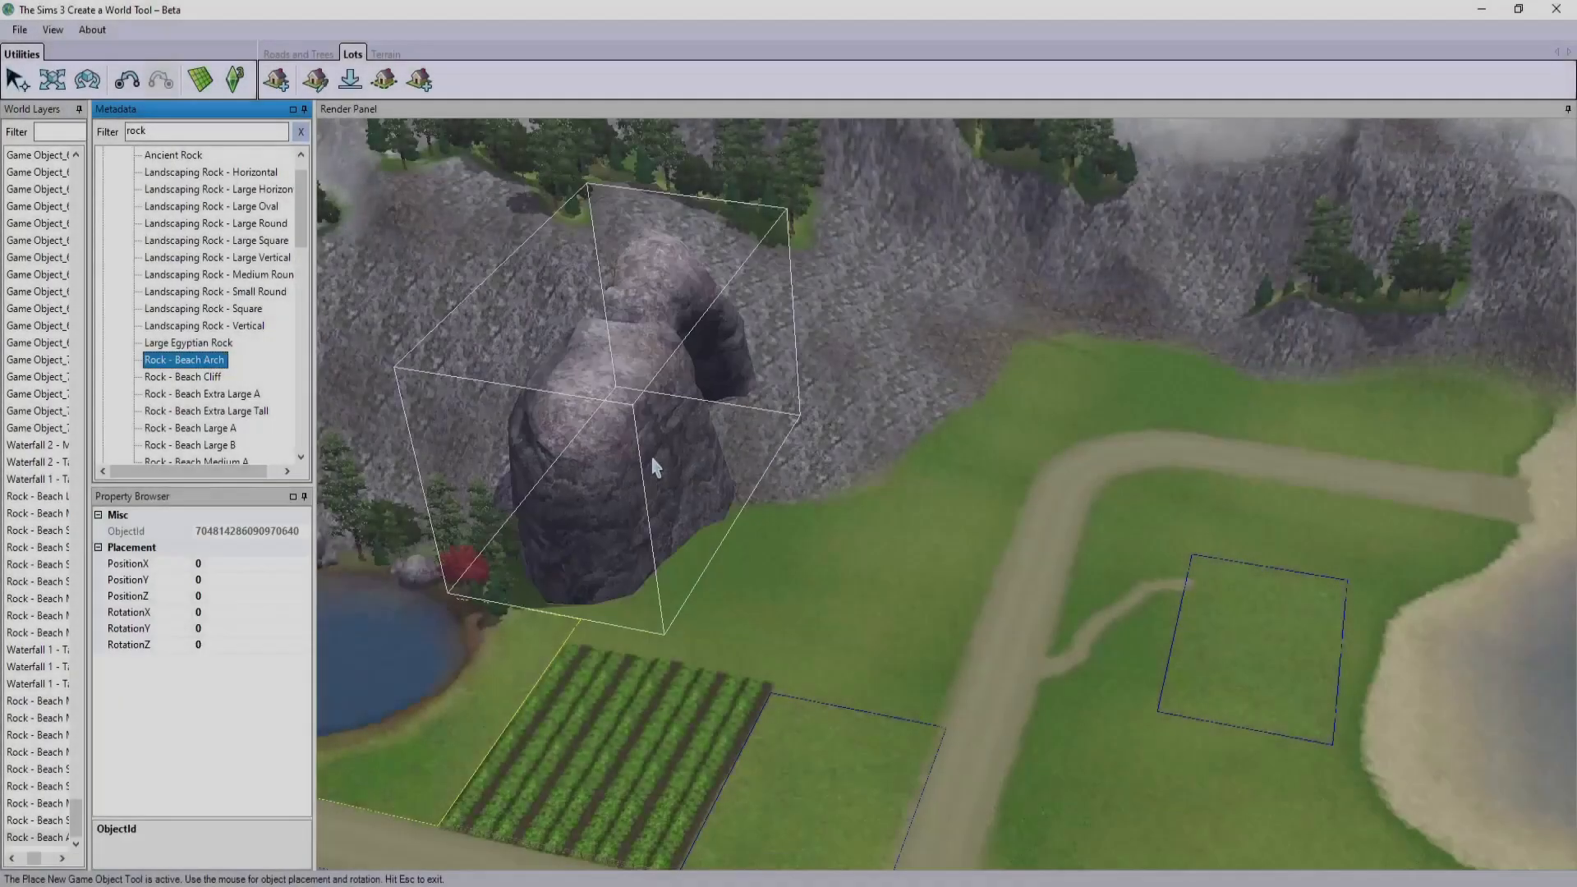
# - Place a Rock - Beach Arch on the grass at the foot of the cliff and sink it against the cliff face
pyautogui.moveTo(652, 457); pyautogui.dragTo(747, 493)
pyautogui.click(53, 79)
pyautogui.click(764, 440)
pyautogui.moveTo(849, 460); pyautogui.dragTo(793, 448)
pyautogui.moveTo(778, 398); pyautogui.dragTo(780, 441)
pyautogui.moveTo(823, 497); pyautogui.dragTo(876, 511)
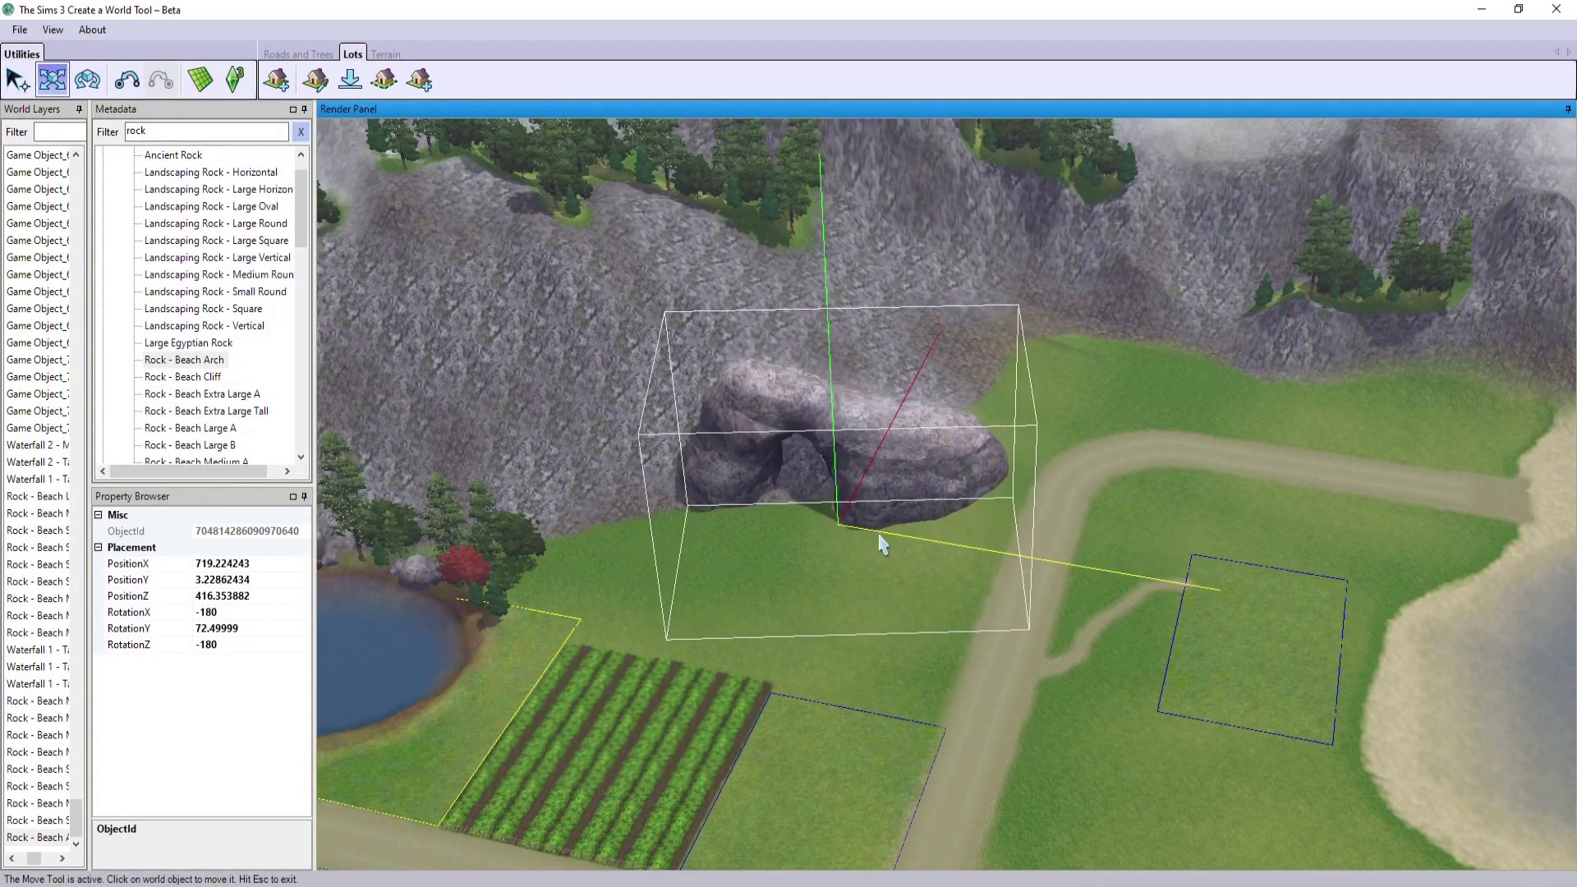
# - Place a Rock - Beach Extra Large A at the pond-side end of the arch, against the cliff
pyautogui.scroll(2, 1229, 620)
pyautogui.click(182, 377)
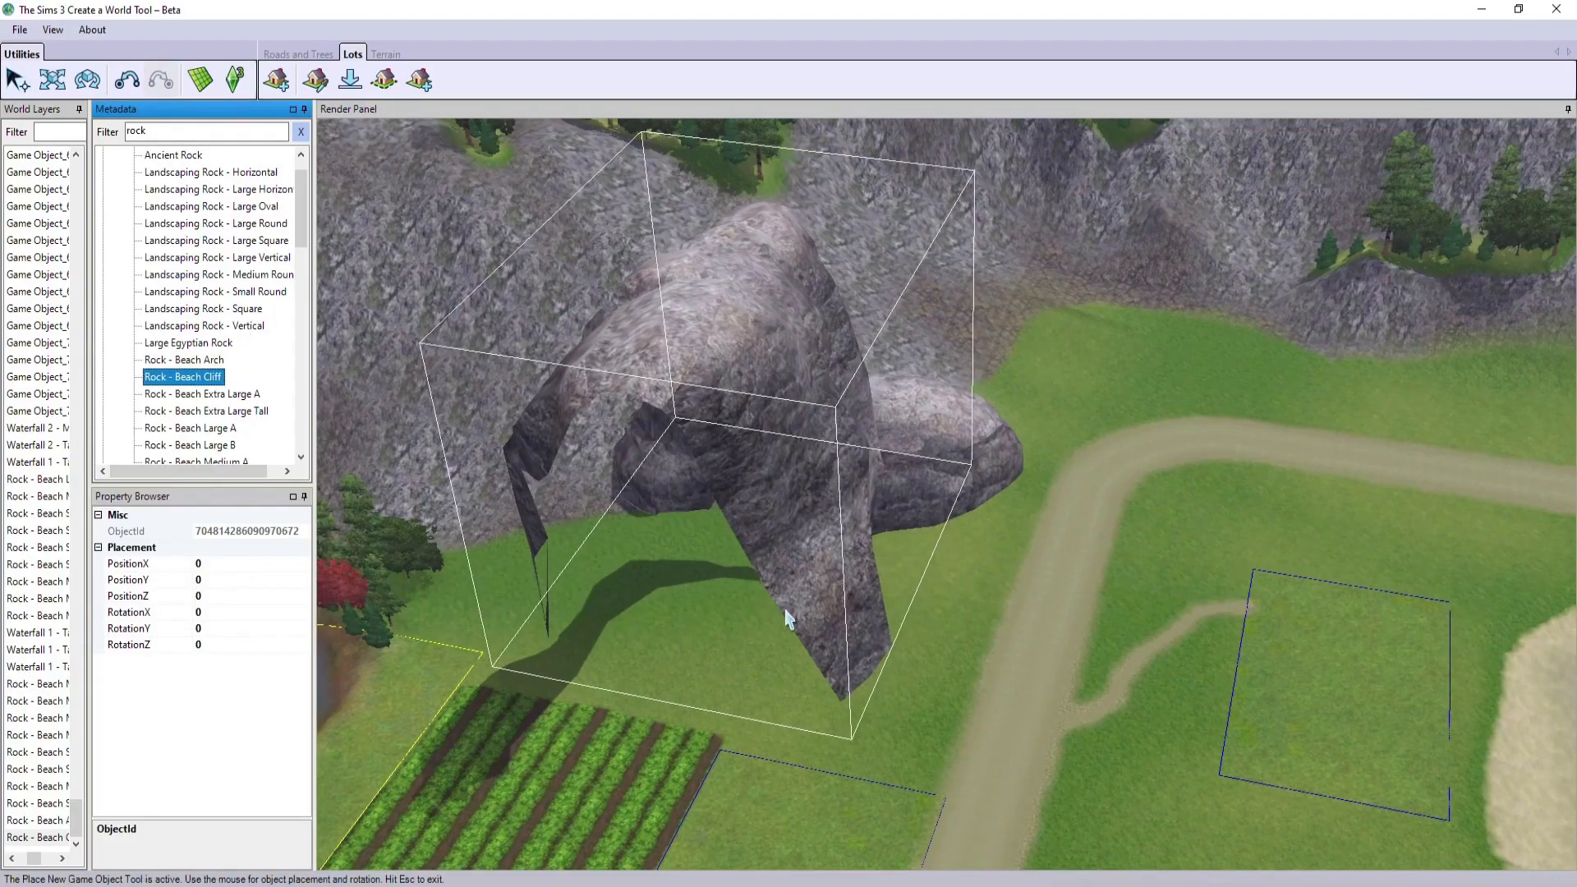
pyautogui.click(201, 394)
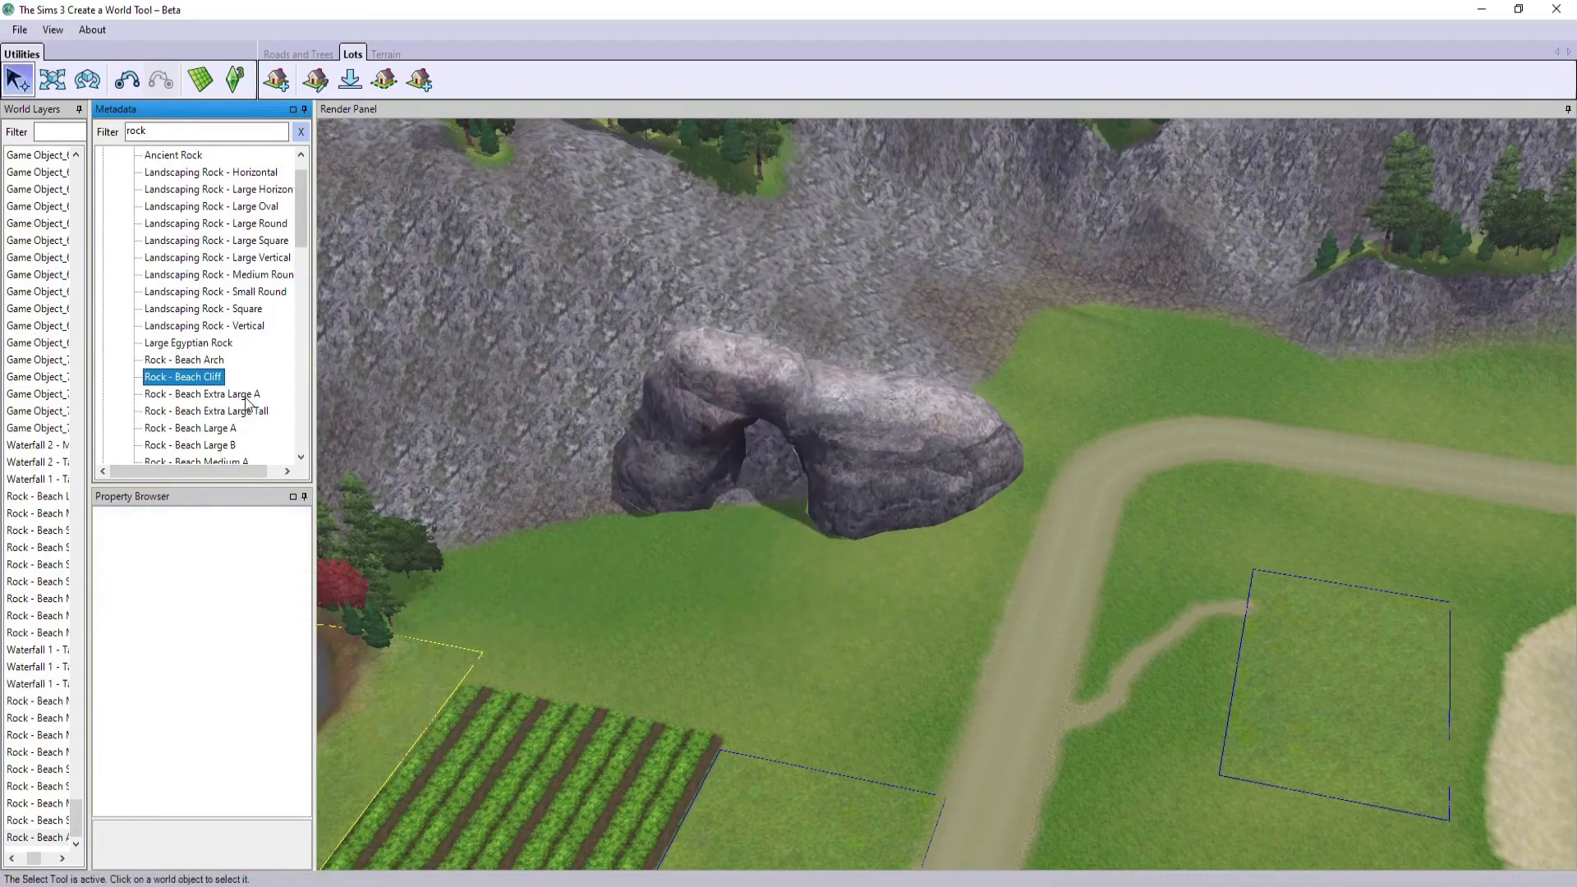
pyautogui.scroll(3, 688, 587)
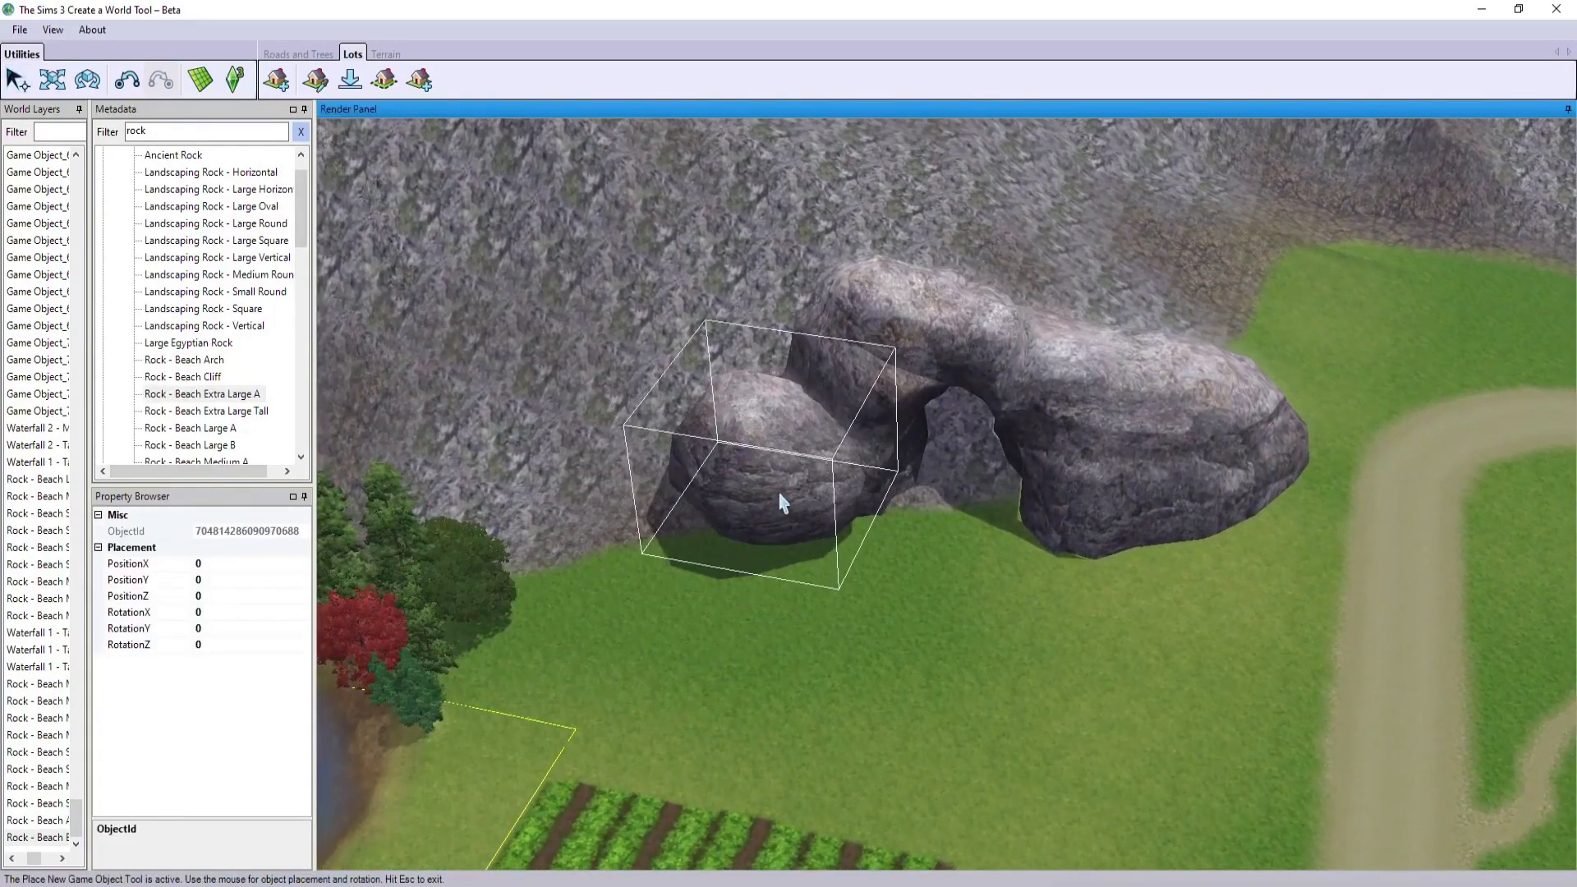
pyautogui.click(779, 493)
pyautogui.moveTo(778, 494); pyautogui.dragTo(756, 598, button='right')
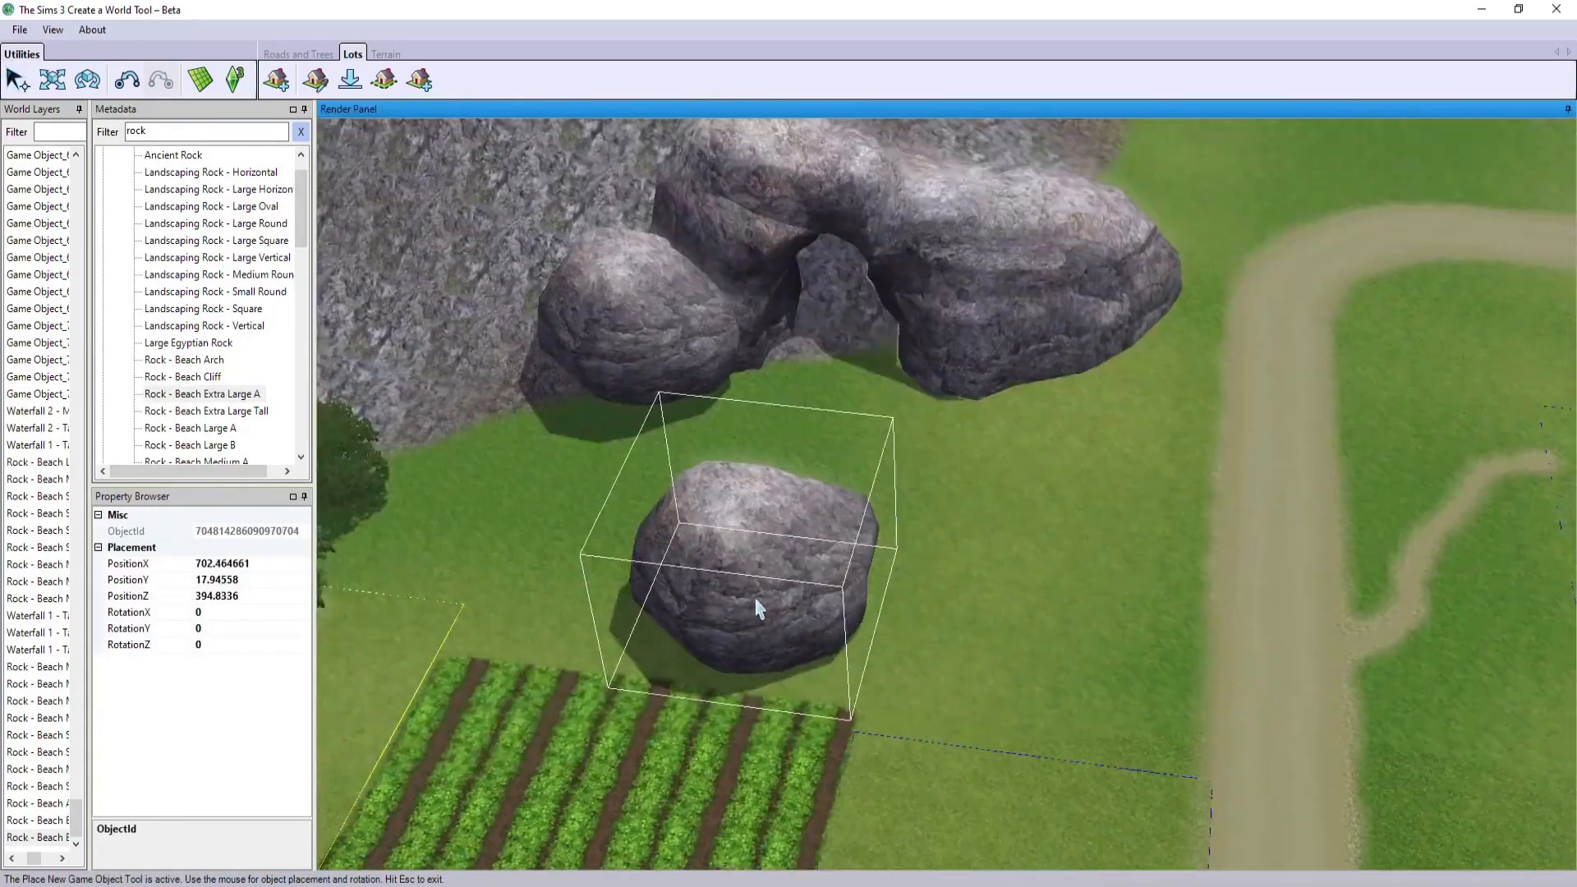
pyautogui.moveTo(756, 598); pyautogui.dragTo(542, 613, button='middle')
pyautogui.moveTo(542, 613); pyautogui.dragTo(706, 497, button='right')
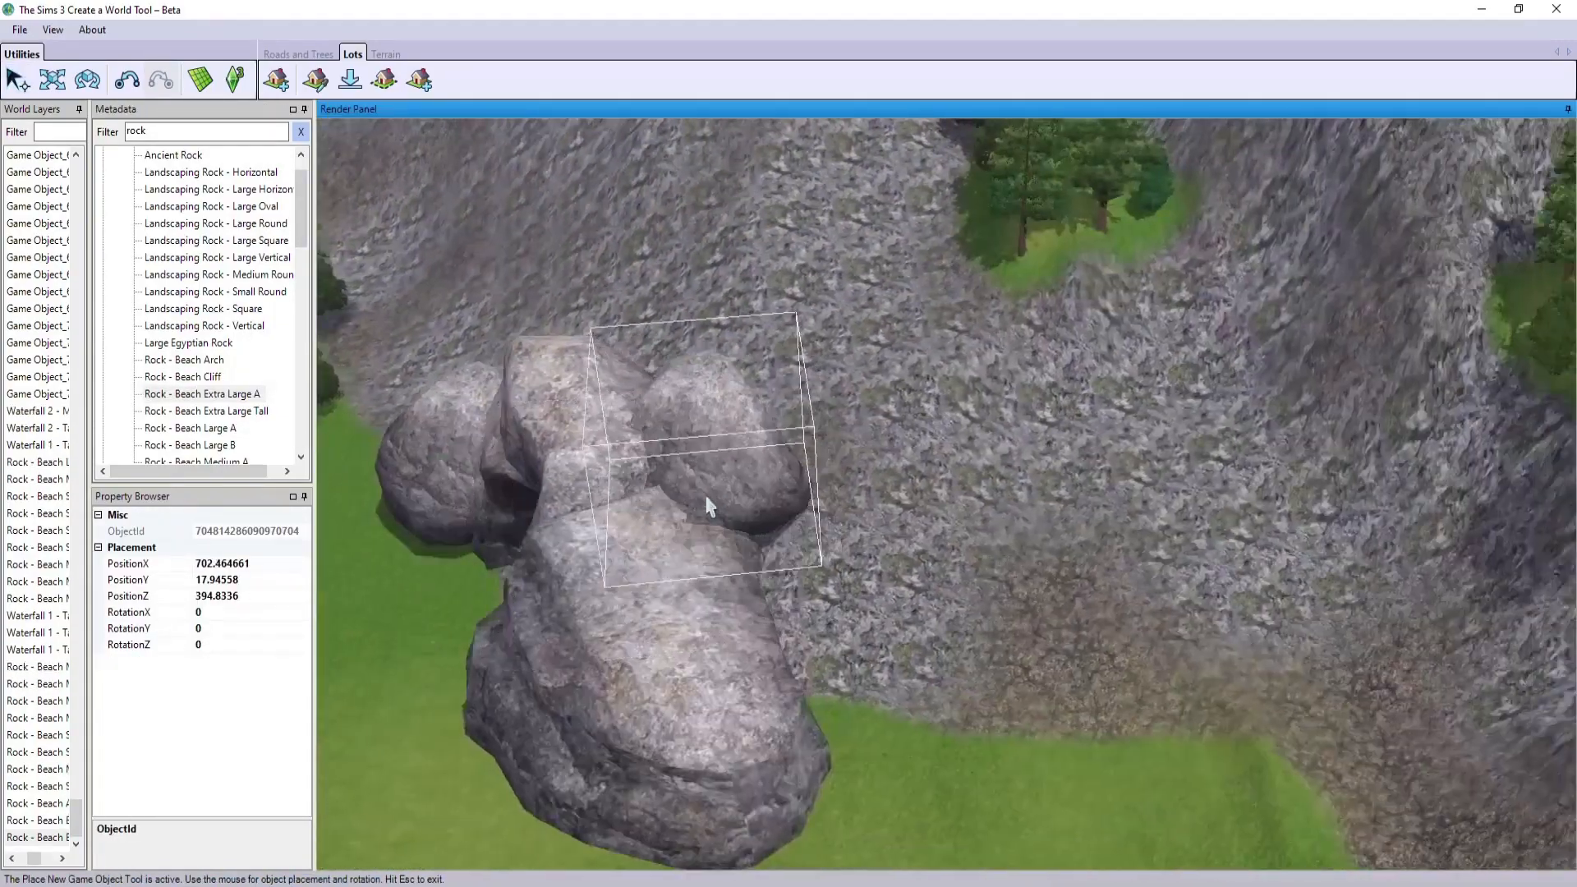
# - Place more rotated Rock - Beach Extra Large A copies behind the arch and at its road-side end
pyautogui.moveTo(740, 538); pyautogui.dragTo(688, 607)
pyautogui.moveTo(688, 607); pyautogui.dragTo(644, 609, button='middle')
pyautogui.scroll(2, 679, 631)
pyautogui.moveTo(683, 633); pyautogui.dragTo(763, 661, button='right')
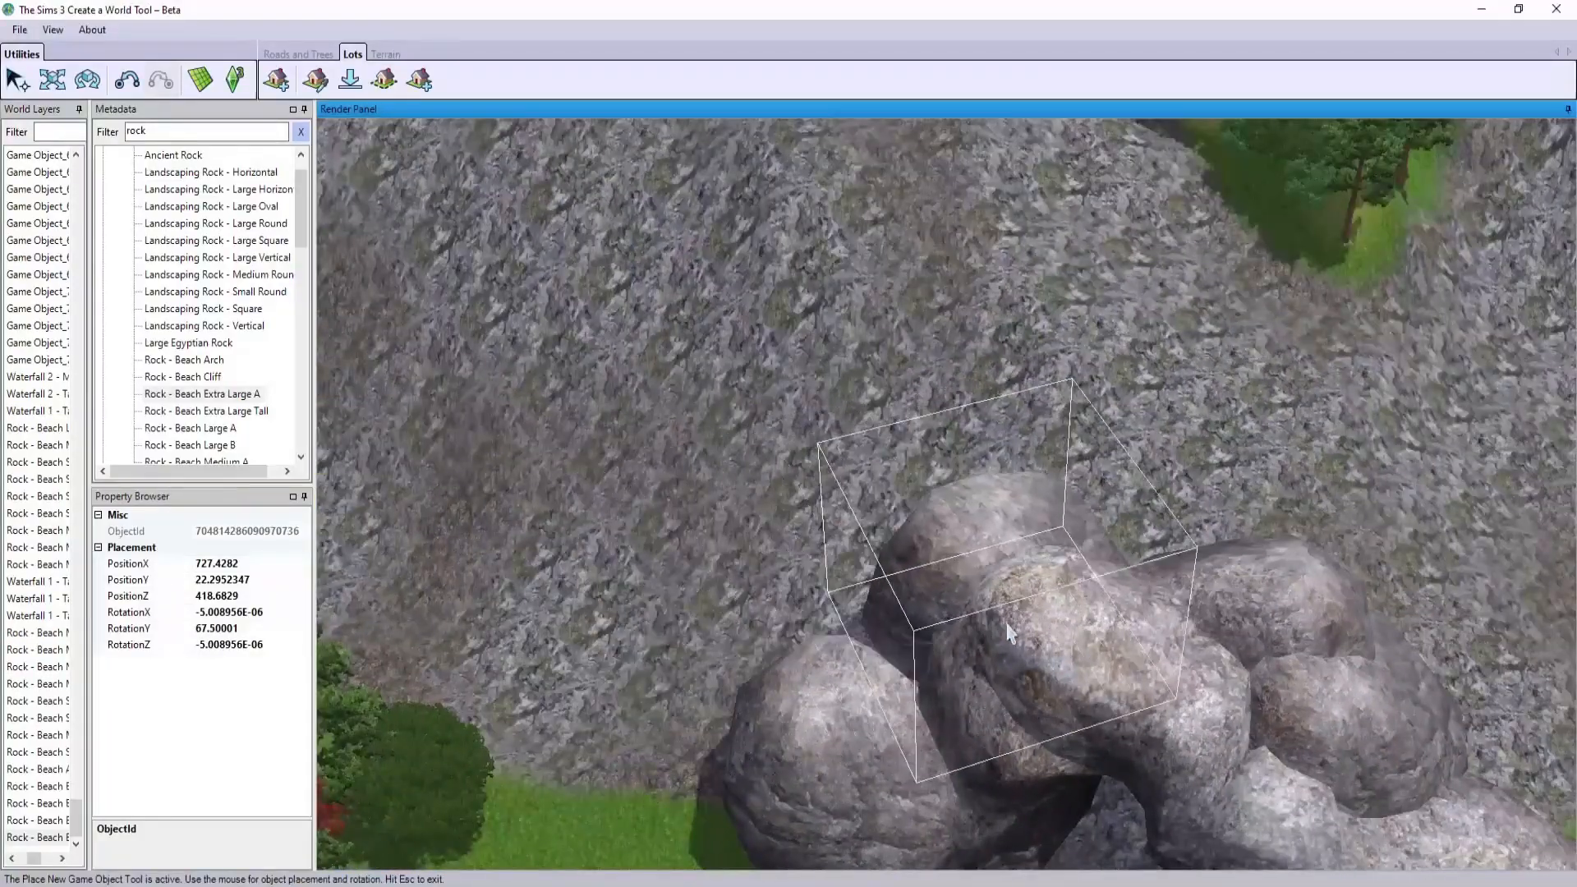
pyautogui.moveTo(1003, 636); pyautogui.dragTo(973, 649)
pyautogui.moveTo(821, 648); pyautogui.dragTo(854, 698, button='right')
pyautogui.moveTo(1179, 589); pyautogui.dragTo(1167, 575)
pyautogui.moveTo(977, 649); pyautogui.dragTo(942, 654, button='middle')
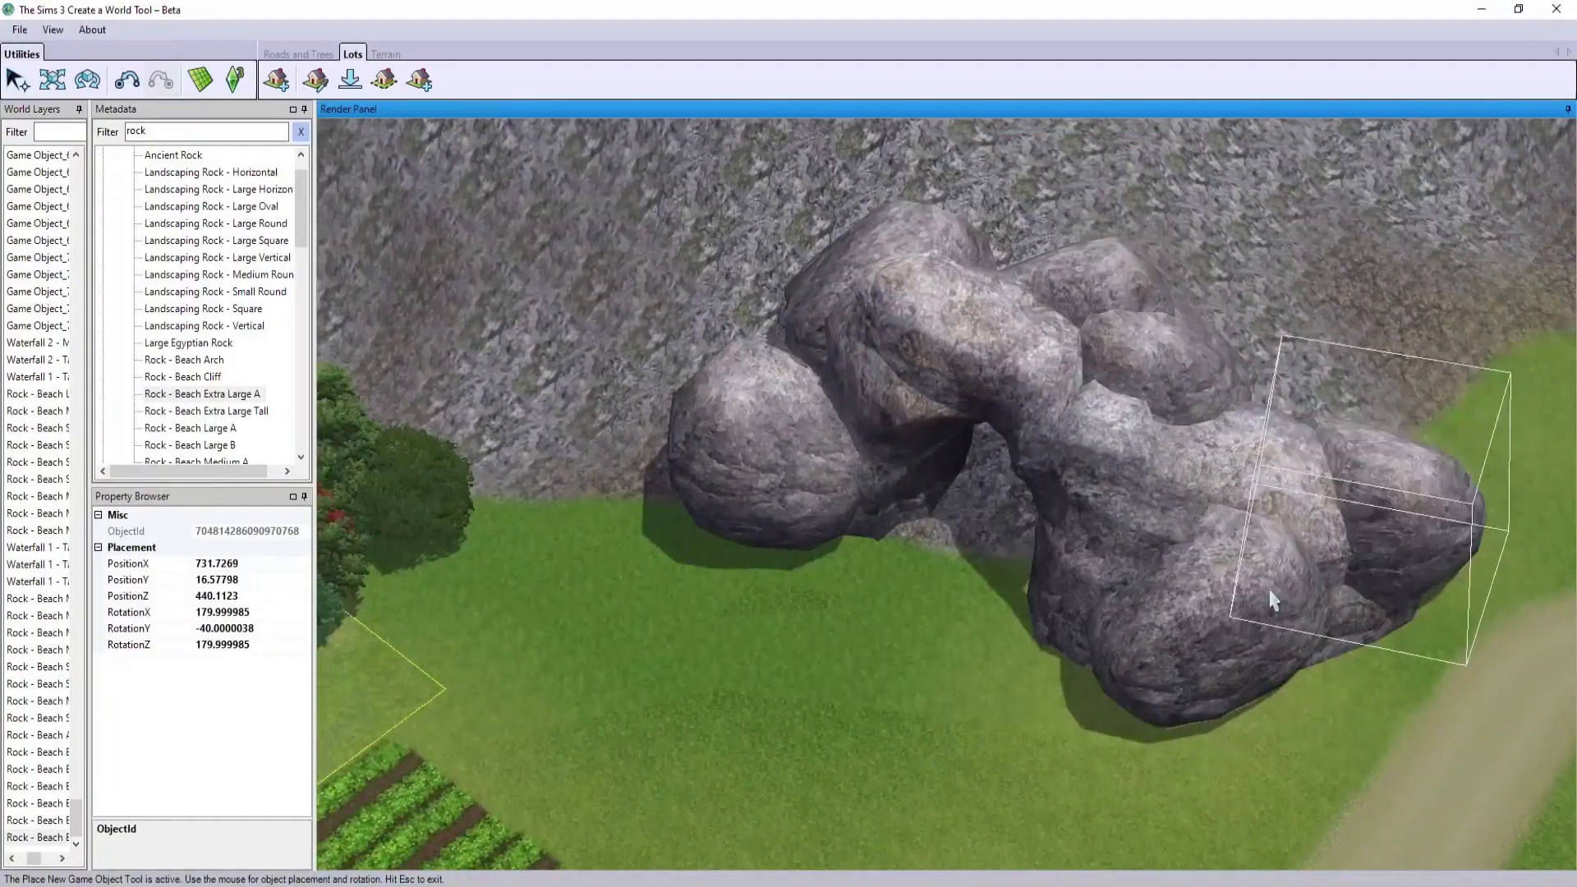
pyautogui.scroll(-3, 1275, 599)
pyautogui.press('Escape')
# - Lower and adjust the extra large rocks at the arch's road-side end so they merge with the arch
pyautogui.click(503, 468)
pyautogui.click(37, 820)
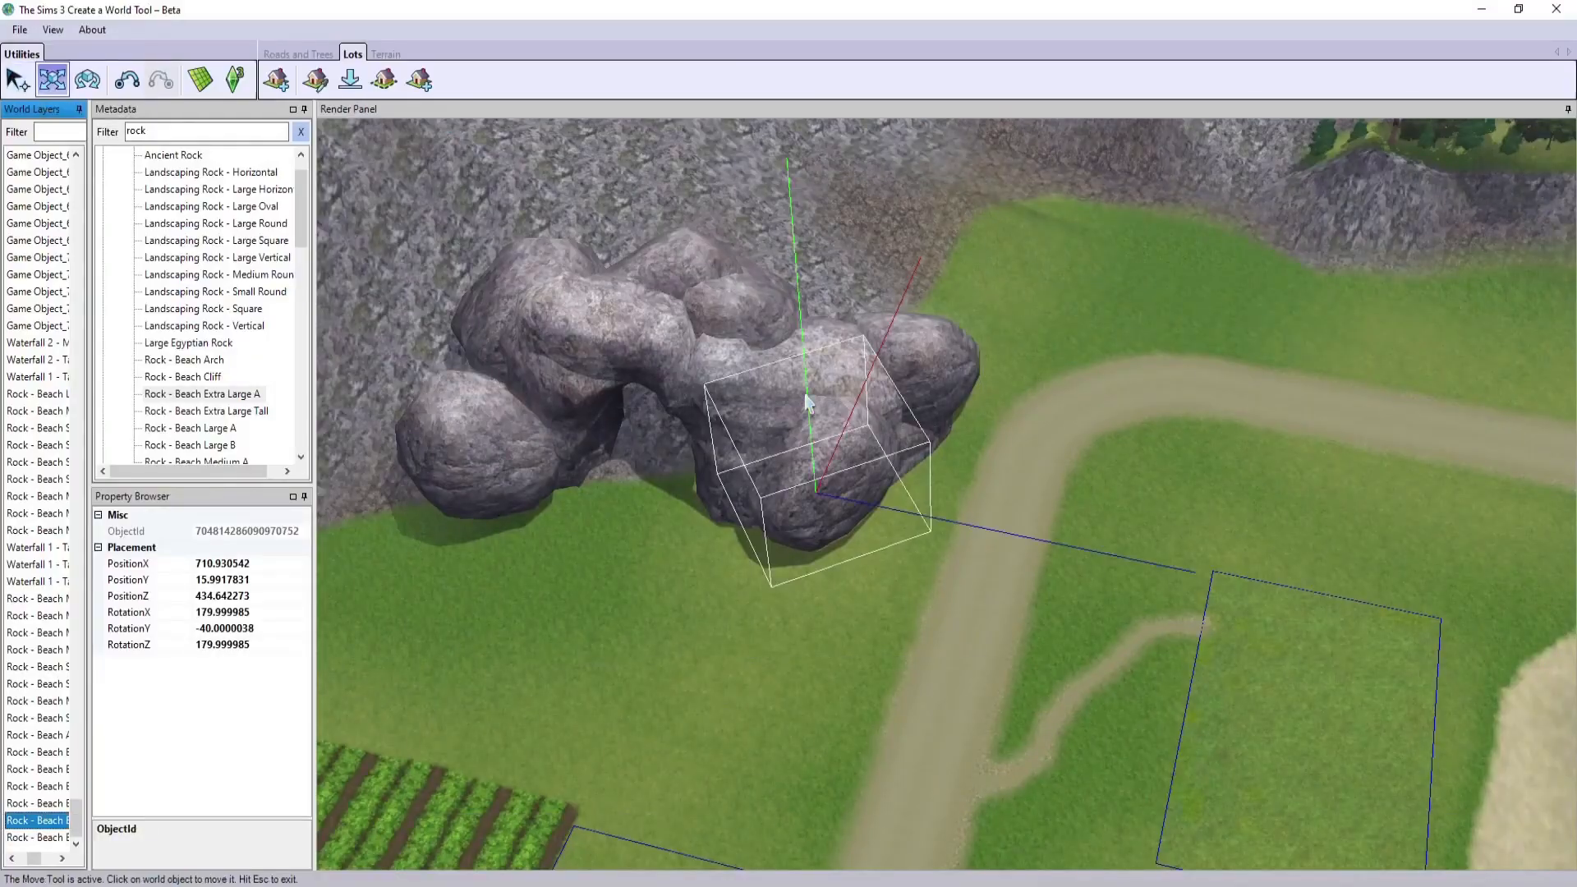
pyautogui.press('Down')
pyautogui.moveTo(561, 654); pyautogui.dragTo(549, 692, button='right')
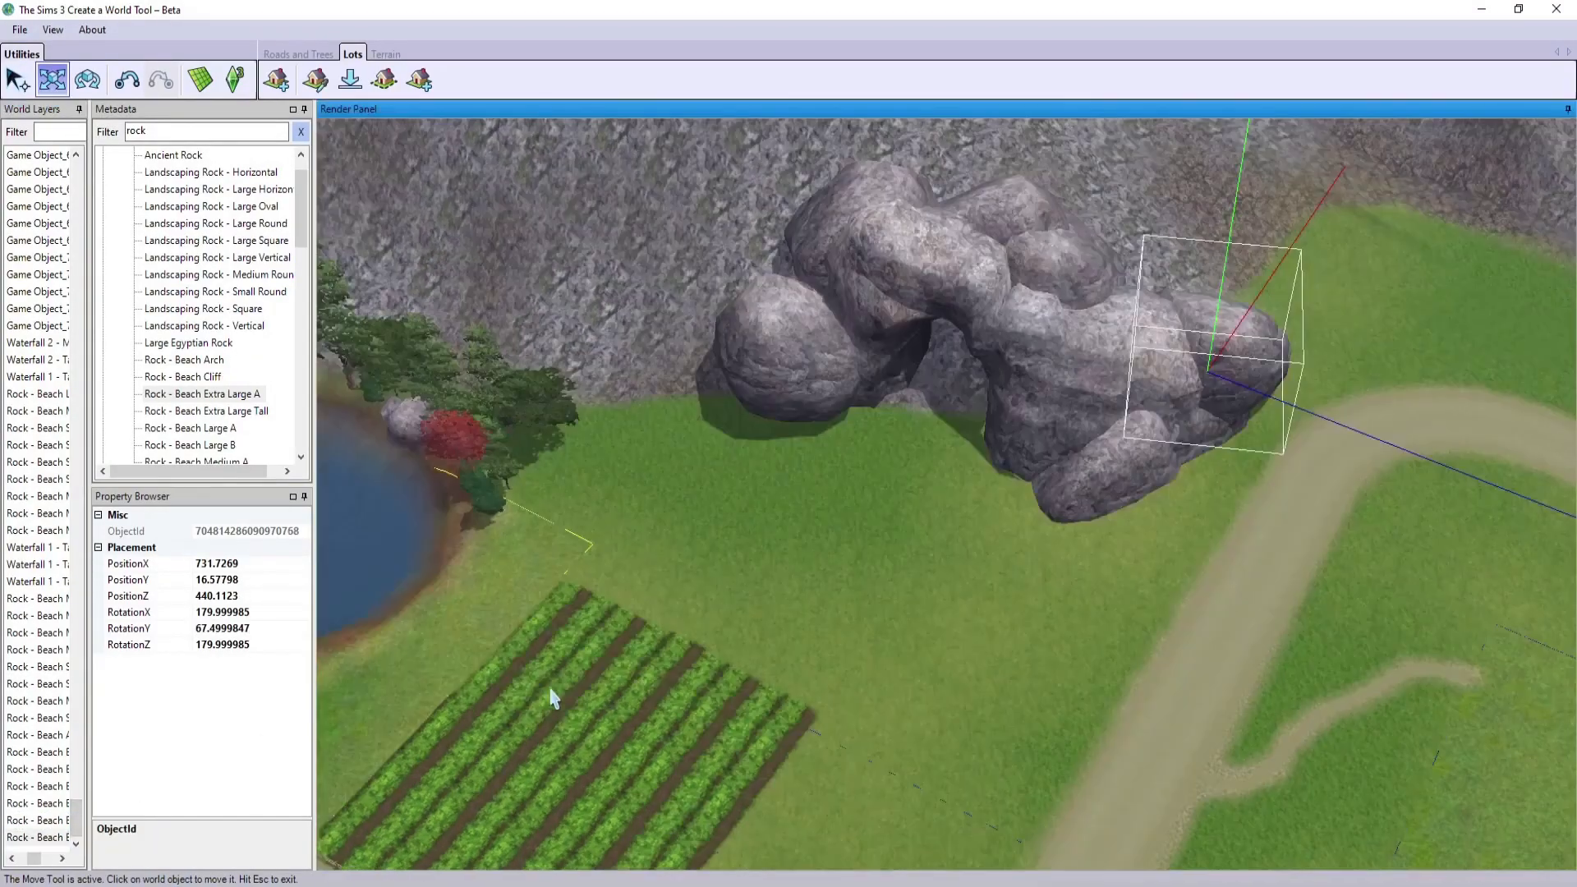
pyautogui.moveTo(550, 693); pyautogui.dragTo(436, 700, button='middle')
pyautogui.moveTo(1017, 661); pyautogui.dragTo(1024, 608)
# - Lower the extra large rocks behind the arch and shift them so they blend into its back
pyautogui.moveTo(986, 625); pyautogui.dragTo(716, 687, button='middle')
pyautogui.moveTo(716, 686); pyautogui.dragTo(1060, 524, button='right')
pyautogui.click(49, 801)
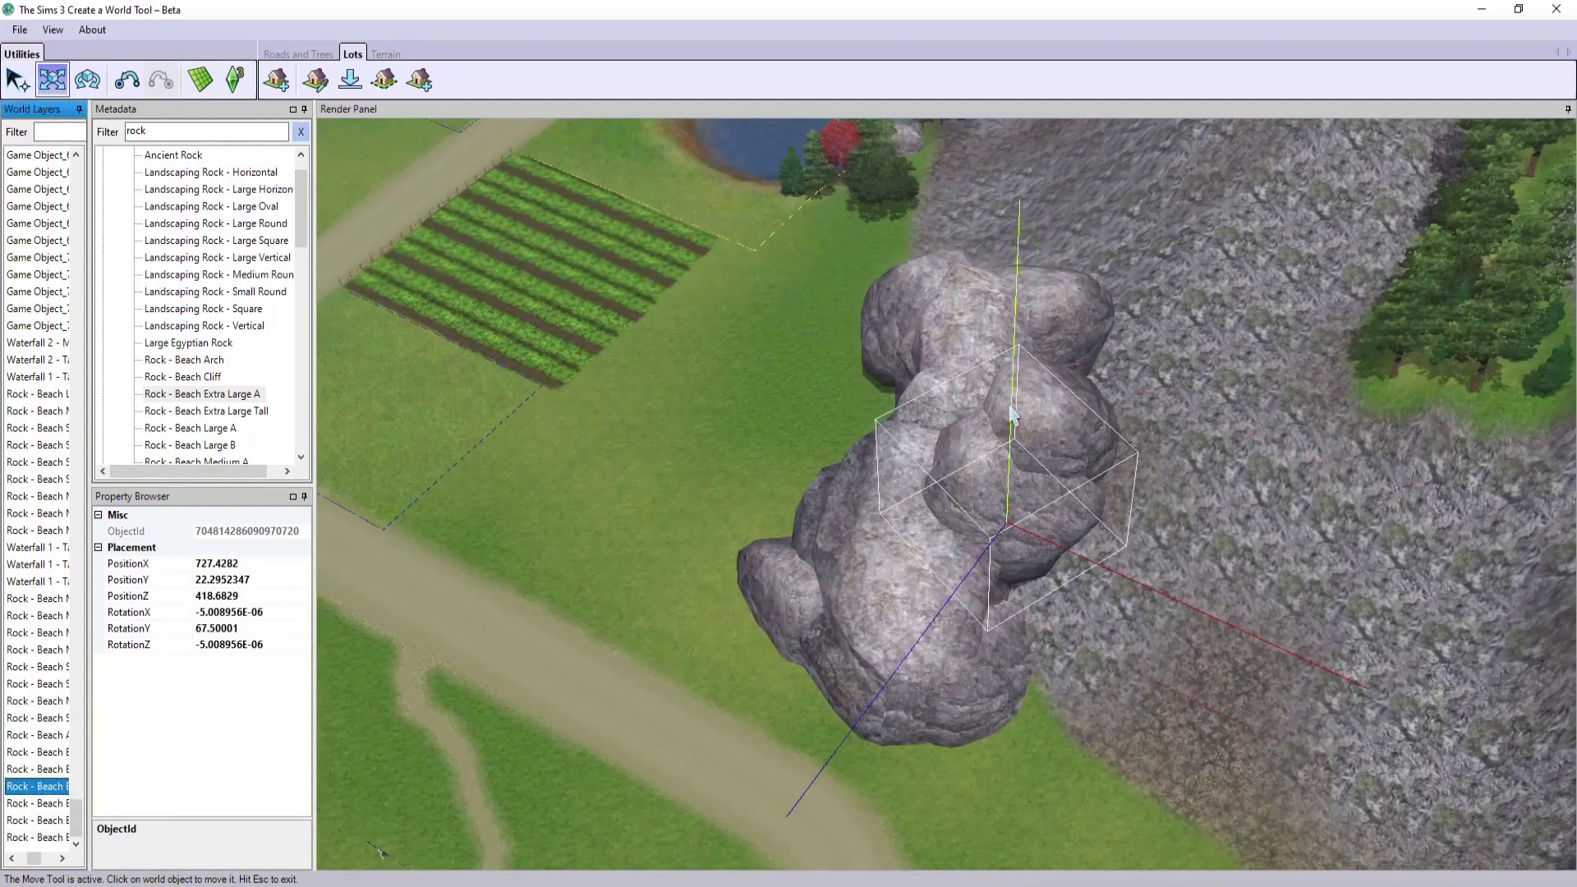
pyautogui.moveTo(1014, 415); pyautogui.dragTo(1013, 436)
pyautogui.click(977, 567)
pyautogui.click(47, 793)
pyautogui.click(49, 736)
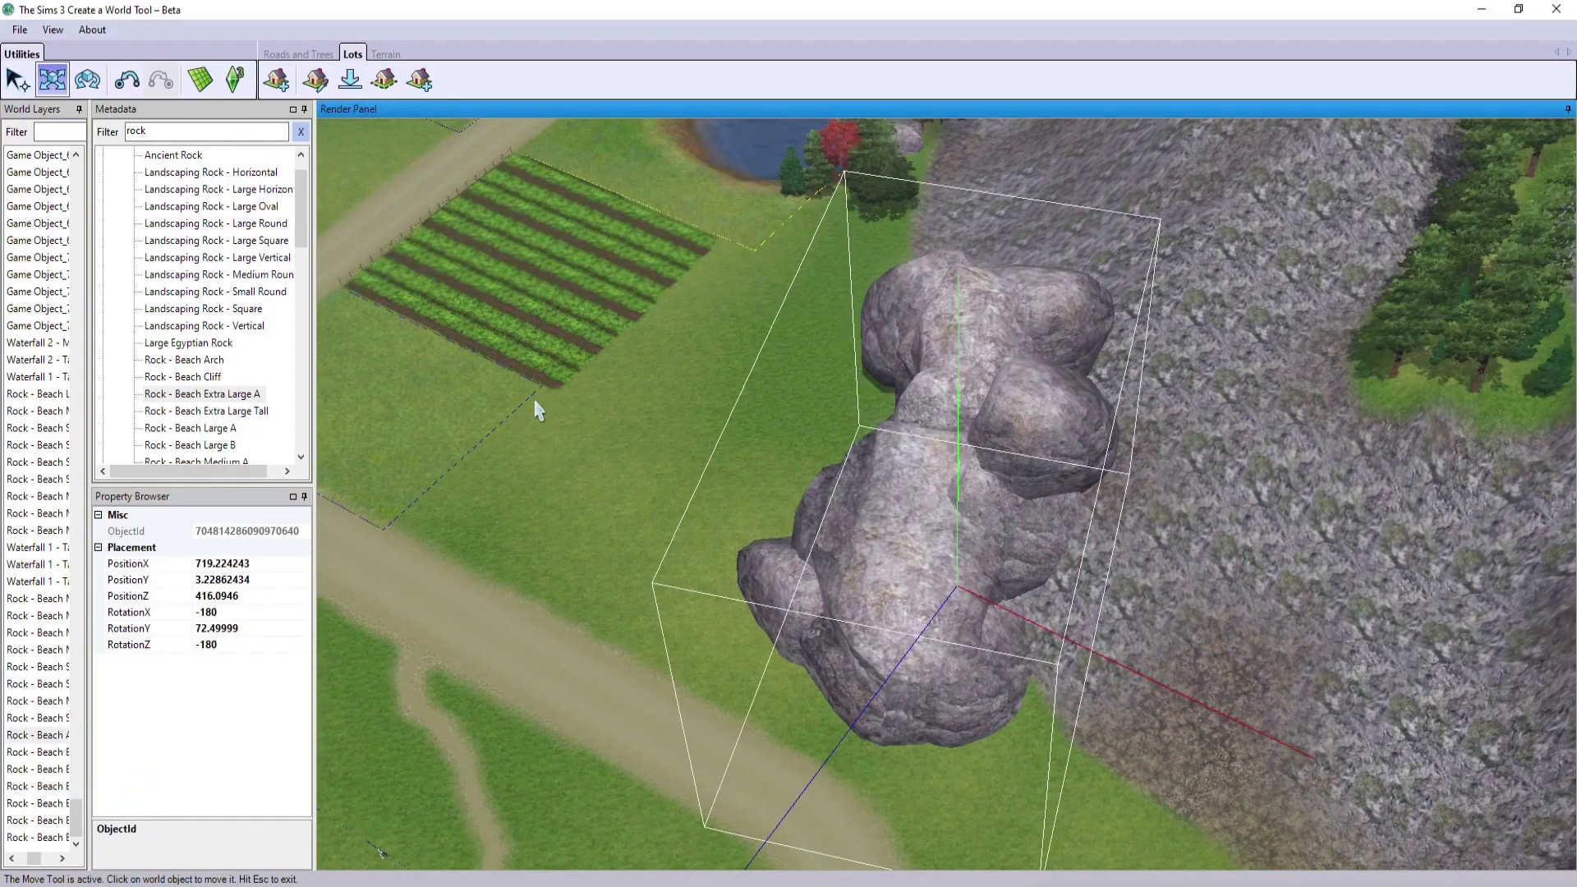
pyautogui.click(37, 753)
pyautogui.moveTo(960, 606); pyautogui.dragTo(996, 487)
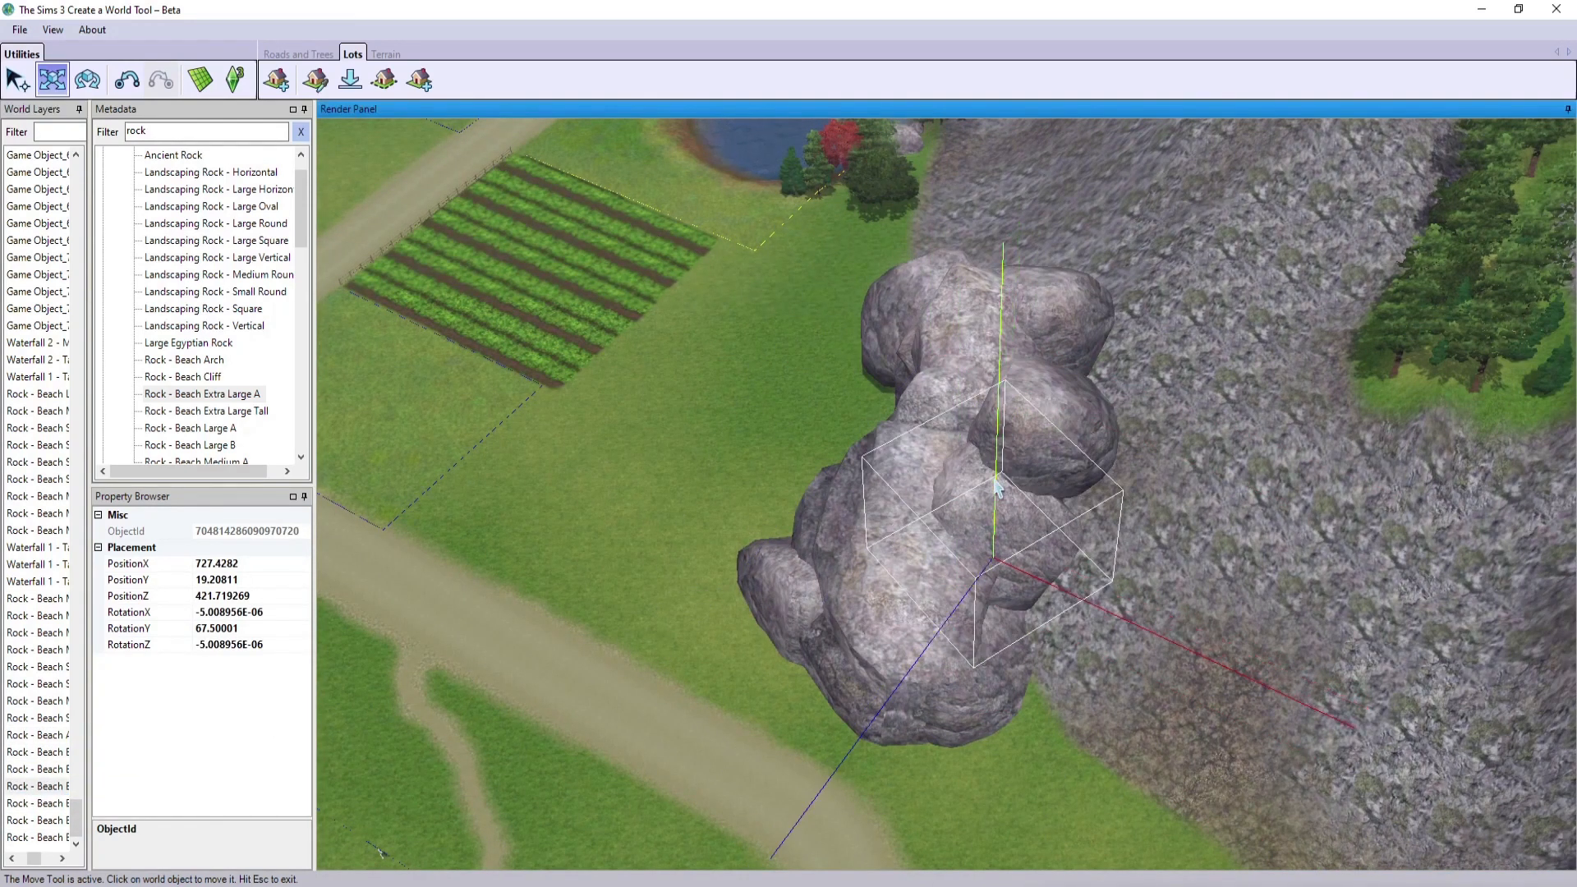
# - Reposition the extra large rocks at the arch's pond-side end, sinking them into the cliff and ground
pyautogui.click(37, 769)
pyautogui.moveTo(1036, 377); pyautogui.dragTo(970, 412, button='middle')
pyautogui.click(970, 411)
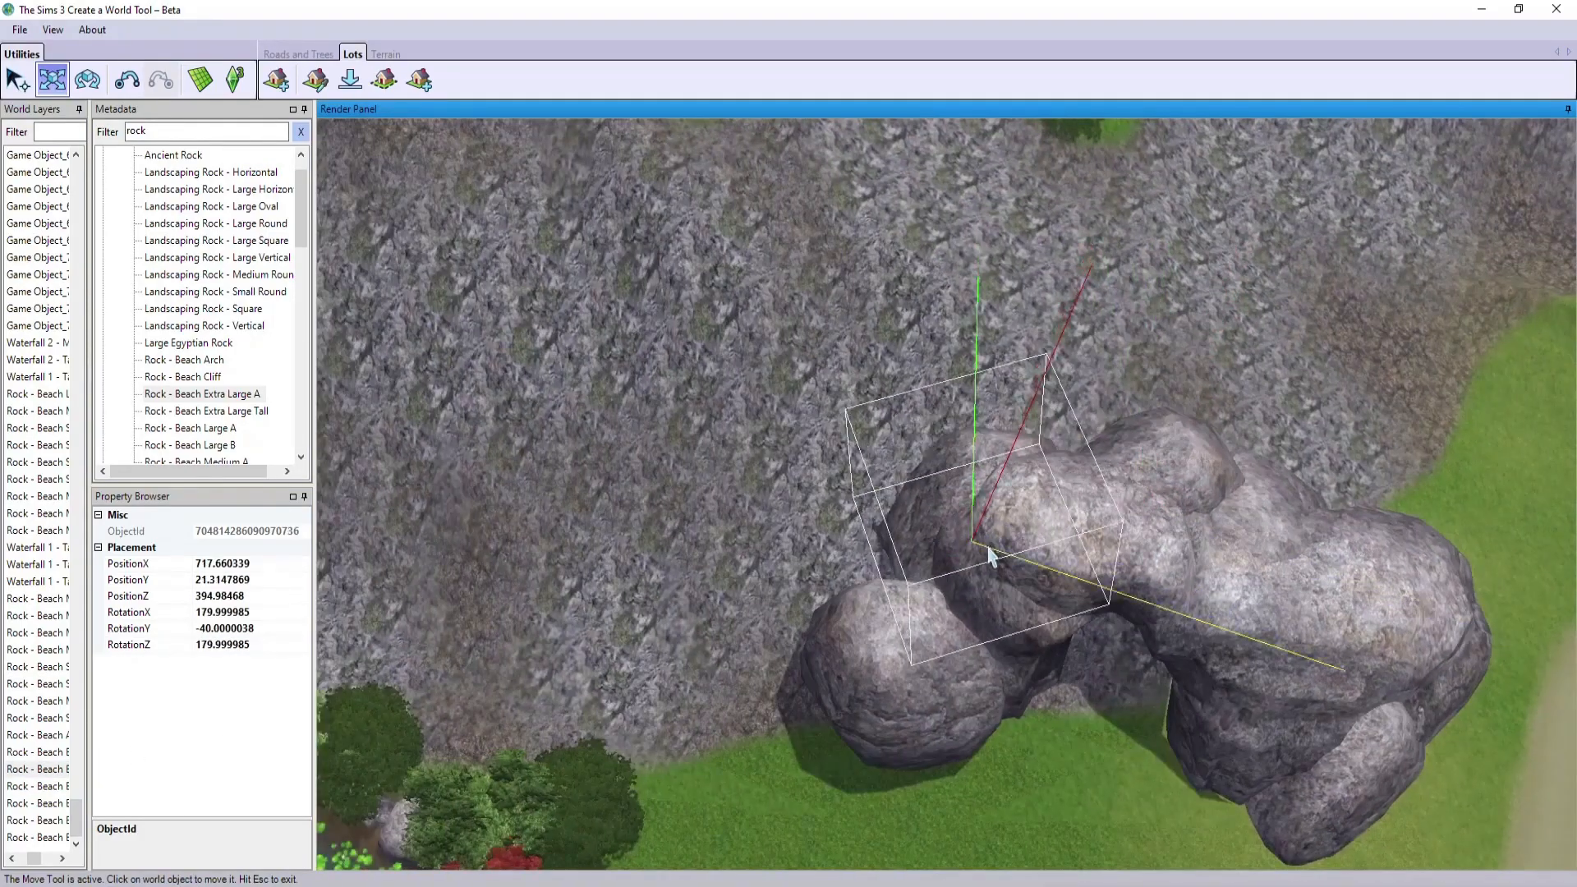
pyautogui.moveTo(949, 462); pyautogui.dragTo(948, 486)
pyautogui.moveTo(821, 601); pyautogui.dragTo(1077, 581, button='middle')
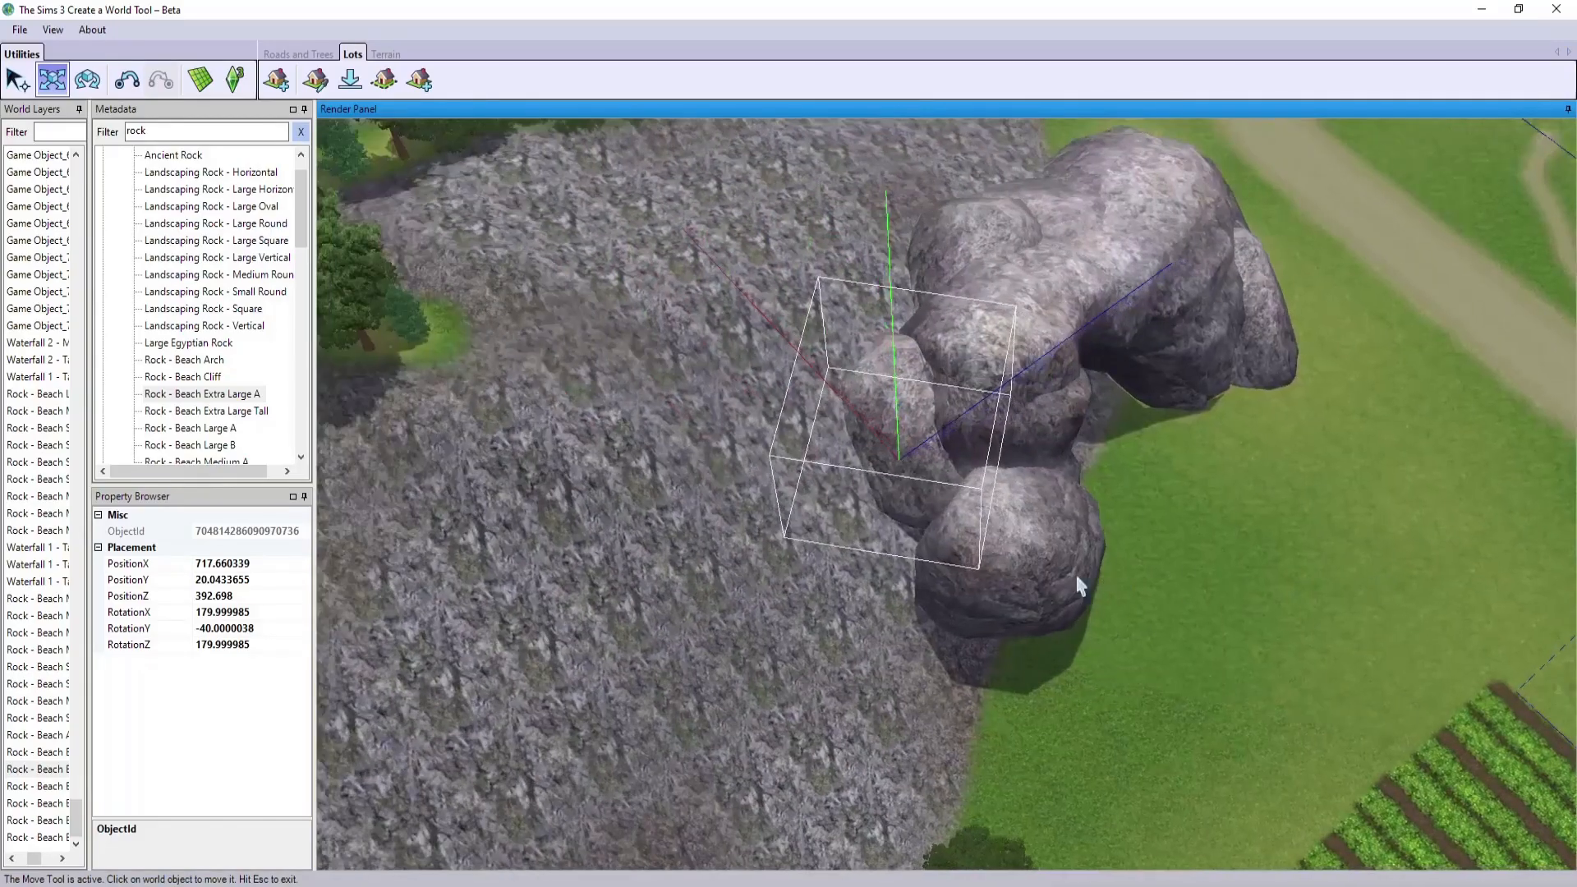
pyautogui.click(1060, 575)
pyautogui.moveTo(1016, 509); pyautogui.dragTo(969, 557)
pyautogui.moveTo(1101, 612); pyautogui.dragTo(1021, 620, button='middle')
# - Place several rotated Rock - Beach Large A copies around both ends and the back of the arch
pyautogui.click(190, 428)
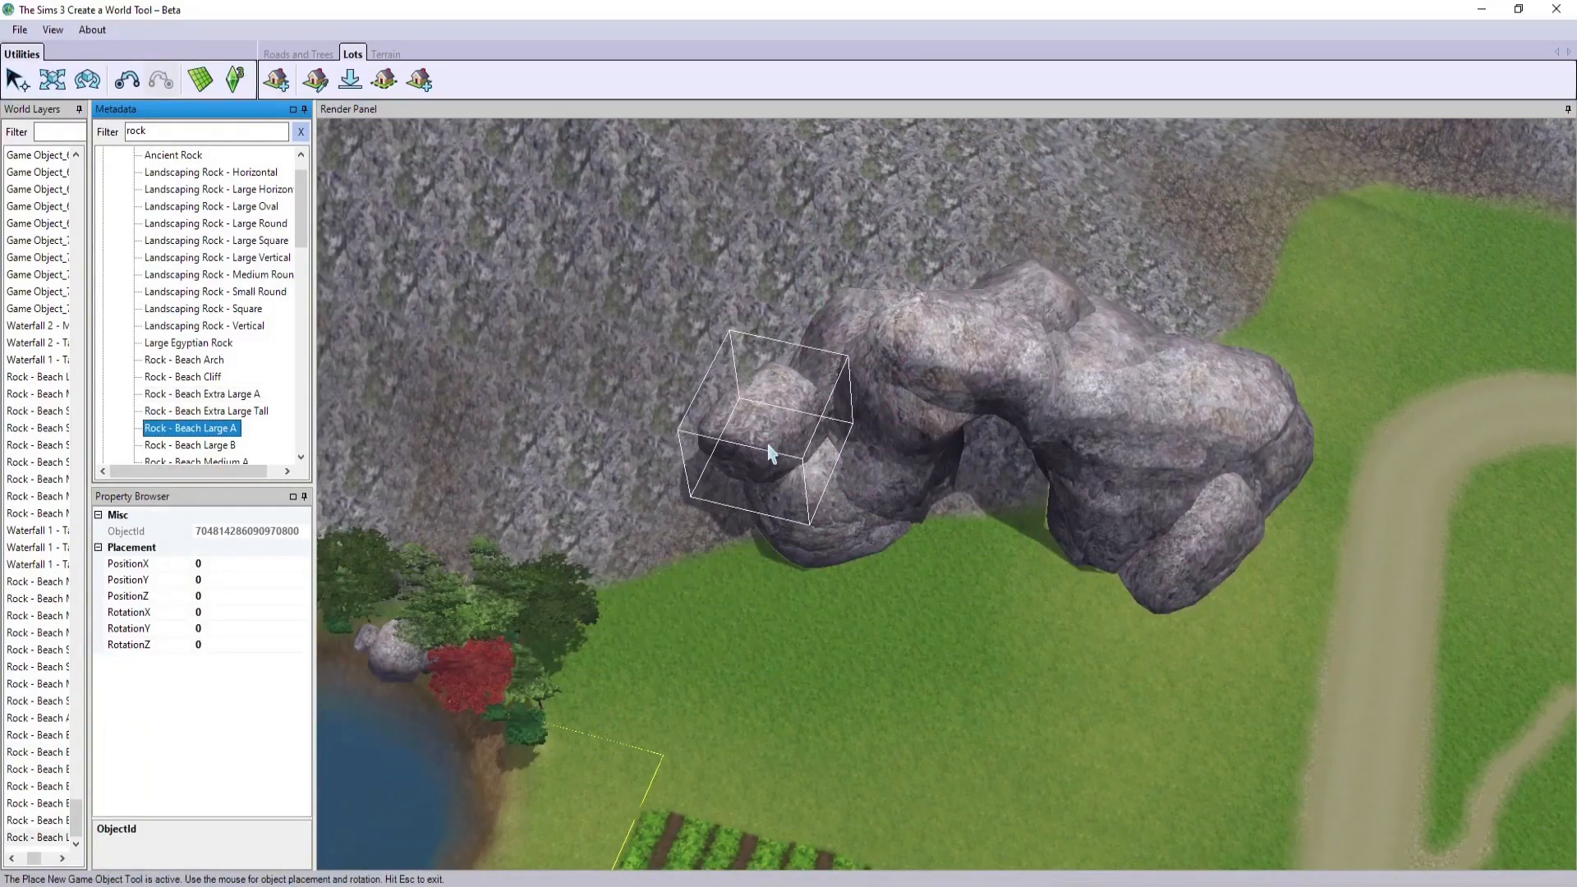
pyautogui.click(1093, 579)
pyautogui.moveTo(978, 727); pyautogui.dragTo(968, 664, button='middle')
pyautogui.press('Escape')
# - Lower the Rock - Beach Large A copies in front of and behind the arch's road-side end
pyautogui.click(37, 820)
pyautogui.click(53, 79)
pyautogui.moveTo(725, 639); pyautogui.dragTo(713, 677)
pyautogui.click(37, 837)
pyautogui.moveTo(1051, 612); pyautogui.dragTo(1047, 653)
pyautogui.moveTo(763, 672); pyautogui.dragTo(821, 616, button='middle')
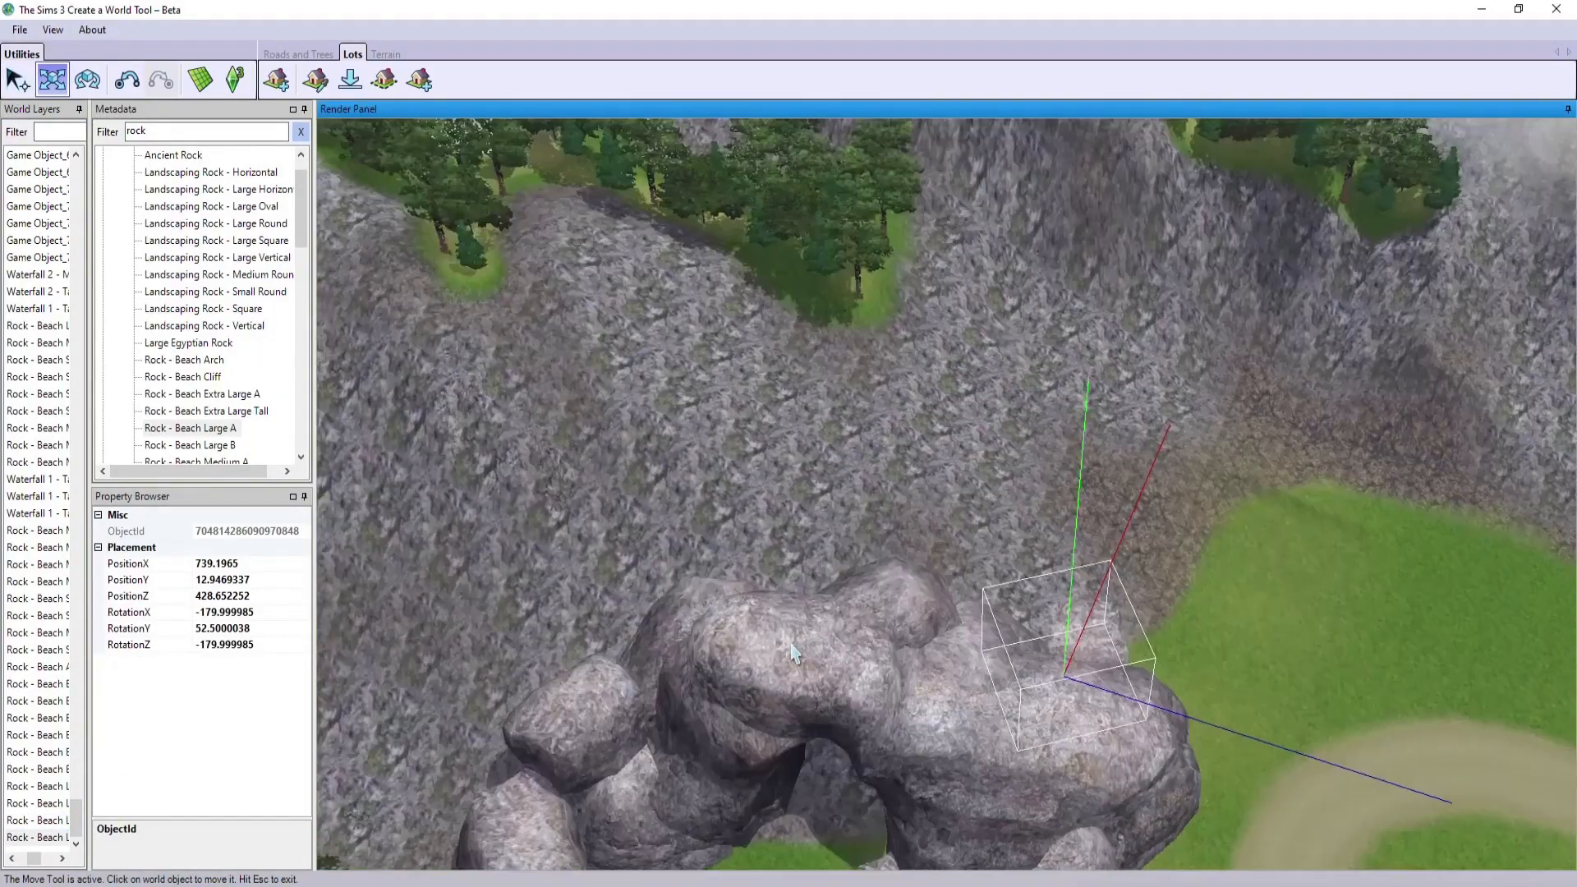
# - Move the Rock - Beach Large A copies at the pond-side end down and closer to the formation
pyautogui.moveTo(822, 616); pyautogui.dragTo(809, 669, button='right')
pyautogui.click(37, 803)
pyautogui.moveTo(747, 456); pyautogui.dragTo(748, 481)
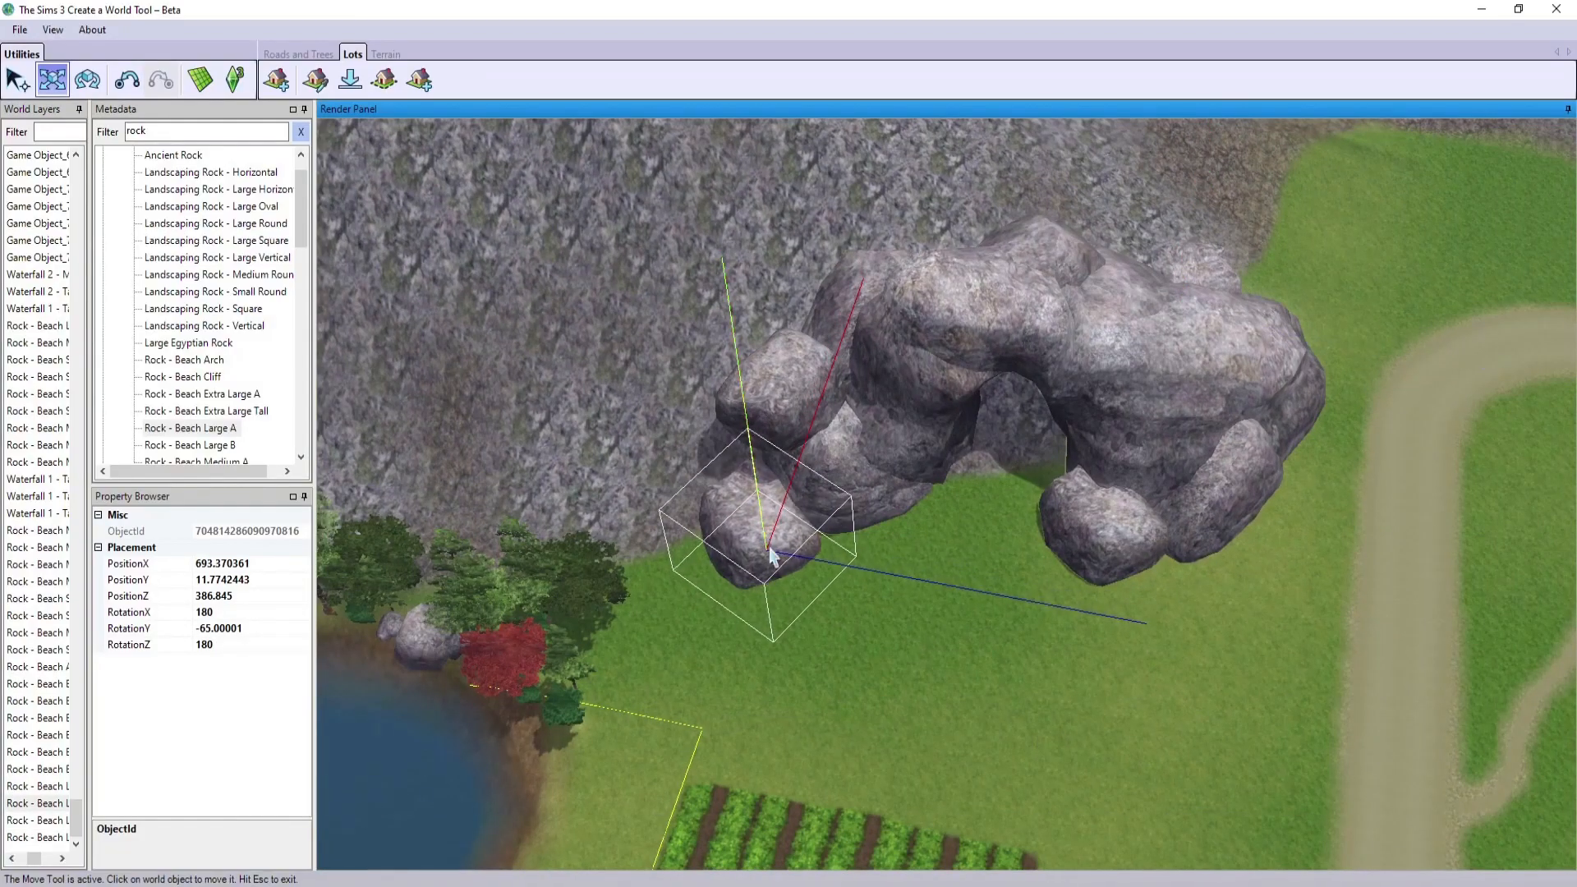
pyautogui.moveTo(772, 557); pyautogui.dragTo(778, 510)
pyautogui.click(37, 820)
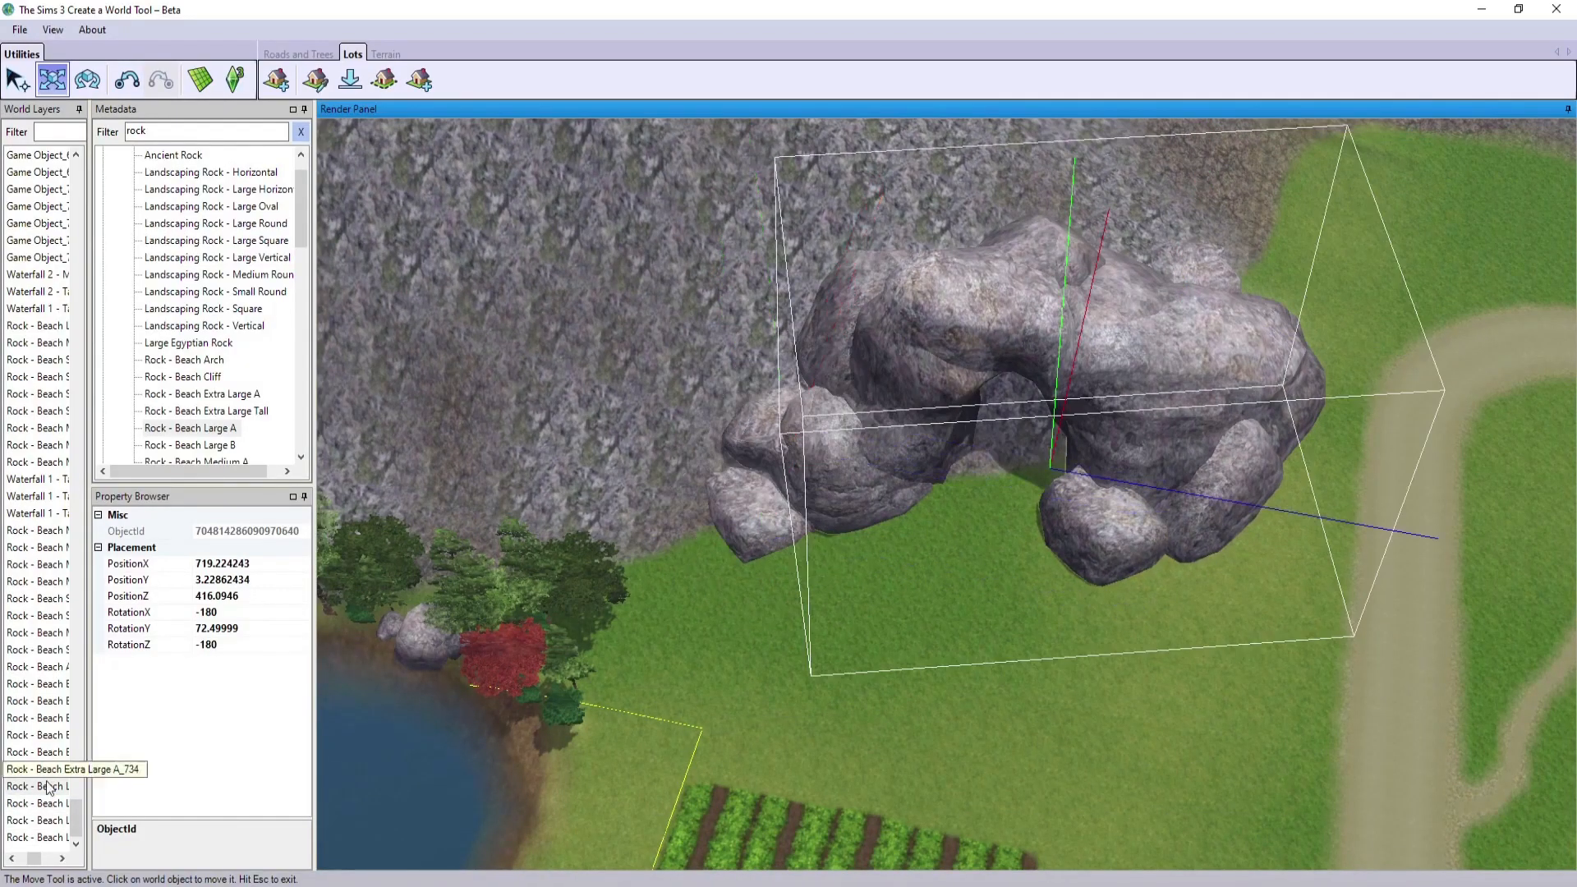
pyautogui.moveTo(886, 479); pyautogui.dragTo(760, 411)
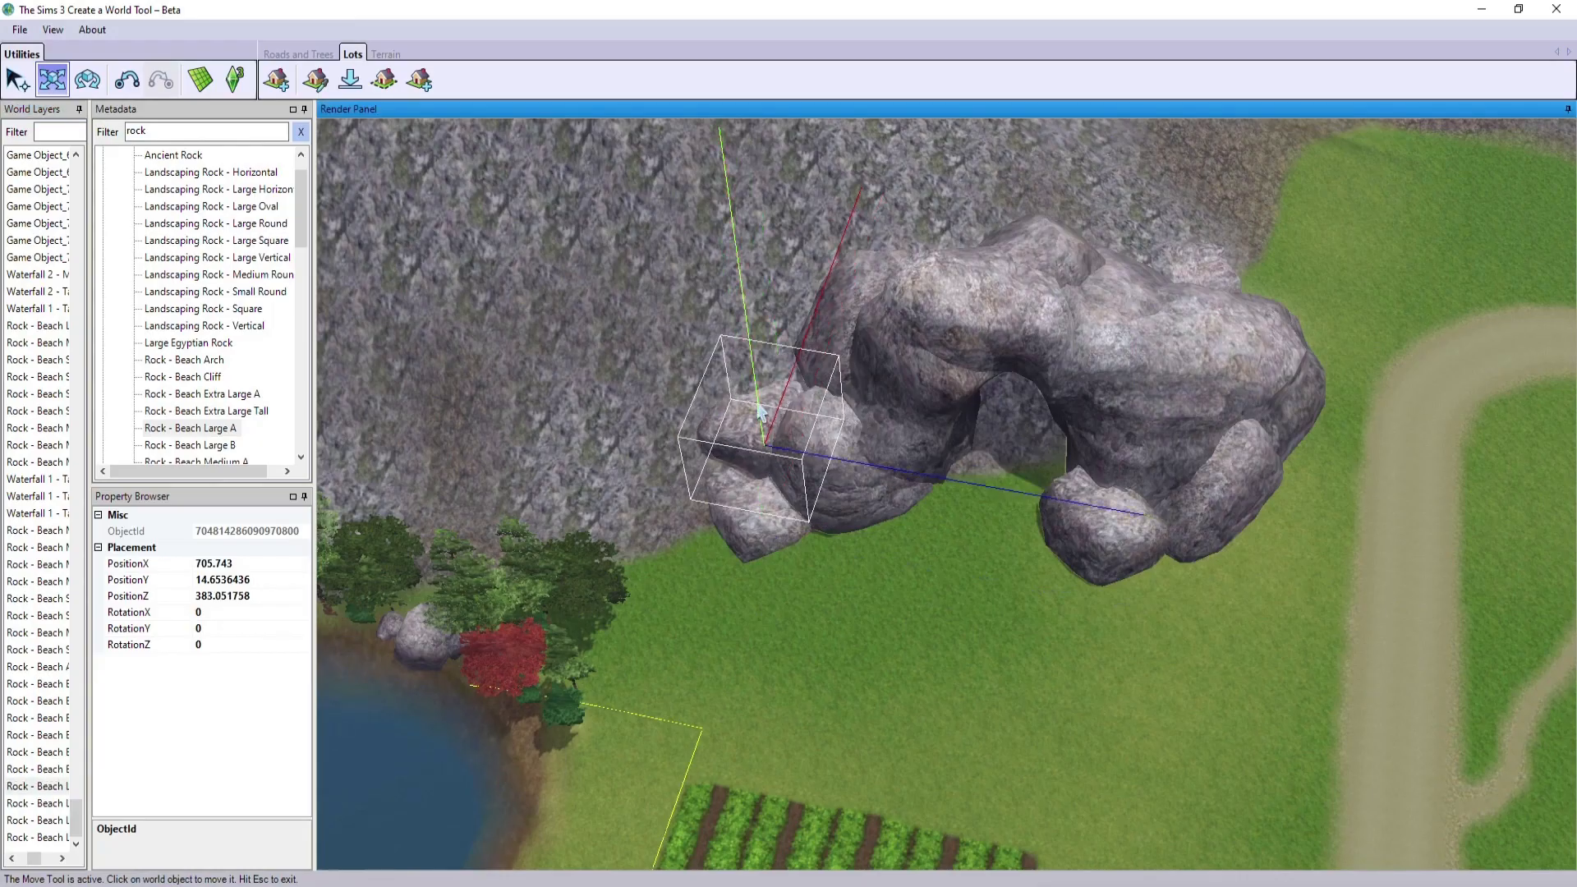
# - Place three Rock - Beach Medium B copies along the front of the rock formation, rotating them for variety
pyautogui.click(245, 459)
pyautogui.click(245, 445)
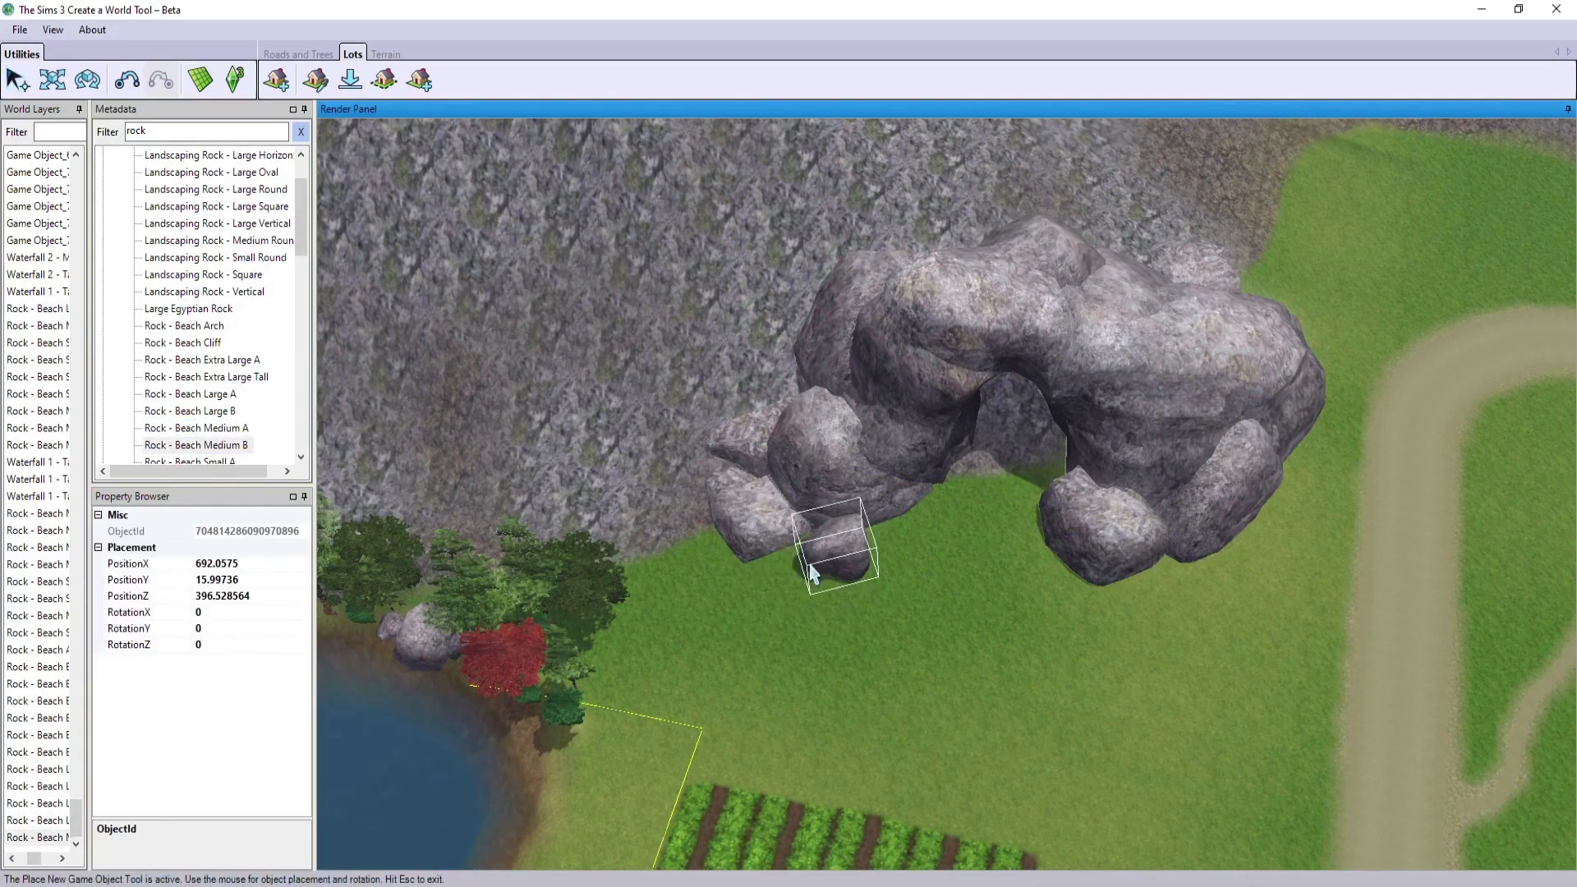
pyautogui.moveTo(971, 587); pyautogui.dragTo(953, 560, button='middle')
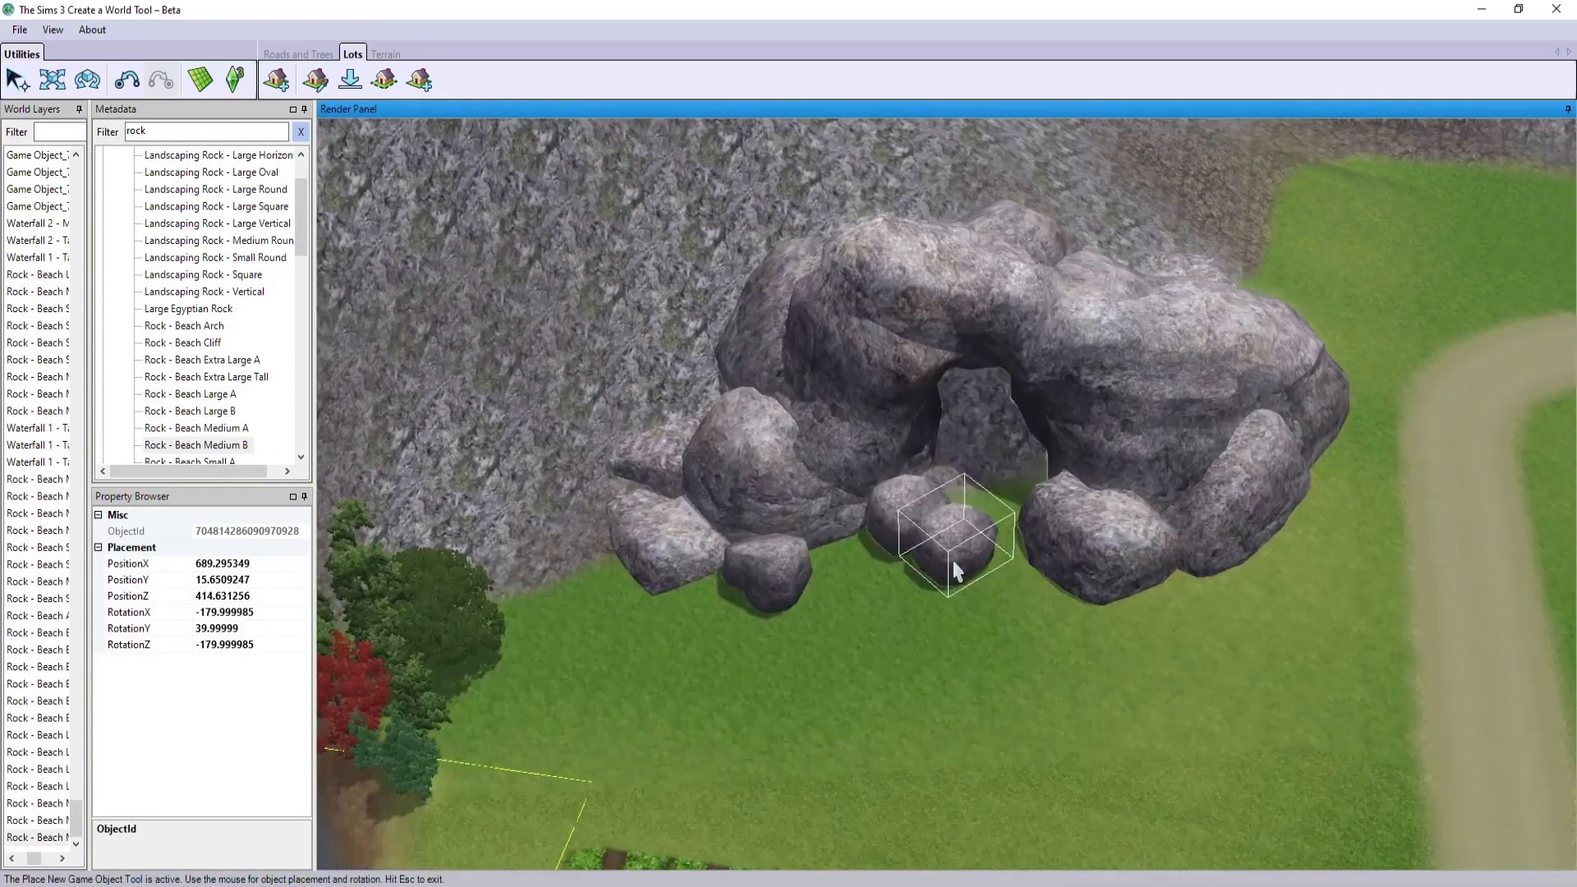
pyautogui.press('Escape')
# - Sink two medium rocks into the grass in front of the formation and move the third inside the arch opening
pyautogui.click(52, 80)
pyautogui.click(770, 561)
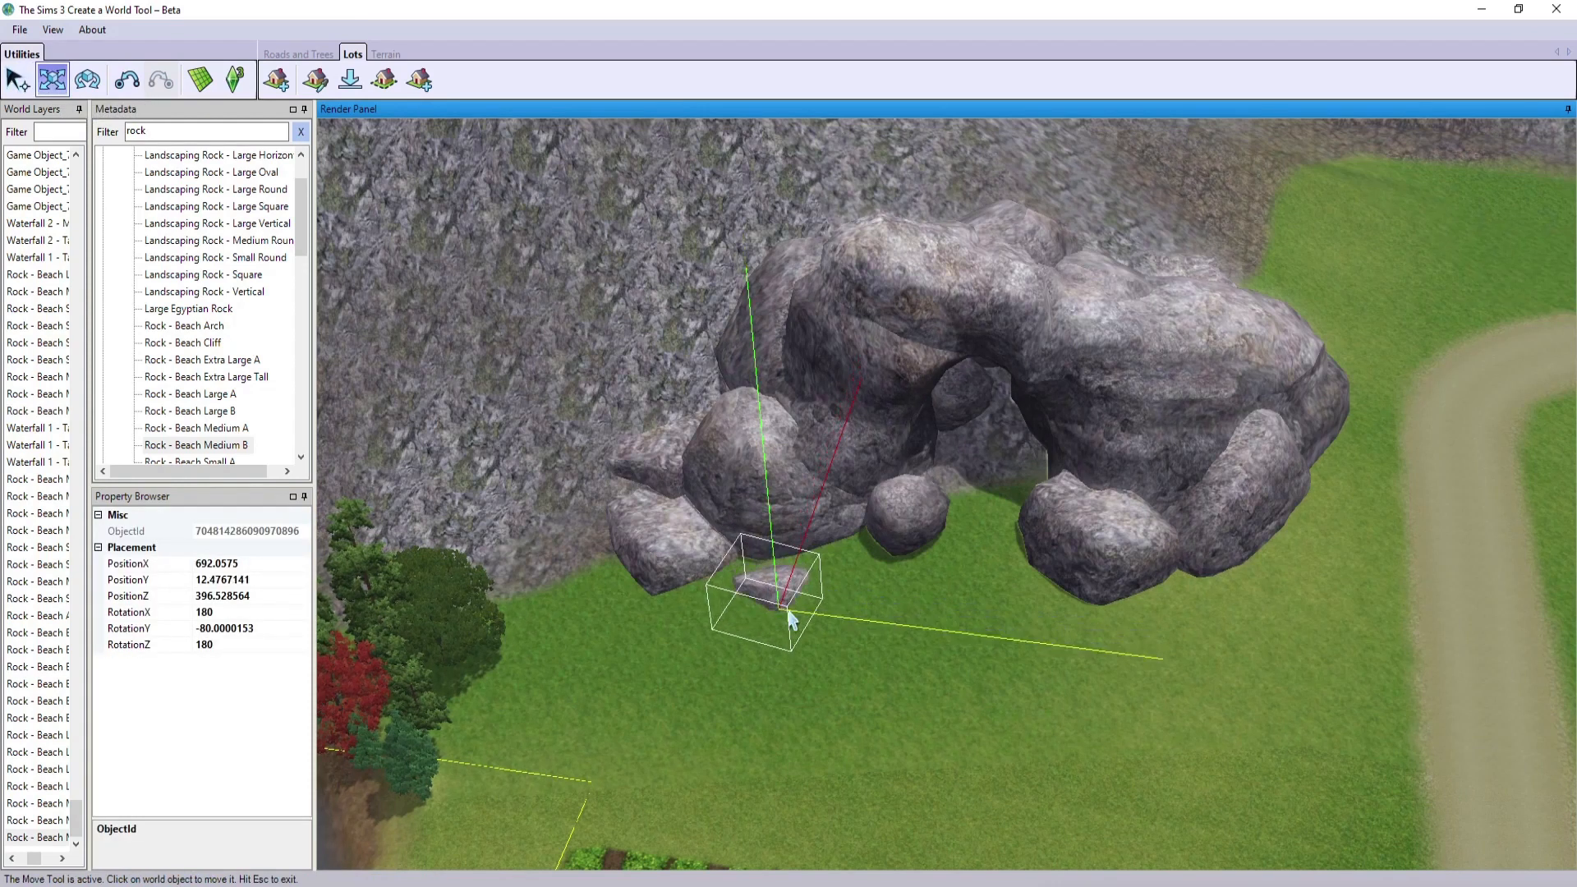
pyautogui.click(912, 530)
pyautogui.click(957, 340)
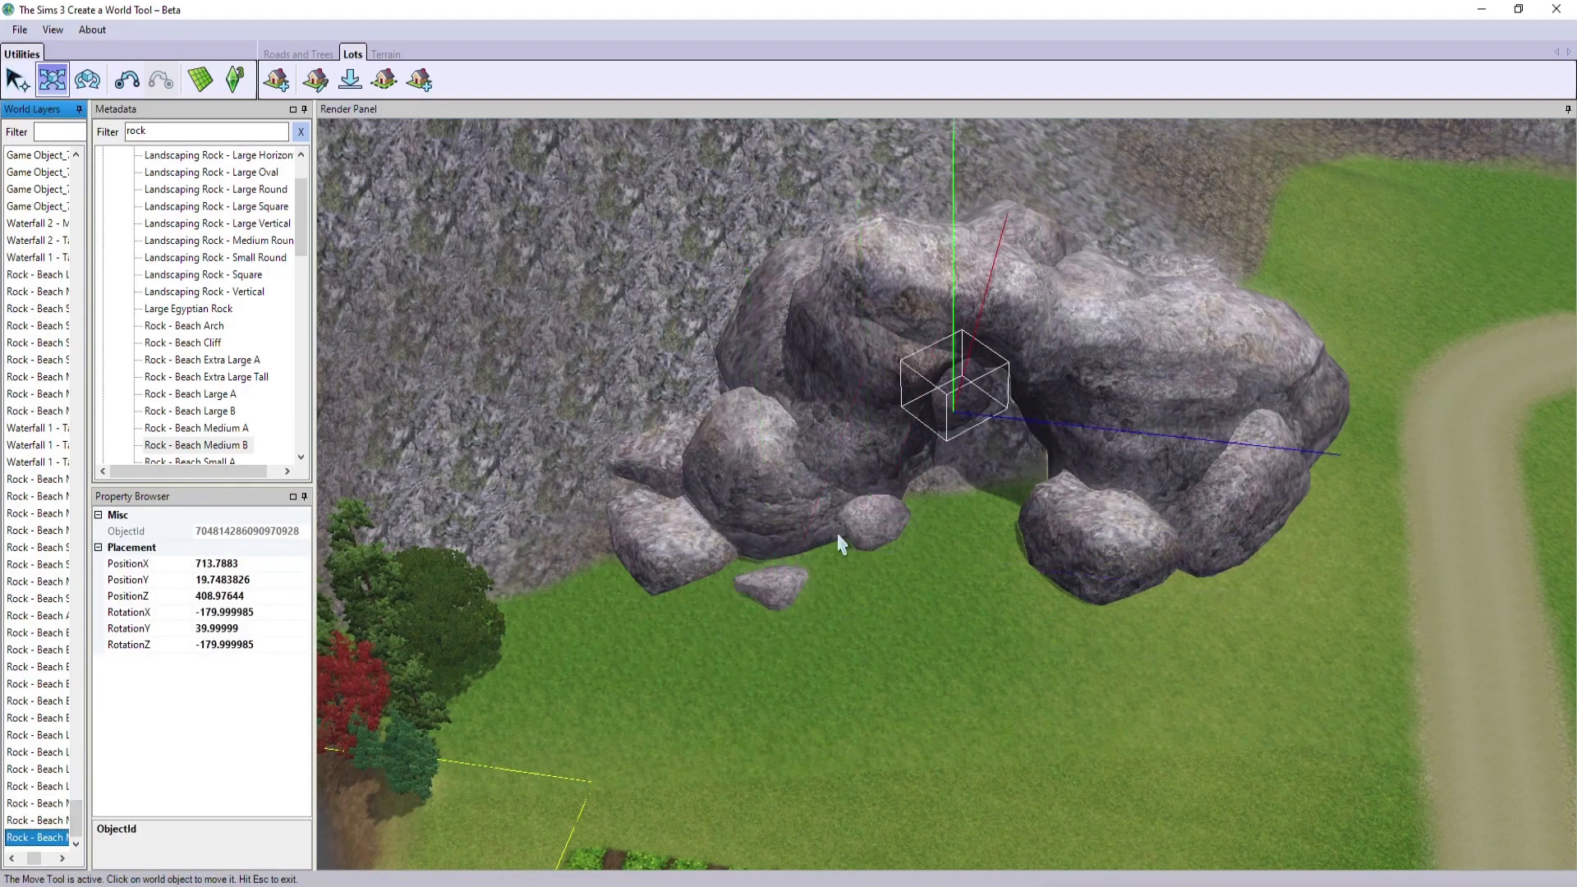
pyautogui.click(942, 353)
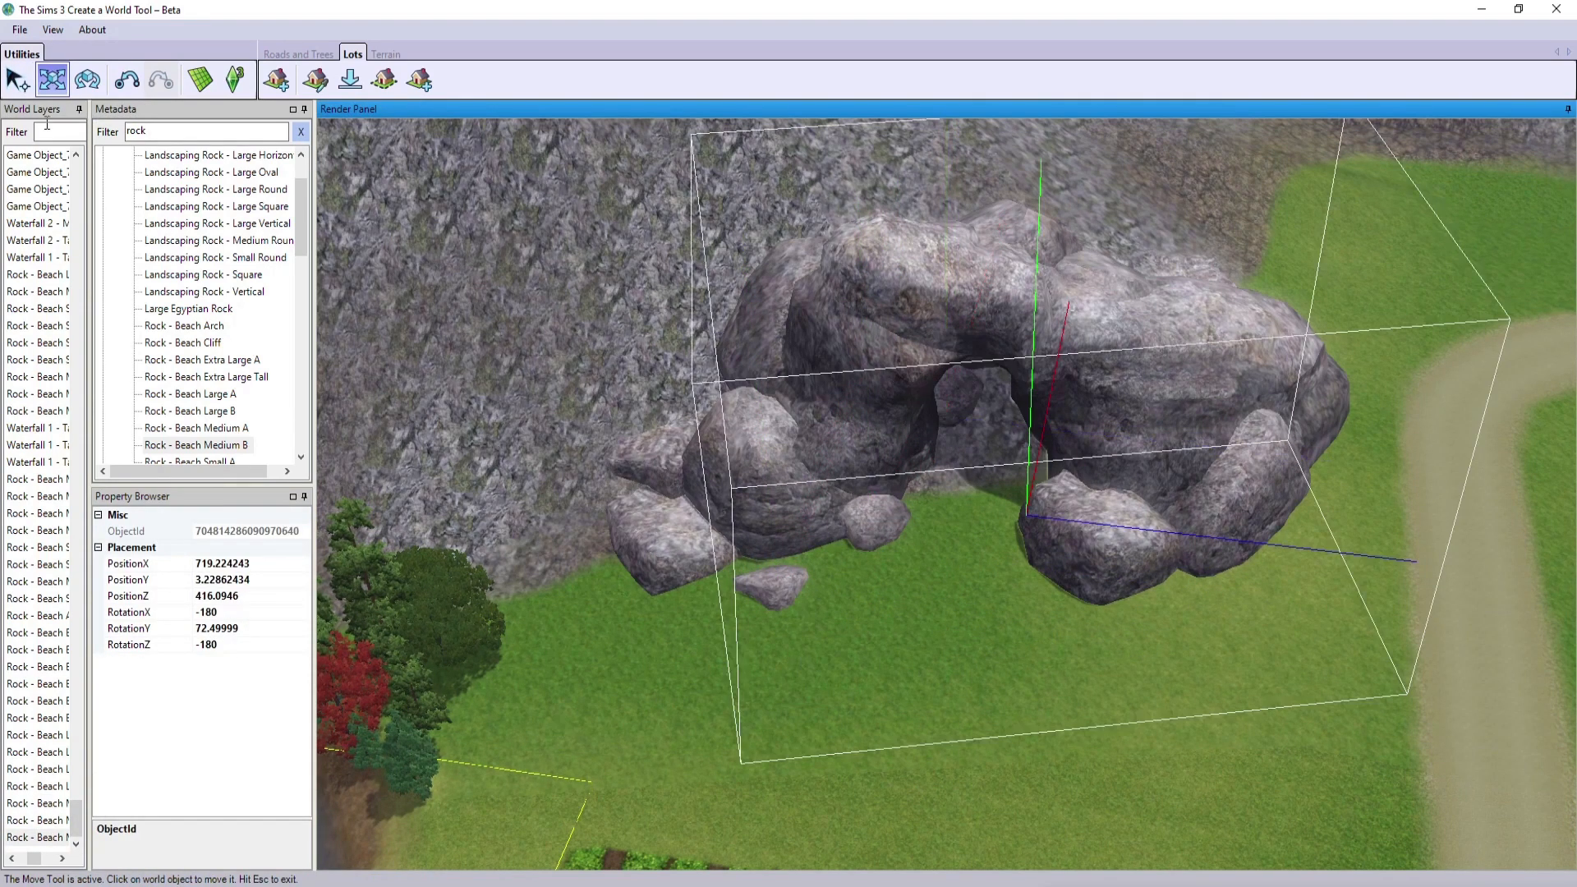
pyautogui.press('Escape')
# - Scatter Rock - Beach Small A, Small B and Small C copies on the grass around the formation's base
pyautogui.scroll(-5, 670, 602)
pyautogui.click(189, 445)
pyautogui.scroll(5, 742, 447)
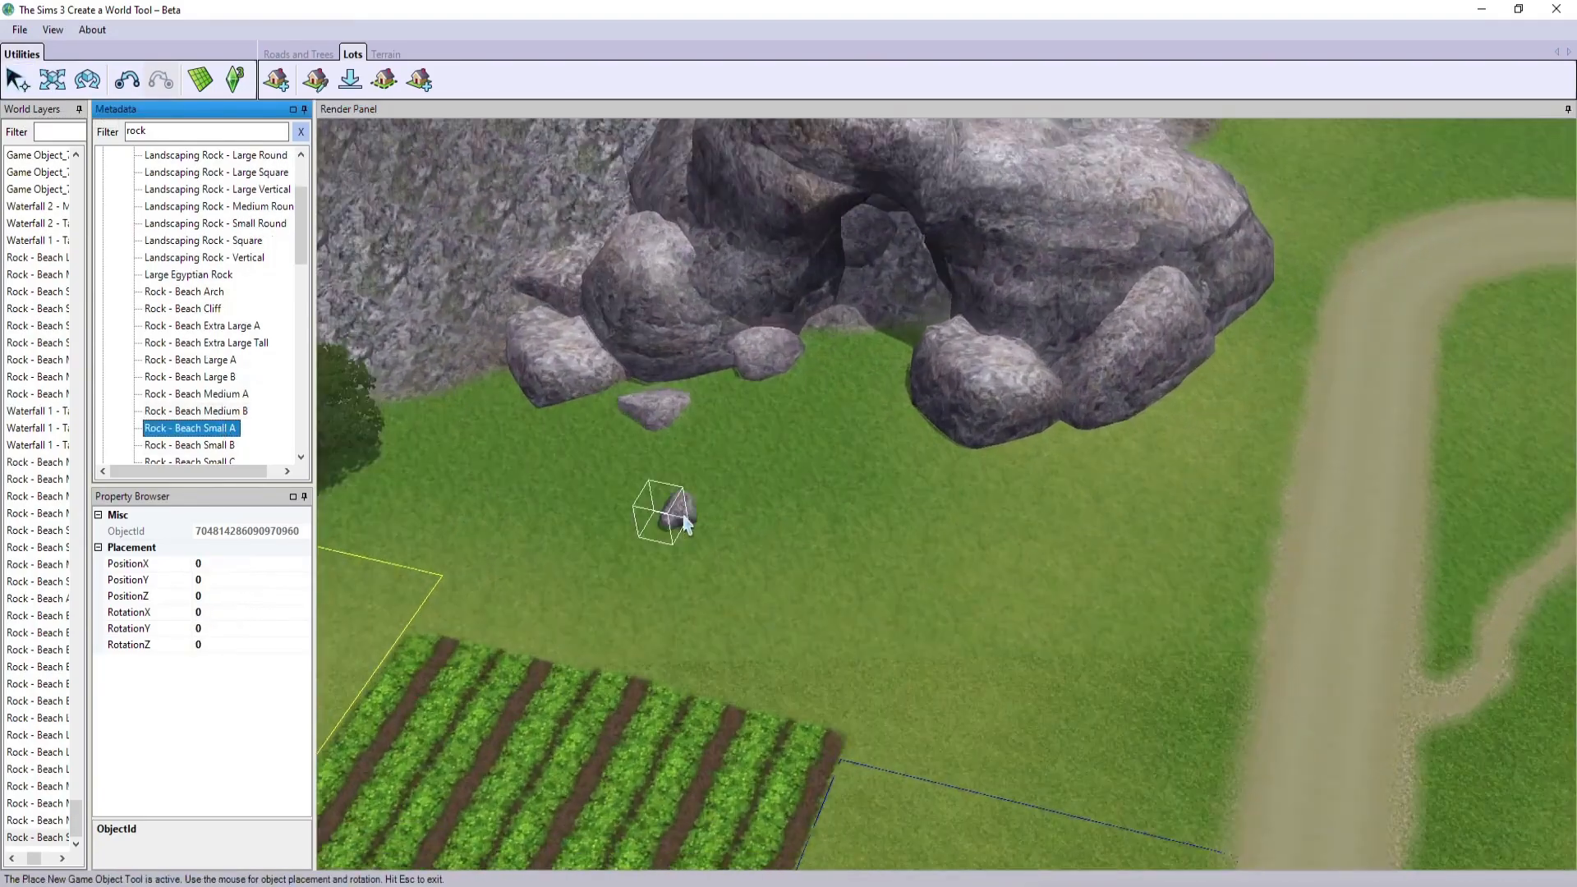
pyautogui.click(189, 445)
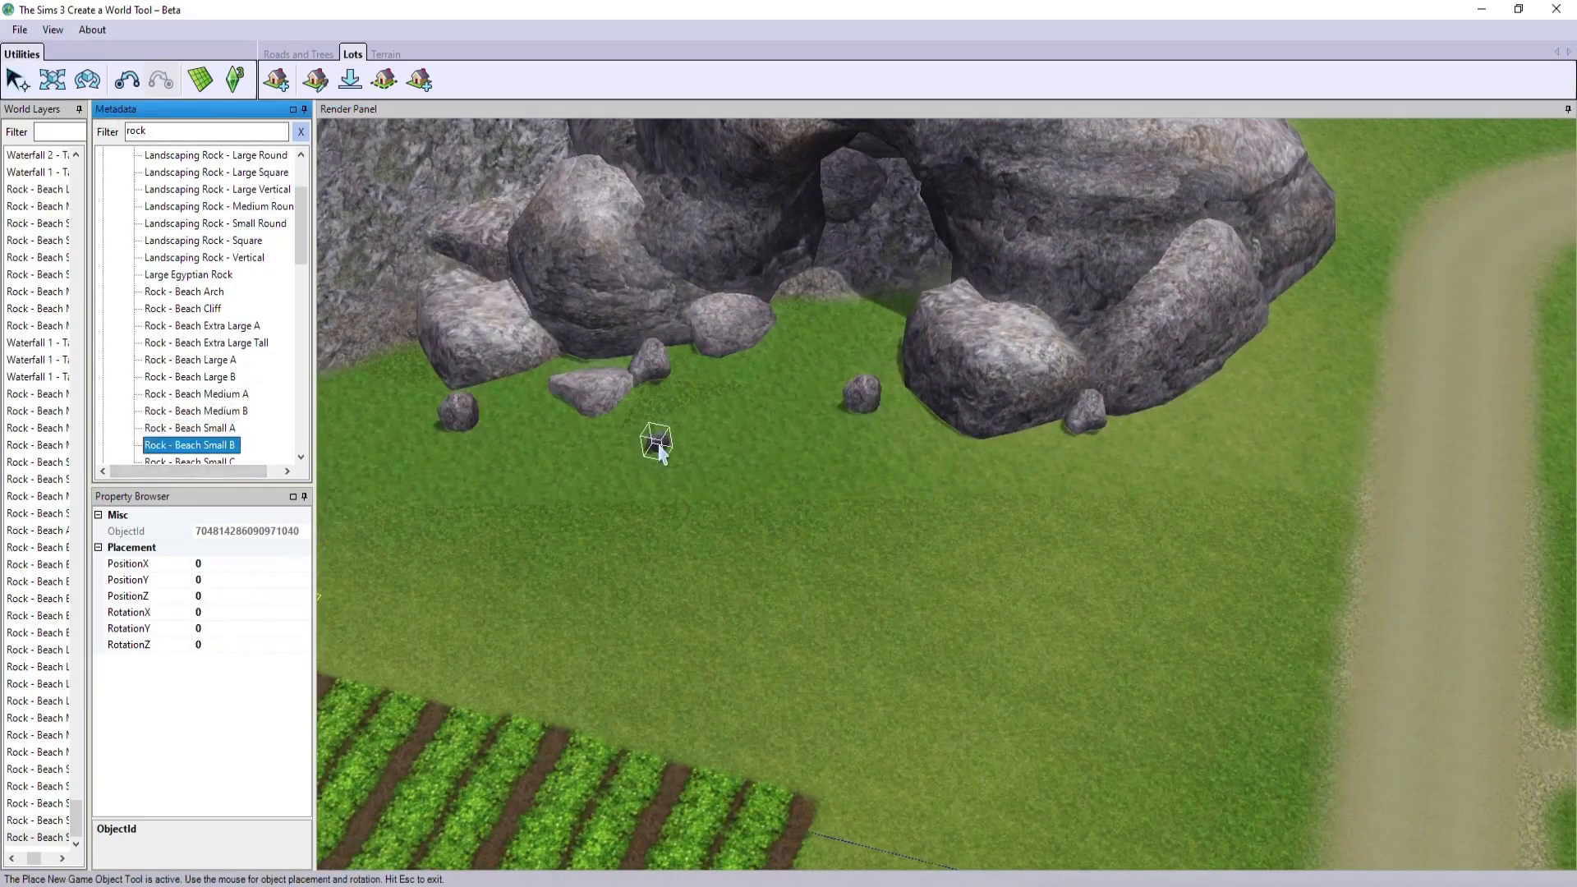
pyautogui.click(885, 413)
pyautogui.click(190, 461)
pyautogui.click(1289, 343)
pyautogui.press('Escape')
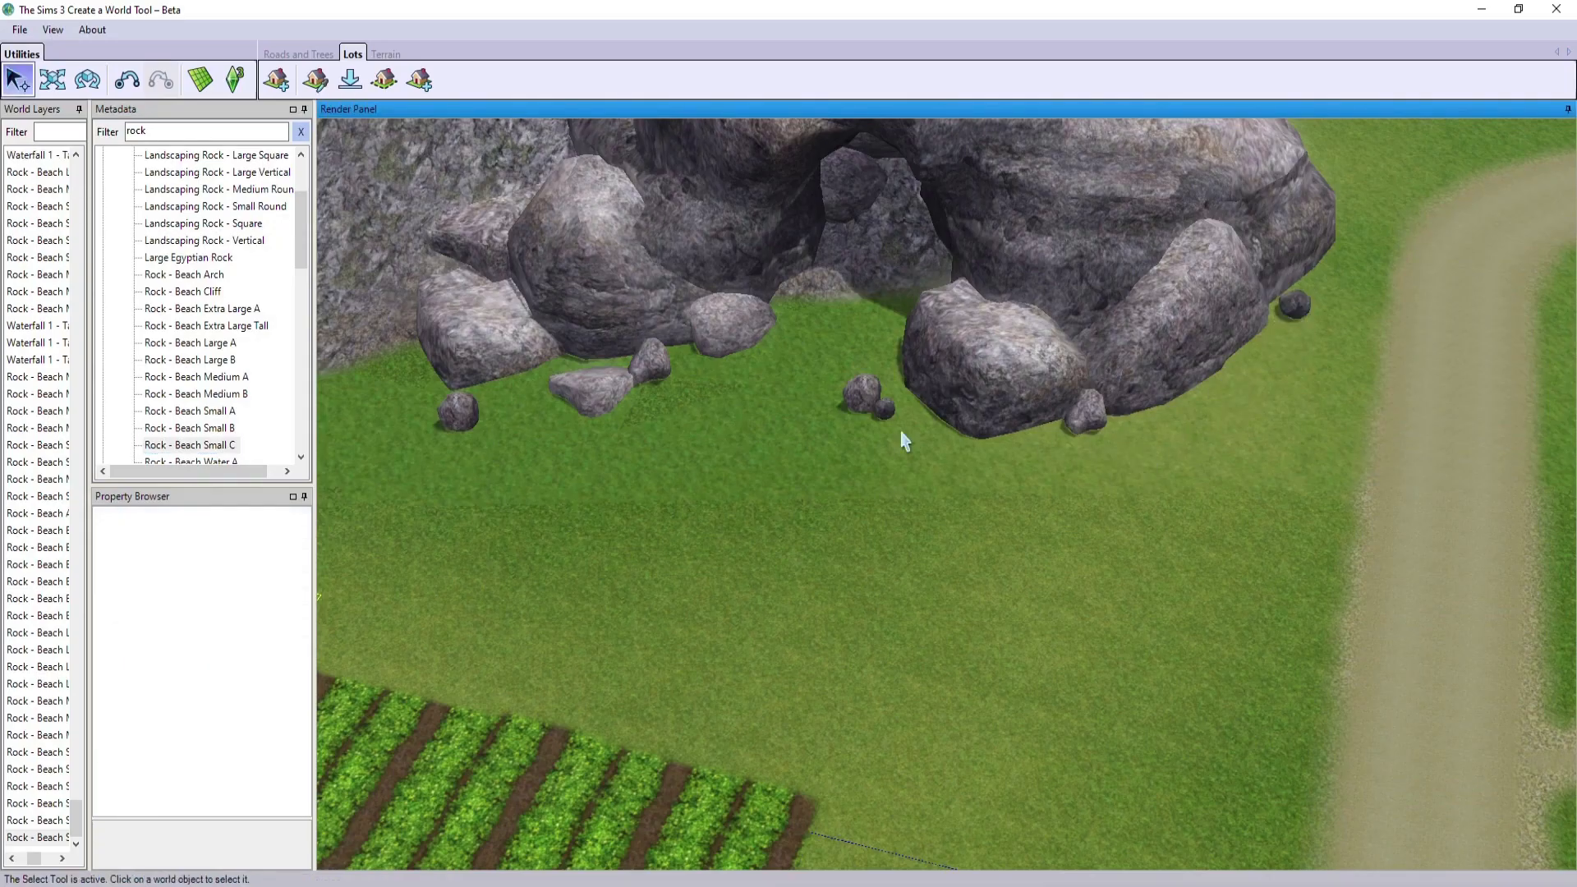
# - Lower the small rocks near the pond-side boulders and beside the large road-side boulder into the grass
pyautogui.click(51, 787)
pyautogui.moveTo(435, 339); pyautogui.dragTo(439, 356)
pyautogui.click(49, 770)
pyautogui.moveTo(639, 284); pyautogui.dragTo(640, 297)
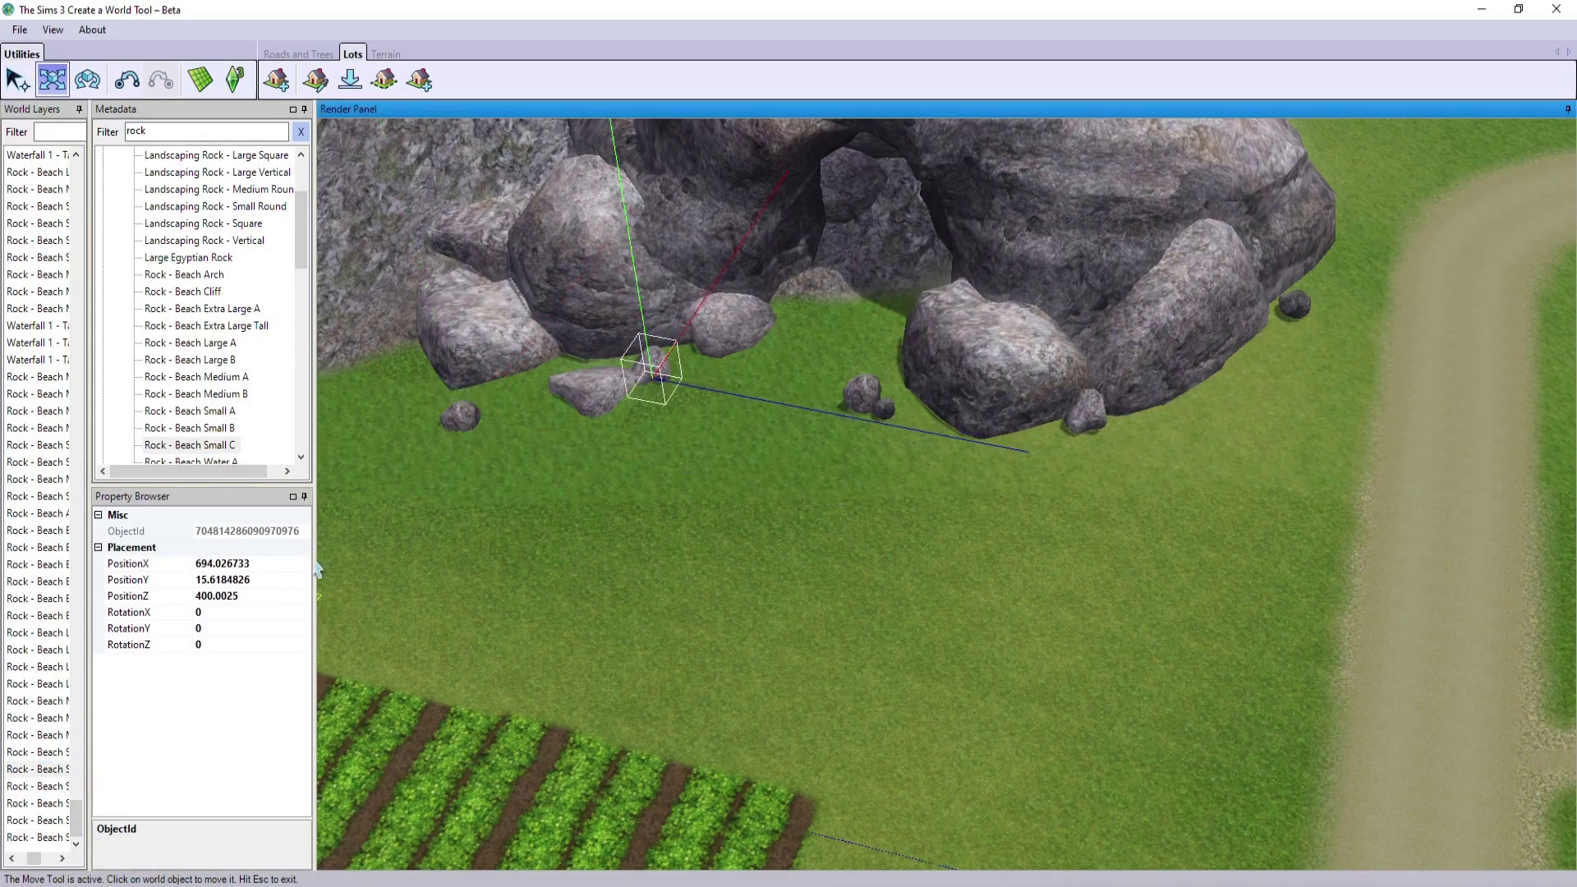
pyautogui.click(49, 752)
pyautogui.moveTo(1090, 388); pyautogui.dragTo(1091, 401)
# - Lower the small rocks in front of the arch opening and at the formation's road-side end into the ground
pyautogui.click(37, 786)
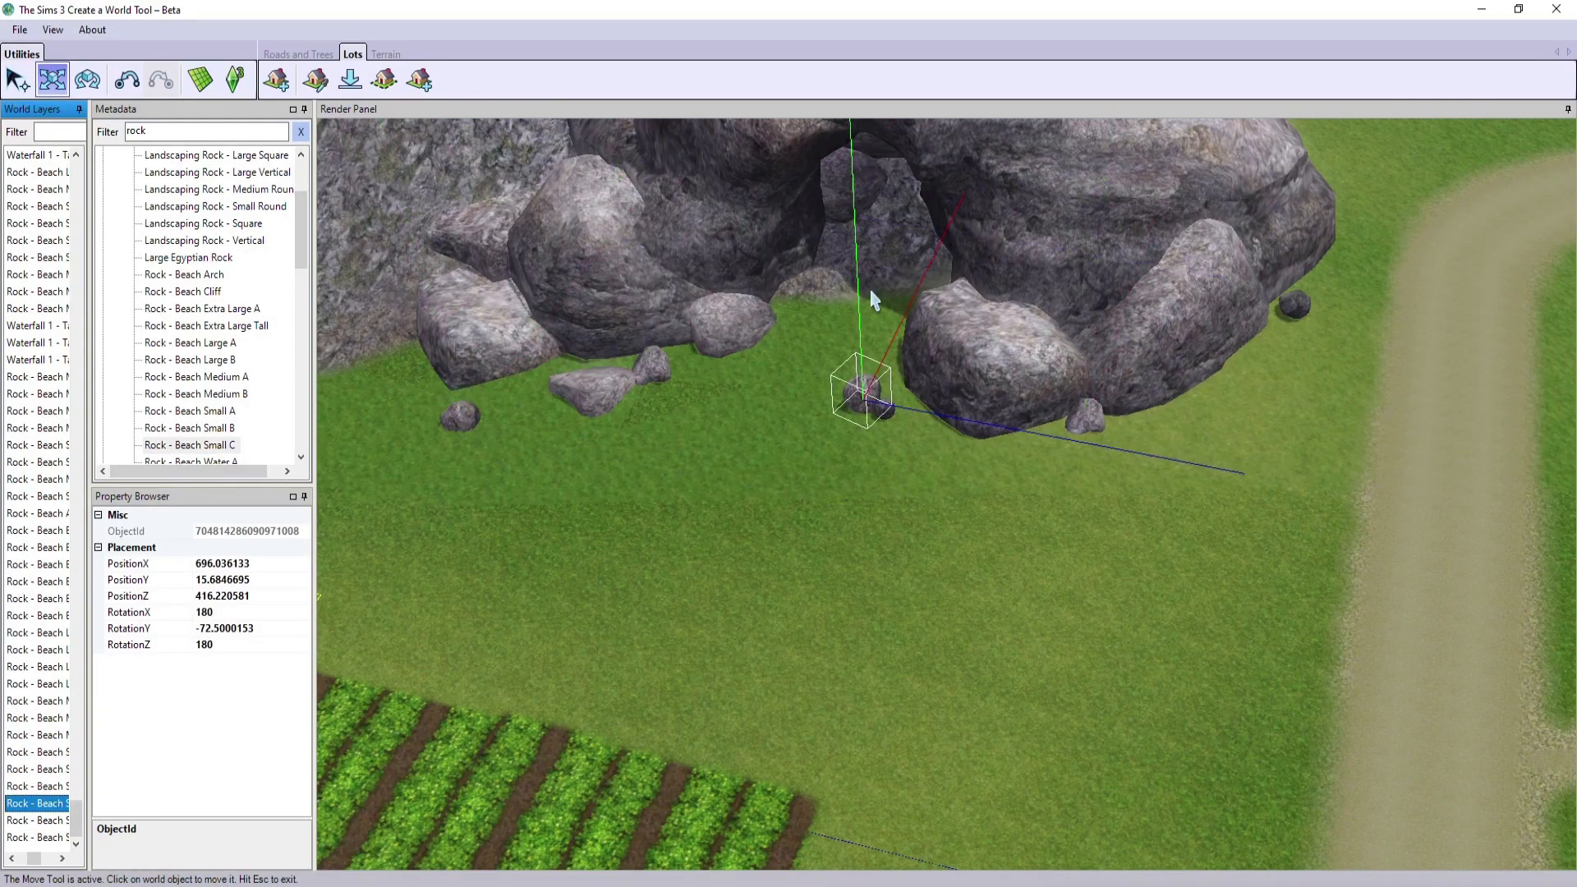
pyautogui.moveTo(861, 311); pyautogui.dragTo(879, 329)
pyautogui.click(48, 820)
pyautogui.click(37, 842)
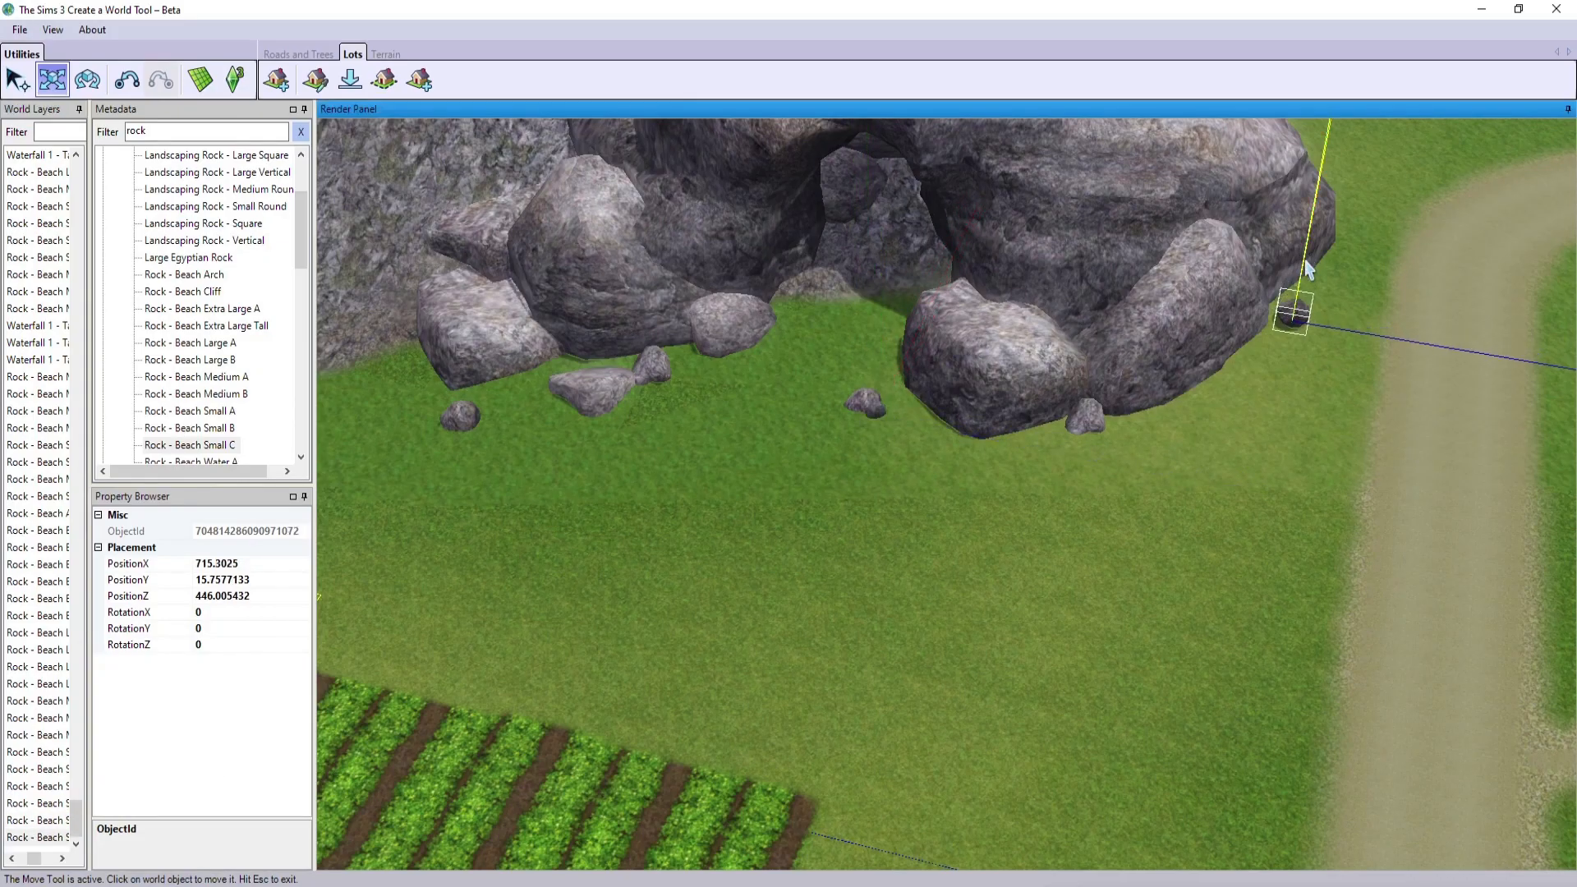
pyautogui.press('Right')
pyautogui.moveTo(1206, 321); pyautogui.dragTo(1216, 278)
pyautogui.scroll(-5, 580, 519)
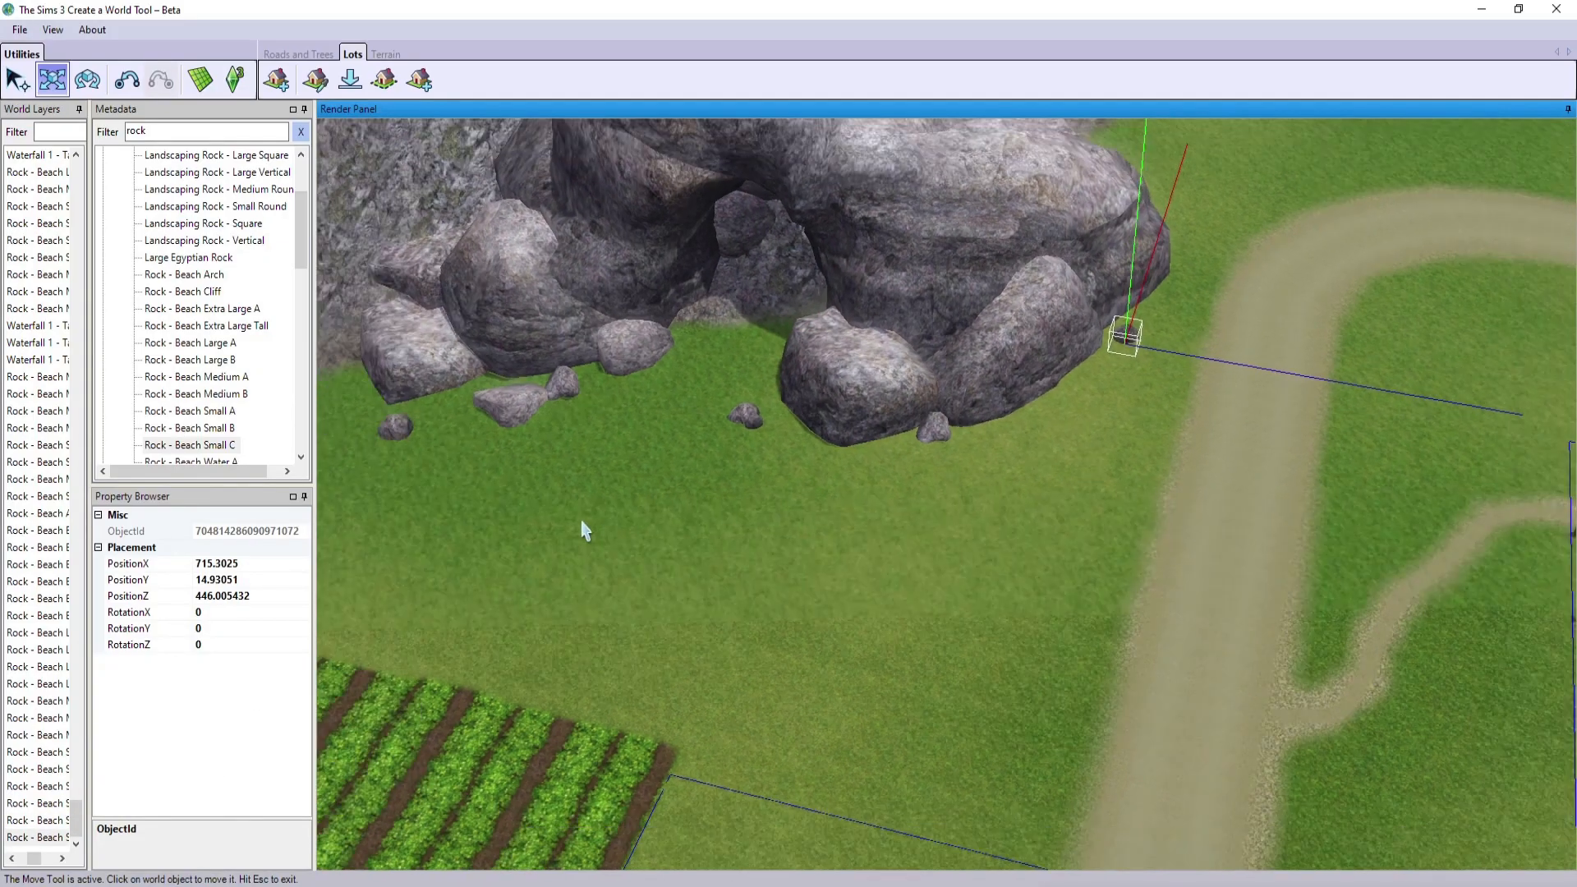
# - Clear the object filter and place Plant - Bulrush clumps around the rocks along the pond-side base of the arch
pyautogui.moveTo(300, 349); pyautogui.dragTo(300, 161)
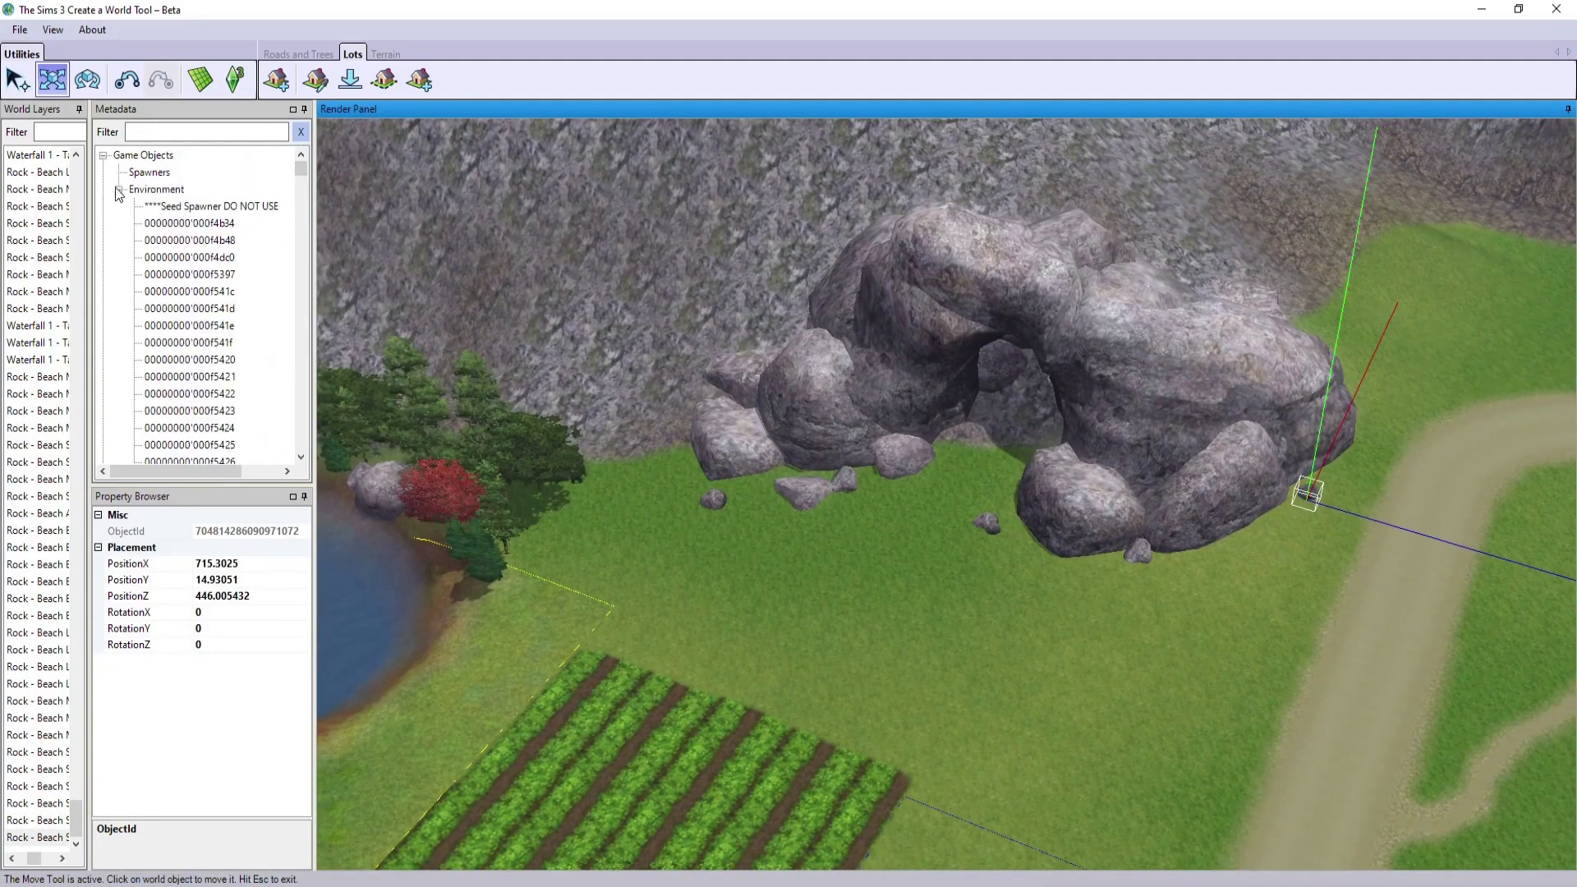
pyautogui.click(119, 190)
pyautogui.scroll(-2, 166, 264)
pyautogui.doubleClick(164, 377)
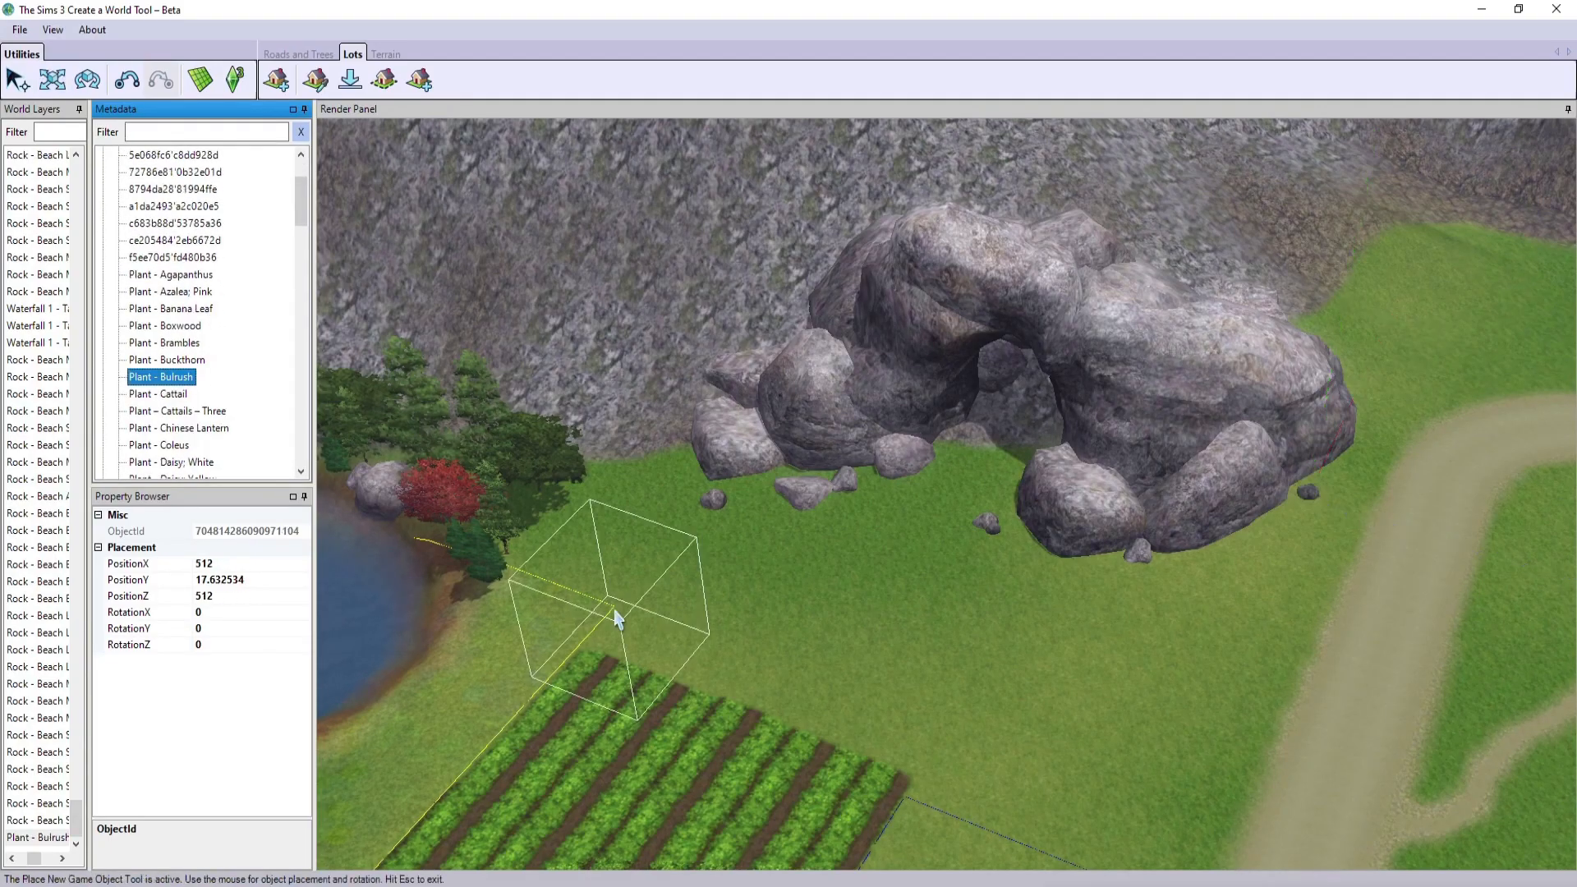
pyautogui.scroll(5, 618, 617)
pyautogui.moveTo(617, 618); pyautogui.dragTo(1031, 657, button='right')
pyautogui.click(1025, 658)
pyautogui.click(836, 696)
pyautogui.click(716, 703)
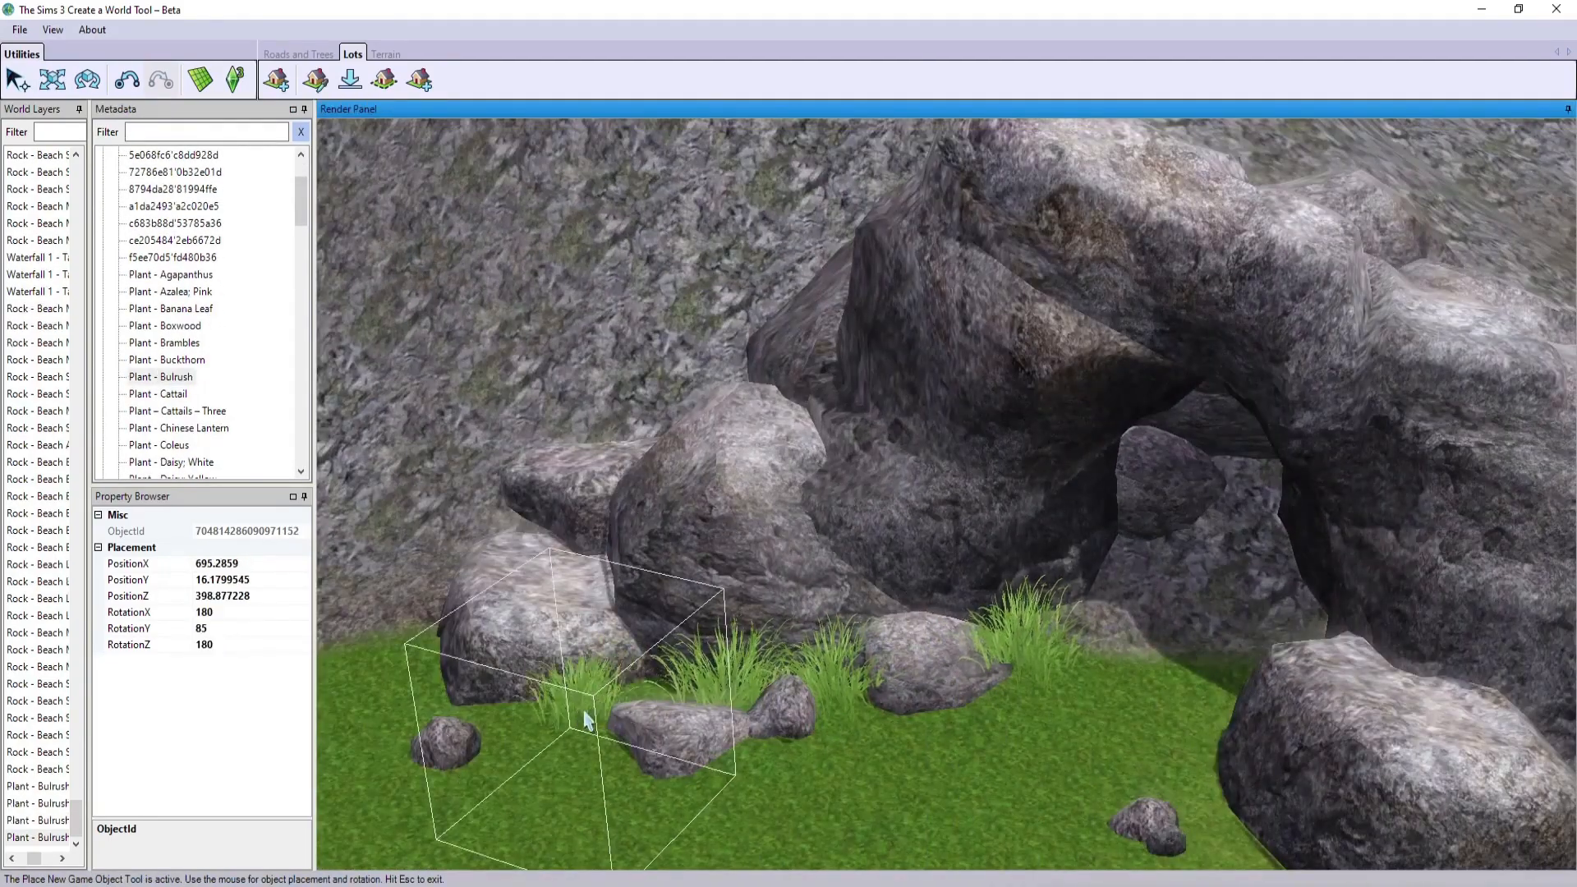
pyautogui.click(584, 720)
pyautogui.click(611, 741)
pyautogui.click(721, 749)
# - Place bulrush clumps behind and beside the pond-side boulders, along the foot of the cliff
pyautogui.moveTo(721, 750); pyautogui.dragTo(886, 516, button='right')
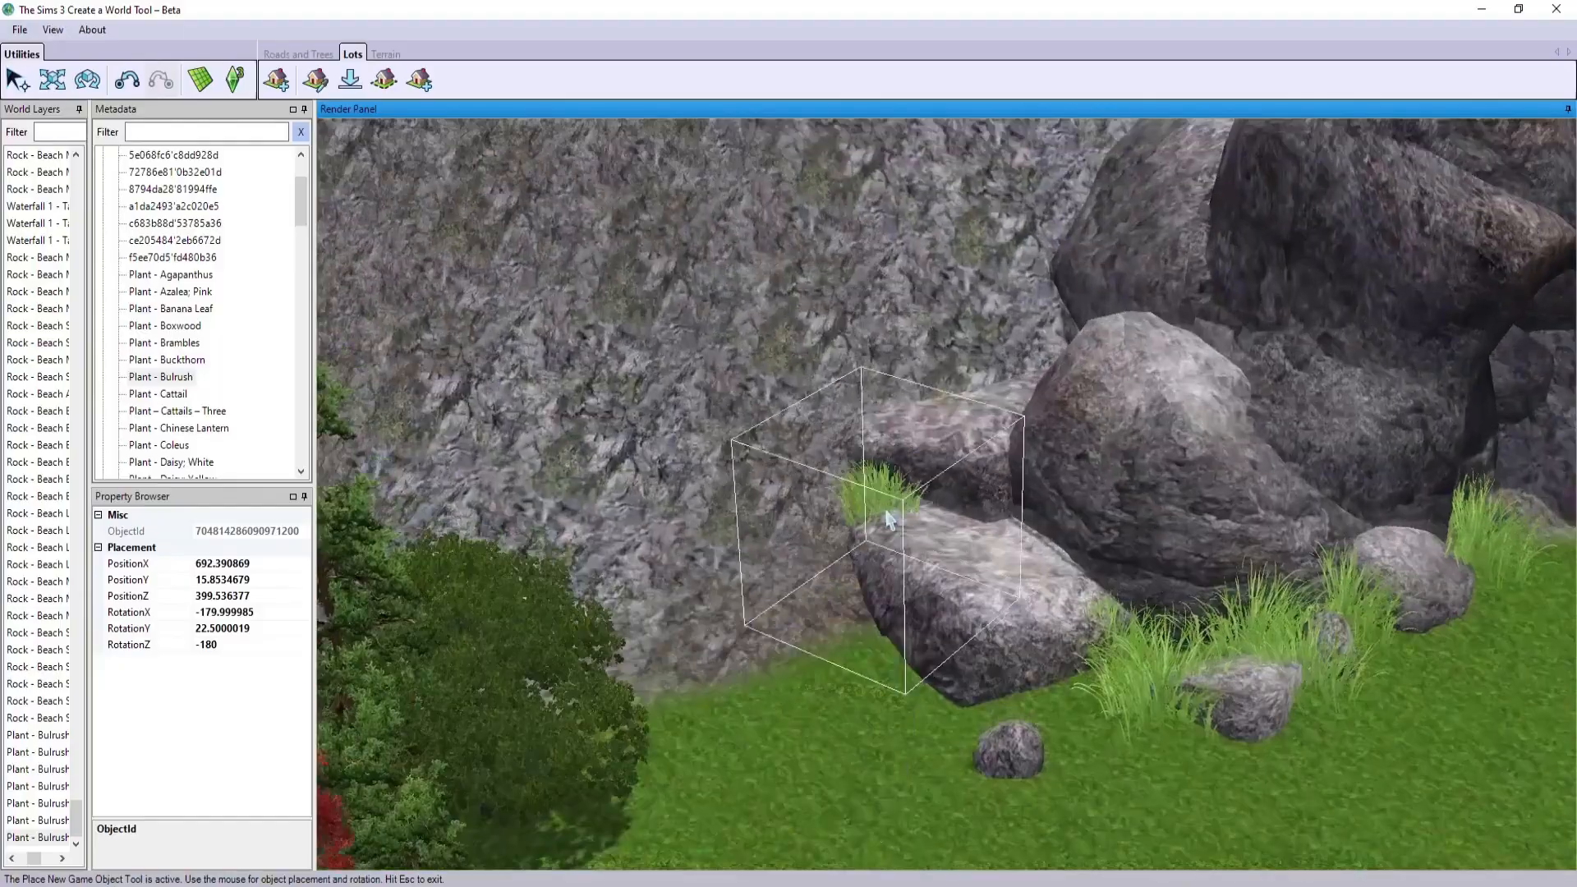
pyautogui.click(884, 516)
pyautogui.click(821, 474)
pyautogui.click(828, 542)
pyautogui.click(865, 634)
pyautogui.scroll(-2, 920, 575)
pyautogui.click(1006, 527)
pyautogui.moveTo(1006, 527); pyautogui.dragTo(1098, 705, button='right')
pyautogui.click(1111, 528)
pyautogui.click(1117, 540)
# - Place bulrush clumps on and beside the rocks inside the arch opening
pyautogui.scroll(-4, 1109, 624)
pyautogui.moveTo(1097, 705); pyautogui.dragTo(934, 683, button='middle')
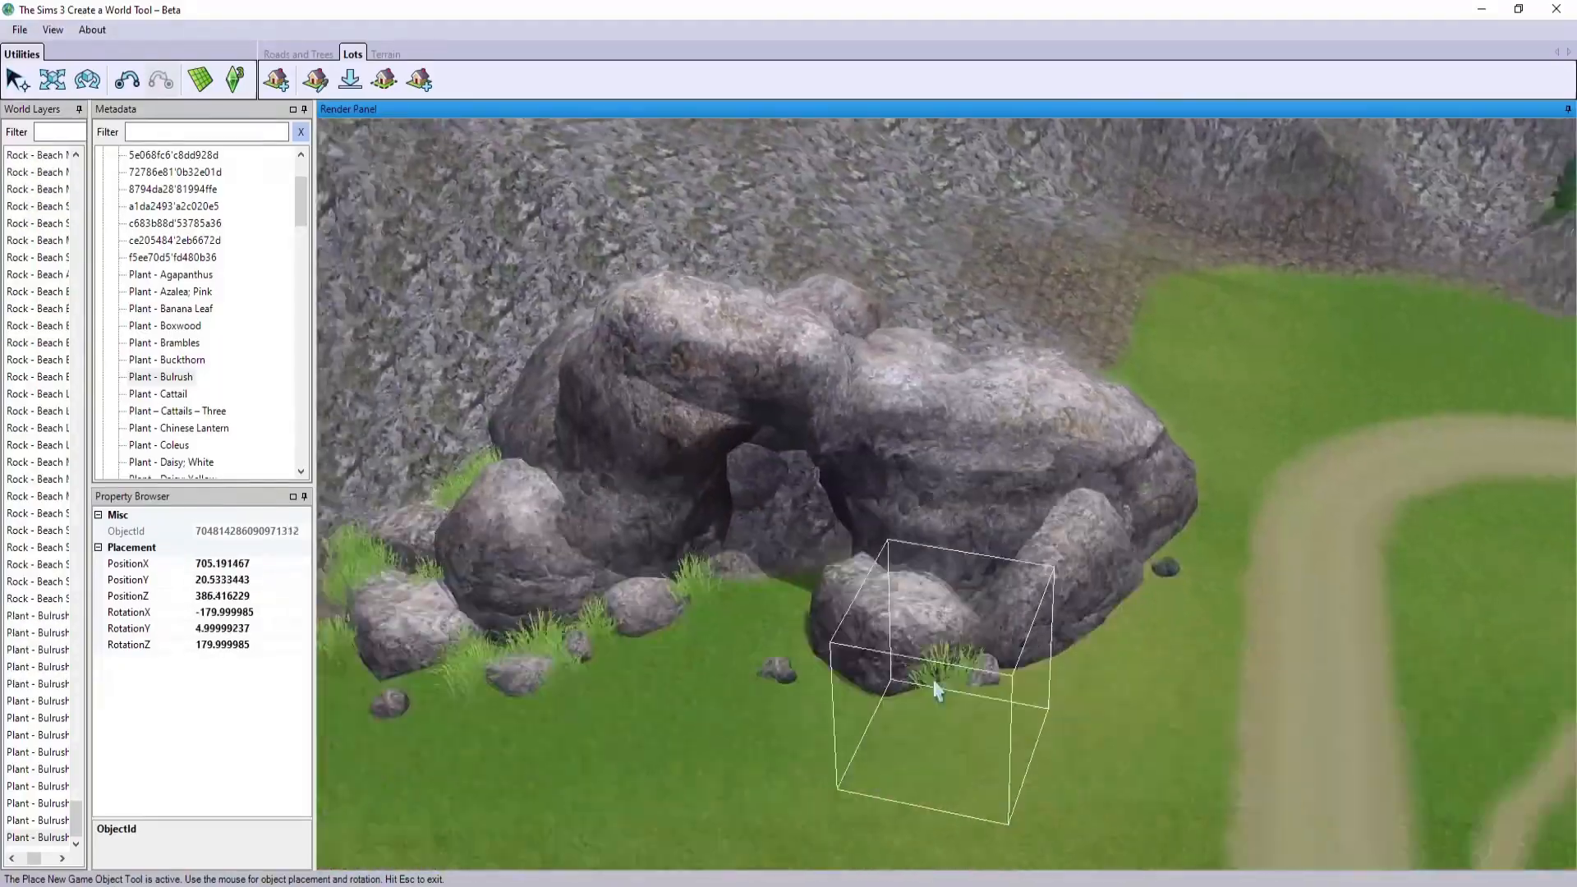
pyautogui.scroll(5, 937, 410)
pyautogui.click(946, 286)
pyautogui.click(970, 284)
pyautogui.click(887, 460)
# - Place bulrush clumps beside the small rocks in front of the large road-side boulders
pyautogui.scroll(-4, 912, 645)
pyautogui.moveTo(912, 645); pyautogui.dragTo(824, 736, button='right')
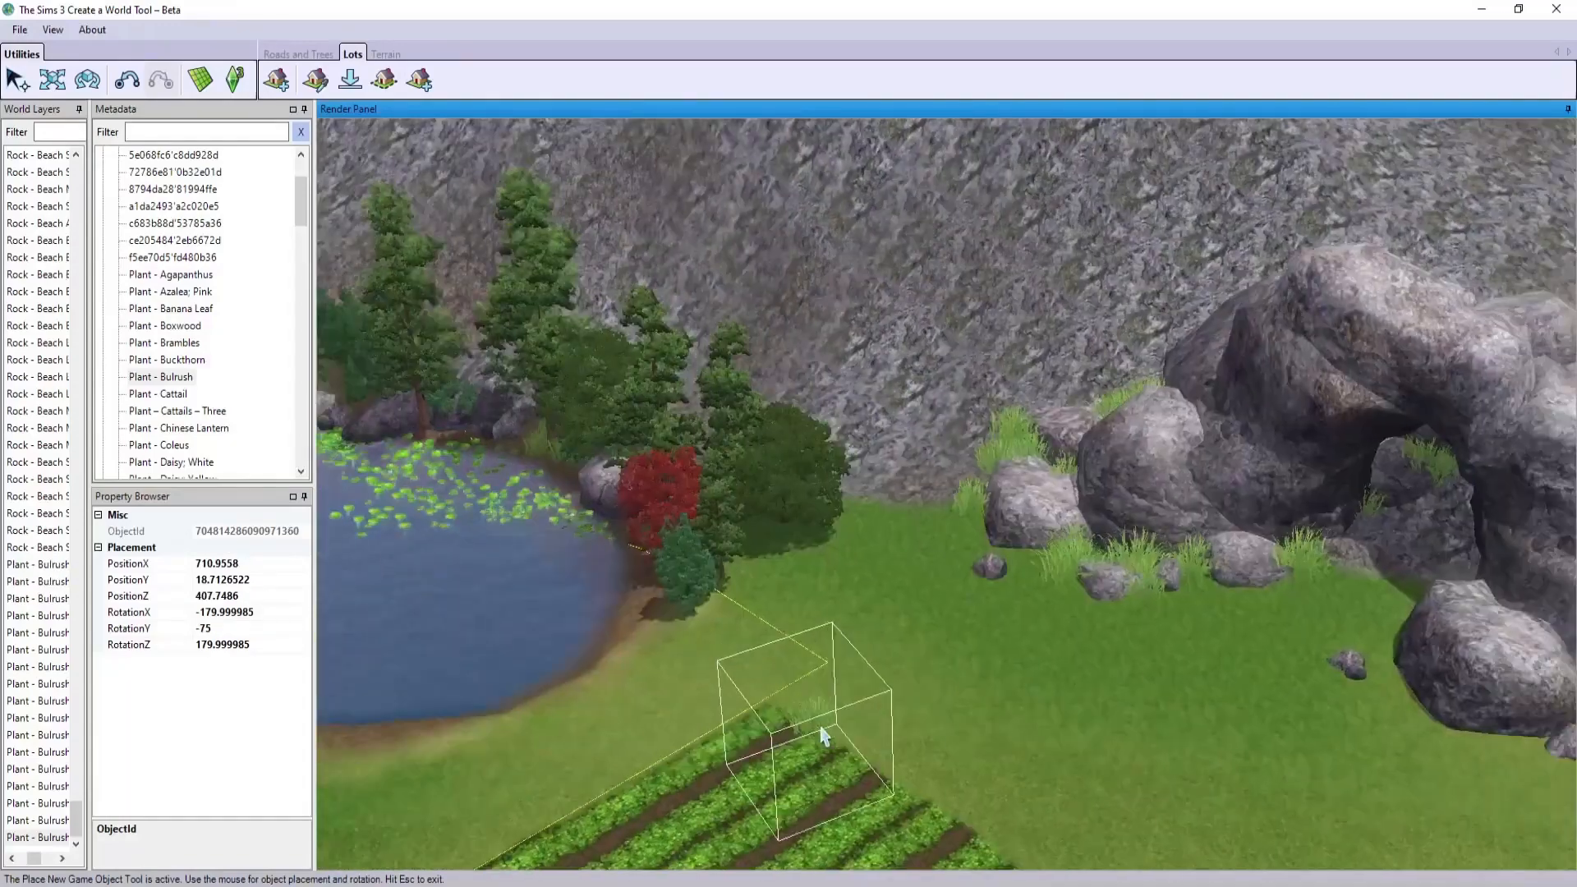
pyautogui.moveTo(824, 737); pyautogui.dragTo(827, 714, button='middle')
pyautogui.scroll(3, 827, 714)
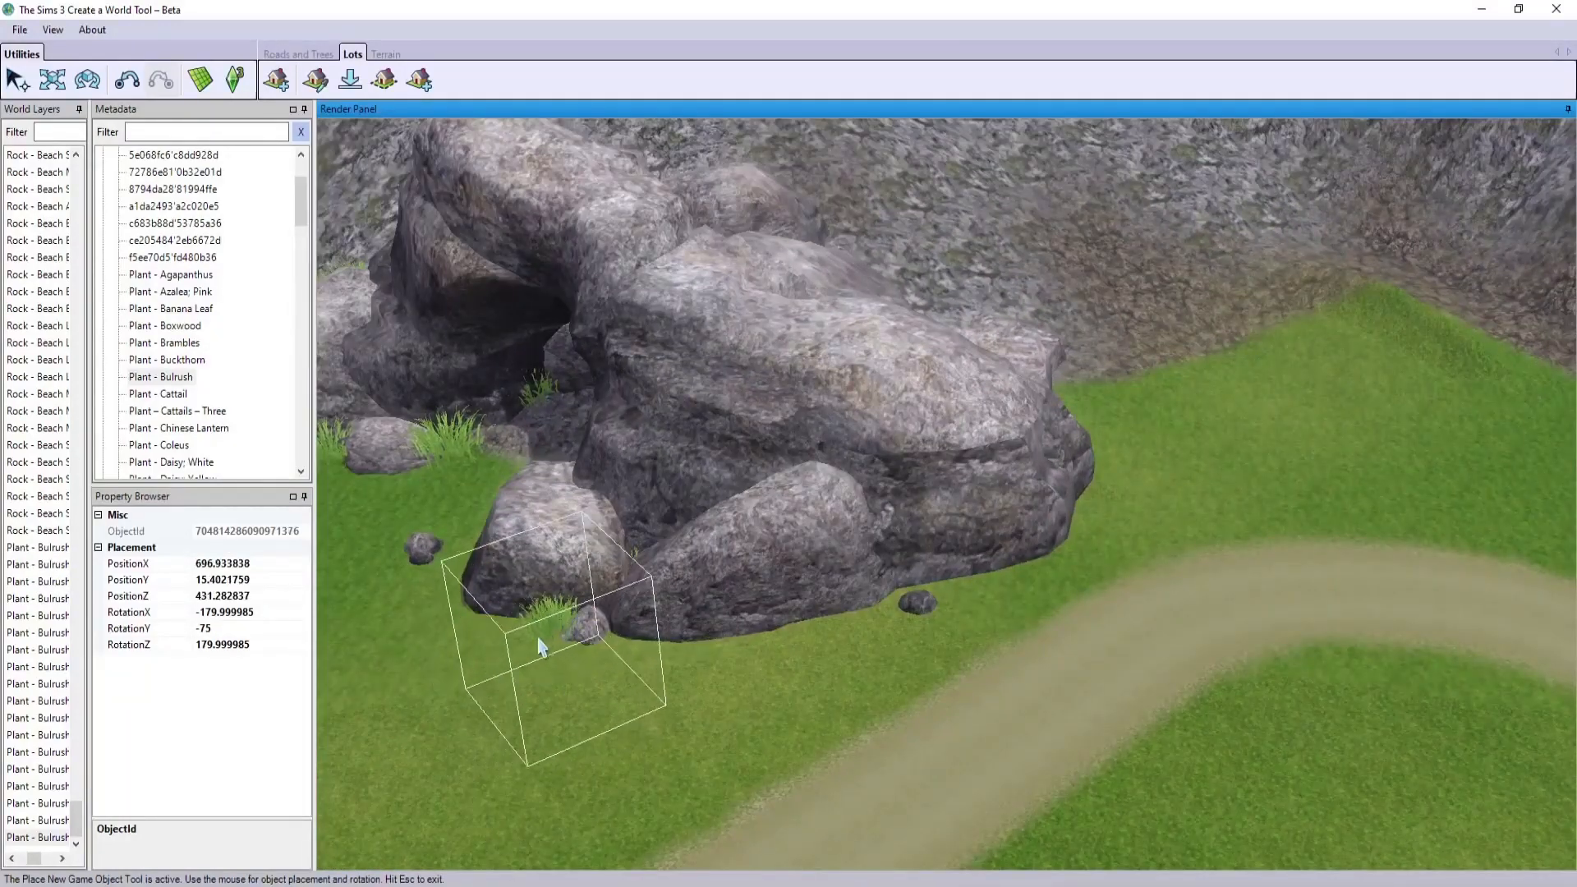
pyautogui.click(834, 622)
# - Place bulrush clumps at the road-side end of the formation where it meets the cliff, and end the placement
pyautogui.moveTo(834, 622); pyautogui.dragTo(673, 697, button='right')
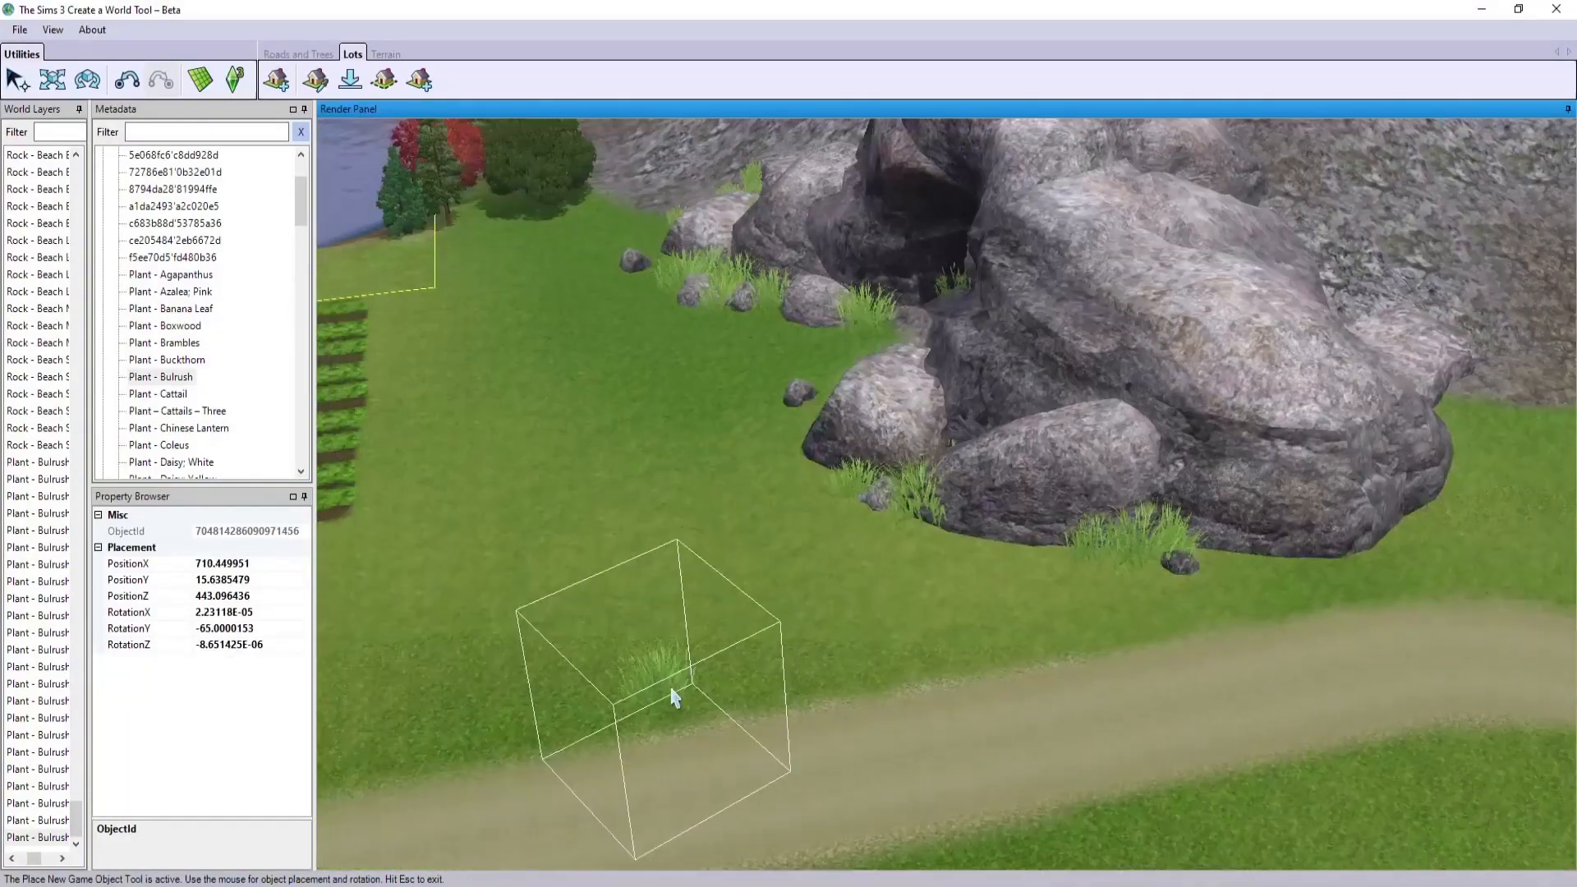
pyautogui.moveTo(673, 697); pyautogui.dragTo(528, 701, button='middle')
pyautogui.moveTo(528, 700); pyautogui.dragTo(731, 629, button='right')
pyautogui.click(774, 593)
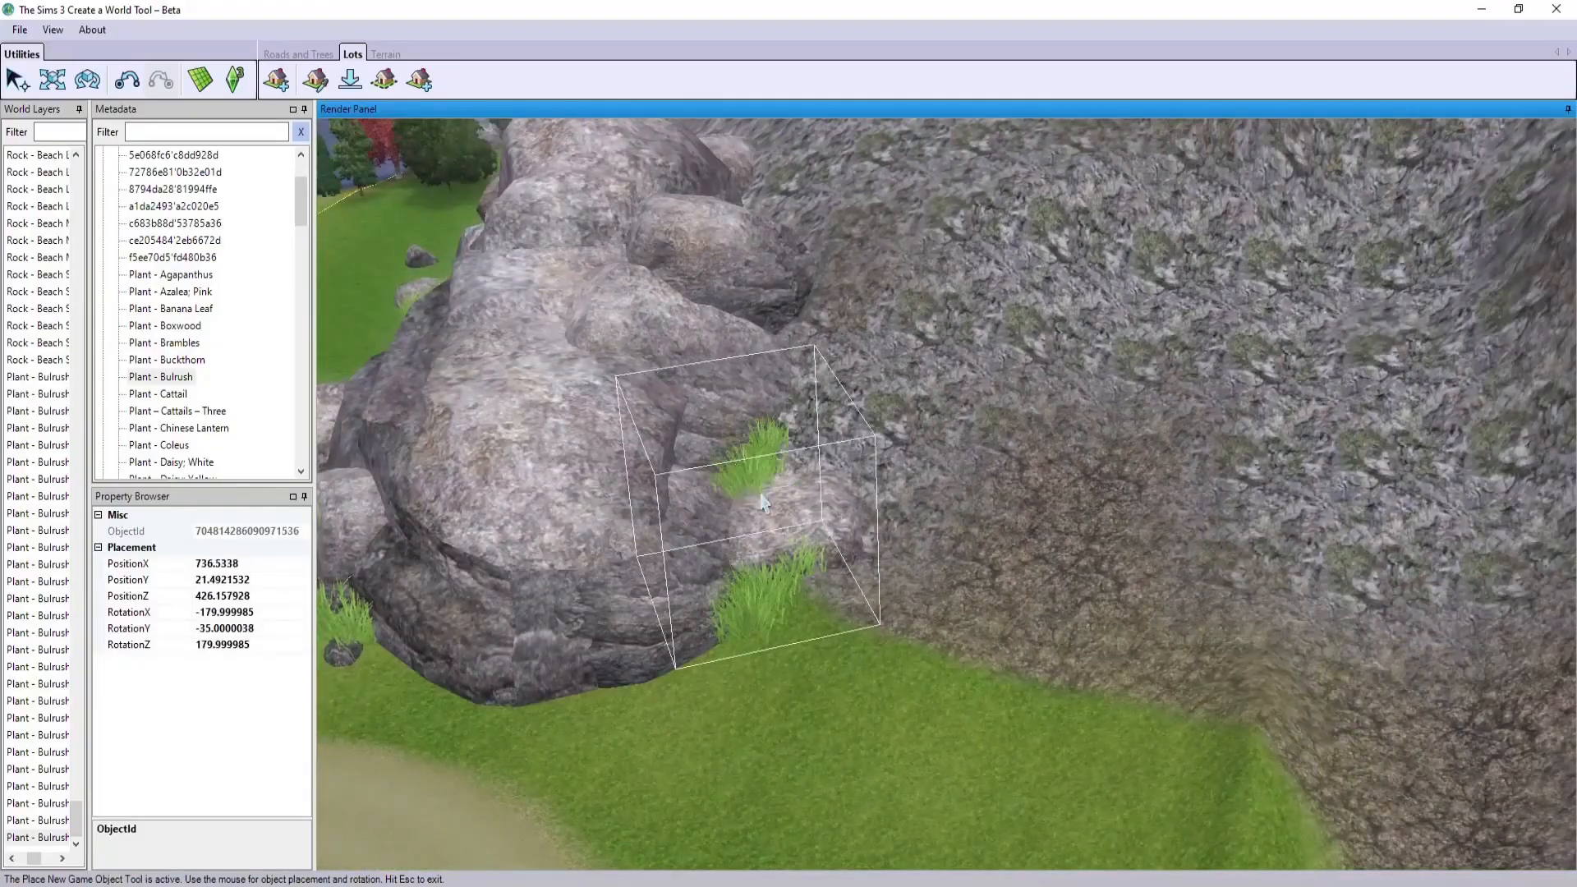
pyautogui.moveTo(731, 524); pyautogui.dragTo(580, 692, button='right')
pyautogui.moveTo(581, 691); pyautogui.dragTo(682, 693, button='middle')
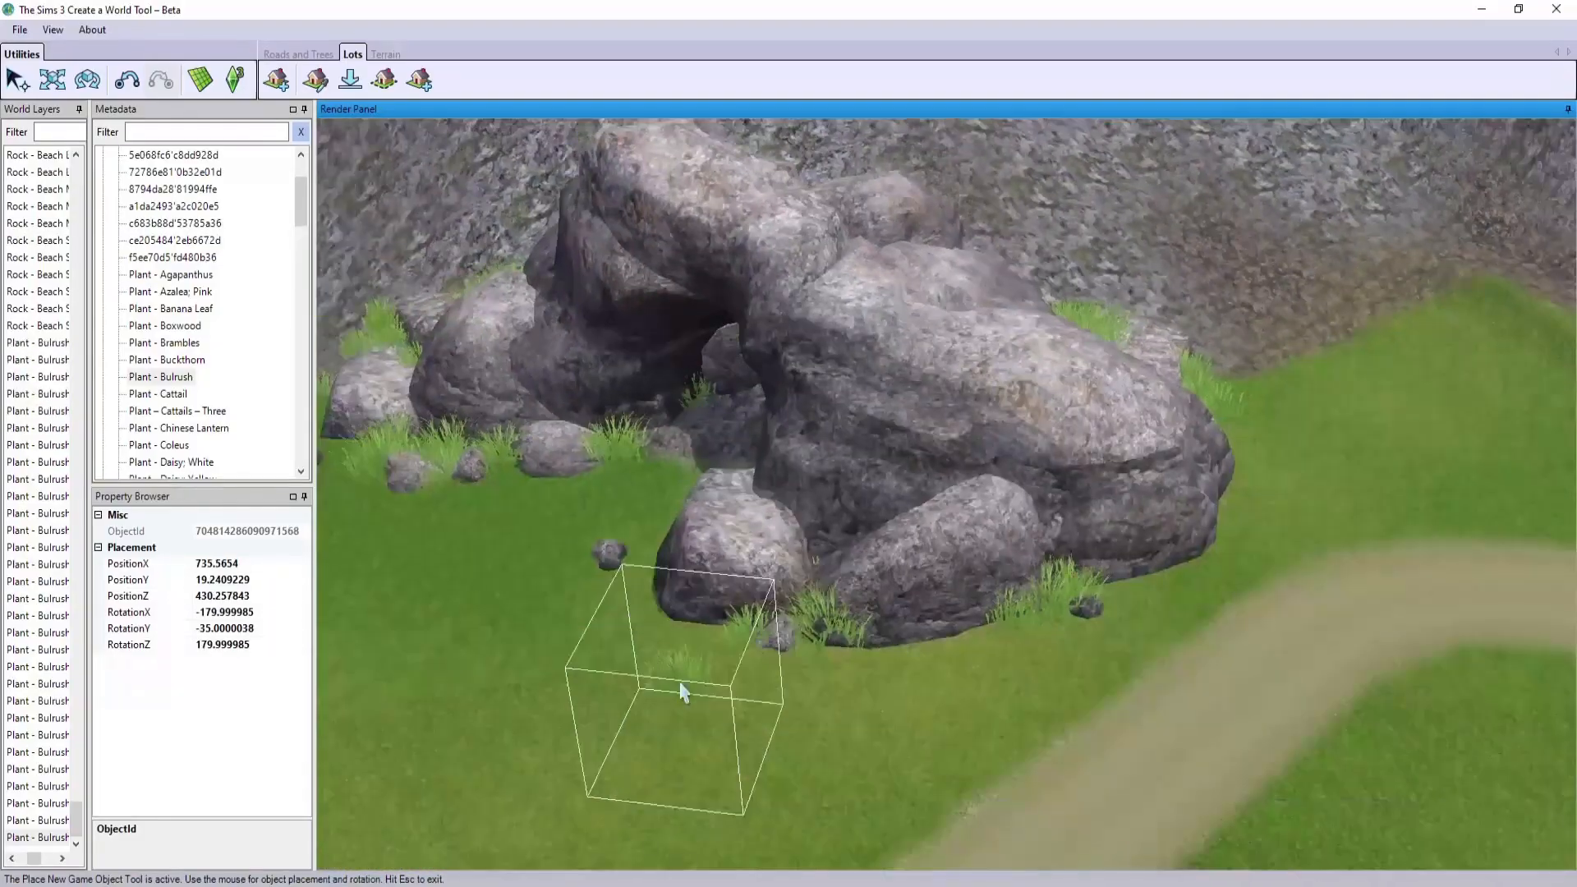
pyautogui.press('Escape')
# - Raise one of the front bulrush clumps and move it into the gap between the two large front boulders
pyautogui.click(39, 742)
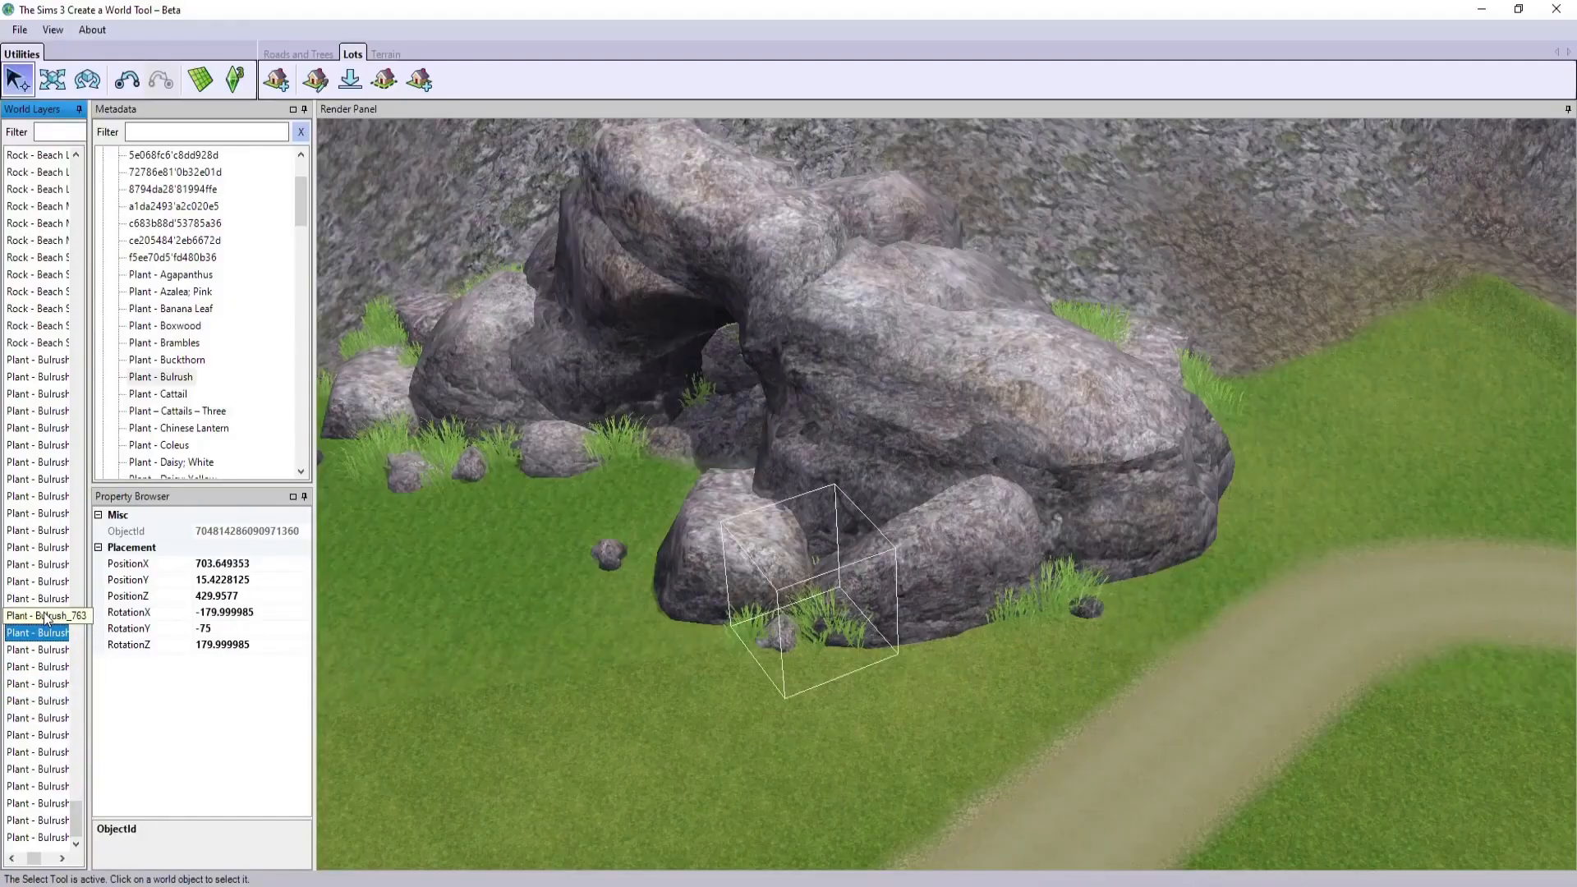
pyautogui.click(52, 79)
pyautogui.moveTo(810, 538); pyautogui.dragTo(810, 522)
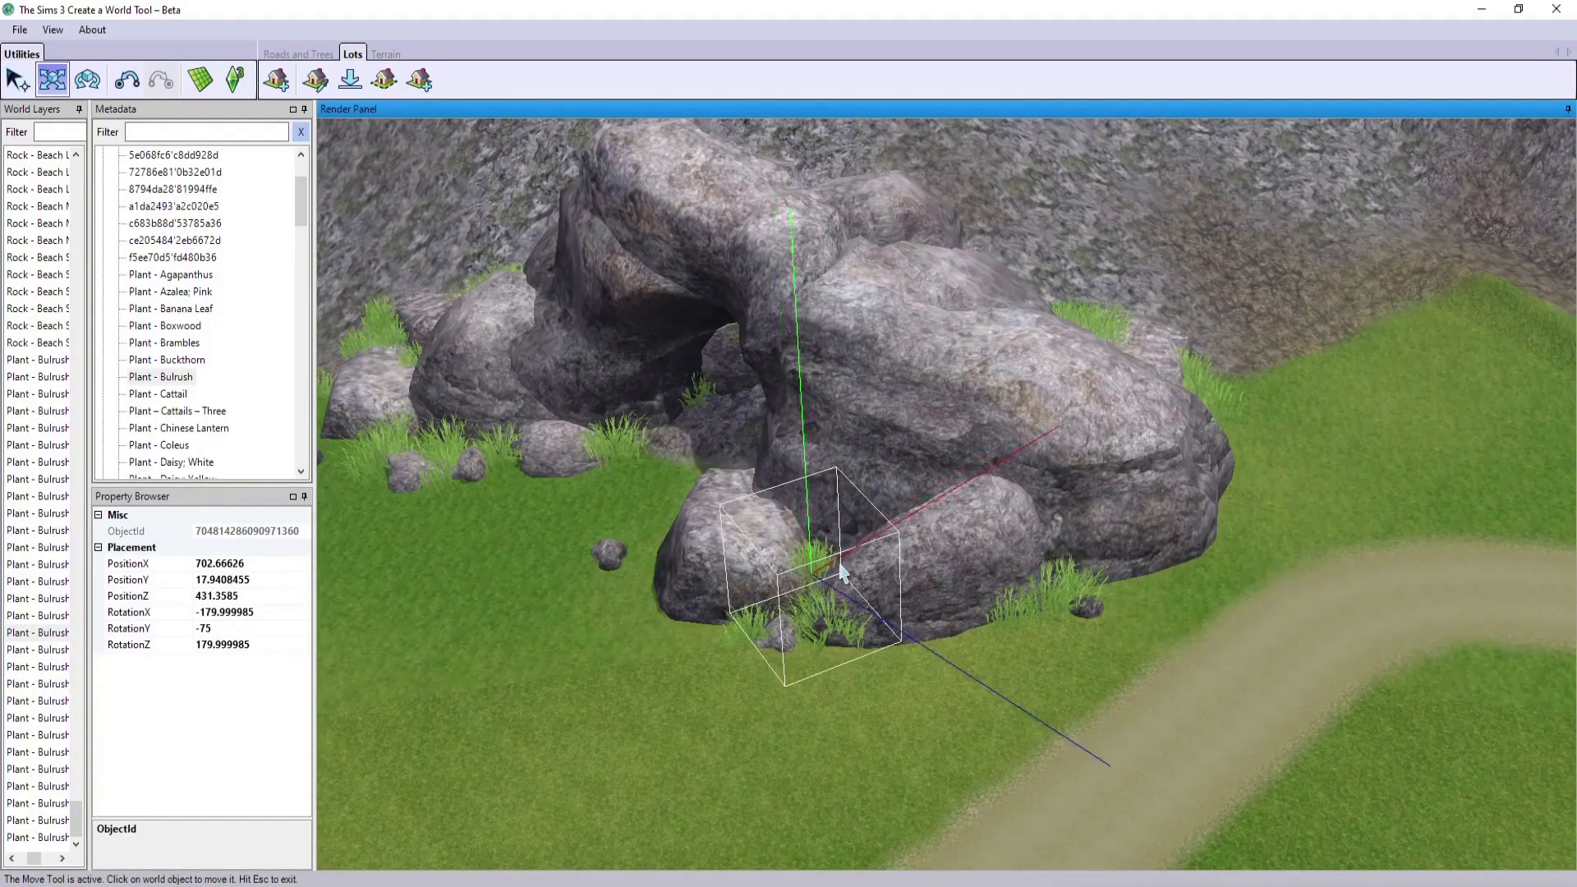
pyautogui.click(13, 85)
pyautogui.click(468, 687)
# - Find Tree - Spruce with the filter "spruce" and scatter copies on the grass in front of the arch and beyond its road-side end
pyautogui.scroll(-2, 468, 687)
pyautogui.moveTo(468, 687); pyautogui.dragTo(505, 680, button='middle')
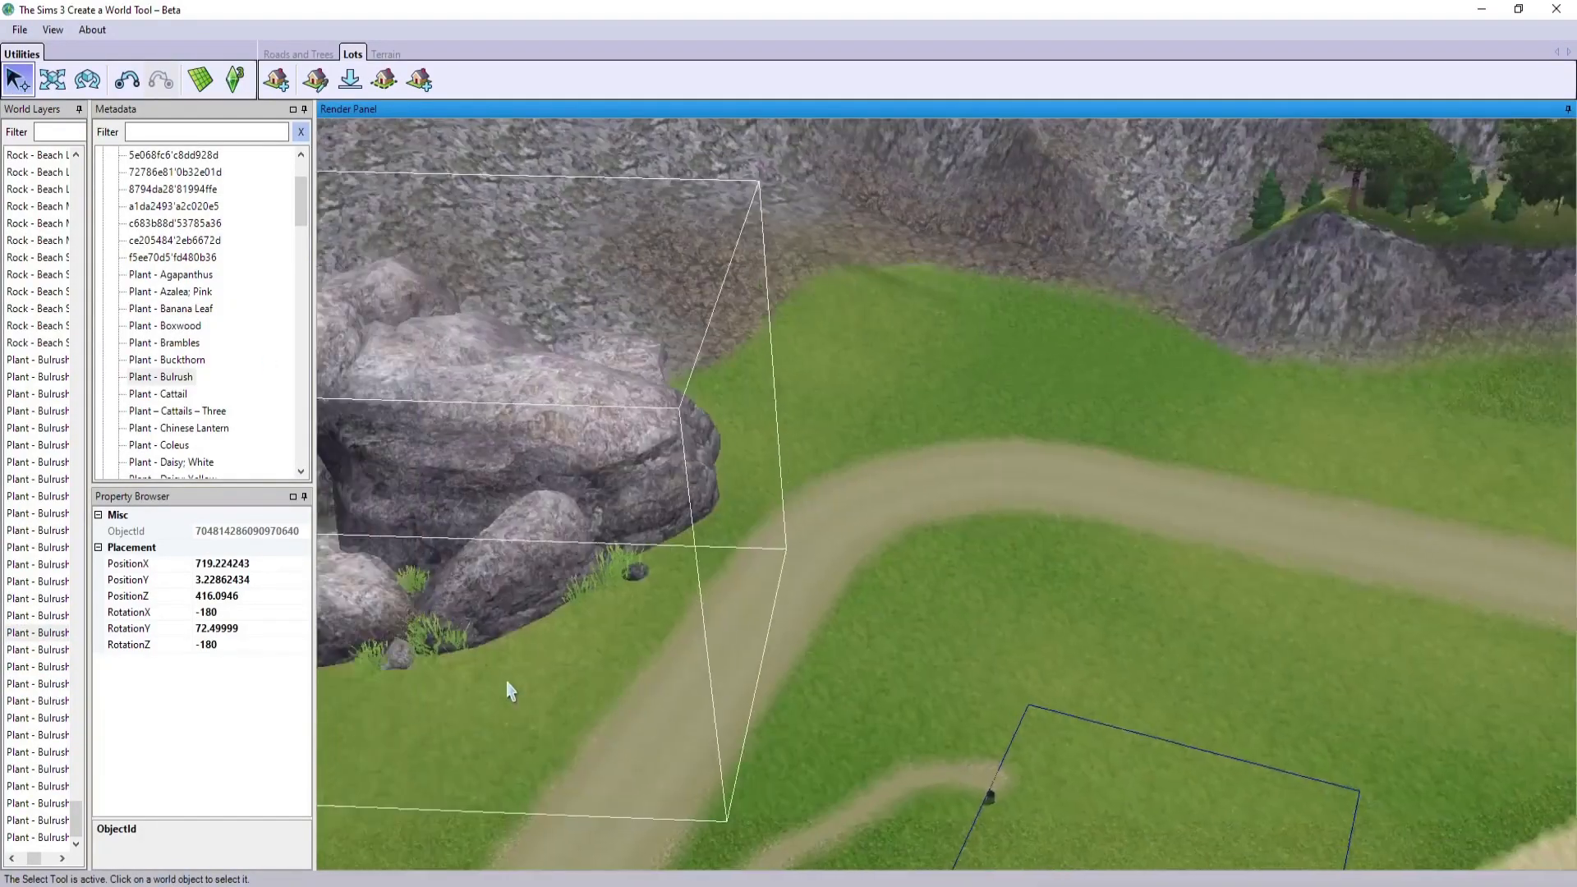
pyautogui.moveTo(505, 680); pyautogui.dragTo(342, 601, button='right')
pyautogui.scroll(2, 342, 601)
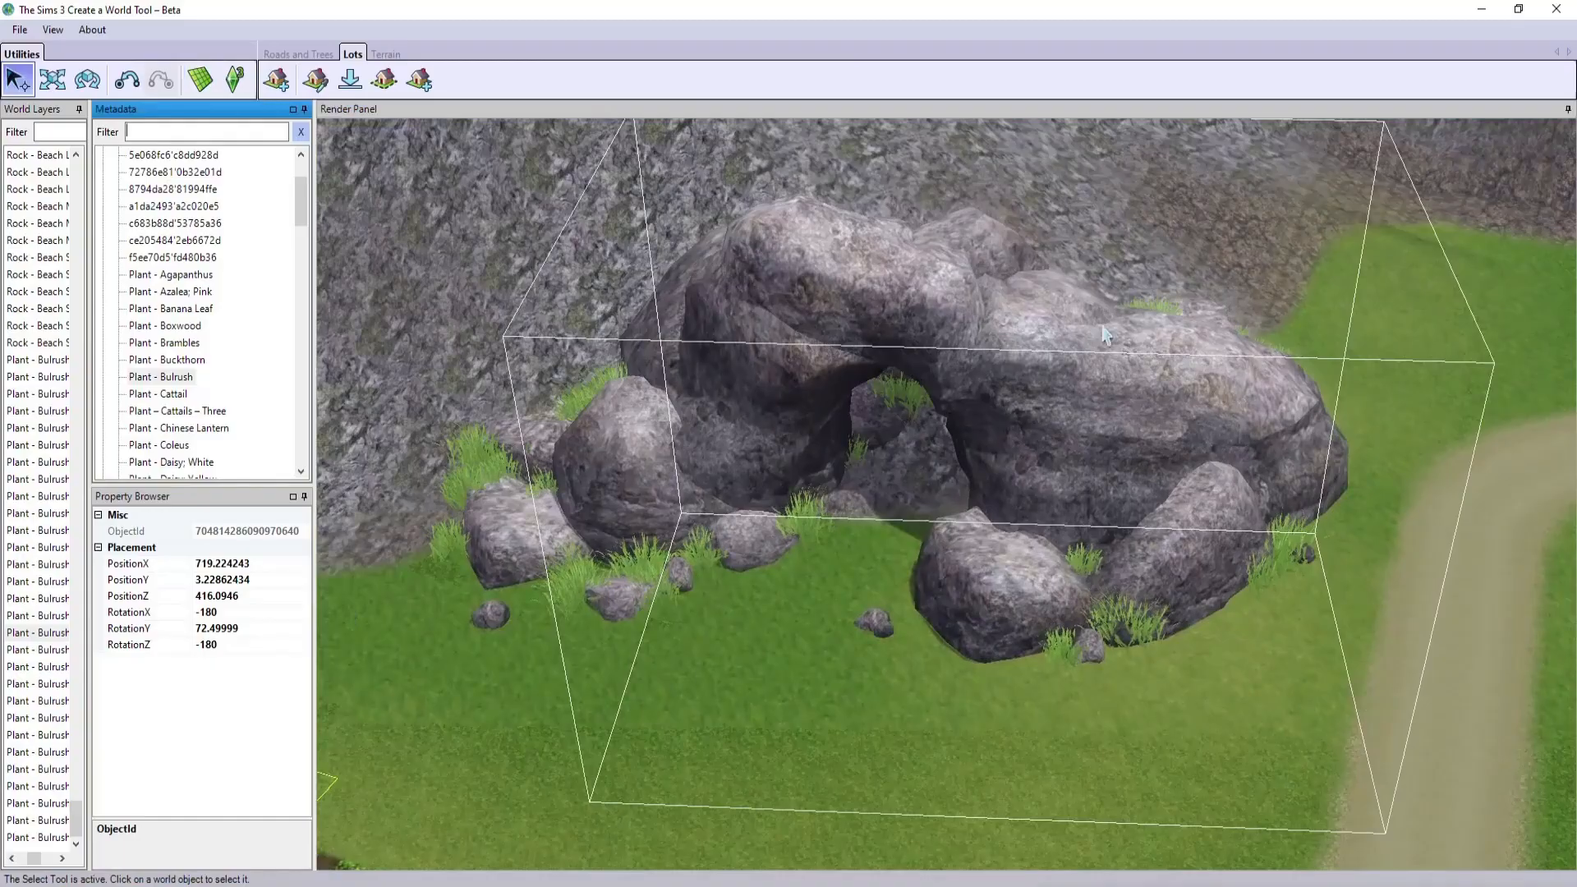
pyautogui.write('spruce')
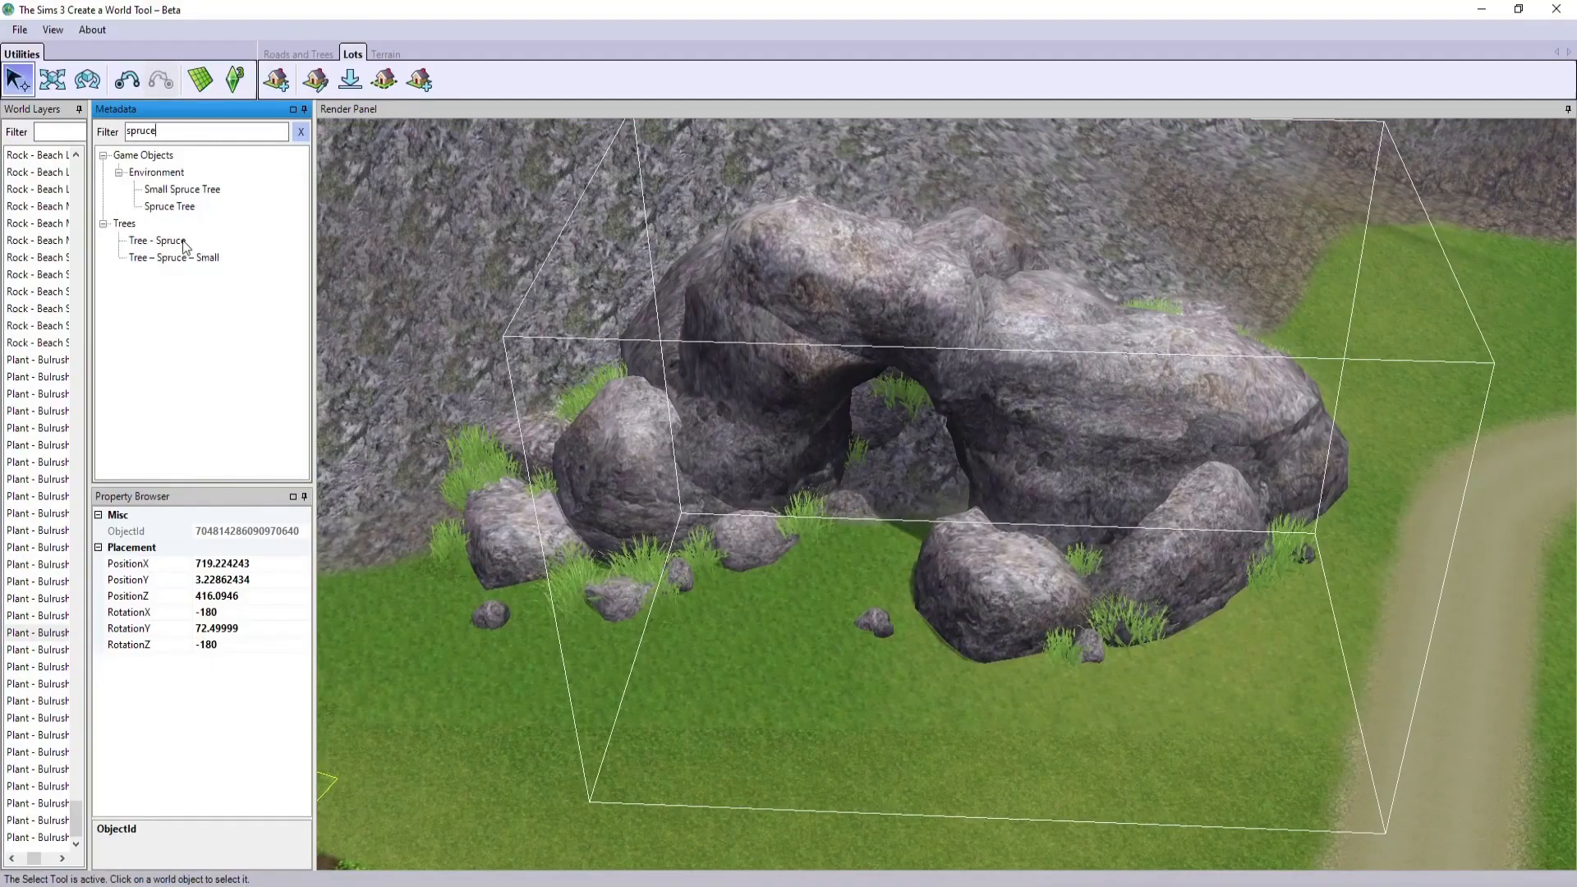
pyautogui.doubleClick(182, 243)
pyautogui.scroll(-3, 504, 570)
pyautogui.moveTo(504, 570); pyautogui.dragTo(985, 545, button='middle')
pyautogui.moveTo(986, 545); pyautogui.dragTo(649, 472, button='right')
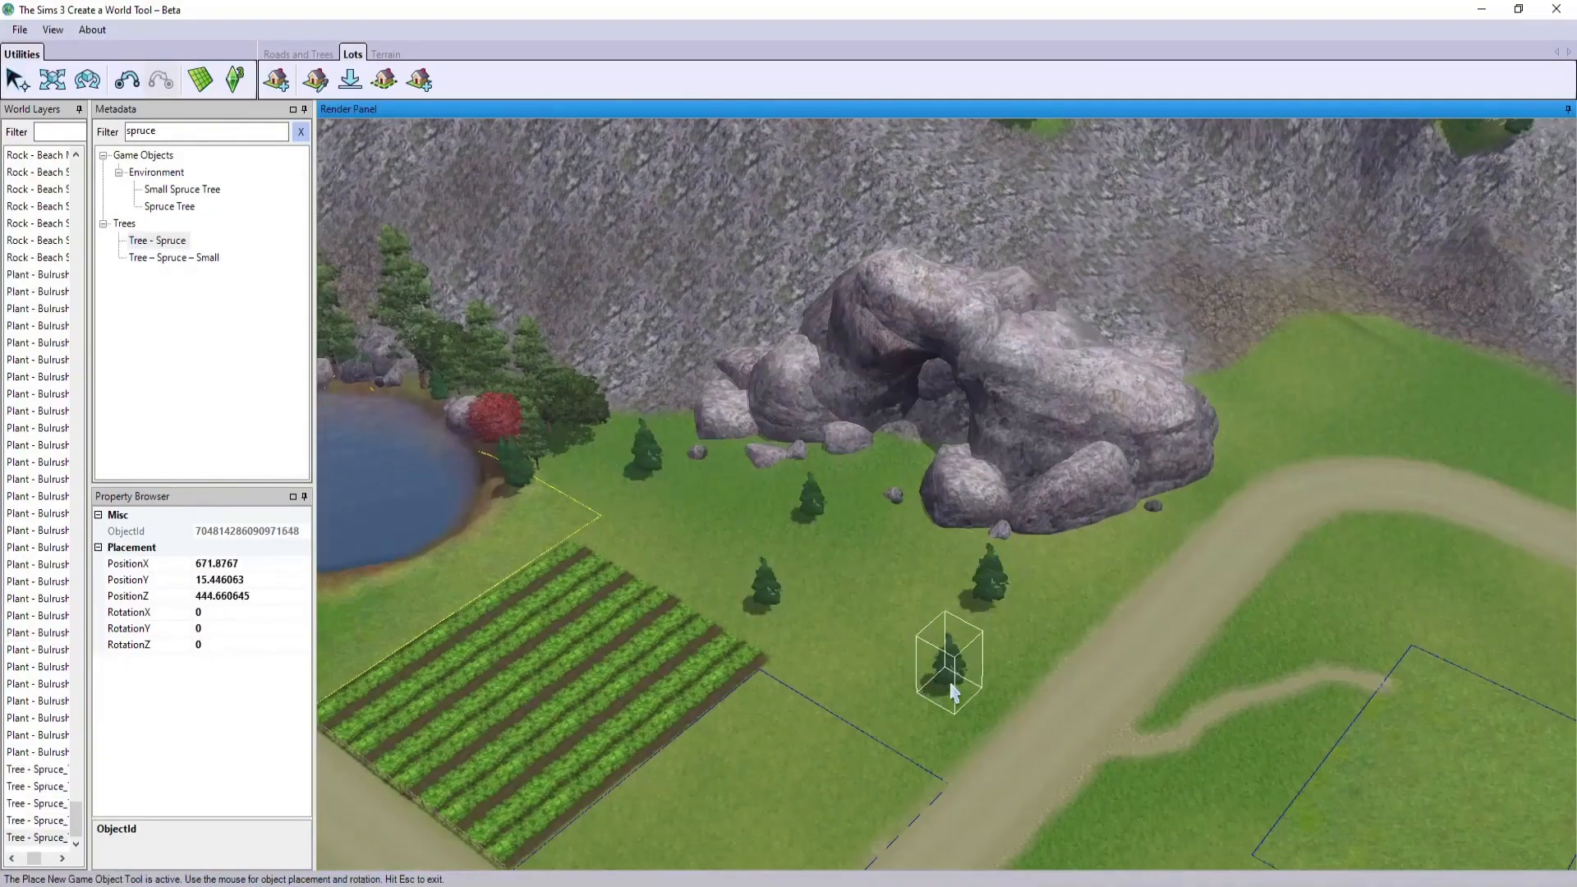
pyautogui.click(1183, 516)
pyautogui.press('Escape')
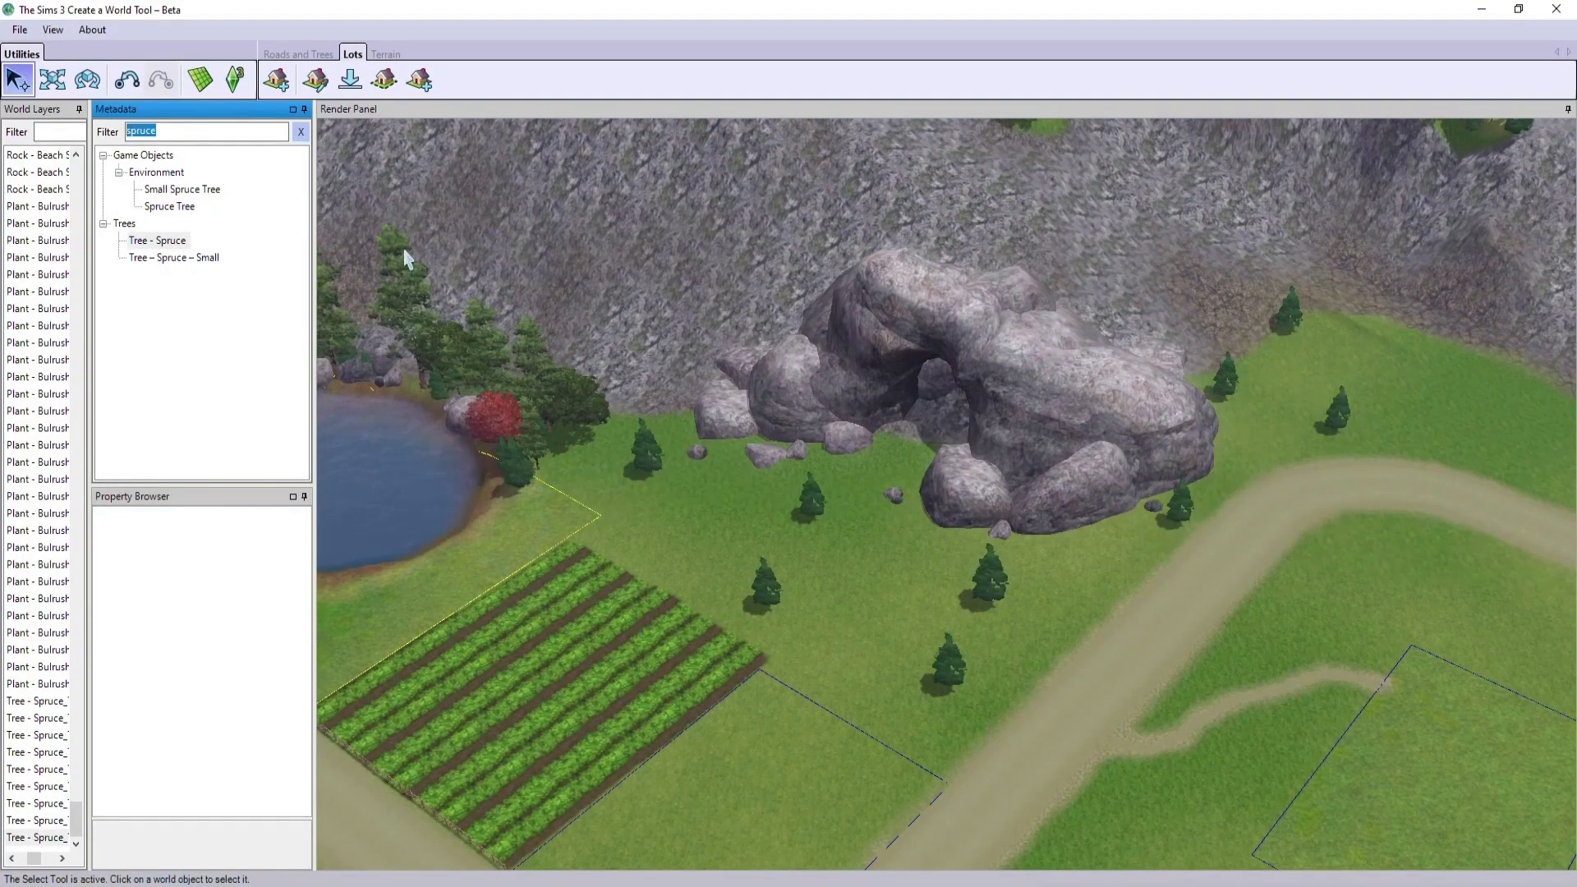
# - Find Tree – Fir – Small with the filter "fir" and scatter copies between the spruces around the formation
pyautogui.doubleClick(164, 376)
pyautogui.scroll(-3, 781, 514)
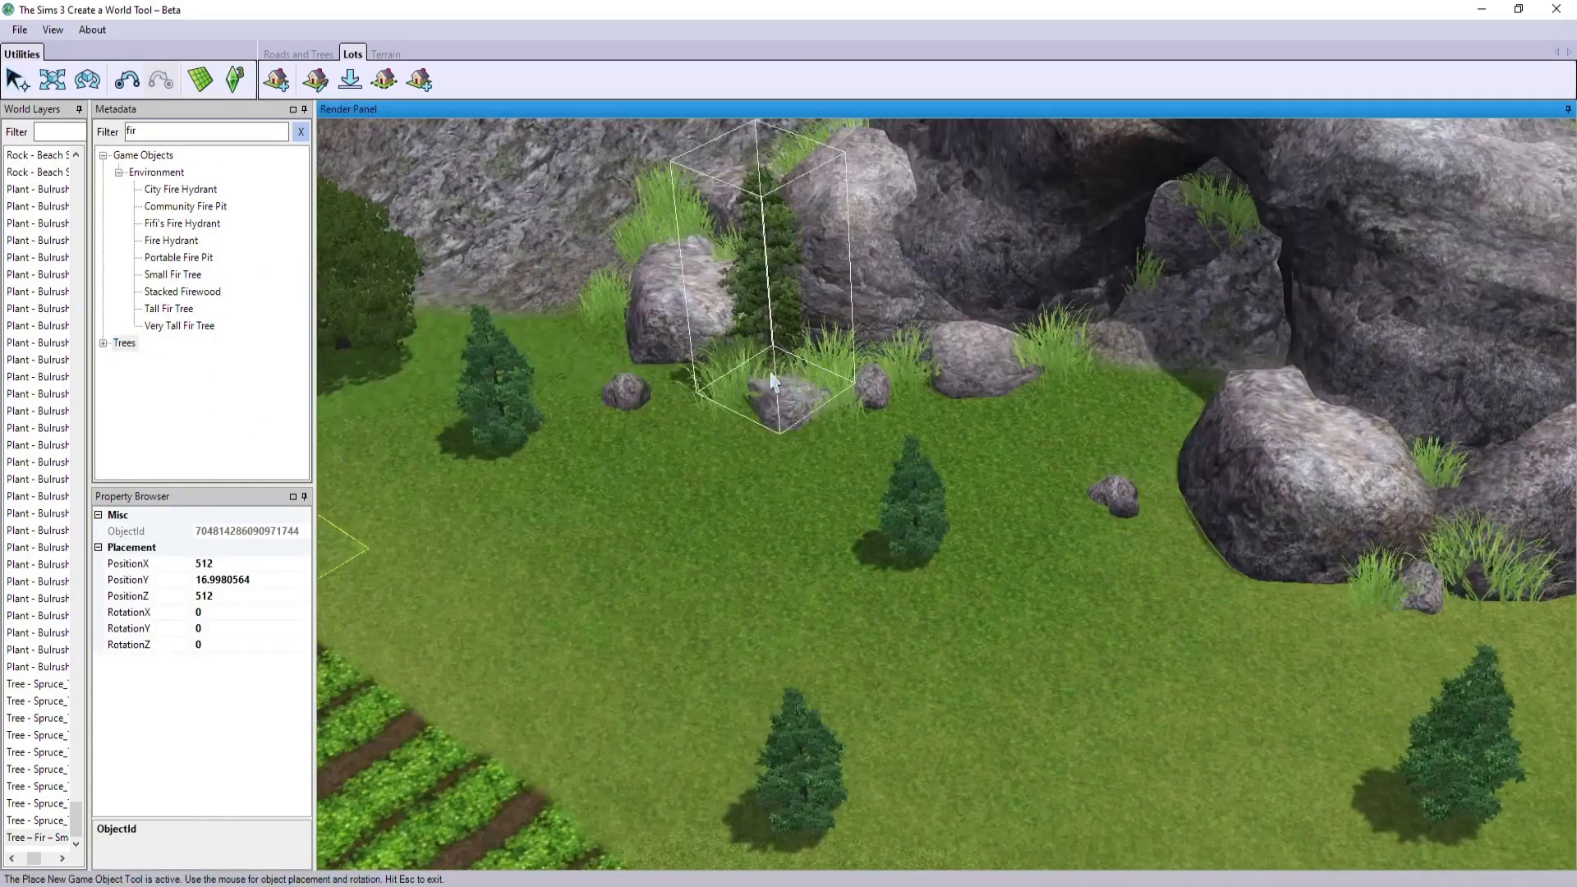
pyautogui.click(780, 513)
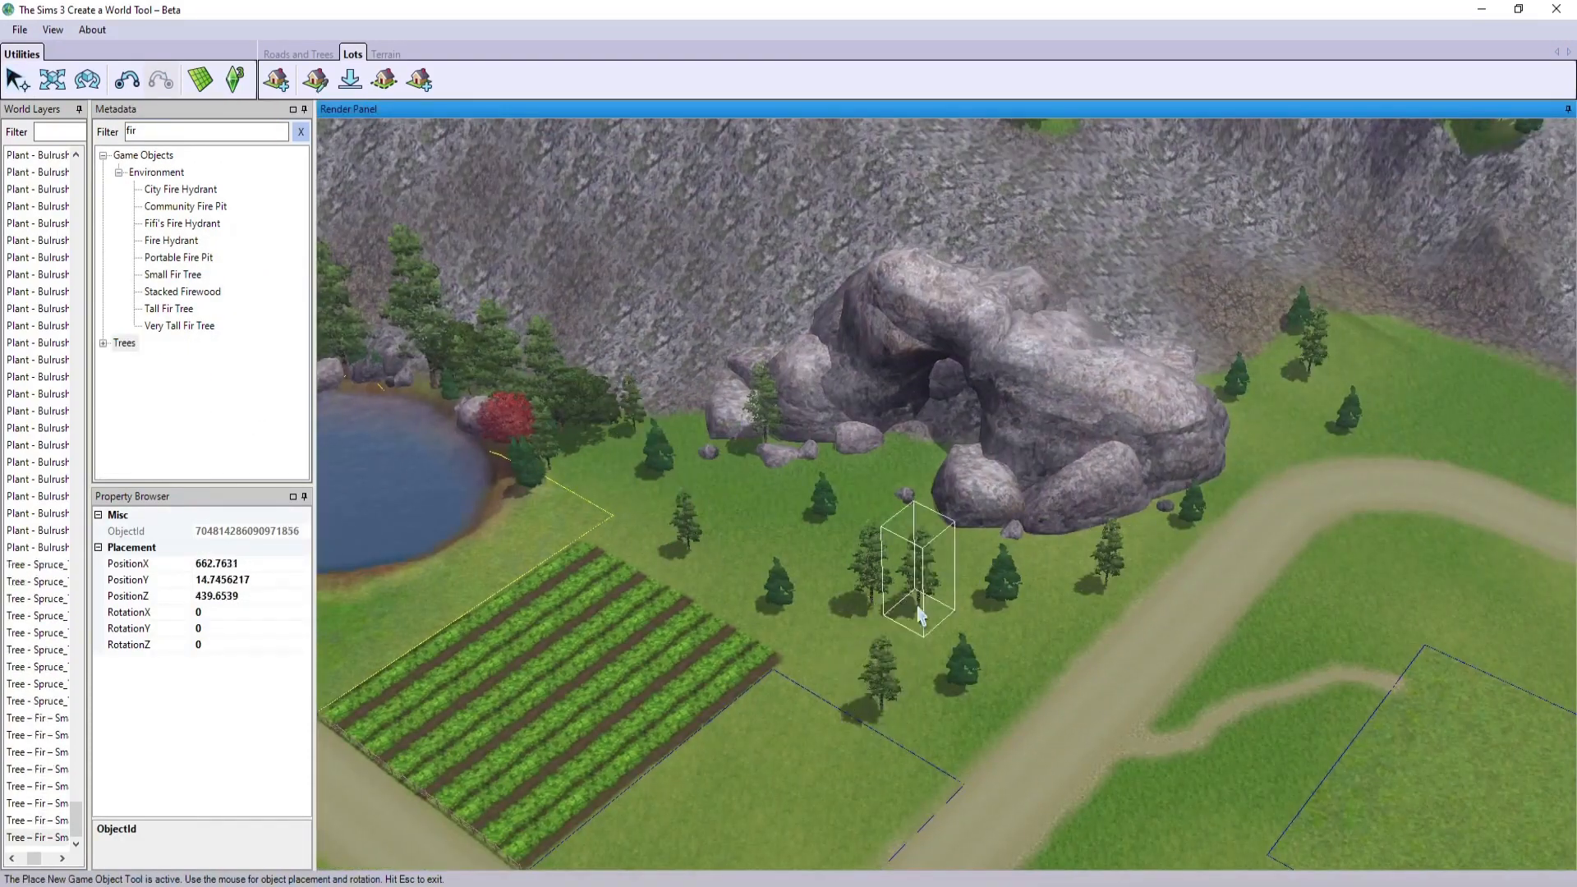
pyautogui.press('Escape')
# - Place taller Tree - Fir copies in front of the arch, near the road and along the cliff
pyautogui.doubleClick(148, 360)
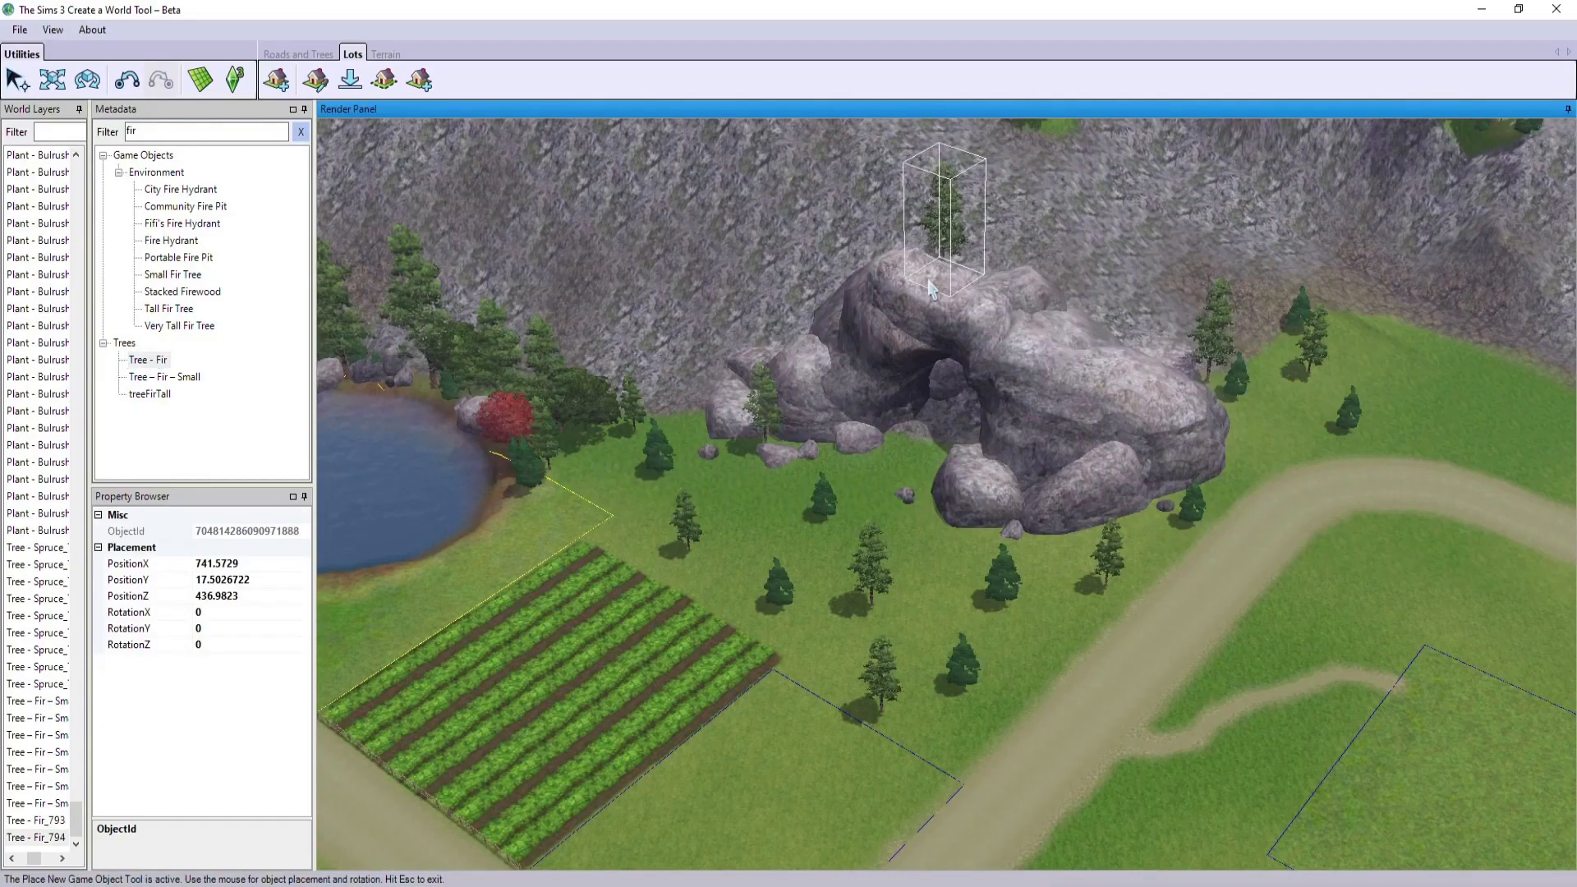
pyautogui.click(751, 527)
pyautogui.click(1429, 384)
pyautogui.click(1055, 649)
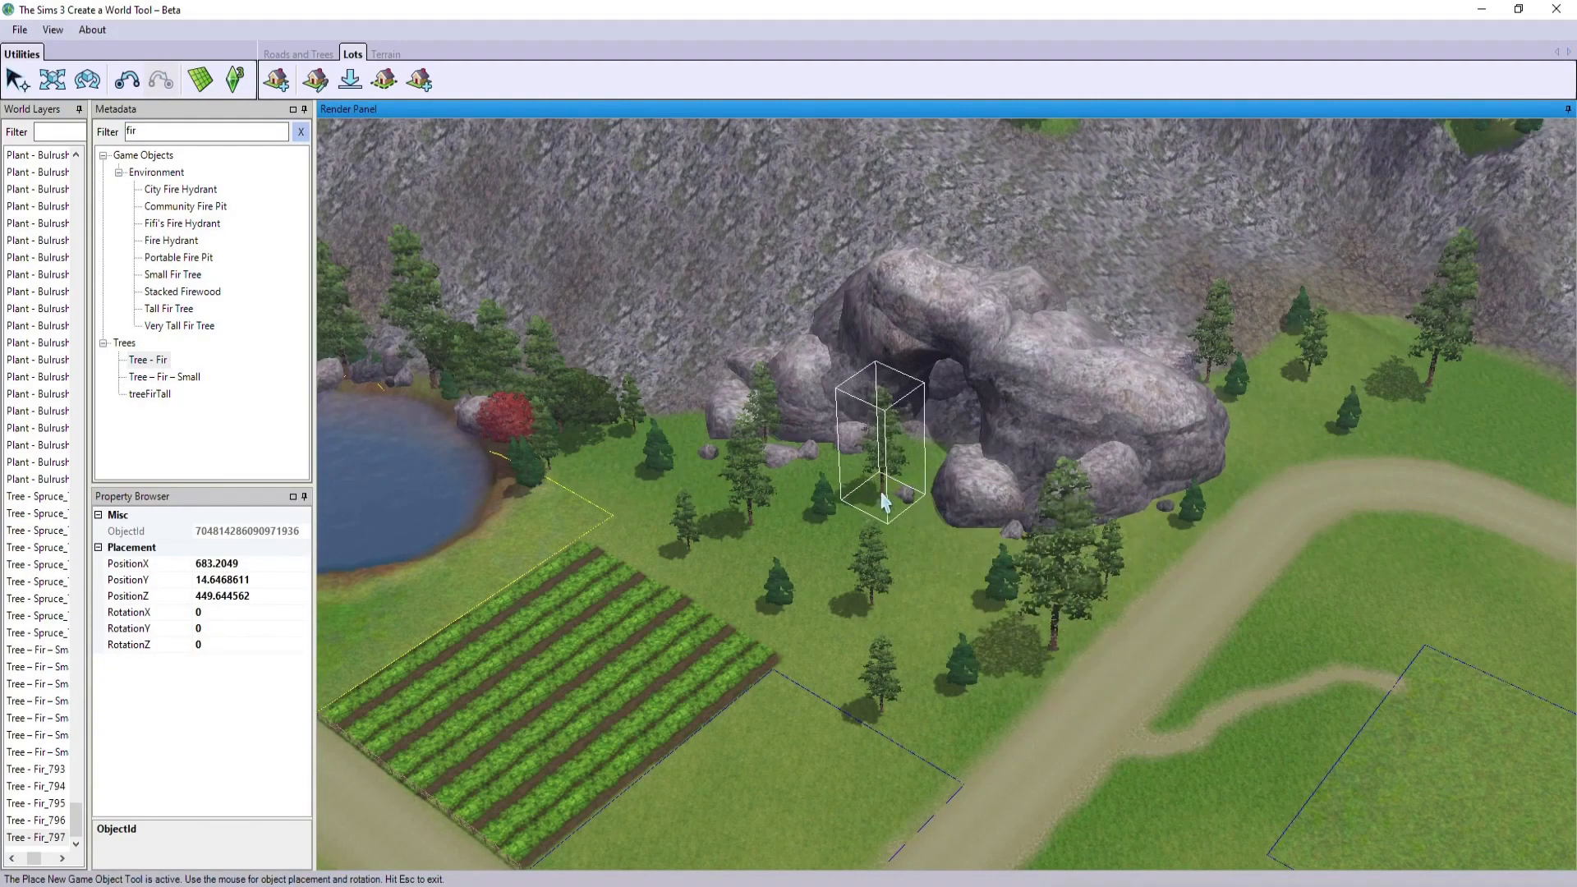
pyautogui.press('Escape')
# - Find Tree – Oak – Small with the filter "oak" and spread copies among the firs and spruces around the formation
pyautogui.doubleClick(161, 131)
pyautogui.write('oak')
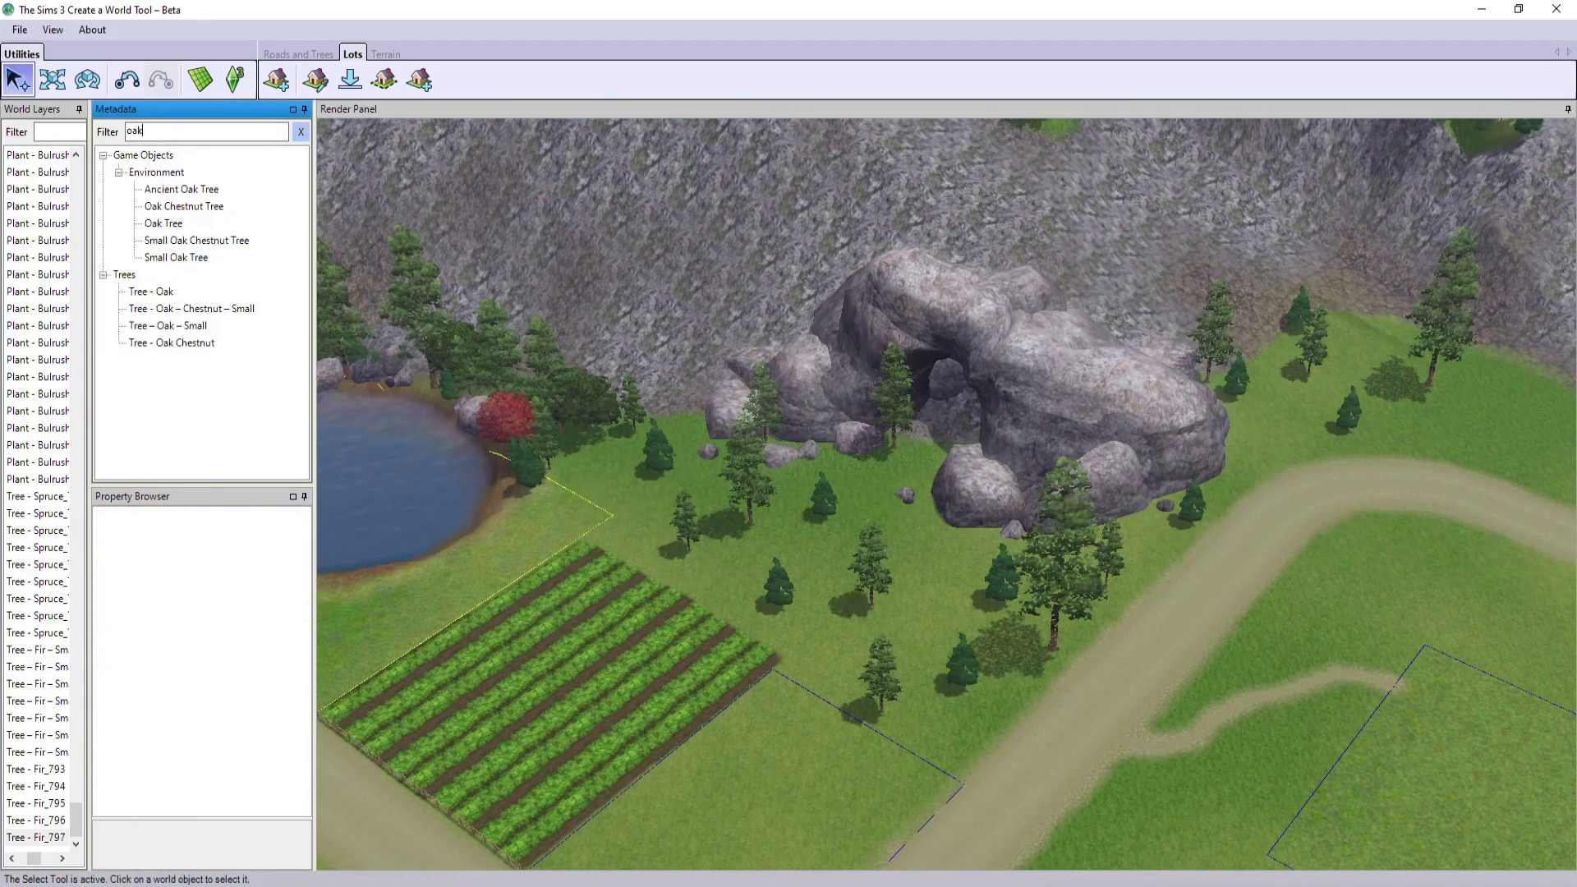
pyautogui.doubleClick(168, 325)
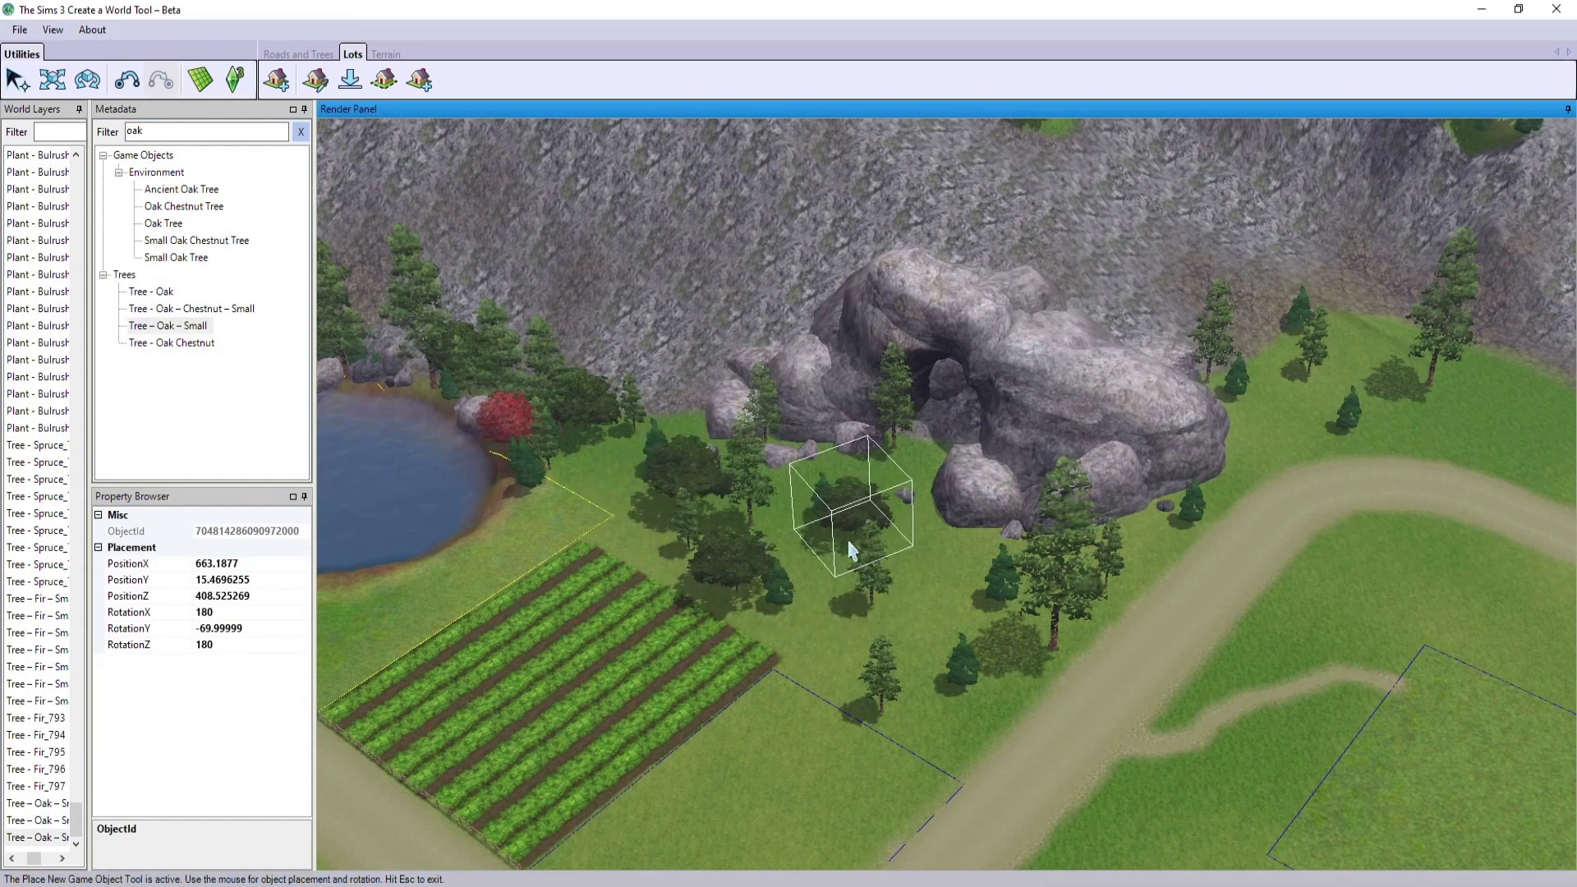
pyautogui.click(946, 737)
pyautogui.press('Escape')
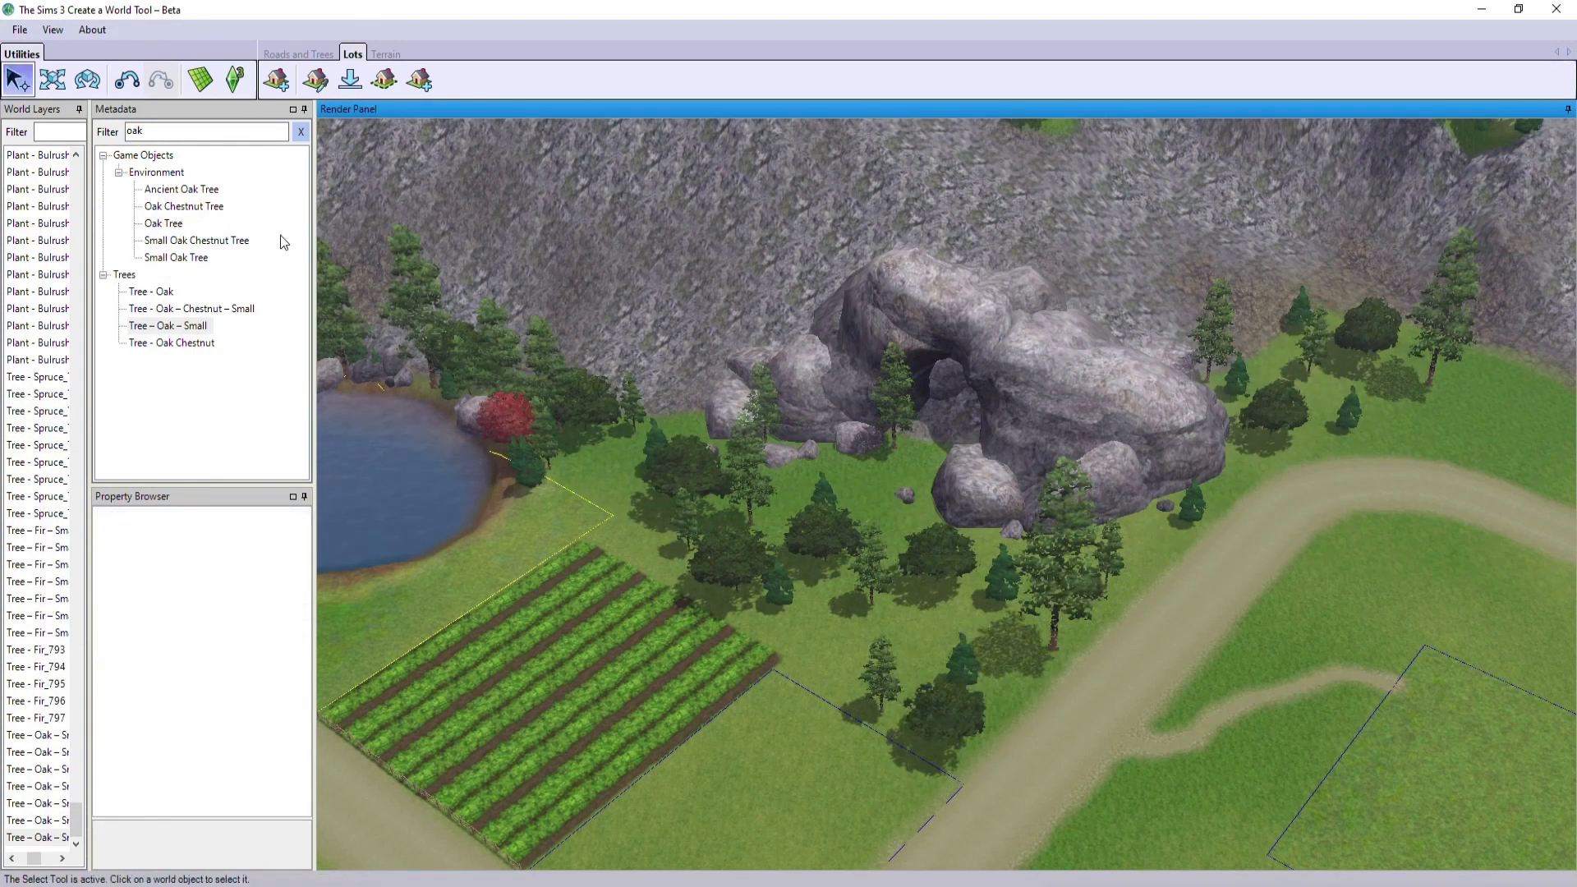
# - Find Tree – Maple - Chinese – Small with the filter "maple" and place copies among the other trees
pyautogui.moveTo(161, 131); pyautogui.dragTo(107, 124)
pyautogui.doubleClick(195, 257)
pyautogui.click(825, 612)
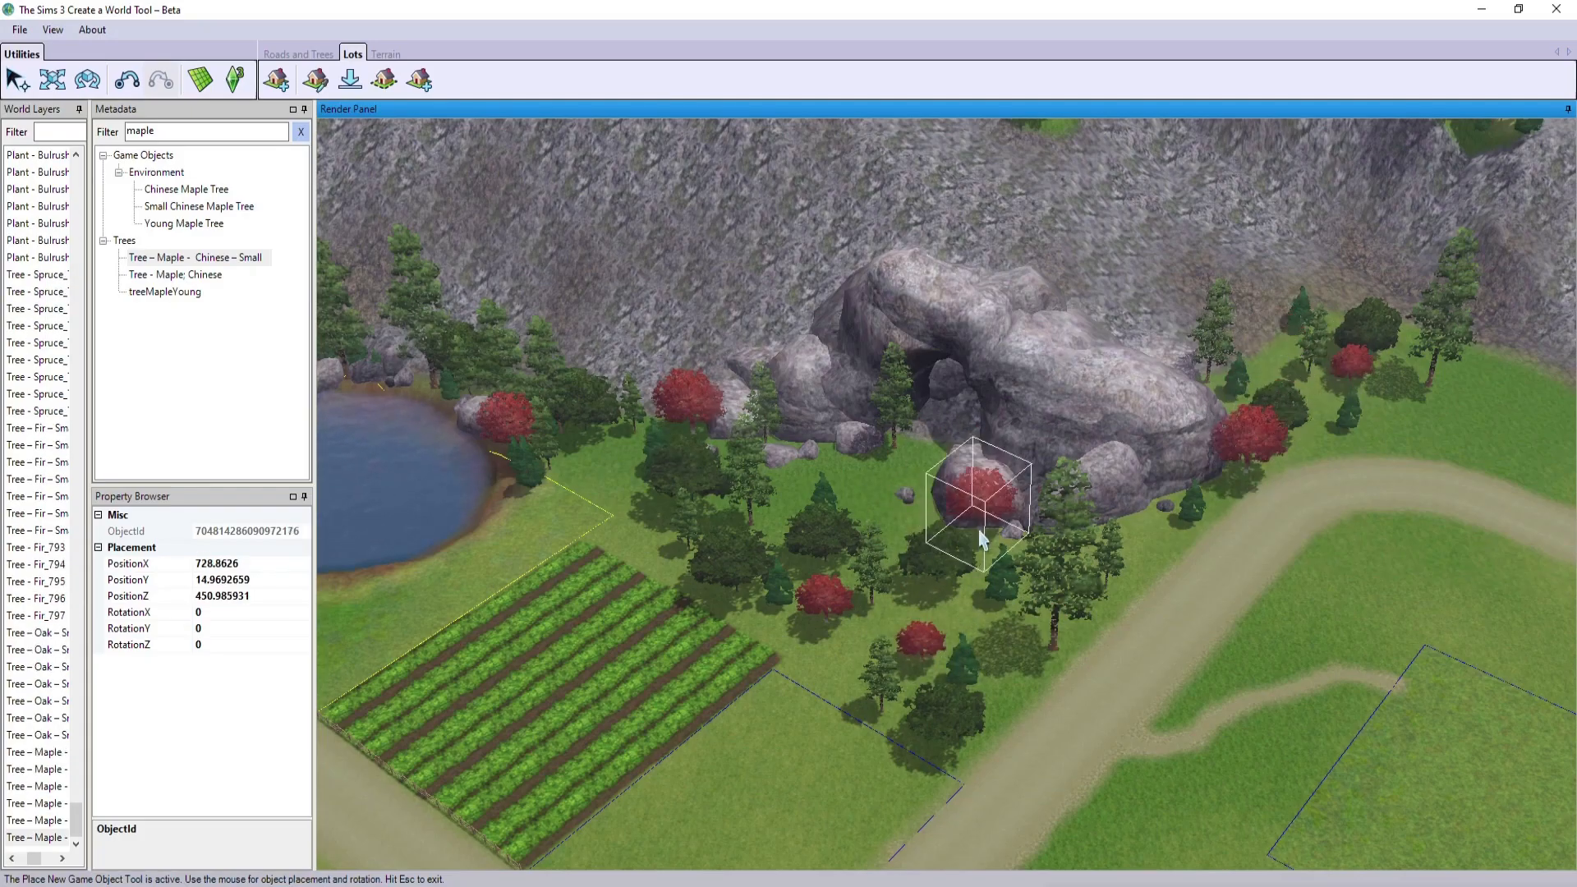
pyautogui.press('Escape')
# - Paint Layer4 on the ground inside the arch opening with a circle brush of size 7, opacity 14 and falloff 2
pyautogui.scroll(6, 895, 645)
pyautogui.moveTo(920, 637); pyautogui.dragTo(962, 636, button='middle')
pyautogui.click(385, 54)
pyautogui.click(283, 82)
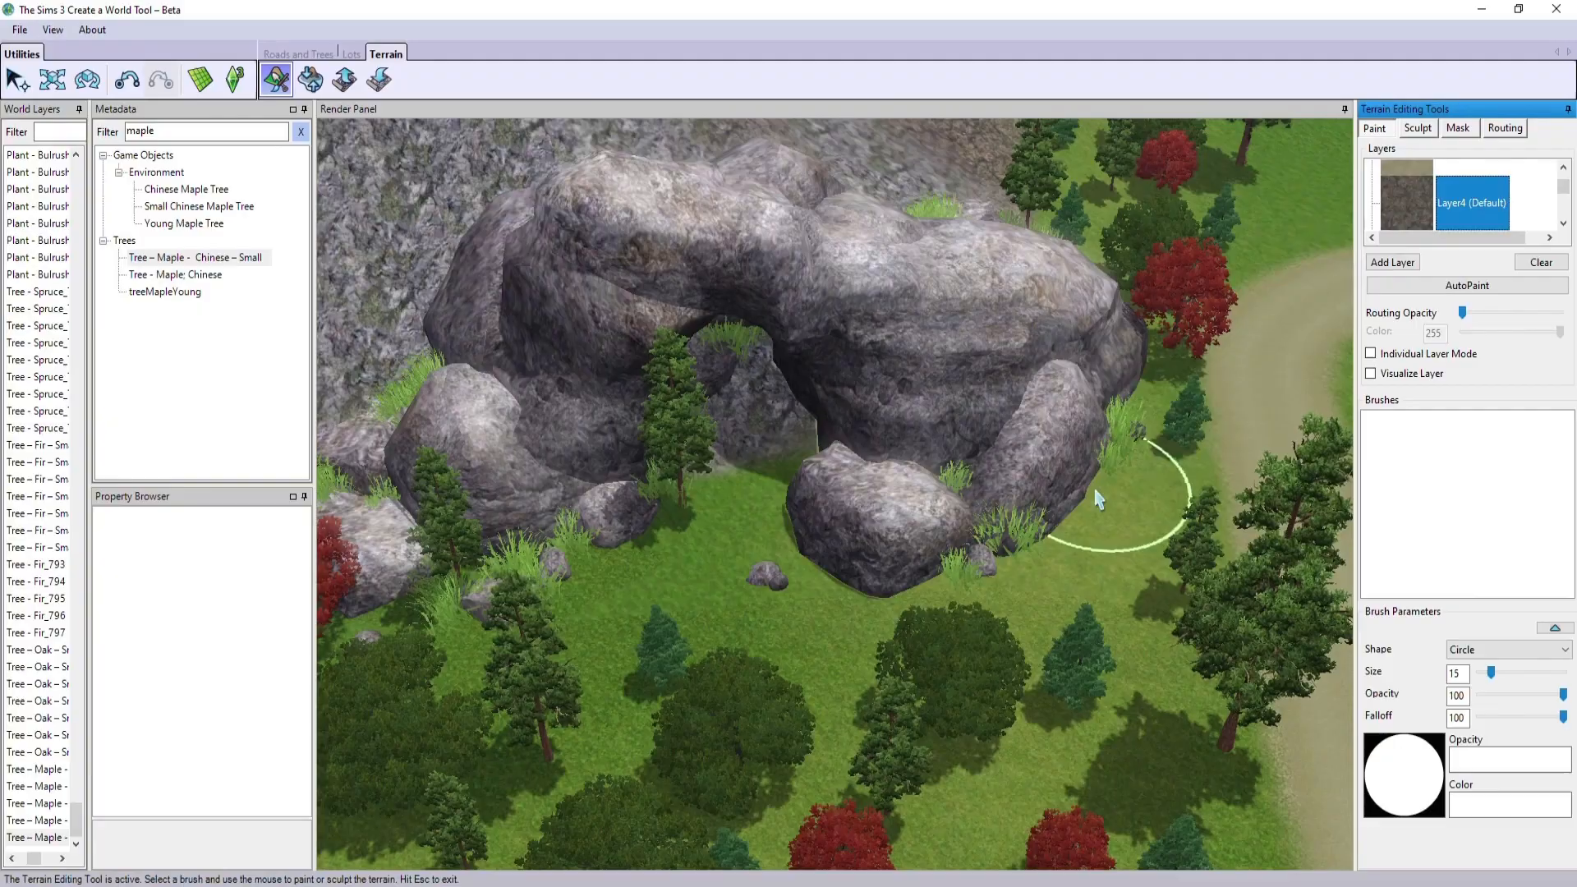
pyautogui.moveTo(1096, 493); pyautogui.dragTo(1209, 587, button='middle')
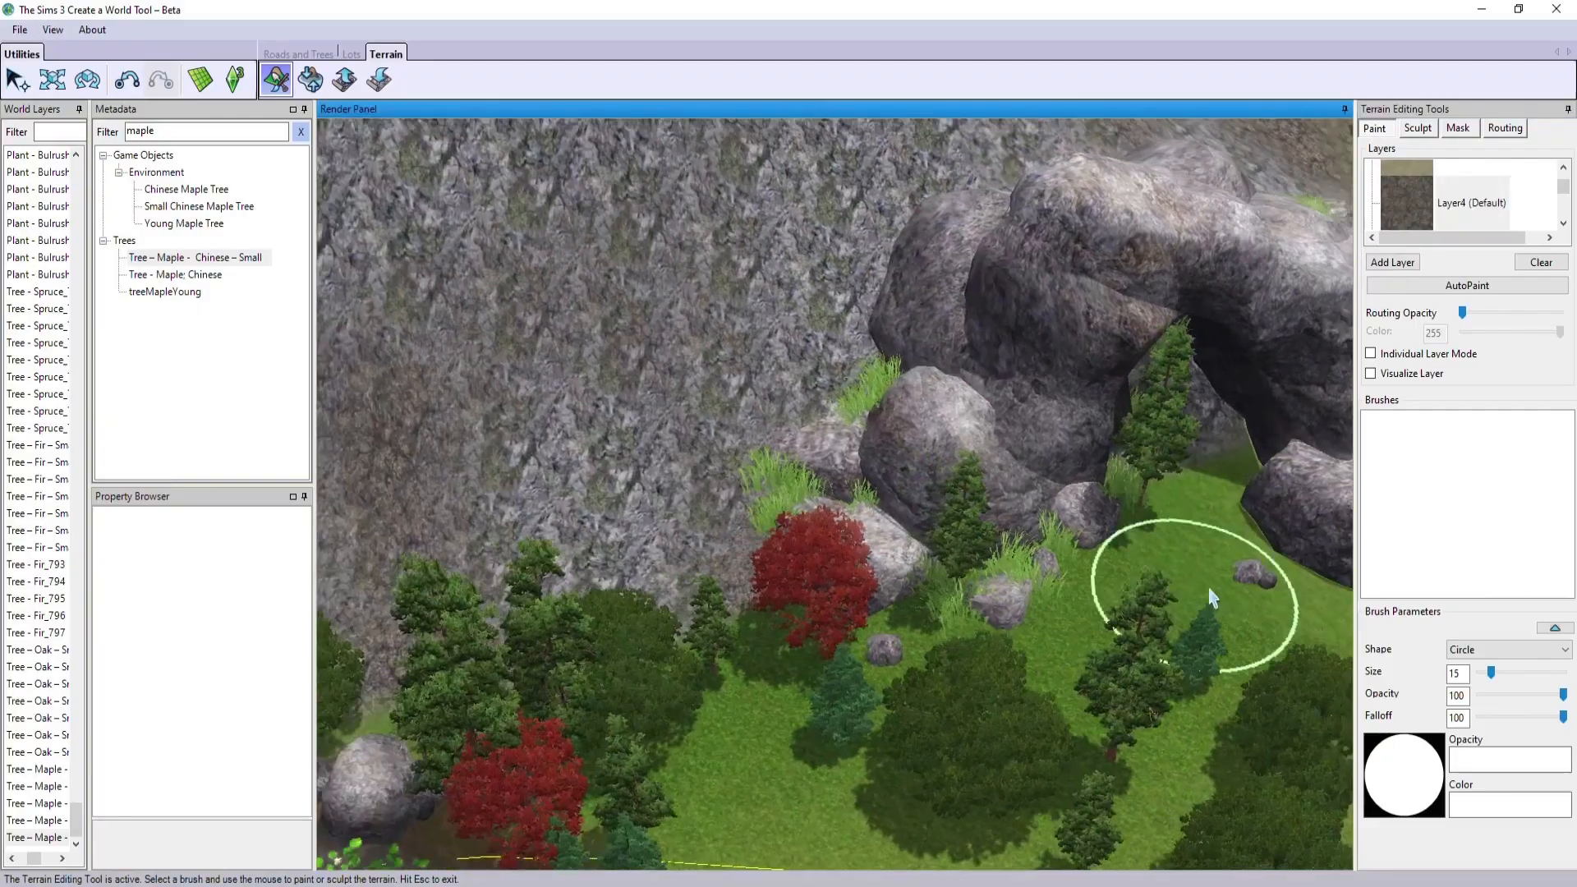
pyautogui.moveTo(1209, 587); pyautogui.dragTo(1256, 607, button='right')
pyautogui.moveTo(1490, 672); pyautogui.dragTo(1490, 673)
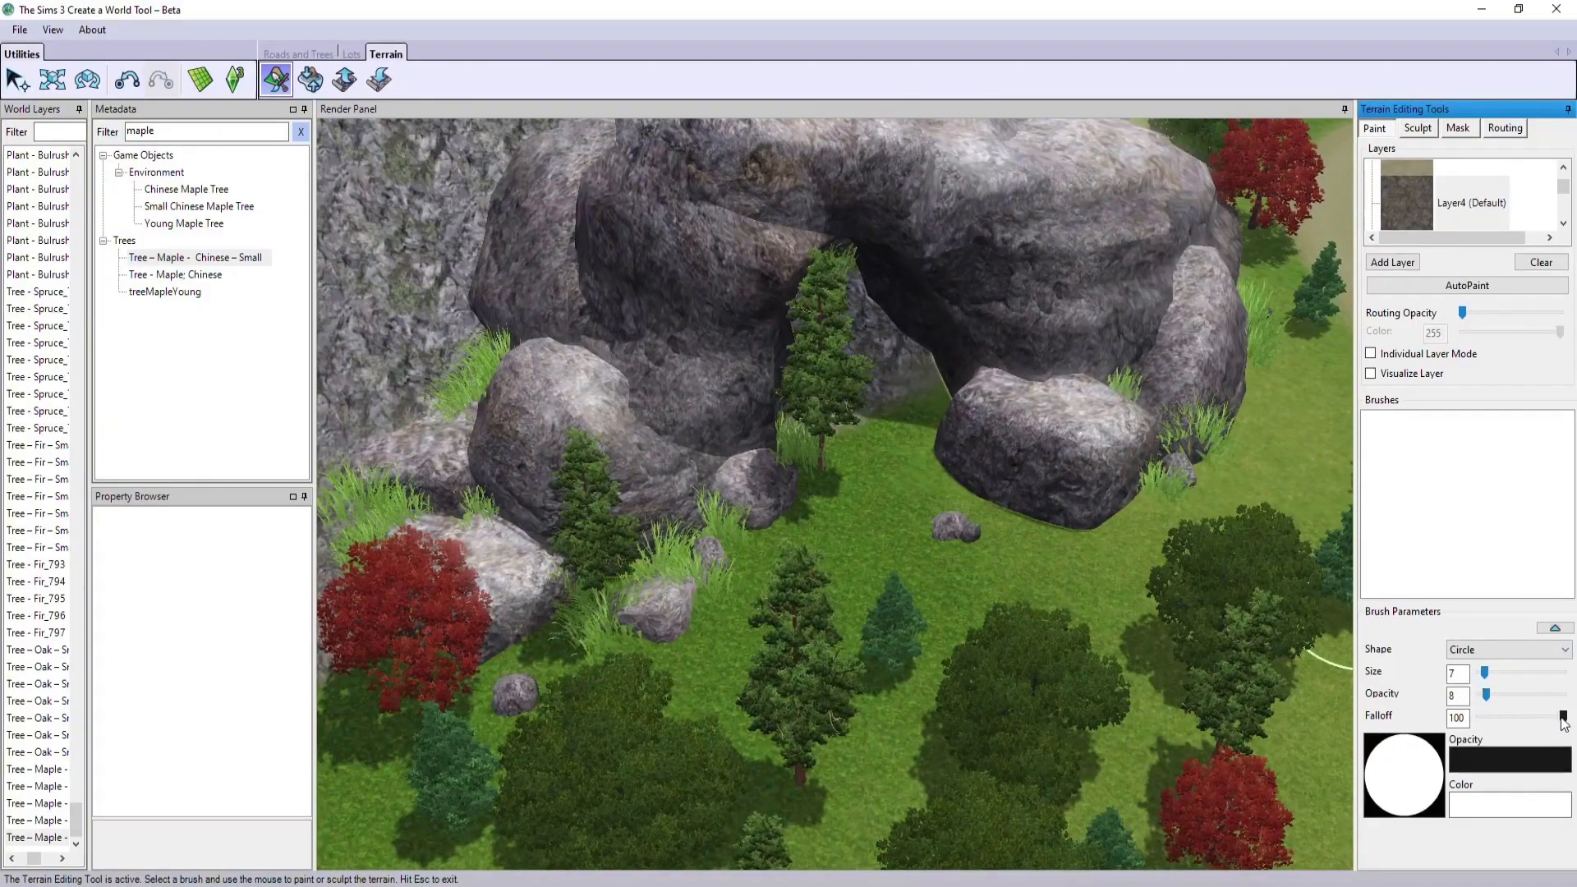
pyautogui.moveTo(914, 430); pyautogui.dragTo(832, 457)
pyautogui.moveTo(1486, 695); pyautogui.dragTo(1491, 695)
pyautogui.moveTo(907, 431); pyautogui.dragTo(808, 459)
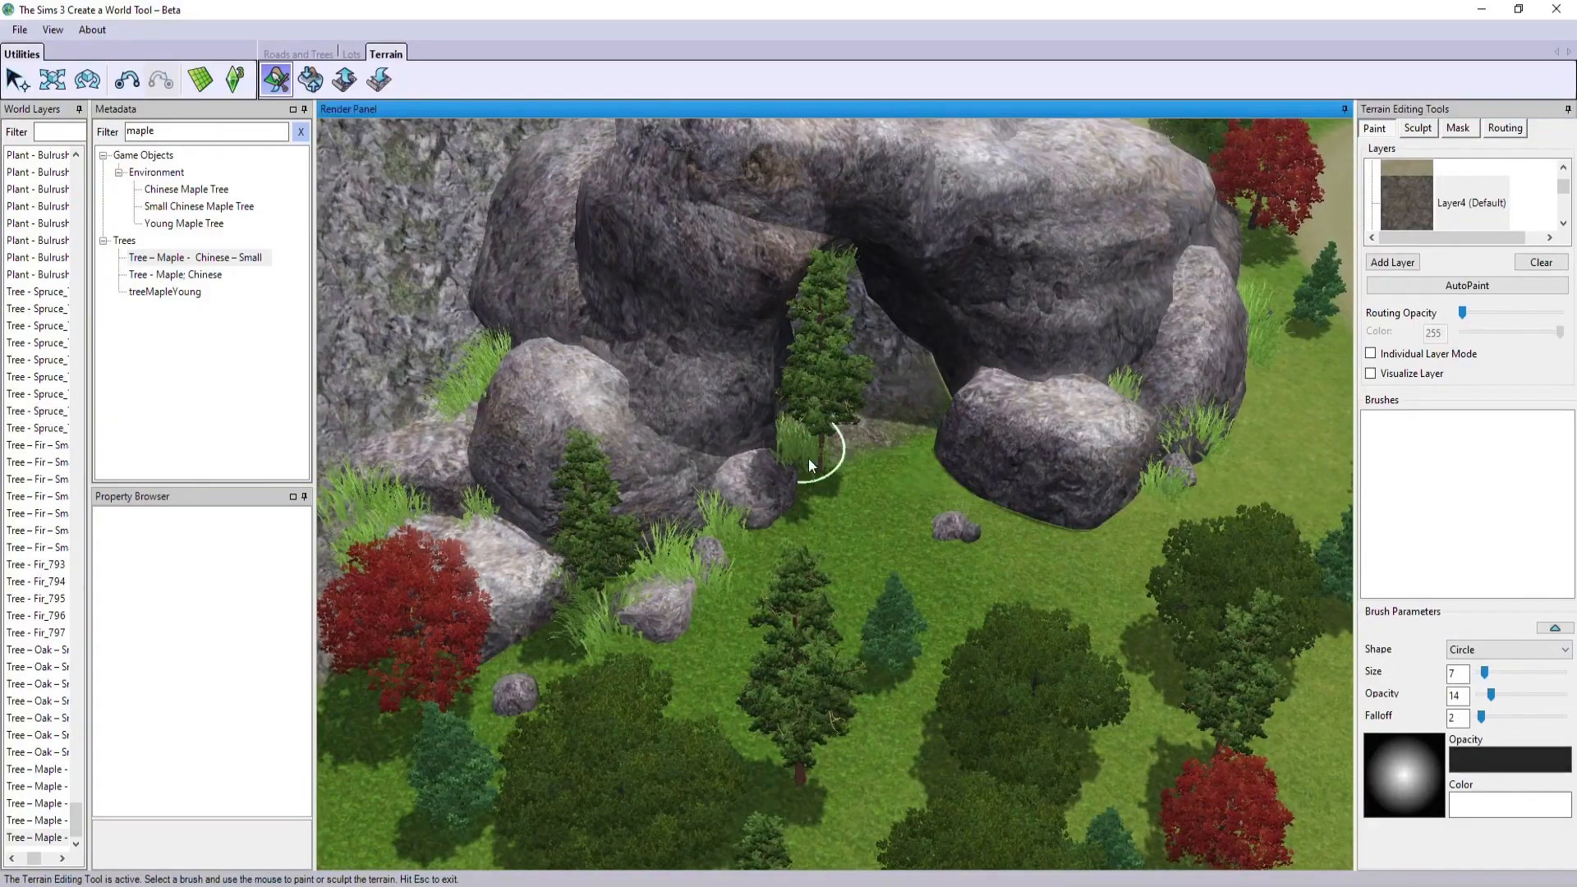
# - Switch to terrain paint Layer5 and blend it over the ground at the arch opening with brush size 10 and opacity 3
pyautogui.scroll(4, 958, 362)
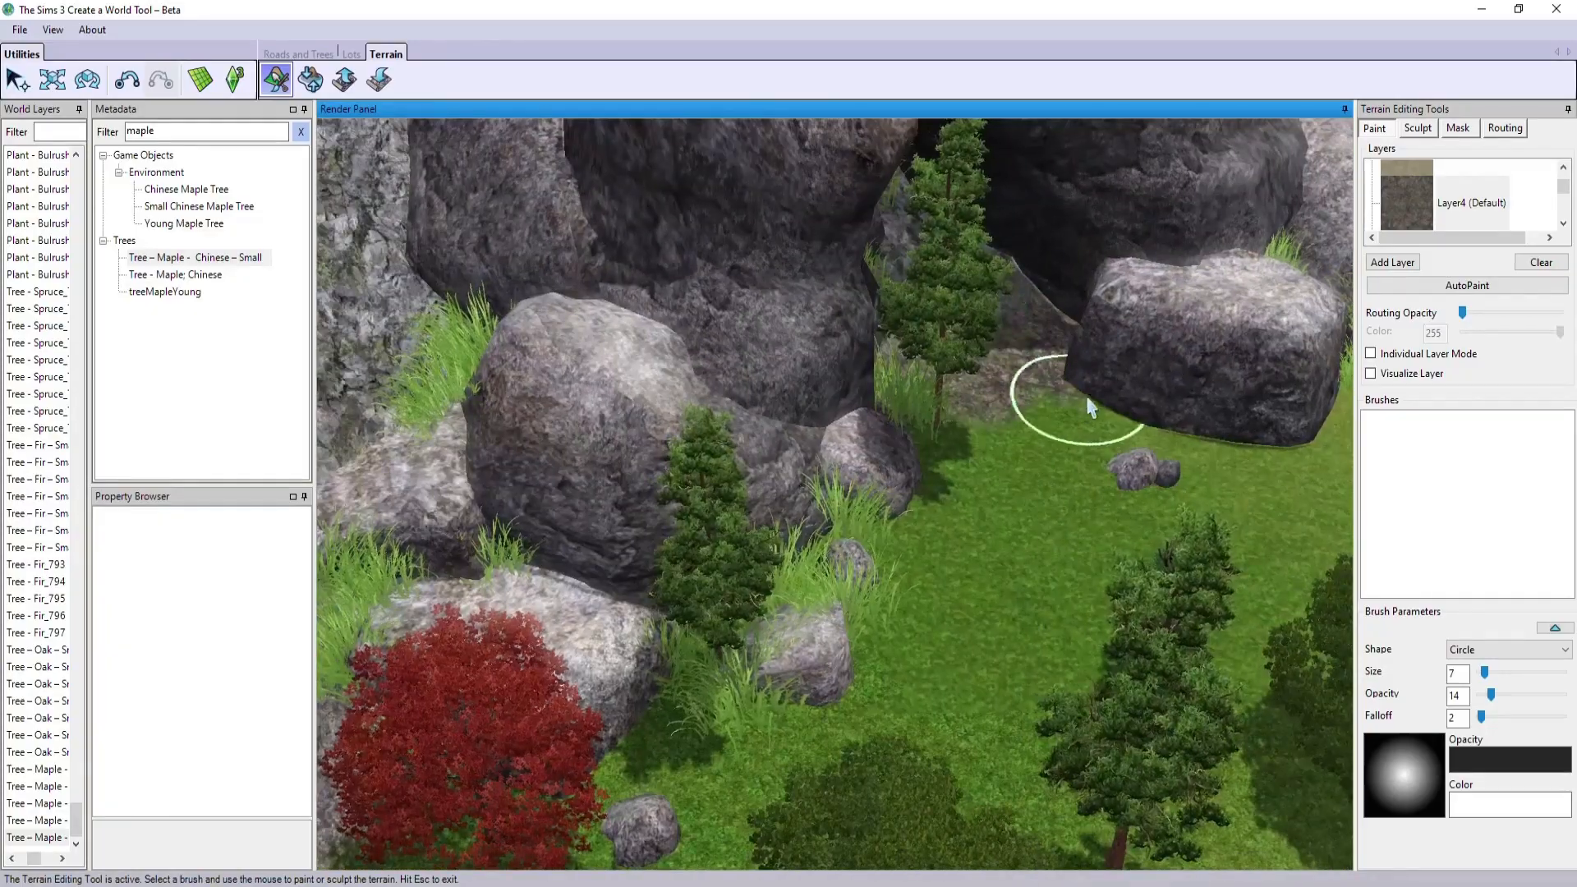
pyautogui.moveTo(986, 406); pyautogui.dragTo(1015, 305, button='middle')
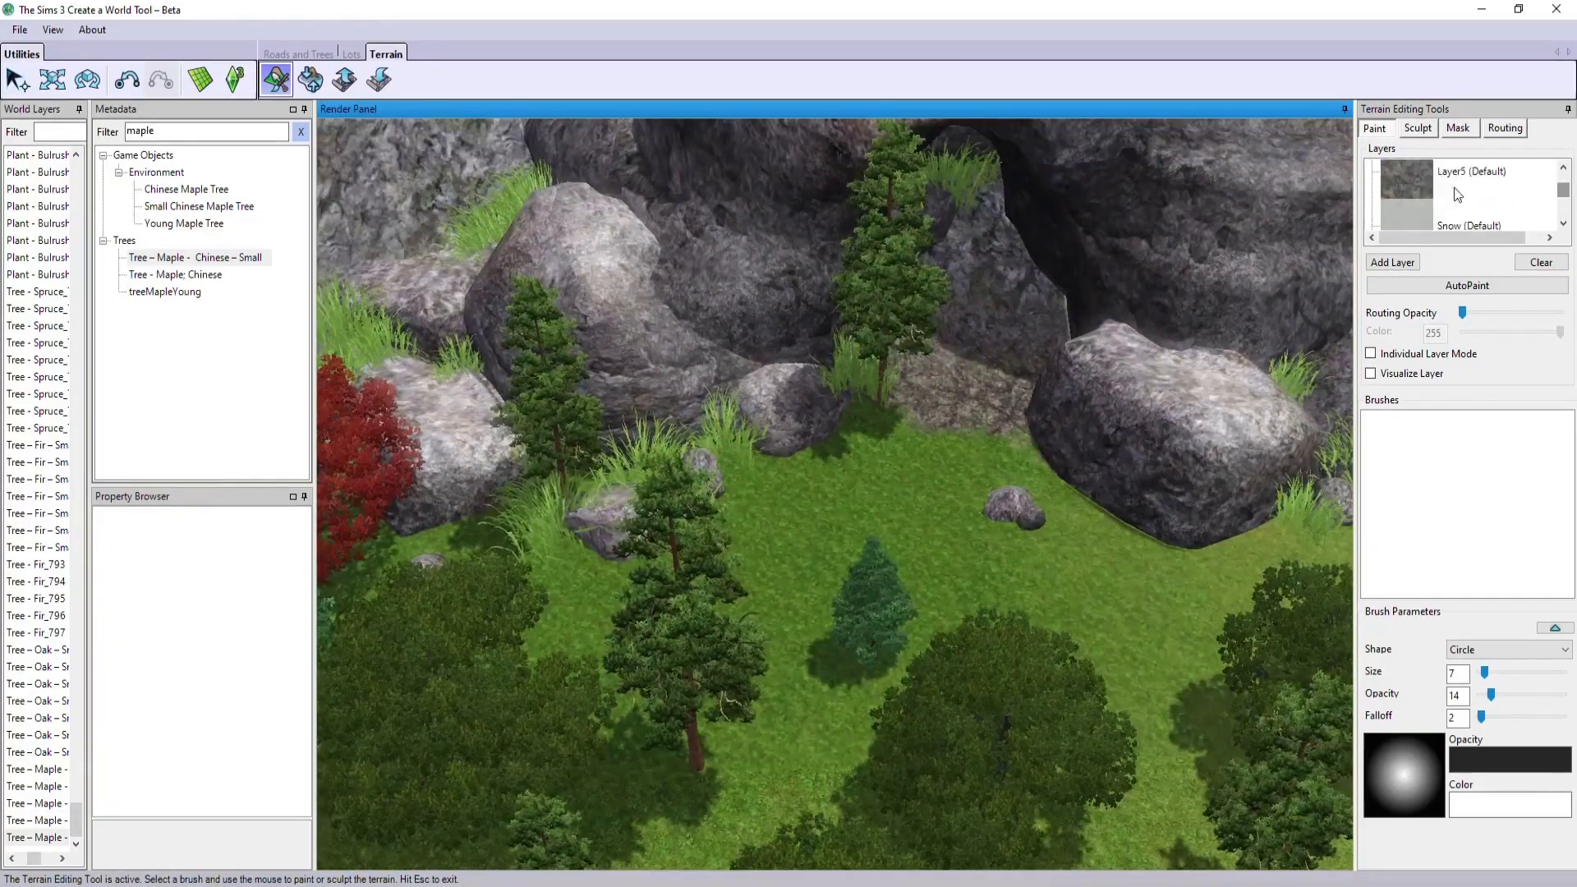
pyautogui.click(1458, 195)
pyautogui.moveTo(1491, 695); pyautogui.dragTo(1490, 697)
pyautogui.moveTo(1004, 468); pyautogui.dragTo(1206, 549, button='middle')
pyautogui.click(1487, 698)
pyautogui.moveTo(1487, 698); pyautogui.dragTo(1481, 698)
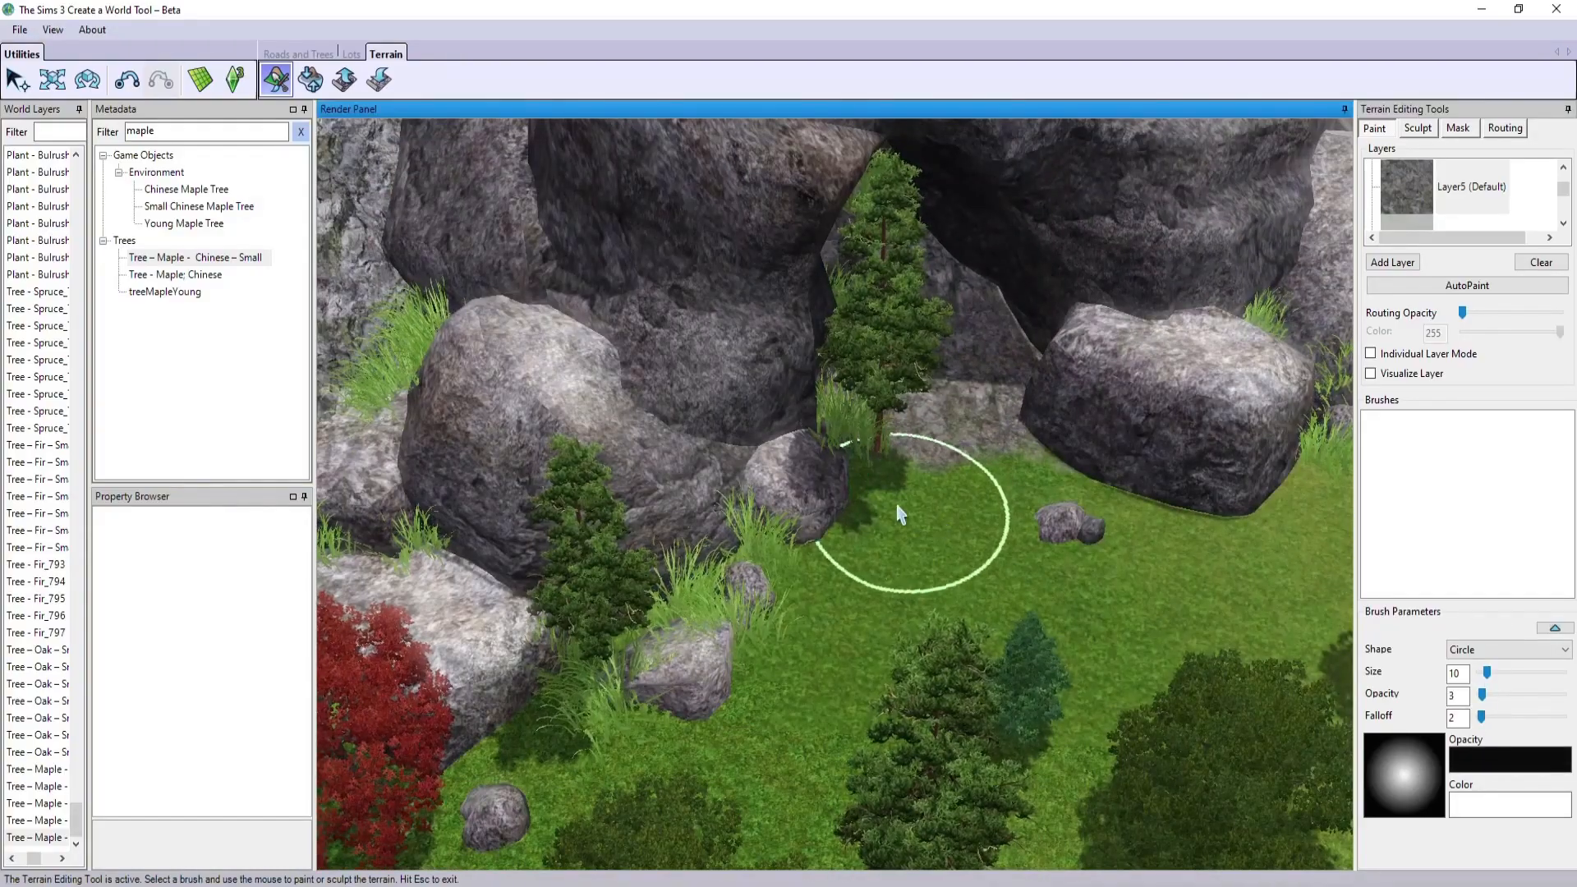
# - Paint the Dirt layer around the rocks and bulrushes at the formation's base with brush size 6 and opacity 9
pyautogui.scroll(-2, 1191, 523)
pyautogui.scroll(-2, 1461, 202)
pyautogui.click(1461, 206)
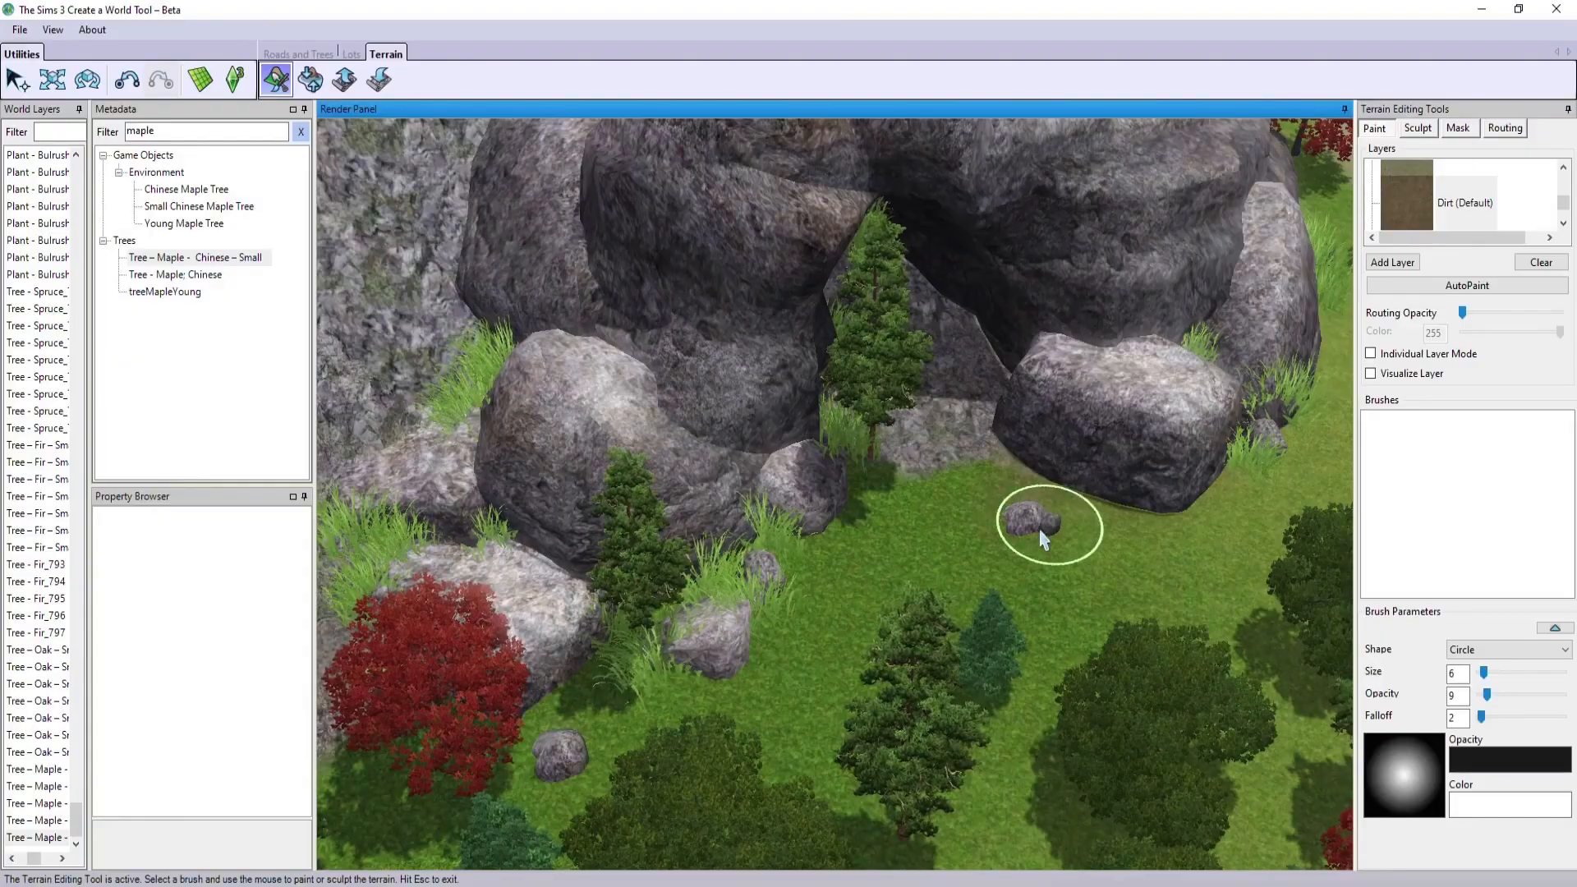
pyautogui.moveTo(1043, 540); pyautogui.dragTo(706, 575, button='middle')
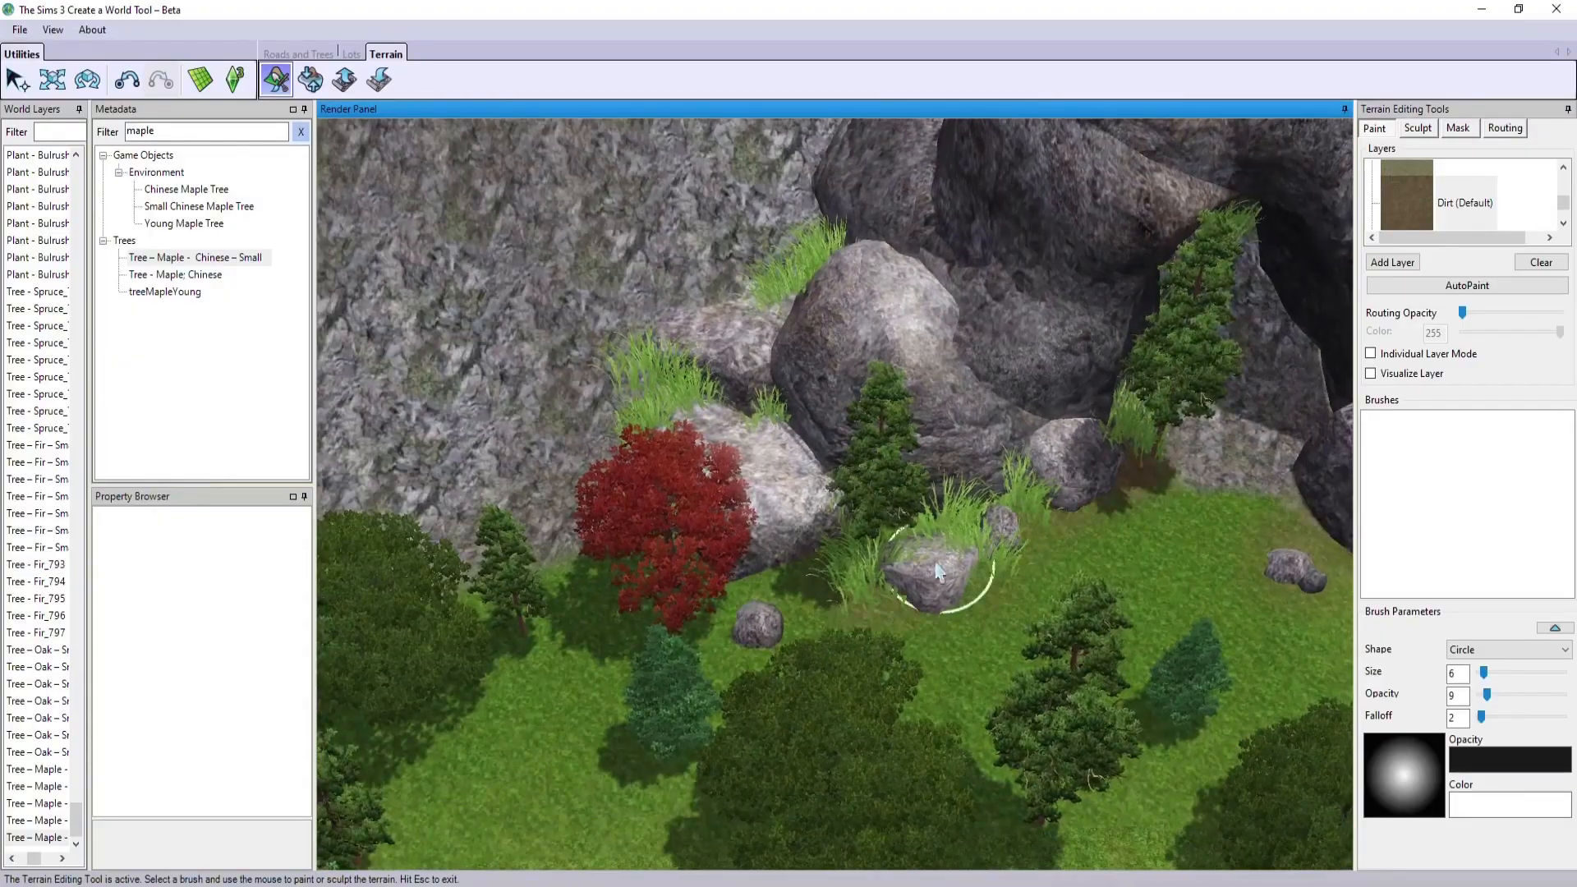
pyautogui.moveTo(939, 572); pyautogui.dragTo(1131, 618, button='right')
pyautogui.scroll(2, 1131, 618)
pyautogui.scroll(-3, 1019, 595)
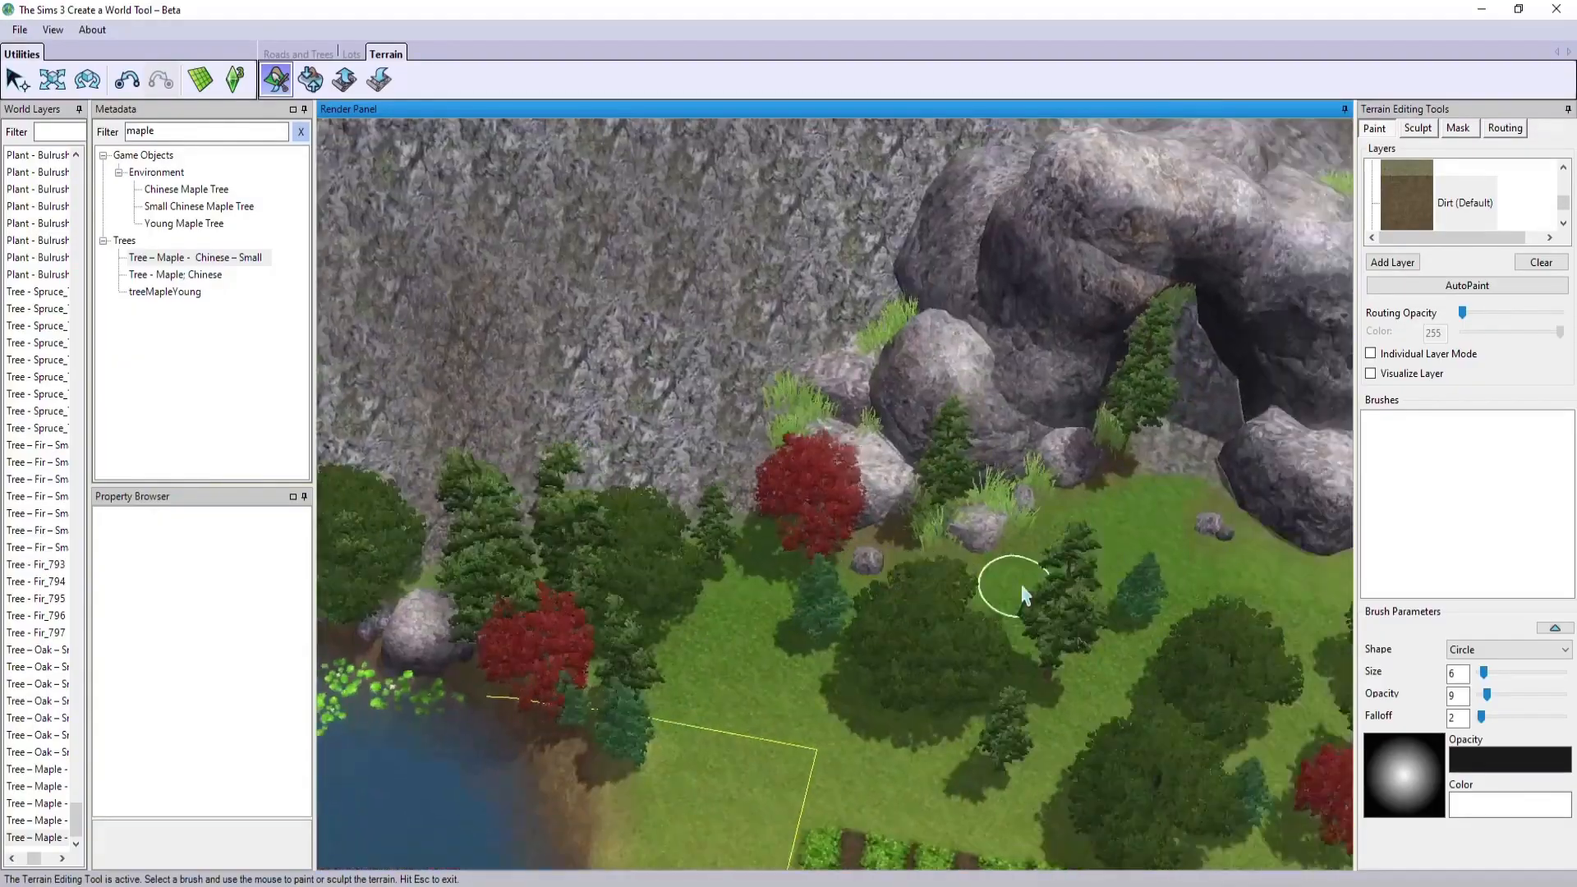
# - Paint Dirt along the base of the front boulders and around the far side of the rock formation
pyautogui.scroll(3, 1021, 598)
pyautogui.moveTo(987, 562)
pyautogui.mouseDown(button='middle')
pyautogui.moveTo(969, 623)
pyautogui.moveTo(713, 509)
pyautogui.mouseUp(button='middle')
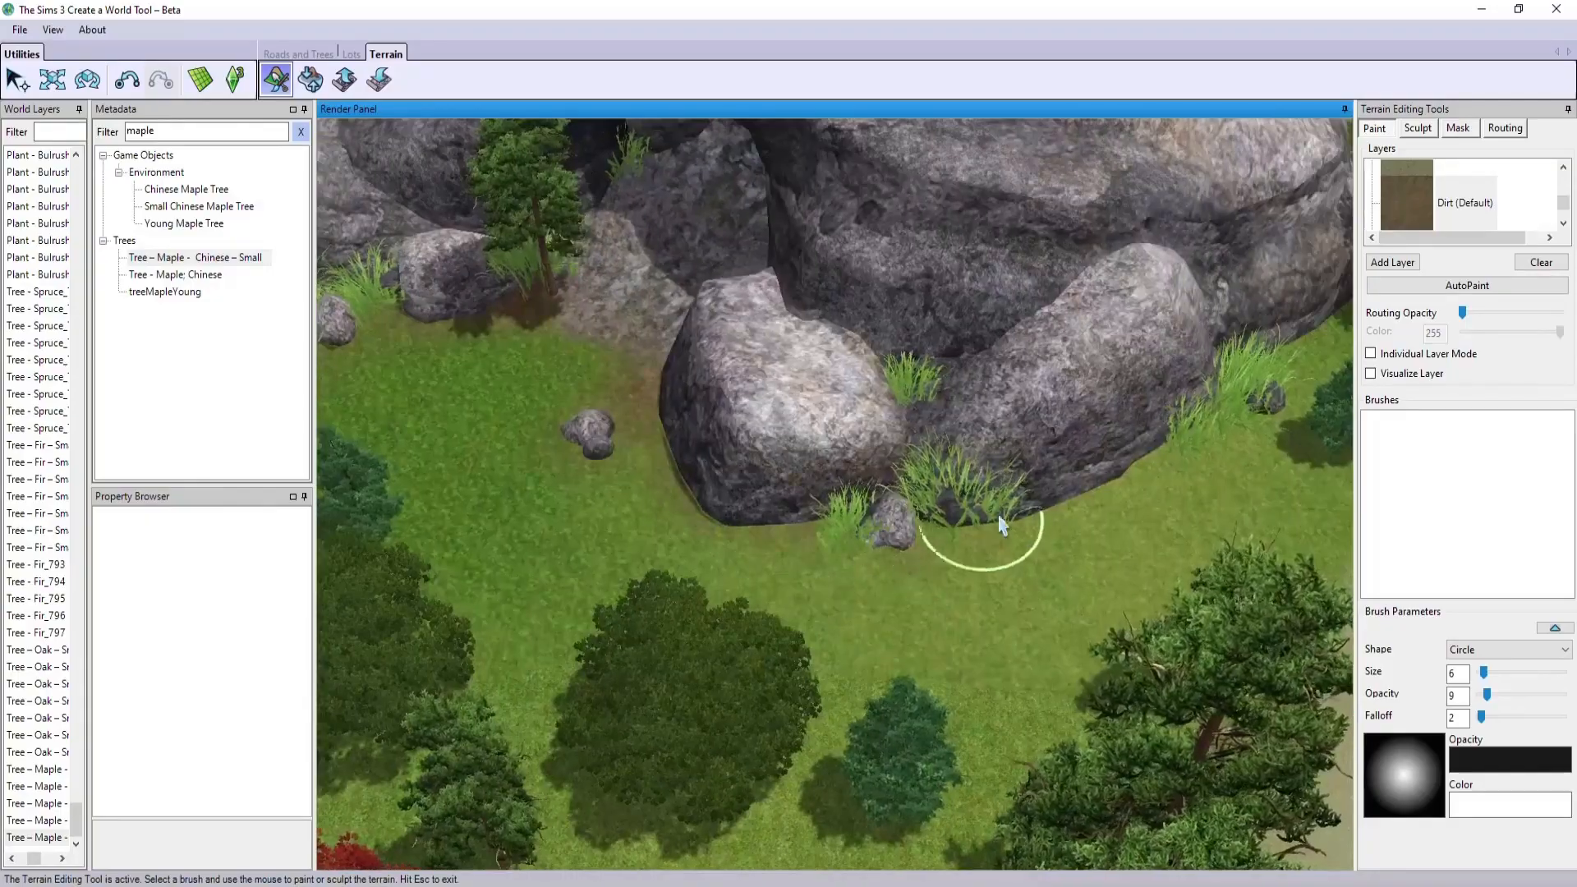
pyautogui.moveTo(998, 641); pyautogui.dragTo(825, 661, button='right')
pyautogui.moveTo(1078, 534); pyautogui.dragTo(945, 567, button='right')
pyautogui.moveTo(945, 566); pyautogui.dragTo(778, 647, button='middle')
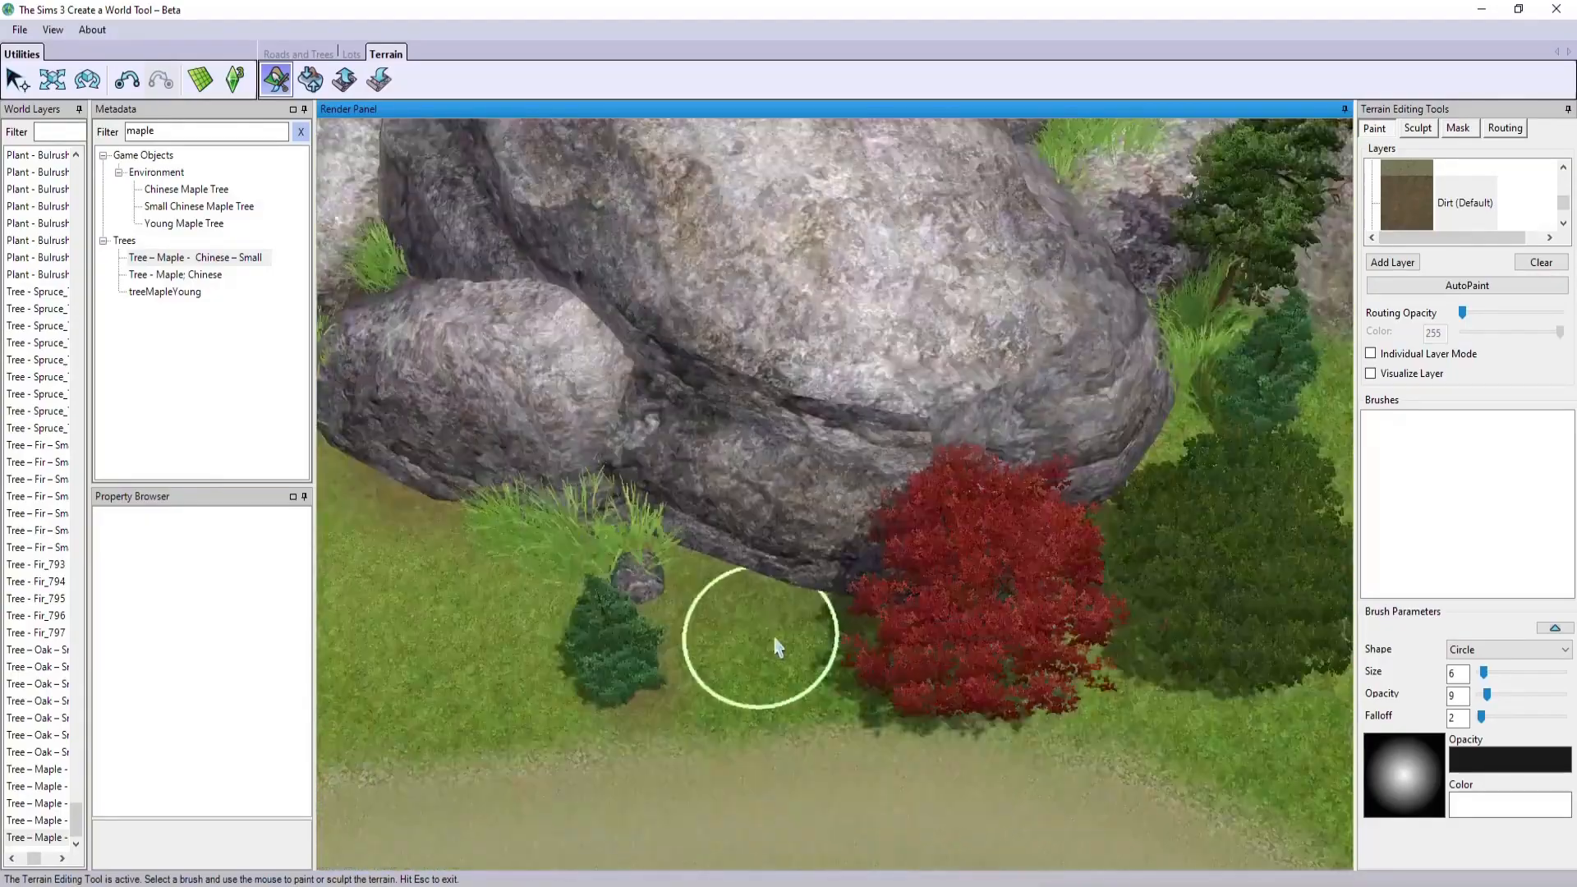
pyautogui.scroll(2, 778, 648)
pyautogui.moveTo(1043, 502); pyautogui.dragTo(799, 465, button='right')
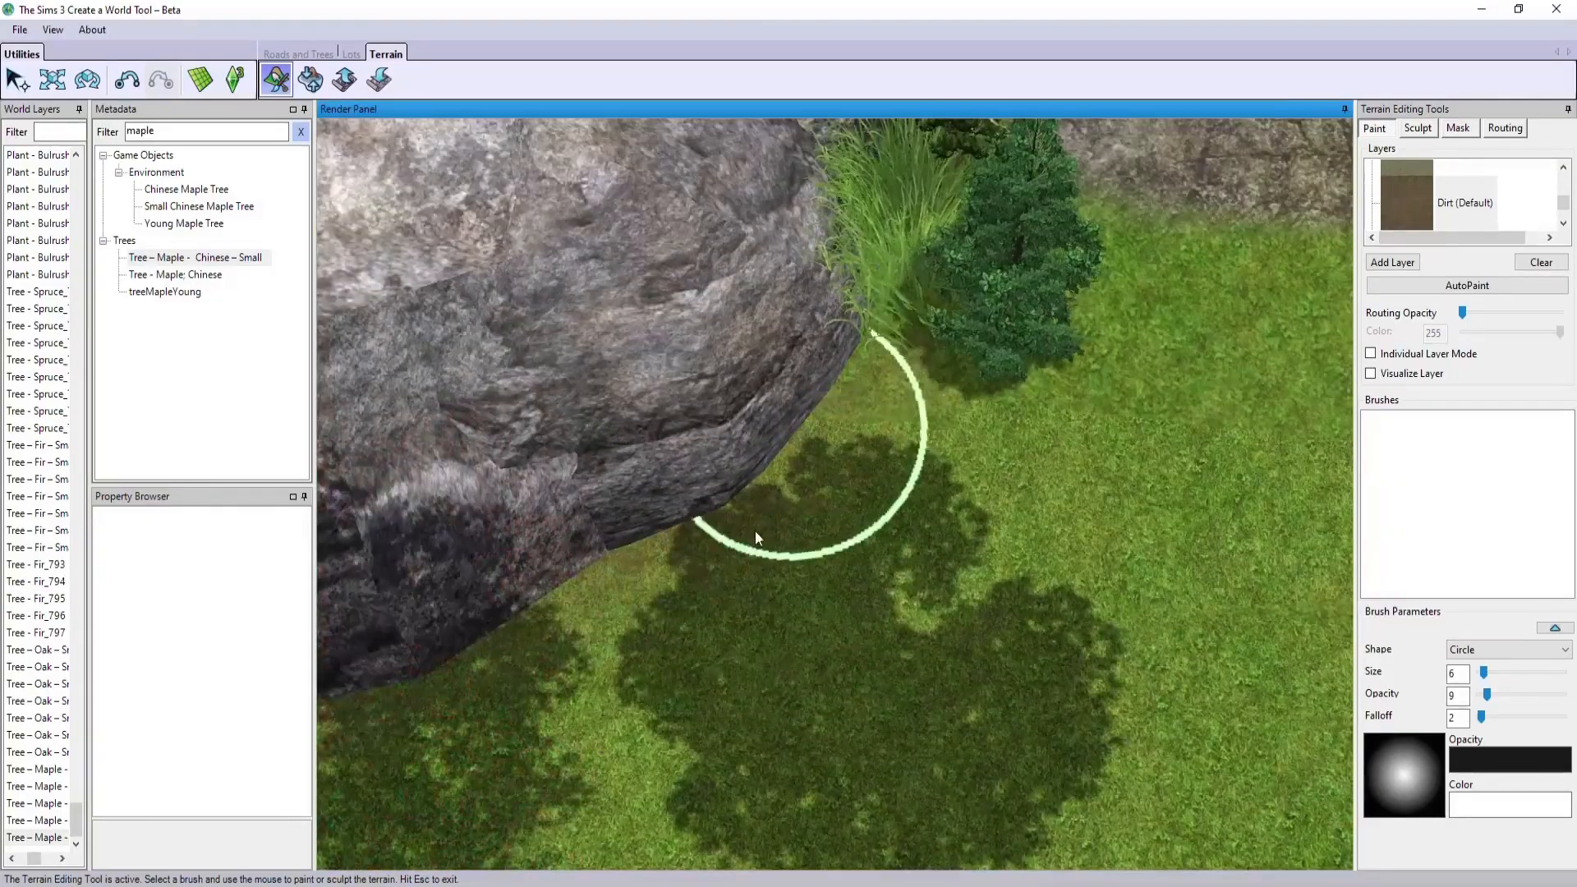
pyautogui.moveTo(1066, 205); pyautogui.dragTo(655, 592, button='right')
pyautogui.scroll(-4, 530, 606)
pyautogui.moveTo(530, 606); pyautogui.dragTo(687, 672, button='middle')
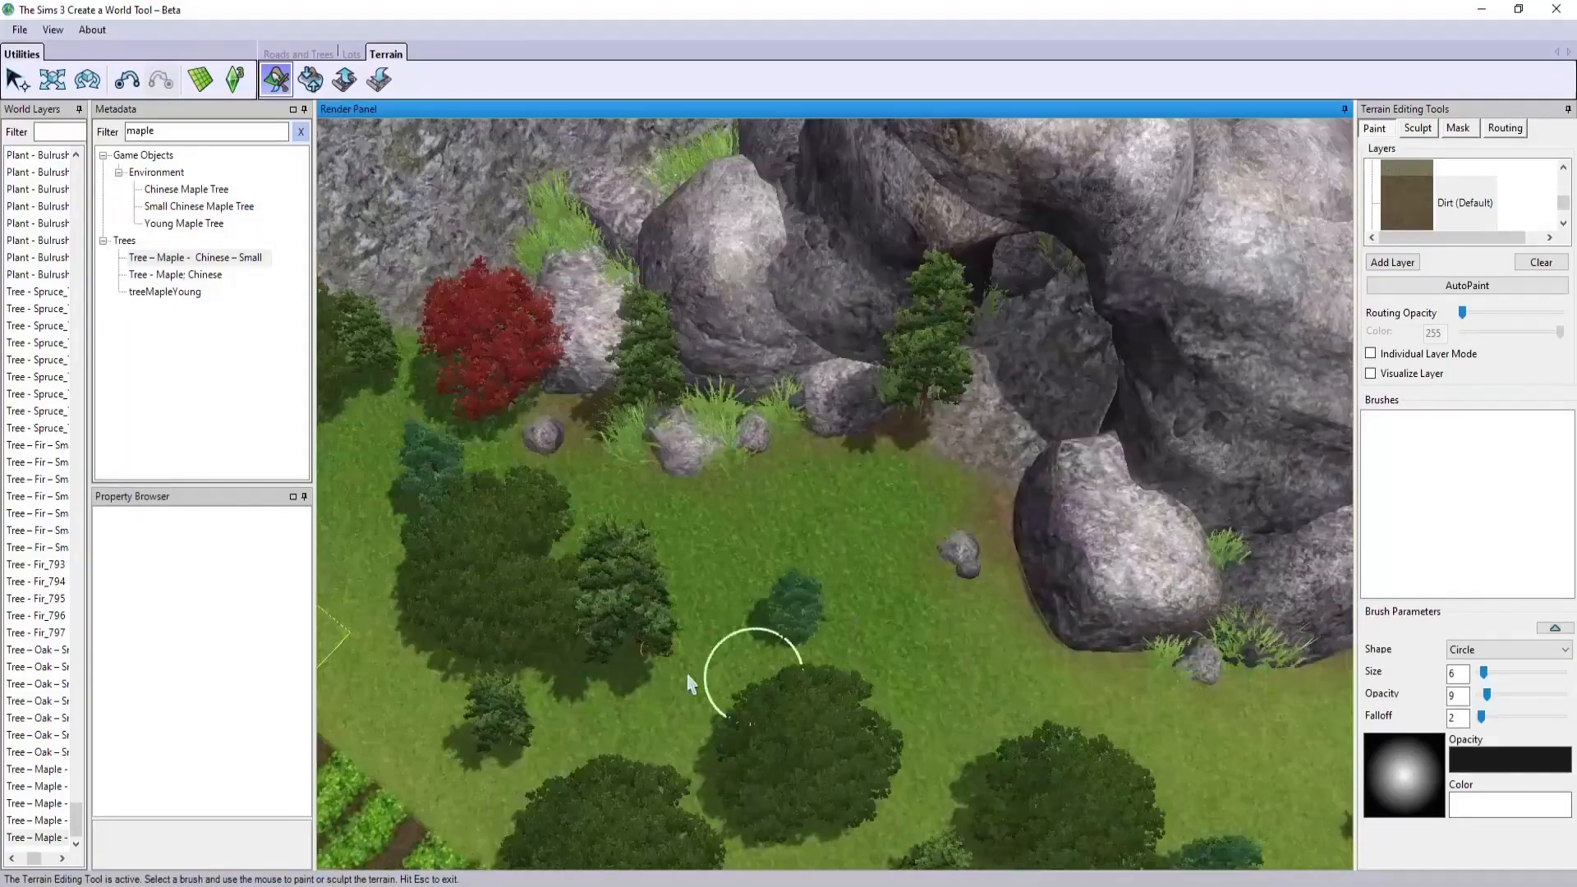
pyautogui.moveTo(687, 673); pyautogui.dragTo(801, 667, button='right')
# - Paint terrain Layer9 over the grass around the rock arch at opacity 9, enlarging the brush from size 6 to 17 and 28
pyautogui.moveTo(1563, 203); pyautogui.dragTo(1563, 198)
pyautogui.click(1469, 203)
pyautogui.scroll(1, 1038, 455)
pyautogui.moveTo(1038, 455); pyautogui.dragTo(1151, 491)
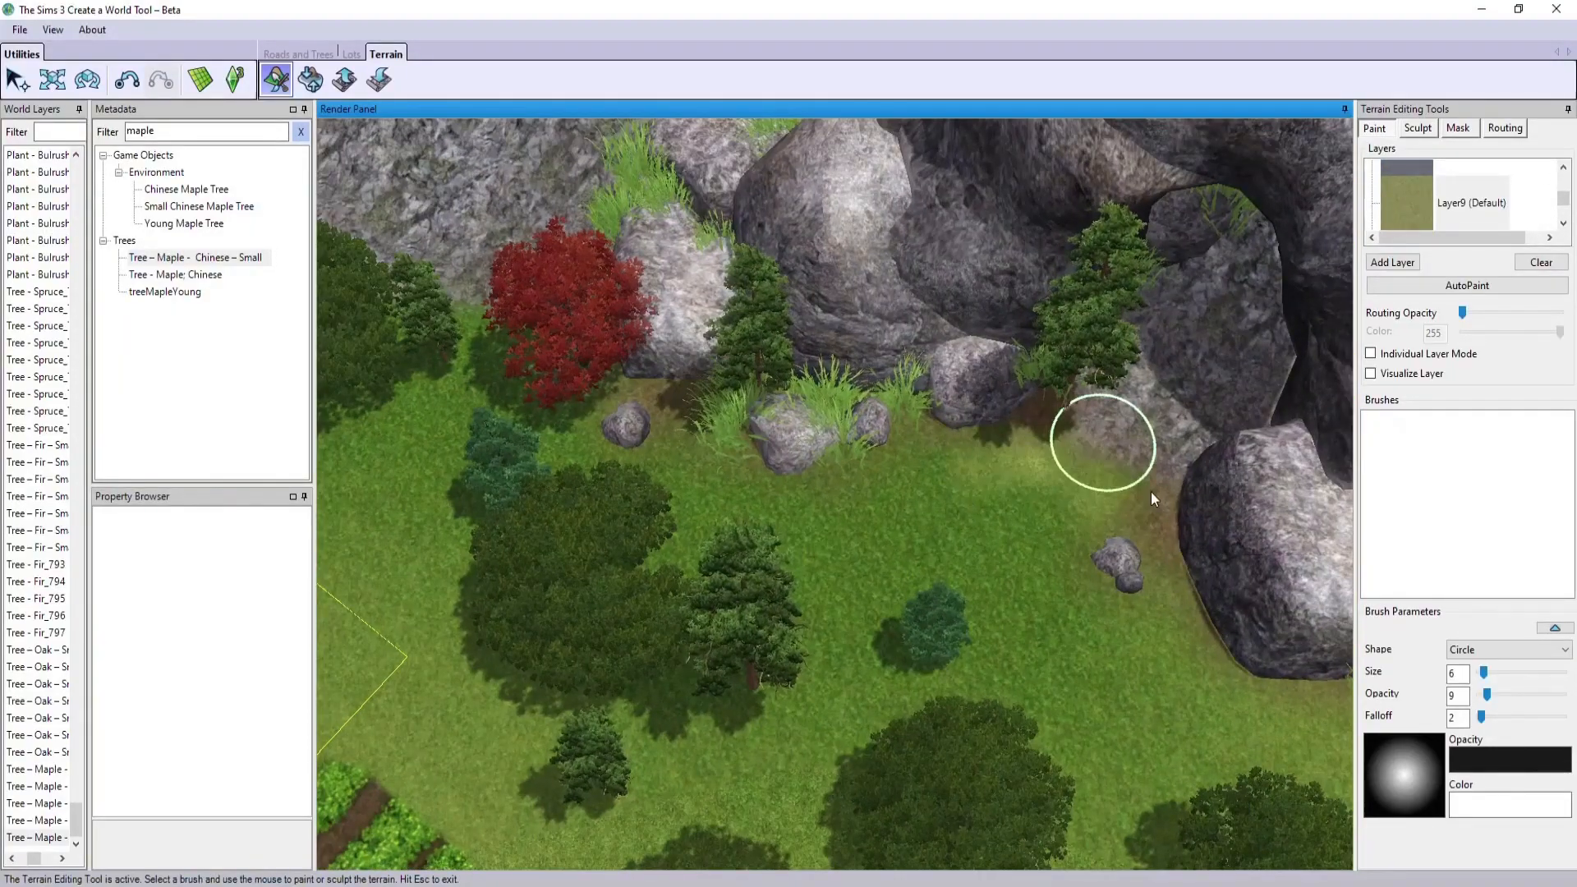
pyautogui.moveTo(1491, 680); pyautogui.dragTo(1493, 673)
pyautogui.scroll(-3, 1023, 633)
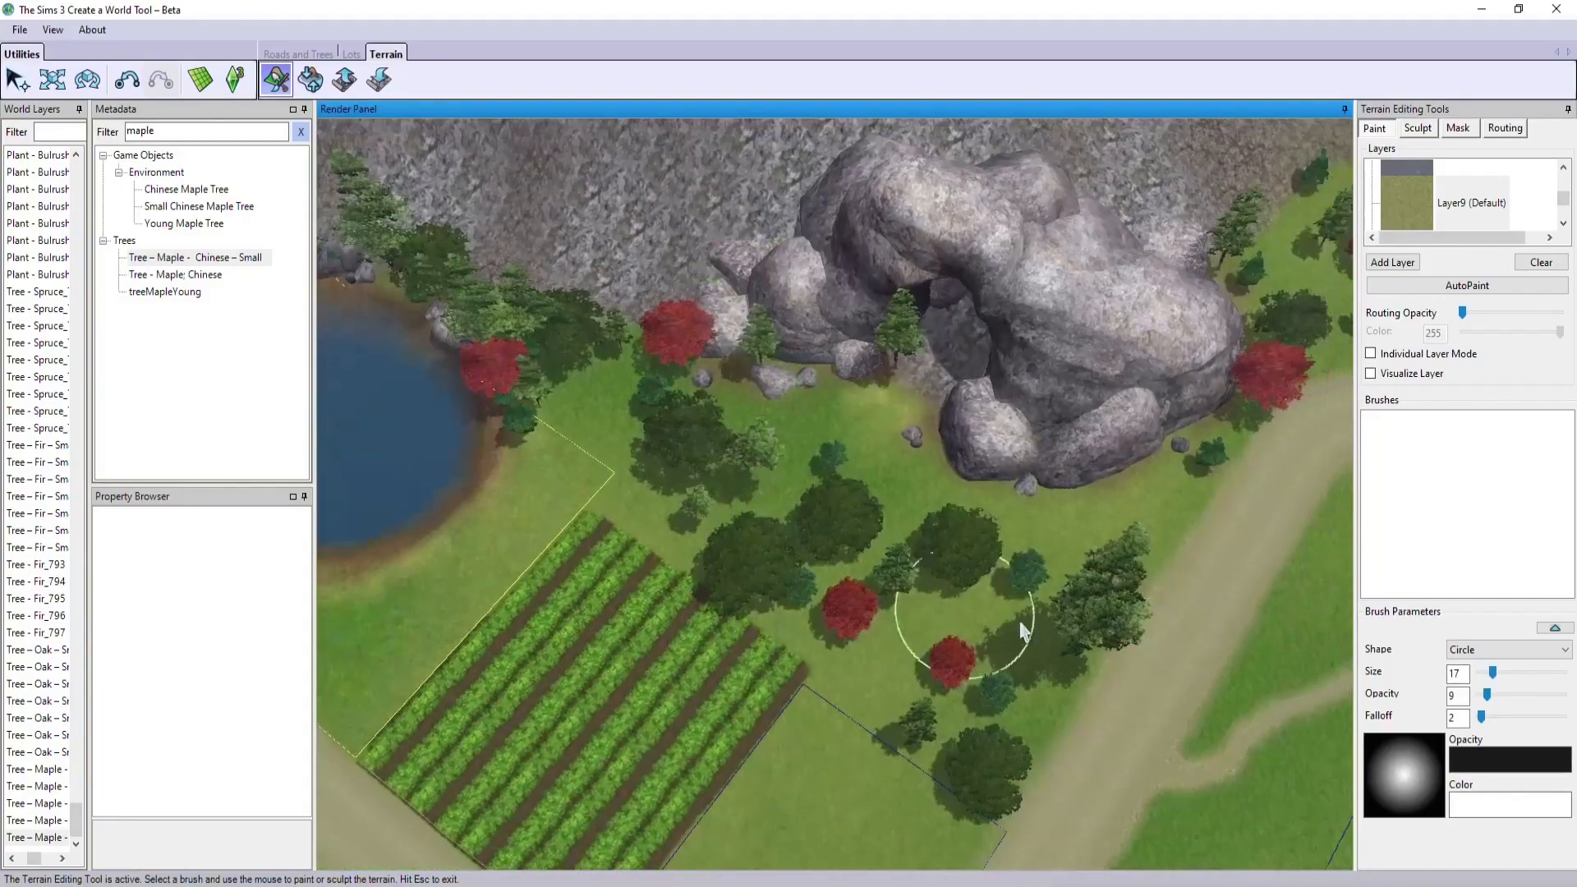
pyautogui.scroll(3, 890, 574)
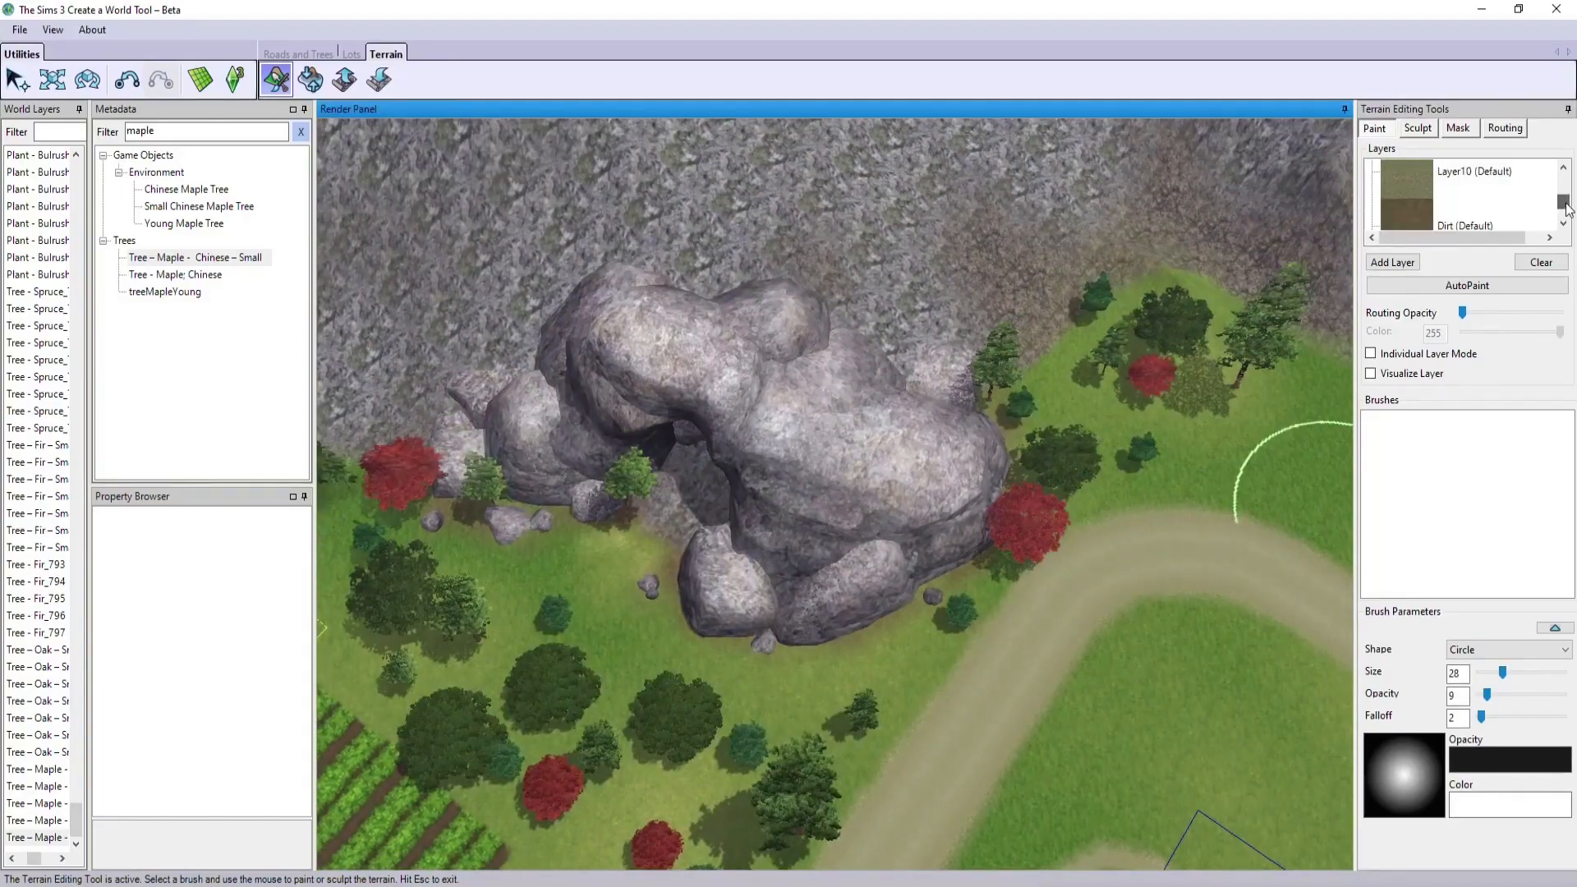
# - Paint the Dirt layer beneath the trees beside the cliff past the formation, using opacity 13 and brush sizes 3 and 6
pyautogui.moveTo(1493, 676); pyautogui.dragTo(1486, 674)
pyautogui.scroll(5, 1239, 644)
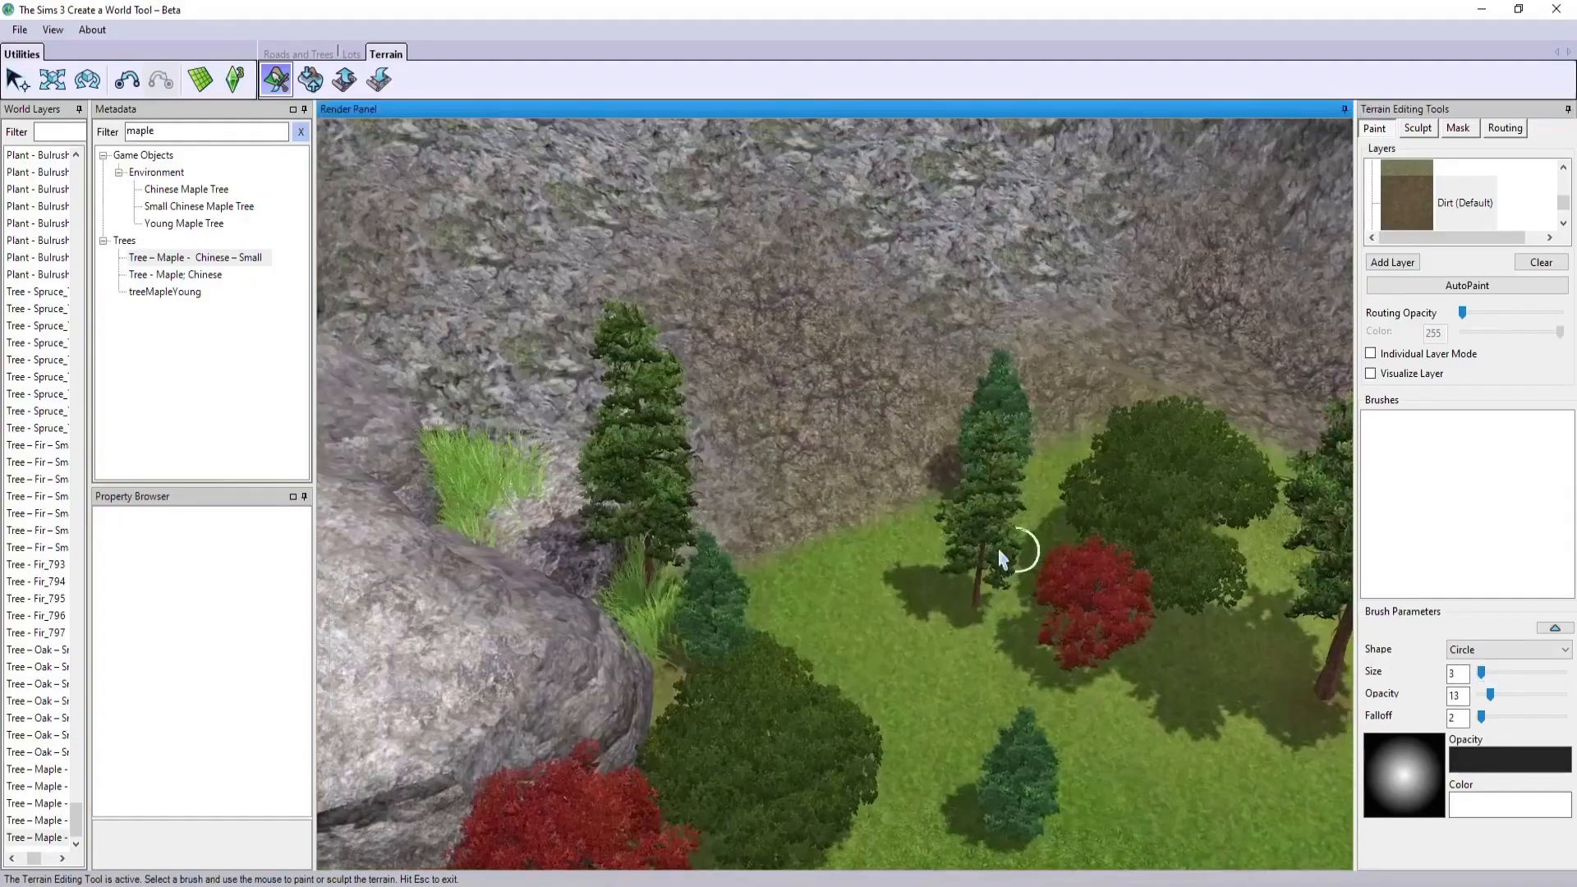
pyautogui.click(1482, 673)
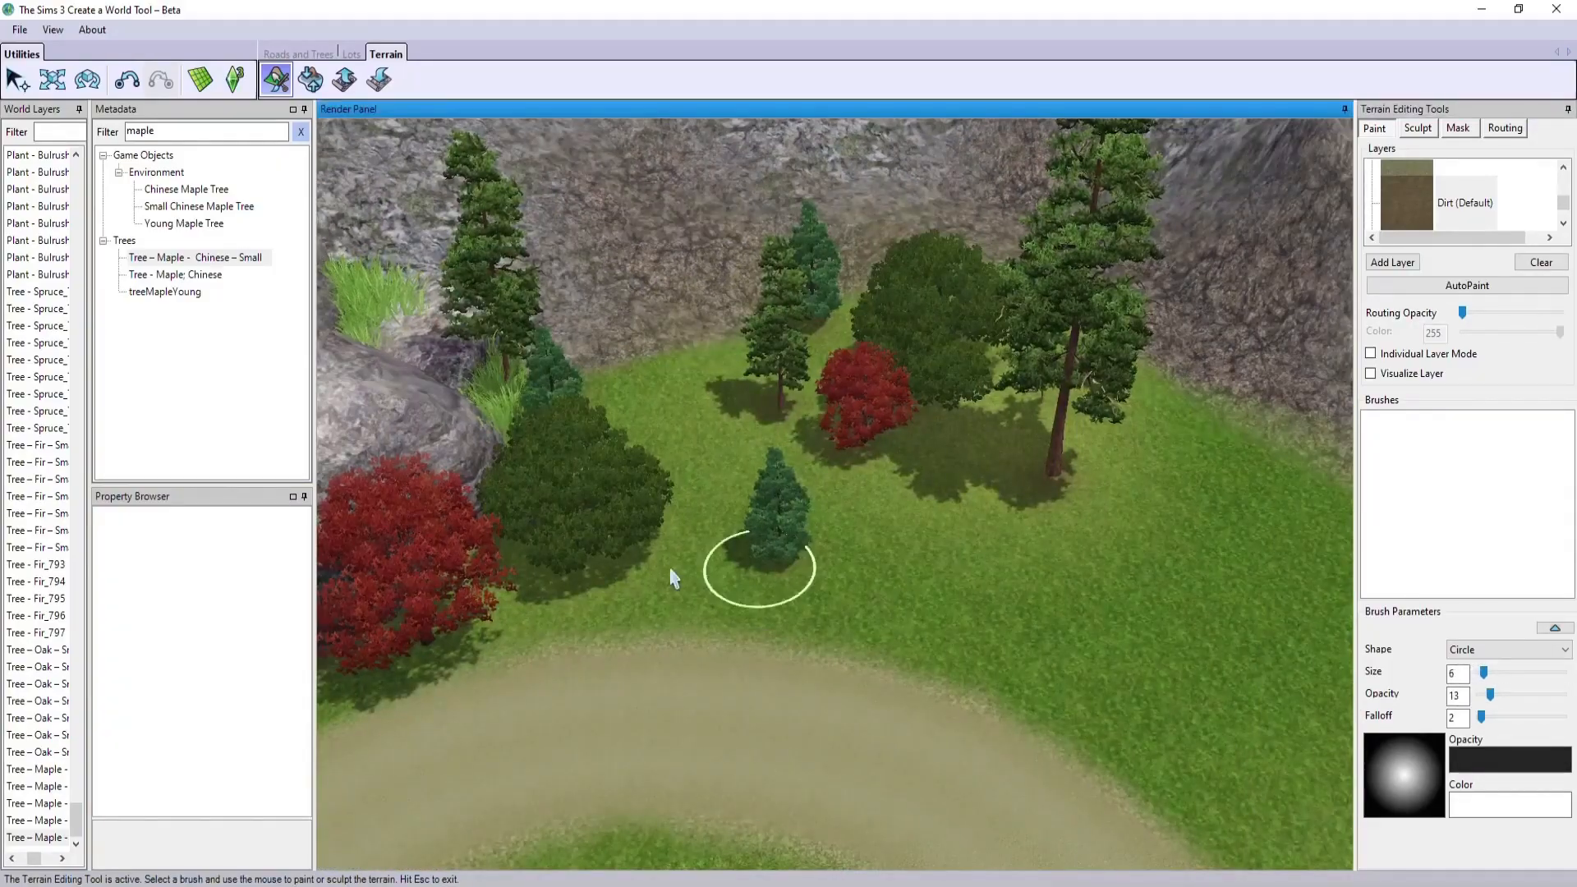
pyautogui.moveTo(670, 569)
pyautogui.mouseDown(button='right')
pyautogui.moveTo(1019, 646)
pyautogui.moveTo(922, 602)
pyautogui.moveTo(691, 691)
pyautogui.mouseUp(button='right')
pyautogui.moveTo(692, 691)
pyautogui.mouseDown(button='middle')
pyautogui.moveTo(626, 695)
pyautogui.moveTo(813, 568)
pyautogui.mouseUp(button='middle')
pyautogui.moveTo(812, 569); pyautogui.dragTo(901, 594, button='right')
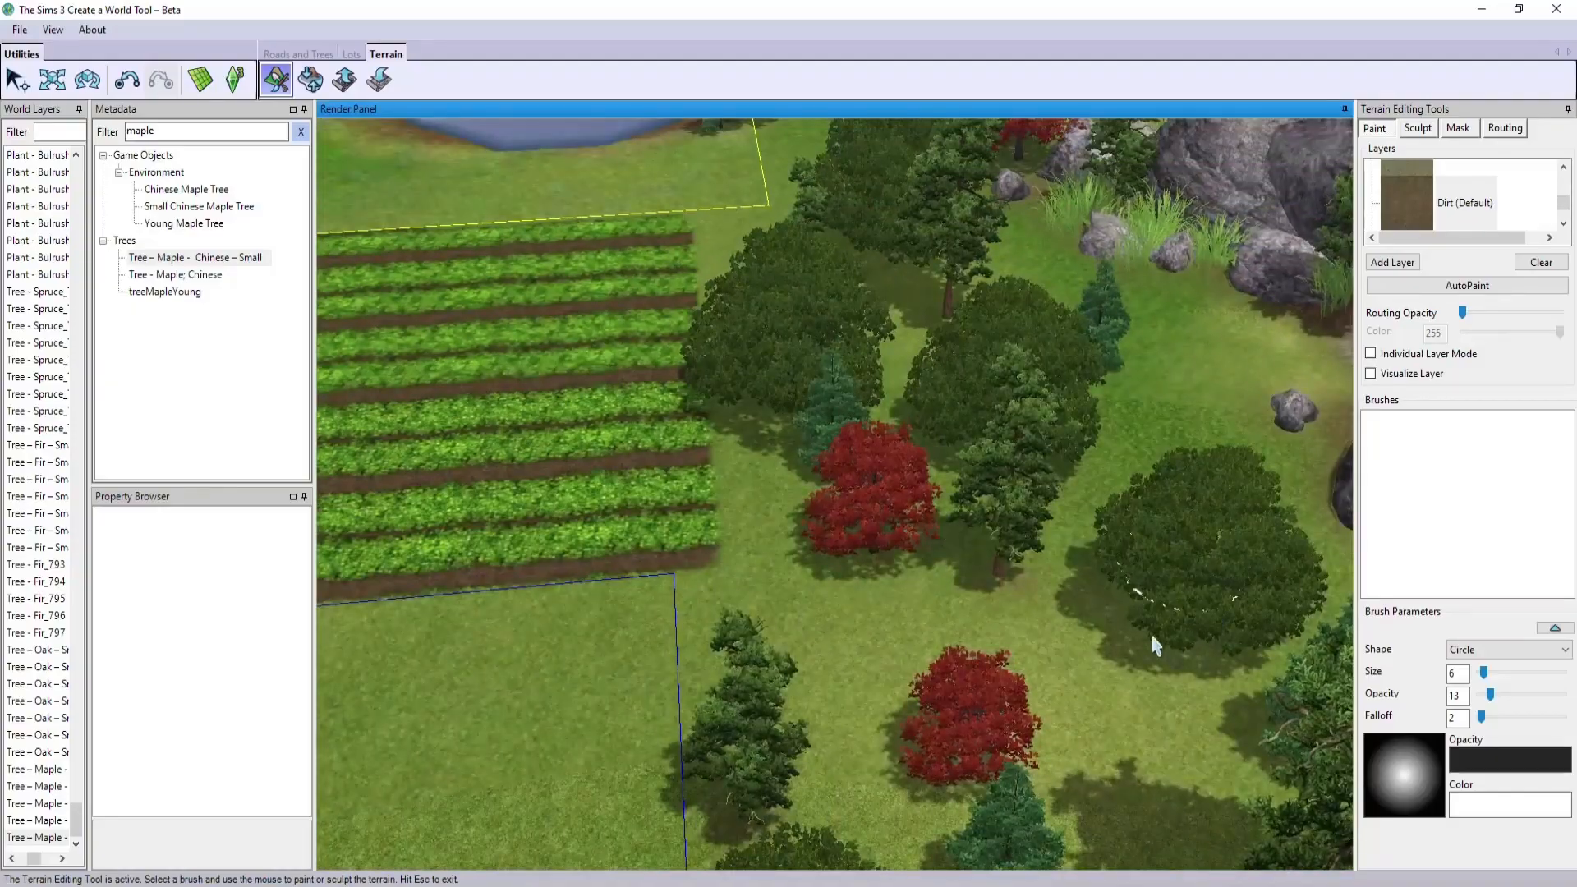
# - Paint Dirt under the trees between the crop field, the pond shore and the cliff with brush size 6 and opacity 13
pyautogui.moveTo(1150, 631)
pyautogui.mouseDown(button='middle')
pyautogui.moveTo(1215, 599)
pyautogui.moveTo(843, 500)
pyautogui.mouseUp(button='middle')
pyautogui.moveTo(992, 517)
pyautogui.mouseDown(button='right')
pyautogui.moveTo(960, 720)
pyautogui.moveTo(1058, 654)
pyautogui.mouseUp(button='right')
pyautogui.moveTo(1058, 654); pyautogui.dragTo(1093, 582, button='middle')
pyautogui.moveTo(728, 476); pyautogui.dragTo(746, 550, button='right')
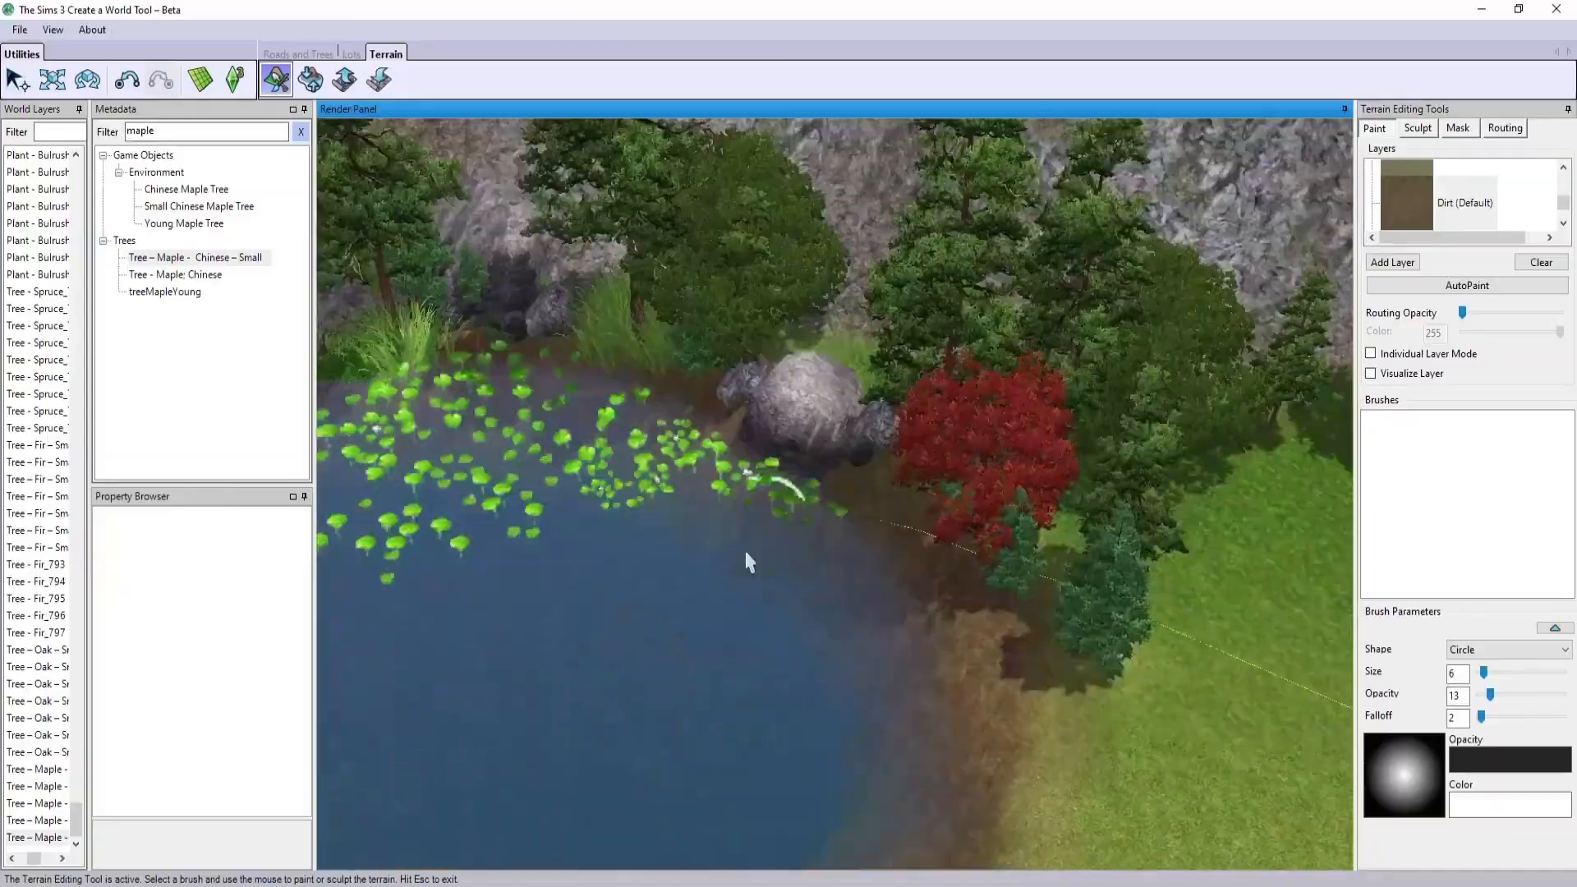
pyautogui.moveTo(746, 551)
pyautogui.mouseDown(button='middle')
pyautogui.moveTo(708, 634)
pyautogui.moveTo(744, 567)
pyautogui.mouseUp(button='middle')
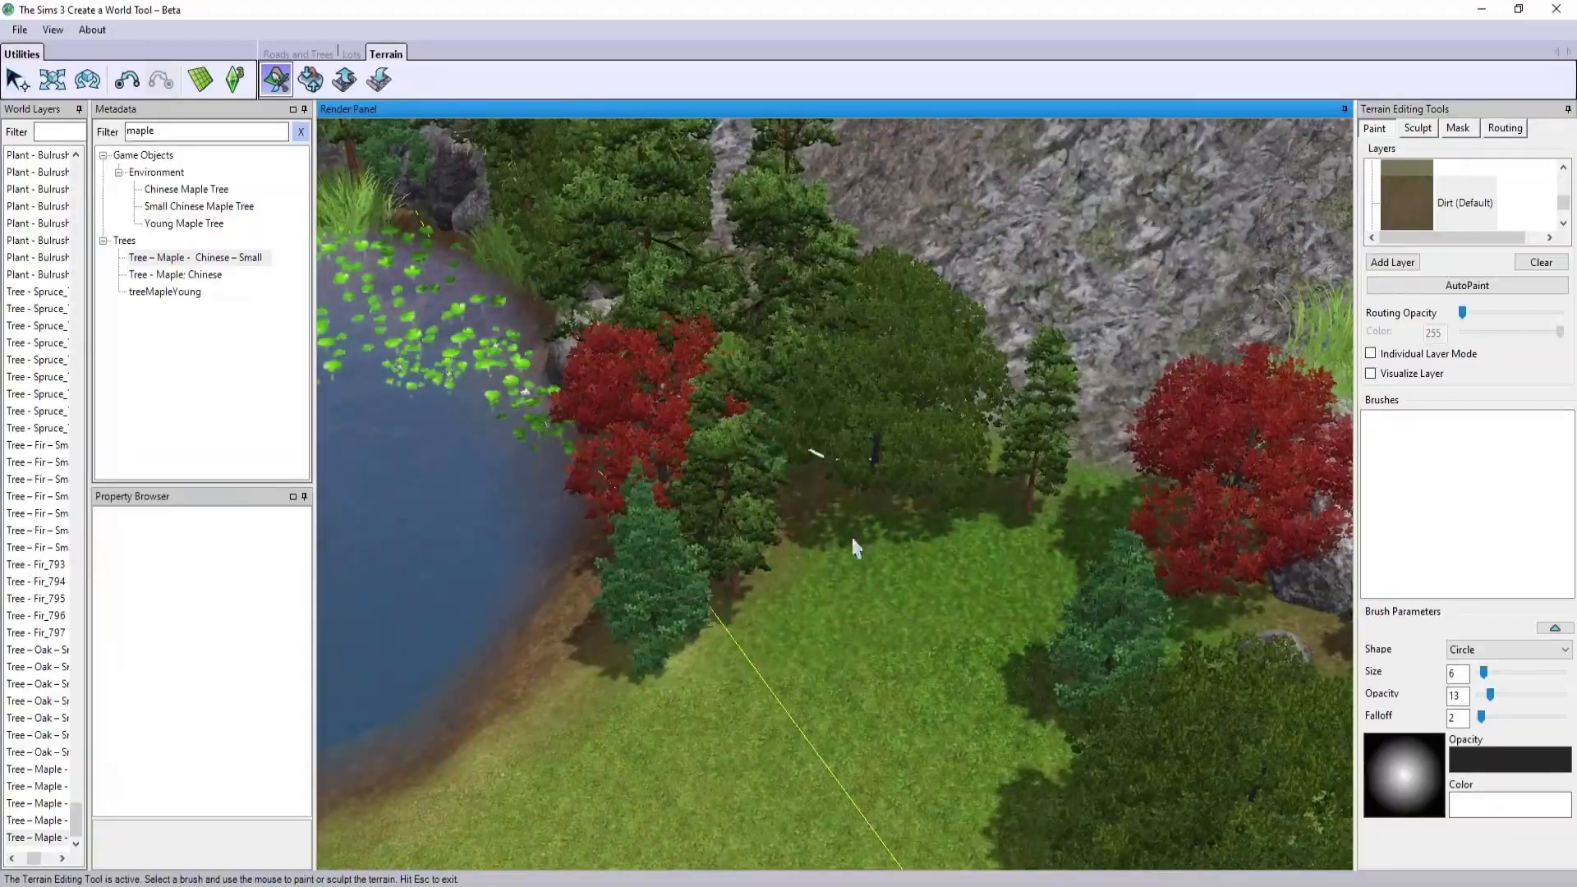
pyautogui.moveTo(853, 539); pyautogui.dragTo(1050, 525, button='middle')
pyautogui.moveTo(1050, 525)
pyautogui.mouseDown(button='right')
pyautogui.moveTo(1186, 554)
pyautogui.moveTo(889, 495)
pyautogui.moveTo(728, 579)
pyautogui.moveTo(1028, 477)
pyautogui.moveTo(1023, 509)
pyautogui.mouseUp(button='right')
pyautogui.moveTo(1024, 509); pyautogui.dragTo(843, 477, button='middle')
pyautogui.moveTo(843, 477); pyautogui.dragTo(862, 607, button='right')
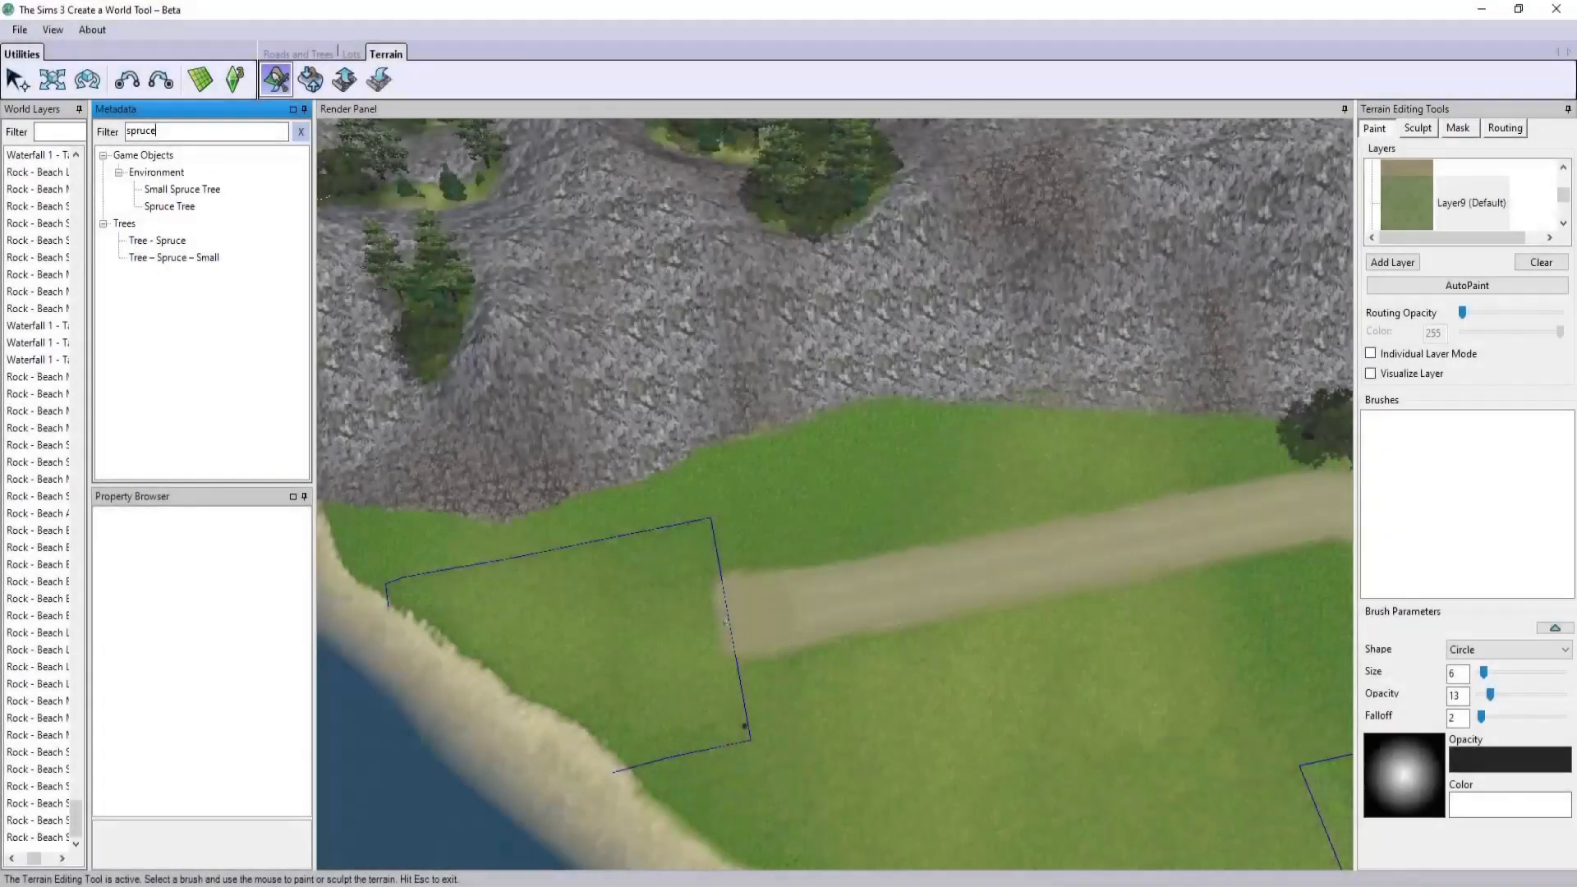
# - Place copies of Tree - Spruce along the grass strip between the cliff and the path, using the filter "spruce"
pyautogui.click(158, 240)
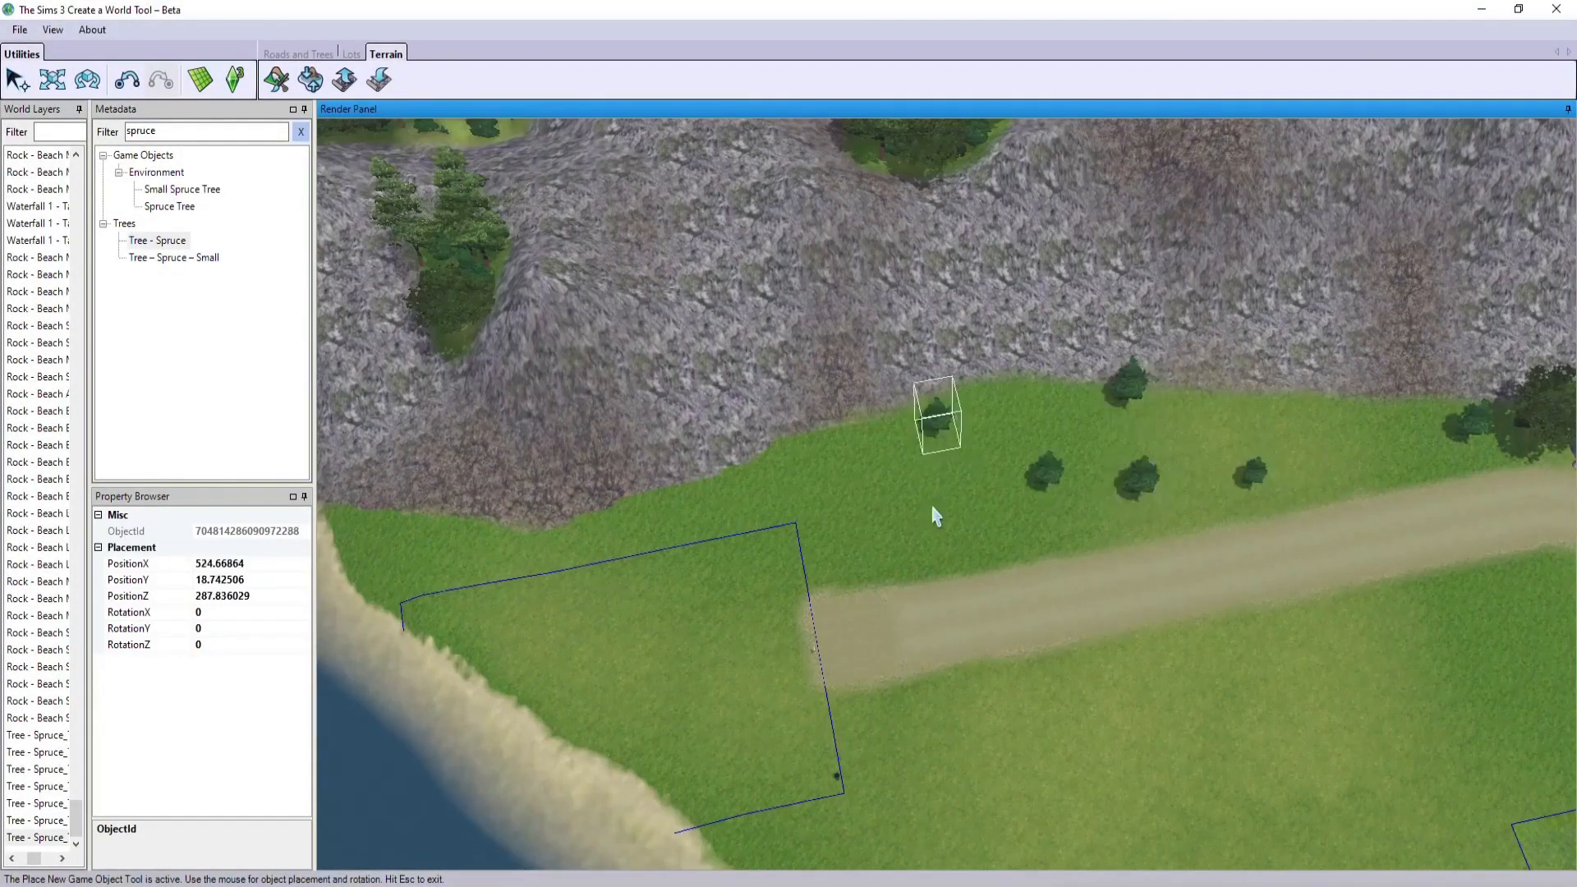
pyautogui.press('Escape')
# - Find Tree - Fir with the filter "fir" and place copies among the spruces along the cliff-side grass strip
pyautogui.moveTo(174, 132); pyautogui.dragTo(113, 129)
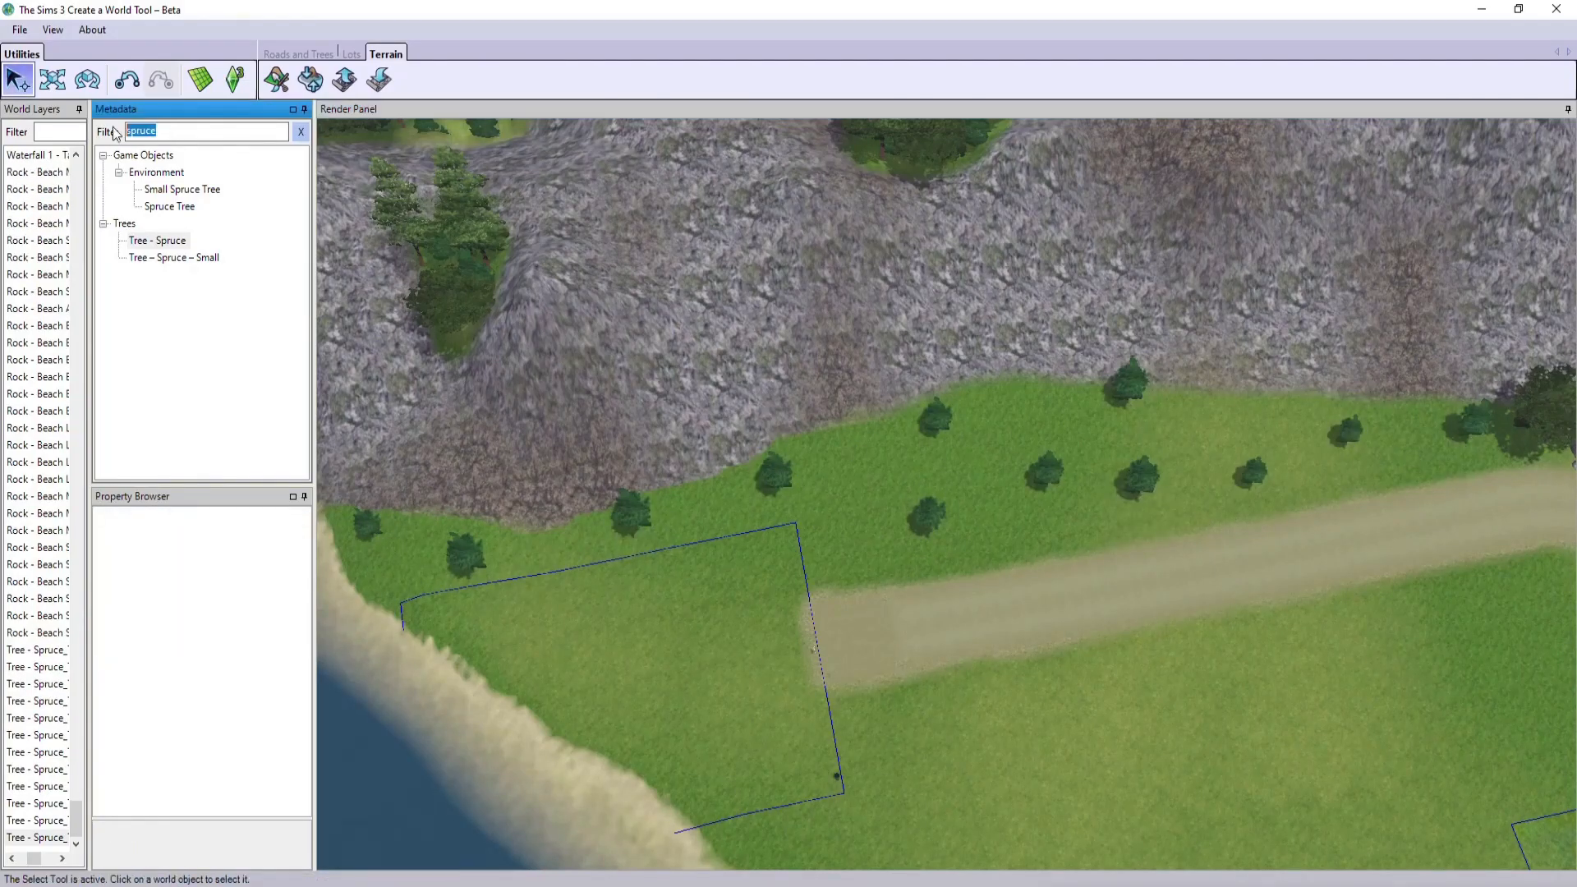
pyautogui.click(148, 360)
pyautogui.click(422, 566)
pyautogui.click(708, 519)
pyautogui.click(840, 436)
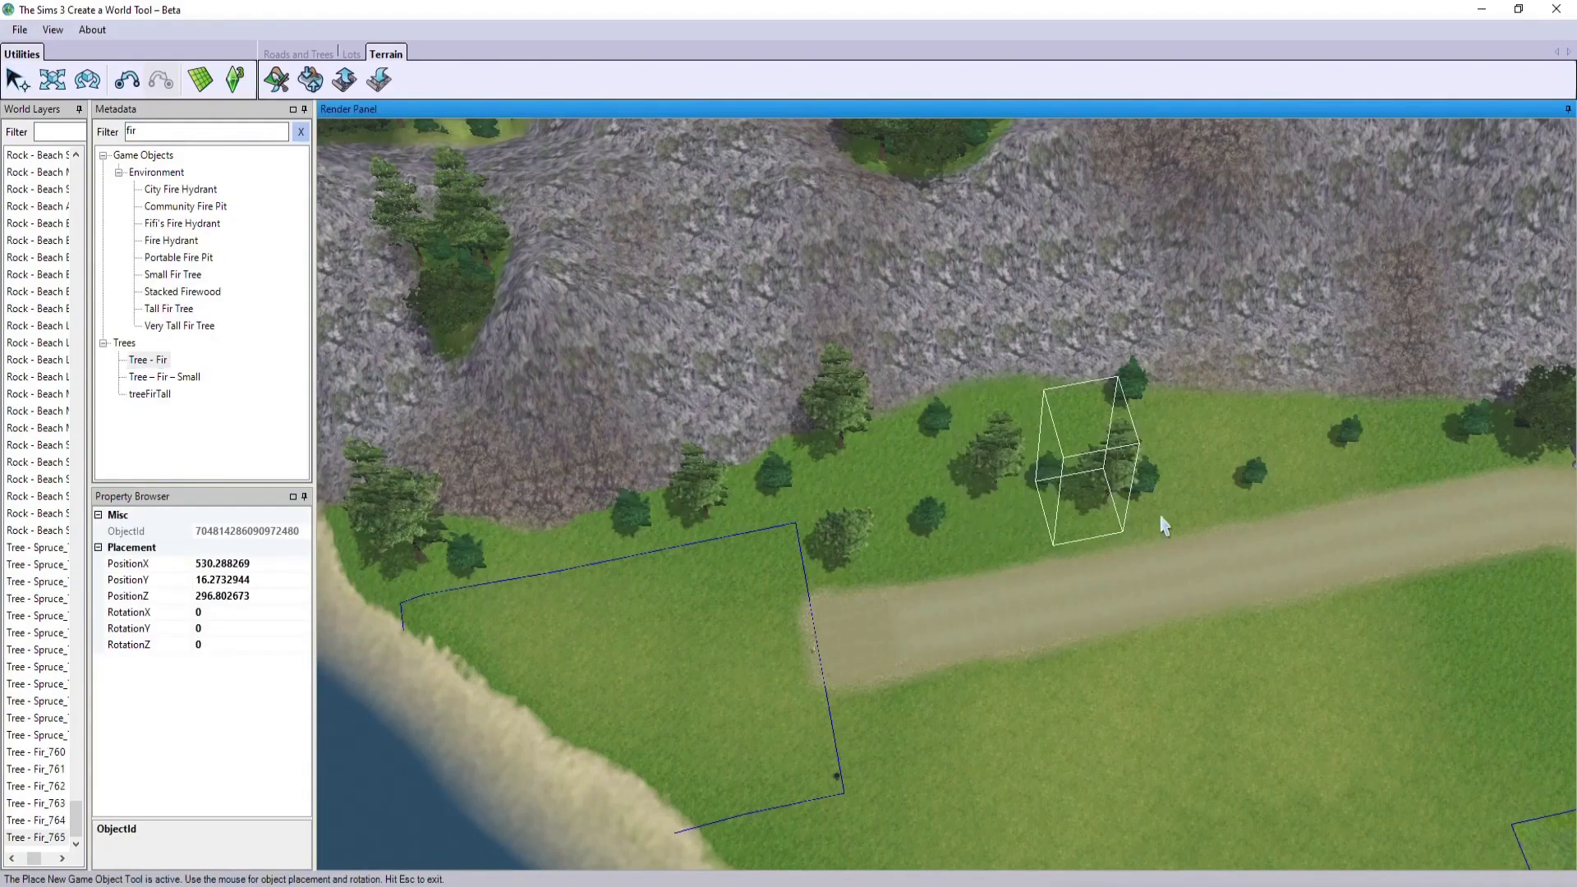
pyautogui.click(1206, 511)
pyautogui.click(1245, 427)
pyautogui.click(1408, 456)
pyautogui.press('Escape')
# - Find Tree – Oak – Small with the filter "oak" and place rotated copies along the tree line below the cliff
pyautogui.moveTo(157, 132); pyautogui.dragTo(117, 132)
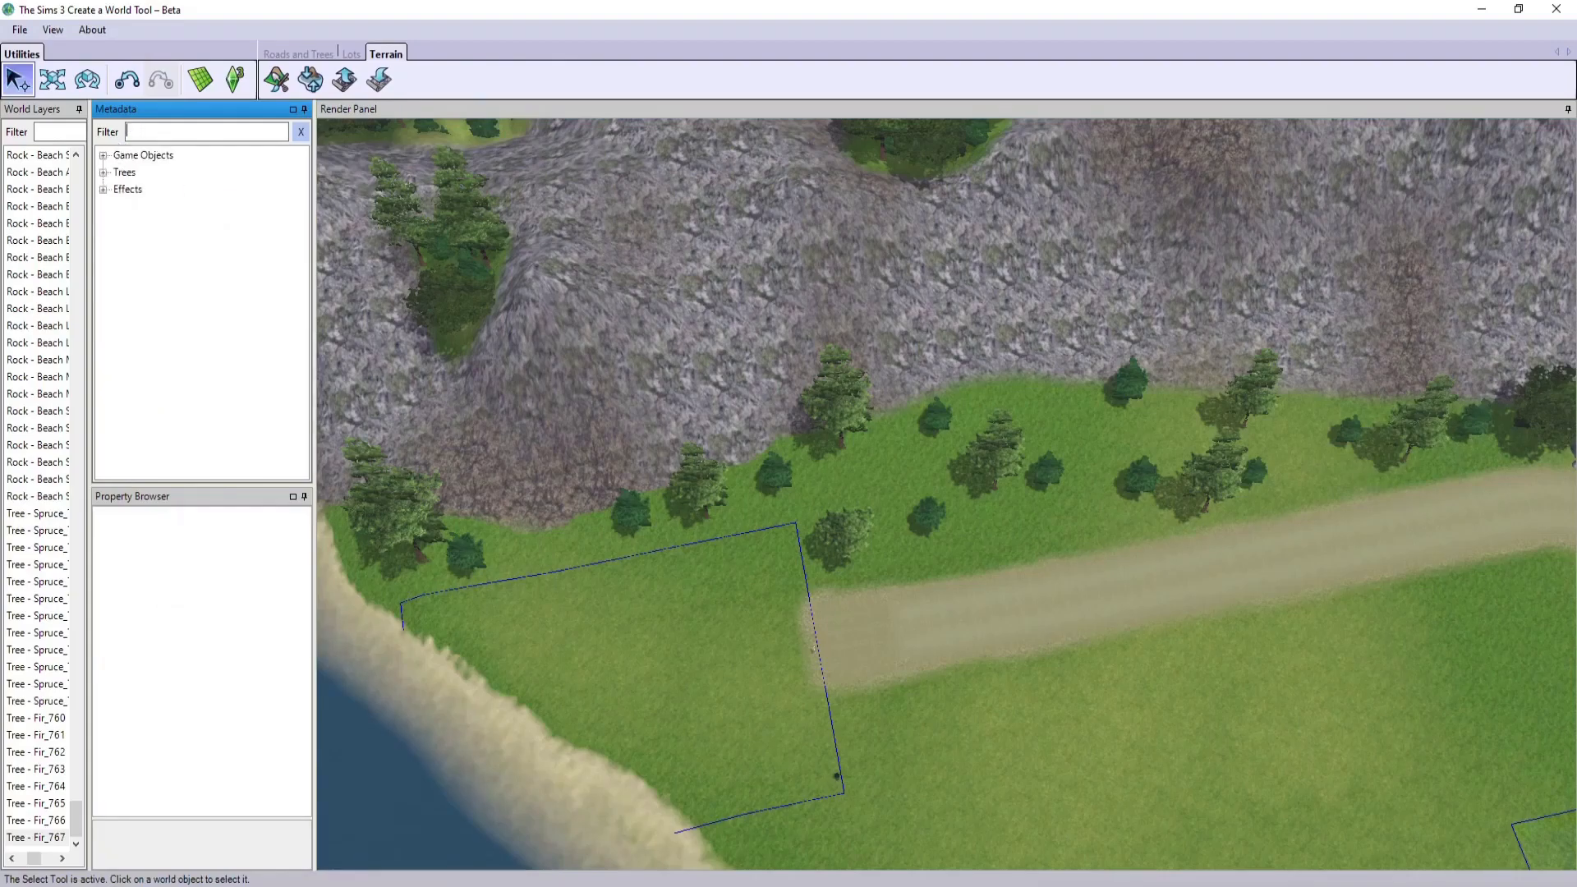
pyautogui.click(170, 327)
pyautogui.click(505, 557)
pyautogui.click(839, 484)
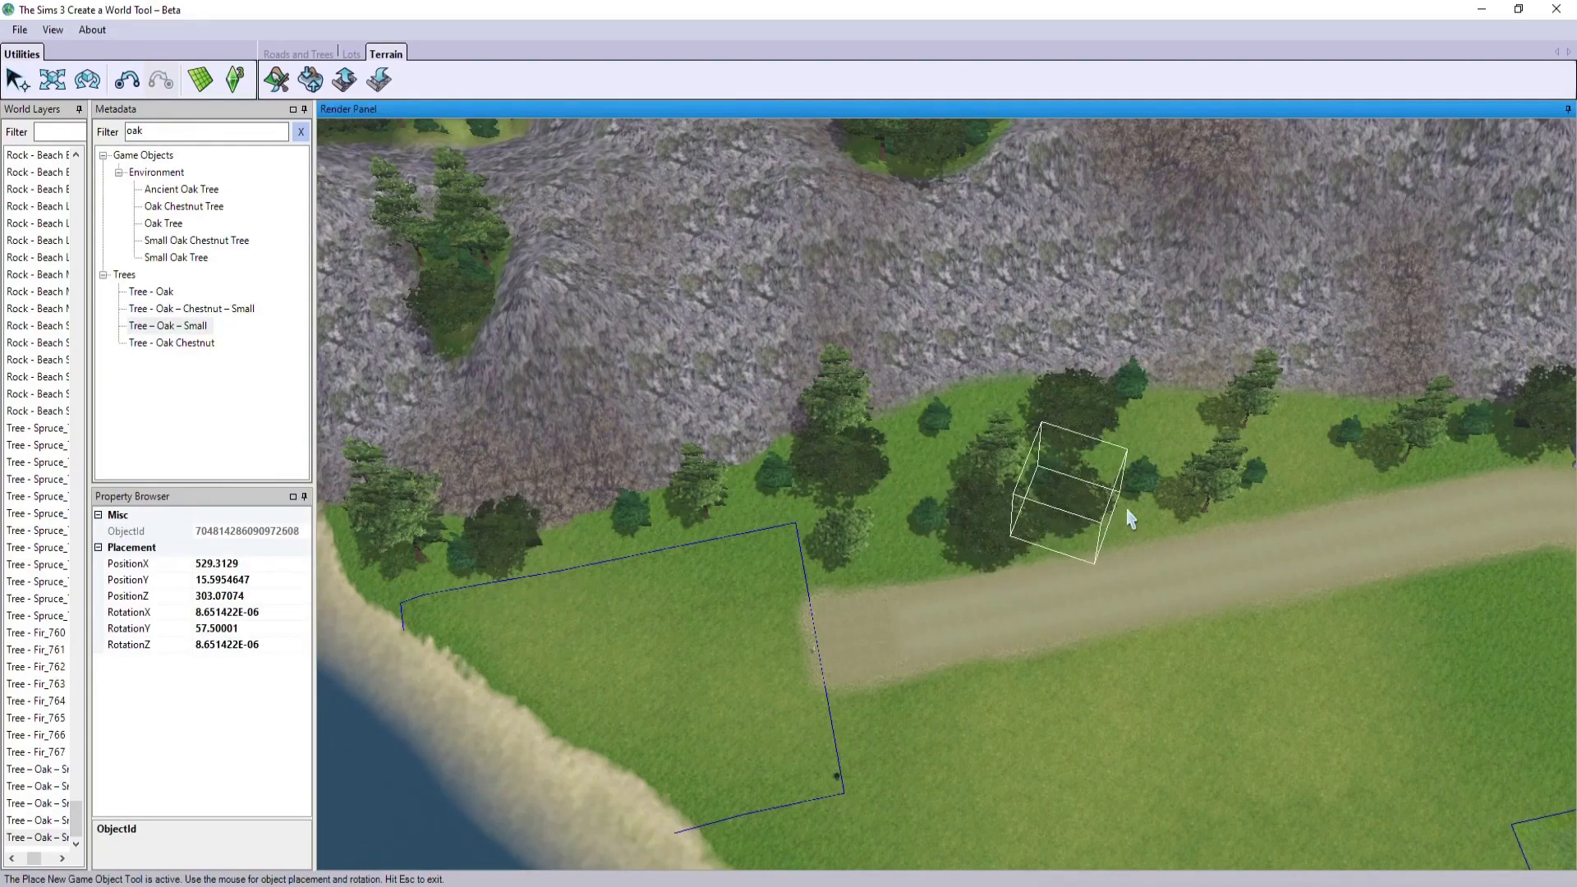
pyautogui.scroll(-3, 903, 492)
pyautogui.scroll(3, 899, 491)
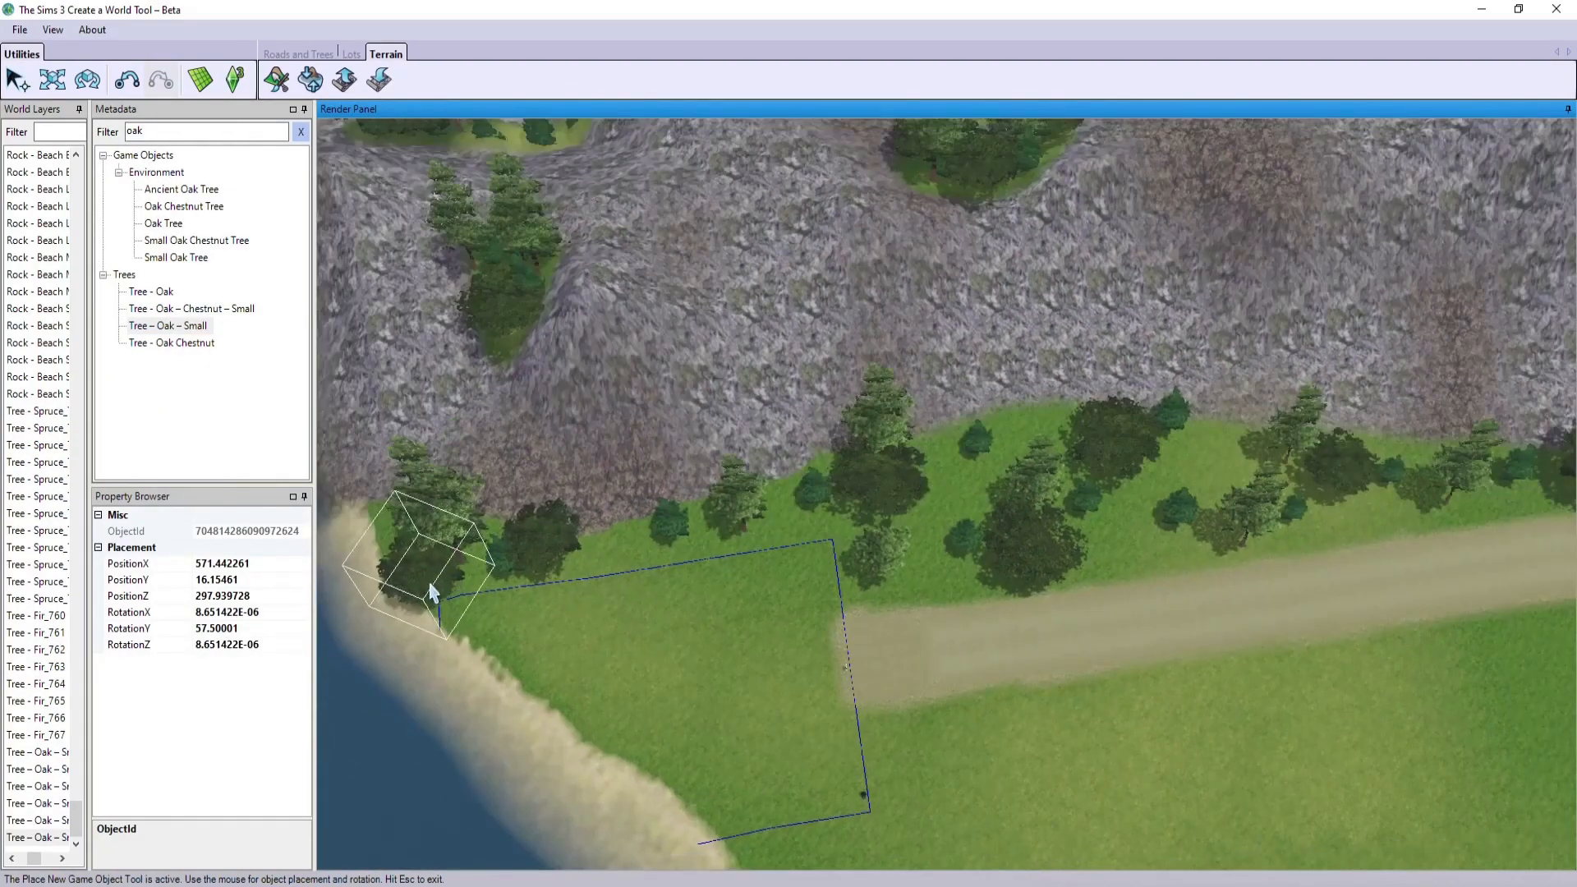
# - Find Tree – Maple - Chinese – Small with the filter "maple" and scatter rotated copies through the cliff-side tree line
pyautogui.moveTo(161, 131); pyautogui.dragTo(123, 132)
pyautogui.write('maple')
pyautogui.click(196, 257)
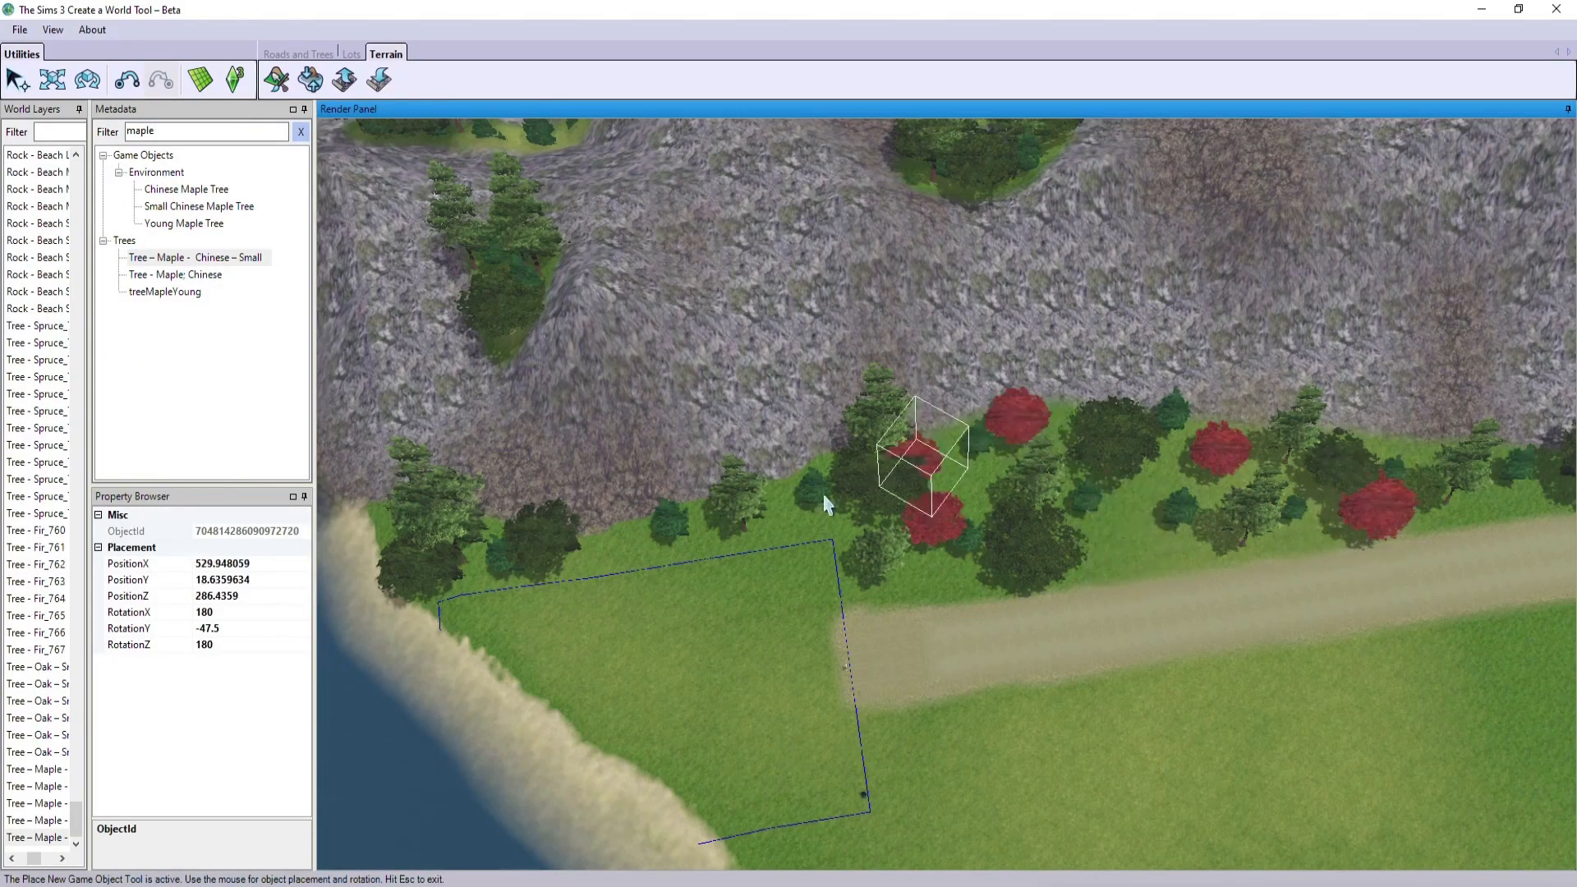
# - Place copies of the full-size Tree - Maple: Chinese at both ends of the cliff-side tree line
pyautogui.click(177, 274)
pyautogui.click(1423, 460)
pyautogui.scroll(-2, 1423, 460)
pyautogui.moveTo(1423, 460); pyautogui.dragTo(809, 580, button='middle')
pyautogui.click(398, 536)
pyautogui.press('Escape')
pyautogui.scroll(2, 855, 600)
# - Fill the gaps in the tree line with Tree – Spruce – Small and Tree – Fir – Small, using the filters "spruce" and "fir"
pyautogui.moveTo(169, 132); pyautogui.dragTo(105, 138)
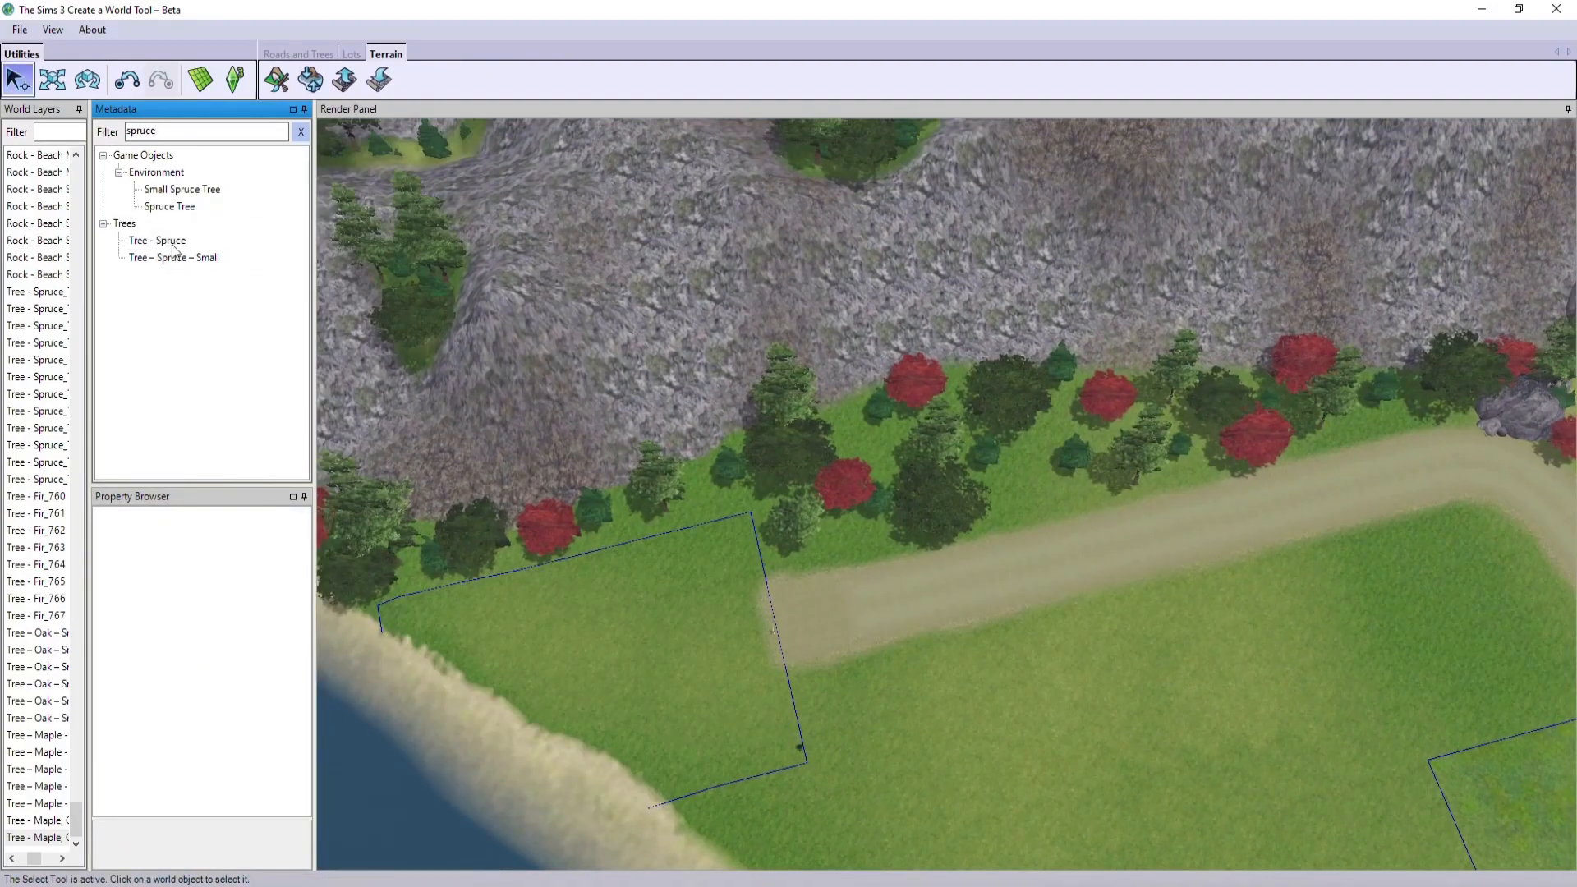
pyautogui.click(174, 256)
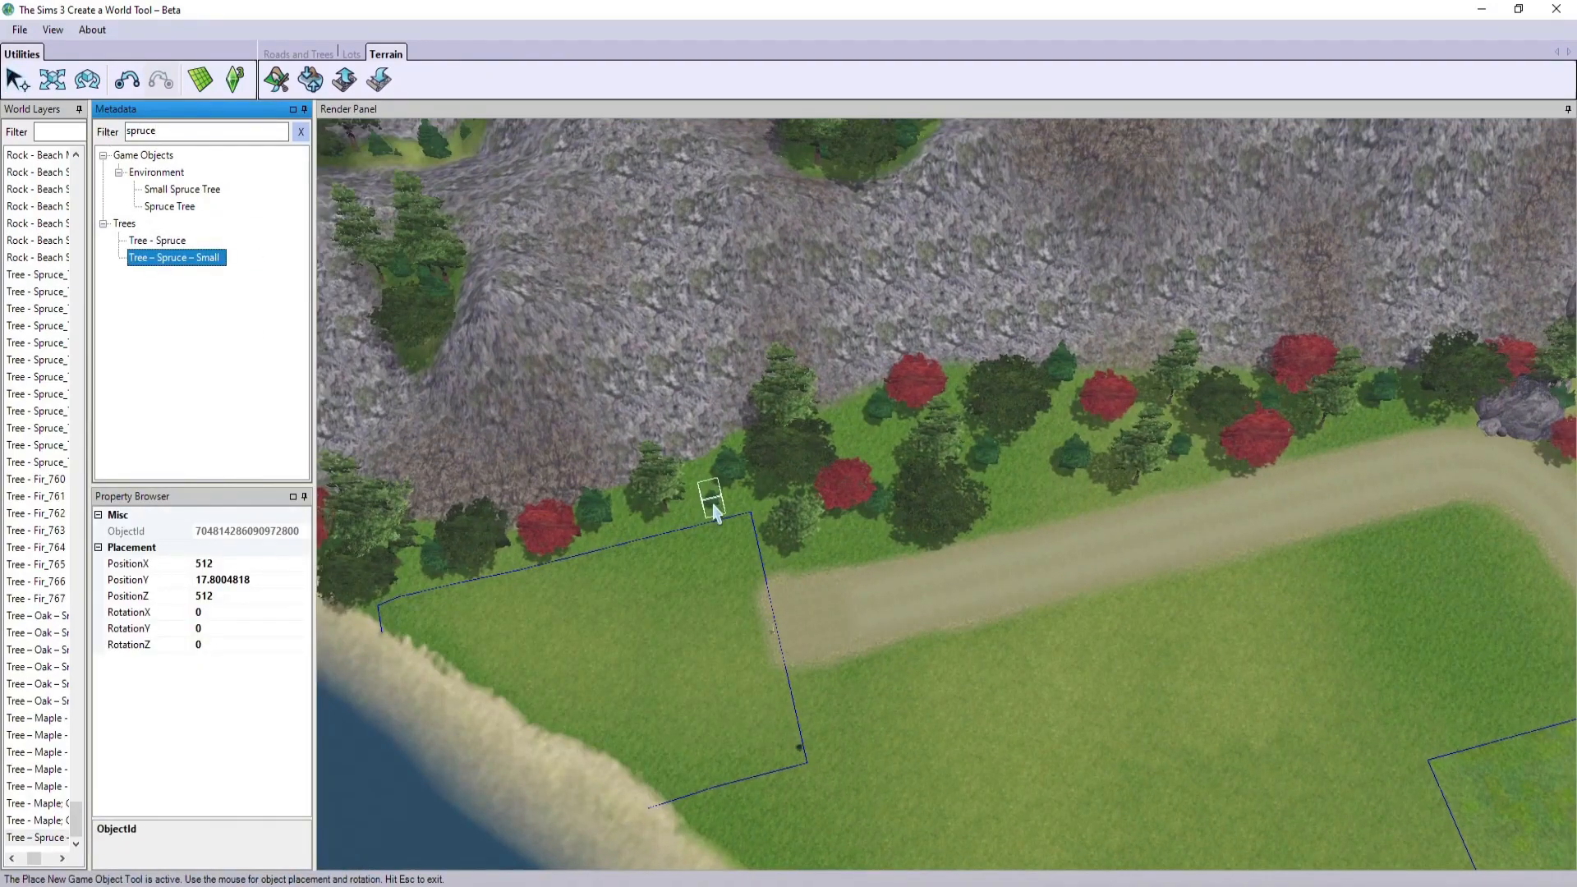
pyautogui.click(645, 503)
pyautogui.press('Escape')
pyautogui.click(181, 379)
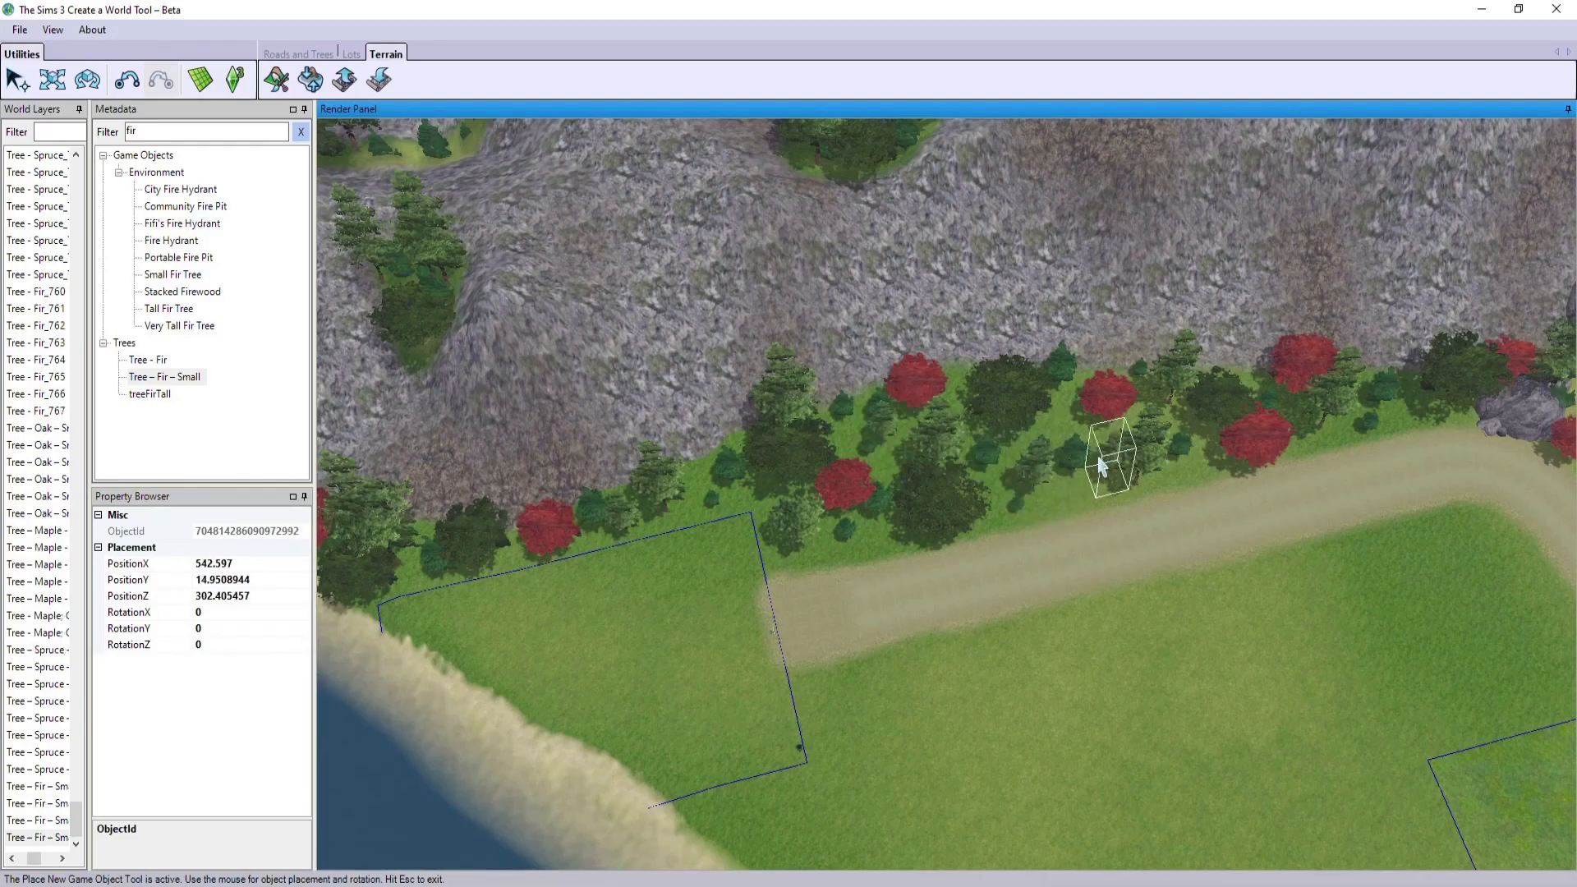
pyautogui.press('Escape')
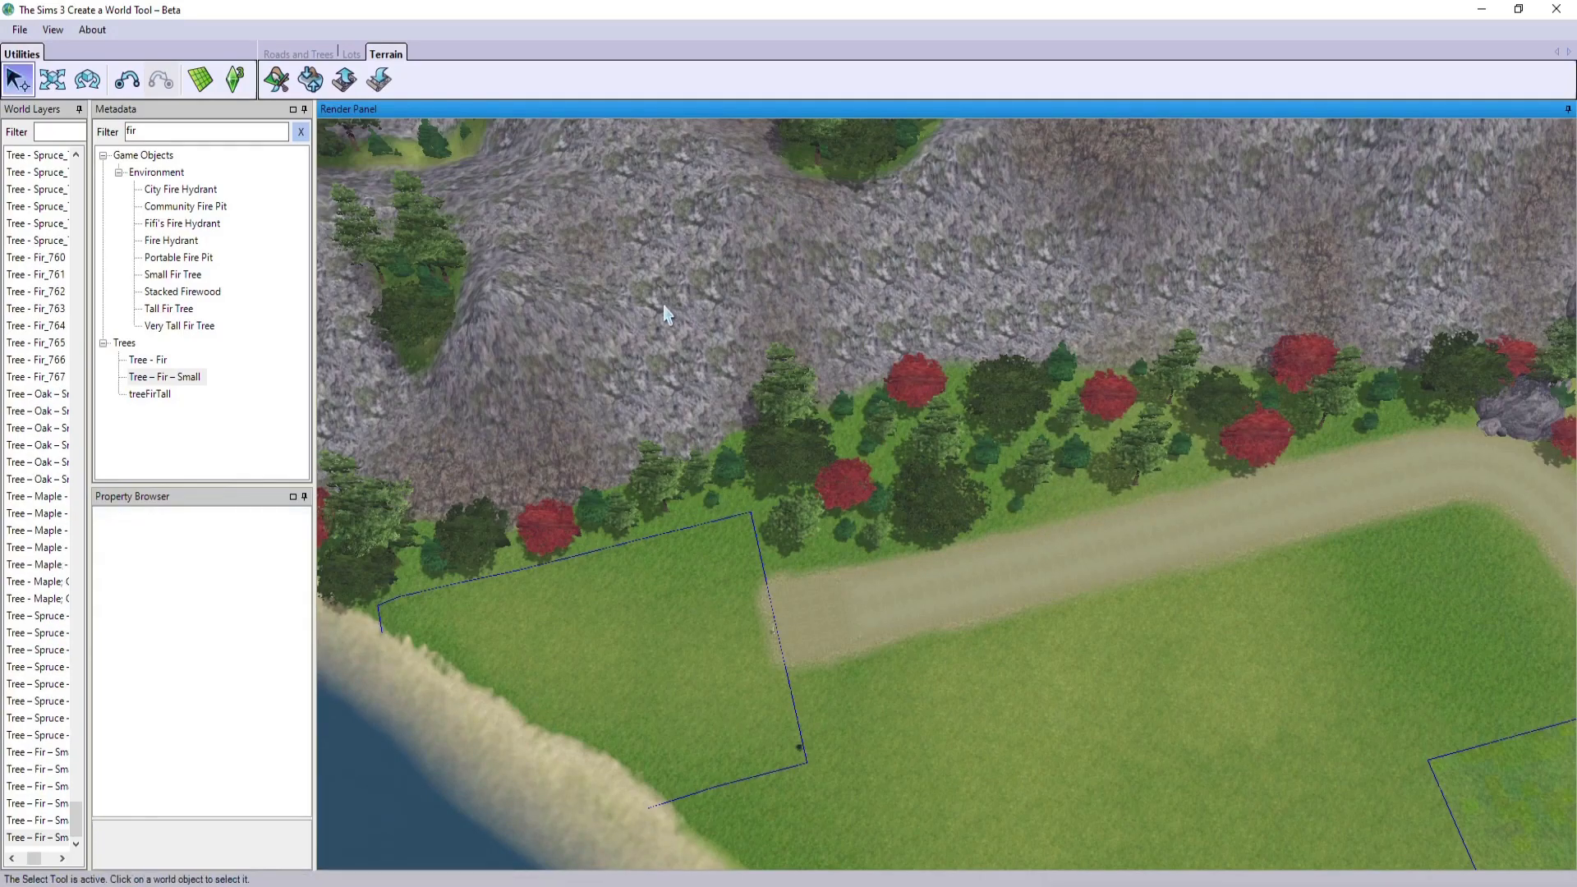
# - Paint terrain Layer9 over the grass beneath the new tree line with opacity 13, reducing the circle brush to size 15
pyautogui.moveTo(665, 307)
pyautogui.mouseDown(button='right')
pyautogui.moveTo(679, 299)
pyautogui.moveTo(661, 316)
pyautogui.mouseUp(button='right')
pyautogui.click(278, 83)
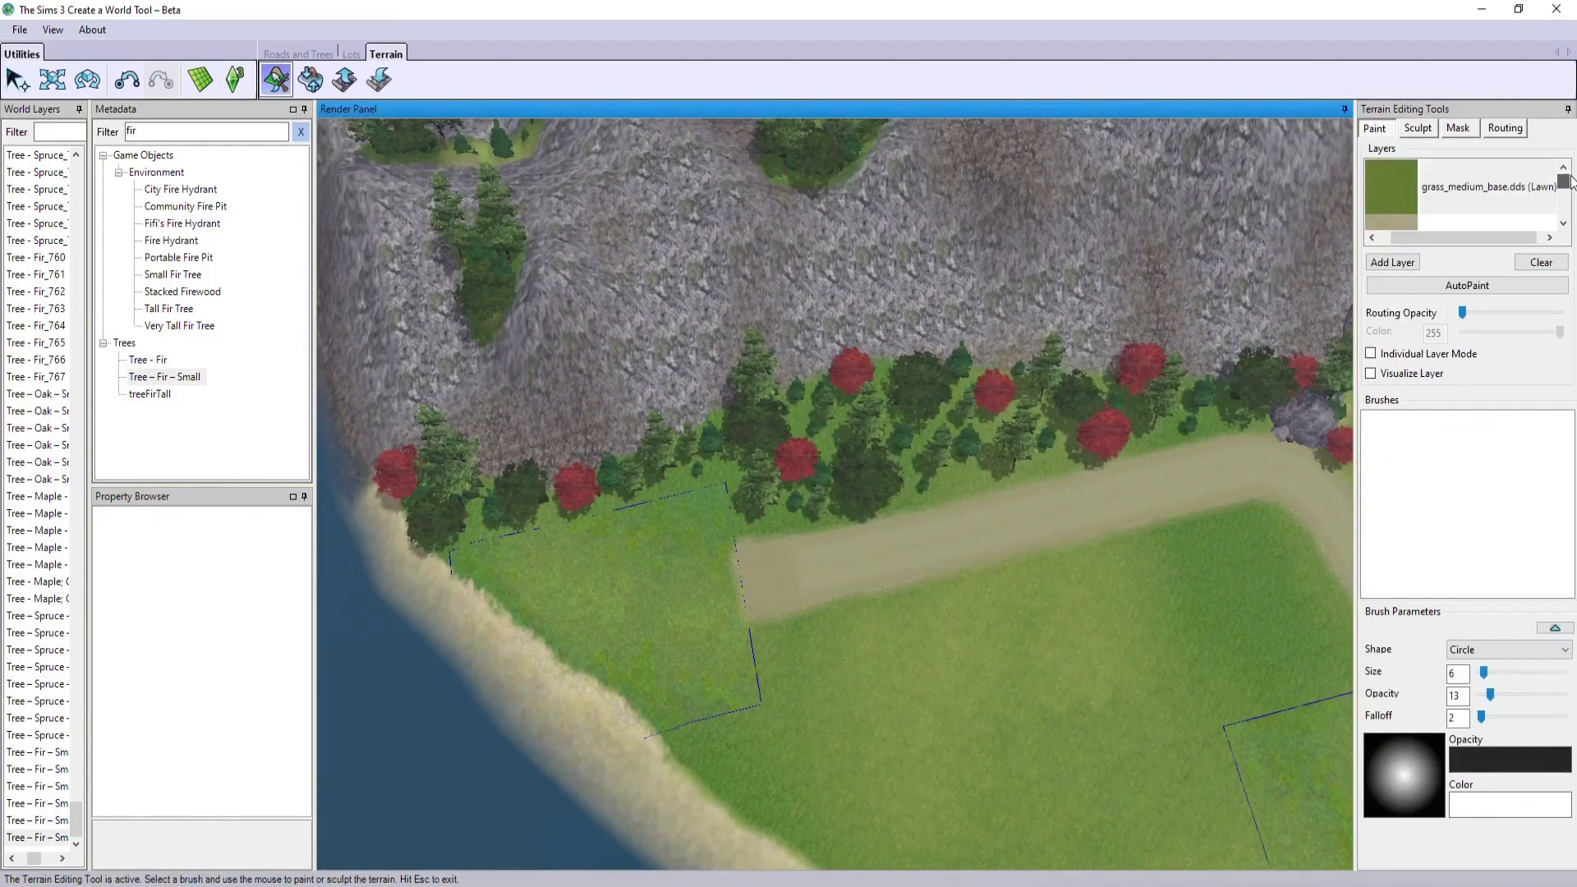
pyautogui.moveTo(1571, 203); pyautogui.dragTo(1568, 428)
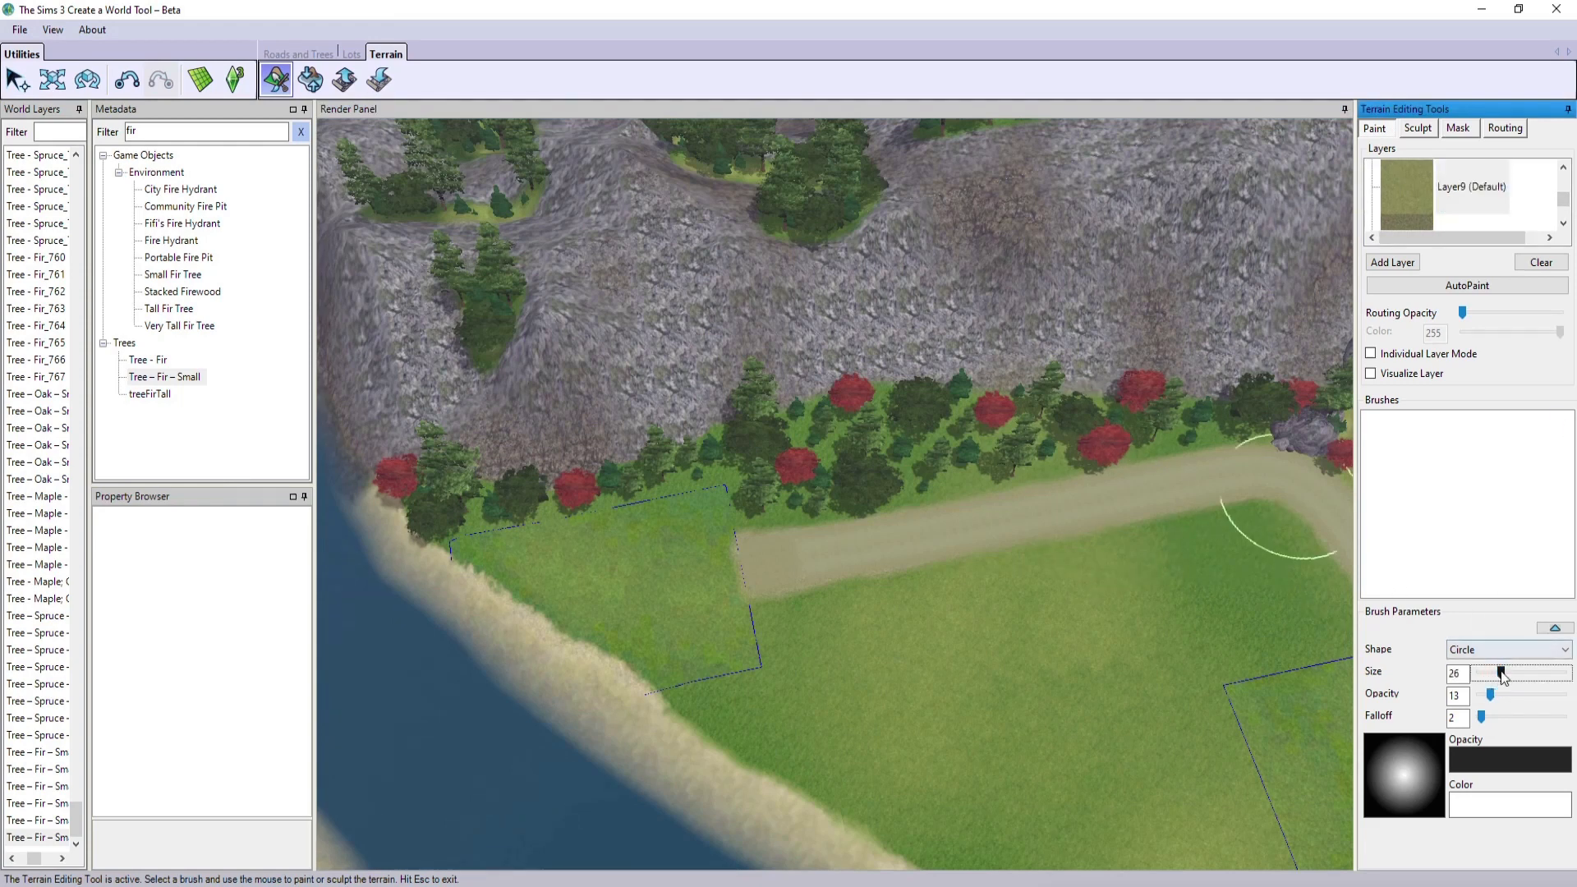
pyautogui.moveTo(1502, 674); pyautogui.dragTo(1507, 674)
pyautogui.moveTo(962, 570); pyautogui.dragTo(1087, 641, button='middle')
pyautogui.scroll(5, 1090, 493)
pyautogui.moveTo(1089, 493); pyautogui.dragTo(1275, 615, button='middle')
pyautogui.moveTo(1507, 673); pyautogui.dragTo(1491, 673)
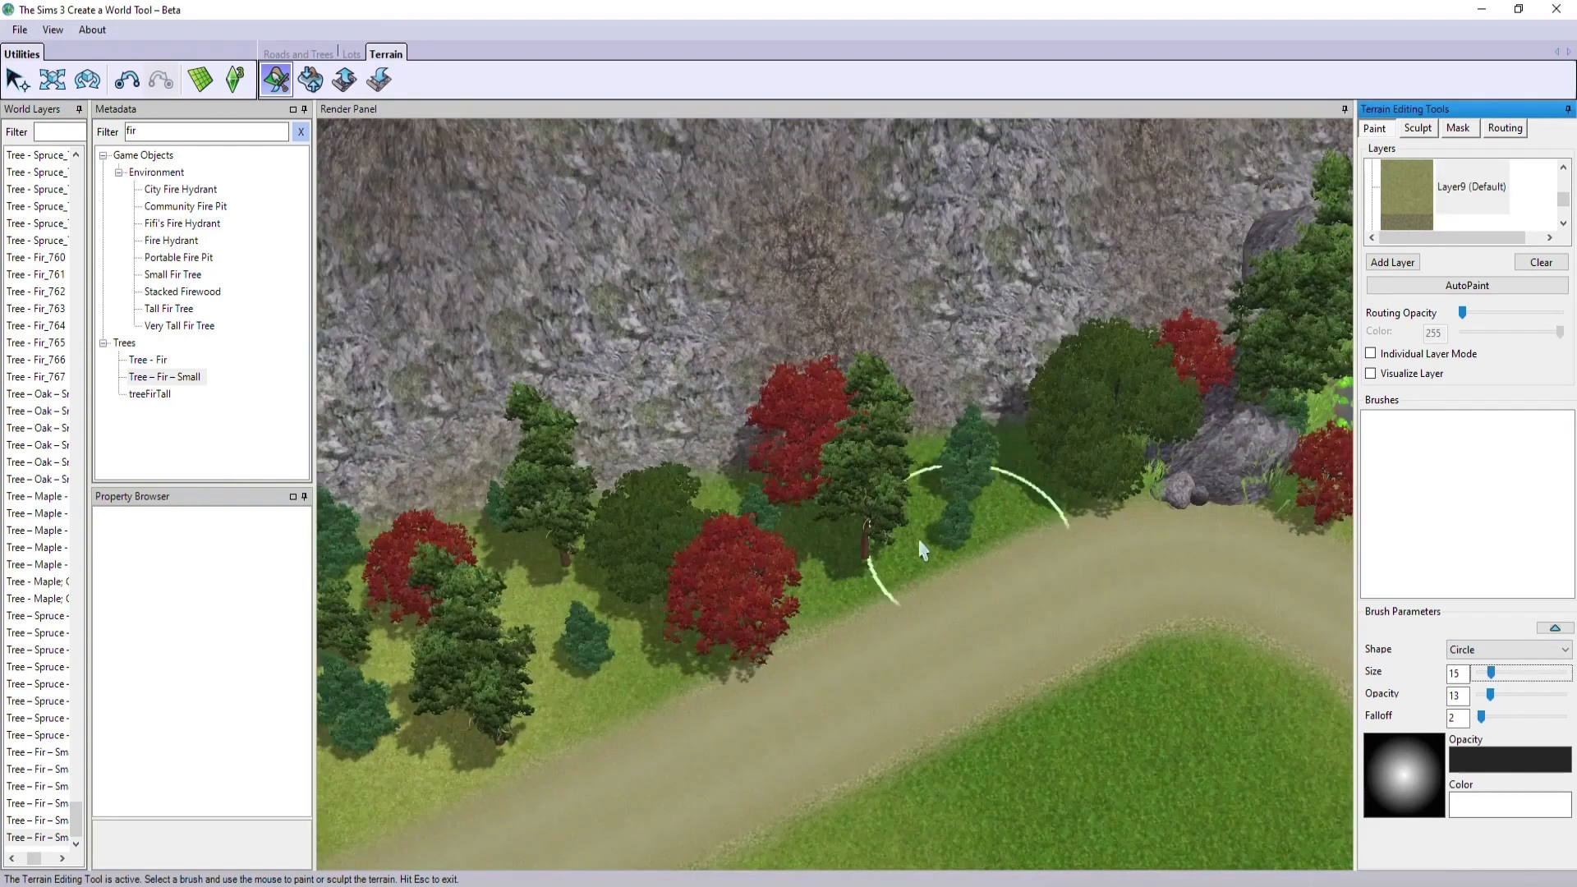
pyautogui.scroll(-5, 1019, 472)
pyautogui.moveTo(1019, 472); pyautogui.dragTo(524, 677, button='right')
pyautogui.moveTo(526, 679); pyautogui.dragTo(604, 646, button='middle')
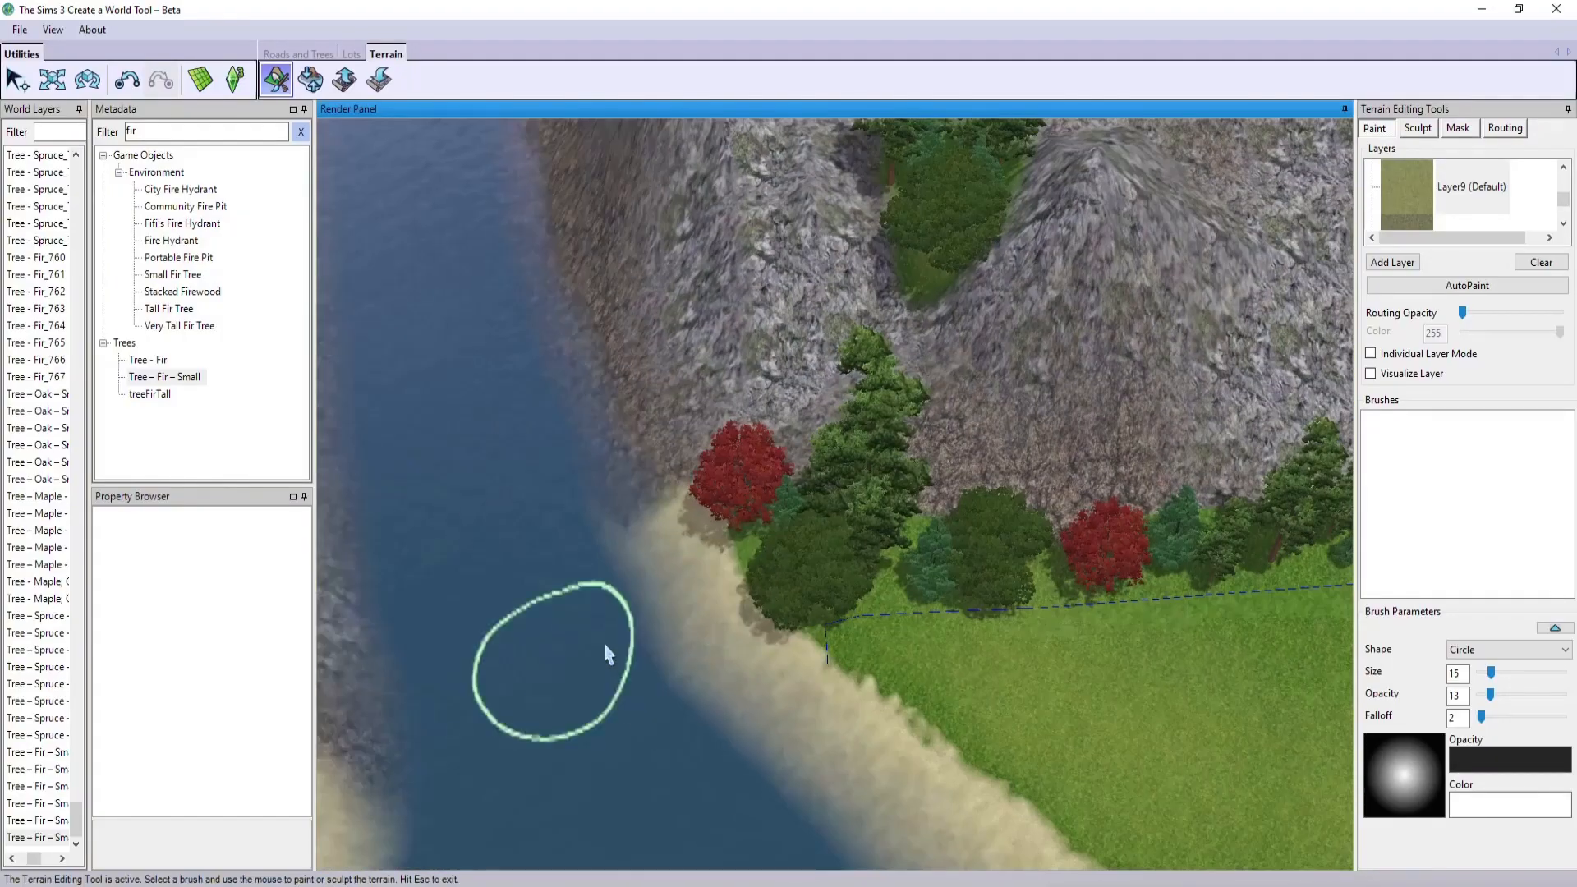
pyautogui.press('d')
pyautogui.press('d')
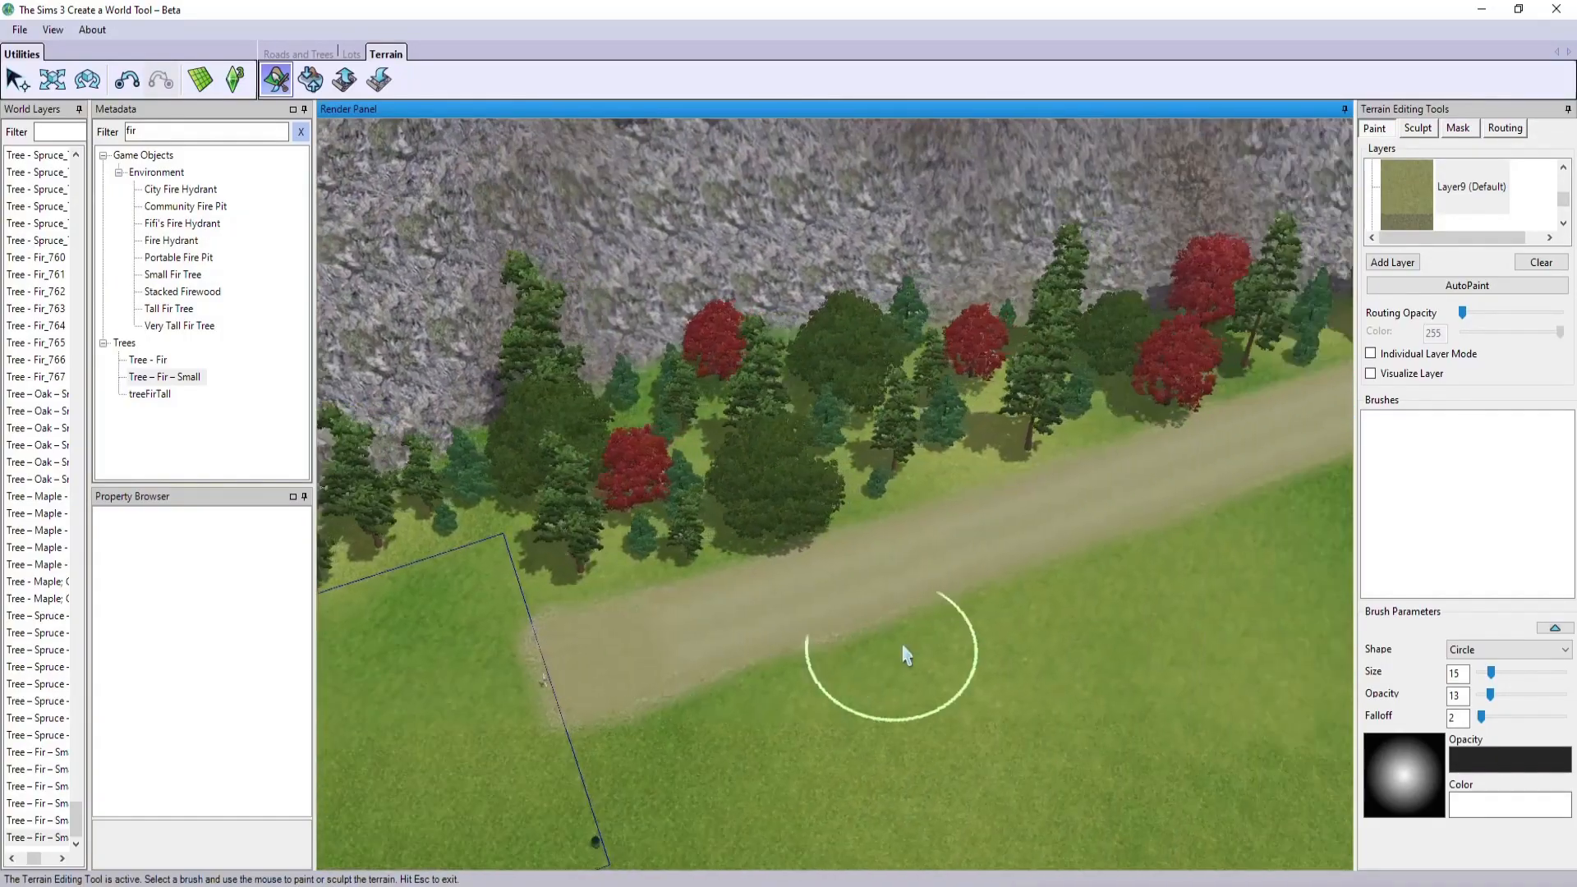
# - Switch to the Dirt layer and paint around the boulder and bulrushes at the path's bend with brush size 5 and opacity 13
pyautogui.click(1422, 188)
pyautogui.moveTo(1204, 608); pyautogui.dragTo(1145, 613, button='middle')
pyautogui.press('d')
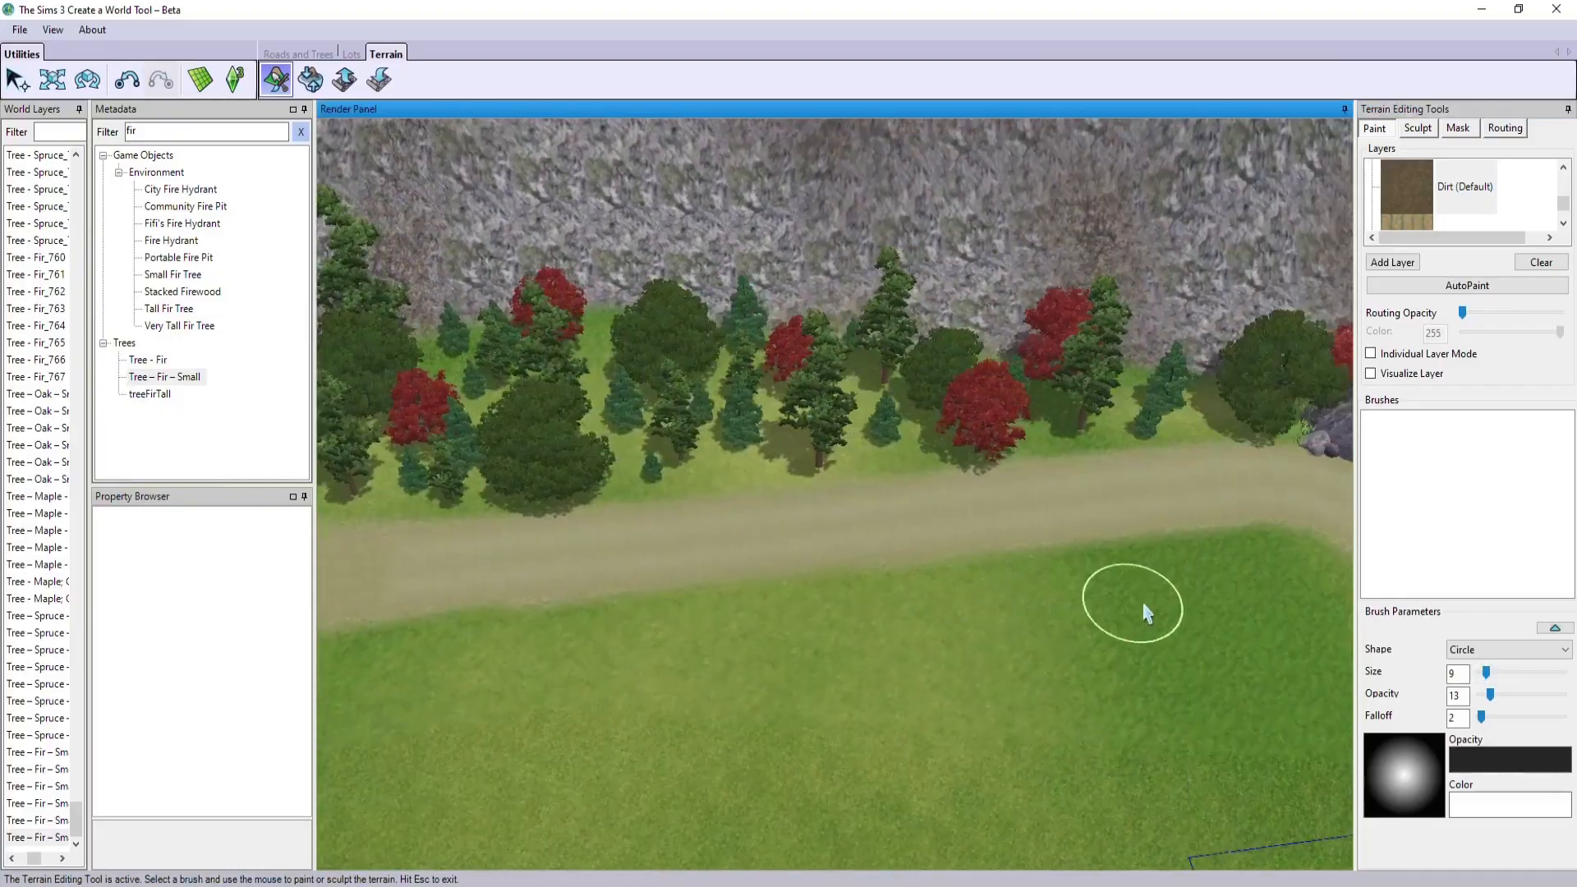
pyautogui.scroll(5, 1162, 608)
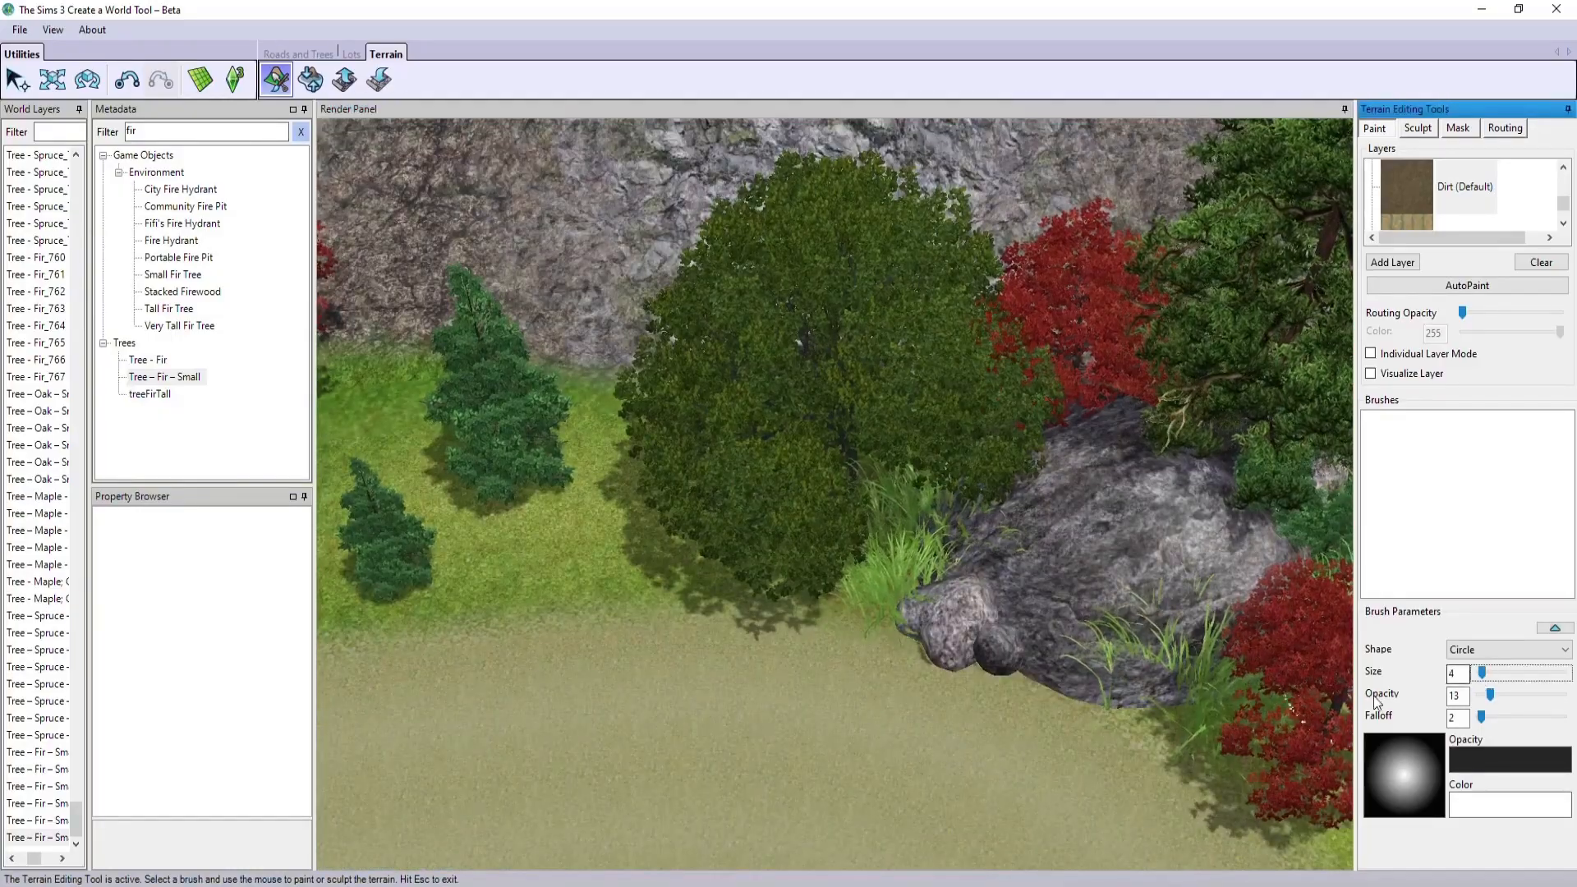
pyautogui.moveTo(1487, 672); pyautogui.dragTo(1483, 673)
pyautogui.scroll(-3, 1279, 625)
pyautogui.press('d')
pyautogui.moveTo(1279, 575); pyautogui.dragTo(1097, 472, button='middle')
pyautogui.scroll(3, 1097, 472)
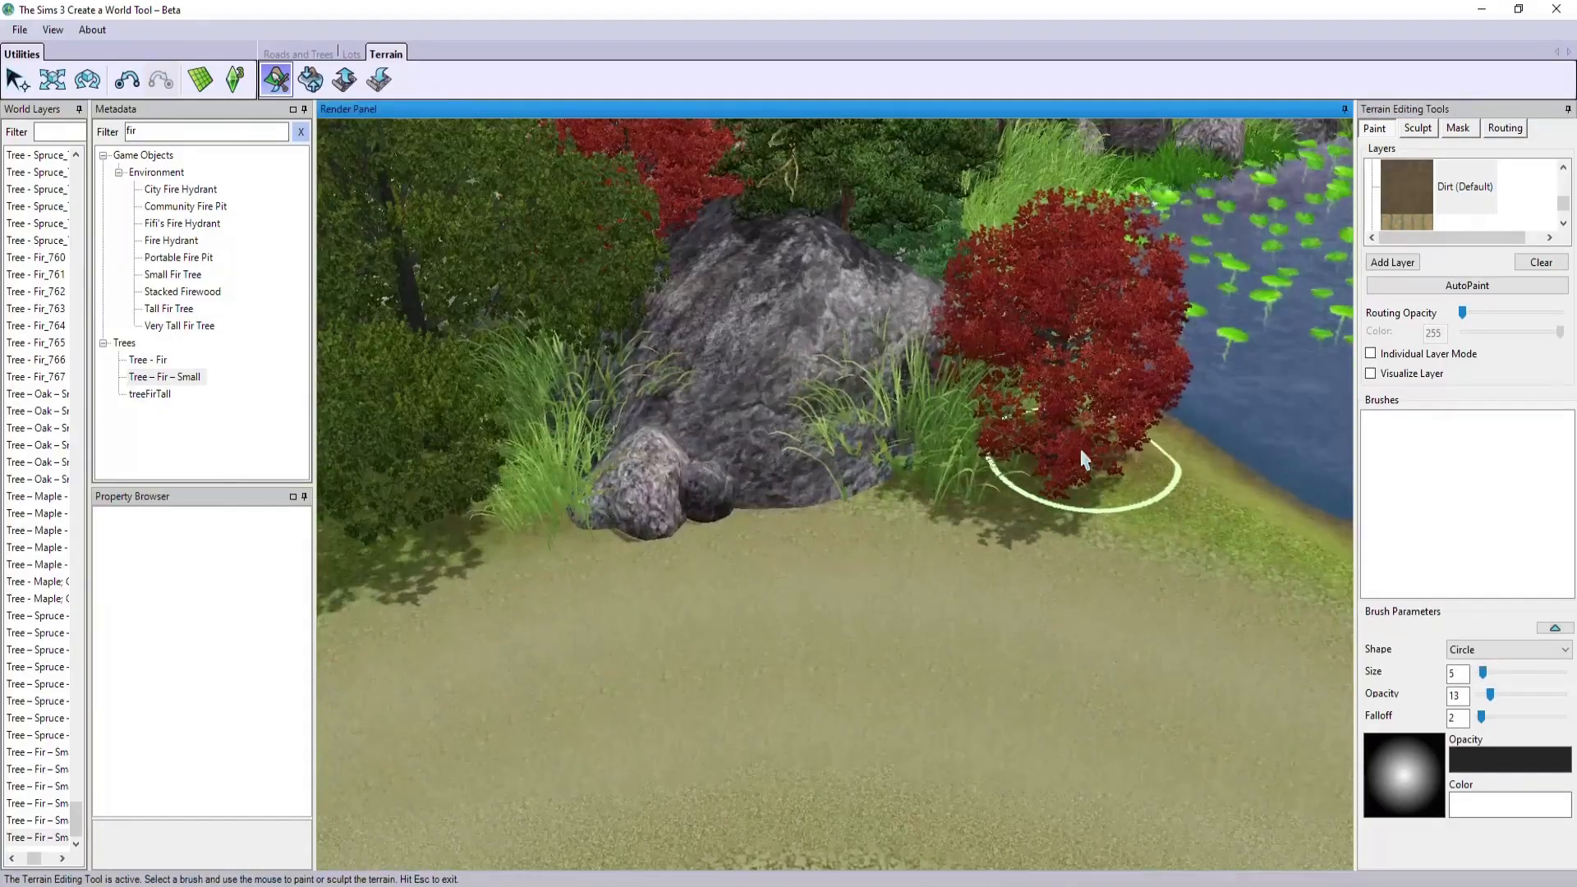
# - Paint Dirt on the shaded ground behind the boulder and its bulrushes, up to the cliff's foot
pyautogui.scroll(5, 830, 478)
pyautogui.scroll(2, 1000, 567)
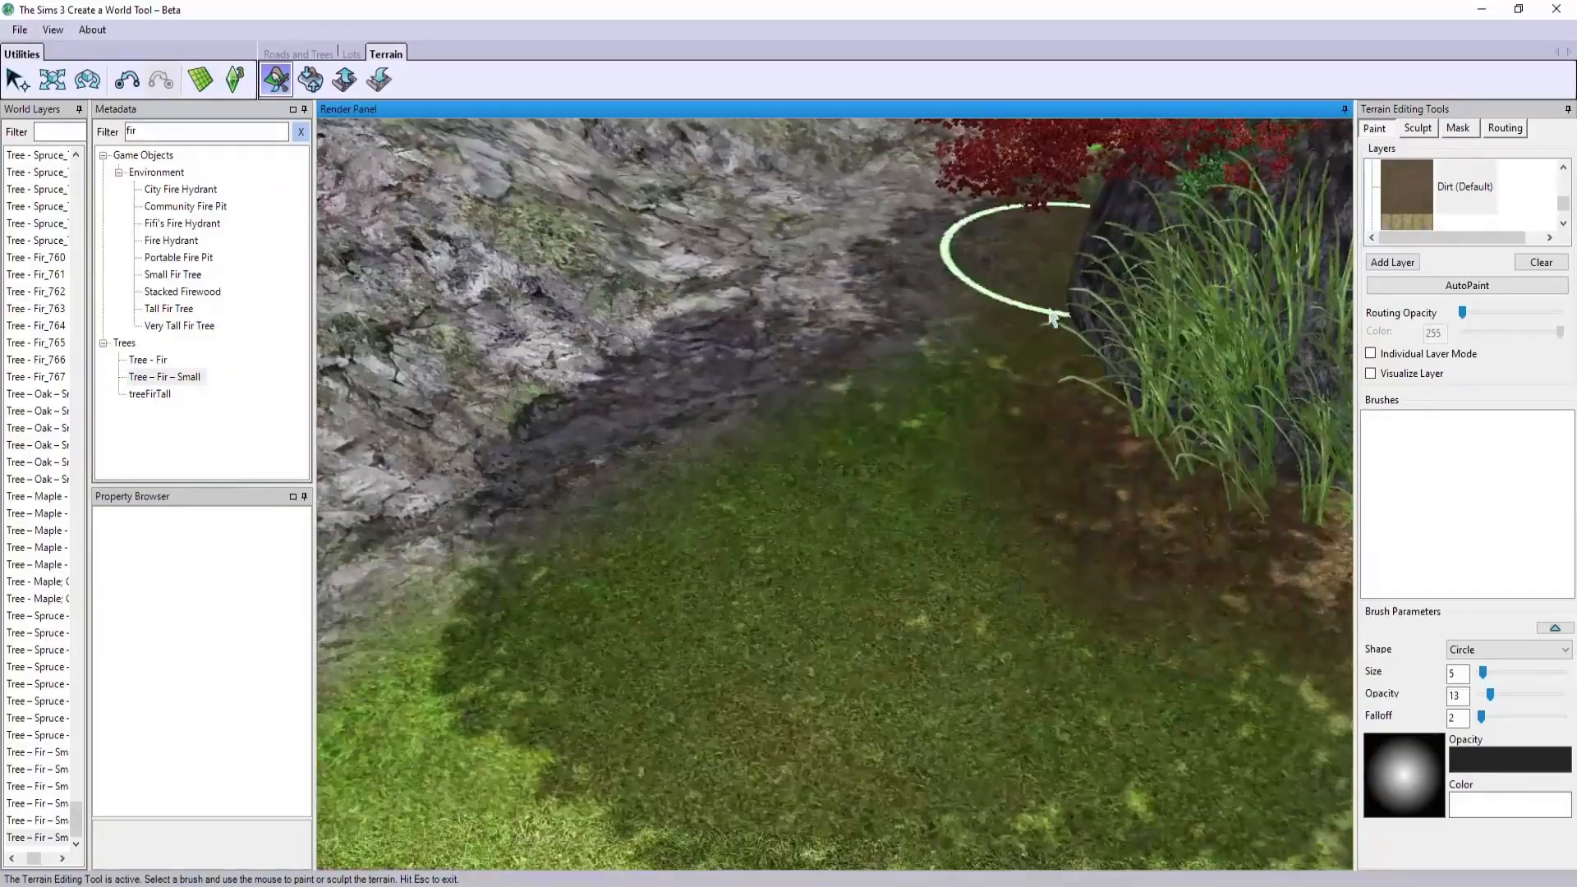
pyautogui.moveTo(1056, 317); pyautogui.dragTo(854, 526)
pyautogui.scroll(-6, 1081, 530)
pyautogui.moveTo(1081, 530); pyautogui.dragTo(917, 610, button='middle')
# - Dab Dirt beneath the trunks of the mixed trees lining the path, from the boulder to the lot's corner
pyautogui.scroll(3, 917, 610)
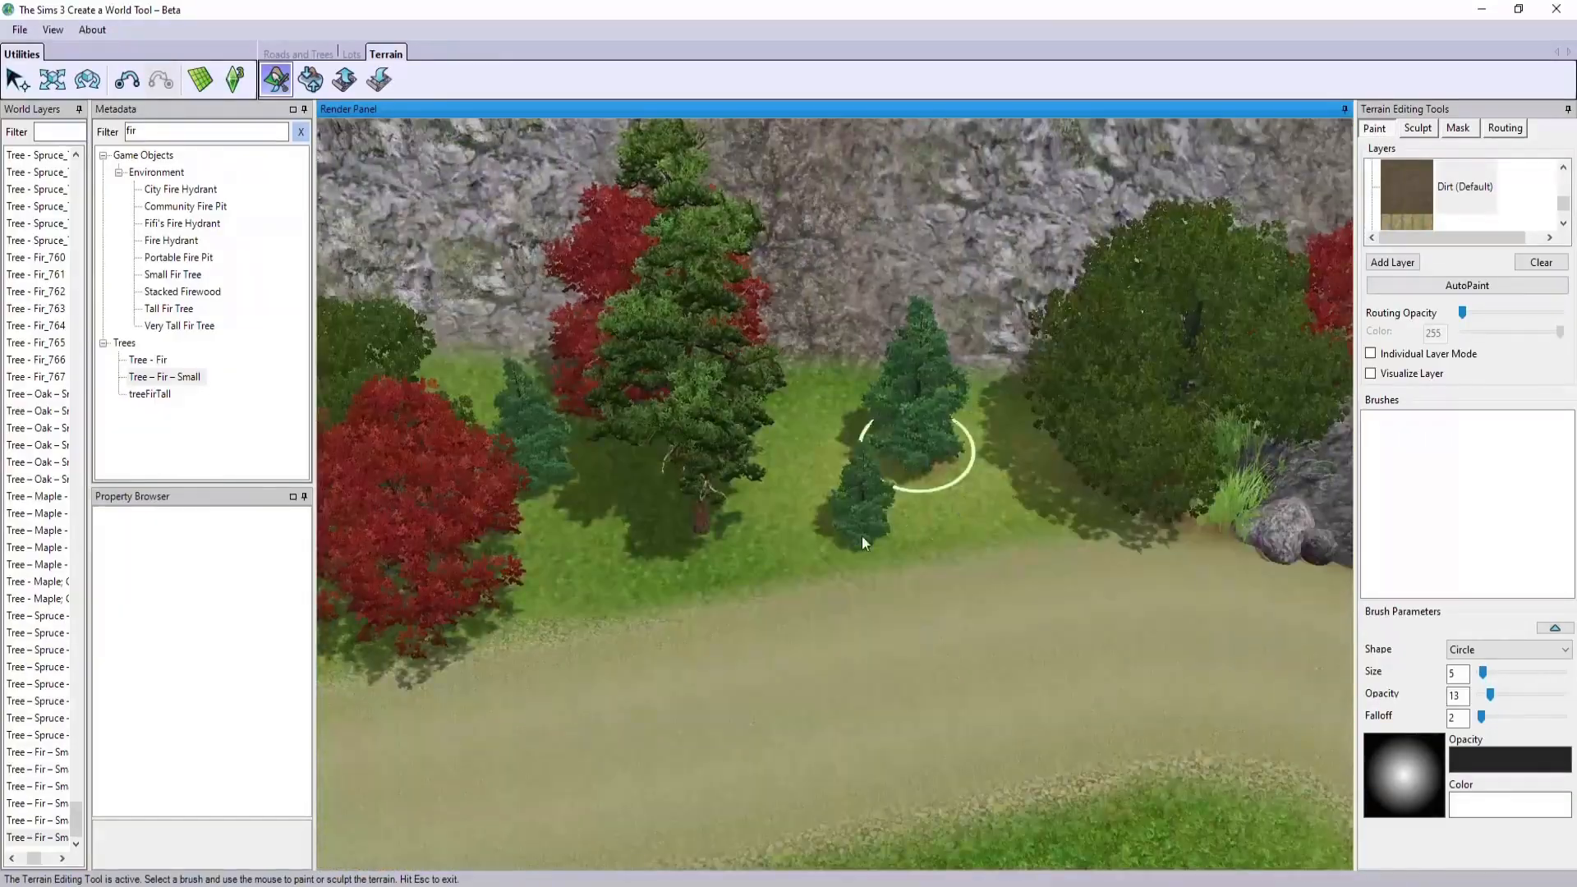
pyautogui.press('a')
pyautogui.scroll(3, 667, 539)
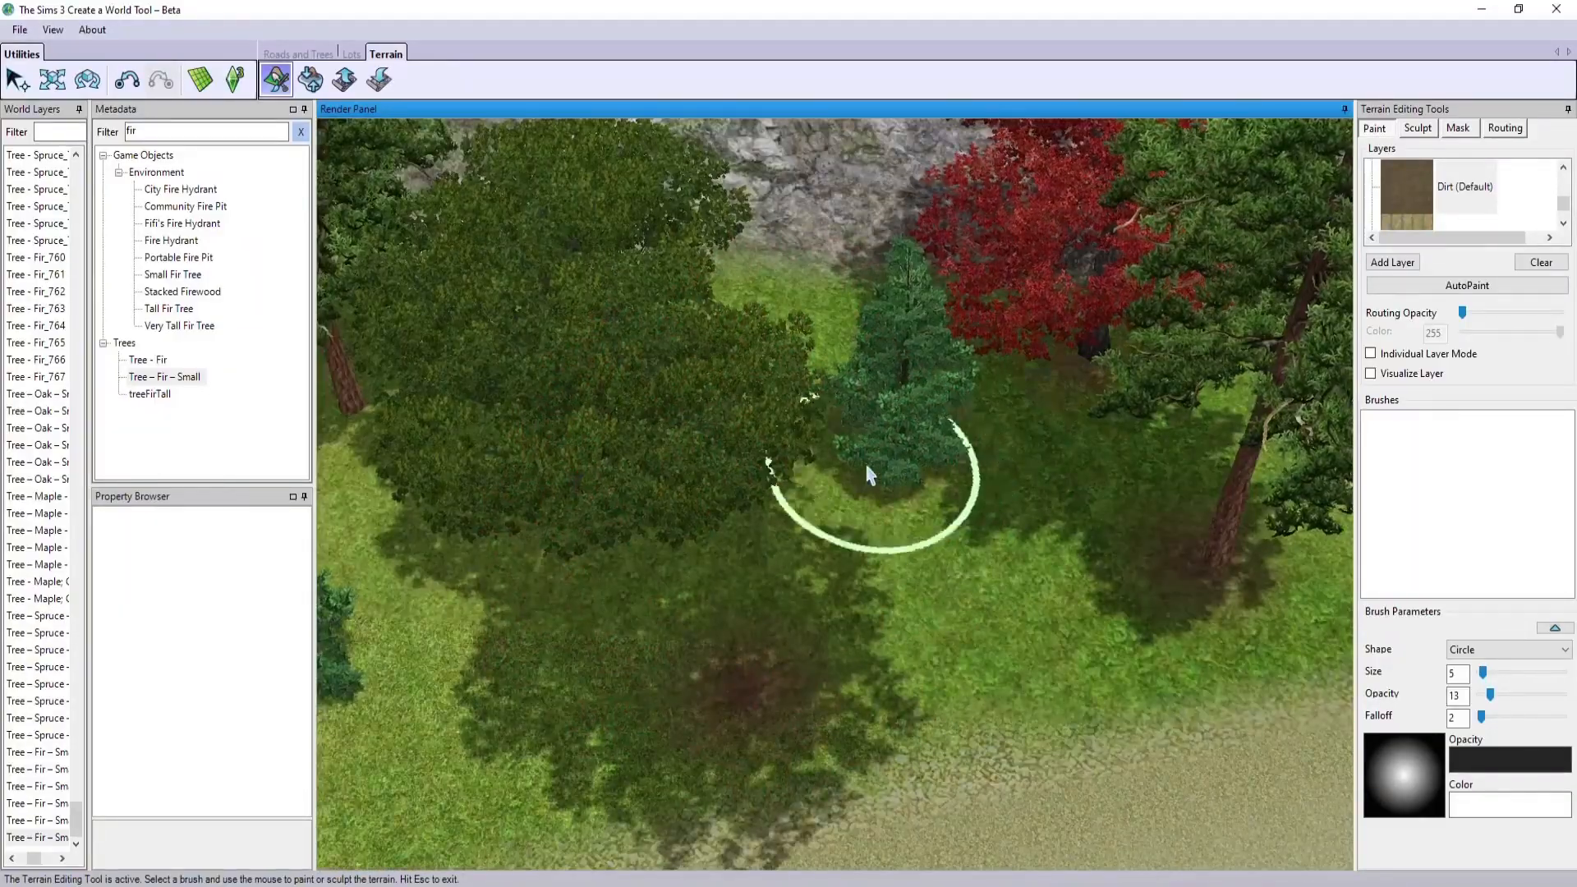
pyautogui.moveTo(867, 467); pyautogui.dragTo(1241, 335, button='right')
pyautogui.scroll(-2, 1140, 412)
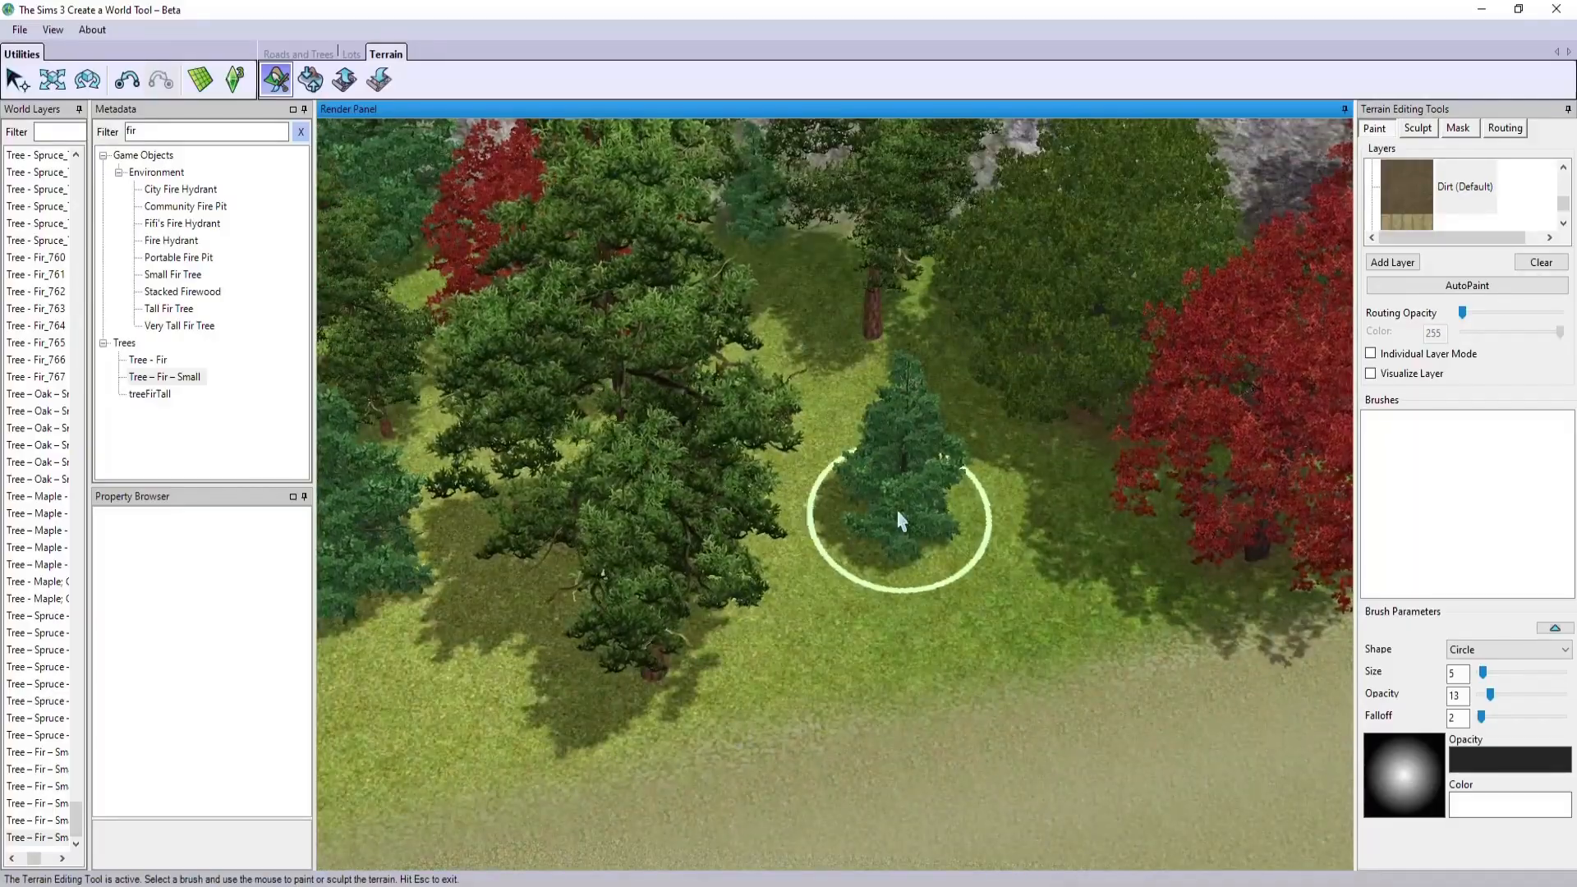
pyautogui.scroll(-4, 899, 512)
pyautogui.moveTo(877, 368)
pyautogui.mouseDown(button='right')
pyautogui.moveTo(893, 491)
pyautogui.moveTo(646, 492)
pyautogui.moveTo(739, 380)
pyautogui.mouseUp(button='right')
pyautogui.scroll(4, 920, 477)
pyautogui.moveTo(604, 488)
pyautogui.mouseDown(button='right')
pyautogui.moveTo(603, 606)
pyautogui.moveTo(710, 452)
pyautogui.moveTo(639, 461)
pyautogui.mouseUp(button='right')
pyautogui.moveTo(723, 538)
pyautogui.mouseDown(button='right')
pyautogui.moveTo(752, 411)
pyautogui.moveTo(949, 423)
pyautogui.mouseUp(button='right')
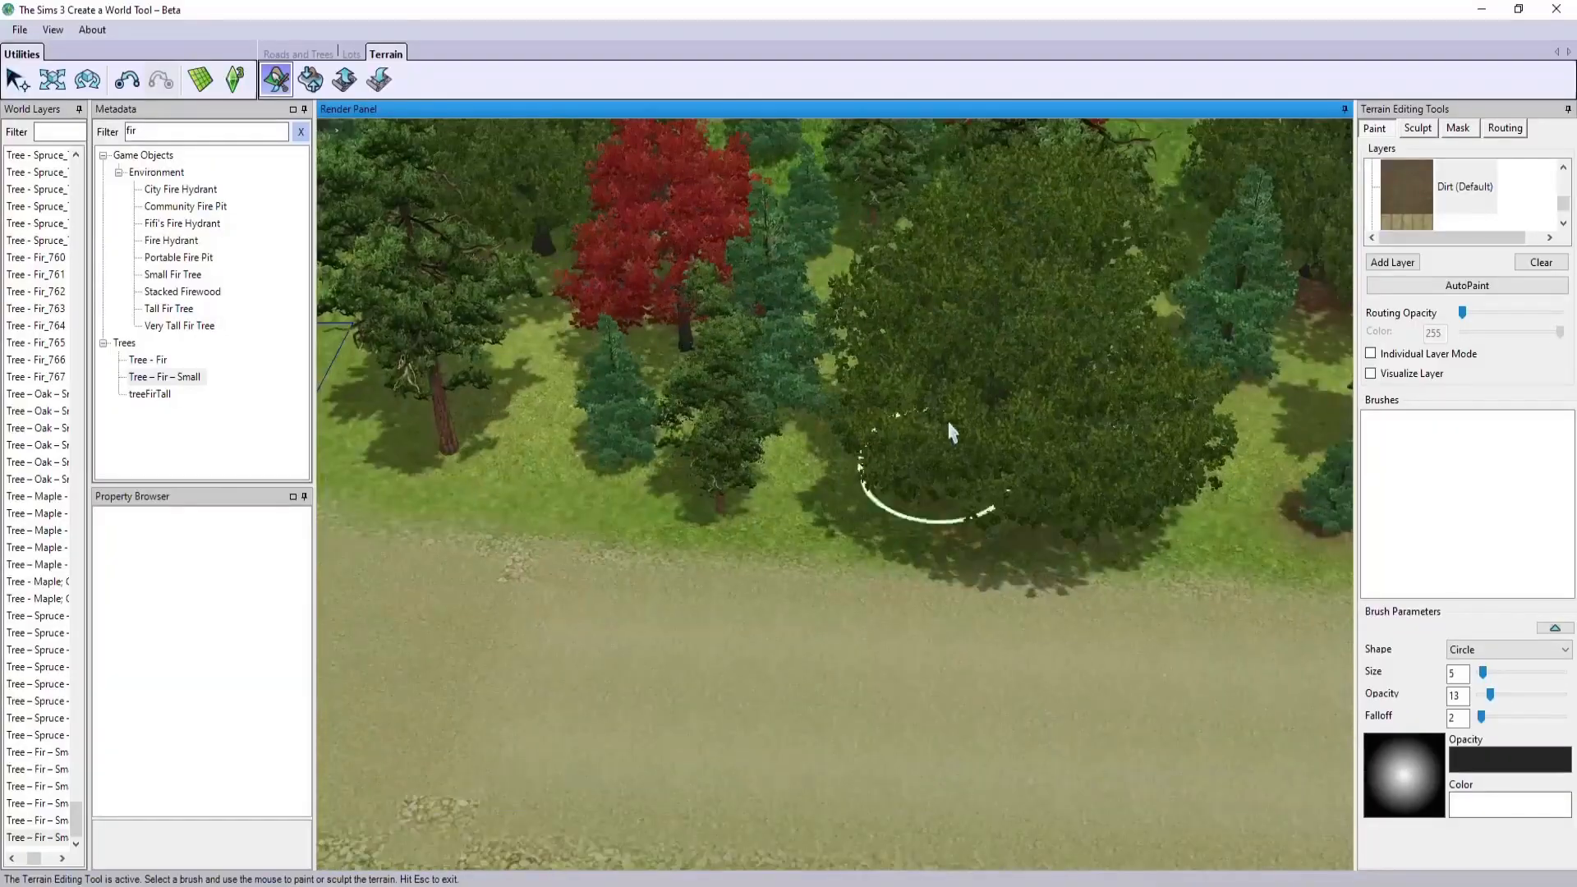
pyautogui.scroll(2, 1035, 497)
pyautogui.moveTo(1068, 436); pyautogui.dragTo(948, 448, button='right')
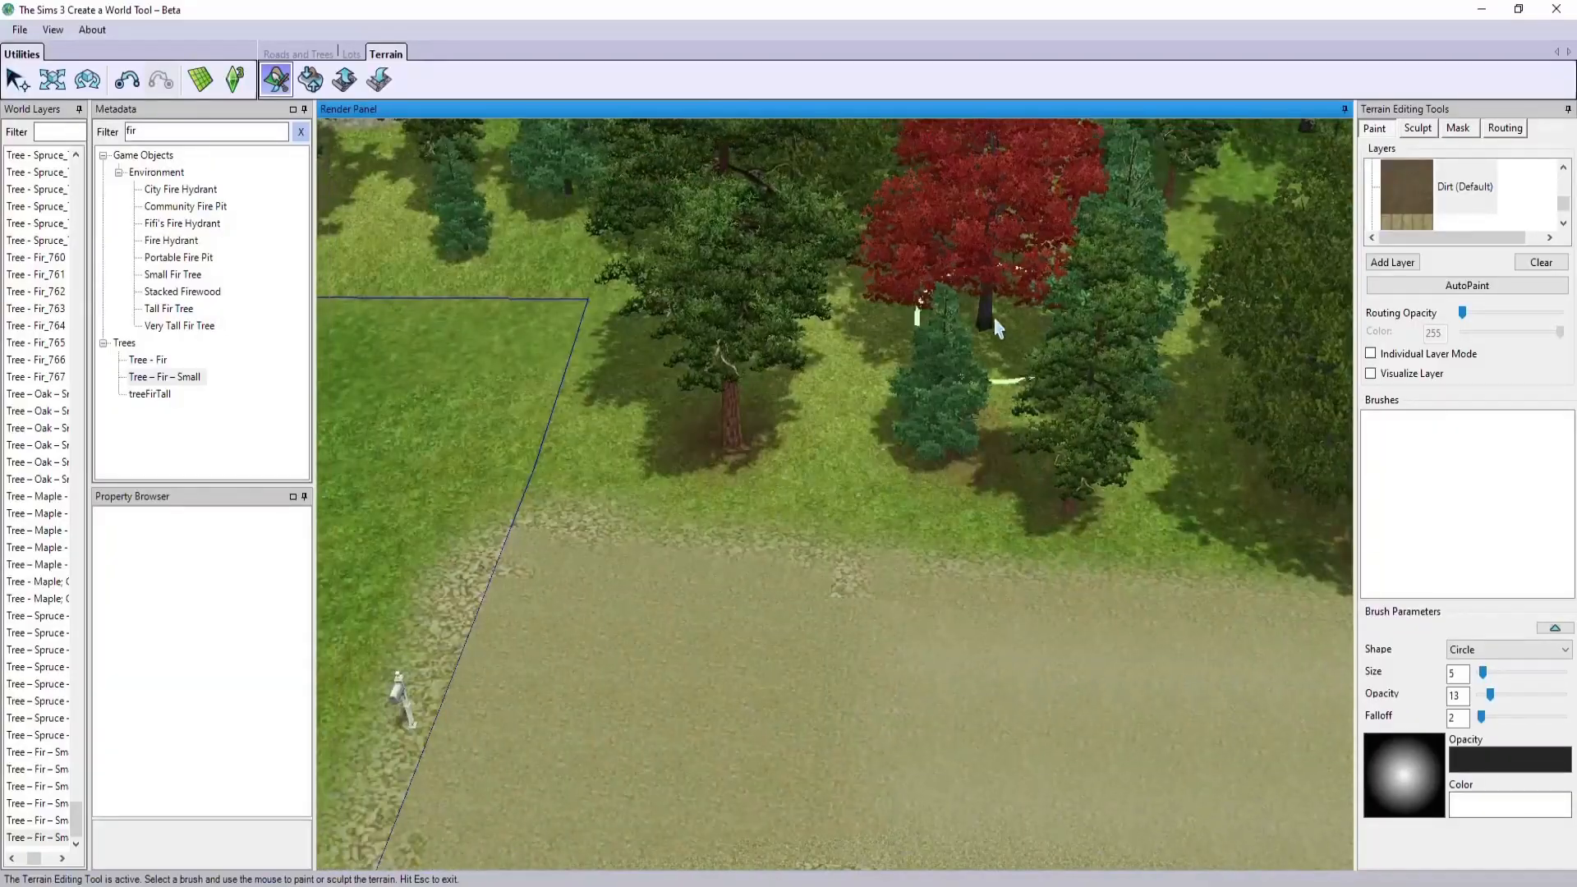
# - Continue dabbing Dirt under the trees behind the lot, along the cliff's foot to the sandy shore
pyautogui.moveTo(994, 320); pyautogui.dragTo(957, 558, button='right')
pyautogui.moveTo(1198, 381); pyautogui.dragTo(1032, 490, button='right')
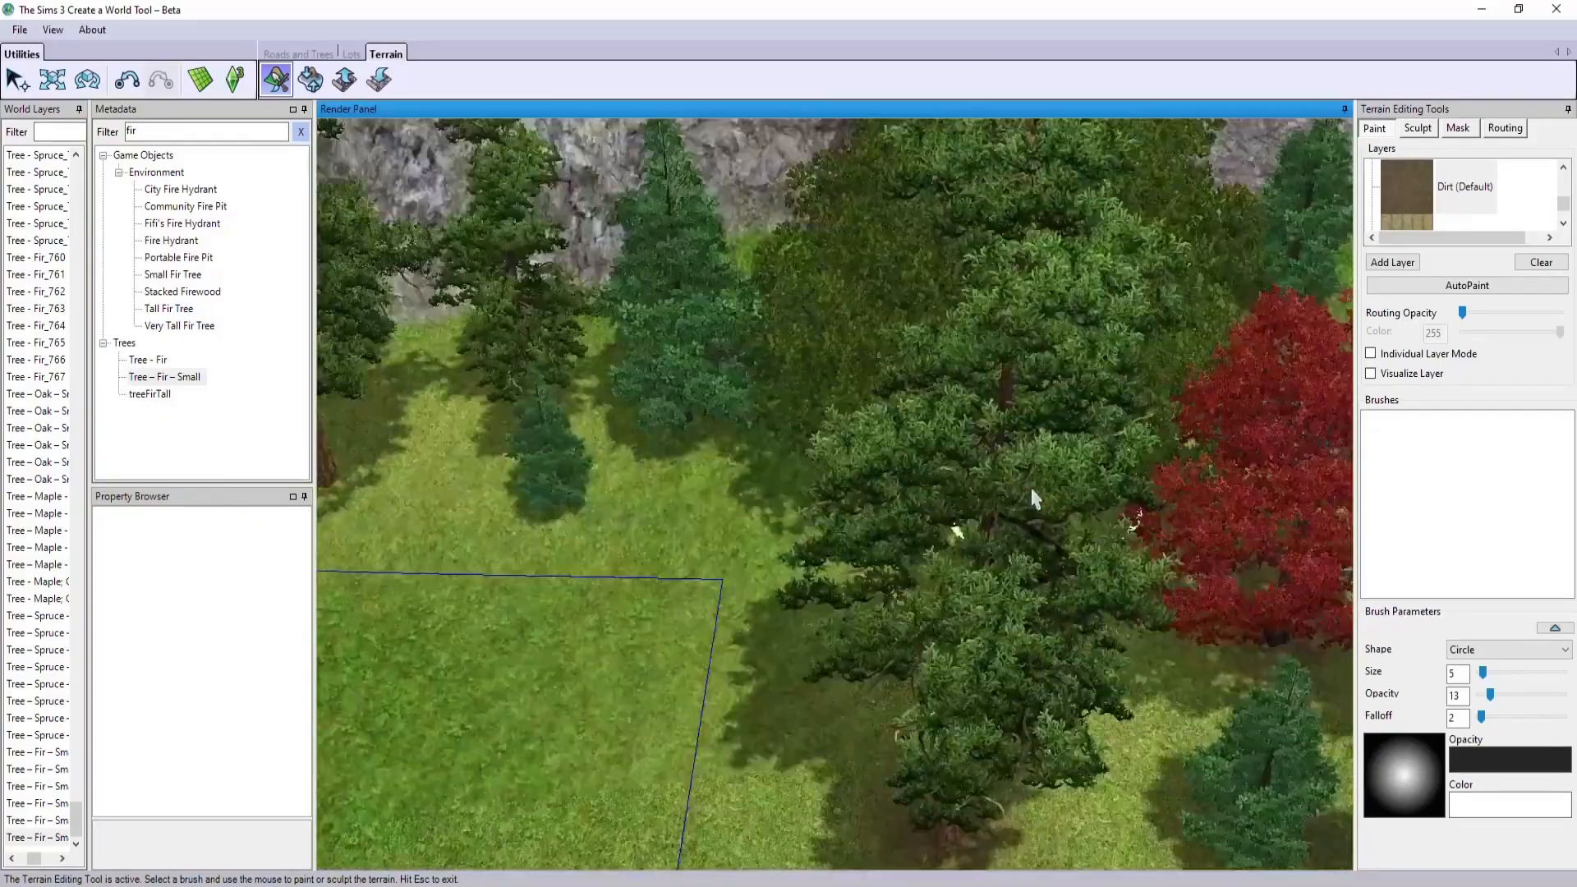
pyautogui.scroll(2, 1032, 491)
pyautogui.moveTo(891, 374); pyautogui.dragTo(895, 526, button='right')
pyautogui.scroll(-1, 924, 407)
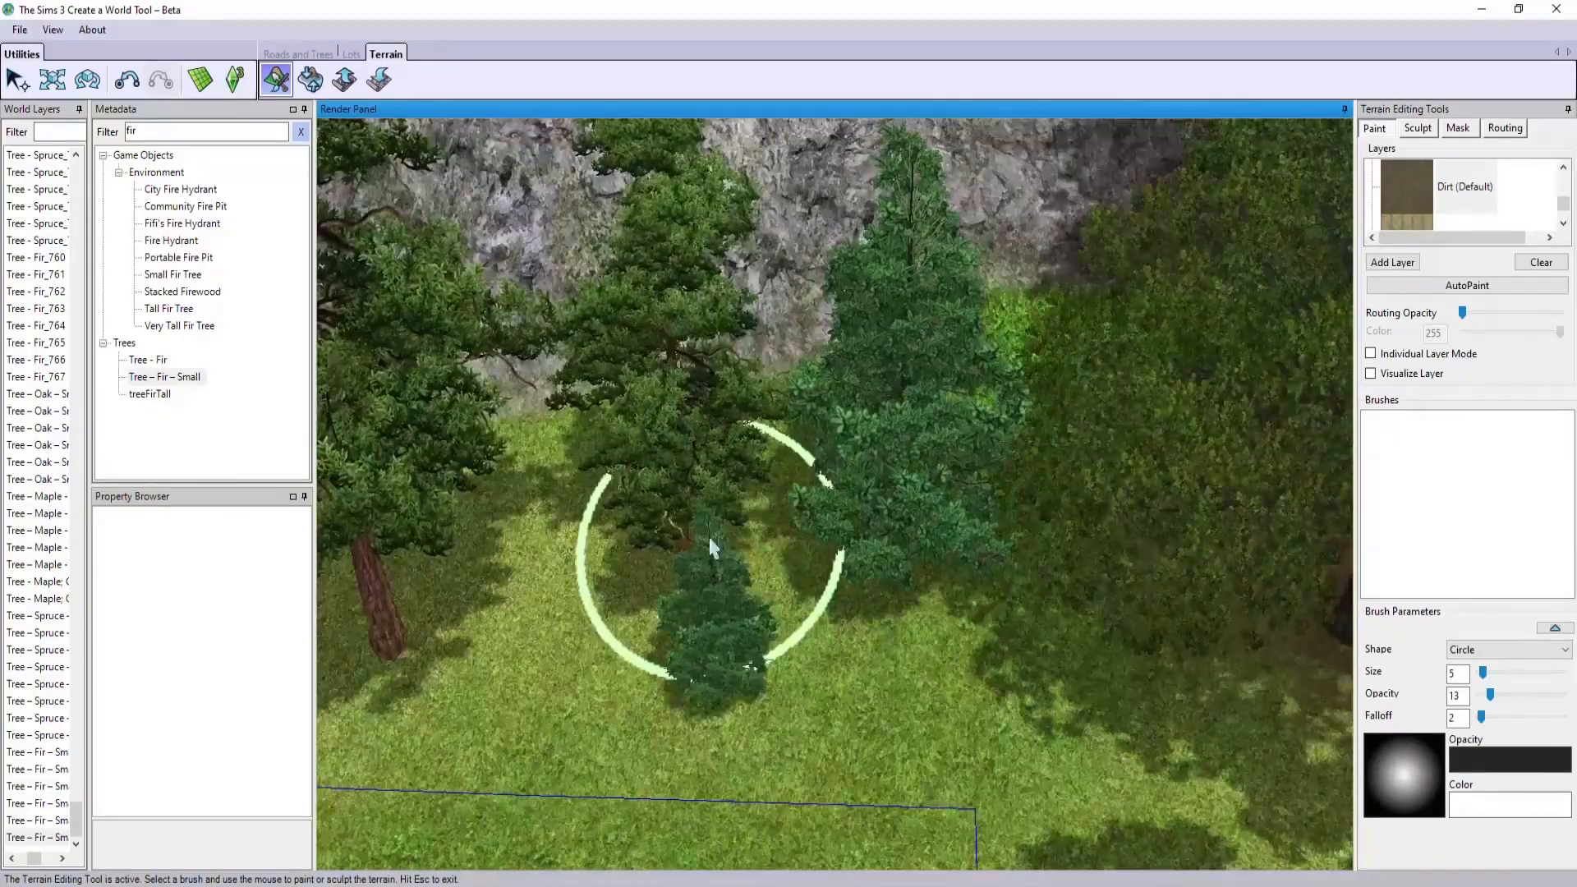
pyautogui.moveTo(398, 655); pyautogui.dragTo(972, 608, button='right')
pyautogui.scroll(-2, 810, 609)
pyautogui.moveTo(641, 493); pyautogui.dragTo(1137, 464, button='right')
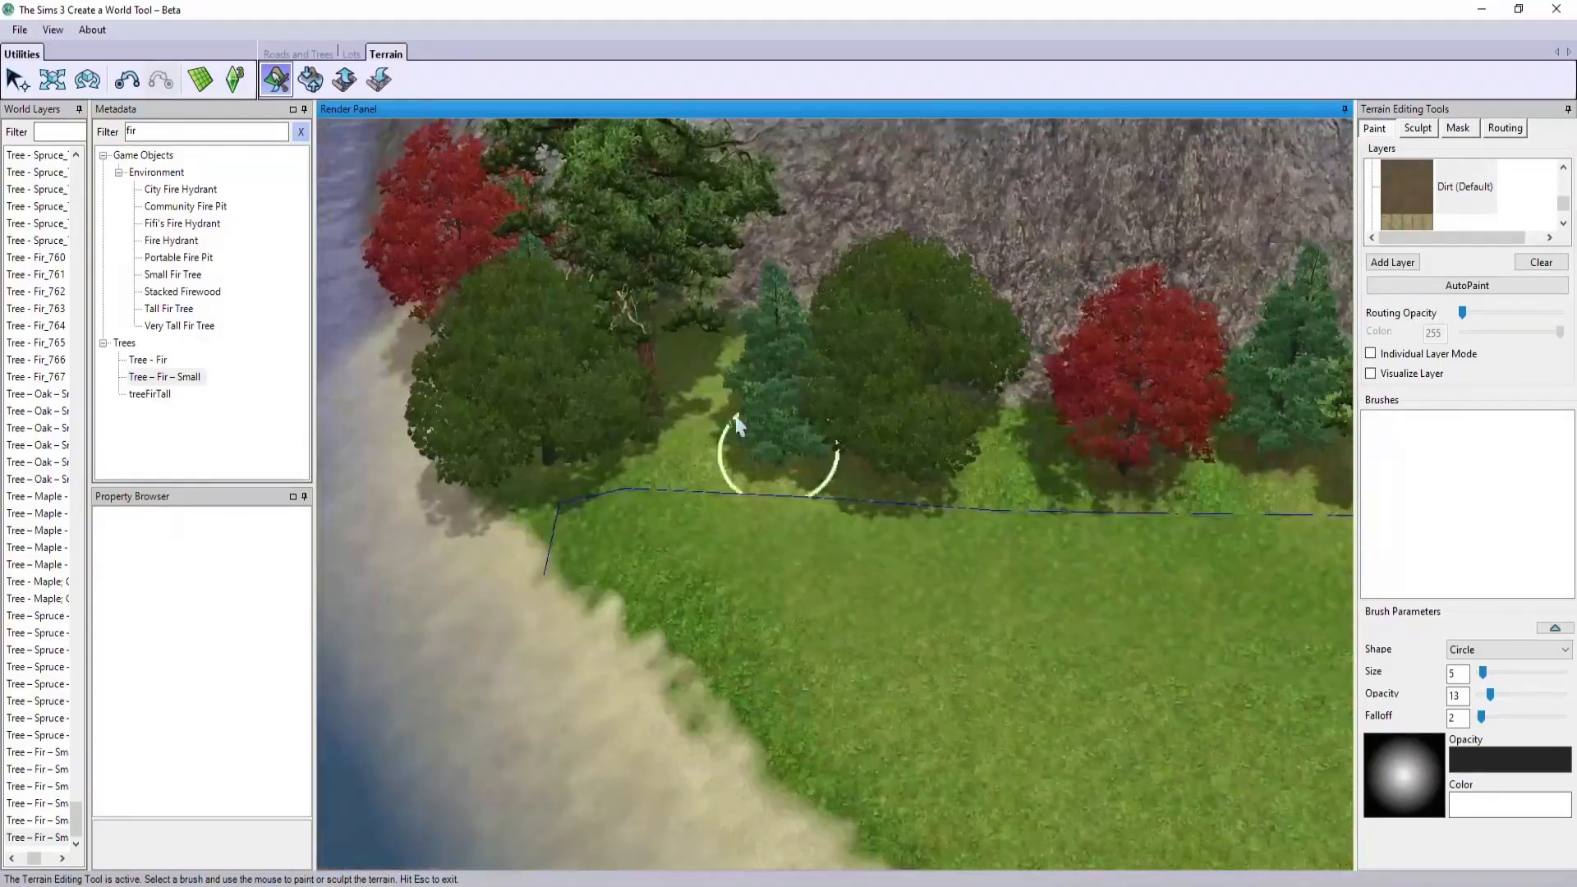
pyautogui.moveTo(737, 424); pyautogui.dragTo(816, 521, button='right')
pyautogui.scroll(2, 817, 521)
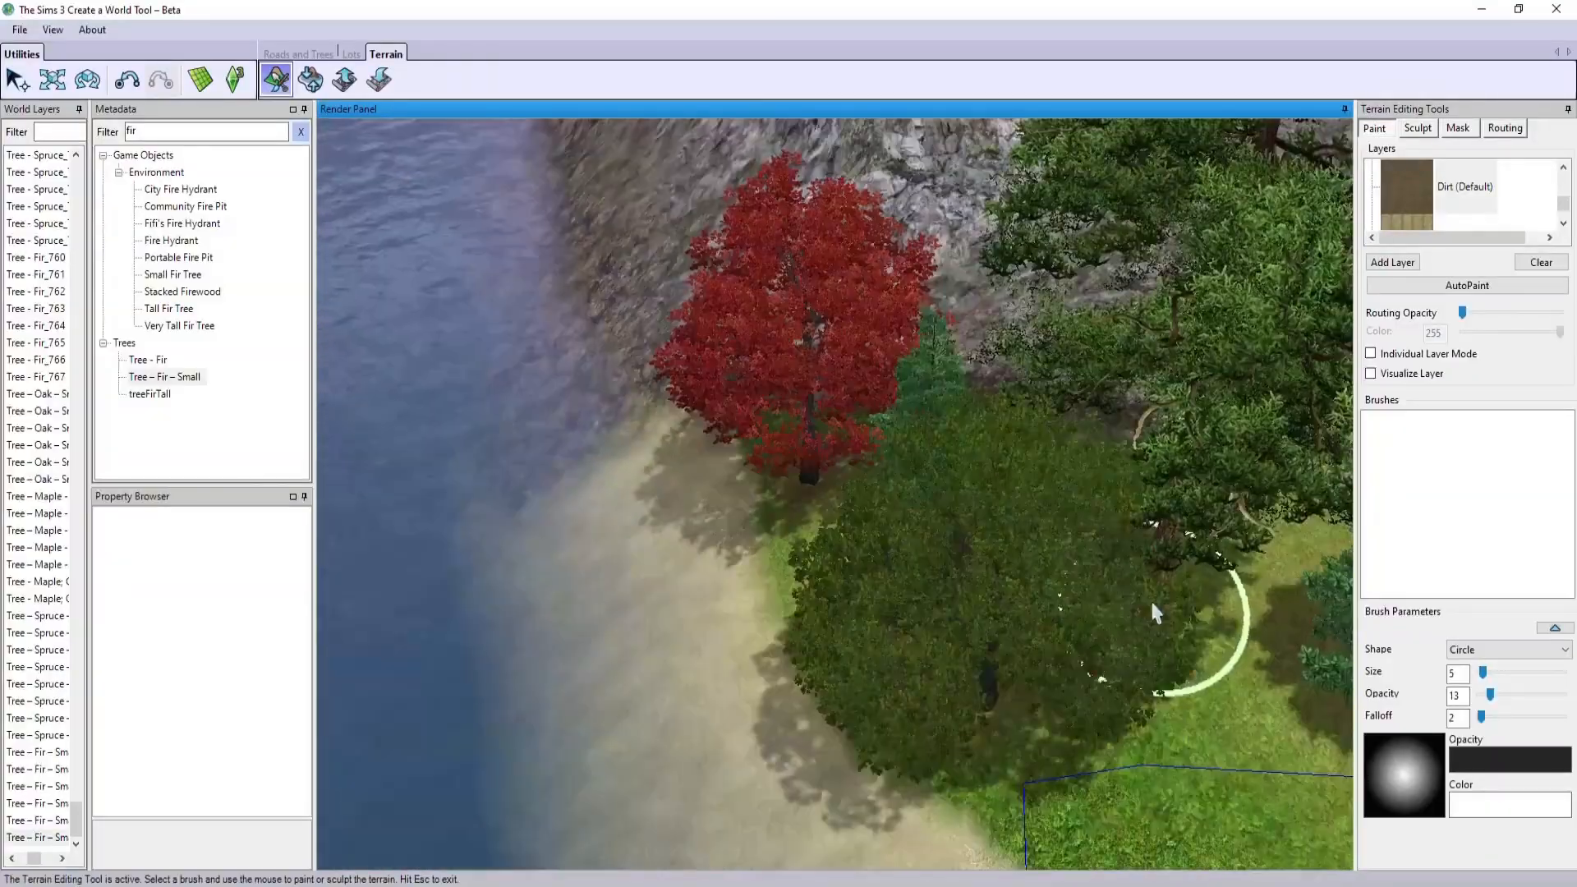
pyautogui.scroll(-5, 1151, 608)
pyautogui.moveTo(1151, 608); pyautogui.dragTo(1207, 606, button='middle')
pyautogui.scroll(-2, 1211, 600)
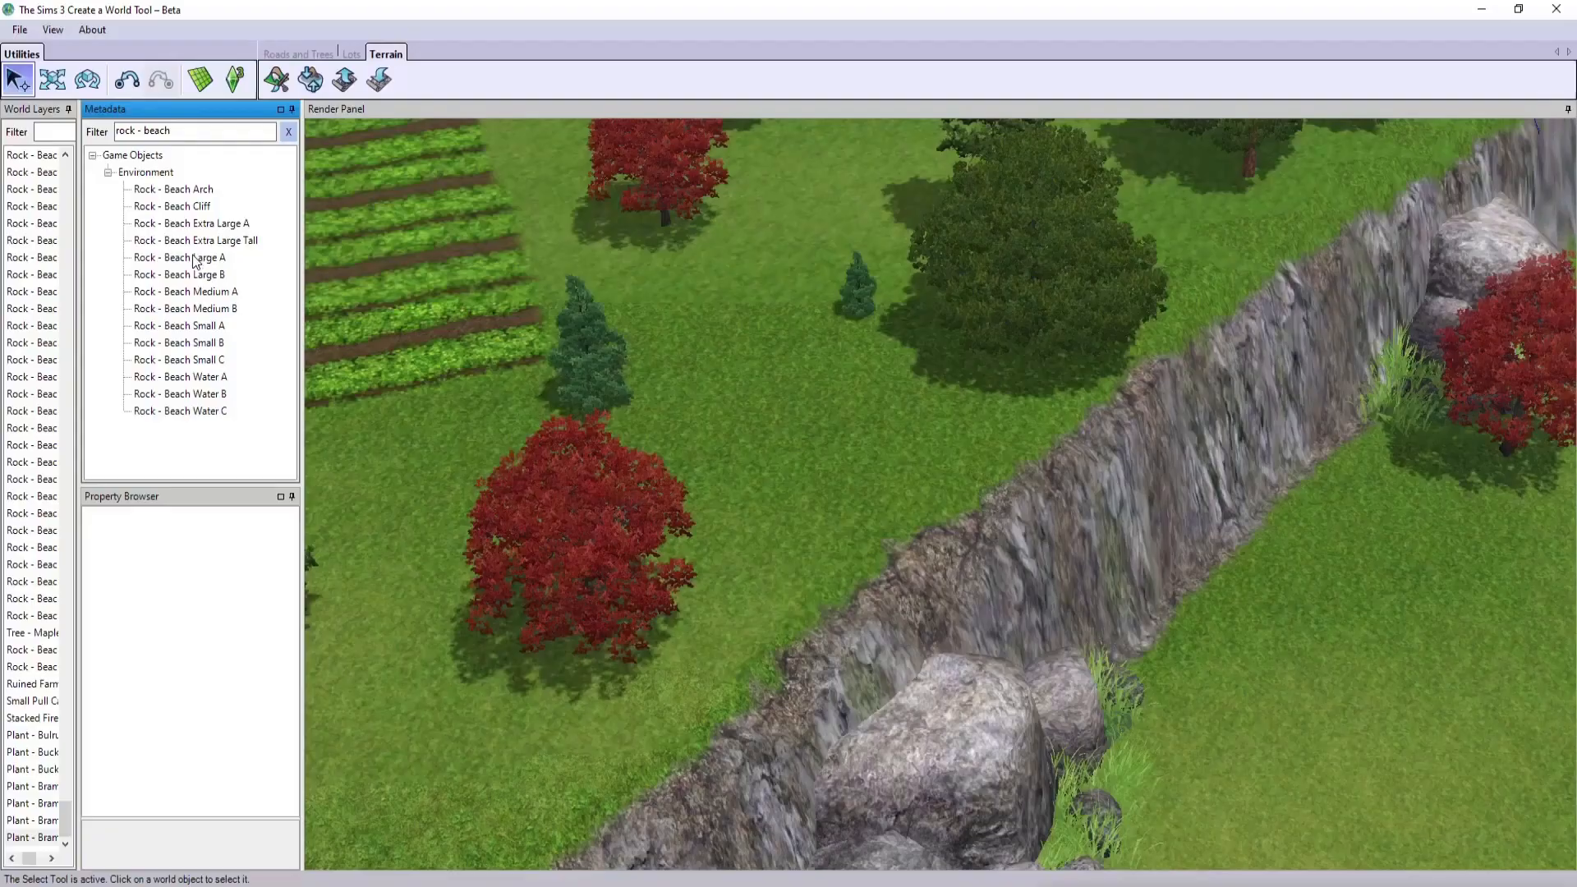
# - Place Rock - Beach Large A on the cliff edge above the existing boulder pile and lower it into the slope
pyautogui.click(196, 260)
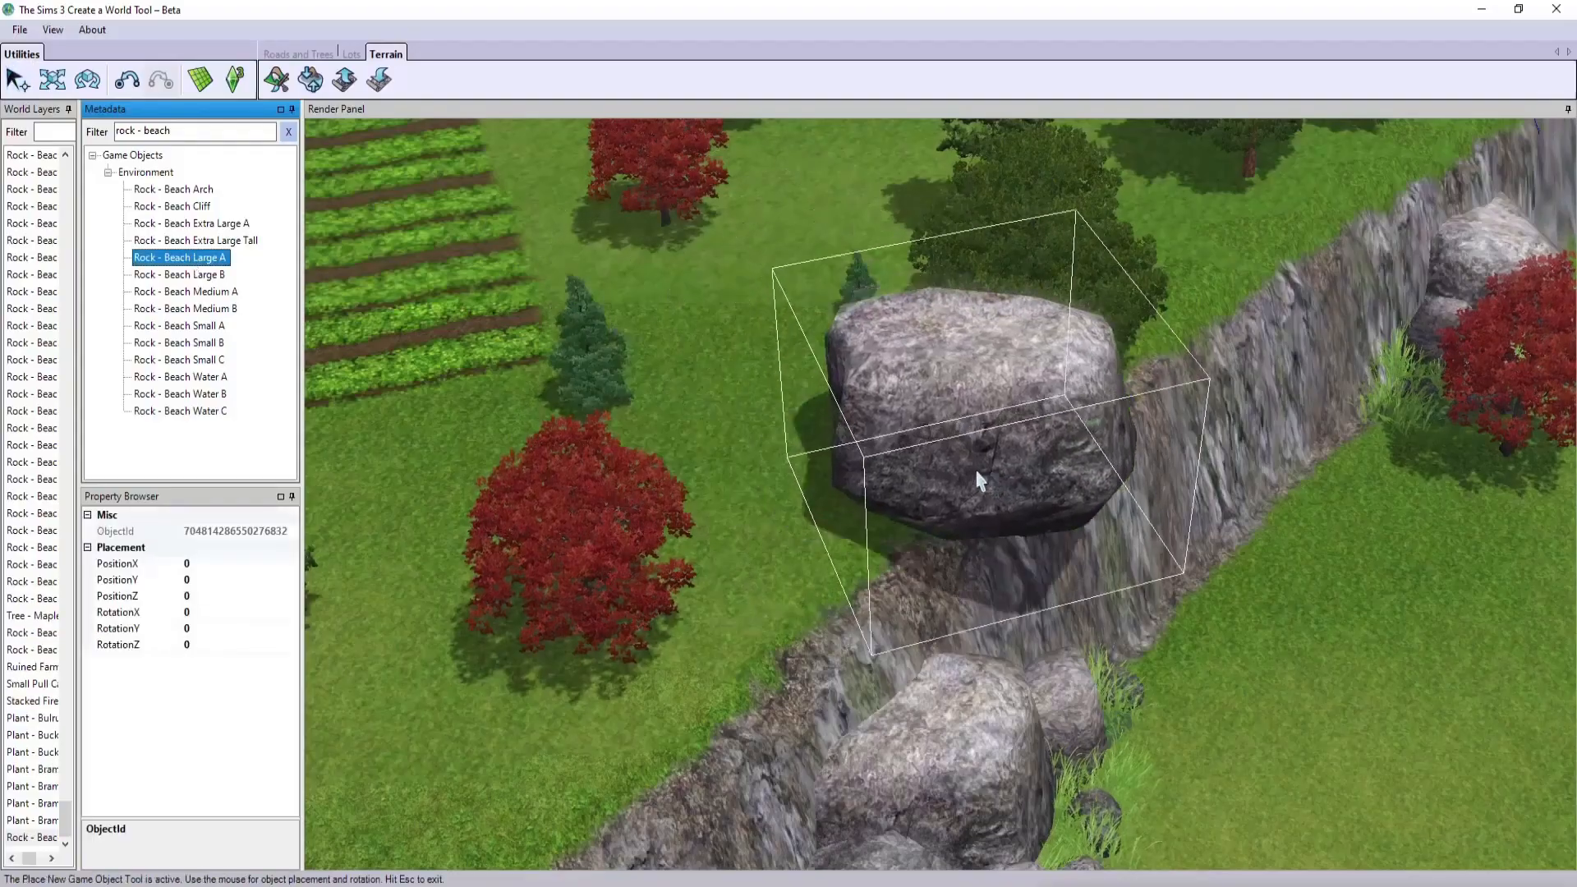
pyautogui.scroll(3, 651, 493)
pyautogui.click(52, 80)
pyautogui.click(1035, 345)
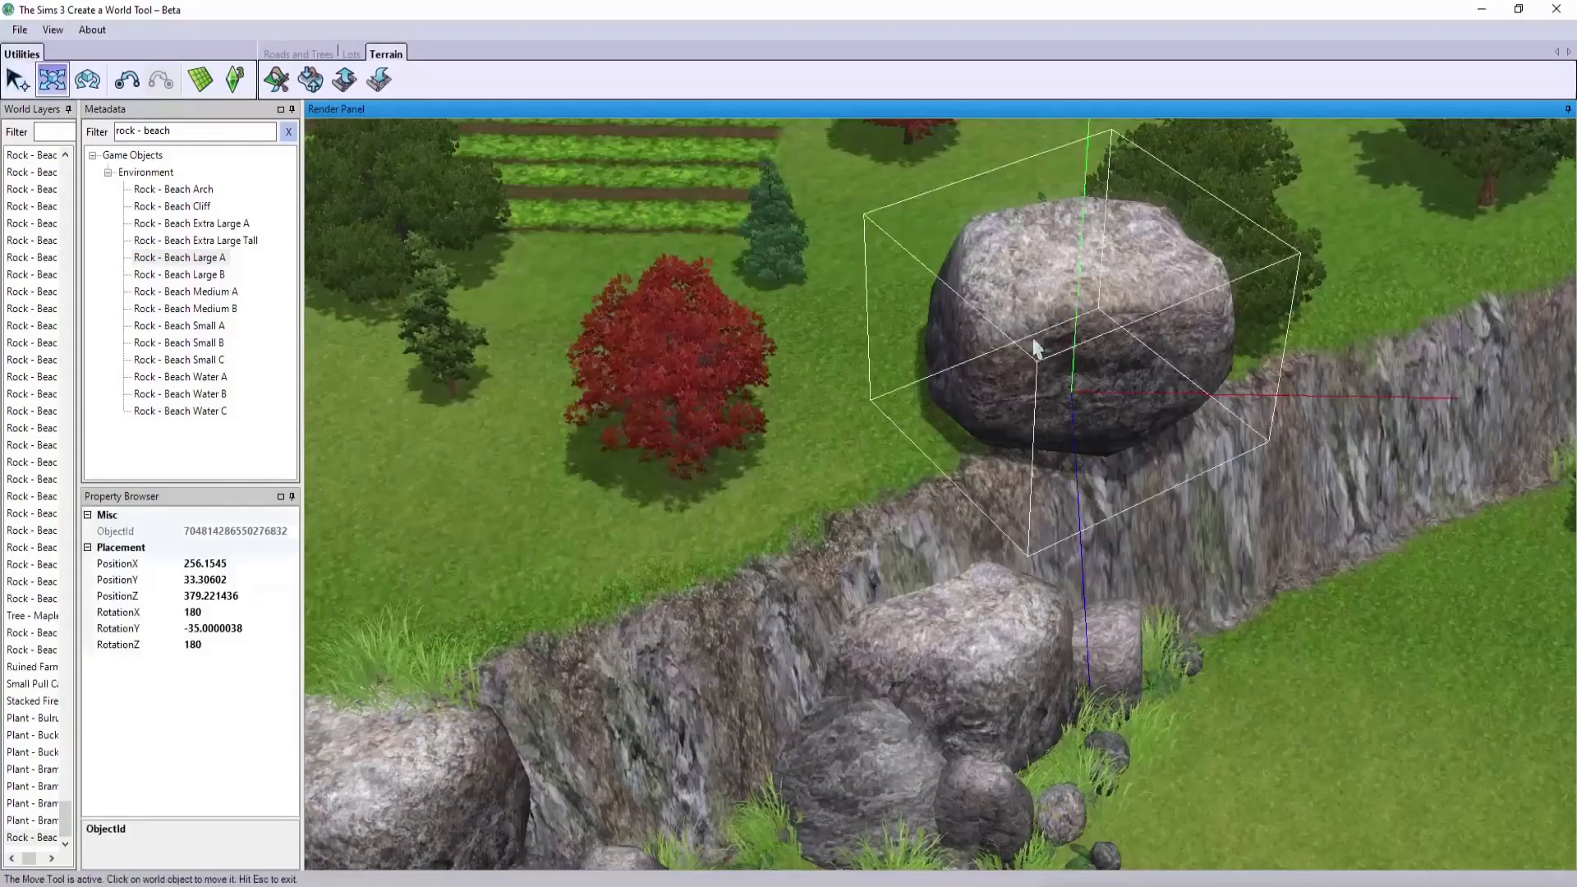
pyautogui.moveTo(1080, 329); pyautogui.dragTo(1070, 427)
pyautogui.moveTo(1114, 498); pyautogui.dragTo(1067, 503)
pyautogui.moveTo(1025, 516); pyautogui.dragTo(1027, 532)
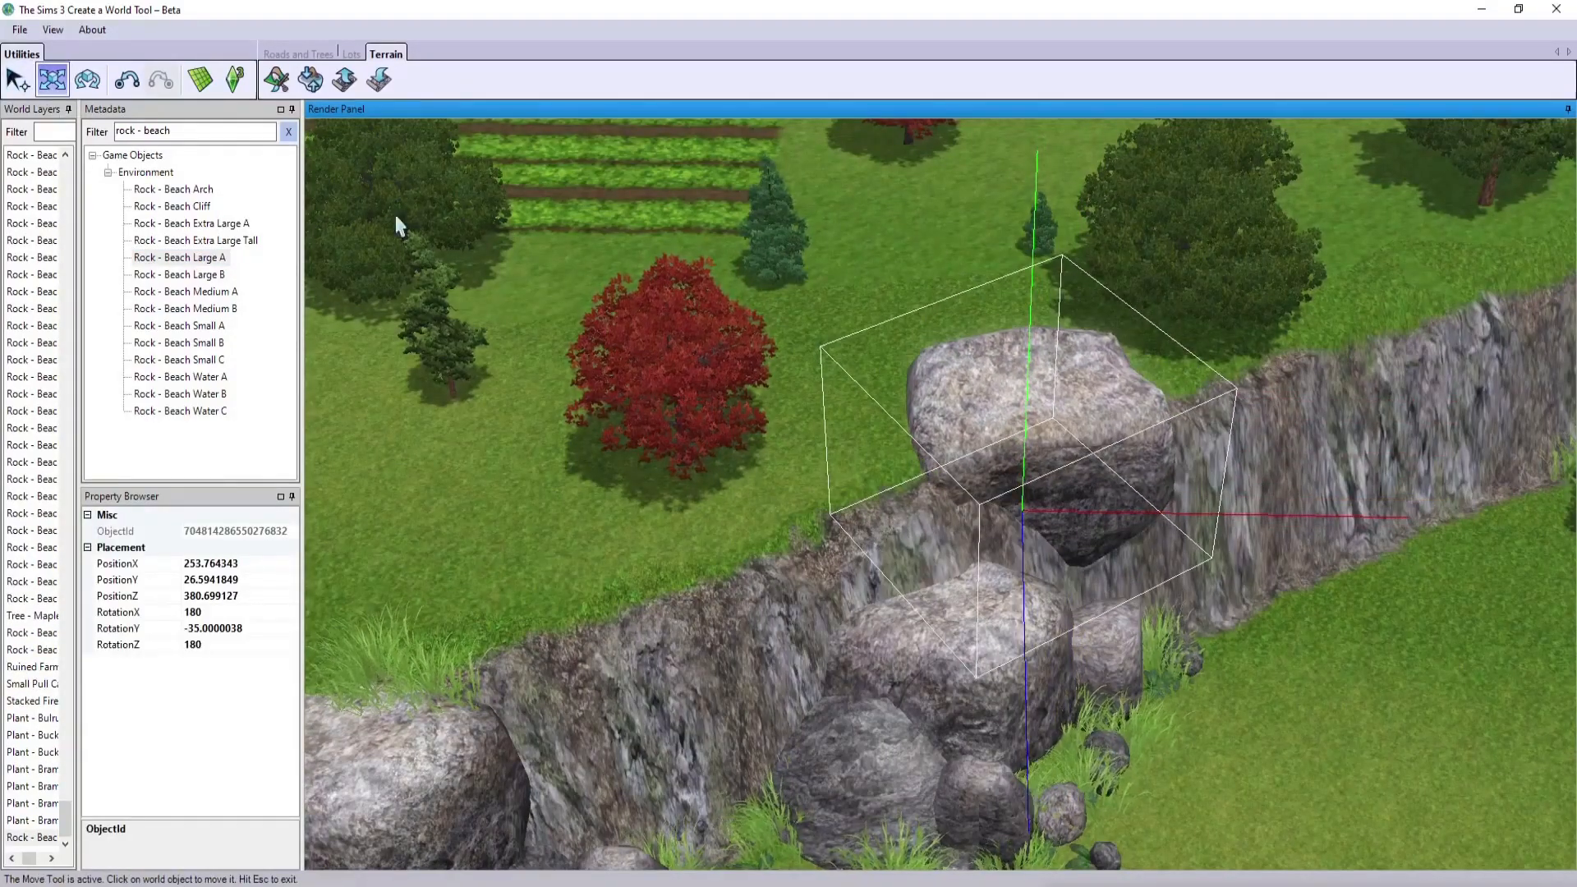
# - Place Rock - Beach Large B beside the large cliff-edge boulder and shift it in against that rock
pyautogui.click(181, 275)
pyautogui.moveTo(764, 521); pyautogui.dragTo(690, 505, button='middle')
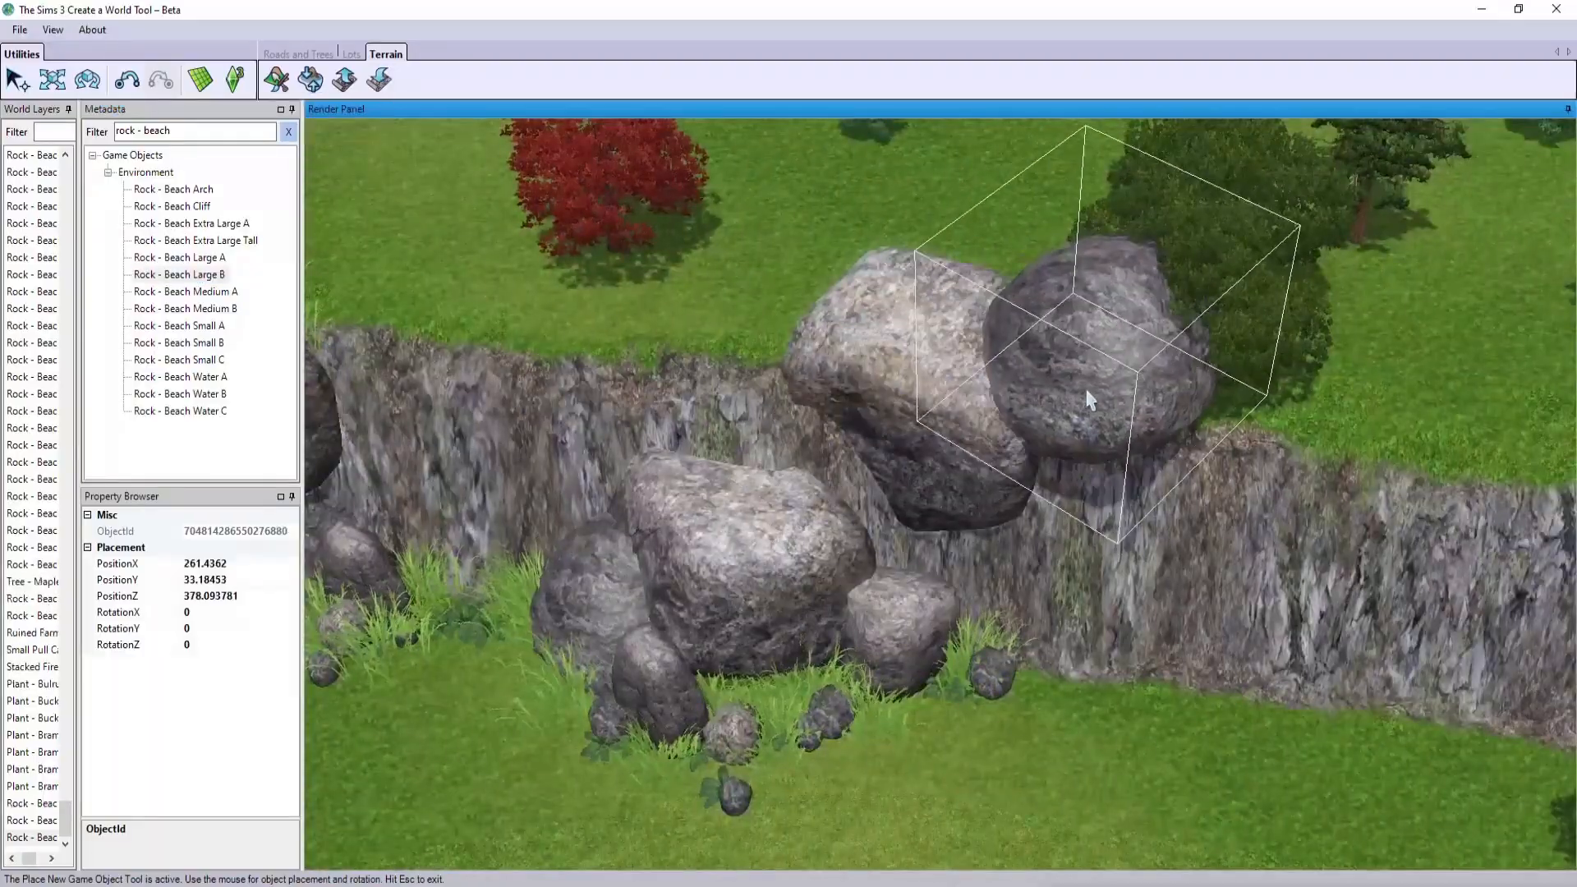
pyautogui.click(1086, 388)
pyautogui.click(52, 80)
pyautogui.click(1091, 381)
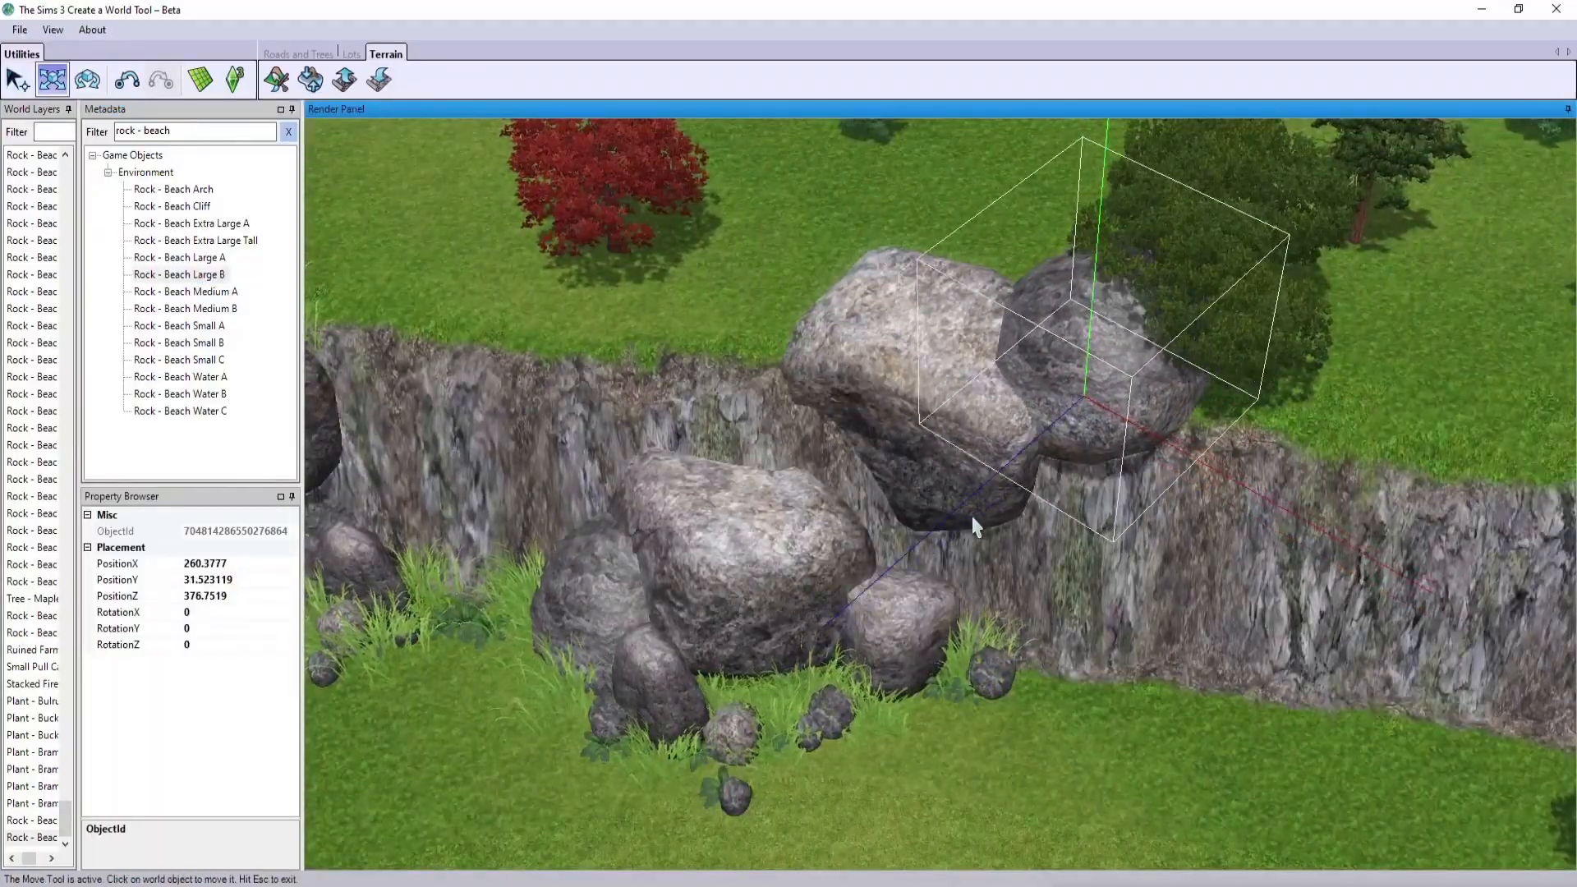
pyautogui.moveTo(972, 516); pyautogui.dragTo(747, 467, button='middle')
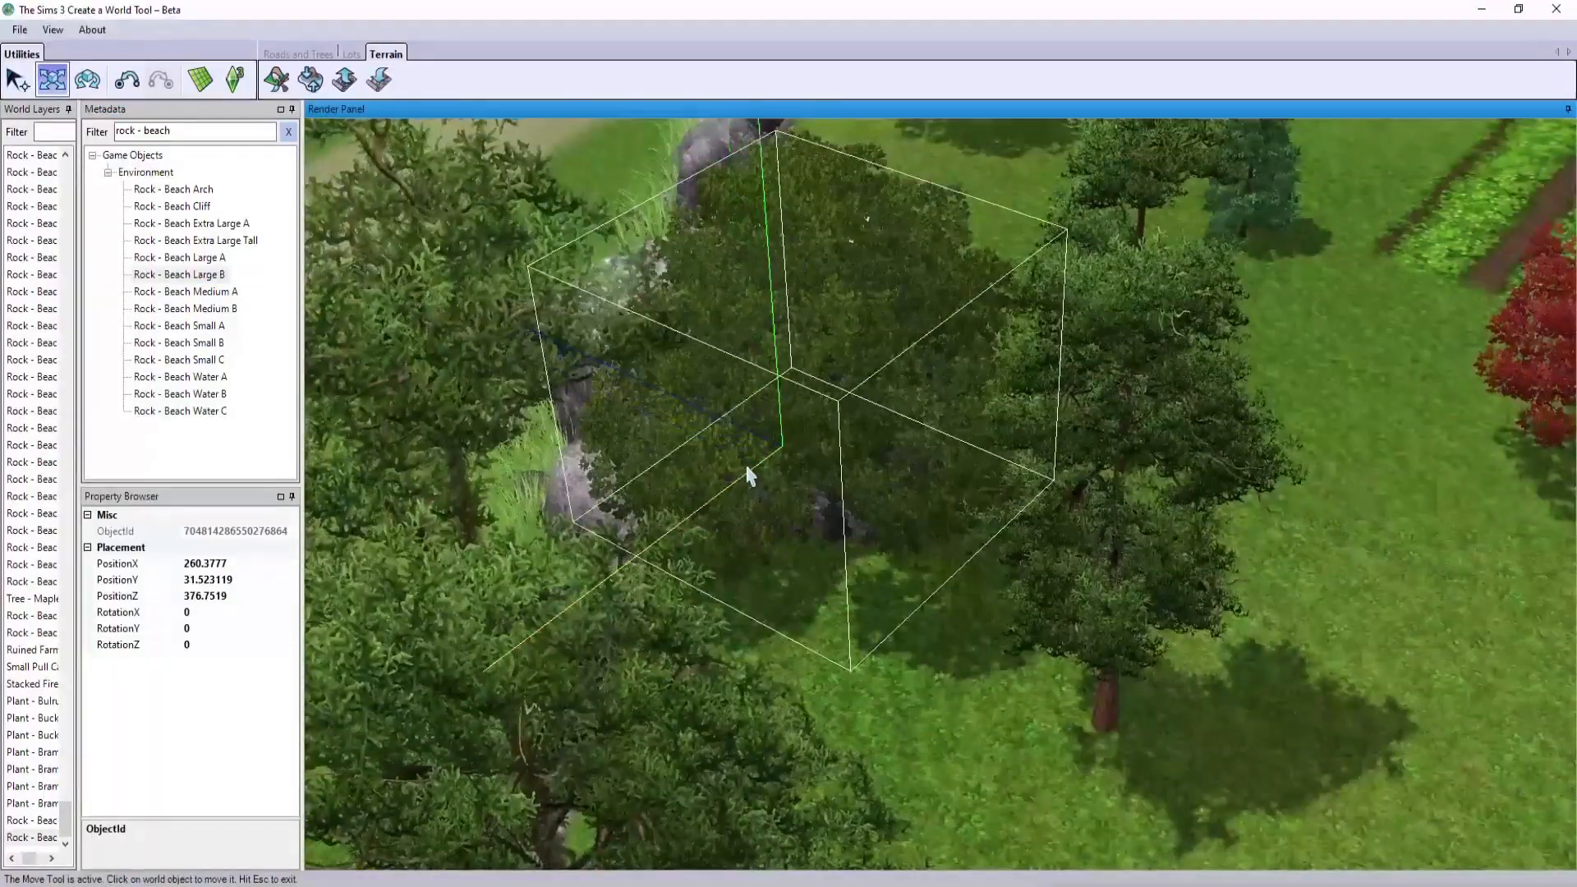
pyautogui.moveTo(747, 467); pyautogui.dragTo(768, 452)
pyautogui.moveTo(768, 452); pyautogui.dragTo(1232, 493, button='middle')
# - Add one Rock - Beach Medium B and two Rock - Beach Small A on the grassy side of the large boulders
pyautogui.click(215, 309)
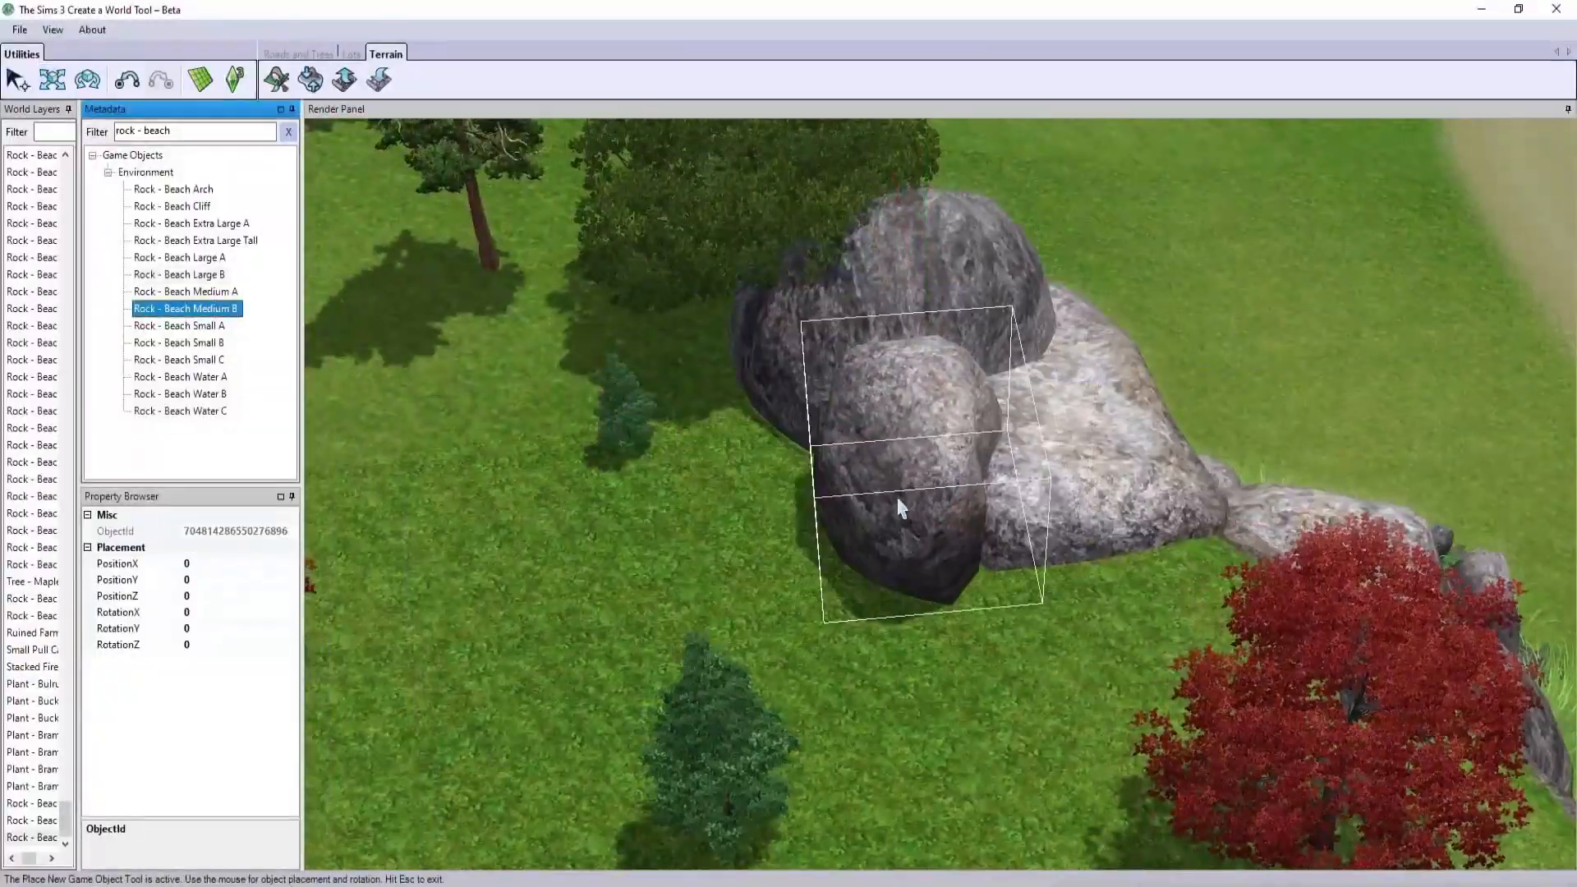
pyautogui.click(891, 499)
pyautogui.press('Escape')
pyautogui.click(190, 325)
pyautogui.click(1158, 554)
pyautogui.click(770, 476)
pyautogui.press('Escape')
# - Move the Medium B rock in against the large boulders, sink it into the ground, and adjust the Small A rocks beside it
pyautogui.click(53, 80)
pyautogui.click(917, 474)
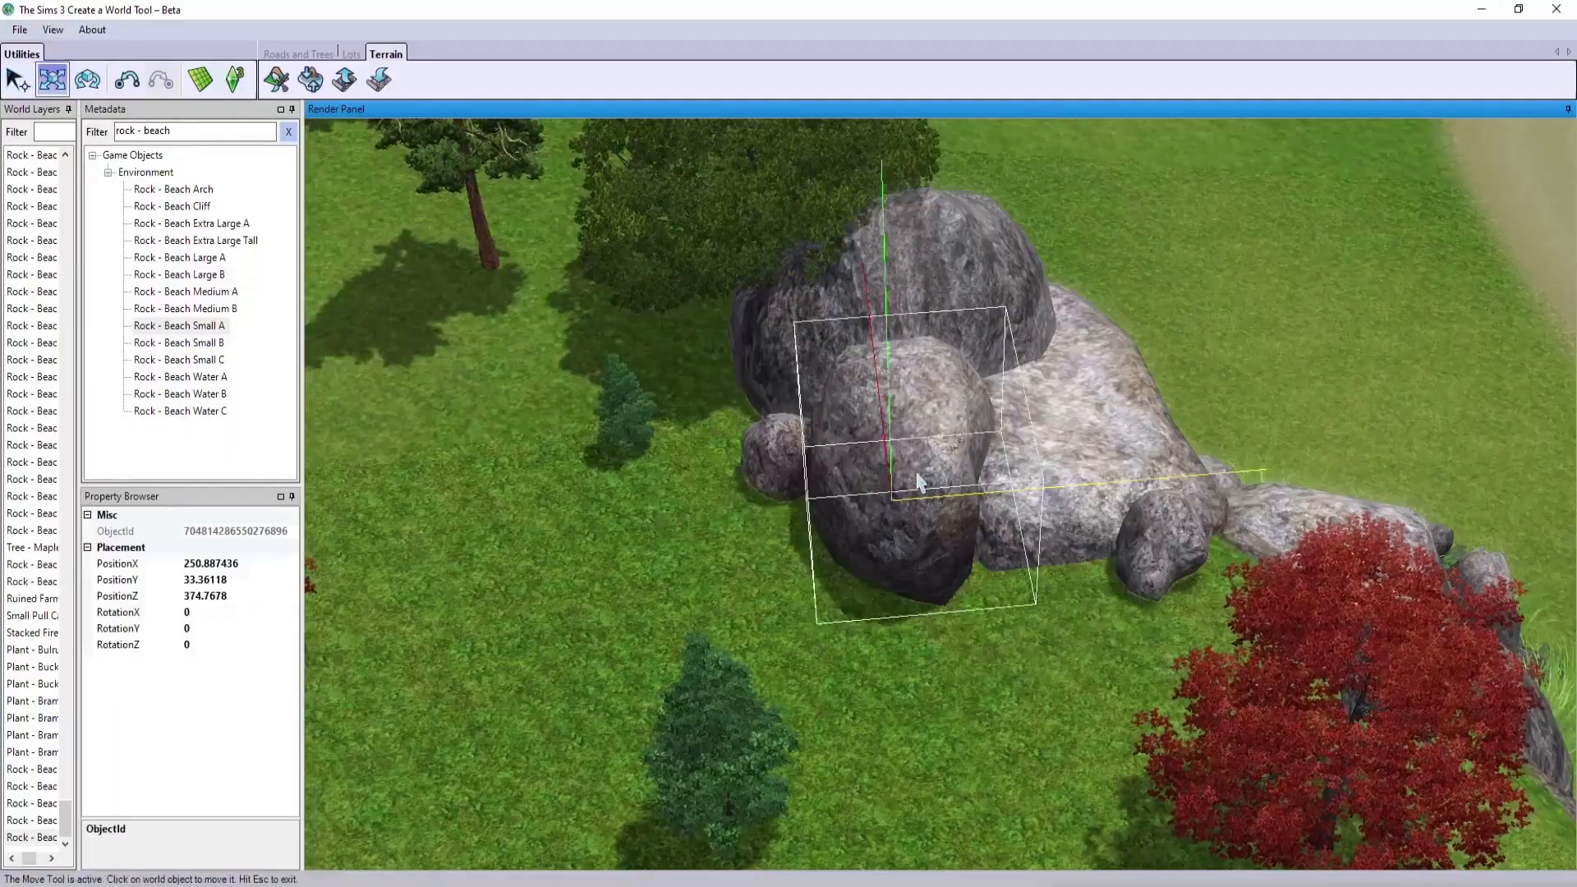
pyautogui.press('Escape')
pyautogui.moveTo(879, 398)
pyautogui.mouseDown()
pyautogui.moveTo(877, 376)
pyautogui.moveTo(889, 407)
pyautogui.mouseUp()
pyautogui.moveTo(964, 512); pyautogui.dragTo(989, 510)
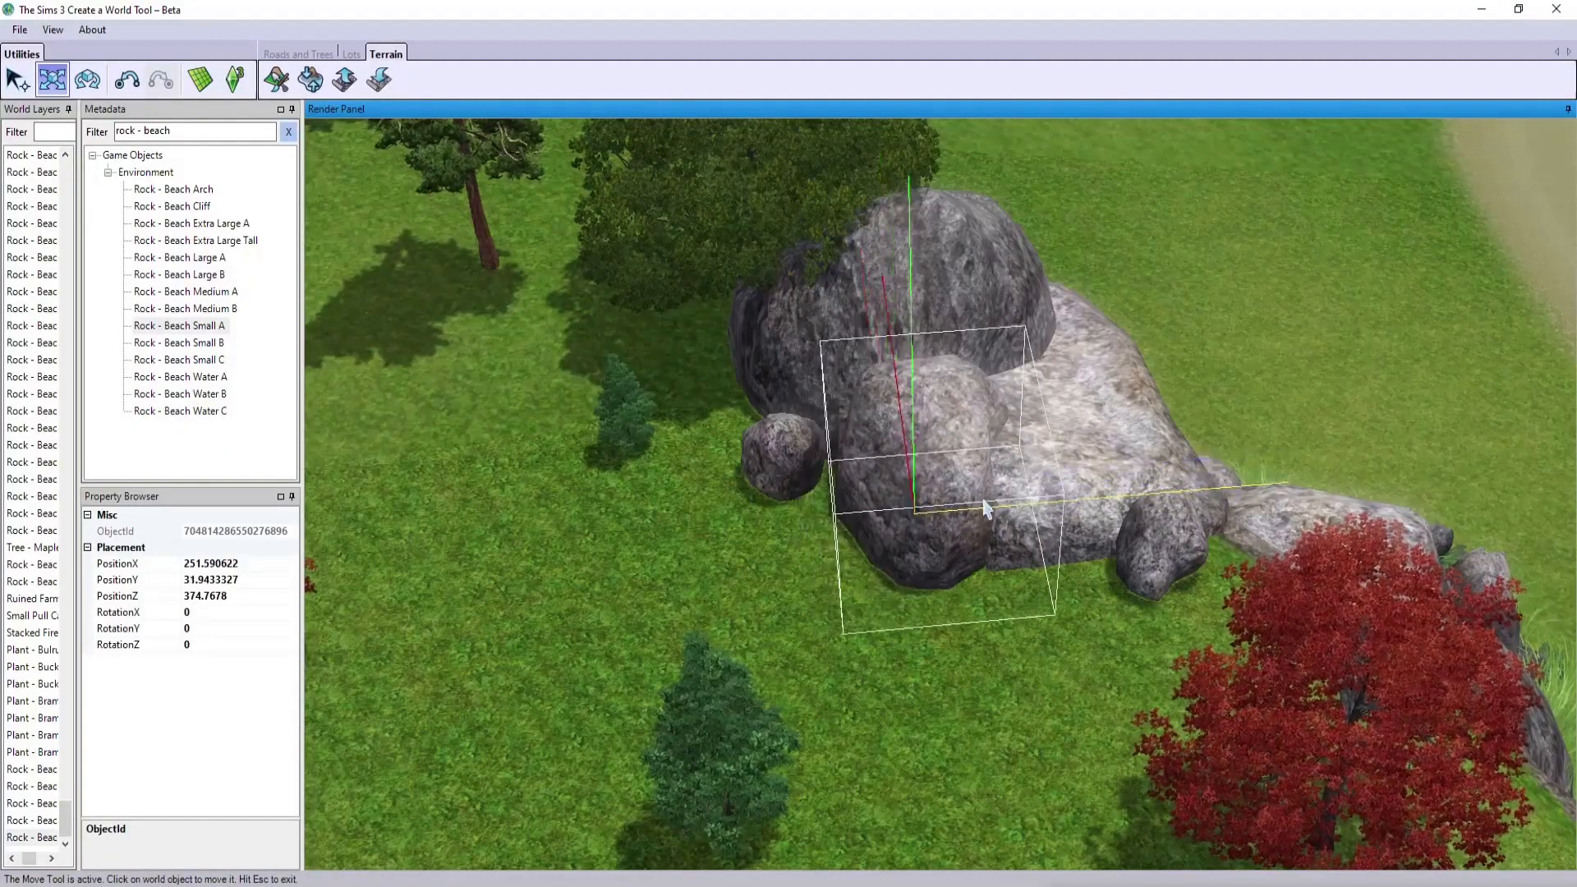
pyautogui.moveTo(904, 429); pyautogui.dragTo(890, 466)
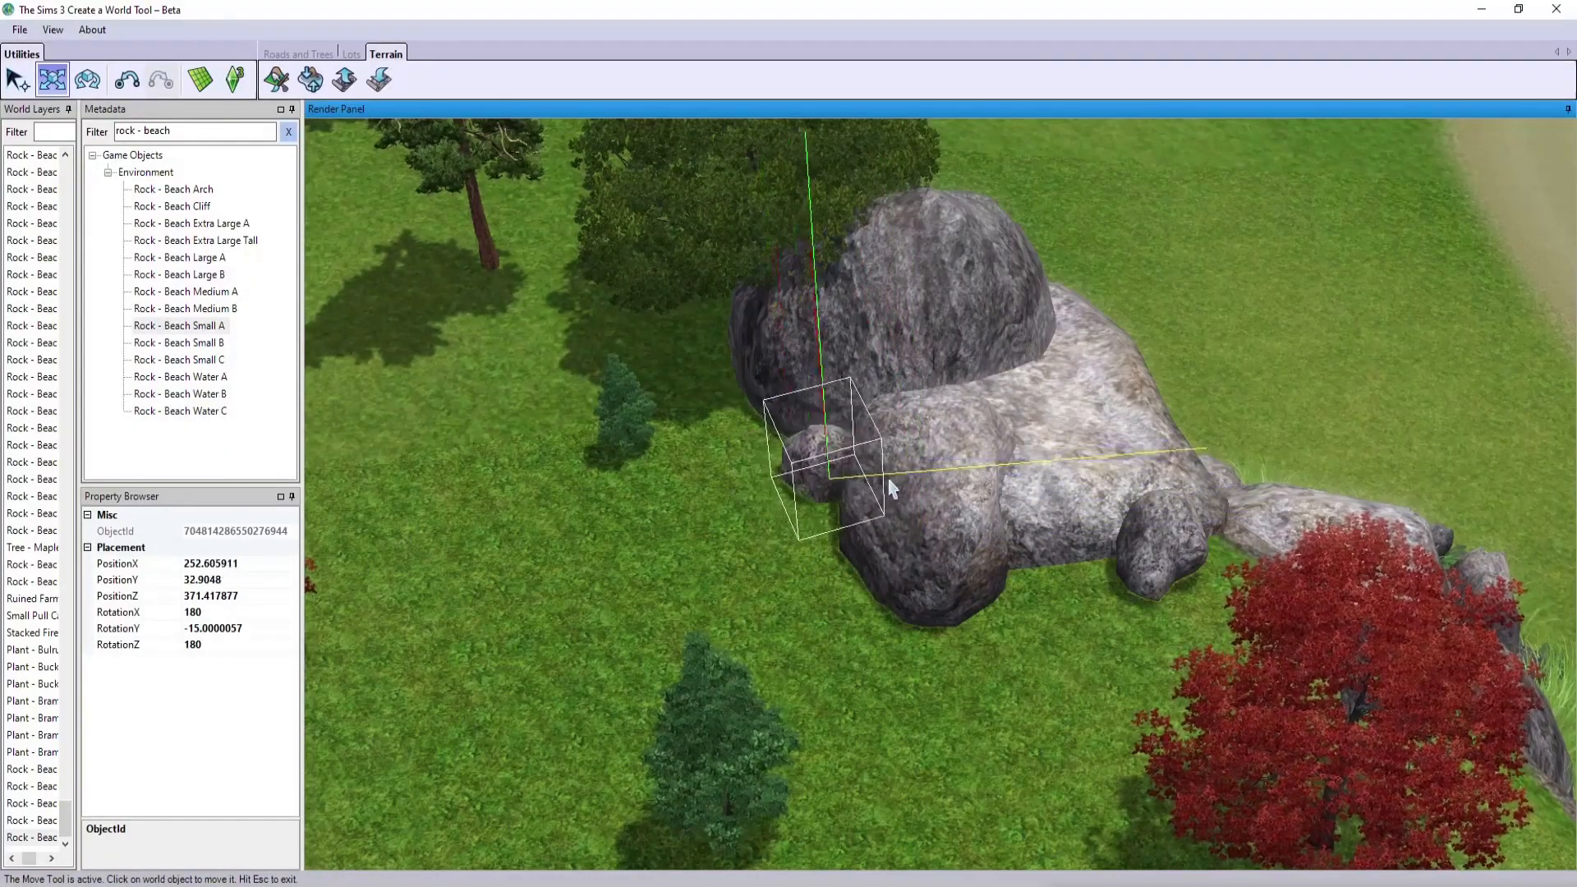
pyautogui.moveTo(1165, 516); pyautogui.dragTo(1162, 538)
# - Scatter four Rock - Beach Small B stones on the grass around the boulder group
pyautogui.moveTo(949, 623); pyautogui.dragTo(1052, 627, button='middle')
pyautogui.click(179, 342)
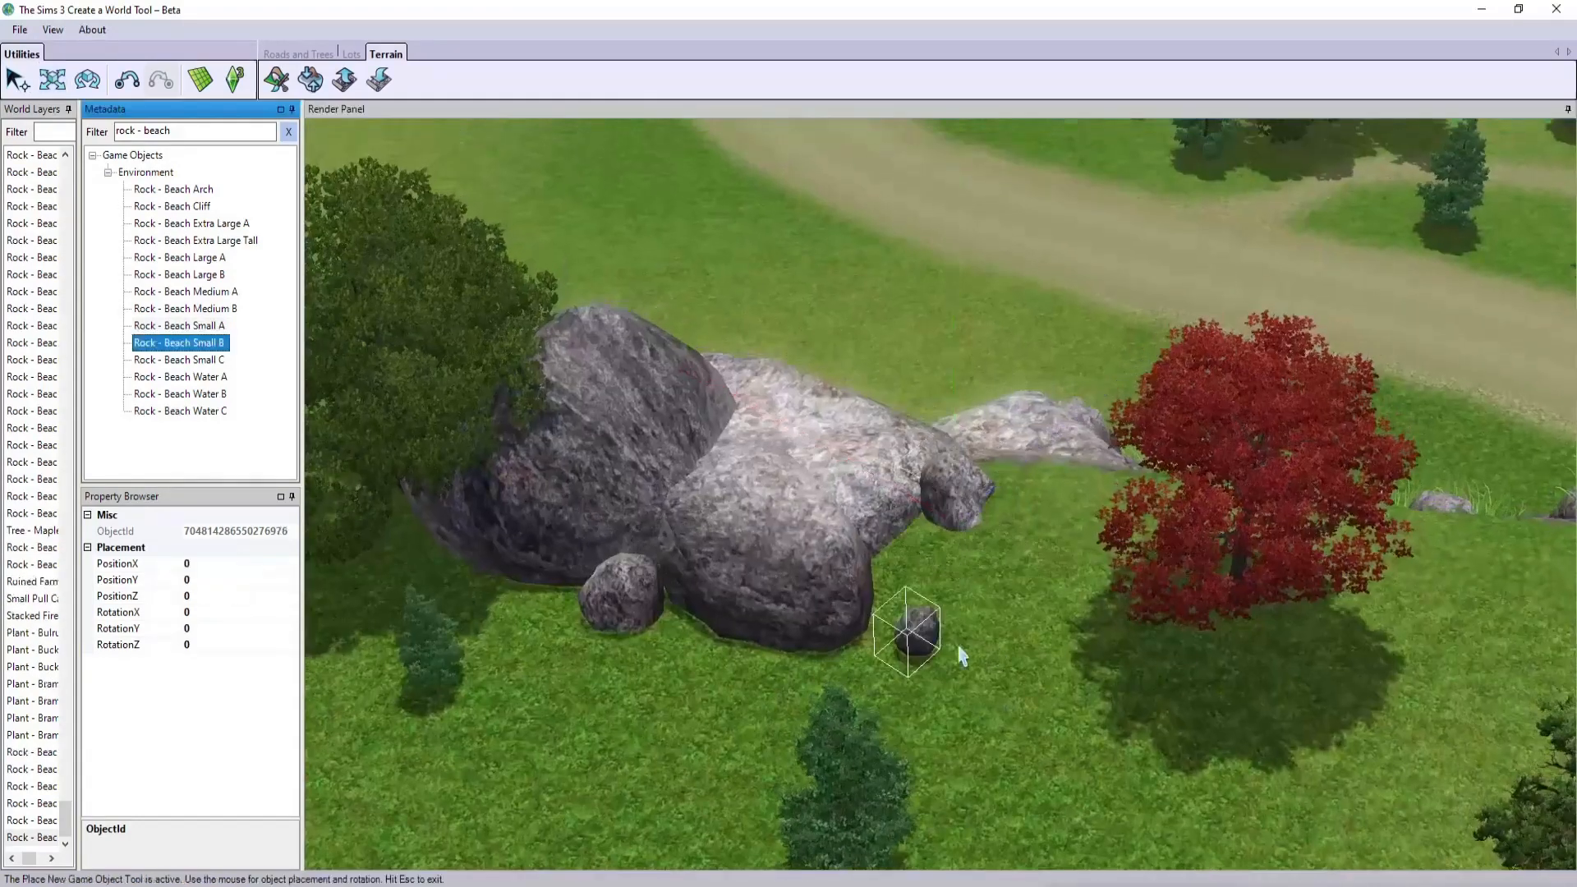
pyautogui.click(928, 599)
pyautogui.moveTo(1018, 525); pyautogui.dragTo(1013, 521)
pyautogui.moveTo(514, 630); pyautogui.dragTo(498, 618)
pyautogui.press('Escape')
# - Lower each of the four Small B stones so they sit partly buried in the grass
pyautogui.click(538, 594)
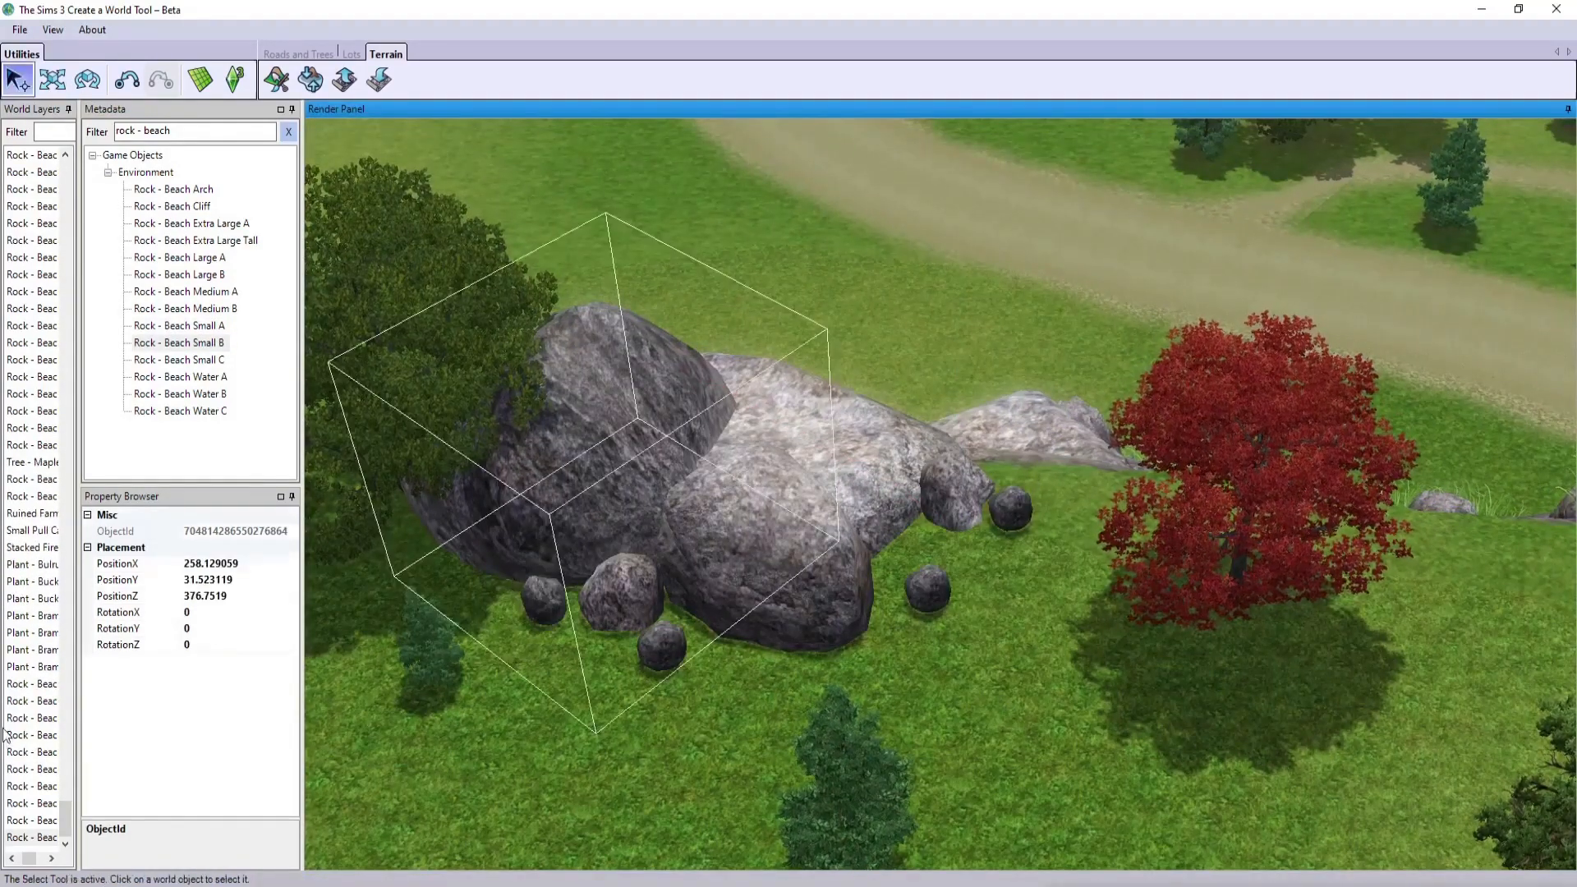
pyautogui.click(32, 838)
pyautogui.click(52, 80)
pyautogui.moveTo(522, 493); pyautogui.dragTo(525, 513)
pyautogui.click(32, 821)
pyautogui.moveTo(639, 493); pyautogui.dragTo(641, 509)
pyautogui.click(32, 803)
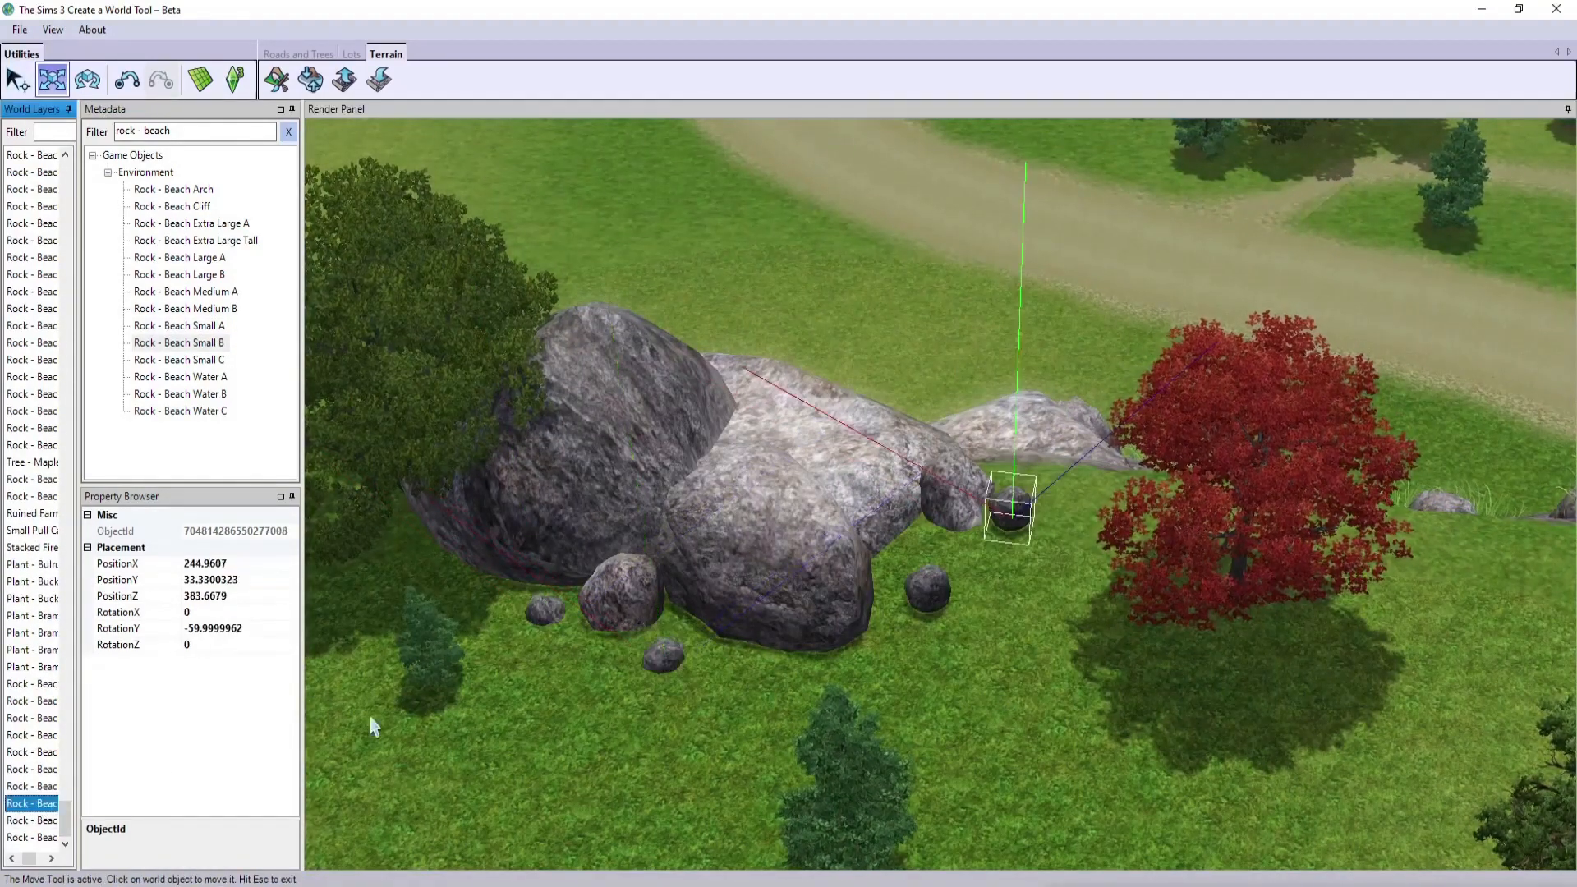
pyautogui.moveTo(1016, 388); pyautogui.dragTo(1016, 401)
pyautogui.click(30, 806)
pyautogui.click(32, 786)
pyautogui.moveTo(929, 473); pyautogui.dragTo(929, 486)
# - Clear the catalog filter and place Plant - Bulrush clumps around the small rocks on the grassy side of the boulders
pyautogui.moveTo(920, 501); pyautogui.dragTo(658, 575, button='middle')
pyautogui.click(288, 131)
pyautogui.moveTo(289, 168)
pyautogui.mouseDown()
pyautogui.moveTo(300, 325)
pyautogui.moveTo(291, 164)
pyautogui.mouseUp()
pyautogui.click(108, 190)
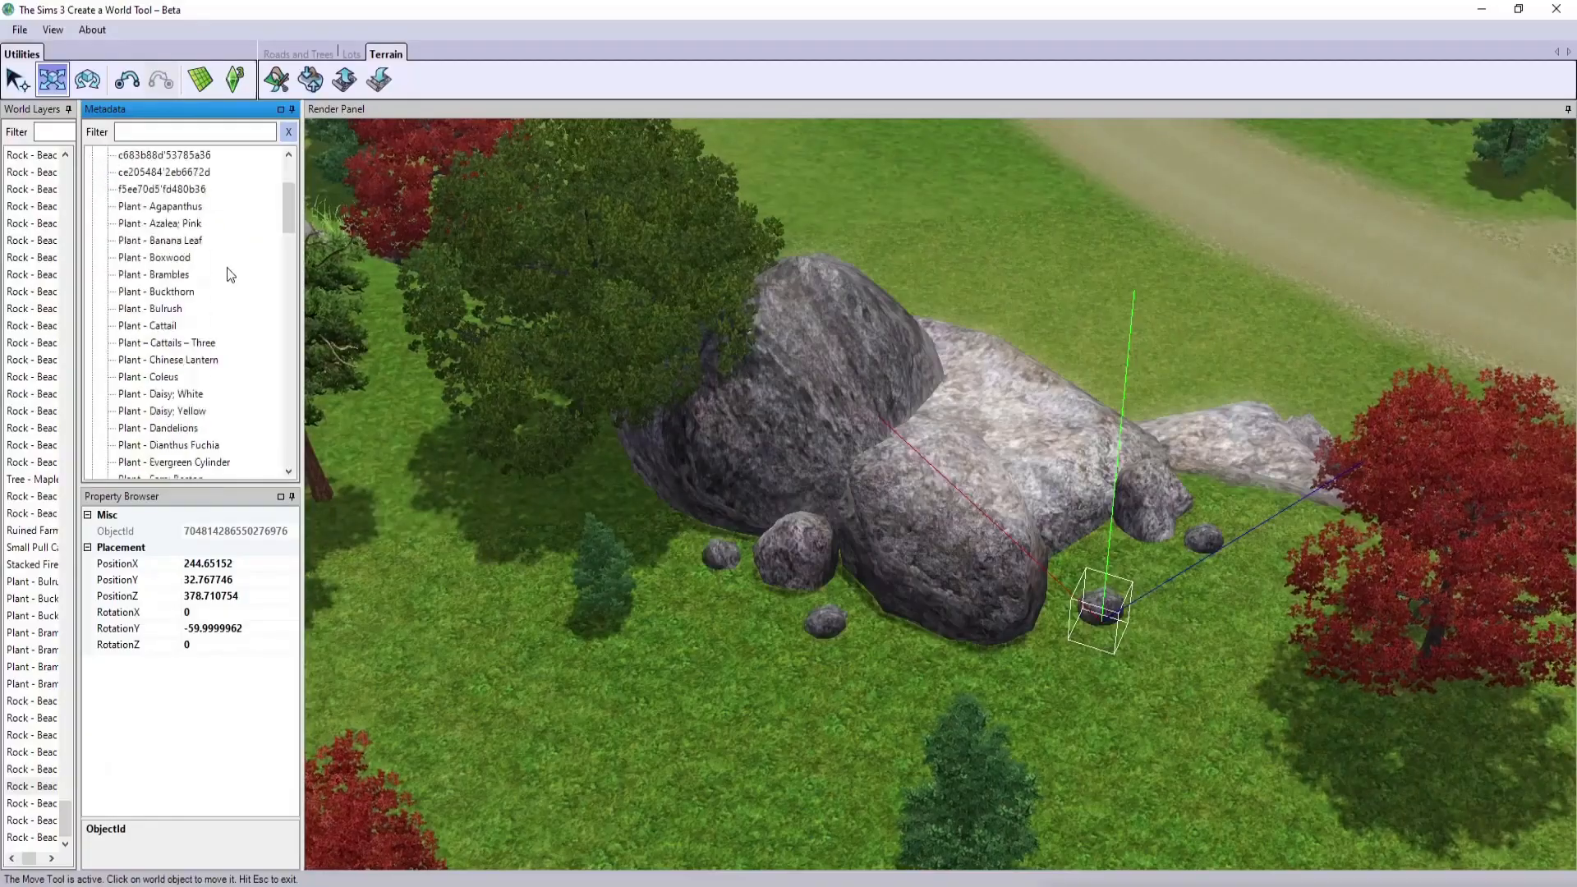
pyautogui.click(173, 310)
pyautogui.moveTo(1040, 541); pyautogui.dragTo(998, 544)
pyautogui.moveTo(776, 546); pyautogui.dragTo(749, 556)
pyautogui.moveTo(873, 597); pyautogui.dragTo(855, 604)
pyautogui.click(1019, 642)
# - Add more Plant - Bulrush clumps around the rest of the boulder group, along the cliff edge and in the tree's shade
pyautogui.moveTo(1017, 646); pyautogui.dragTo(893, 607, button='middle')
pyautogui.moveTo(1075, 610); pyautogui.dragTo(1047, 614)
pyautogui.moveTo(1043, 628); pyautogui.dragTo(1224, 620, button='middle')
pyautogui.moveTo(1193, 575); pyautogui.dragTo(1175, 580)
pyautogui.moveTo(1174, 580); pyautogui.dragTo(1119, 410, button='middle')
pyautogui.click(1118, 414)
pyautogui.moveTo(1003, 468); pyautogui.dragTo(989, 473)
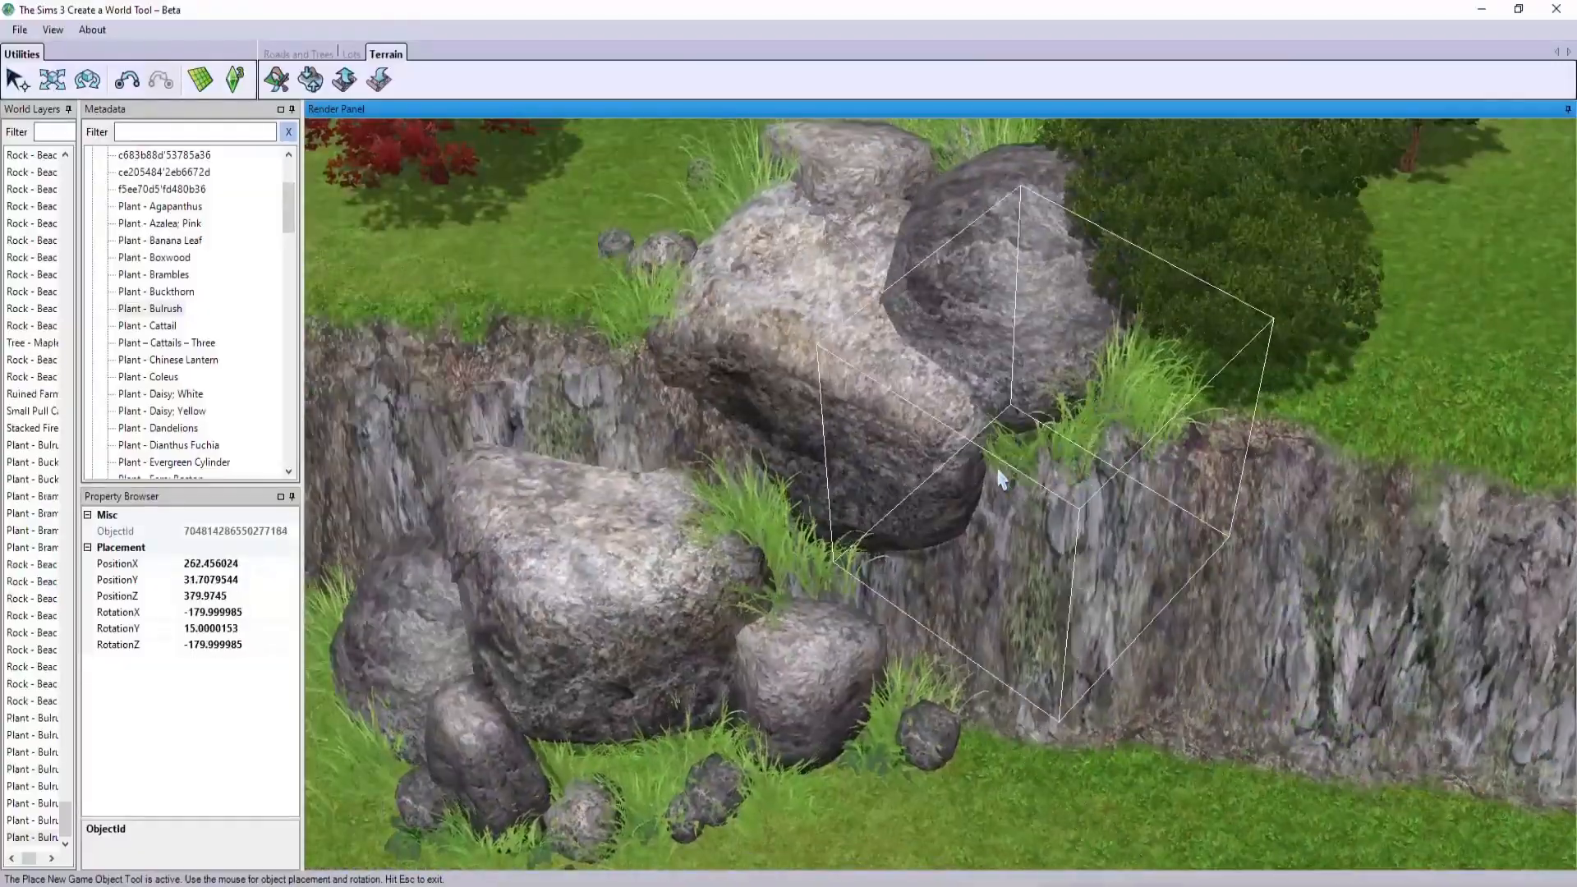
pyautogui.click(1051, 624)
pyautogui.moveTo(988, 473); pyautogui.dragTo(891, 698, button='middle')
pyautogui.moveTo(1003, 736); pyautogui.dragTo(986, 742)
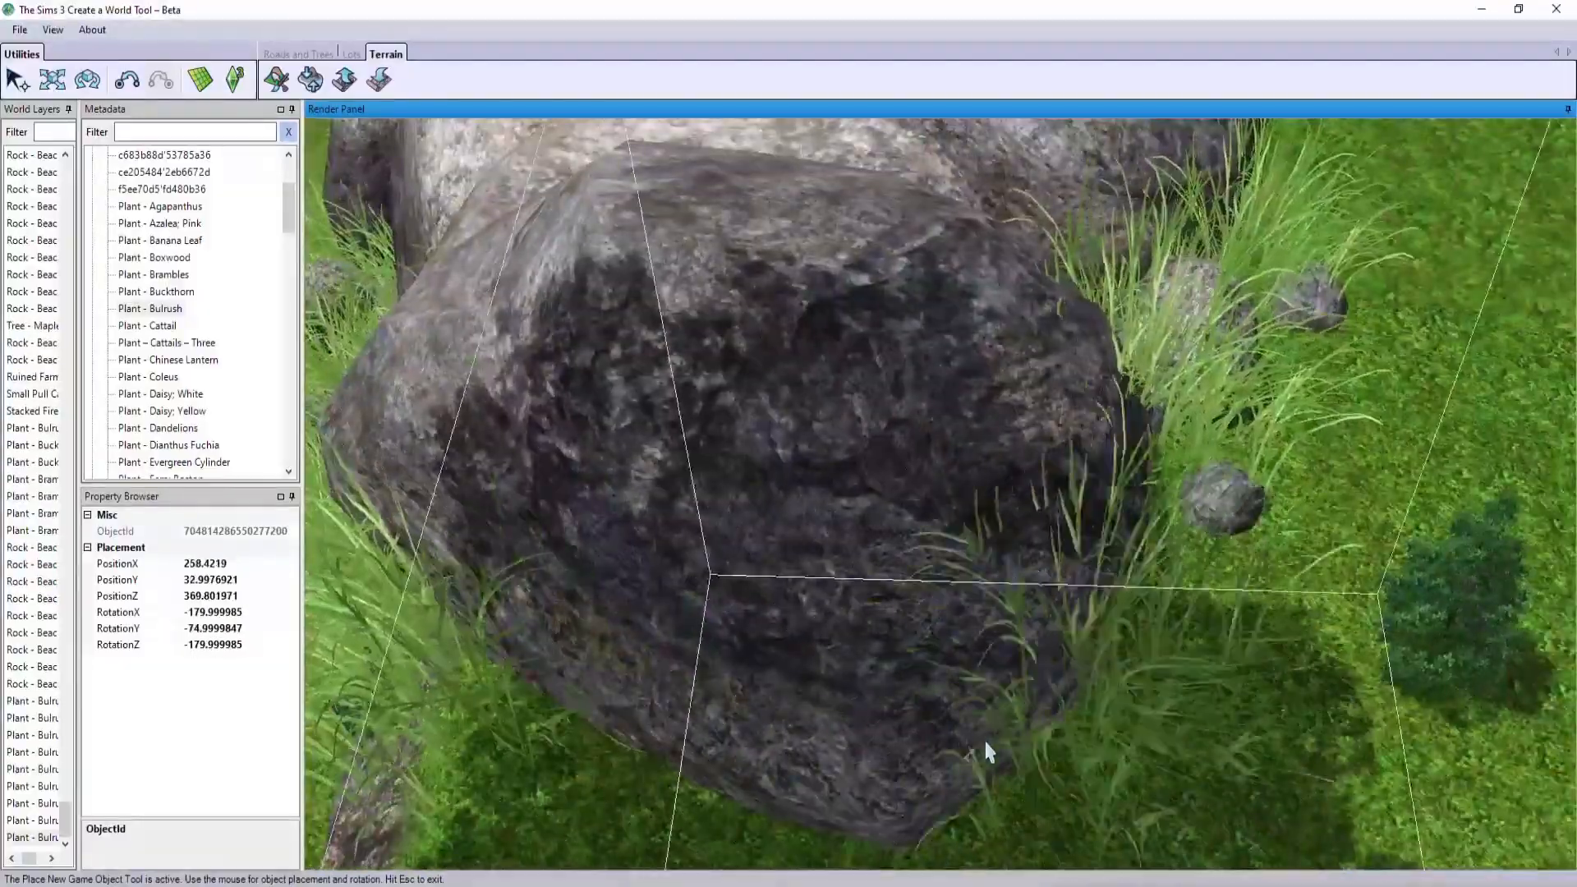
pyautogui.moveTo(986, 742); pyautogui.dragTo(809, 591, button='middle')
pyautogui.press('Escape')
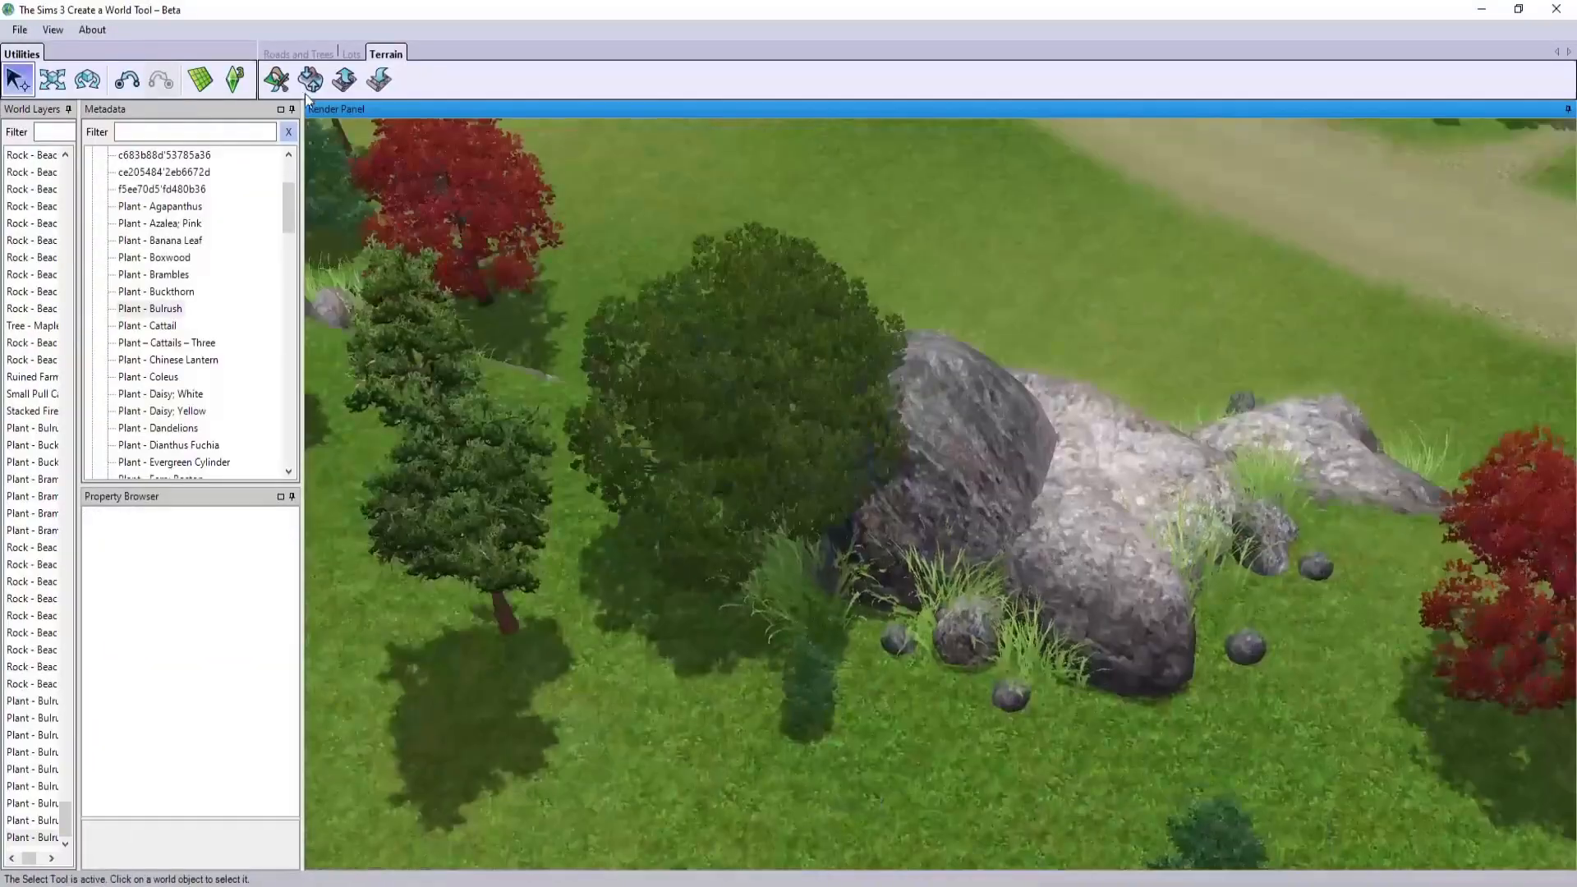
# - Paint Dirt around the boulders, small stones and bulrushes on the grassy side with brush size 4 and opacity 9
pyautogui.click(279, 84)
pyautogui.moveTo(1564, 179); pyautogui.dragTo(1569, 201)
pyautogui.scroll(3, 1063, 708)
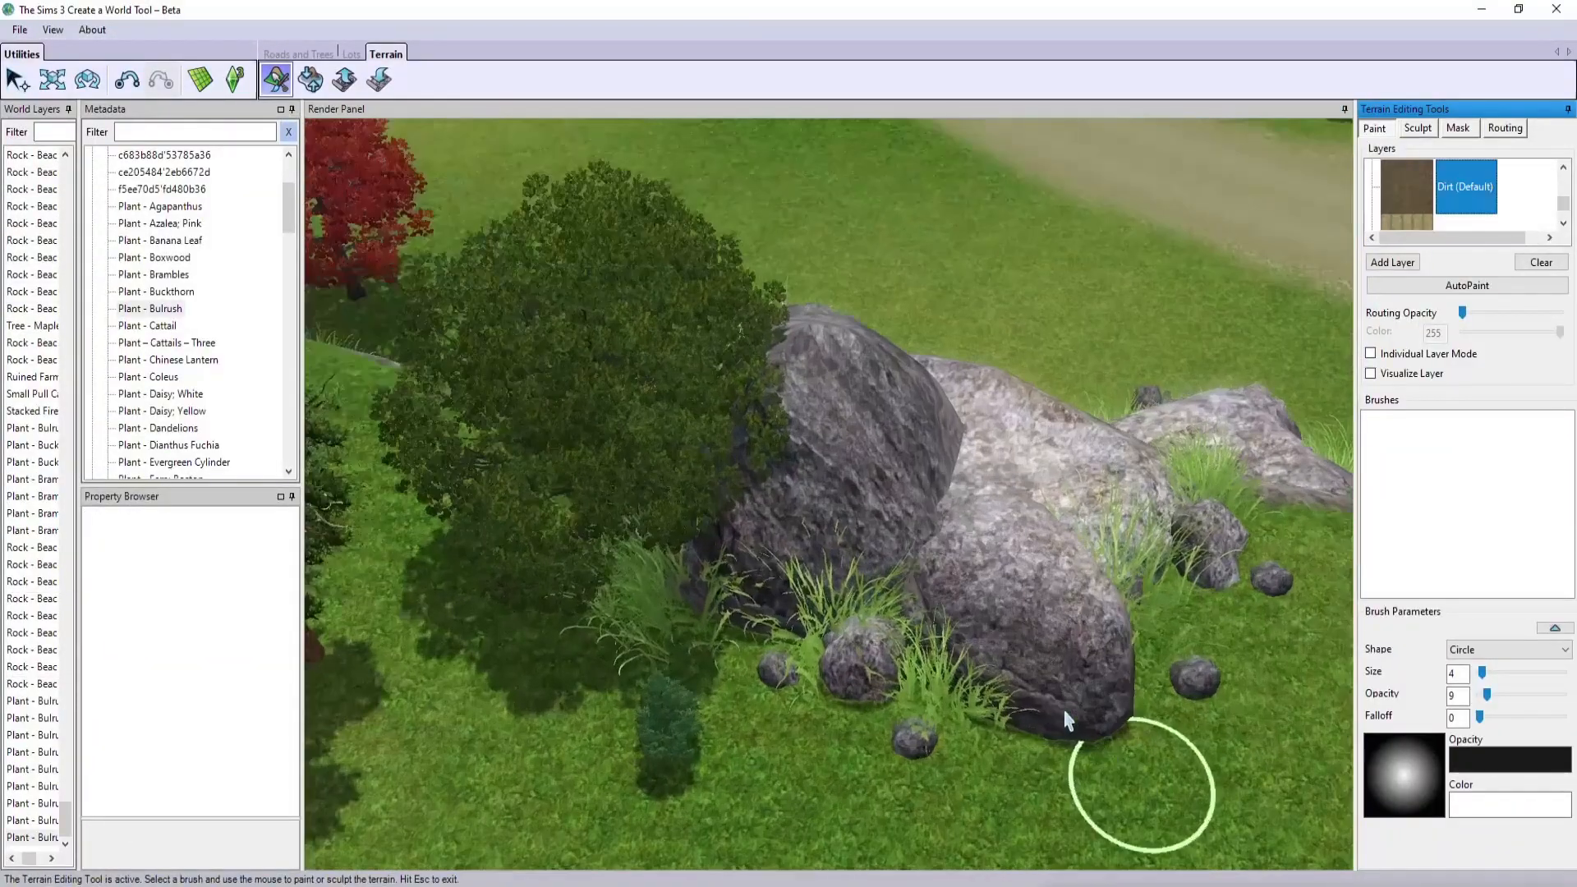
pyautogui.moveTo(1063, 708); pyautogui.dragTo(1085, 546, button='right')
pyautogui.moveTo(1105, 541); pyautogui.dragTo(948, 569)
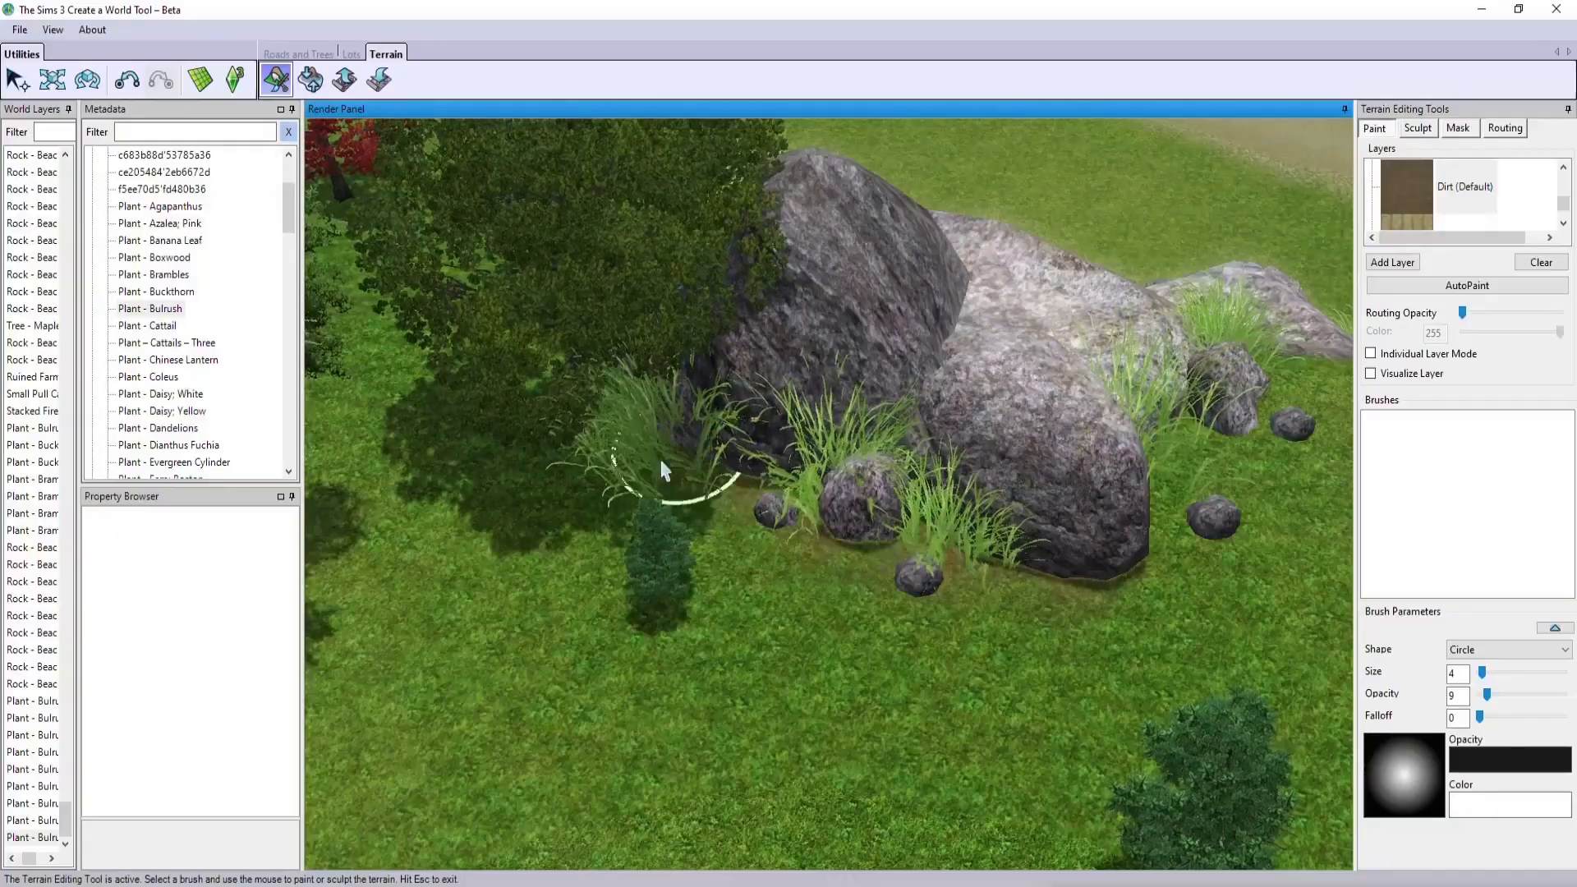
pyautogui.moveTo(1007, 627); pyautogui.dragTo(810, 652, button='middle')
pyautogui.moveTo(810, 651); pyautogui.dragTo(649, 538, button='right')
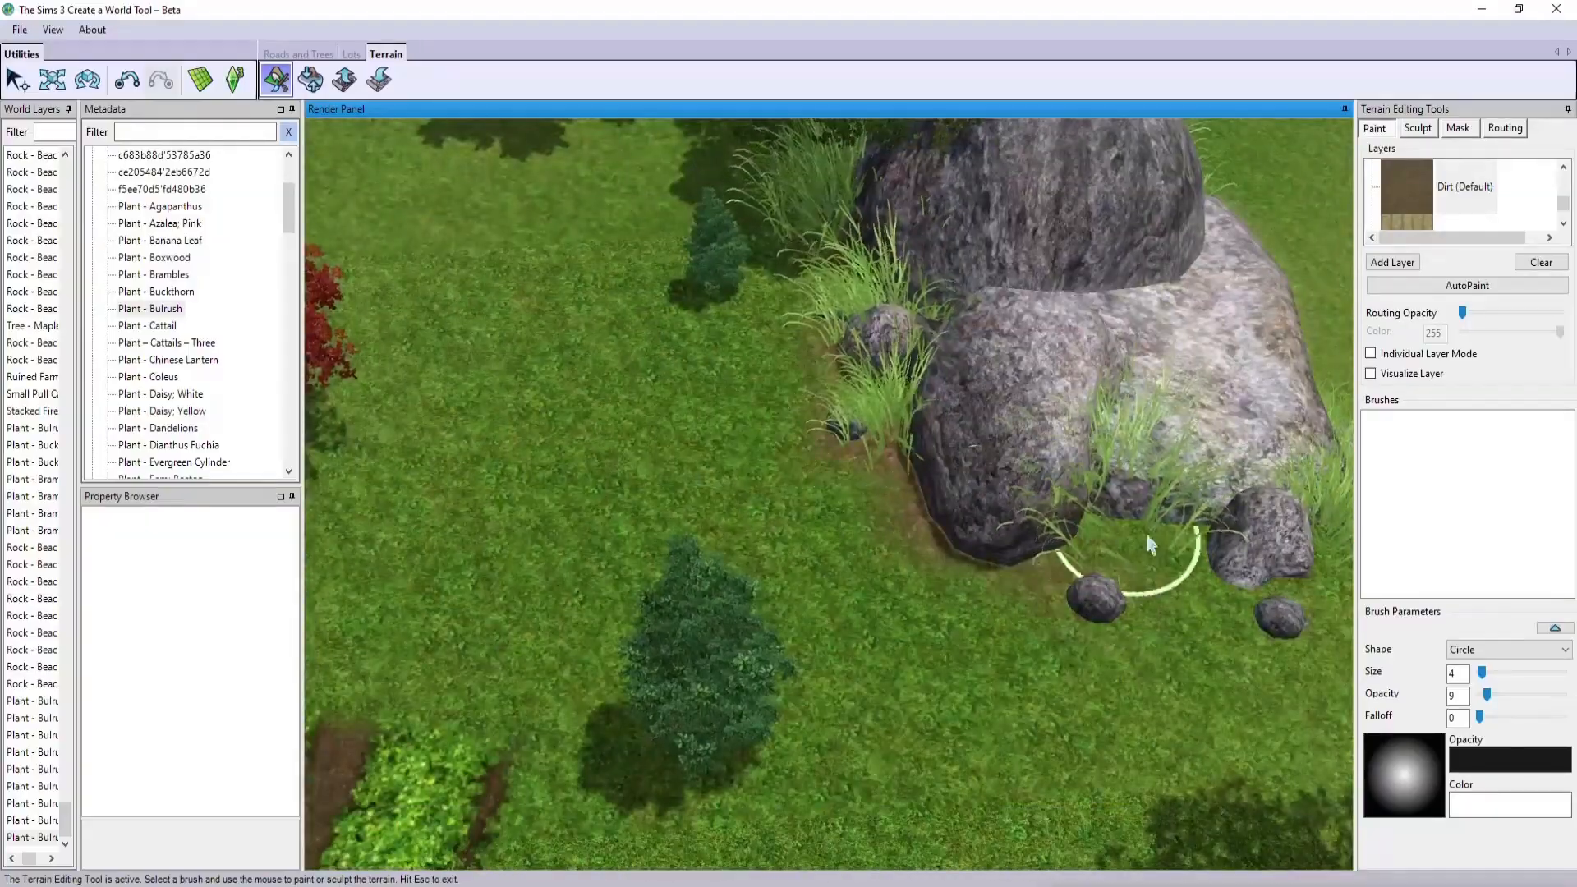
pyautogui.moveTo(916, 607); pyautogui.dragTo(810, 616, button='middle')
# - Continue painting Dirt around the remaining sides of the boulder group, including the shaded ground by the cliff edge
pyautogui.moveTo(810, 616); pyautogui.dragTo(691, 366, button='right')
pyautogui.moveTo(1079, 538); pyautogui.dragTo(969, 604, button='middle')
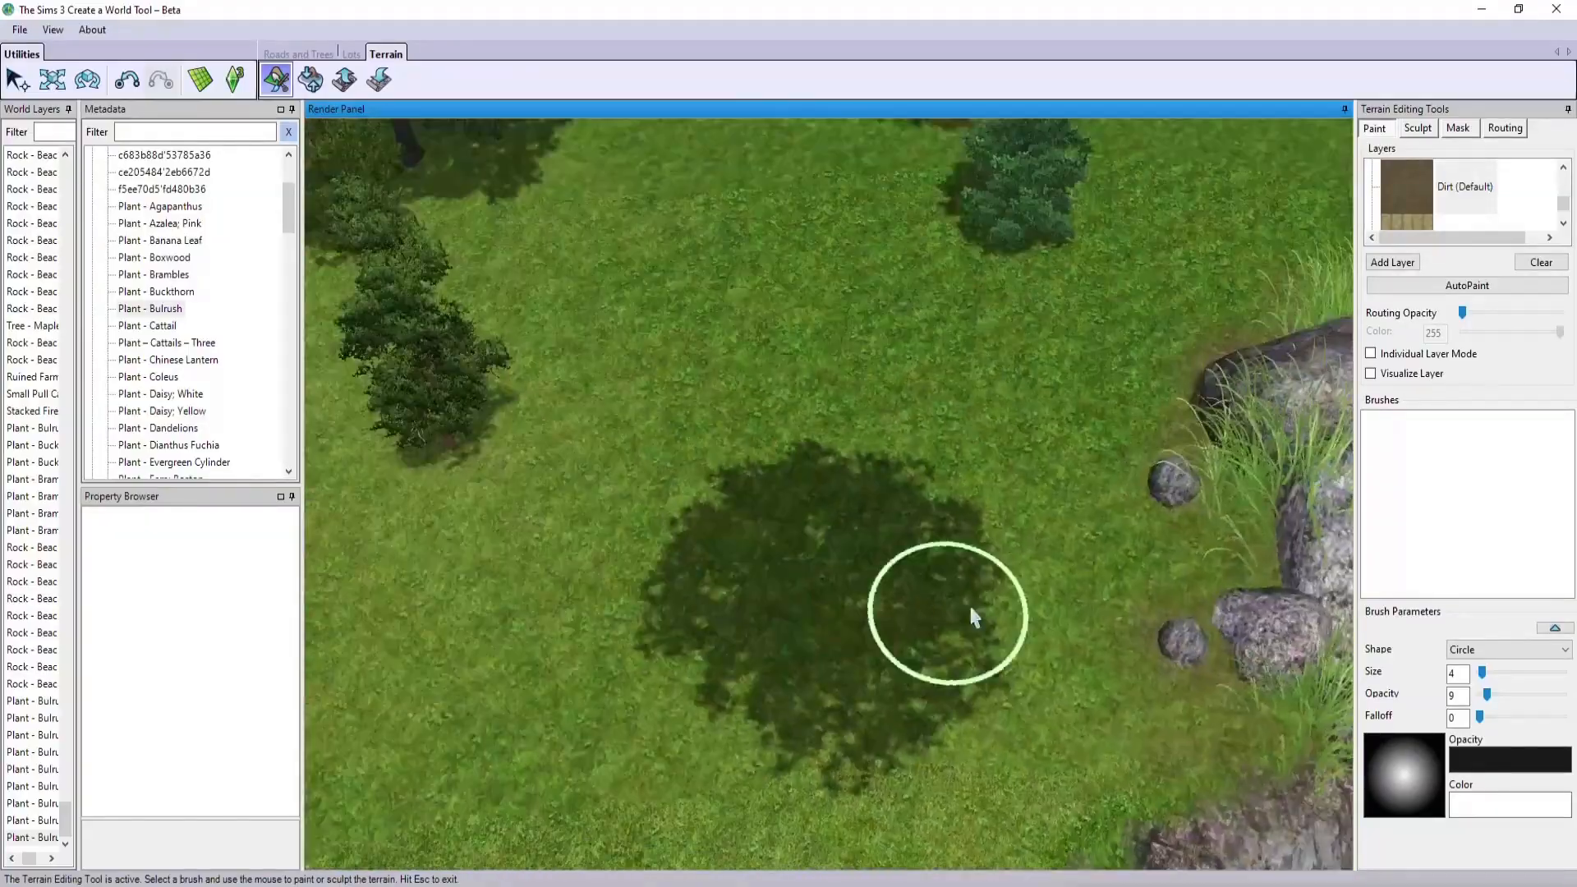
pyautogui.moveTo(968, 605); pyautogui.dragTo(821, 460, button='right')
pyautogui.moveTo(903, 575)
pyautogui.mouseDown(button='middle')
pyautogui.moveTo(783, 590)
pyautogui.moveTo(922, 563)
pyautogui.mouseUp(button='middle')
pyautogui.scroll(2, 1166, 300)
pyautogui.scroll(-3, 1022, 476)
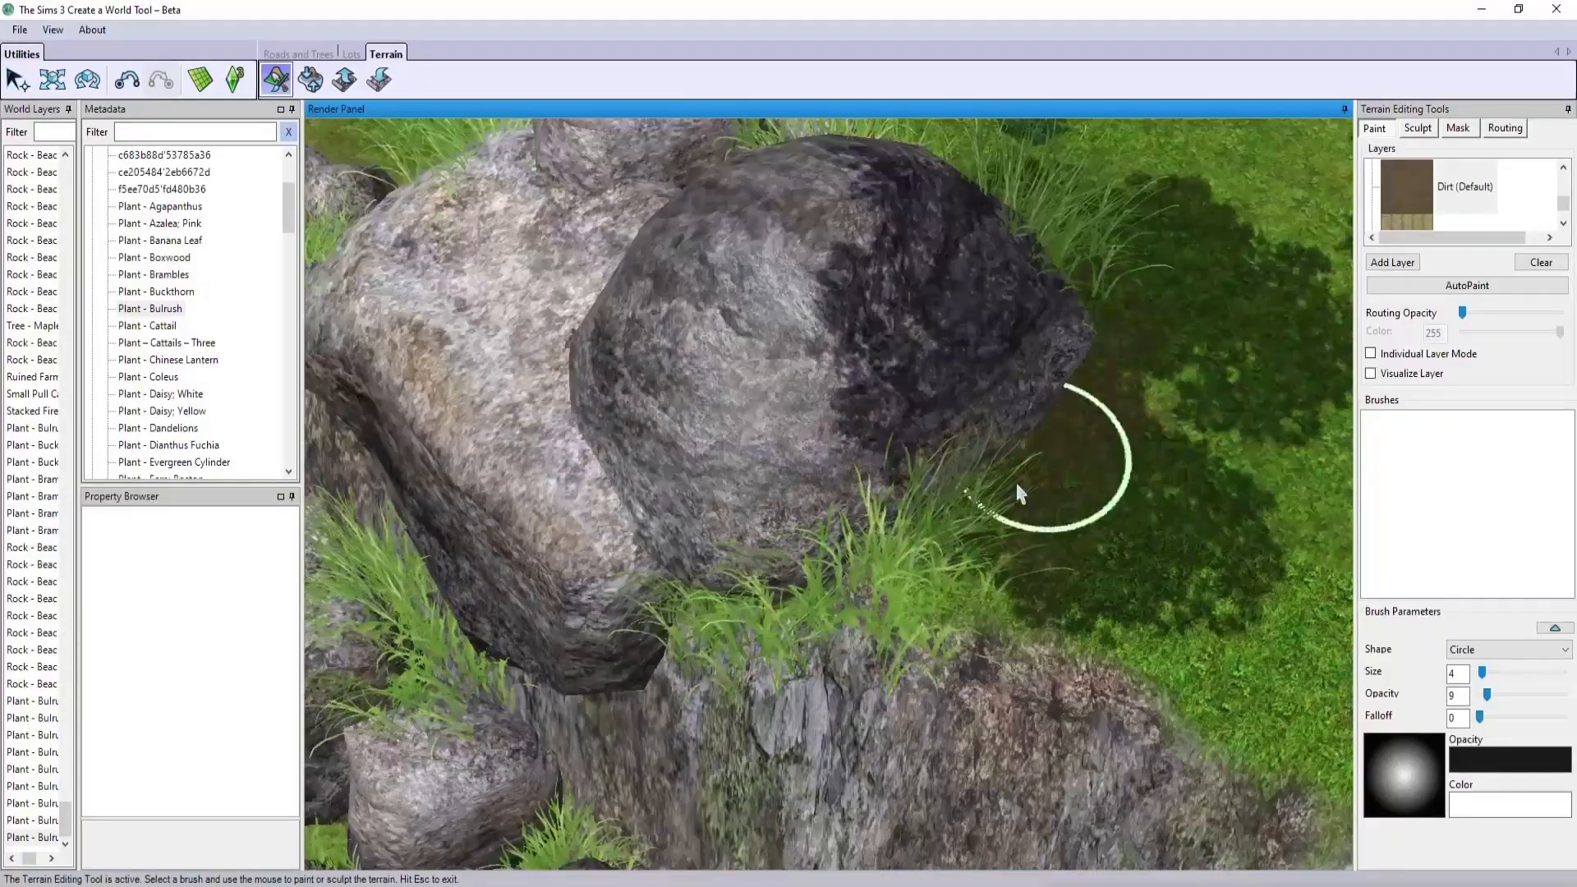
pyautogui.moveTo(1017, 482); pyautogui.dragTo(801, 507, button='right')
pyautogui.moveTo(802, 507); pyautogui.dragTo(1027, 542, button='middle')
pyautogui.moveTo(1027, 542); pyautogui.dragTo(1033, 696, button='right')
# - Filter the catalog for "spruce" and scatter Tree - Spruce on the grass around the empty lot near the beach
pyautogui.scroll(-4, 985, 610)
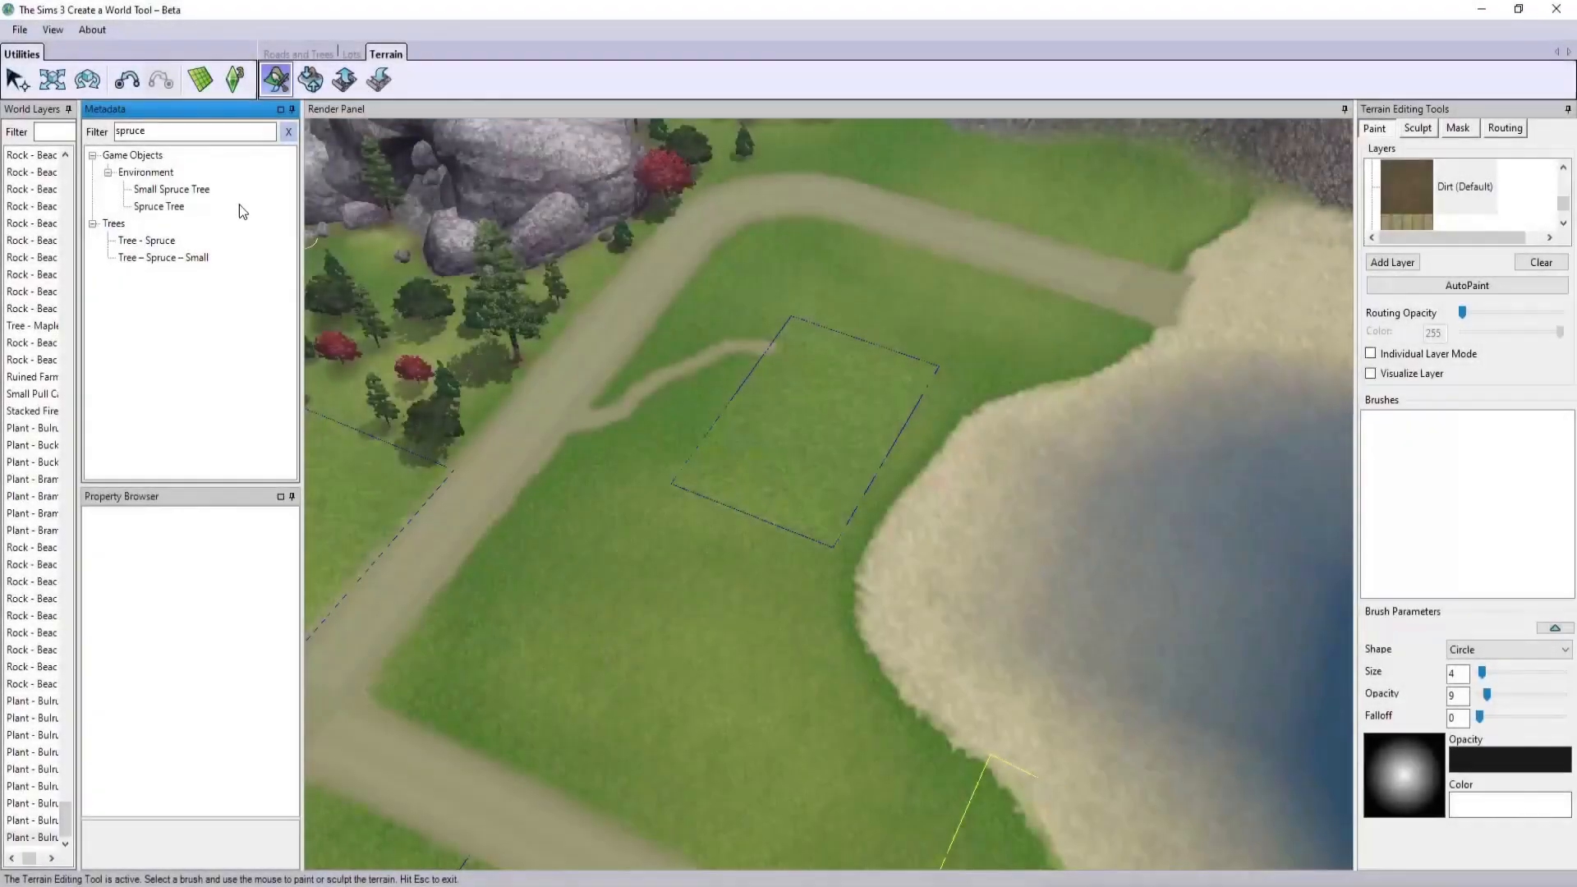
pyautogui.click(152, 240)
pyautogui.scroll(-3, 807, 317)
pyautogui.click(812, 363)
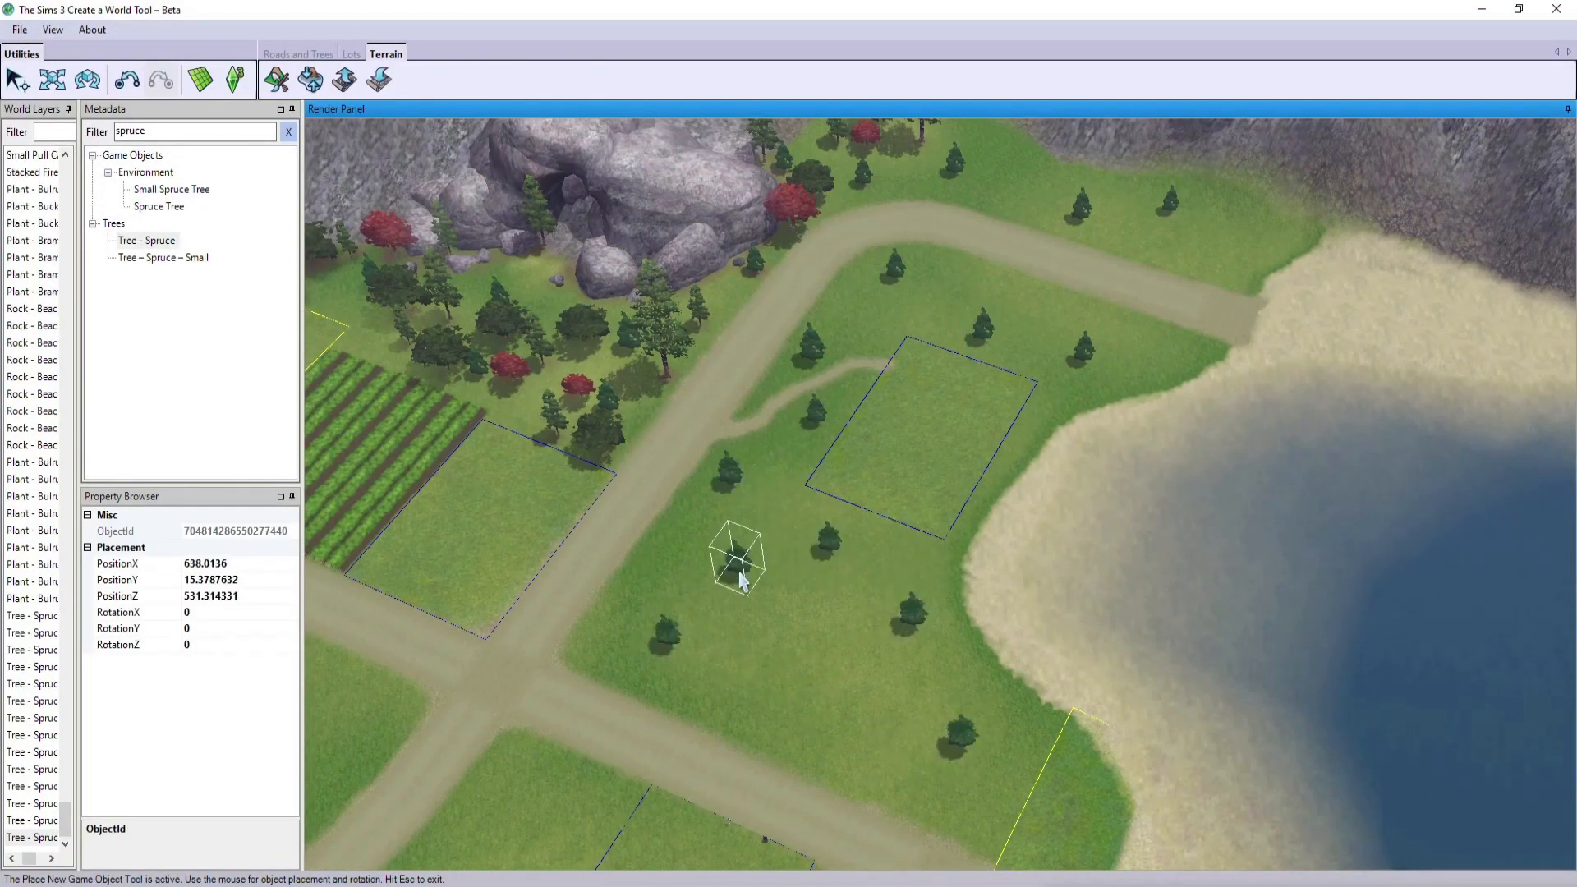
# - Filter the catalog for "fir" and scatter Tree - Fir among the spruces around the empty lot near the beach
pyautogui.doubleClick(156, 133)
pyautogui.write('fir')
pyautogui.click(141, 360)
pyautogui.scroll(-1, 1068, 249)
pyautogui.click(996, 220)
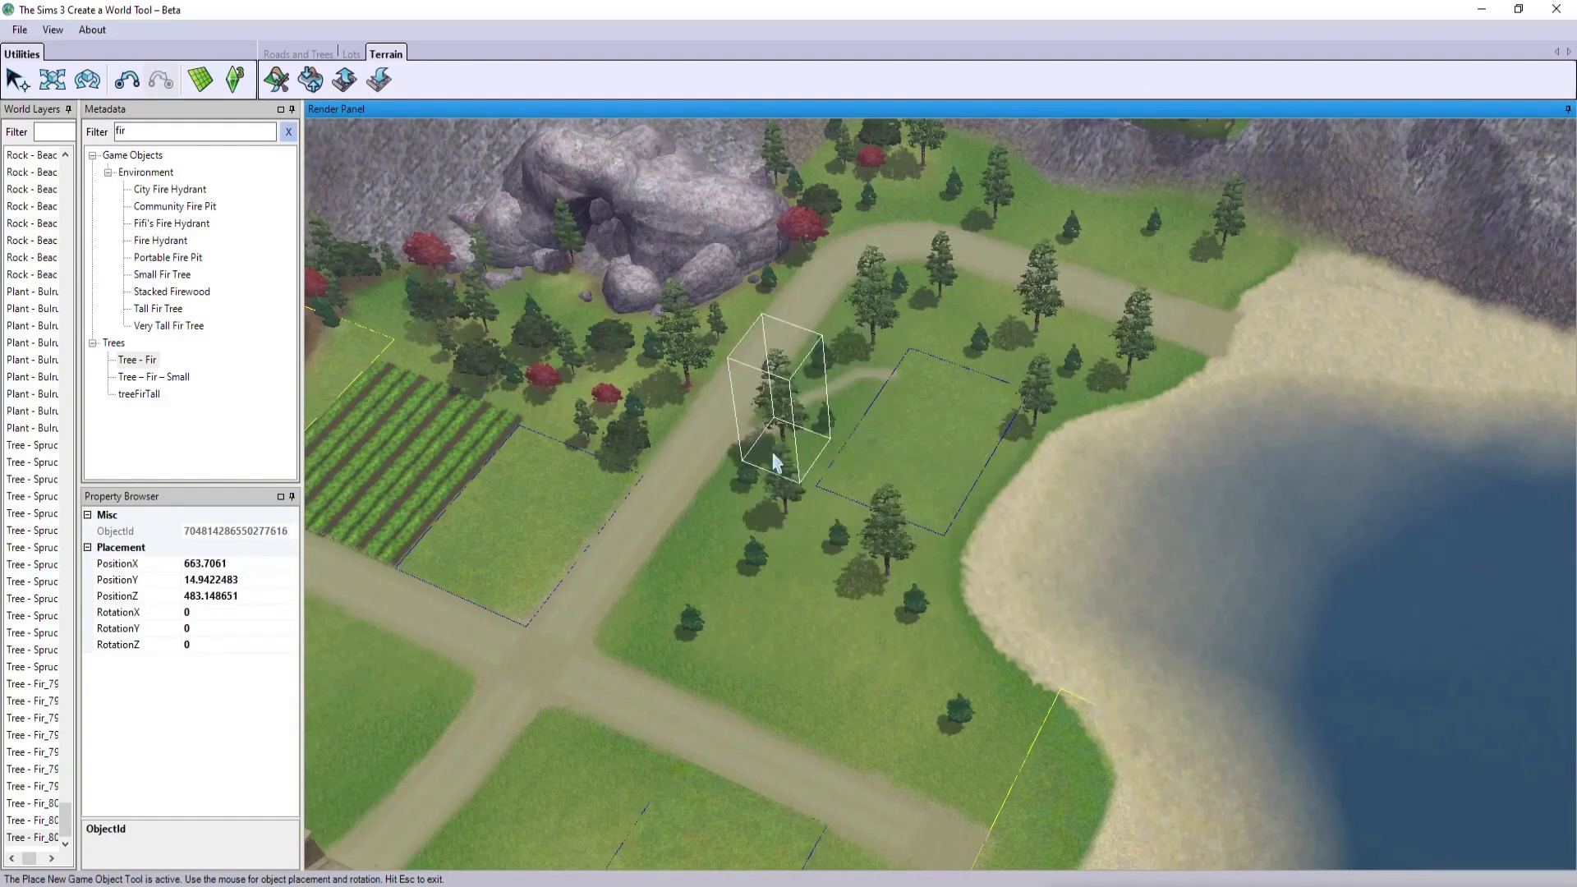
pyautogui.press('Escape')
# - Filter the catalog for "maple" and place Chinese maples, both the small and the full-size variant, among the trees around the beach lot
pyautogui.click(121, 132)
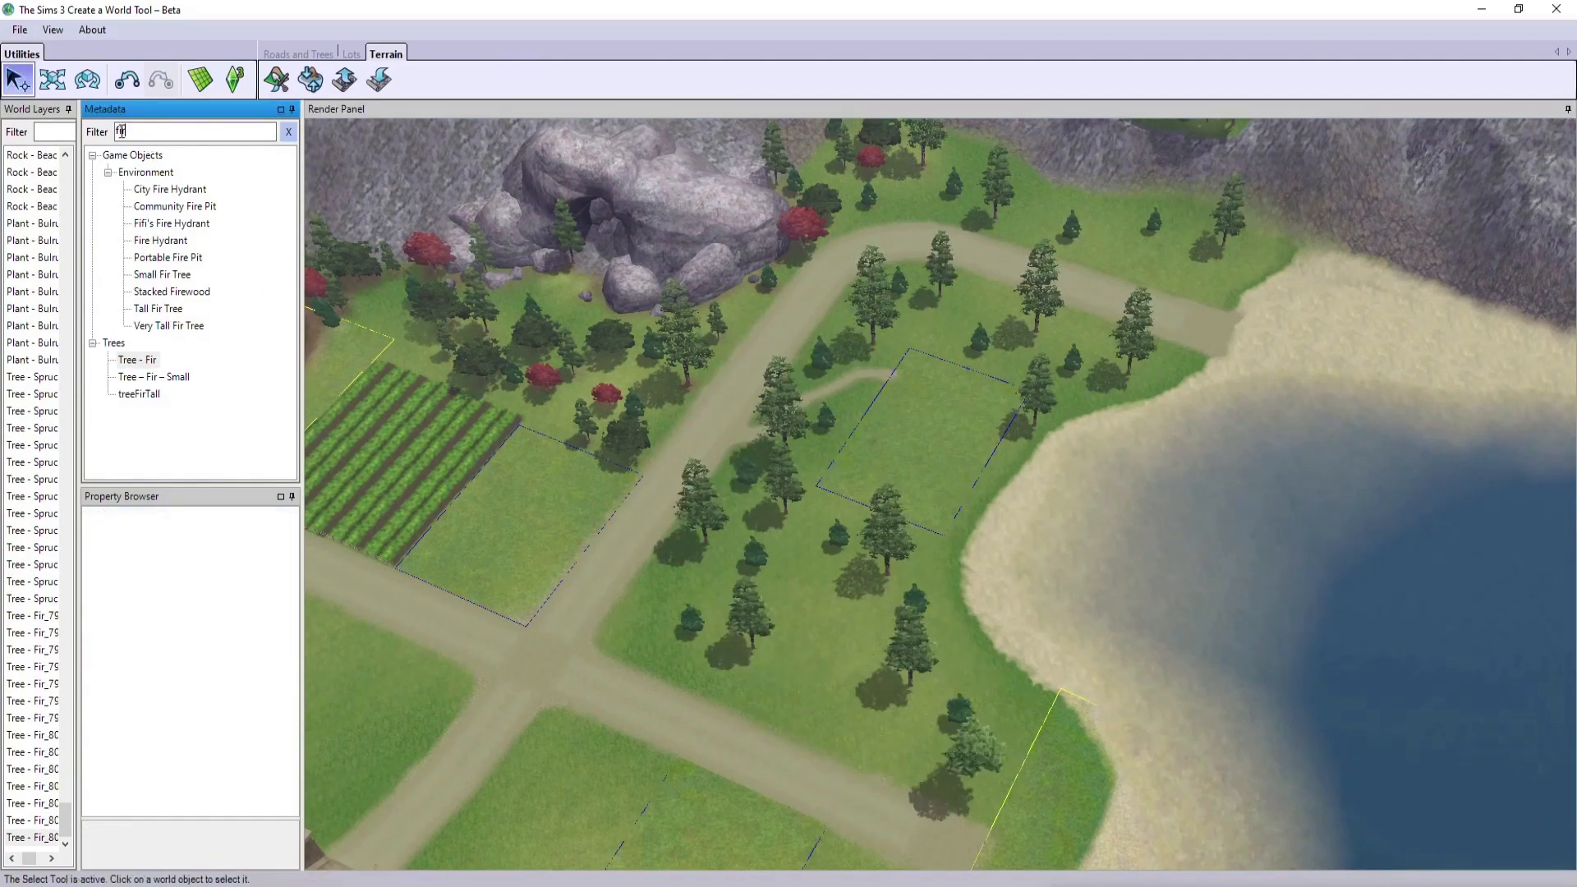
pyautogui.click(1114, 263)
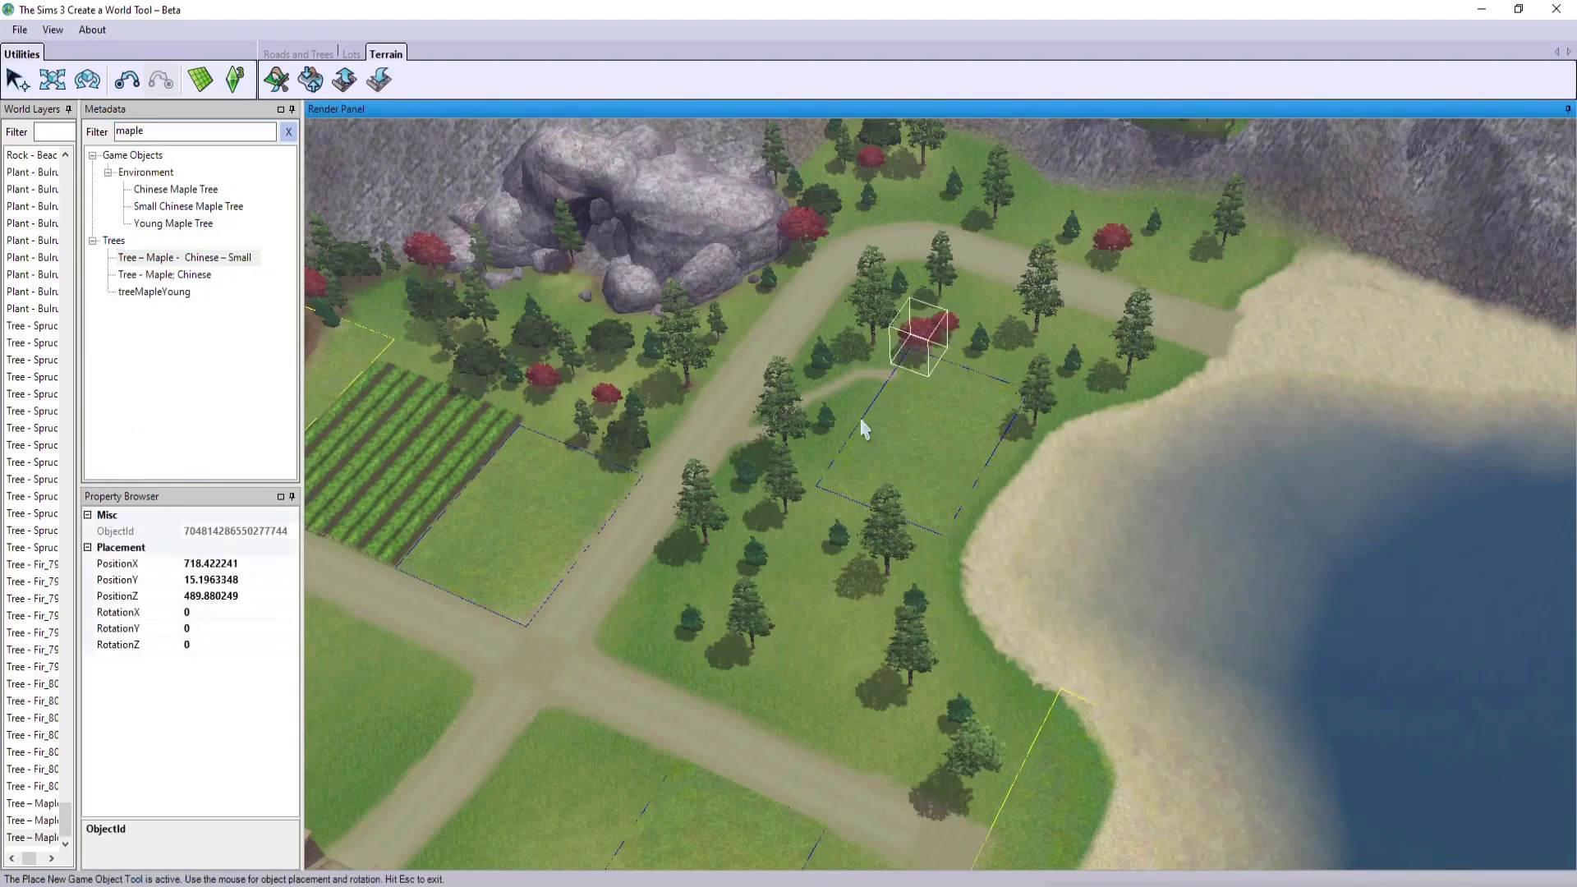
pyautogui.click(165, 274)
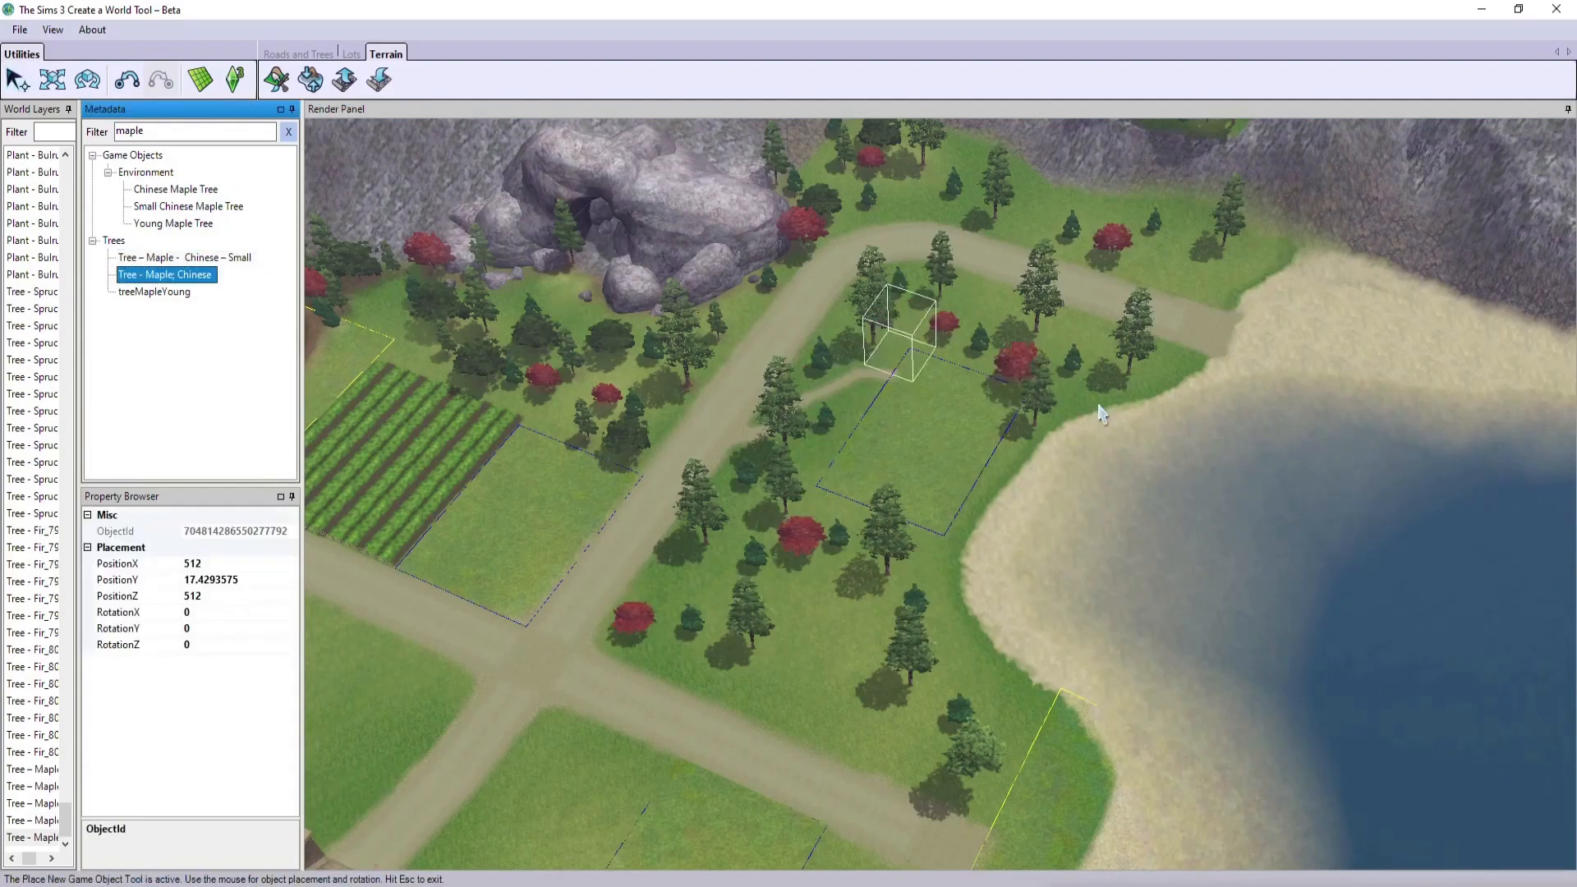
pyautogui.click(1080, 374)
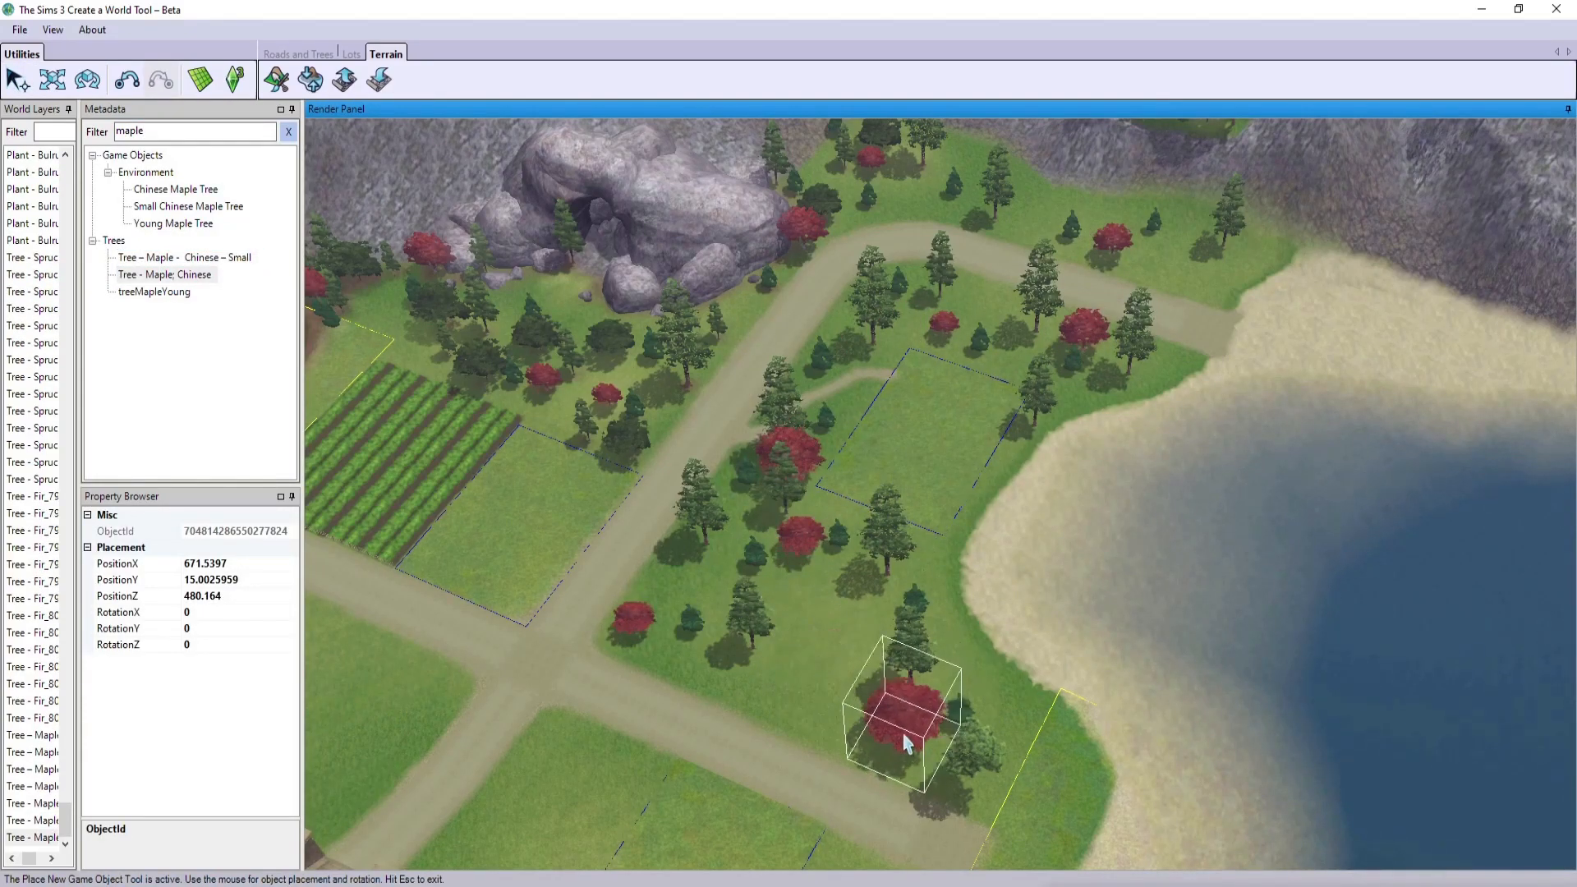
# - Filter the catalog for "oak" and scatter Tree – Oak – Small between the firs and maples around the beach lot
pyautogui.doubleClick(115, 131)
pyautogui.write('oak')
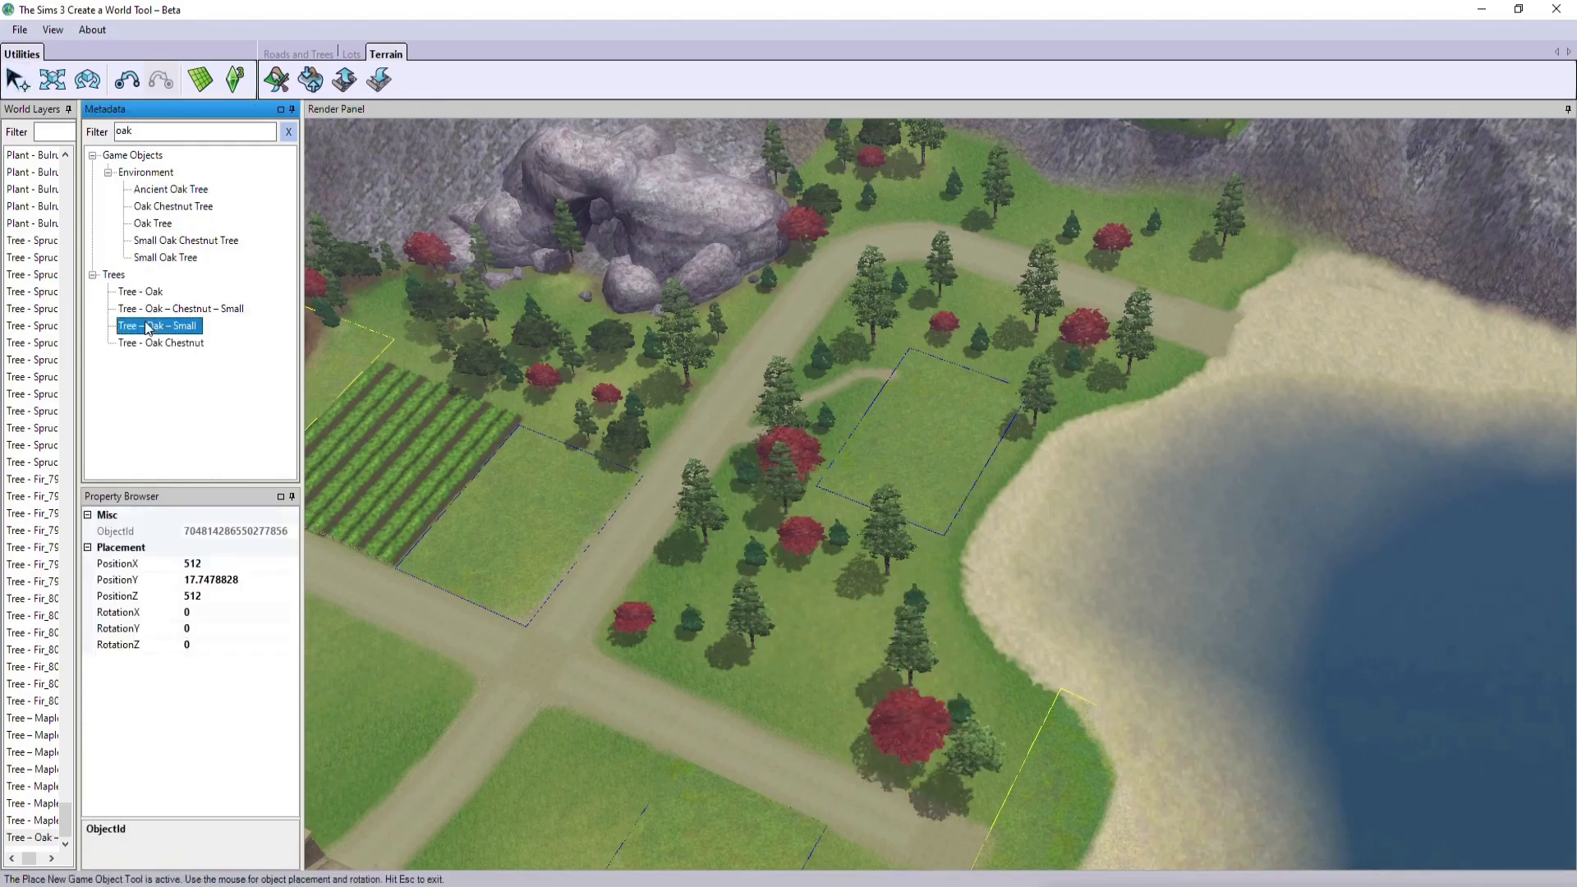
pyautogui.click(985, 319)
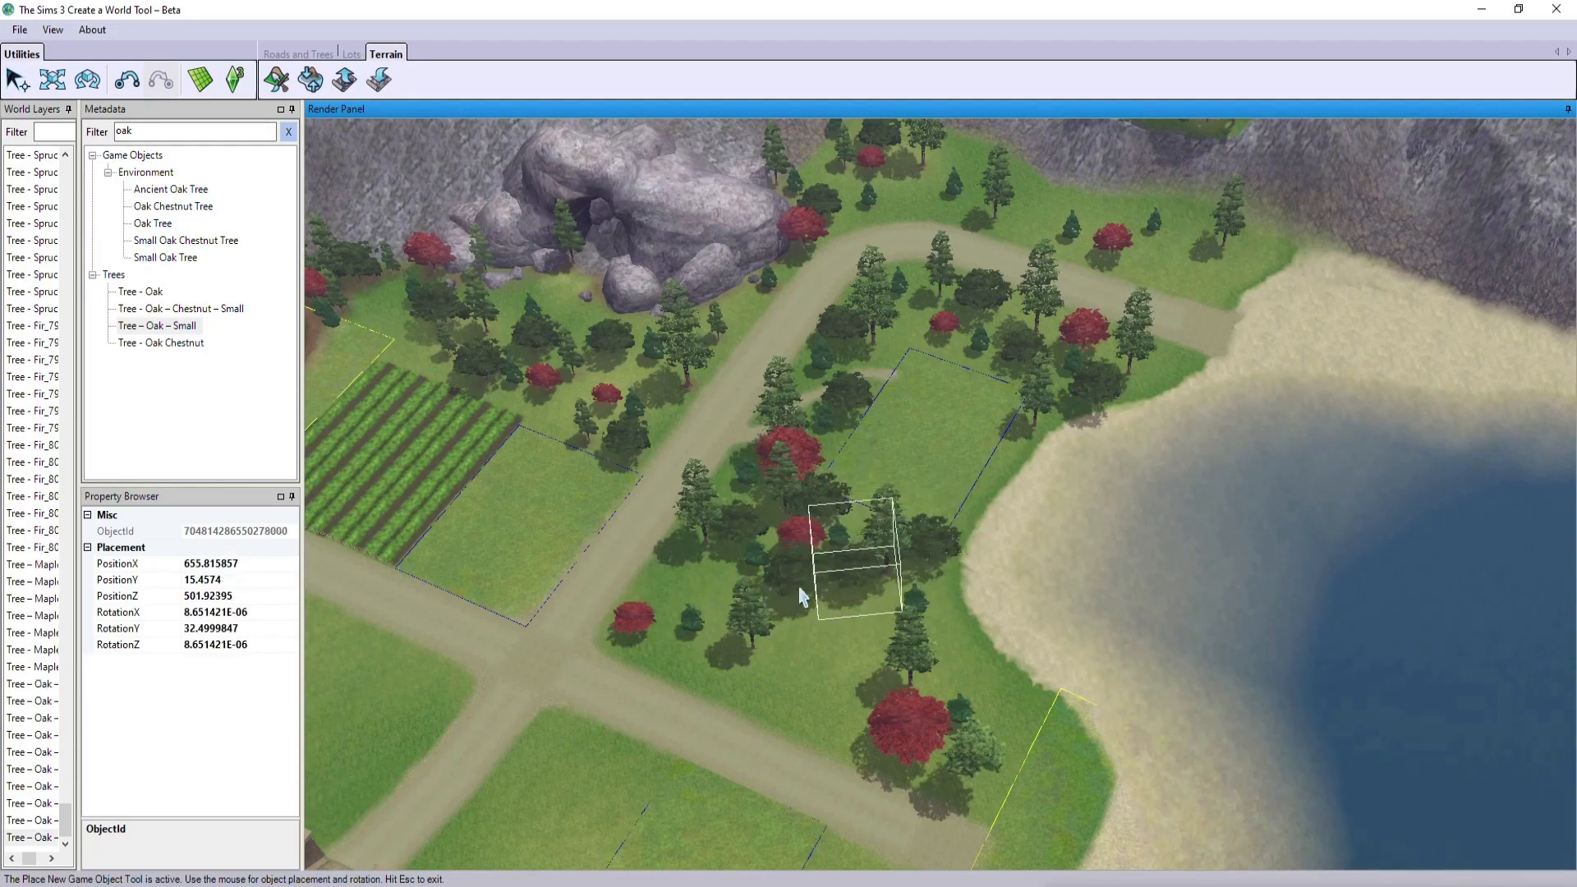
# - Filter the catalog for "spruce" and fill gaps around the beach lot with Tree – Spruce – Small
pyautogui.doubleClick(127, 131)
pyautogui.write('spruce')
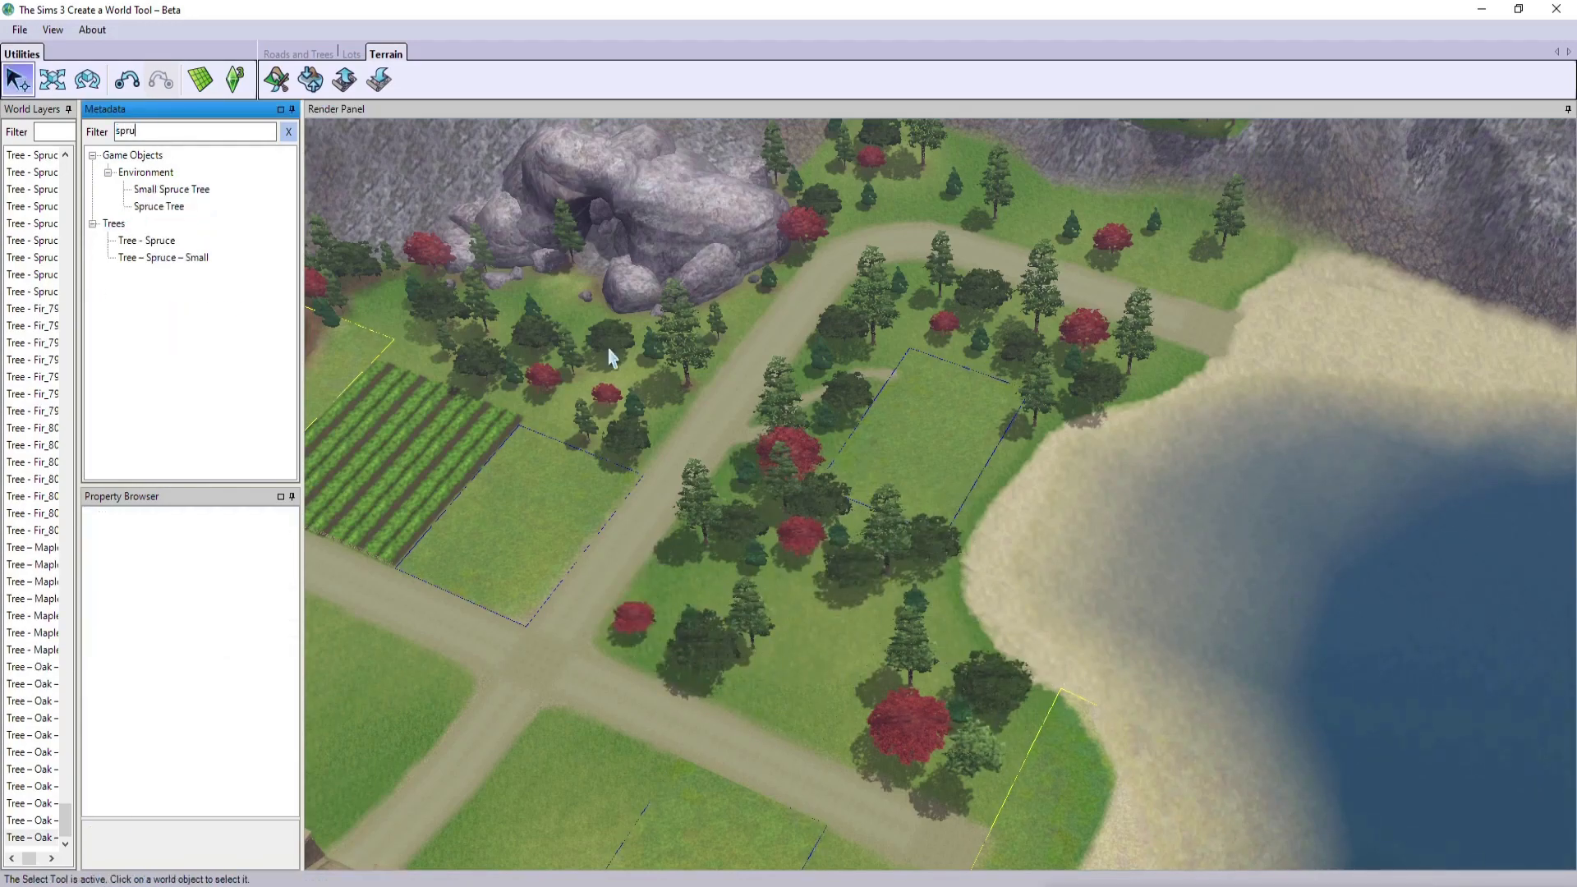
pyautogui.click(163, 257)
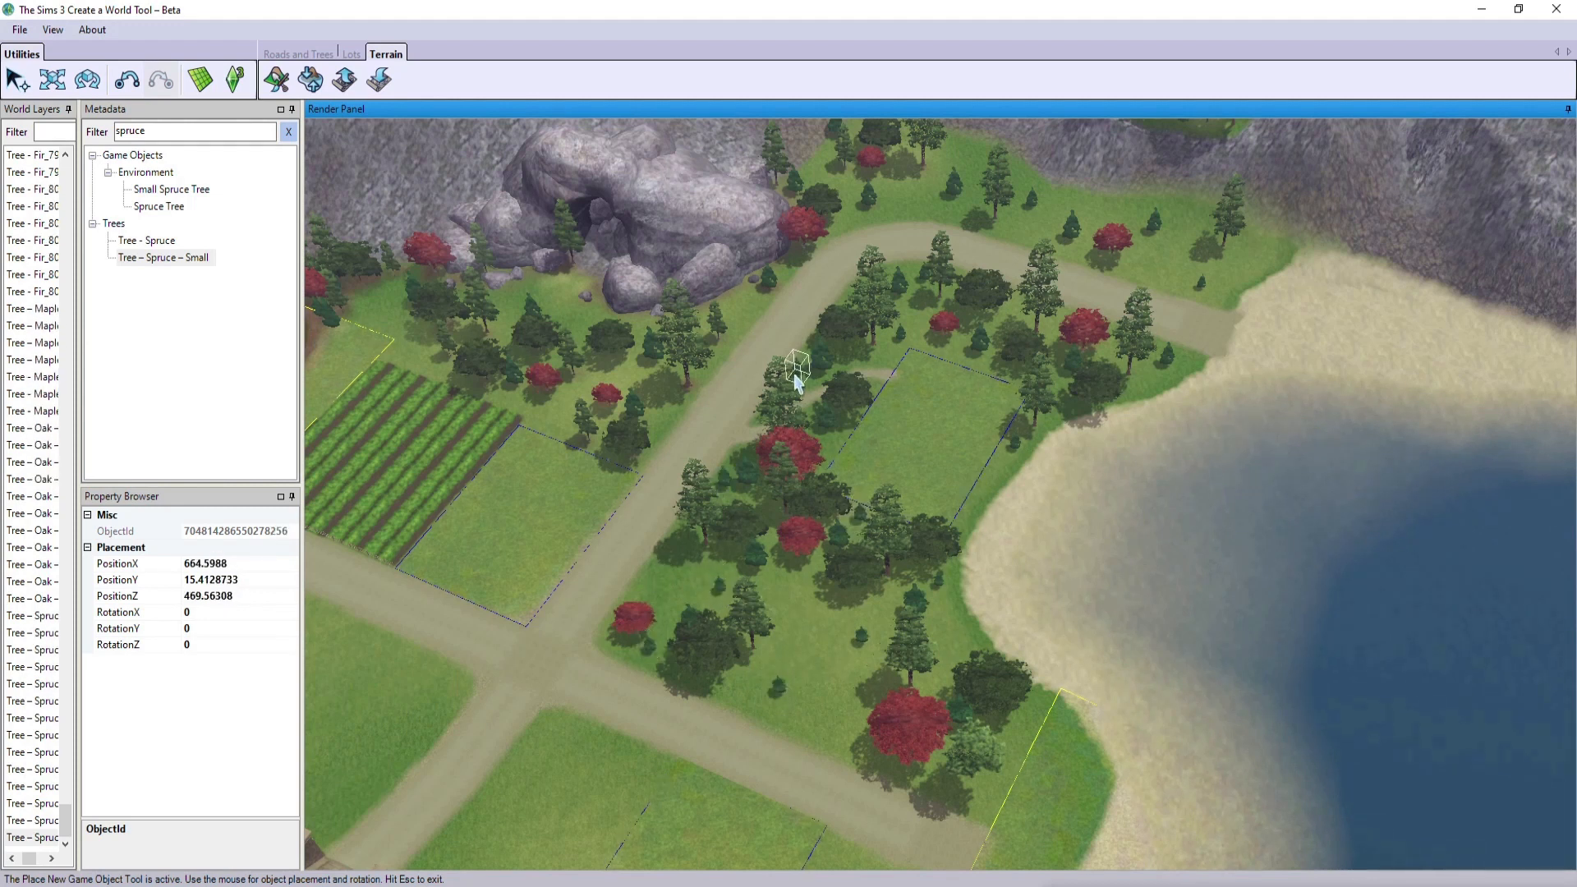
pyautogui.press('Escape')
# - Filter the catalog for "fir" and add Tree – Fir – Small between the larger trees around the beach lot
pyautogui.doubleClick(120, 133)
pyautogui.write('fir')
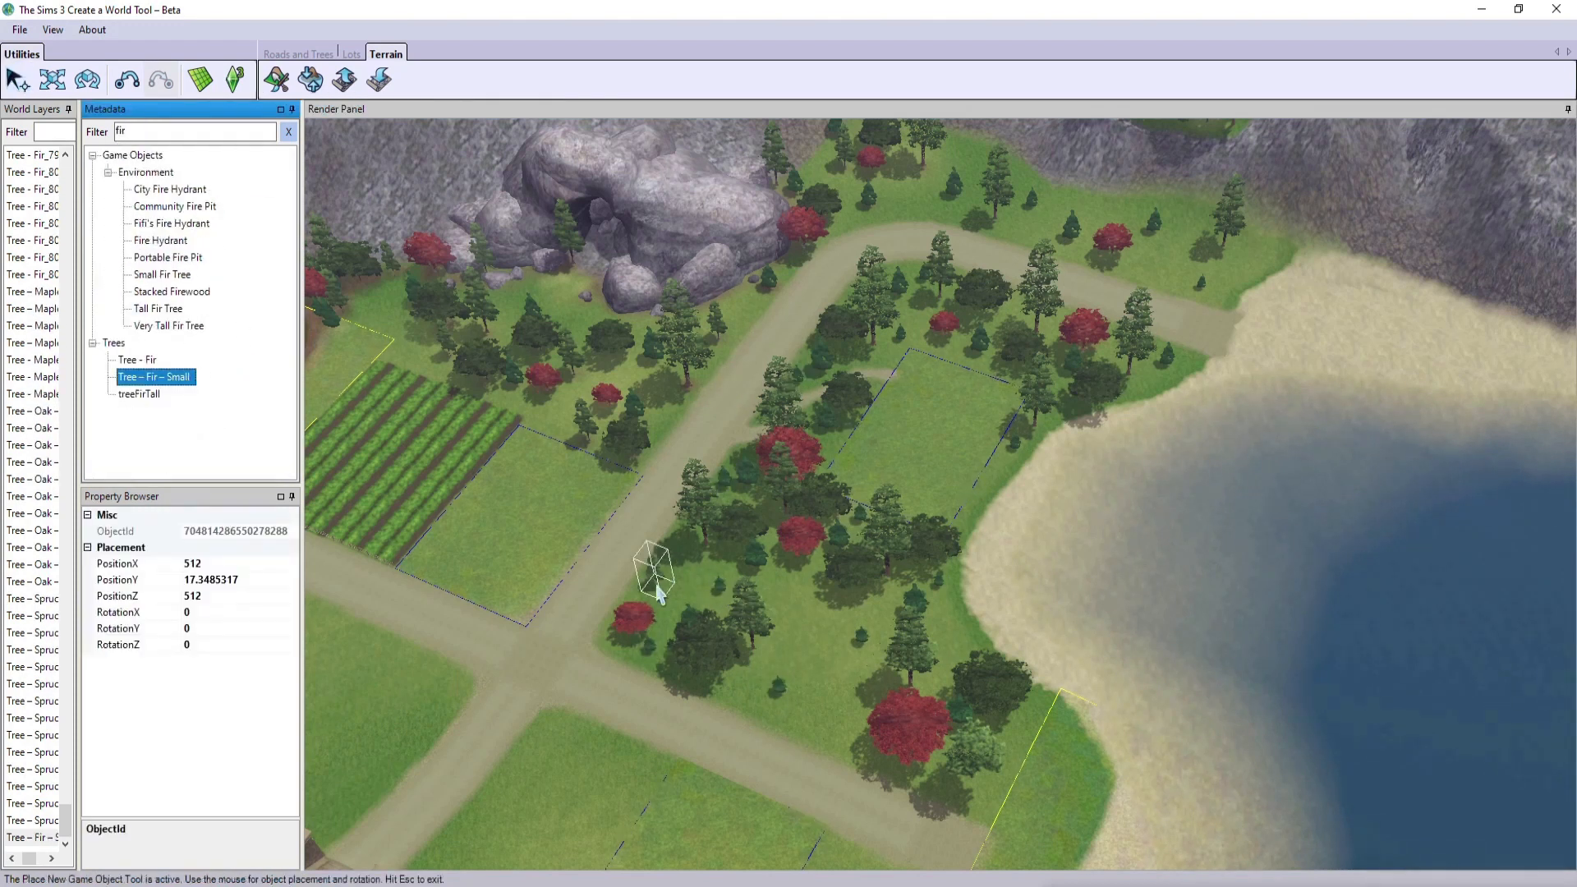
pyautogui.click(657, 591)
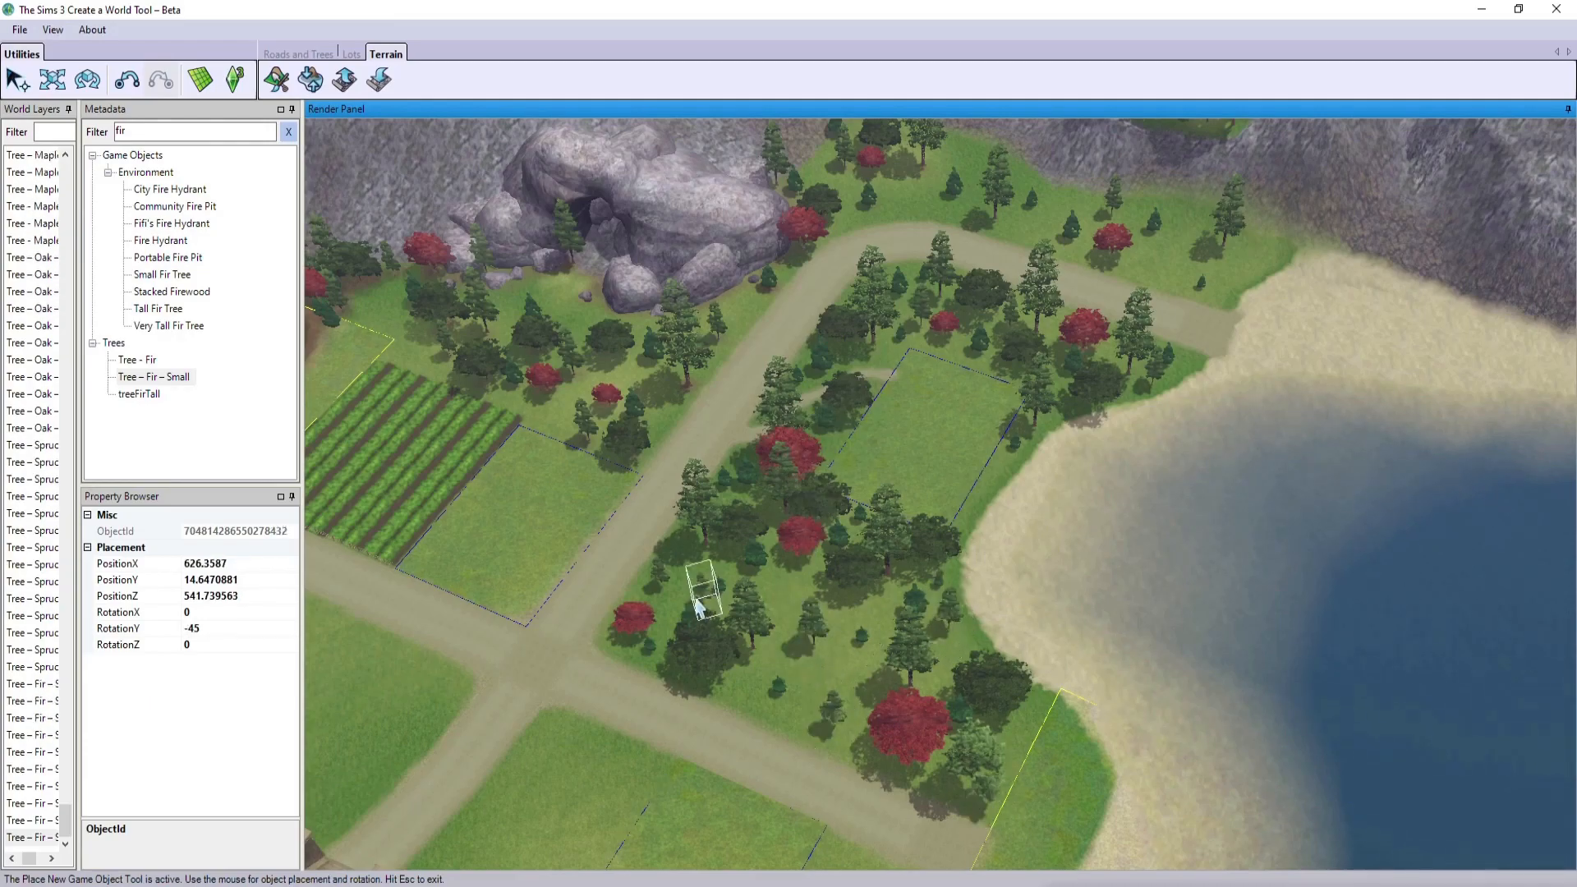
# - Filter the catalog for "spruce" and scatter Tree - Spruce on the grass beside the bridge and between the road and the river
pyautogui.moveTo(696, 442); pyautogui.dragTo(649, 451, button='right')
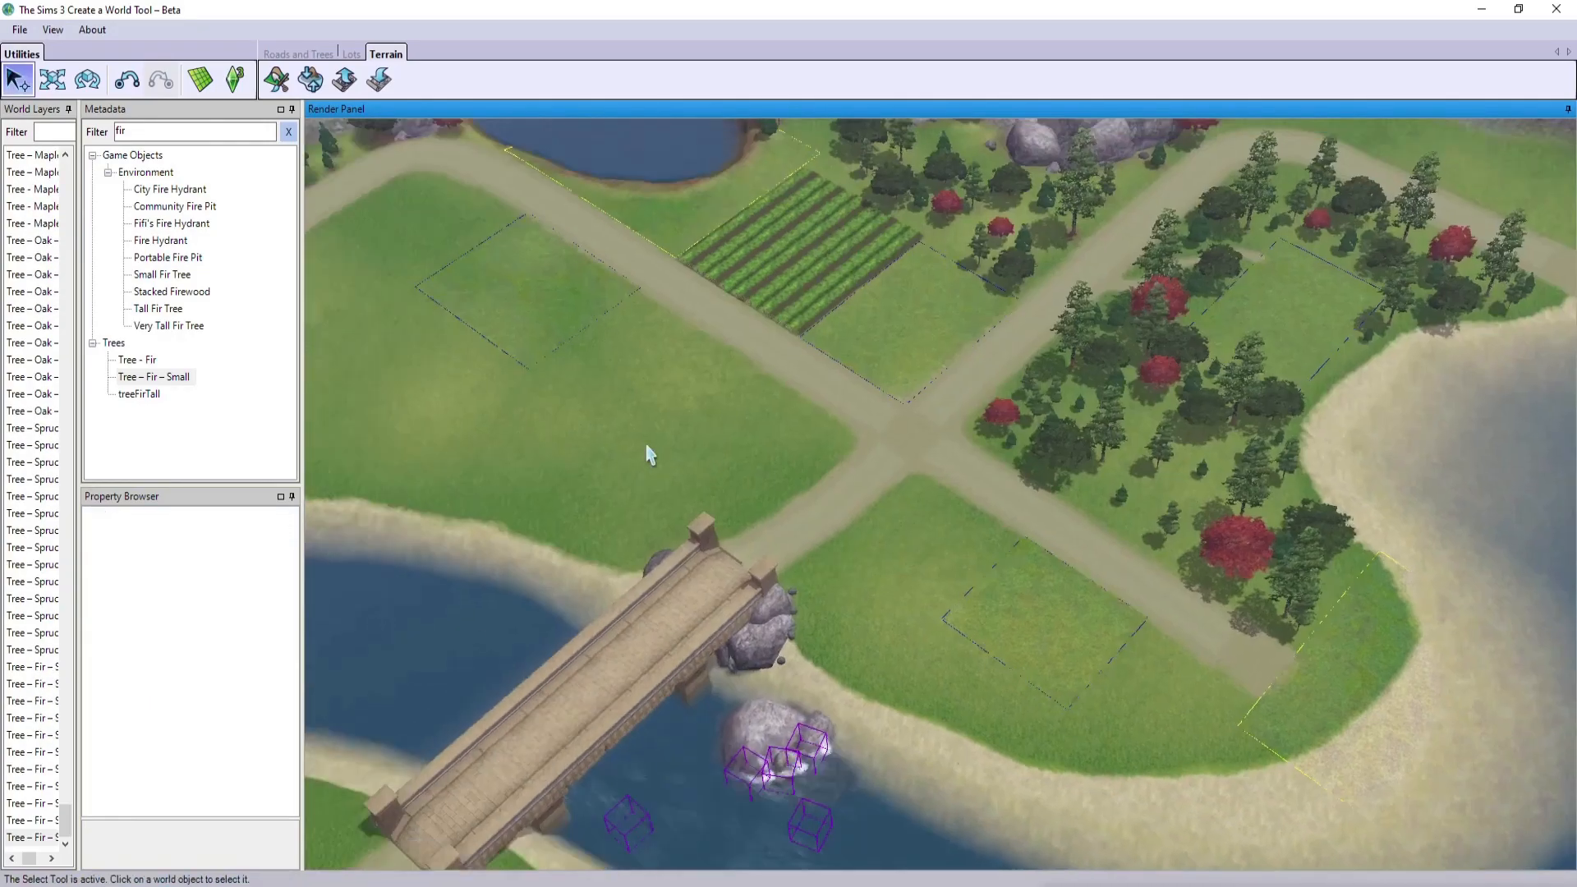
pyautogui.moveTo(132, 131); pyautogui.dragTo(100, 138)
pyautogui.click(146, 239)
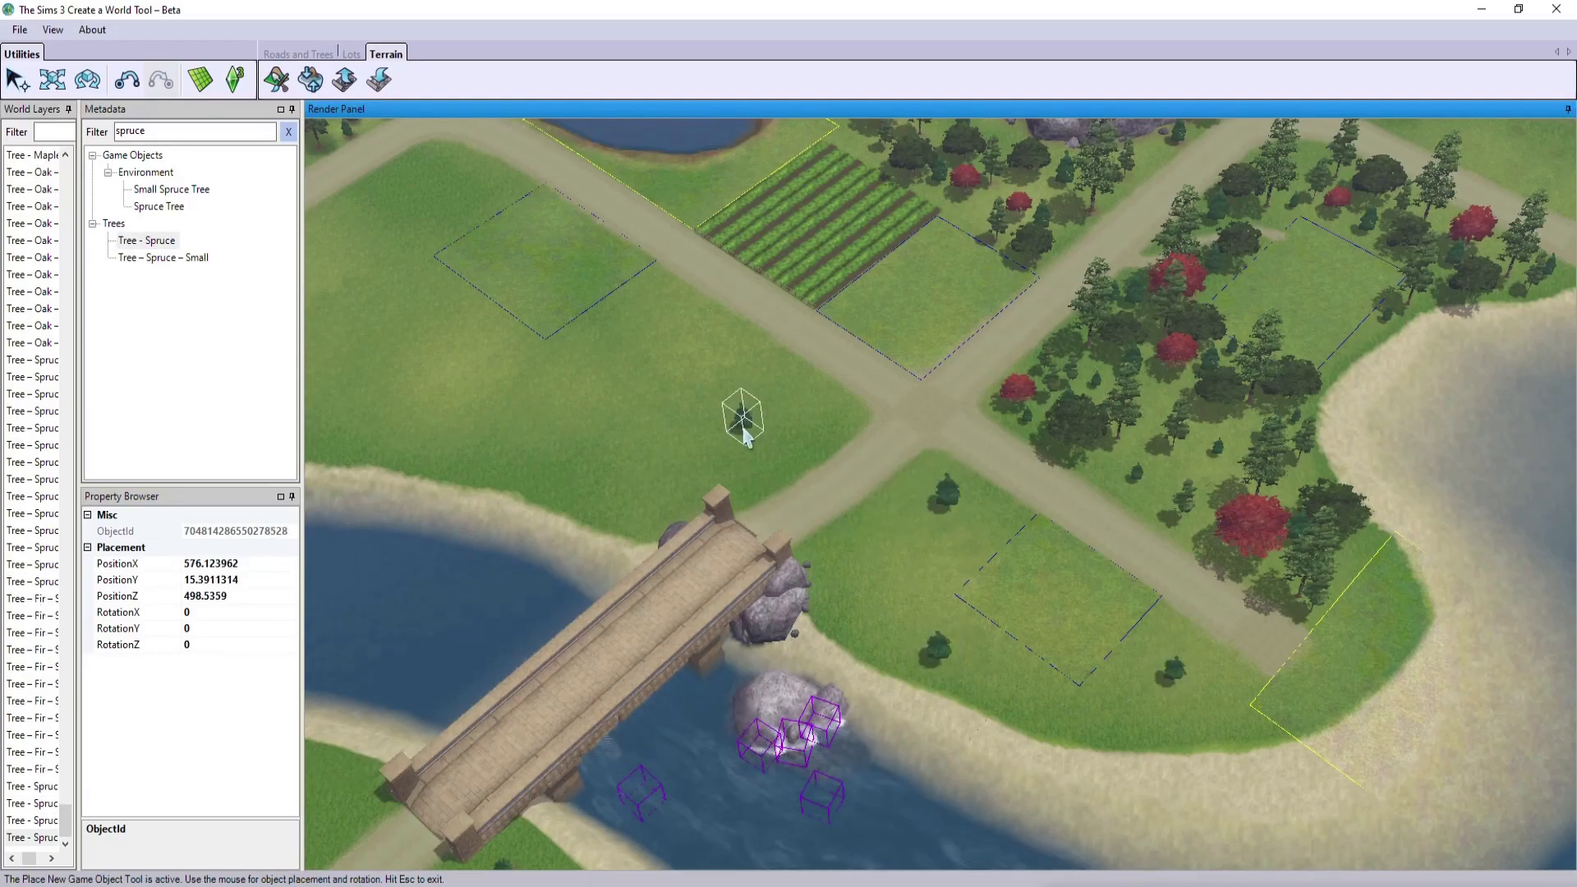
pyautogui.moveTo(743, 429); pyautogui.dragTo(729, 432, button='right')
pyautogui.click(587, 340)
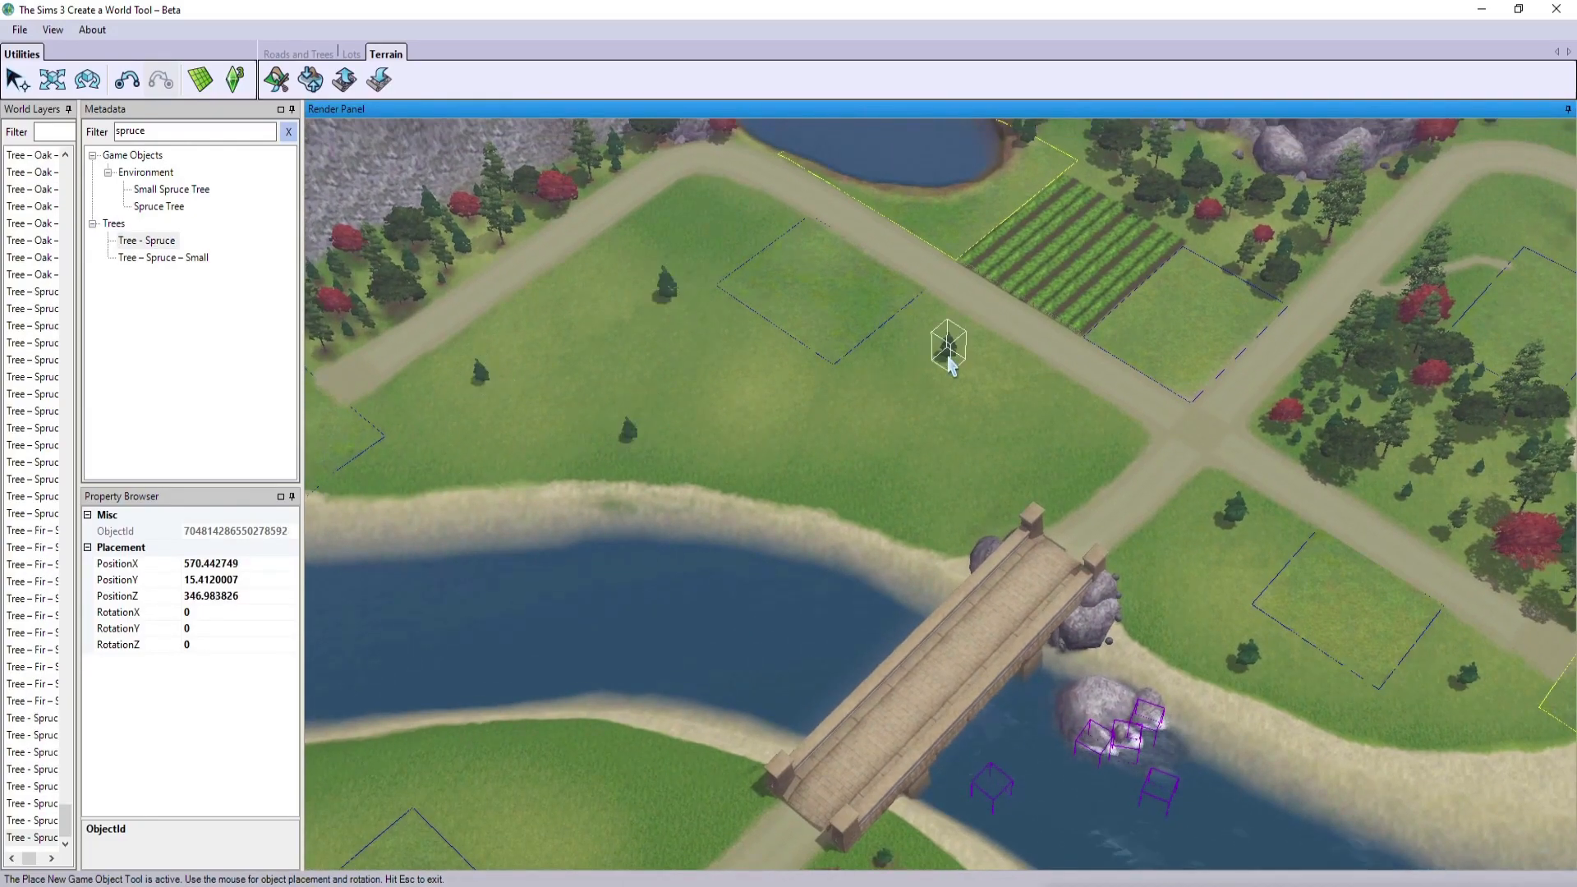
pyautogui.press('Escape')
# - Filter the catalog for "fir" and scatter Tree - Fir around the bridge-side lot and across the grass along the river
pyautogui.moveTo(146, 132); pyautogui.dragTo(97, 140)
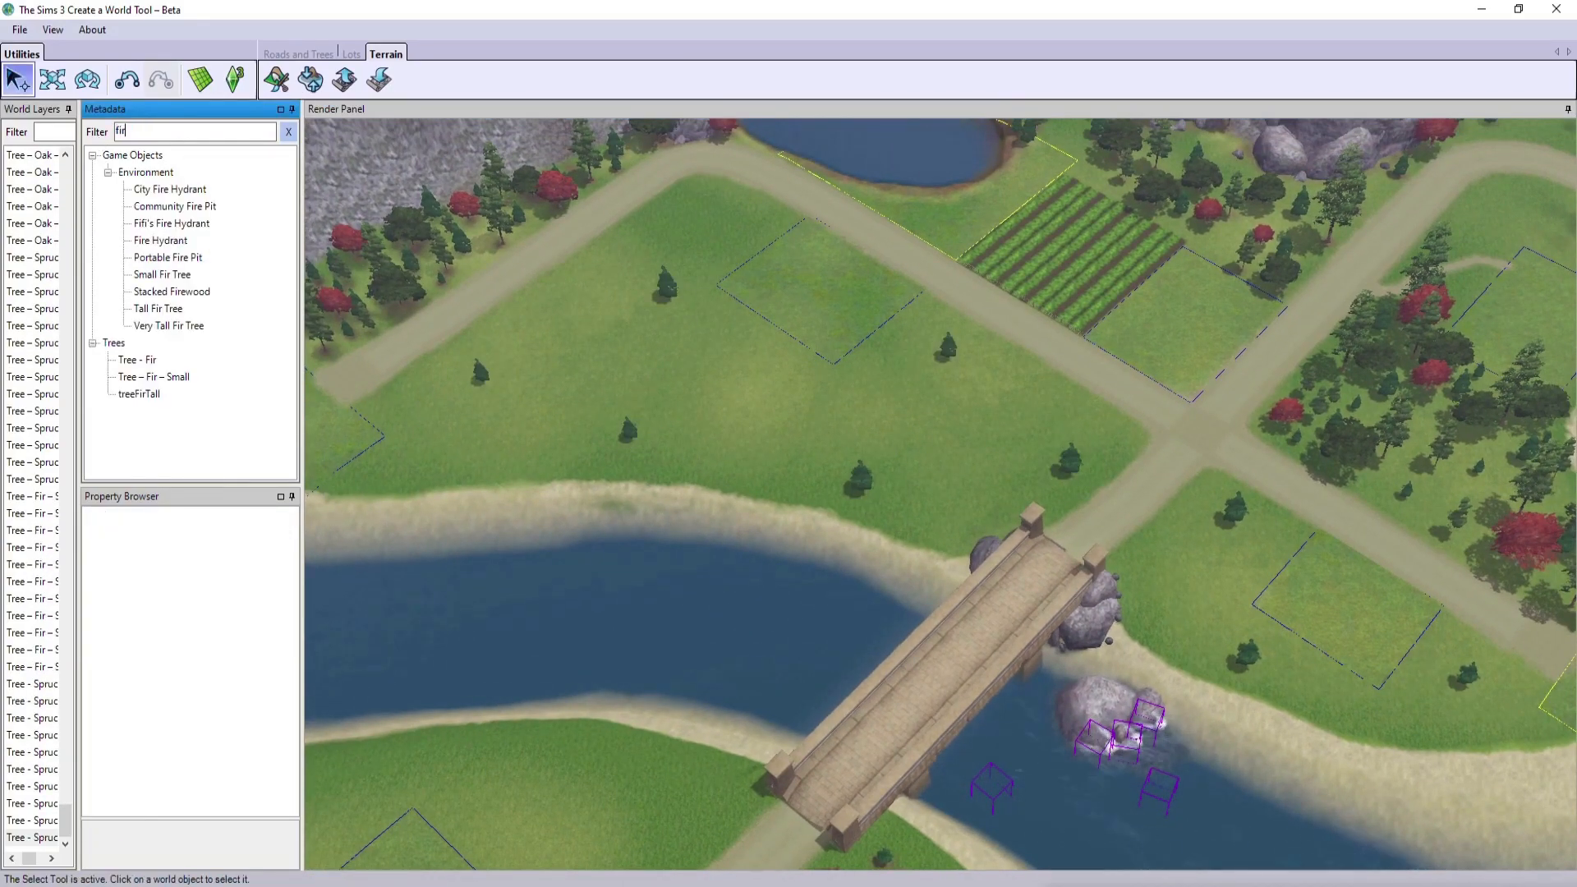
pyautogui.click(137, 360)
pyautogui.moveTo(475, 472); pyautogui.dragTo(1348, 739, button='right')
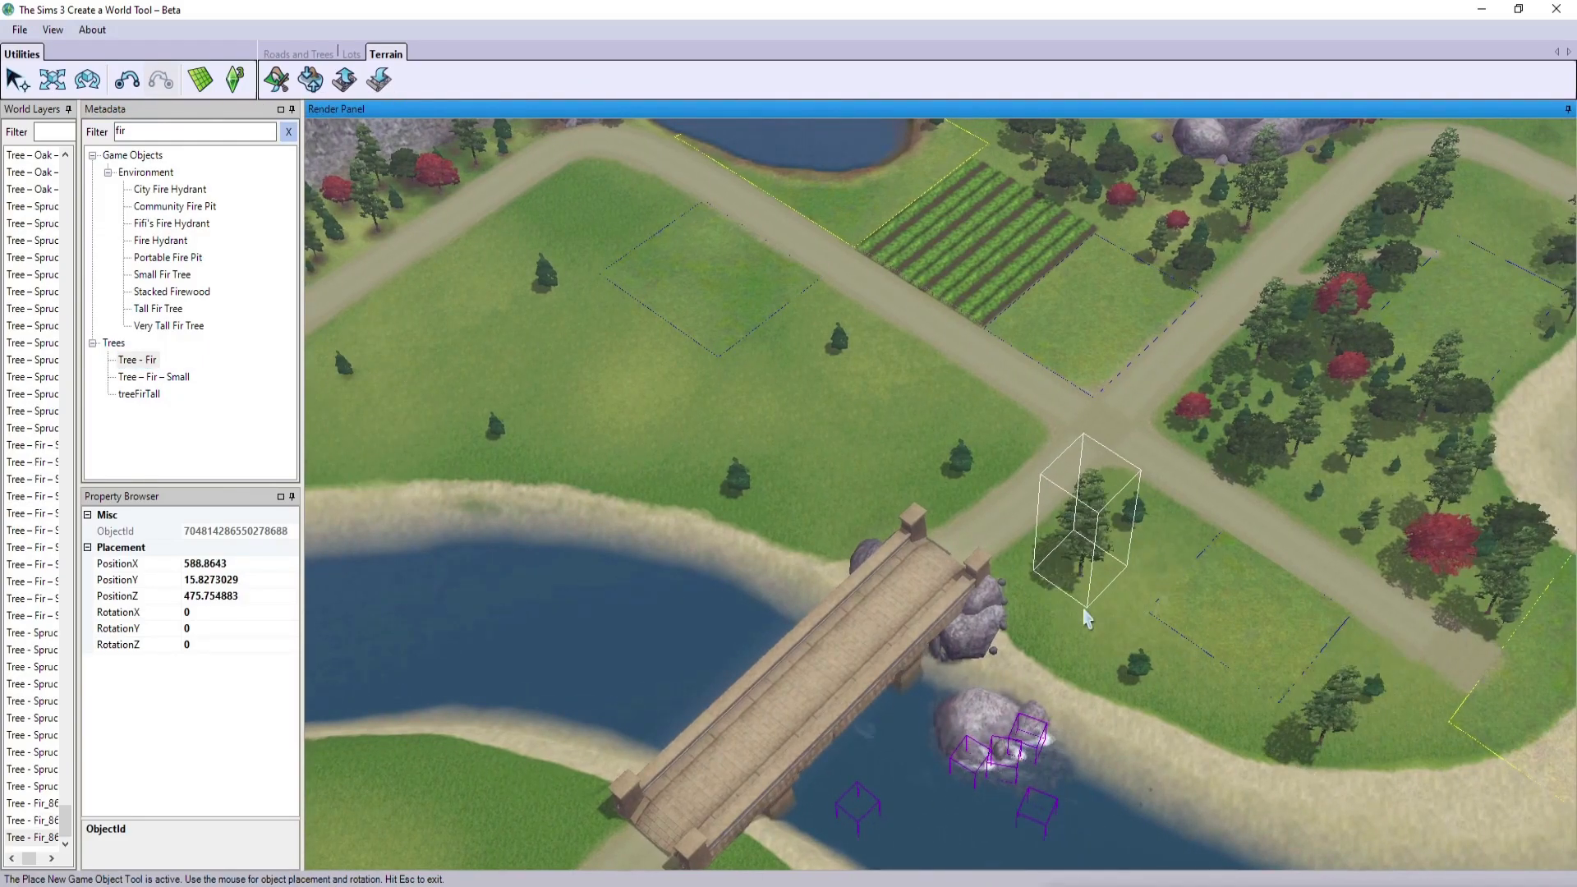
pyautogui.click(1113, 645)
pyautogui.click(996, 450)
pyautogui.click(742, 416)
pyautogui.click(581, 457)
pyautogui.click(443, 321)
pyautogui.click(658, 201)
pyautogui.moveTo(549, 460); pyautogui.dragTo(531, 457, button='right')
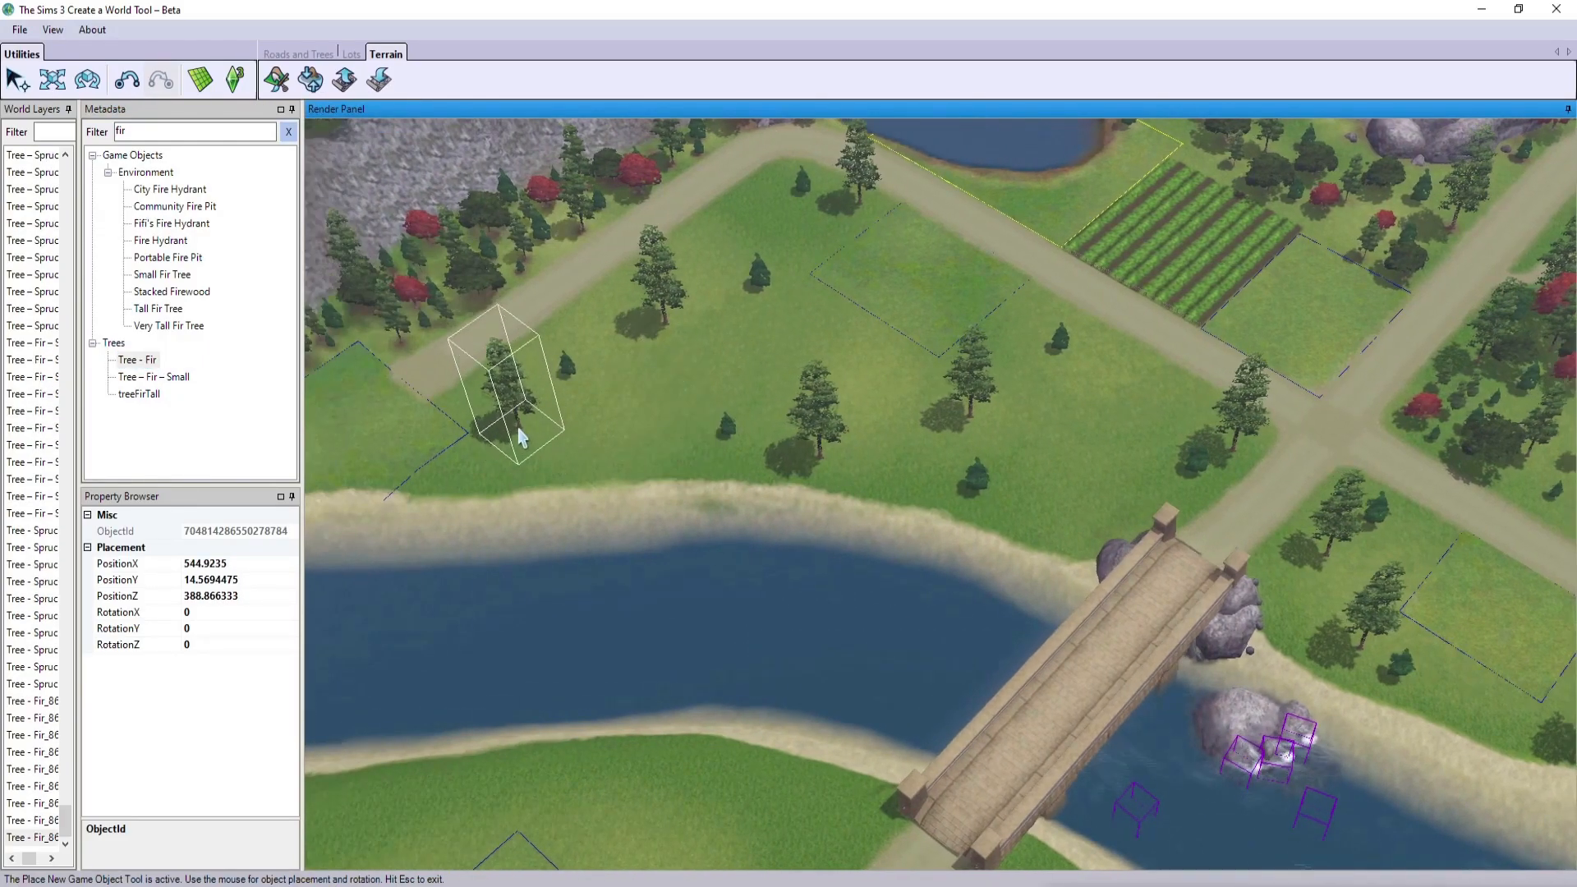
pyautogui.click(539, 457)
pyautogui.press('Escape')
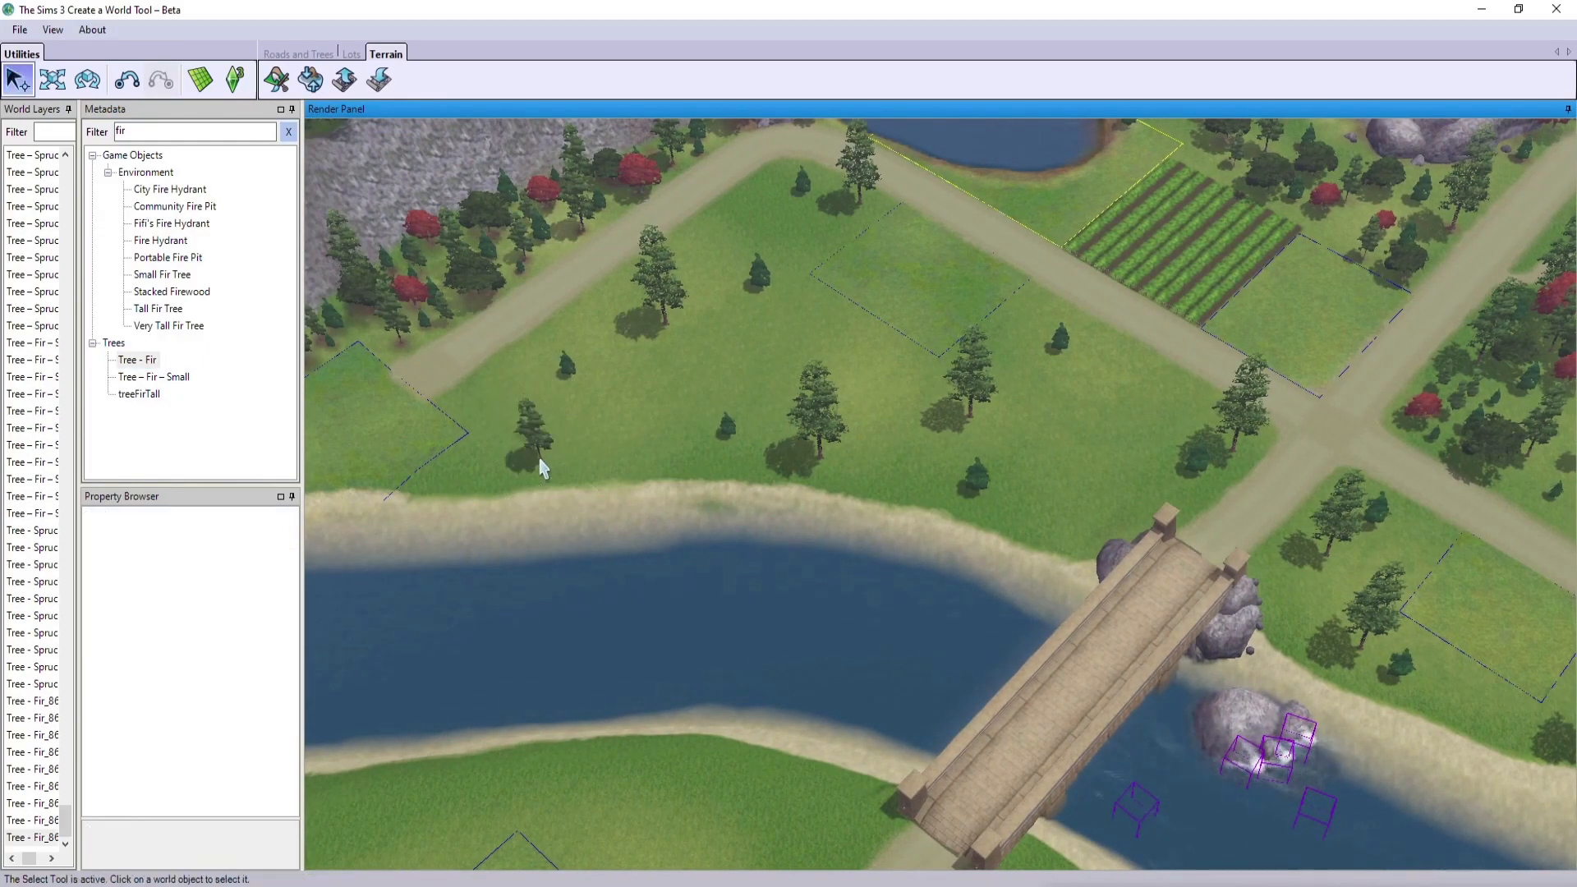
# - Filter the catalog for "maple" and scatter small Chinese maples across the riverside grass and around the lot by the bridge
pyautogui.moveTo(139, 132); pyautogui.dragTo(100, 138)
pyautogui.write('maple')
pyautogui.click(176, 258)
pyautogui.click(598, 313)
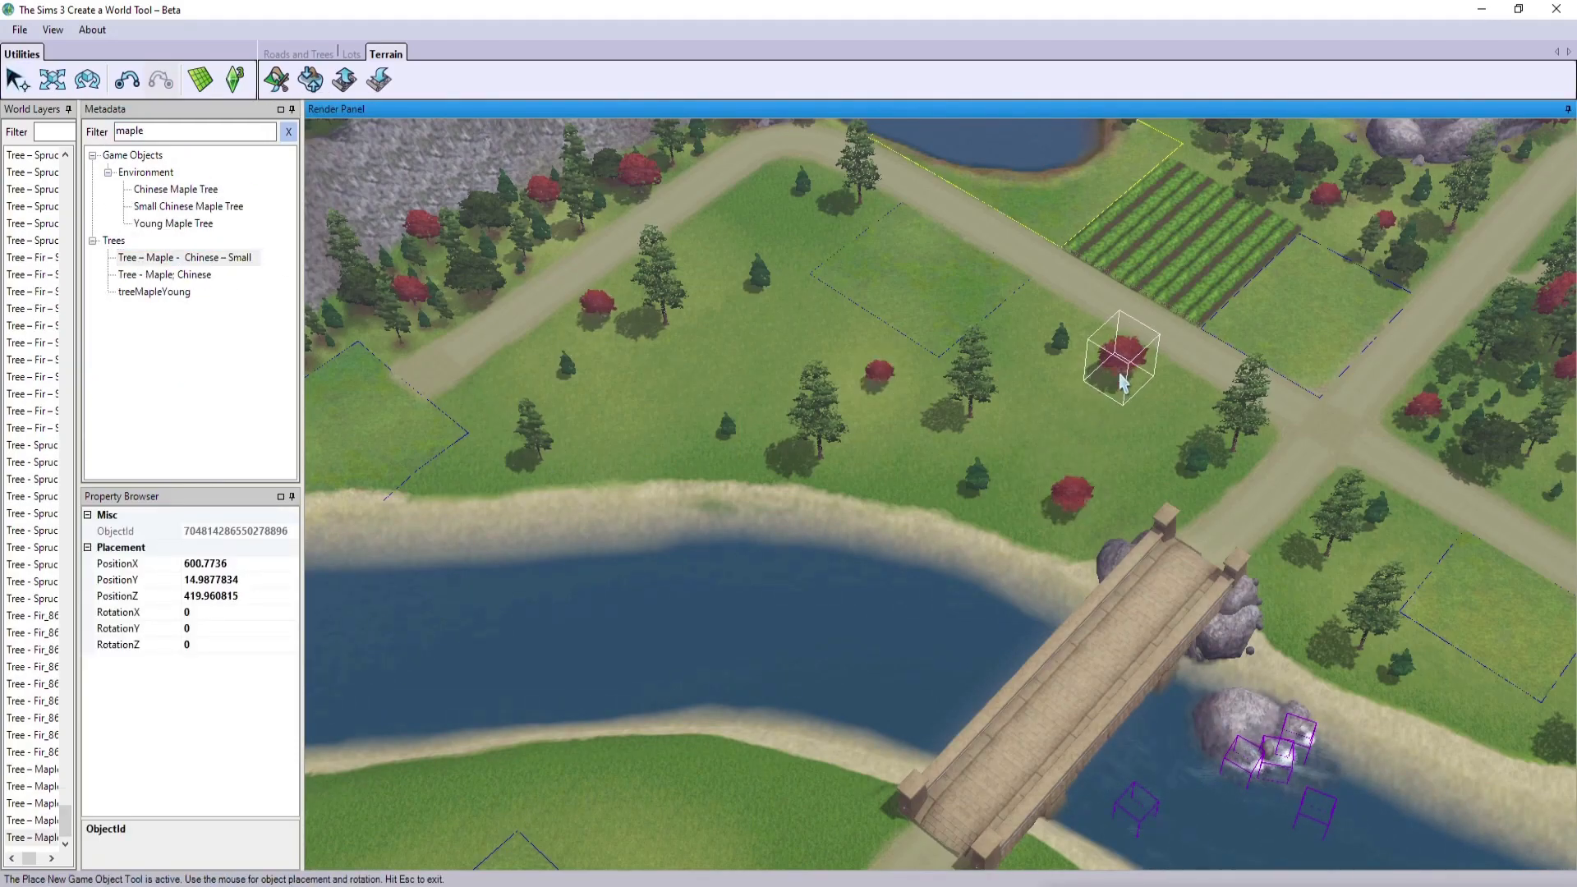
pyautogui.moveTo(1019, 460); pyautogui.dragTo(1141, 571, button='right')
pyautogui.click(1360, 745)
pyautogui.press('Escape')
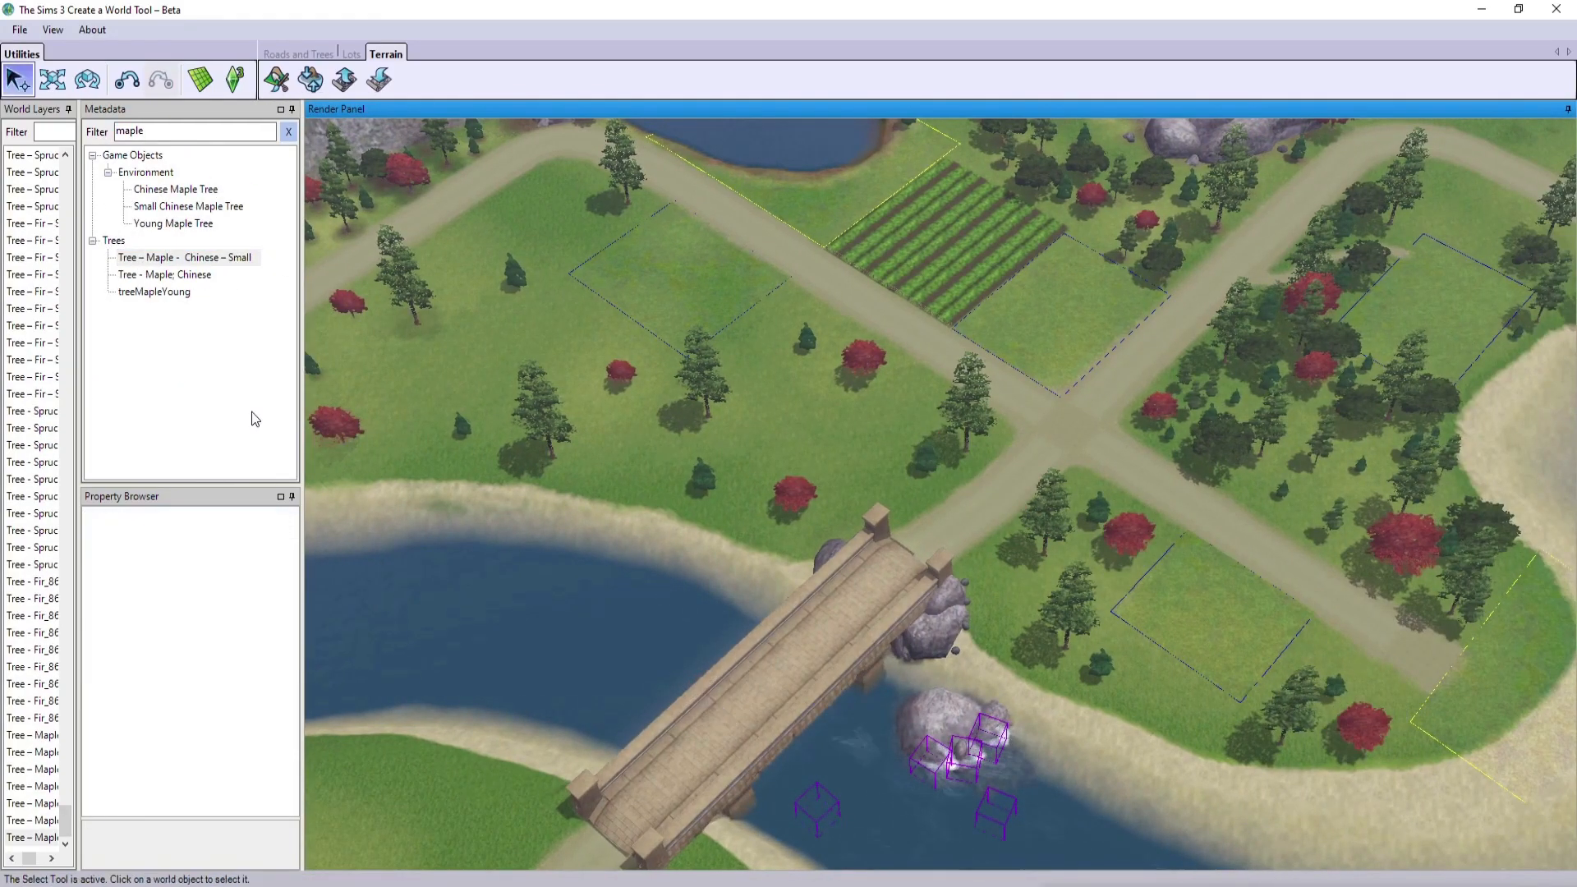
pyautogui.click(157, 280)
pyautogui.press('Escape')
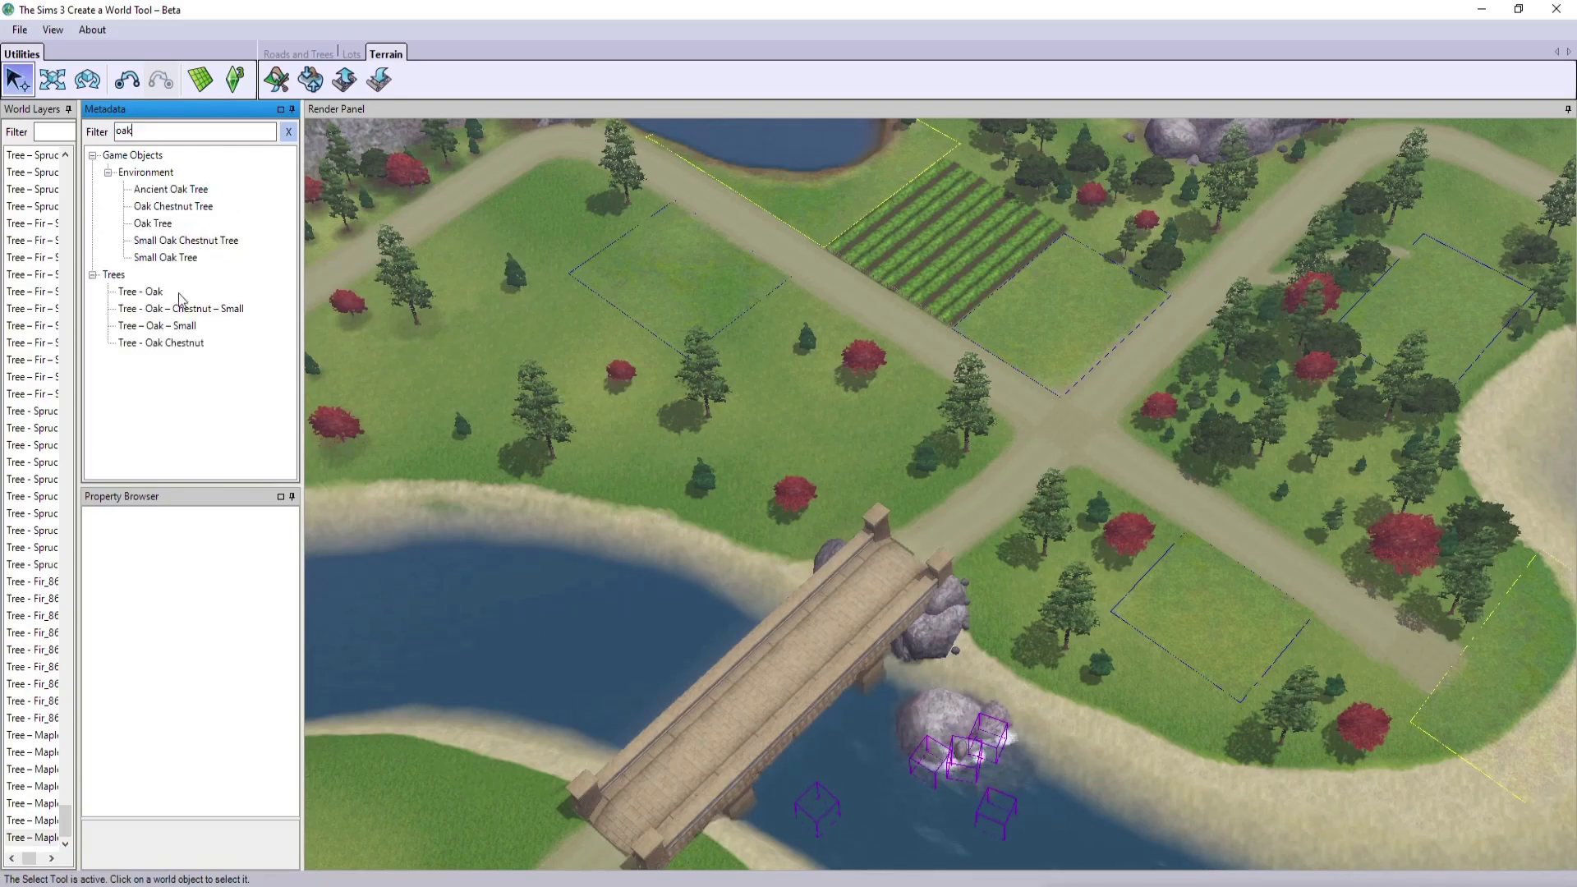
# - Place Tree – Oak – Small beside the bridge-side lot and across the grass between the road and the river
pyautogui.click(171, 327)
pyautogui.click(1005, 578)
pyautogui.moveTo(1000, 578); pyautogui.dragTo(772, 386, button='right')
pyautogui.click(763, 376)
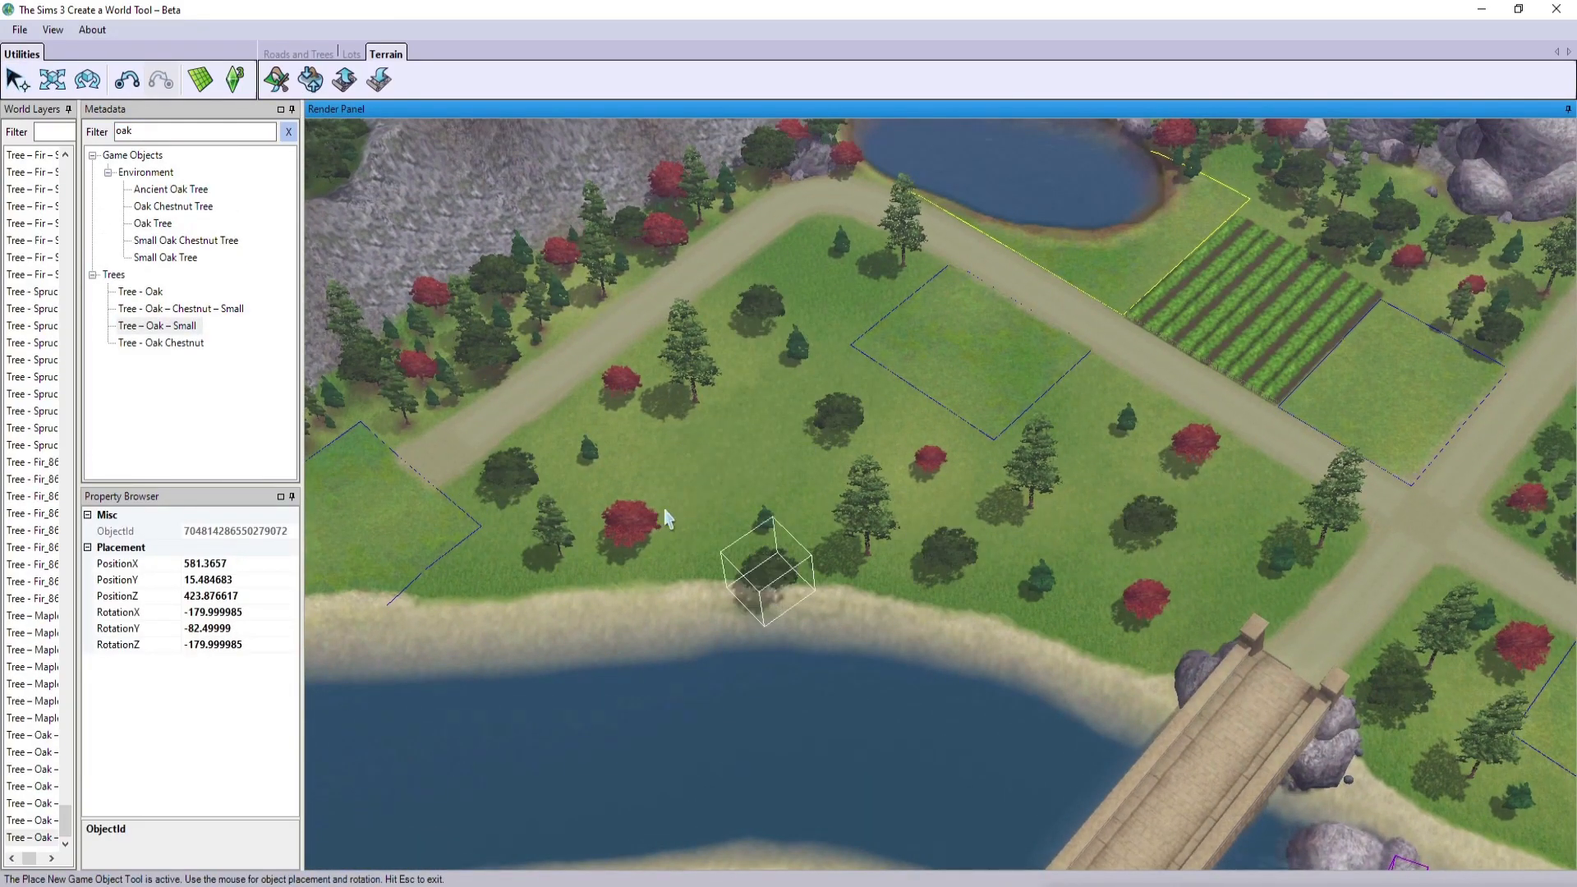
pyautogui.press('Escape')
# - Filter the catalog for "fir" and add Tree – Fir – Small among the riverside trees and around the bridge-side lot
pyautogui.click(104, 137)
pyautogui.click(712, 483)
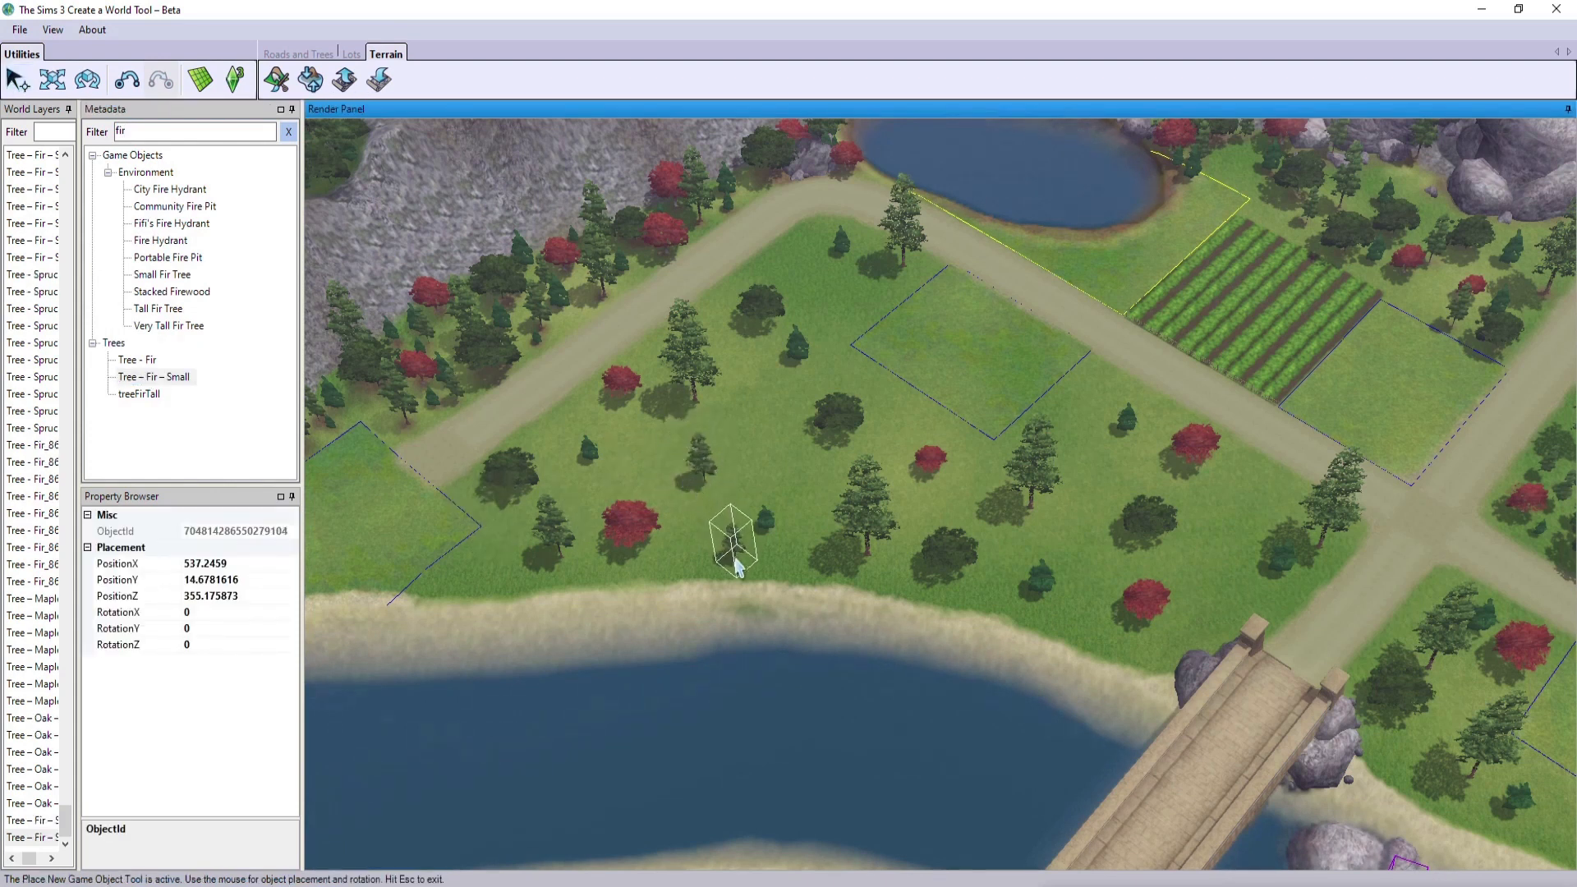
pyautogui.click(832, 309)
pyautogui.moveTo(832, 310); pyautogui.dragTo(984, 411, button='right')
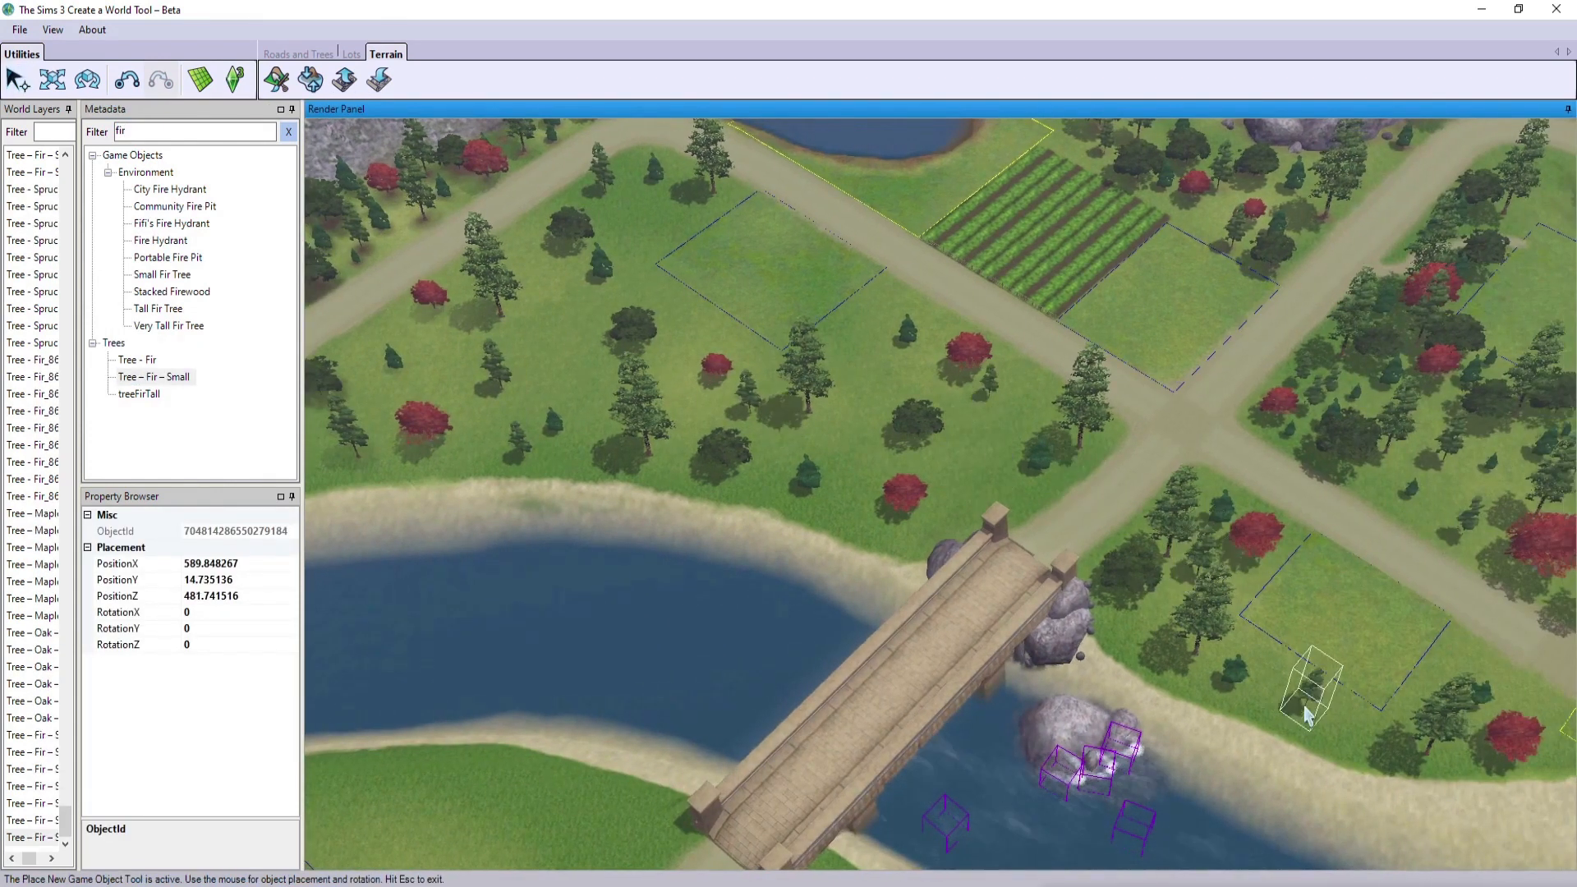
pyautogui.press('Right')
pyautogui.click(1190, 724)
pyautogui.press('Escape')
# - Filter the catalog for "spruce" and fill gaps between the riverside trees with Tree – Spruce – Small
pyautogui.click(99, 134)
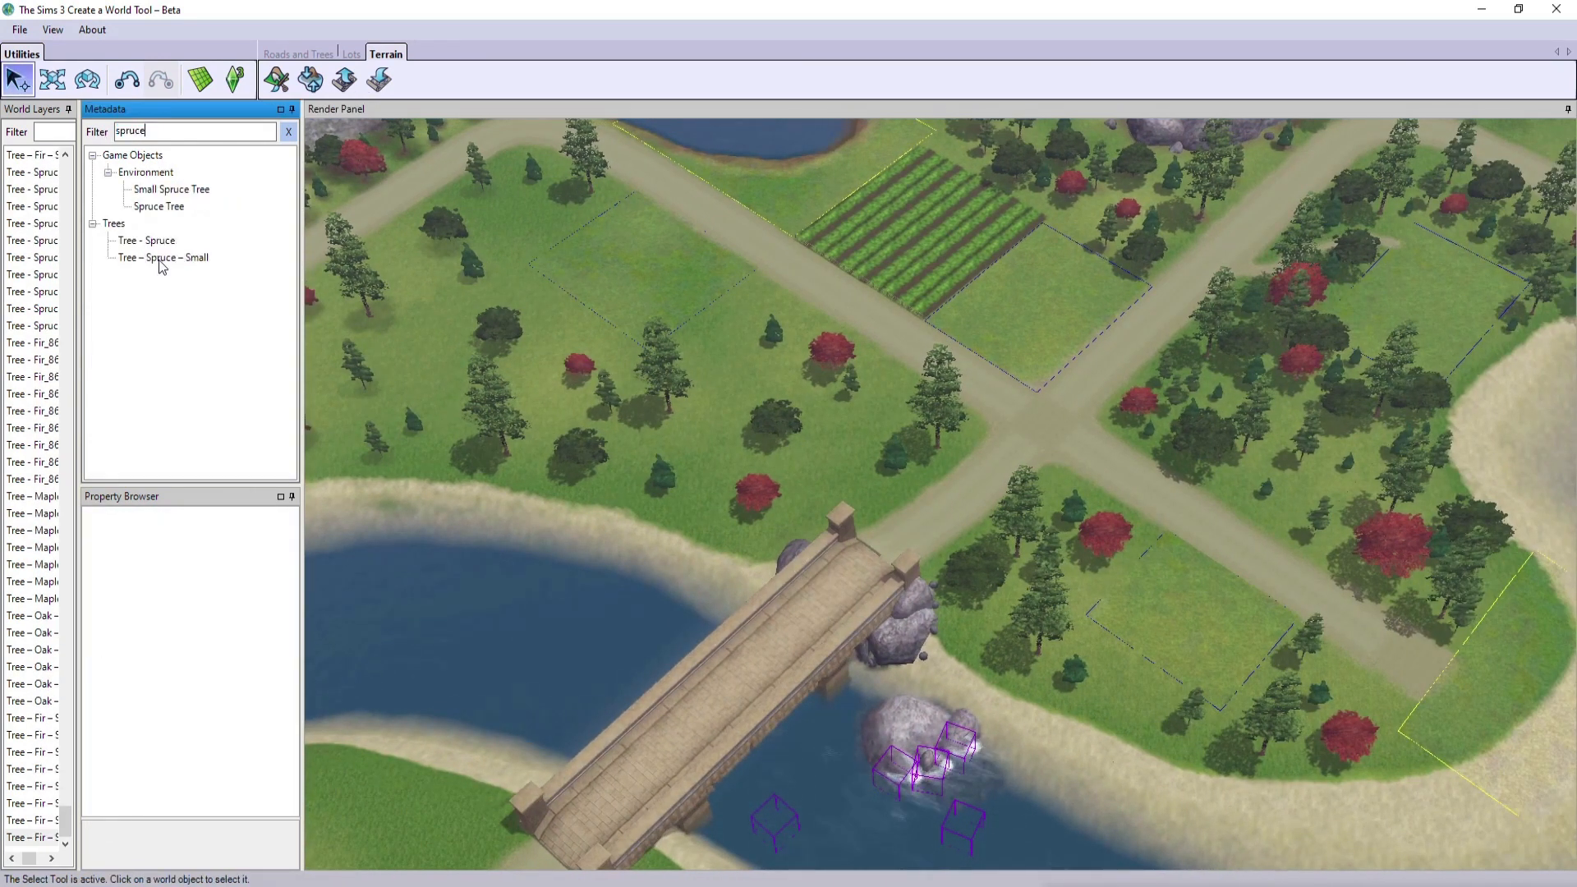
pyautogui.click(162, 258)
pyautogui.click(828, 392)
pyautogui.click(796, 509)
pyautogui.press('Left')
pyautogui.press('Up')
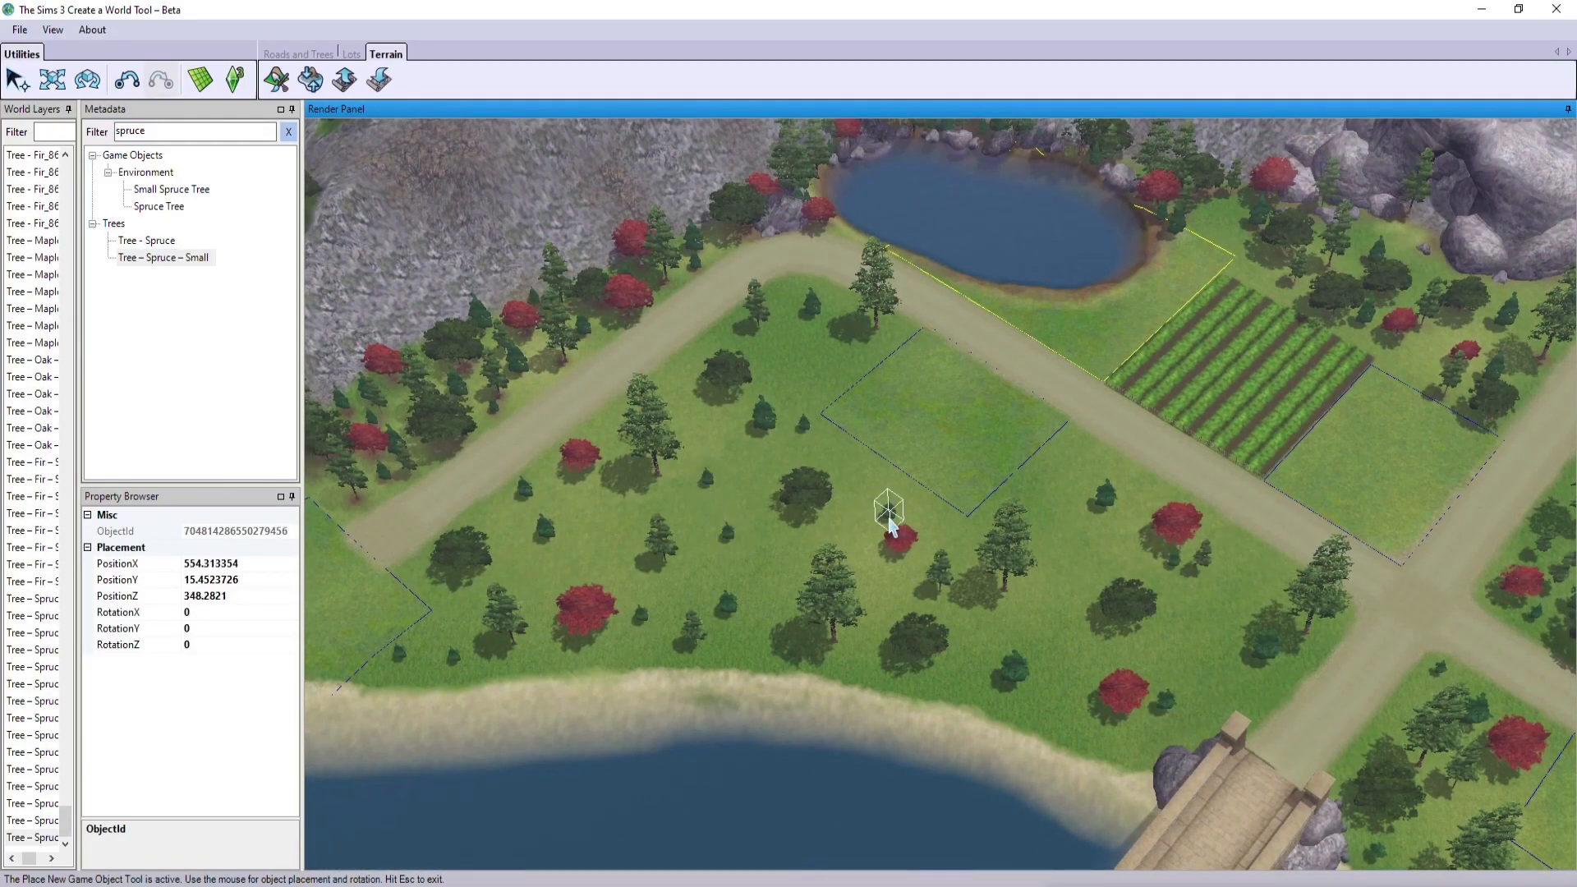
# - Filter the catalog for "rock - beach", place Rock - Beach Extra Large A on the grass below the riverside lot and adjust its height
pyautogui.scroll(6, 889, 520)
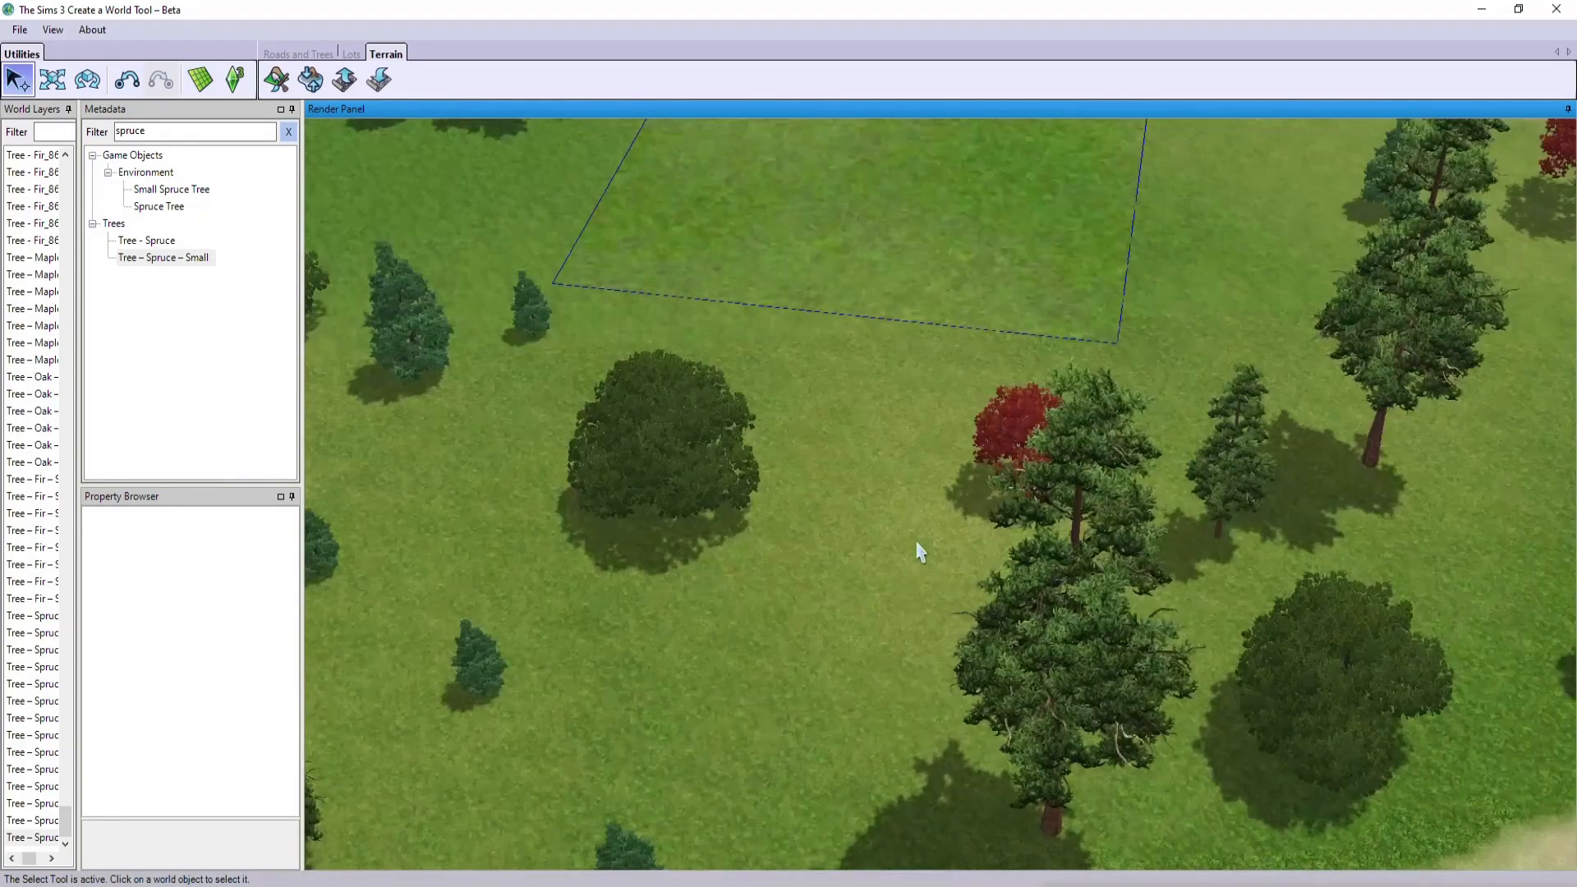
pyautogui.doubleClick(132, 131)
pyautogui.write('rock-beac')
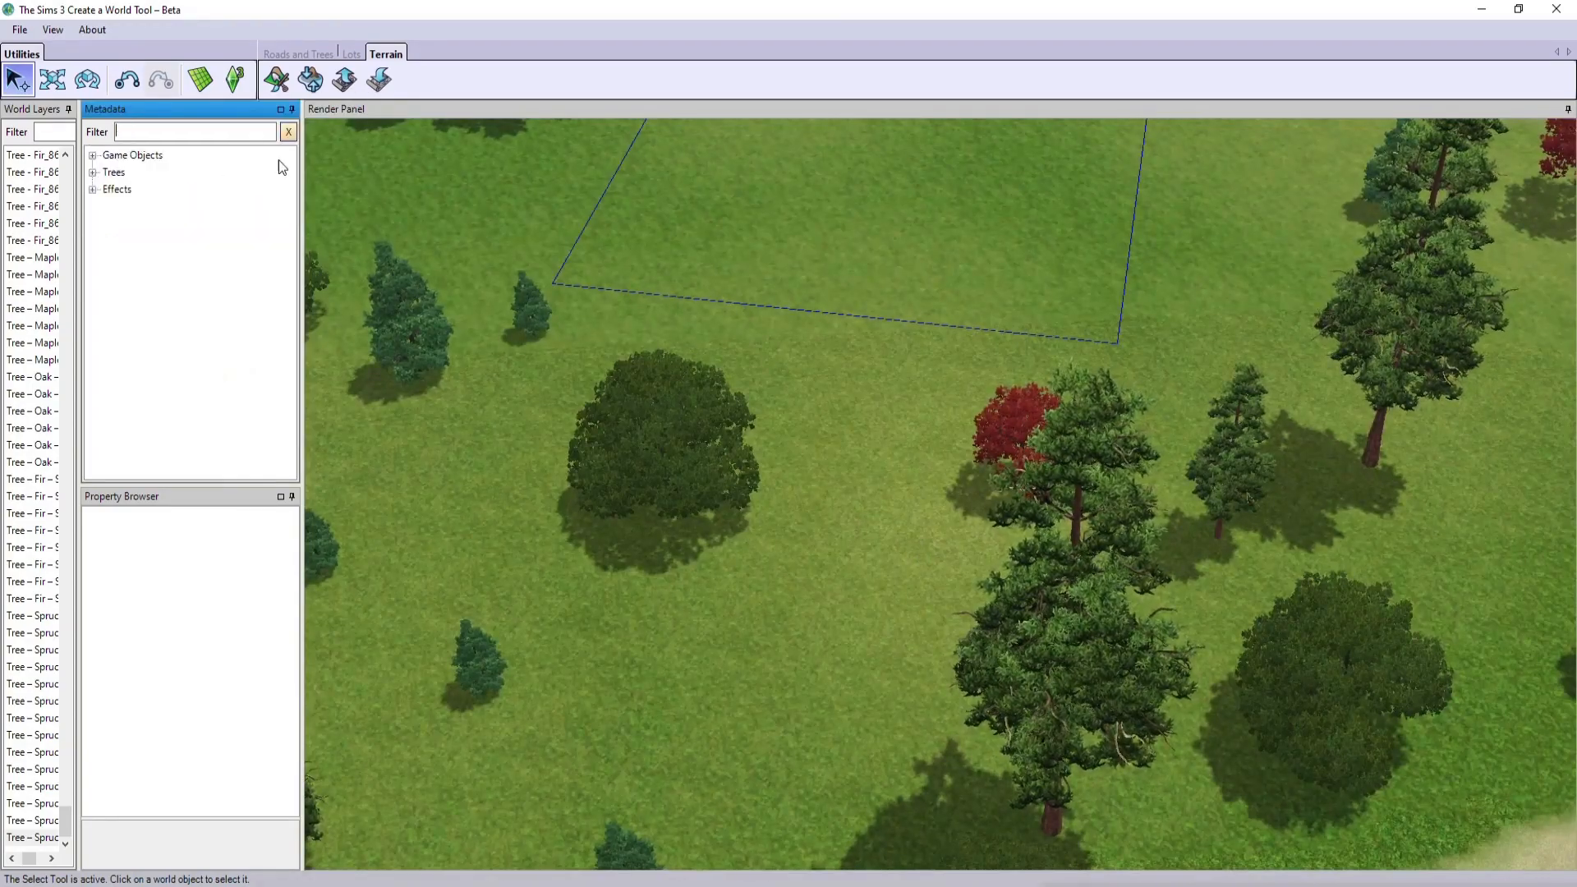
pyautogui.write('rock - beach')
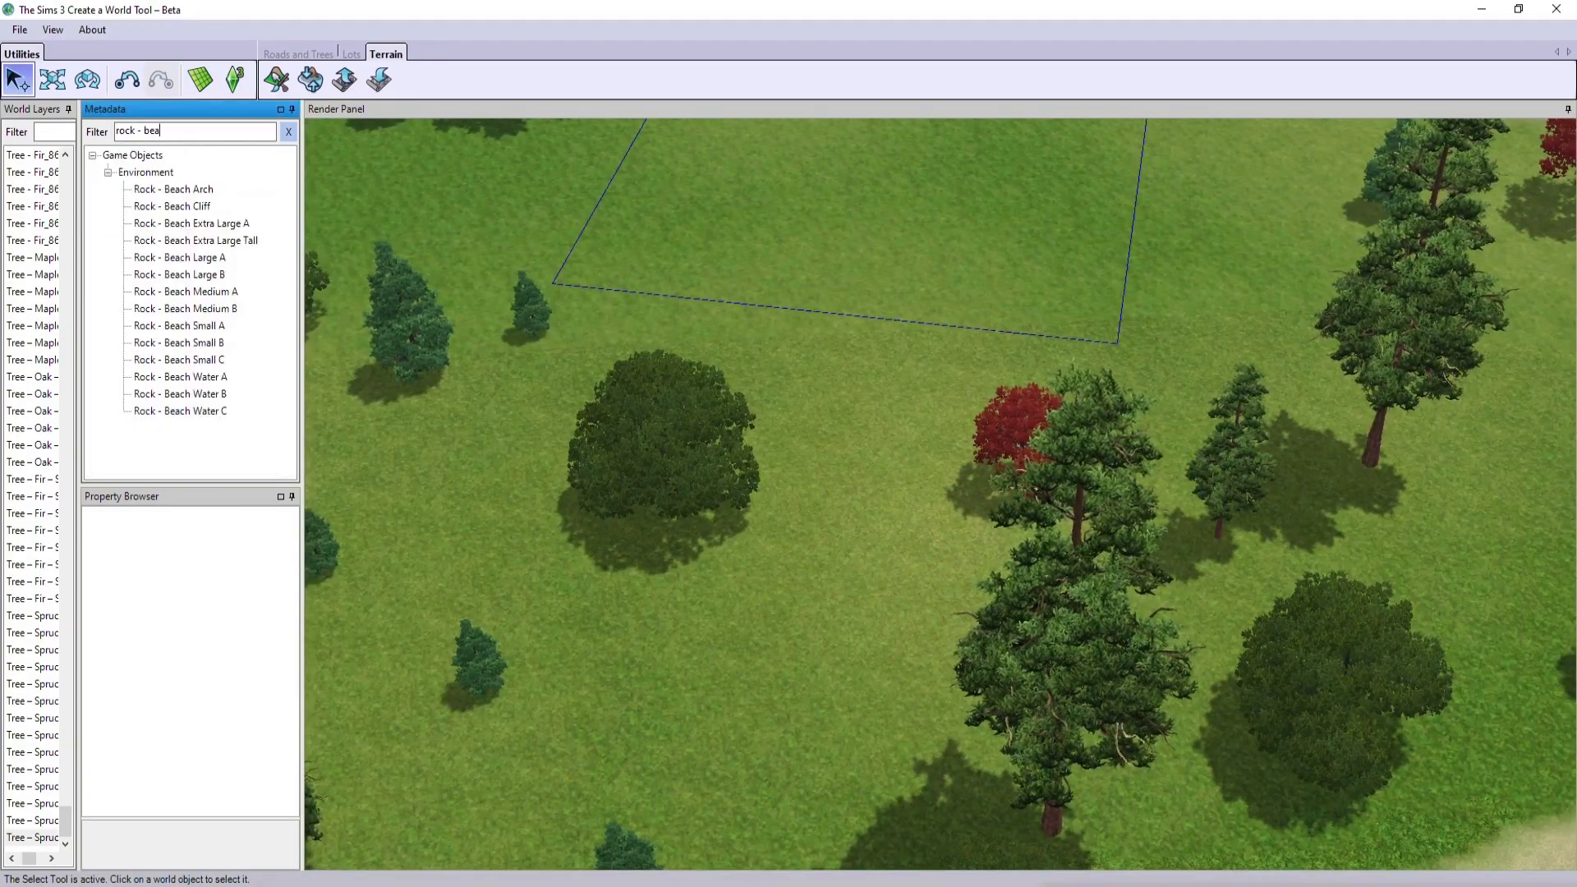
pyautogui.click(192, 224)
pyautogui.click(881, 659)
pyautogui.click(53, 80)
pyautogui.click(847, 584)
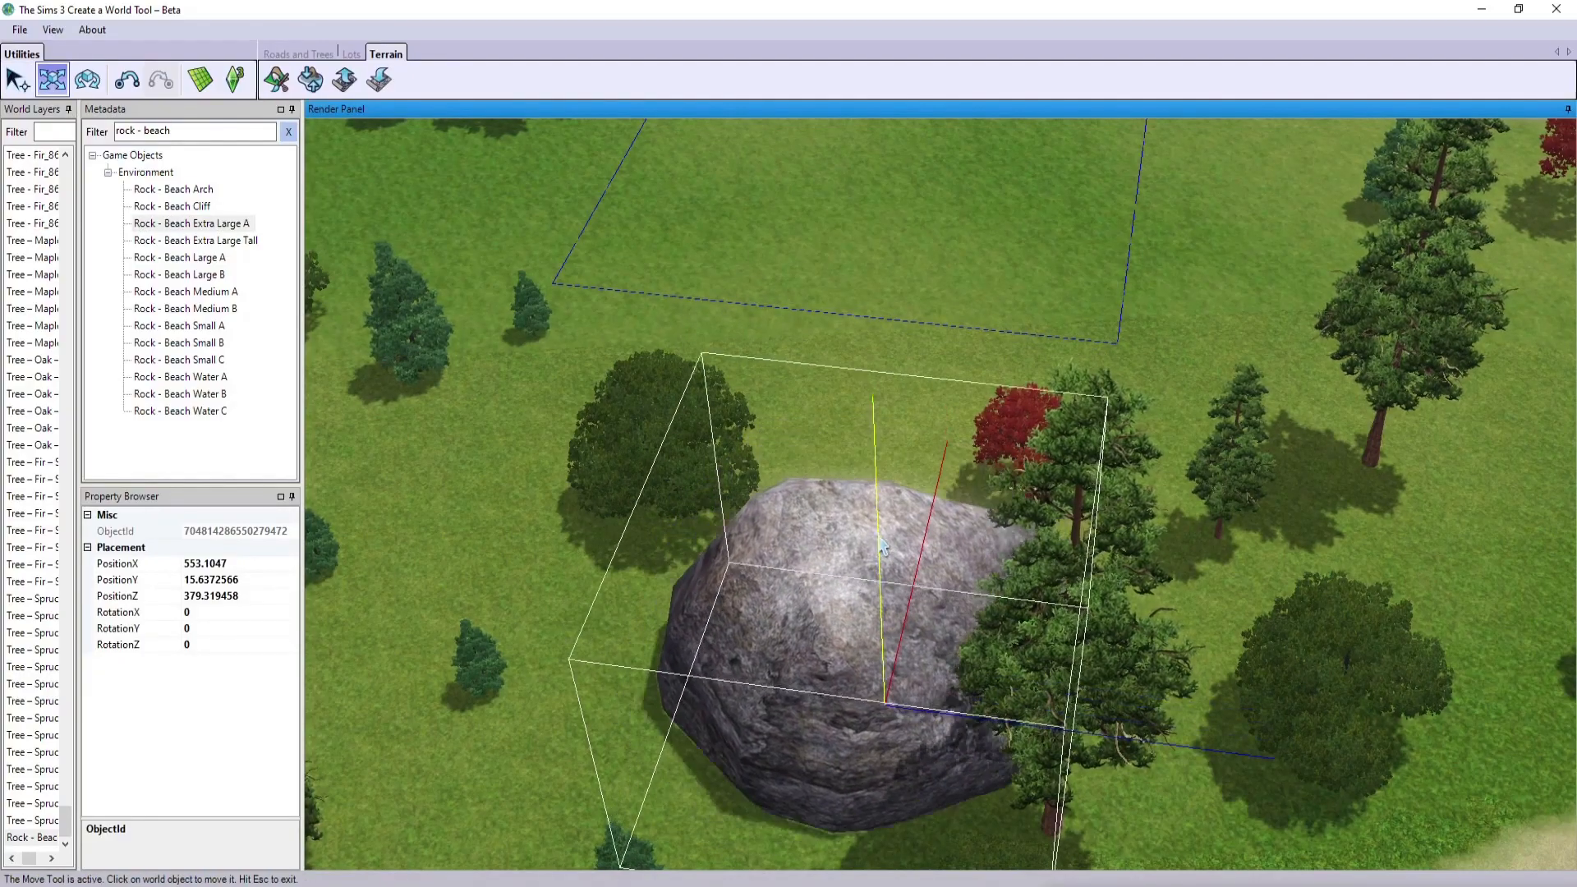
# - Place large beach rocks, starting with Rock - Beach Large A, on both sides of the extra large boulder and sink them into the ground
pyautogui.moveTo(620, 493); pyautogui.dragTo(503, 447, button='right')
pyautogui.click(179, 257)
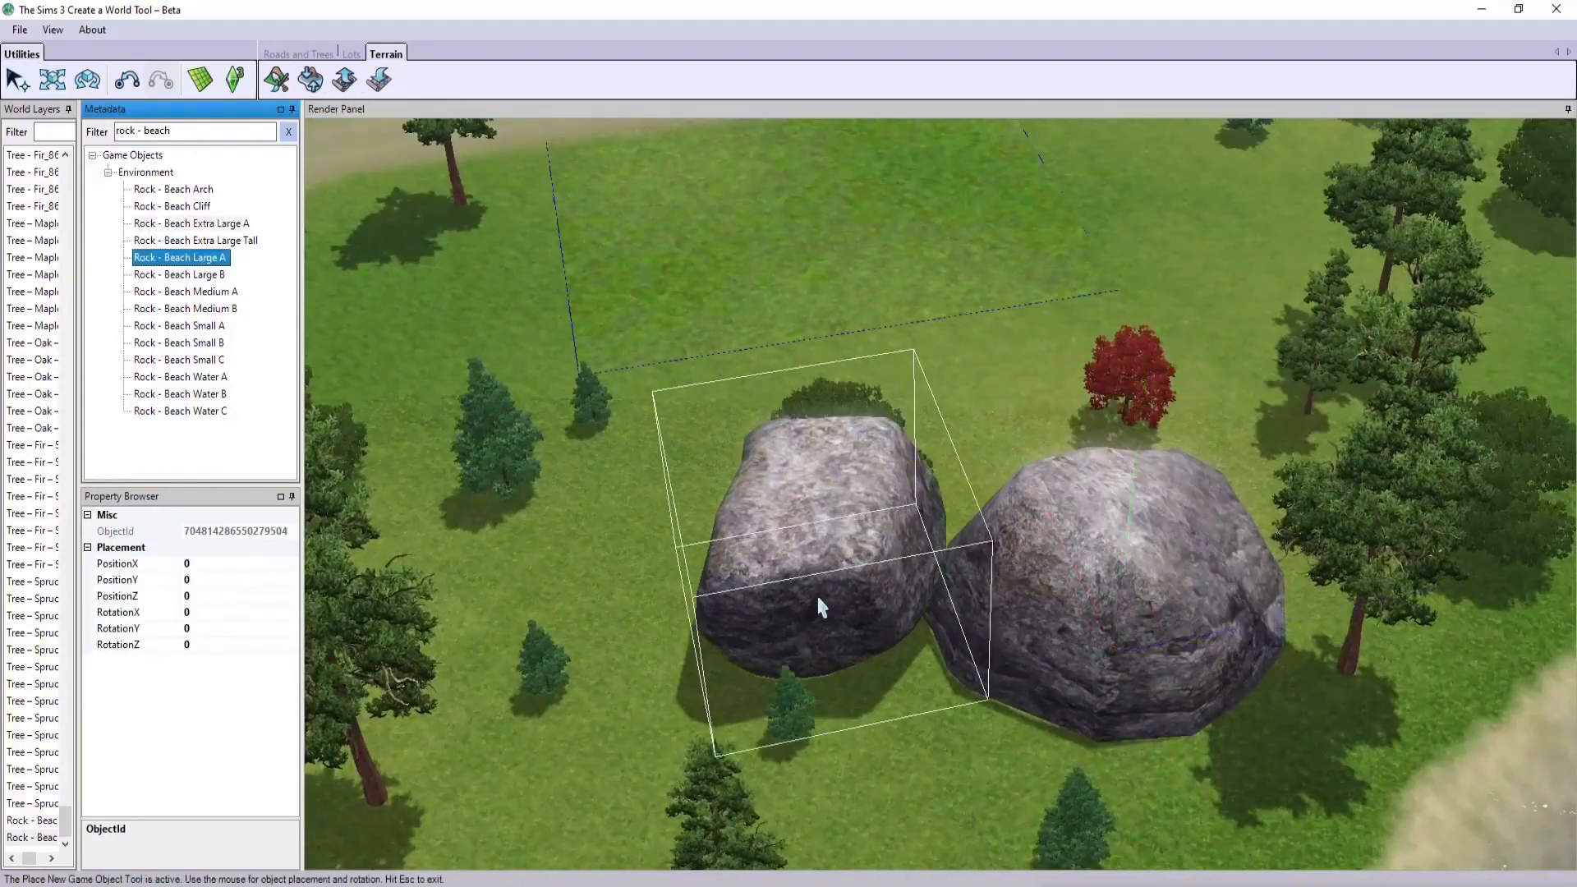
pyautogui.click(854, 625)
pyautogui.click(1192, 551)
pyautogui.click(53, 80)
pyautogui.click(862, 579)
pyautogui.moveTo(854, 567); pyautogui.dragTo(855, 620)
pyautogui.moveTo(913, 667); pyautogui.dragTo(972, 655)
pyautogui.moveTo(898, 621)
pyautogui.mouseDown()
pyautogui.moveTo(906, 644)
pyautogui.moveTo(901, 626)
pyautogui.mouseUp()
pyautogui.click(1232, 460)
pyautogui.moveTo(1251, 457); pyautogui.dragTo(1250, 497)
# - Place Rock - Beach Medium A and Rock - Beach Medium B rocks around the base of the large boulder group
pyautogui.click(185, 292)
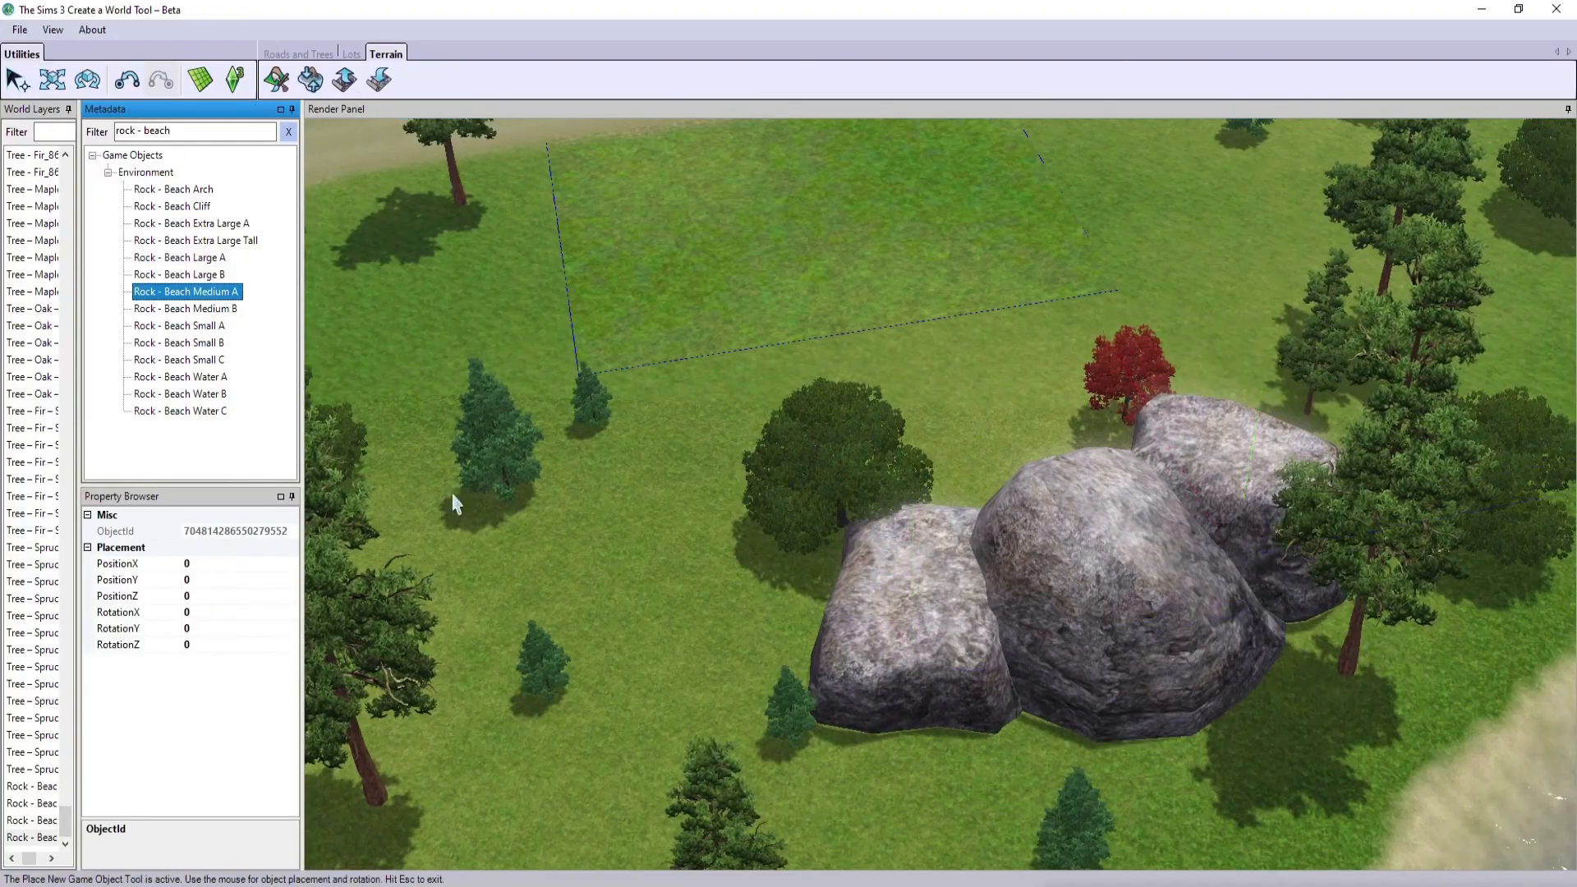
pyautogui.click(1025, 740)
pyautogui.click(186, 308)
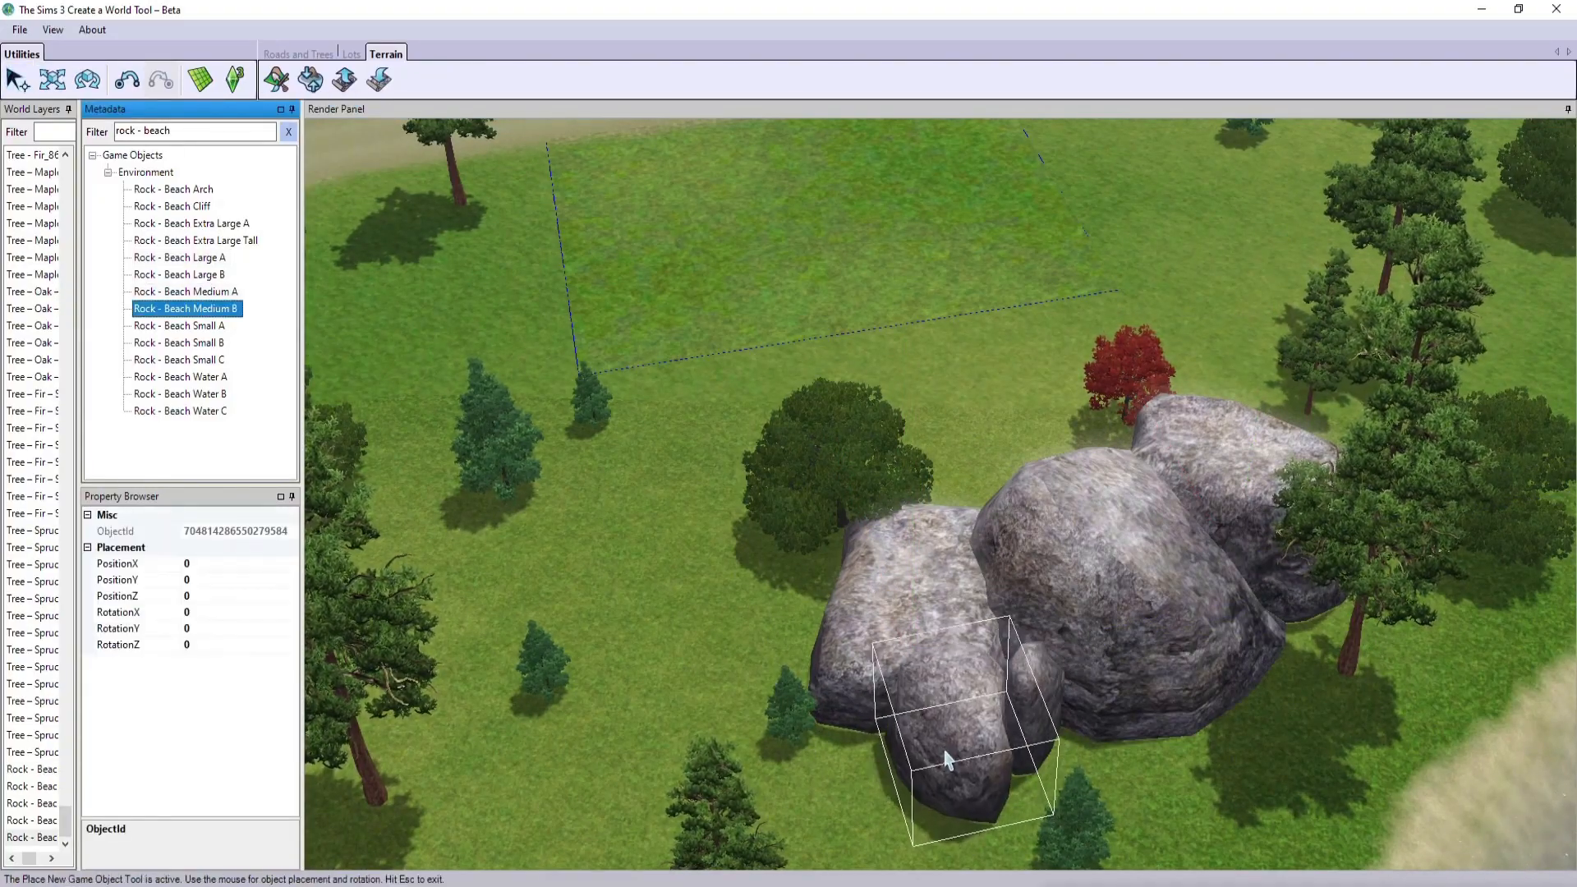
pyautogui.click(1234, 669)
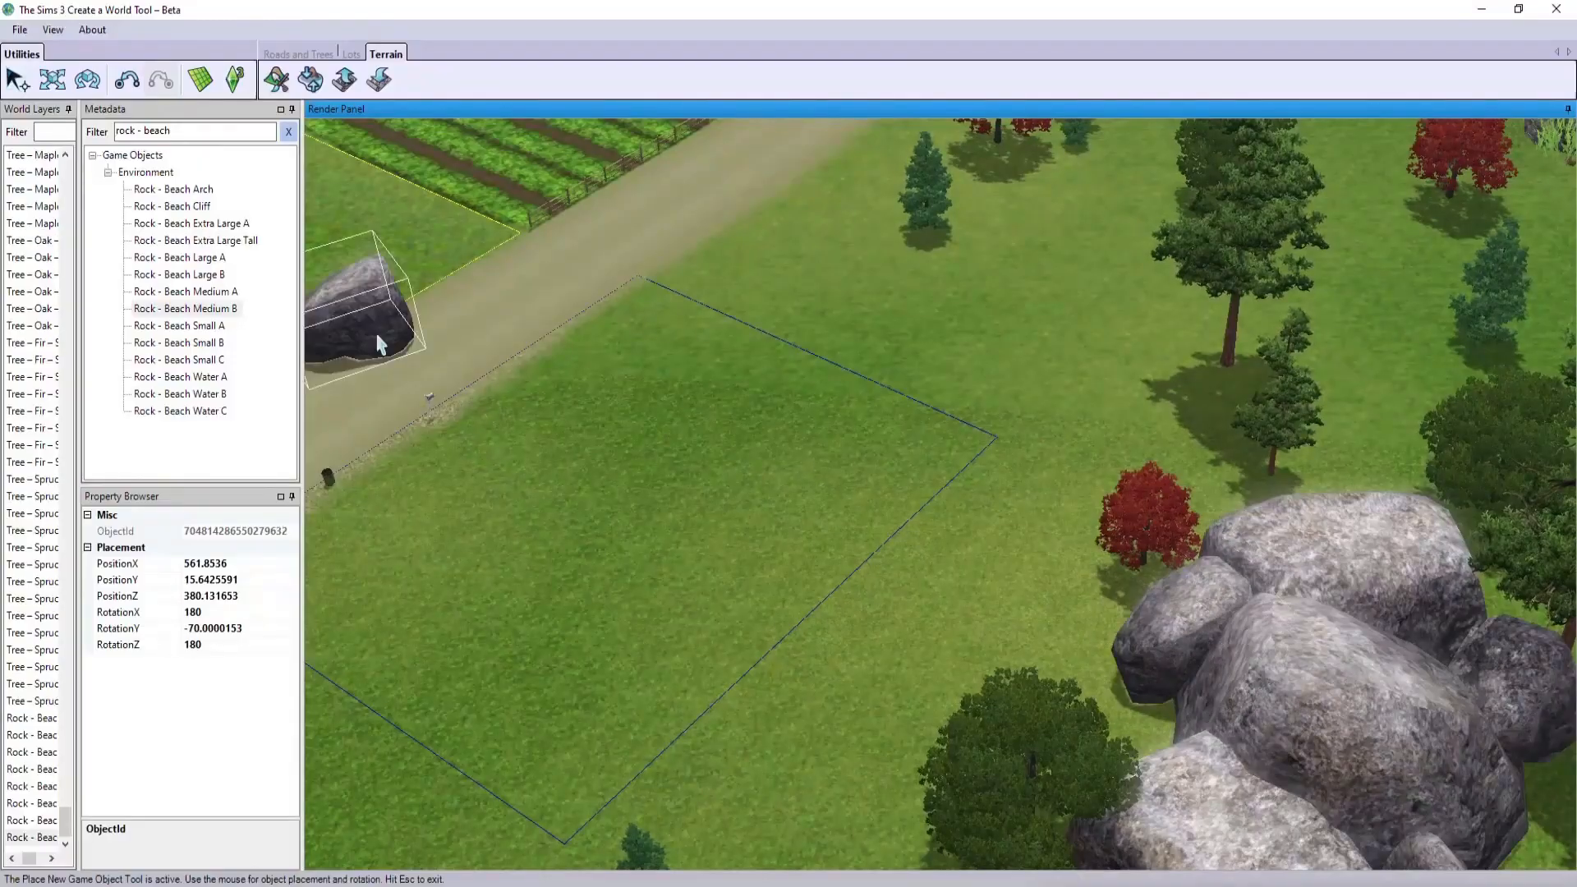
pyautogui.moveTo(559, 427); pyautogui.dragTo(855, 567, button='right')
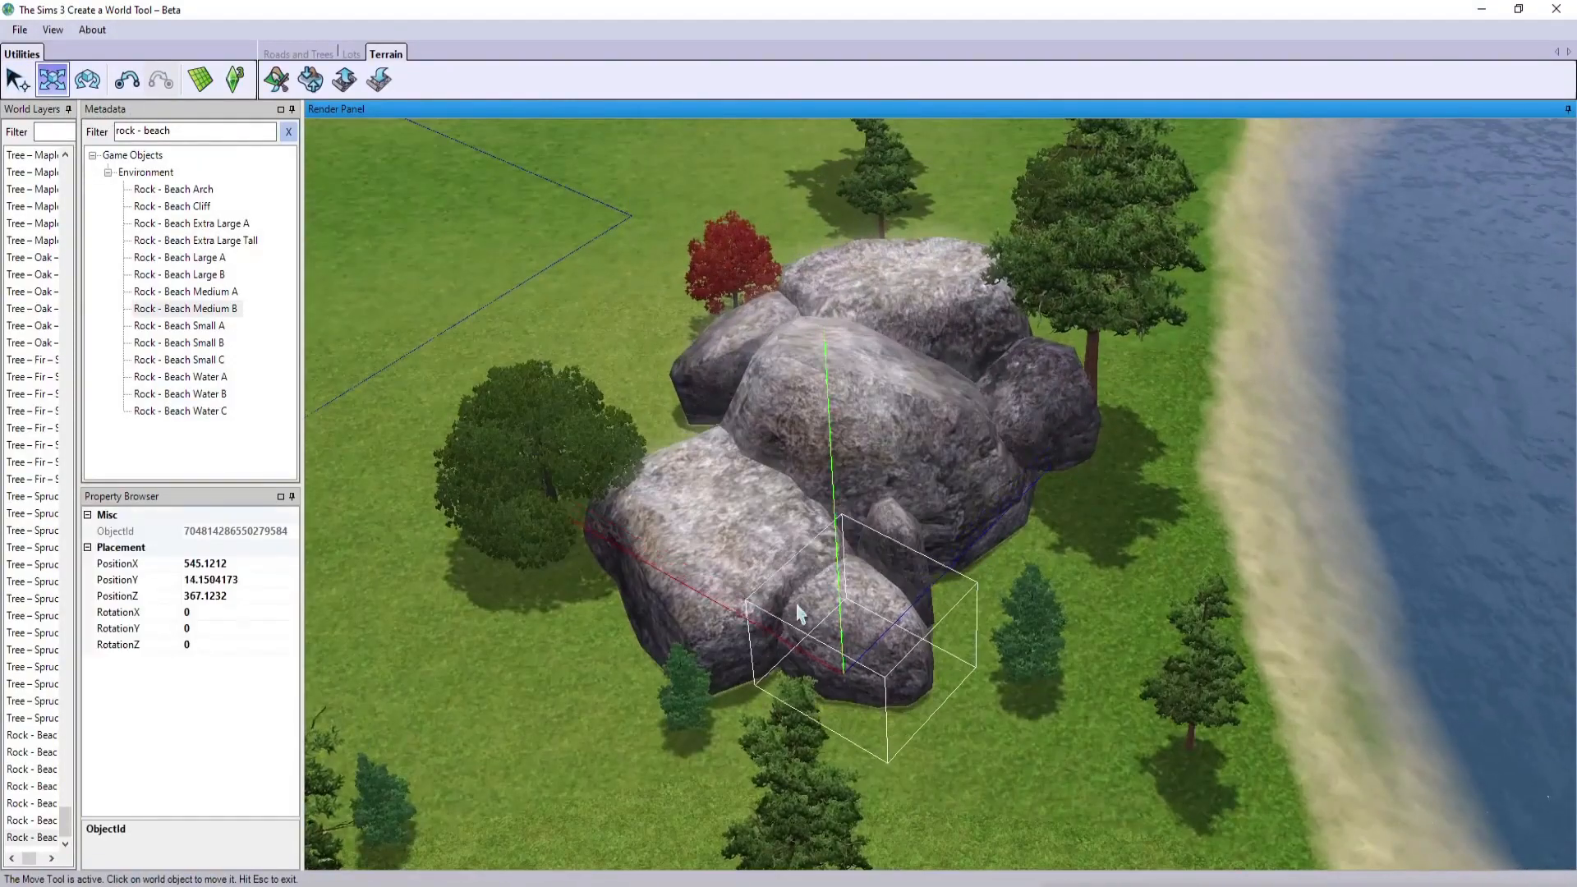
# - Move the medium rocks at the front of the boulder group tight against the large boulders
pyautogui.moveTo(820, 652); pyautogui.dragTo(811, 646)
pyautogui.click(787, 564)
pyautogui.click(810, 659)
pyautogui.click(43, 808)
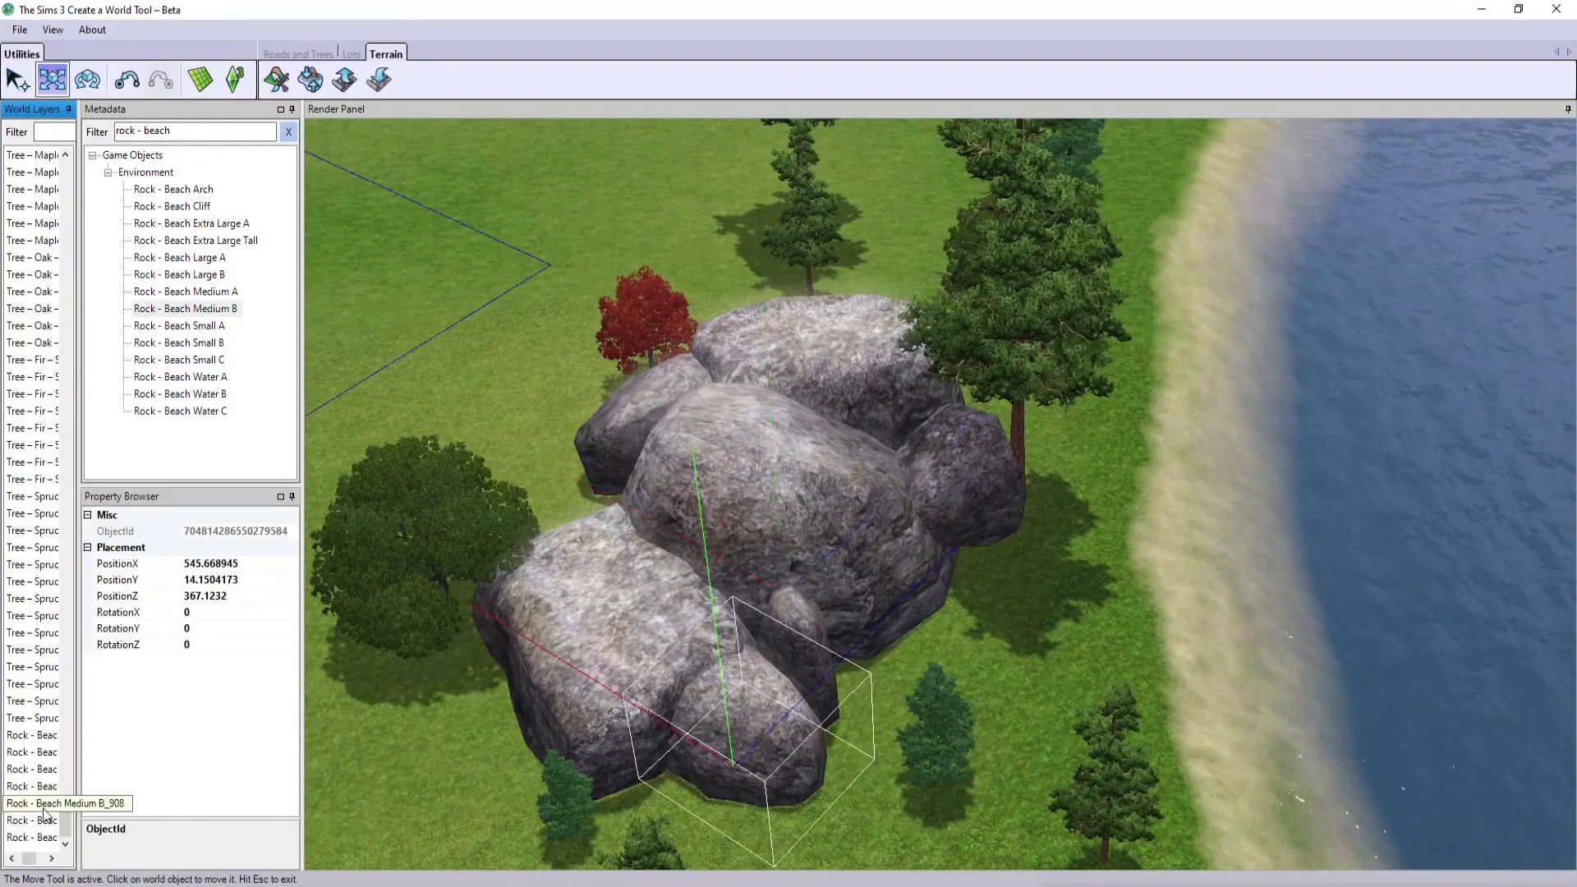
pyautogui.moveTo(773, 527); pyautogui.dragTo(763, 523)
pyautogui.moveTo(764, 523); pyautogui.dragTo(904, 608, button='middle')
# - Adjust the remaining medium rocks around the extra large boulder so they sit snugly against the group and in the ground
pyautogui.click(1087, 647)
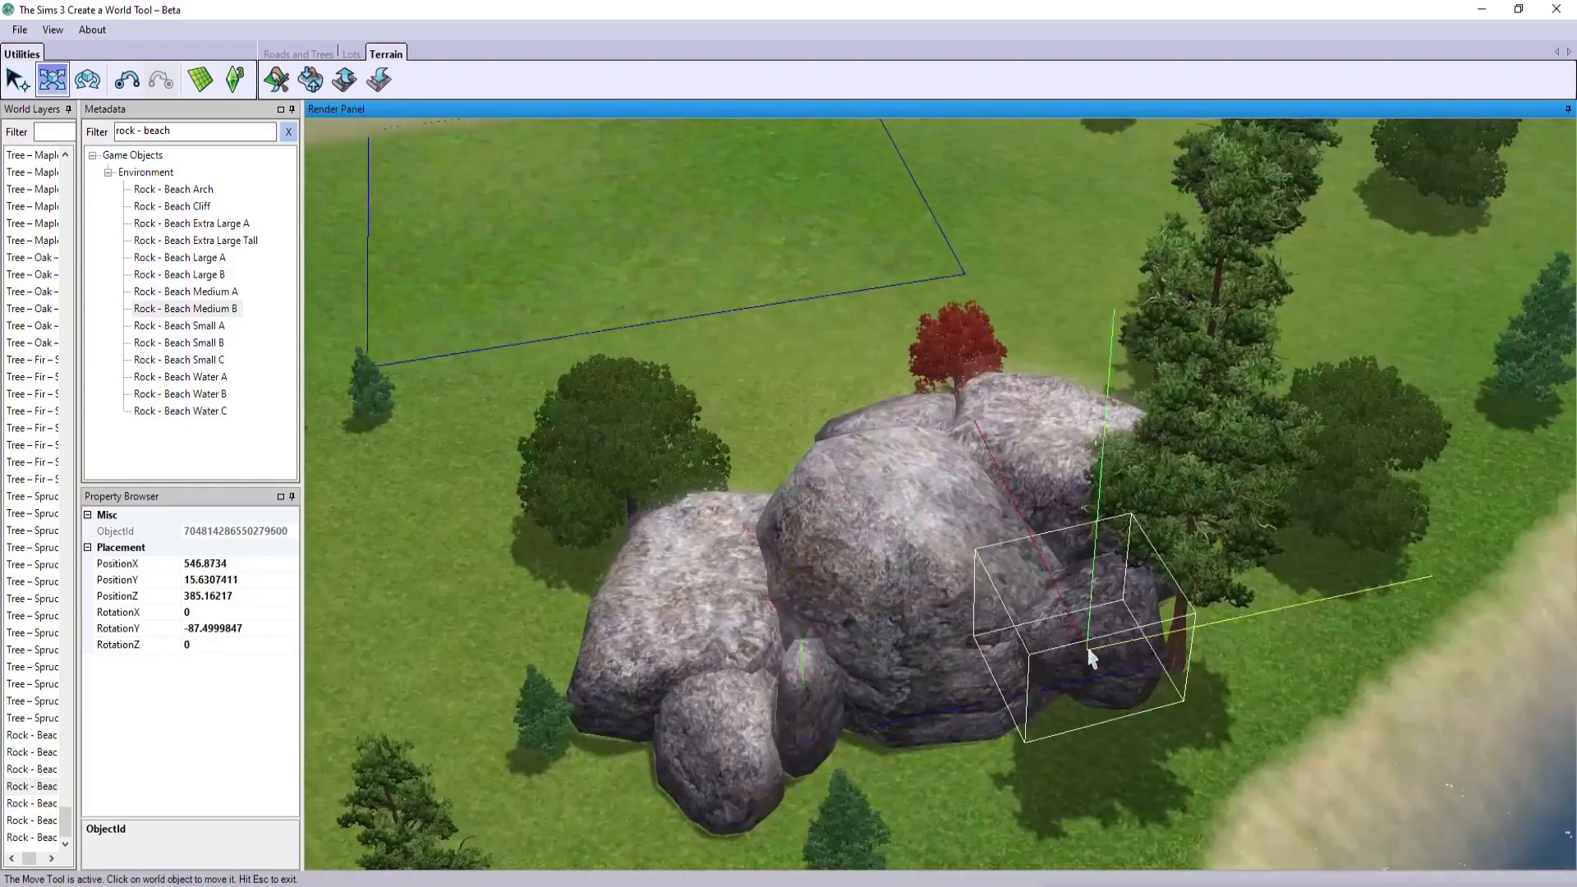
pyautogui.moveTo(1088, 649); pyautogui.dragTo(1092, 669)
pyautogui.moveTo(1093, 669); pyautogui.dragTo(1028, 643, button='right')
pyautogui.moveTo(1029, 643); pyautogui.dragTo(1184, 696, button='middle')
pyautogui.moveTo(1185, 696); pyautogui.dragTo(895, 690, button='right')
pyautogui.click(1175, 621)
pyautogui.click(31, 838)
pyautogui.moveTo(1175, 612); pyautogui.dragTo(1174, 626)
# - Scatter small beach rocks, including Rock - Beach Small A and Small C, on the grass at the group's water side
pyautogui.moveTo(863, 468); pyautogui.dragTo(1224, 584, button='right')
pyautogui.click(179, 342)
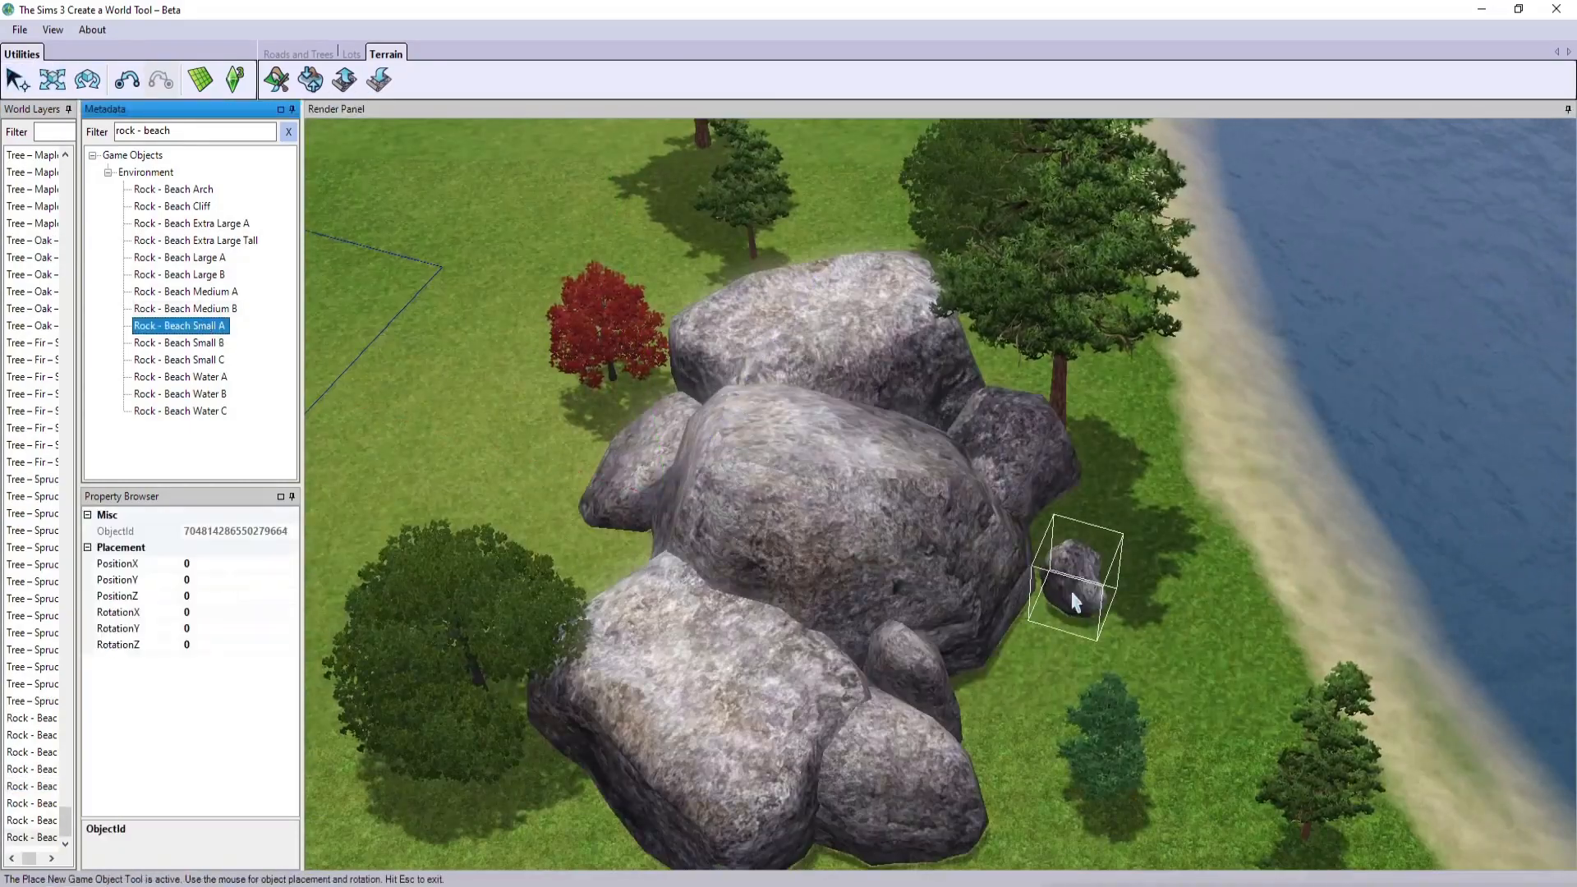
pyautogui.click(223, 349)
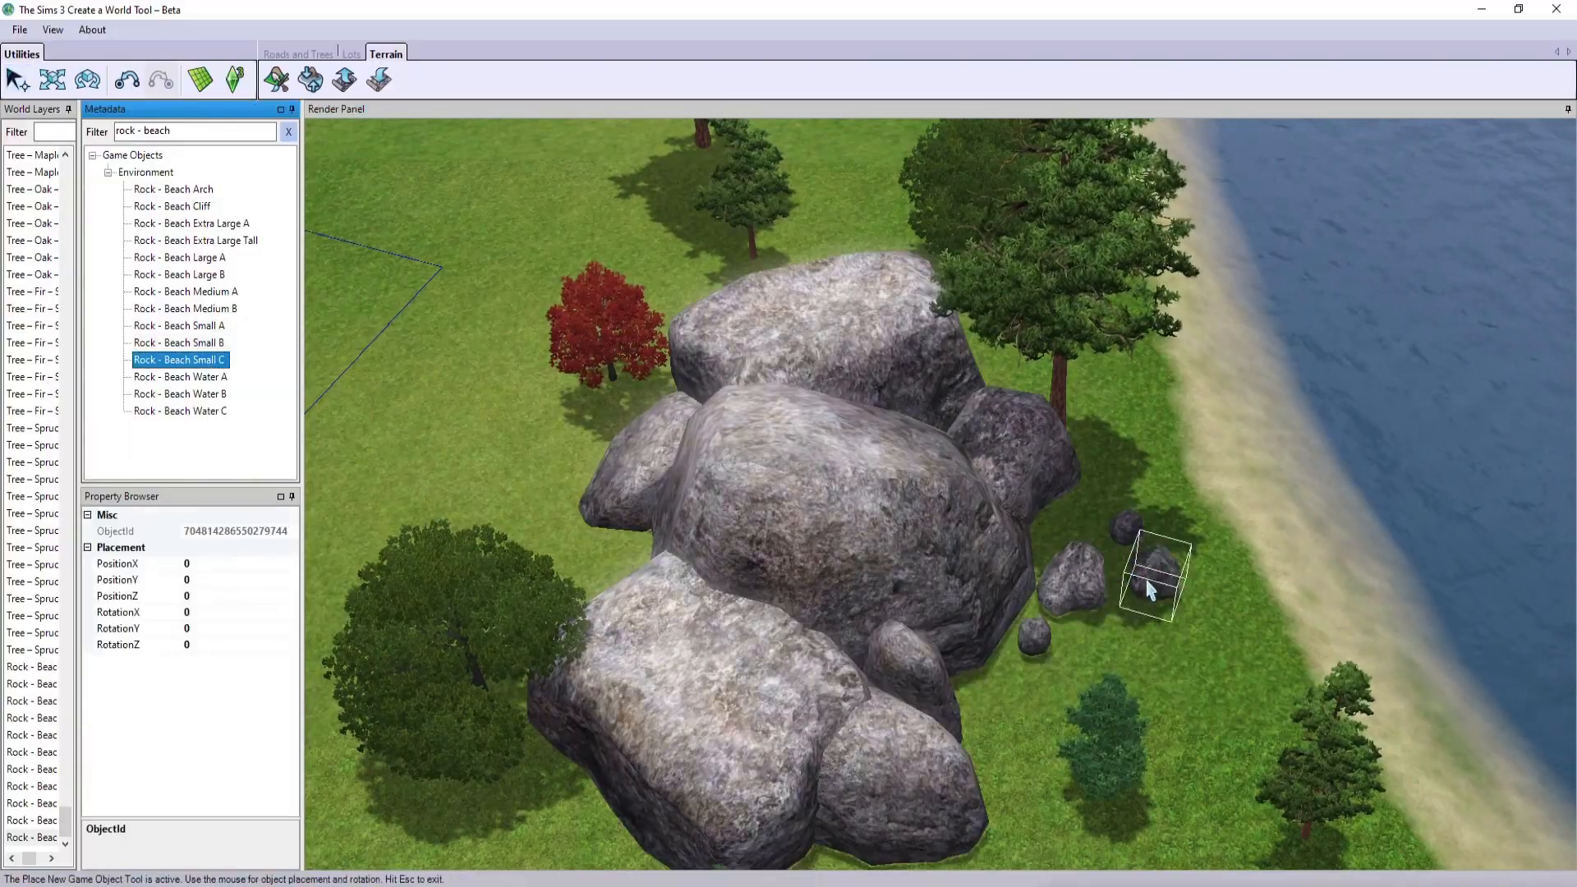
pyautogui.click(1150, 590)
# - Place more small beach rocks along the lot side of the boulder group and sink the small rocks into the ground
pyautogui.moveTo(1150, 590); pyautogui.dragTo(808, 633, button='middle')
pyautogui.moveTo(809, 633); pyautogui.dragTo(942, 654, button='right')
pyautogui.moveTo(942, 654); pyautogui.dragTo(806, 641, button='middle')
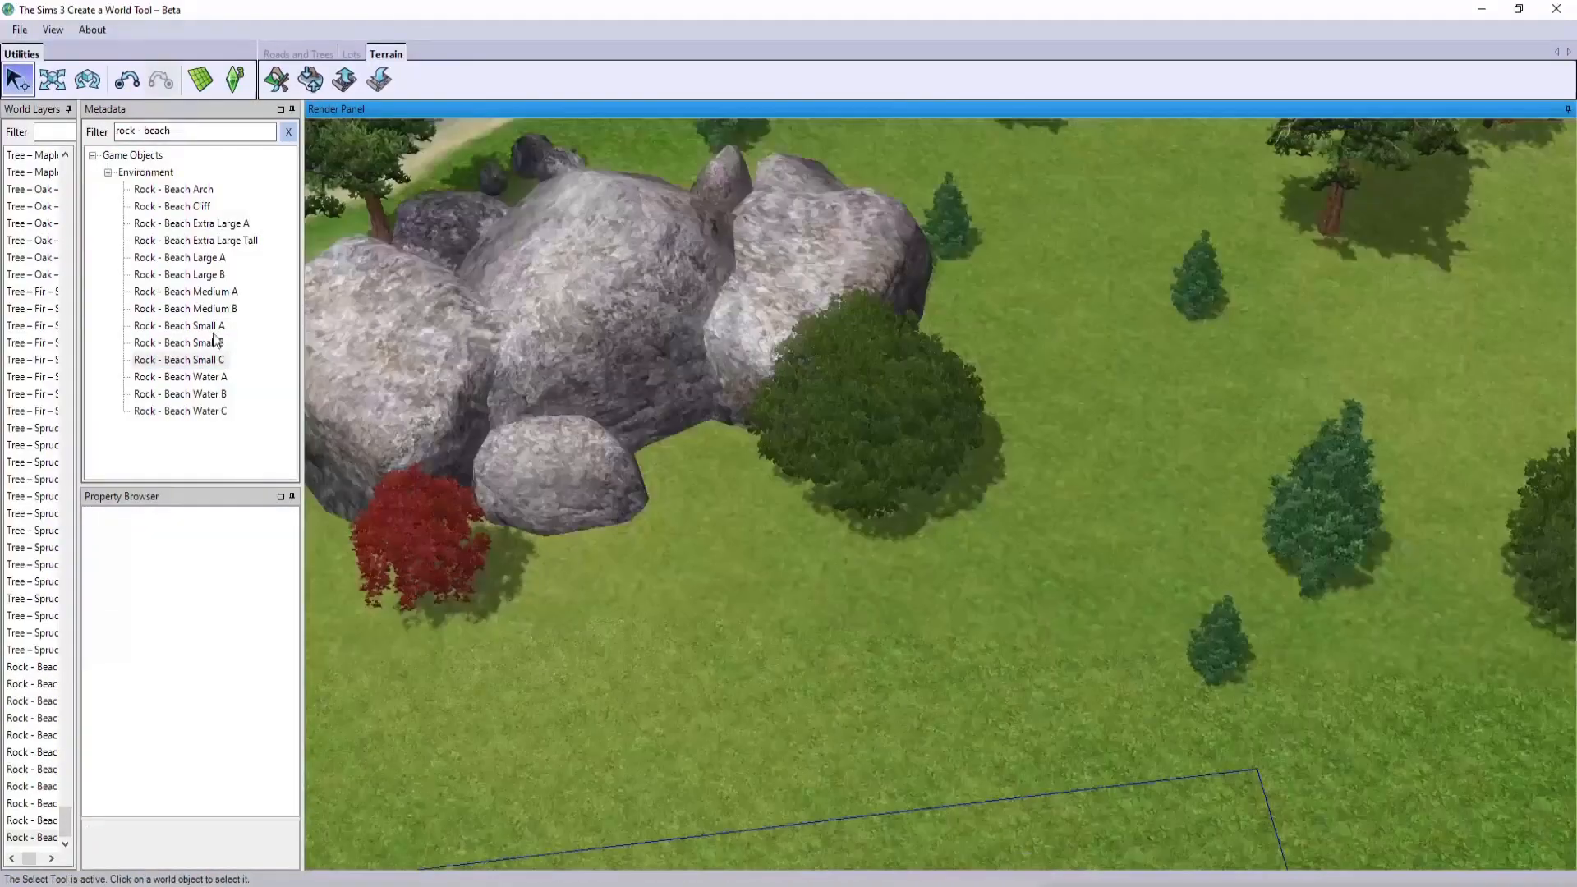
pyautogui.click(216, 342)
pyautogui.click(179, 342)
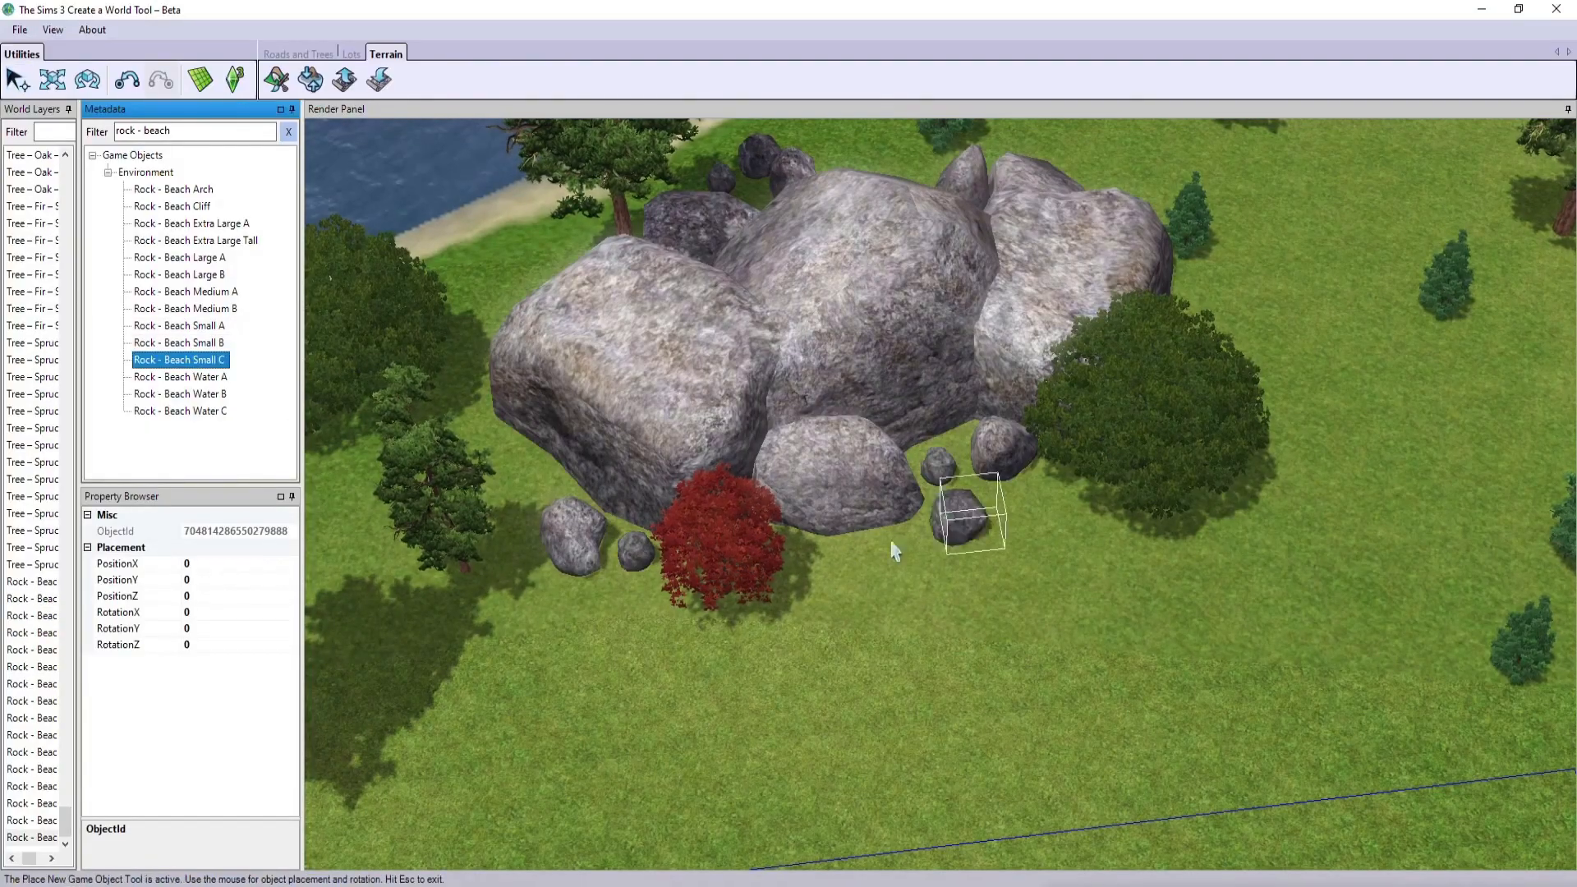
pyautogui.click(444, 486)
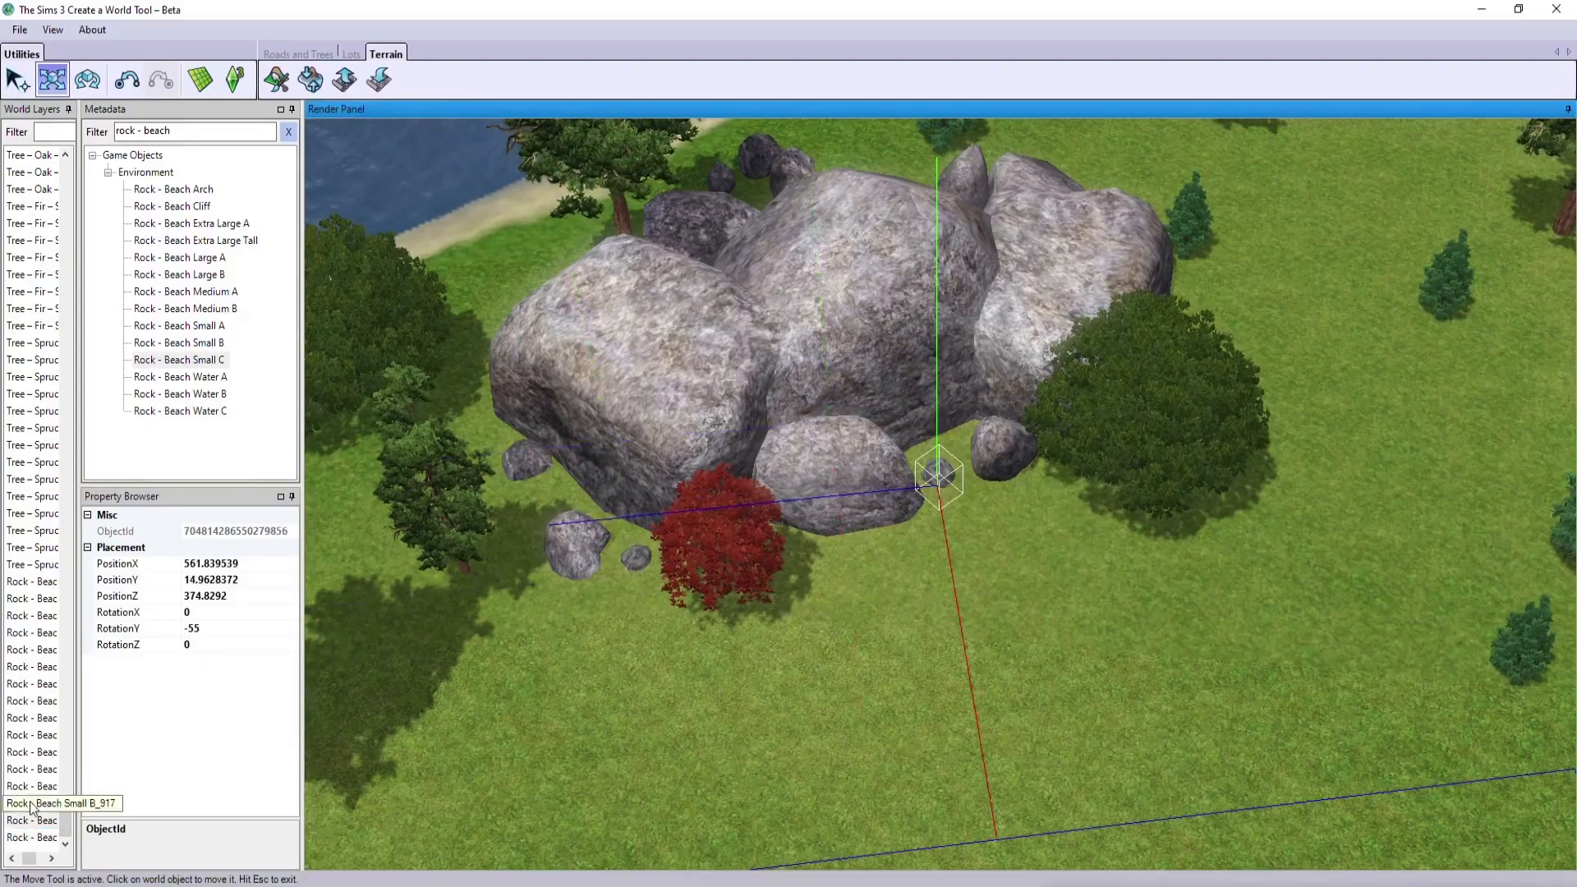
pyautogui.moveTo(1007, 456); pyautogui.dragTo(854, 592, button='middle')
pyautogui.click(819, 606)
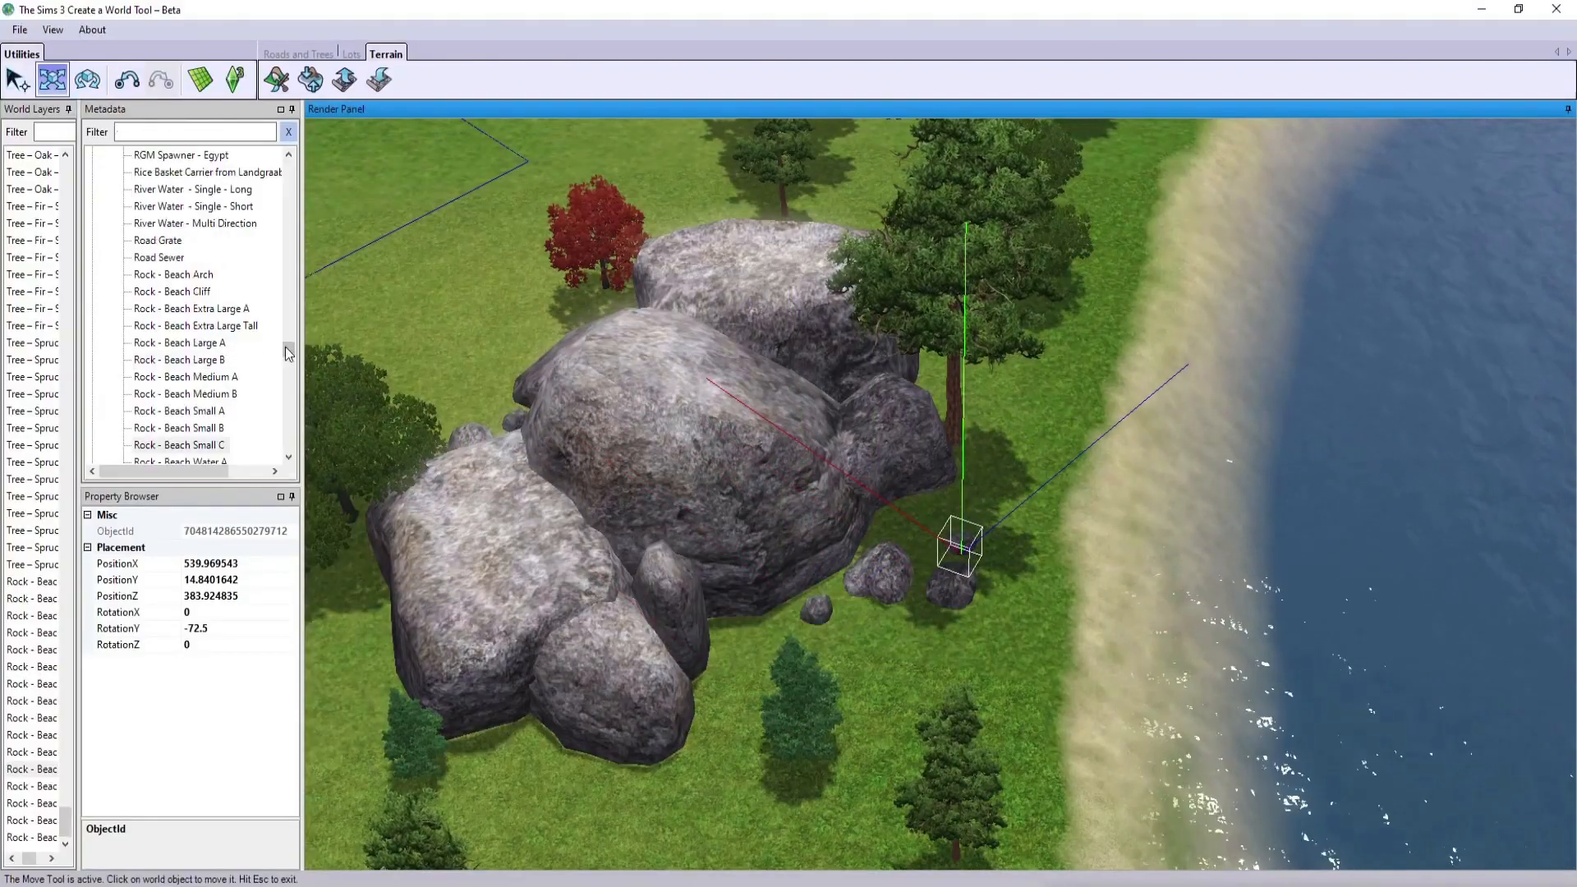
# - Add Plant - Bulrush clumps in the gaps between the rocks, starting on the water side of the group
pyautogui.click(107, 190)
pyautogui.click(161, 380)
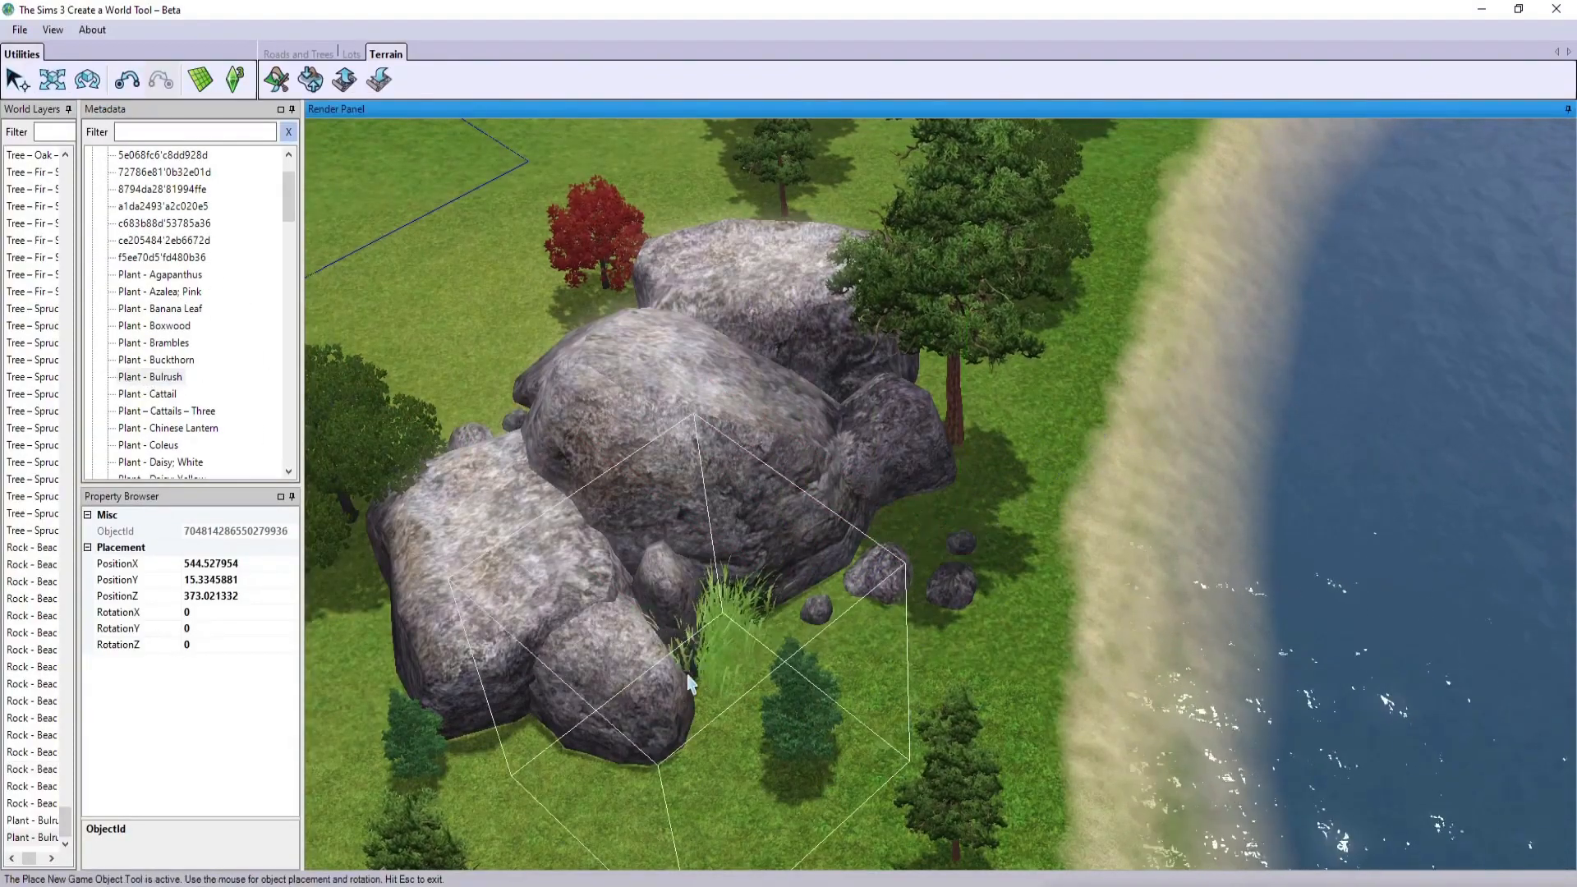
pyautogui.moveTo(897, 573); pyautogui.dragTo(928, 573)
pyautogui.moveTo(708, 626); pyautogui.dragTo(641, 649, button='middle')
pyautogui.moveTo(810, 492); pyautogui.dragTo(743, 536)
pyautogui.moveTo(731, 632); pyautogui.dragTo(838, 641, button='middle')
pyautogui.click(1033, 482)
# - Fill the base of the boulders and small rocks on the lot side with more rotated Plant - Bulrush clumps
pyautogui.moveTo(1024, 506); pyautogui.dragTo(794, 590, button='middle')
pyautogui.click(794, 592)
pyautogui.scroll(3, 740, 588)
pyautogui.click(683, 579)
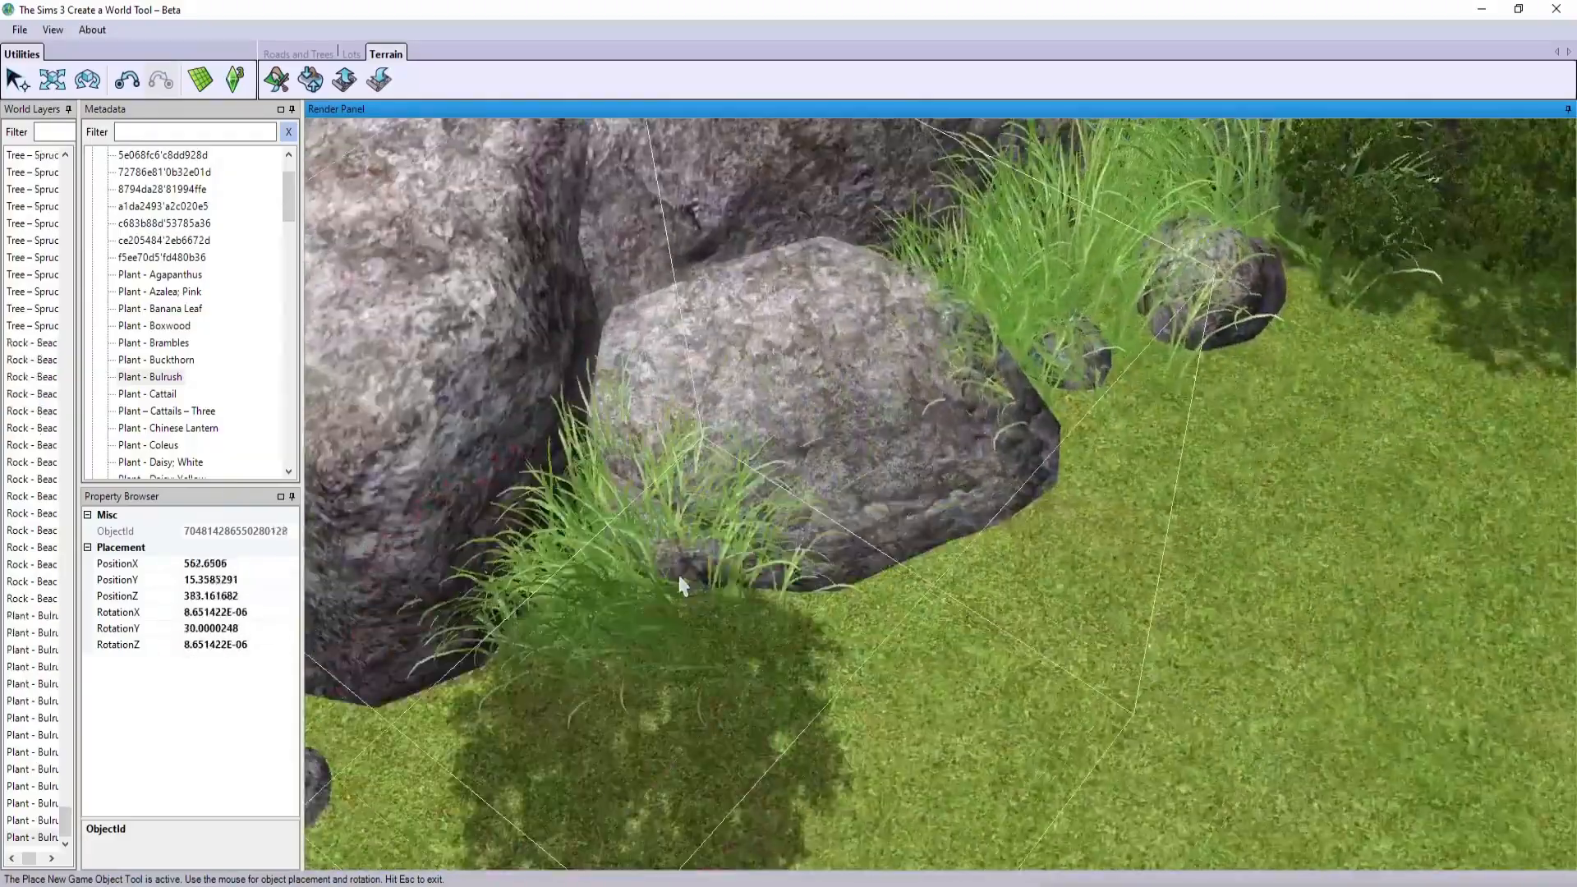
pyautogui.moveTo(683, 579); pyautogui.dragTo(928, 542, button='middle')
pyautogui.click(986, 526)
pyautogui.moveTo(1083, 476); pyautogui.dragTo(1099, 473)
pyautogui.moveTo(1102, 482); pyautogui.dragTo(883, 598, button='middle')
pyautogui.click(883, 598)
pyautogui.moveTo(751, 508); pyautogui.dragTo(769, 514)
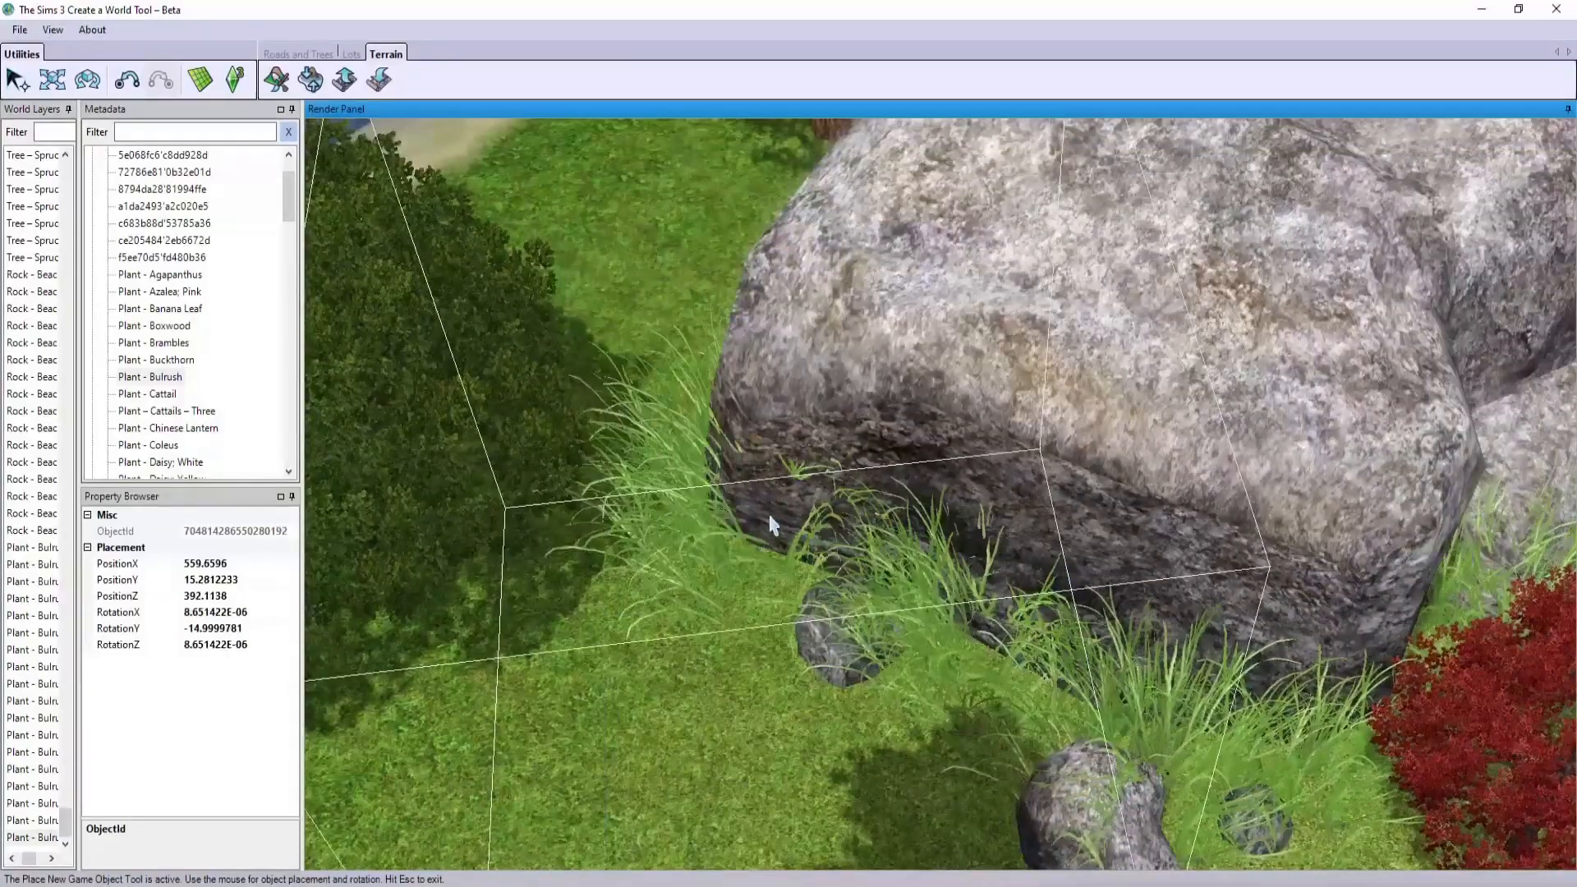
pyautogui.scroll(-5, 769, 514)
pyautogui.moveTo(769, 514); pyautogui.dragTo(616, 606, button='middle')
pyautogui.press('Escape')
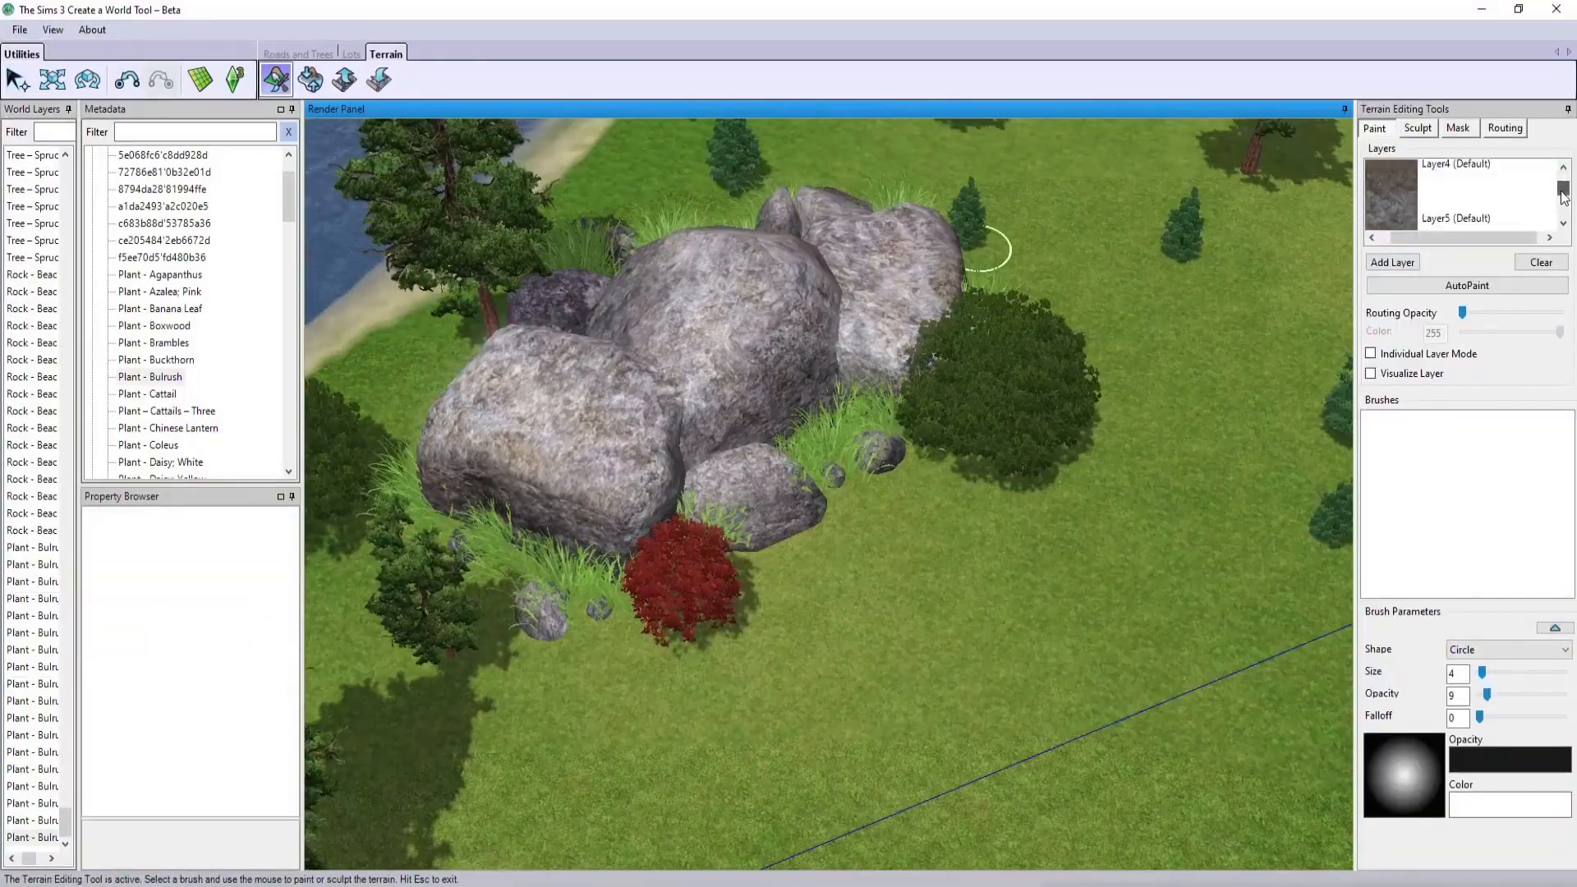
# - Paint the Dirt terrain layer around the base of the boulder group with a size 4 circle brush at opacity 9
pyautogui.click(1405, 211)
pyautogui.scroll(5, 904, 496)
pyautogui.moveTo(920, 419)
pyautogui.mouseDown()
pyautogui.moveTo(908, 401)
pyautogui.moveTo(871, 440)
pyautogui.moveTo(815, 453)
pyautogui.moveTo(722, 588)
pyautogui.moveTo(754, 515)
pyautogui.mouseUp()
pyautogui.scroll(5, 754, 514)
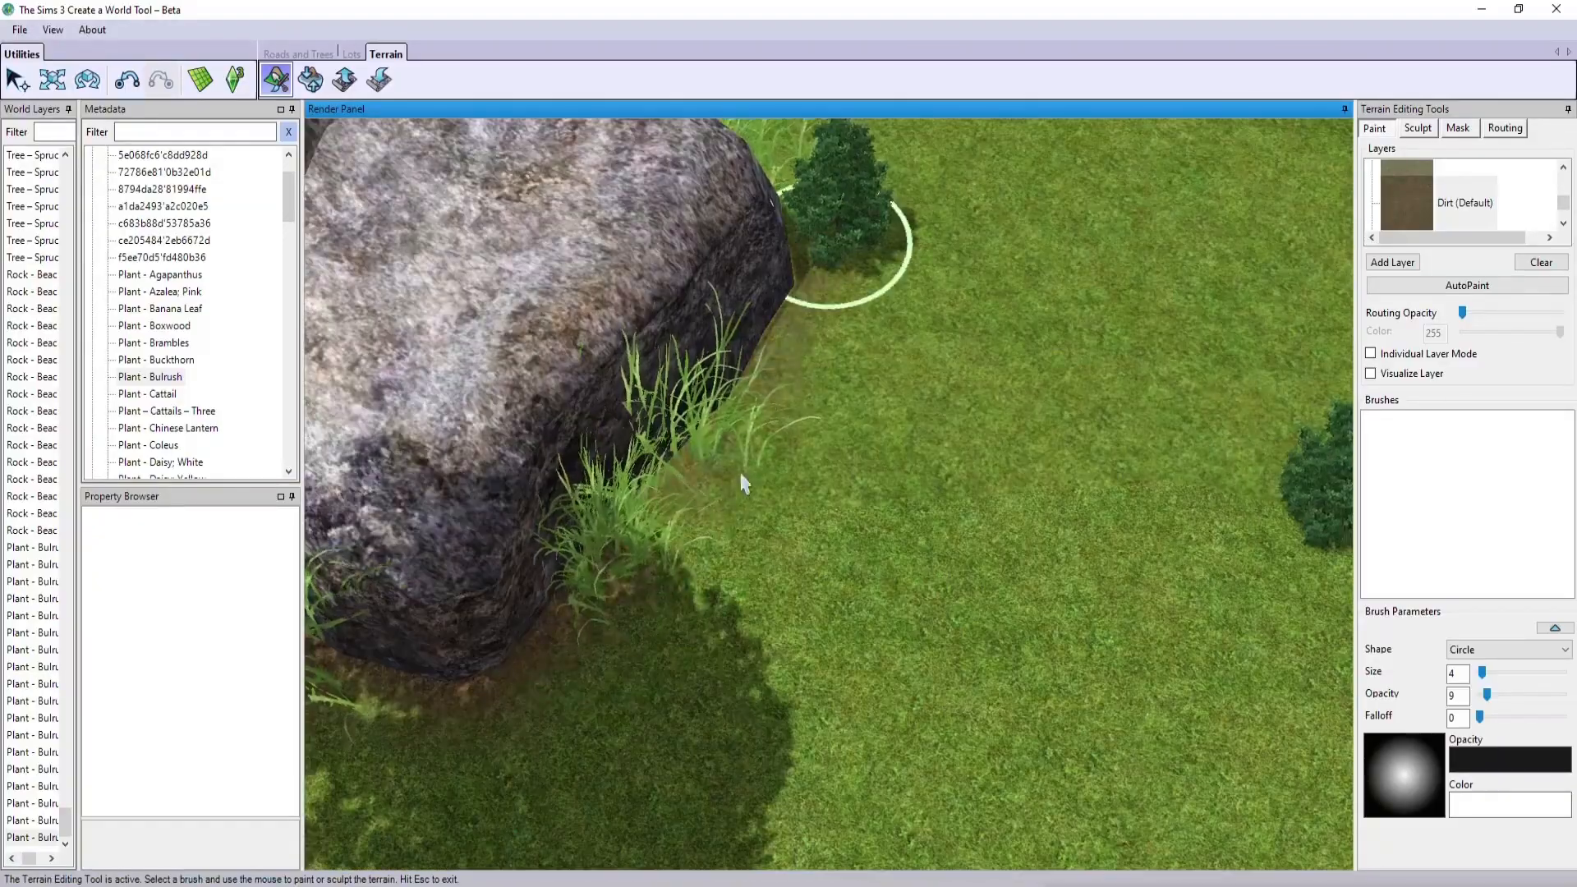
pyautogui.moveTo(742, 483); pyautogui.dragTo(584, 579, button='middle')
pyautogui.moveTo(584, 579); pyautogui.dragTo(636, 557, button='right')
pyautogui.moveTo(636, 557); pyautogui.dragTo(715, 590)
pyautogui.moveTo(714, 590); pyautogui.dragTo(724, 457, button='middle')
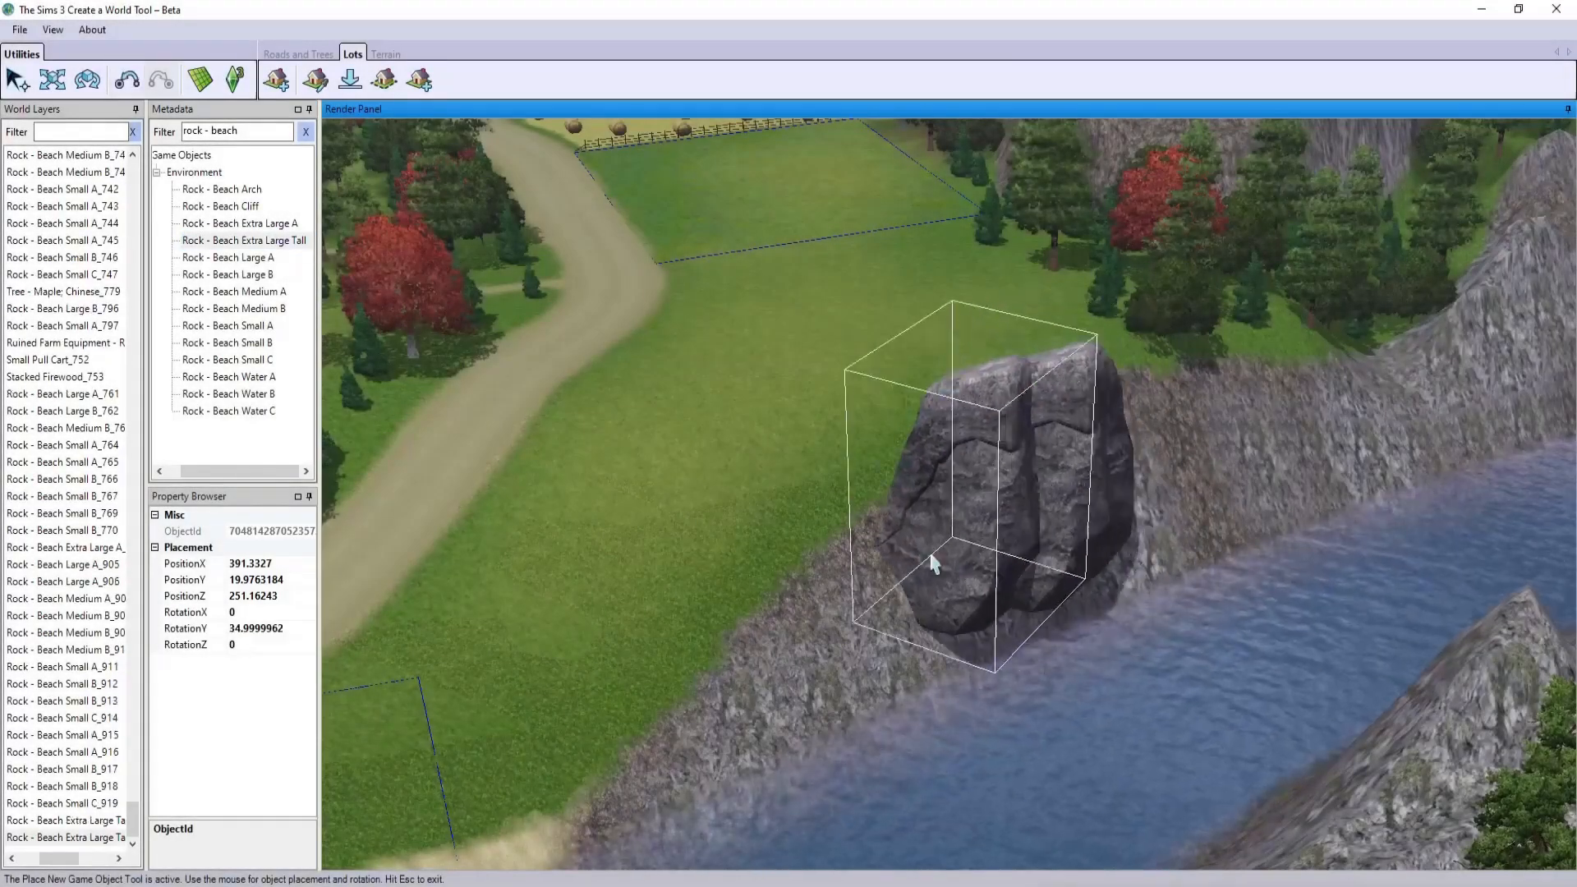
# - Place Rock - Beach Extra Large A on the riverbank slope beside the extra large tall rock
pyautogui.press('Escape')
pyautogui.doubleClick(240, 224)
pyautogui.moveTo(744, 697); pyautogui.dragTo(699, 690)
pyautogui.press('Escape')
# - Try Rock - Beach Cliff on the riverbank beside the extra large rocks and delete it
pyautogui.click(248, 221)
pyautogui.doubleClick(240, 206)
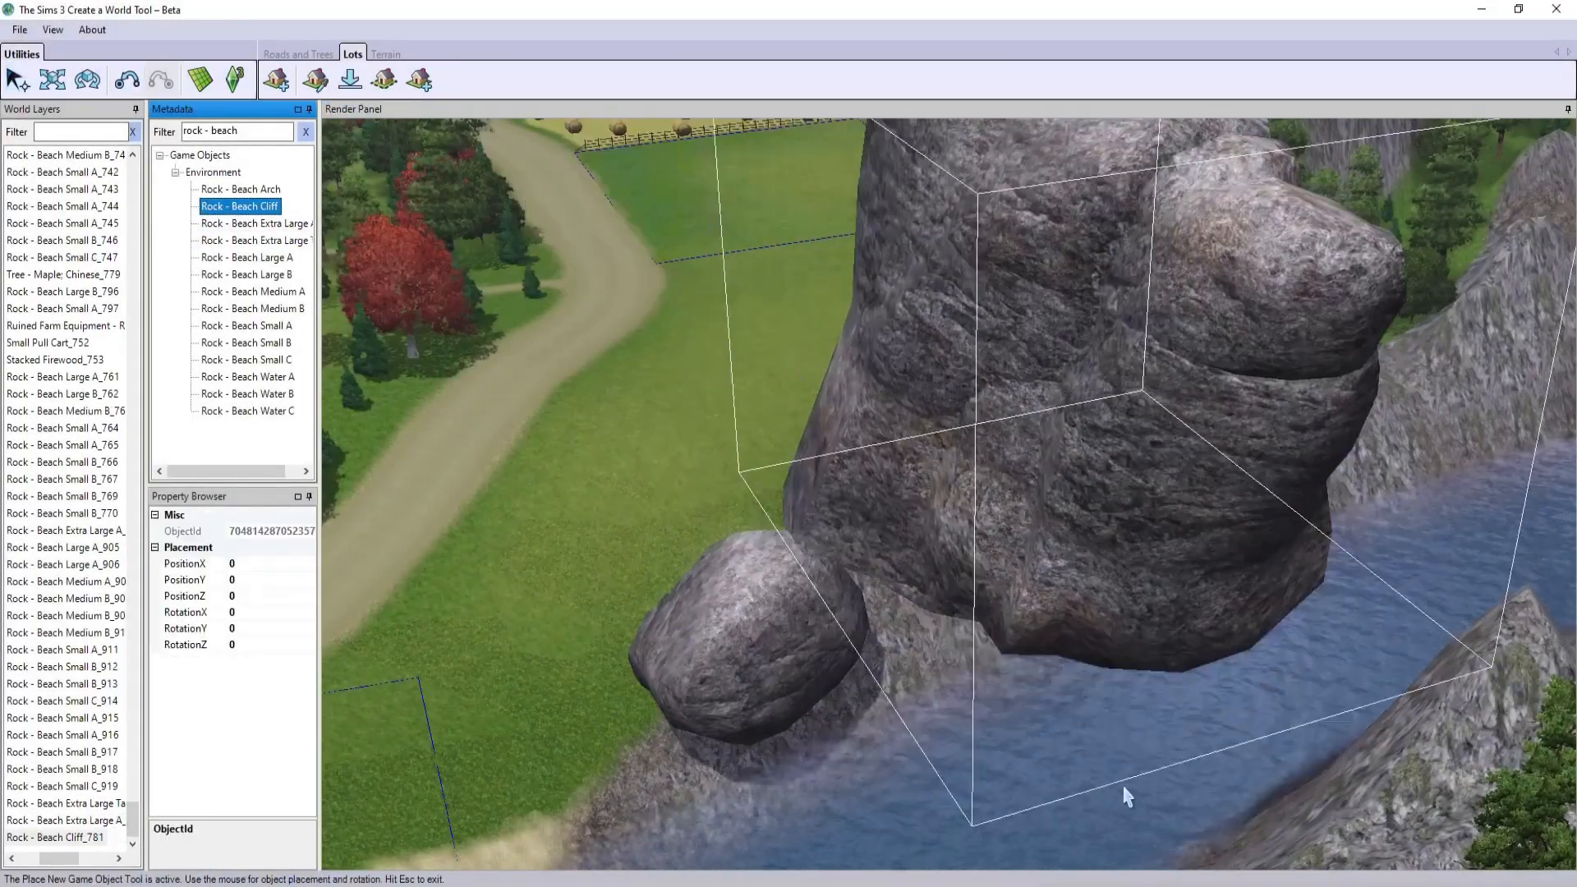
pyautogui.scroll(-3, 1126, 797)
pyautogui.moveTo(1060, 727); pyautogui.dragTo(978, 706)
pyautogui.press('Escape')
pyautogui.click(1048, 526)
pyautogui.press('Delete')
# - Lower the extra large rocks into the riverbank slope, starting with Rock - Beach Extra Large Tall
pyautogui.scroll(3, 1049, 526)
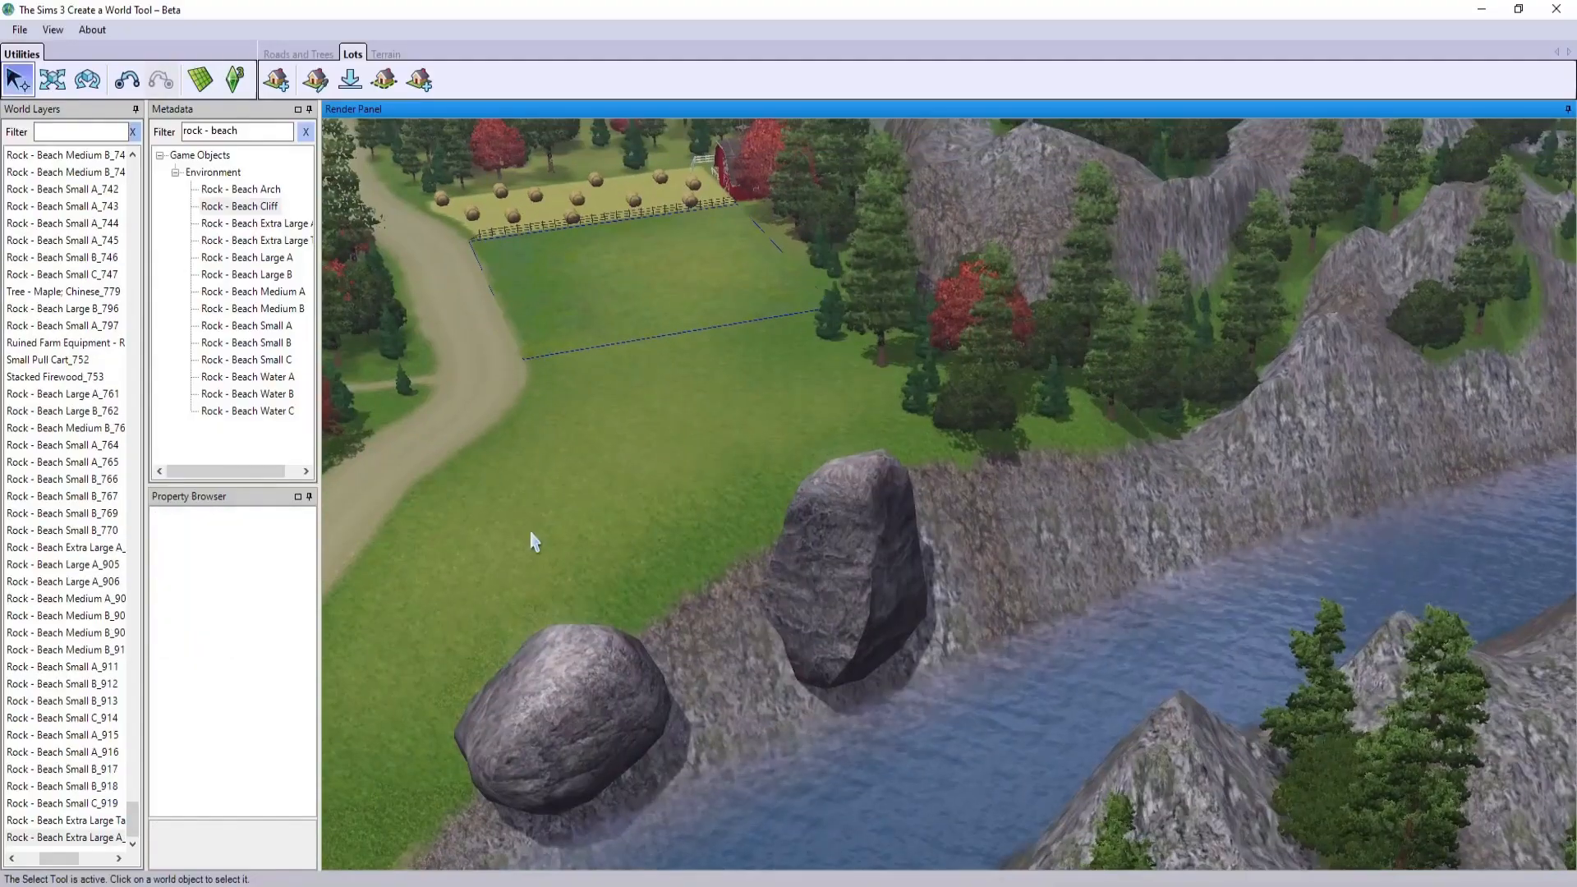
pyautogui.moveTo(1054, 594); pyautogui.dragTo(1059, 672)
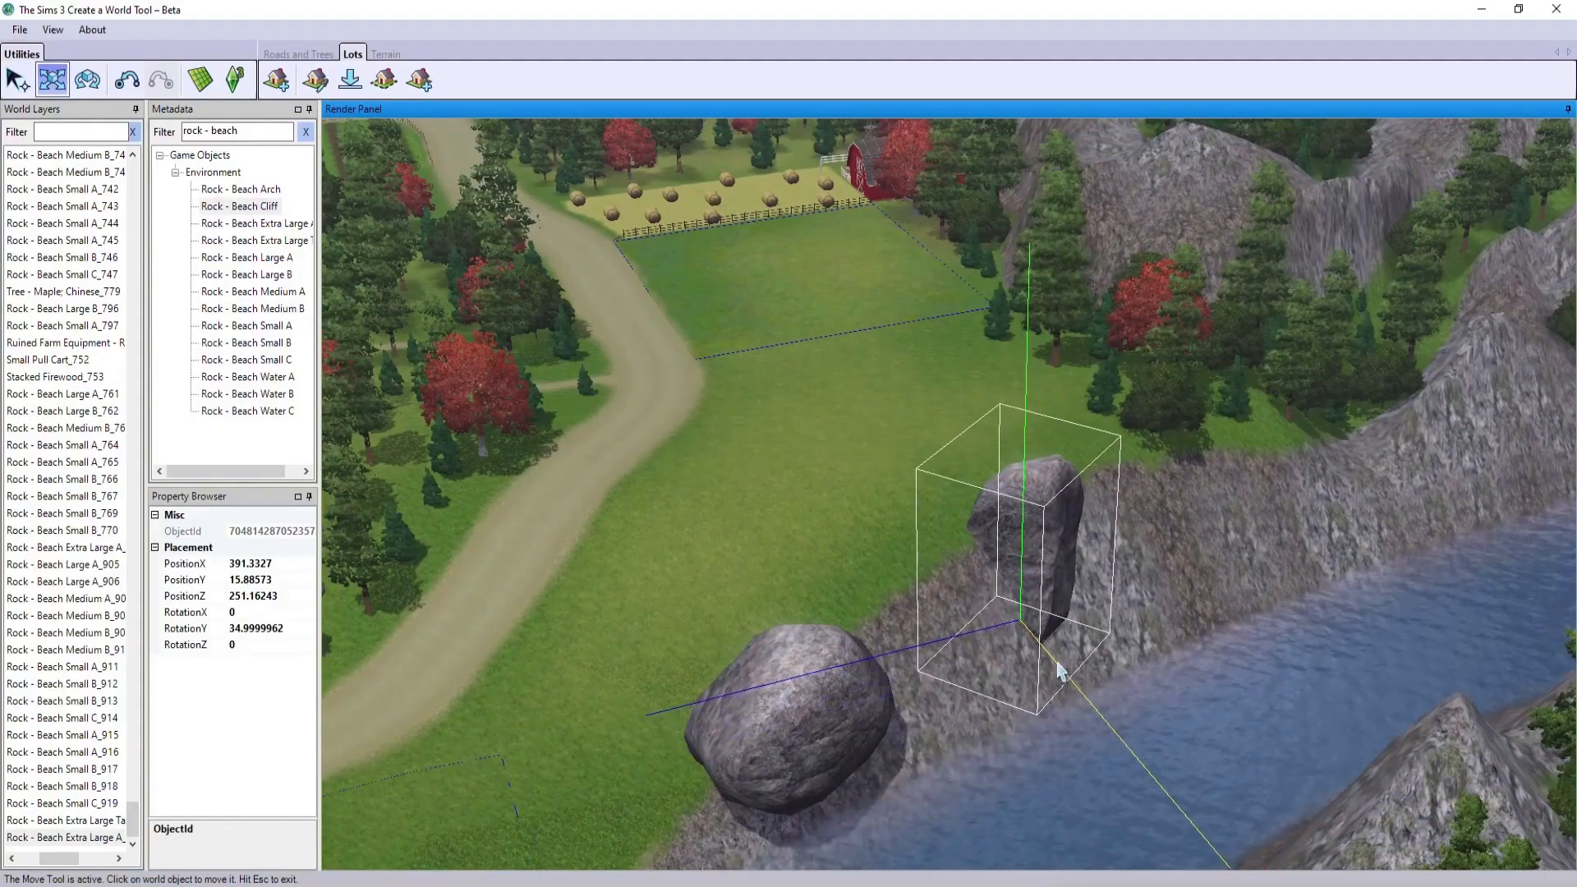
pyautogui.click(890, 704)
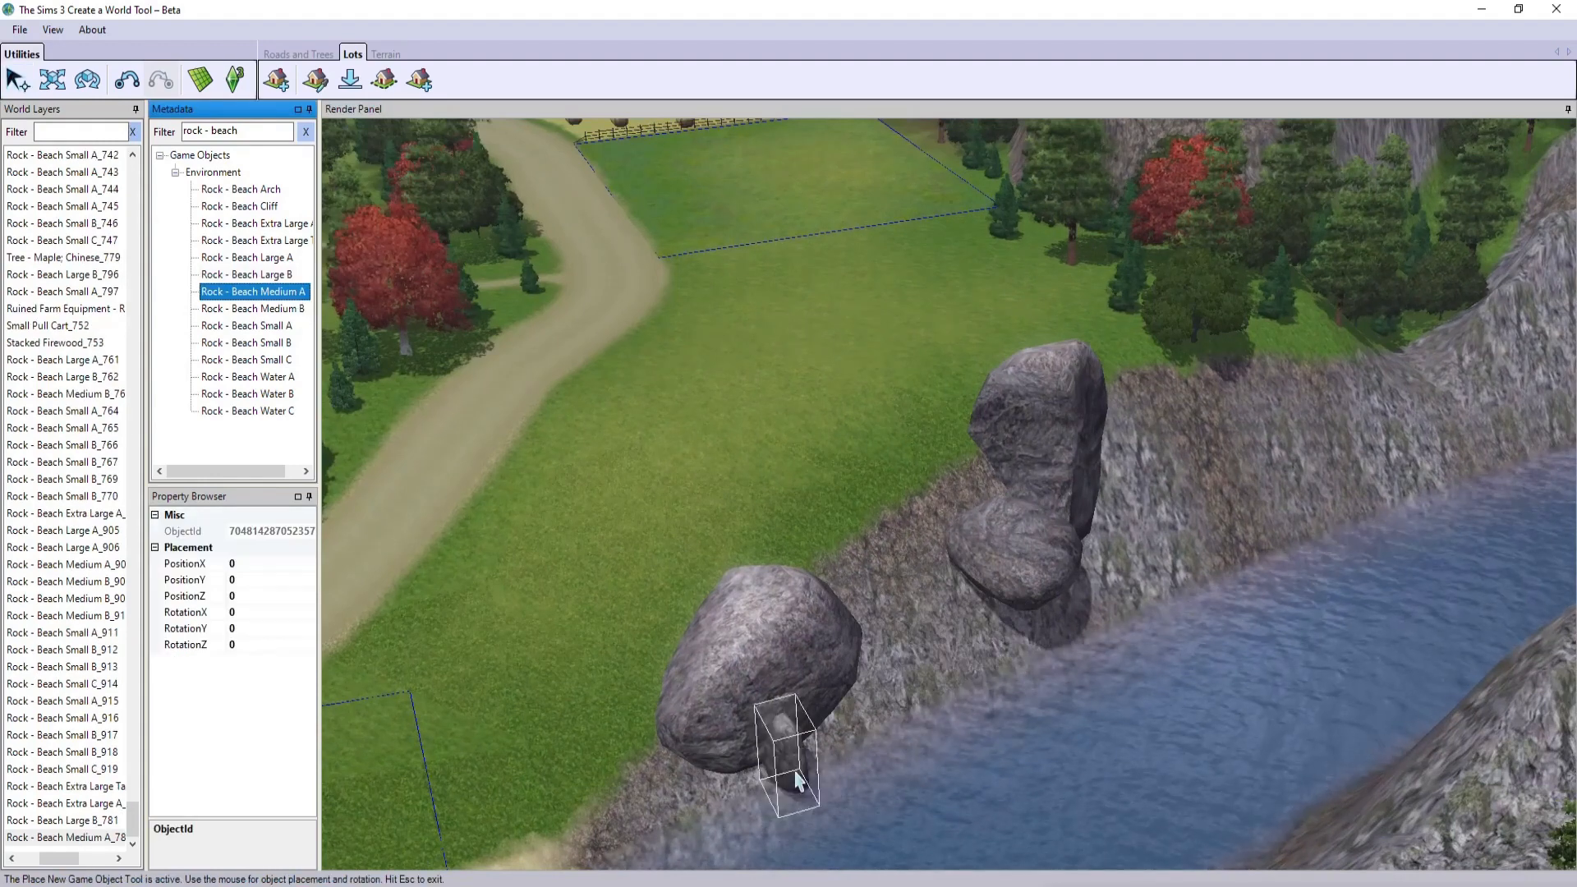
# - Place Rock - Beach Medium B rocks around the riverbank boulders and a Rock - Beach Small A on the grass beside them
pyautogui.click(253, 308)
pyautogui.click(711, 775)
pyautogui.click(252, 309)
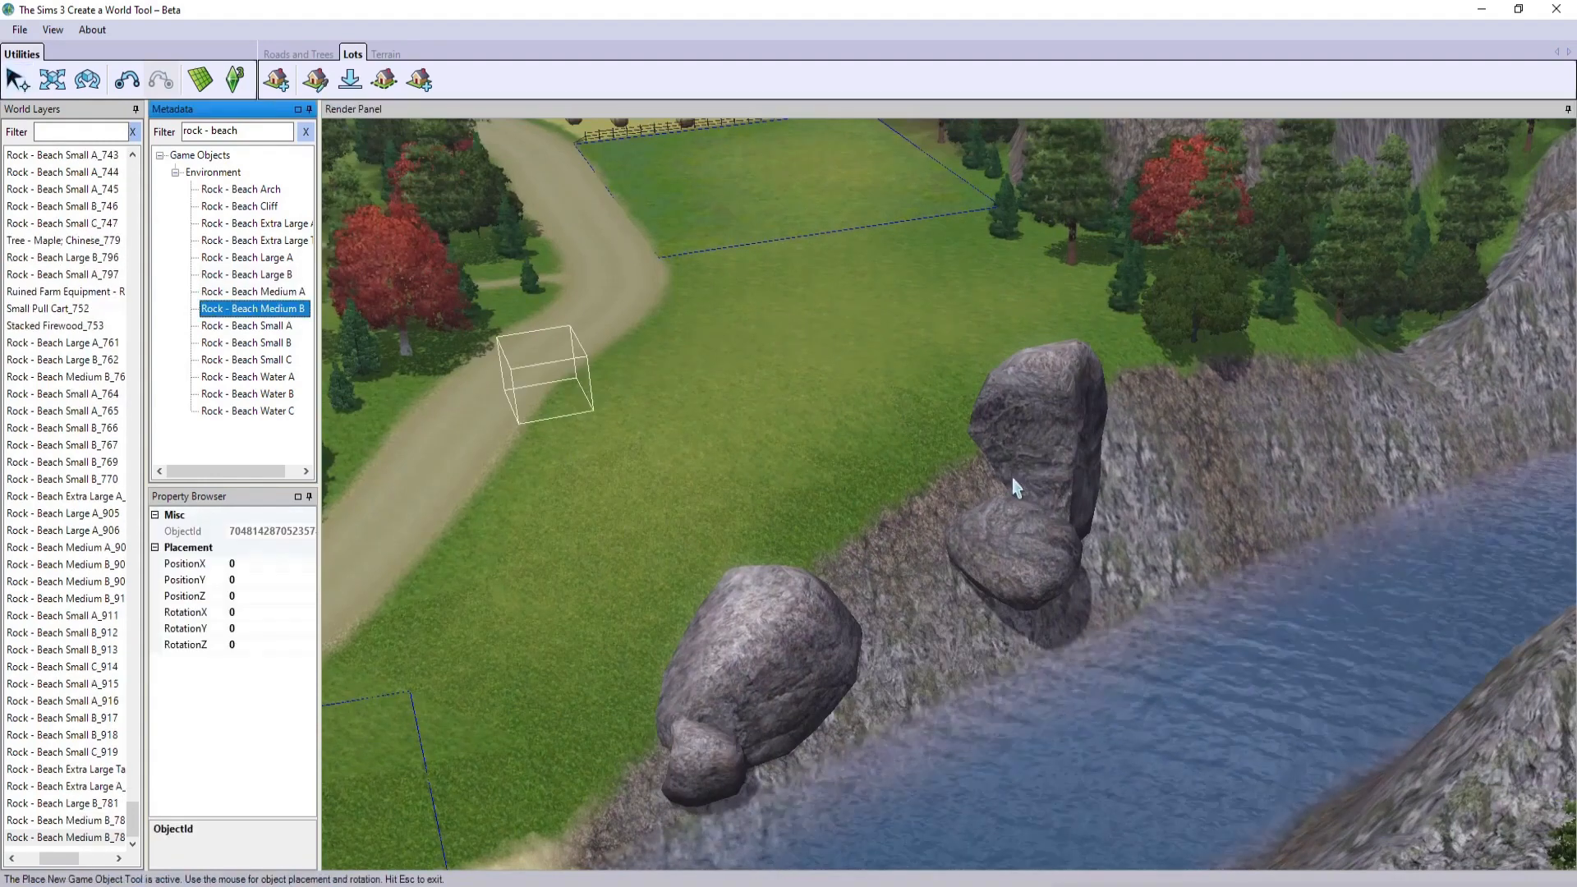
pyautogui.click(1140, 444)
pyautogui.click(246, 326)
pyautogui.click(943, 407)
pyautogui.click(252, 309)
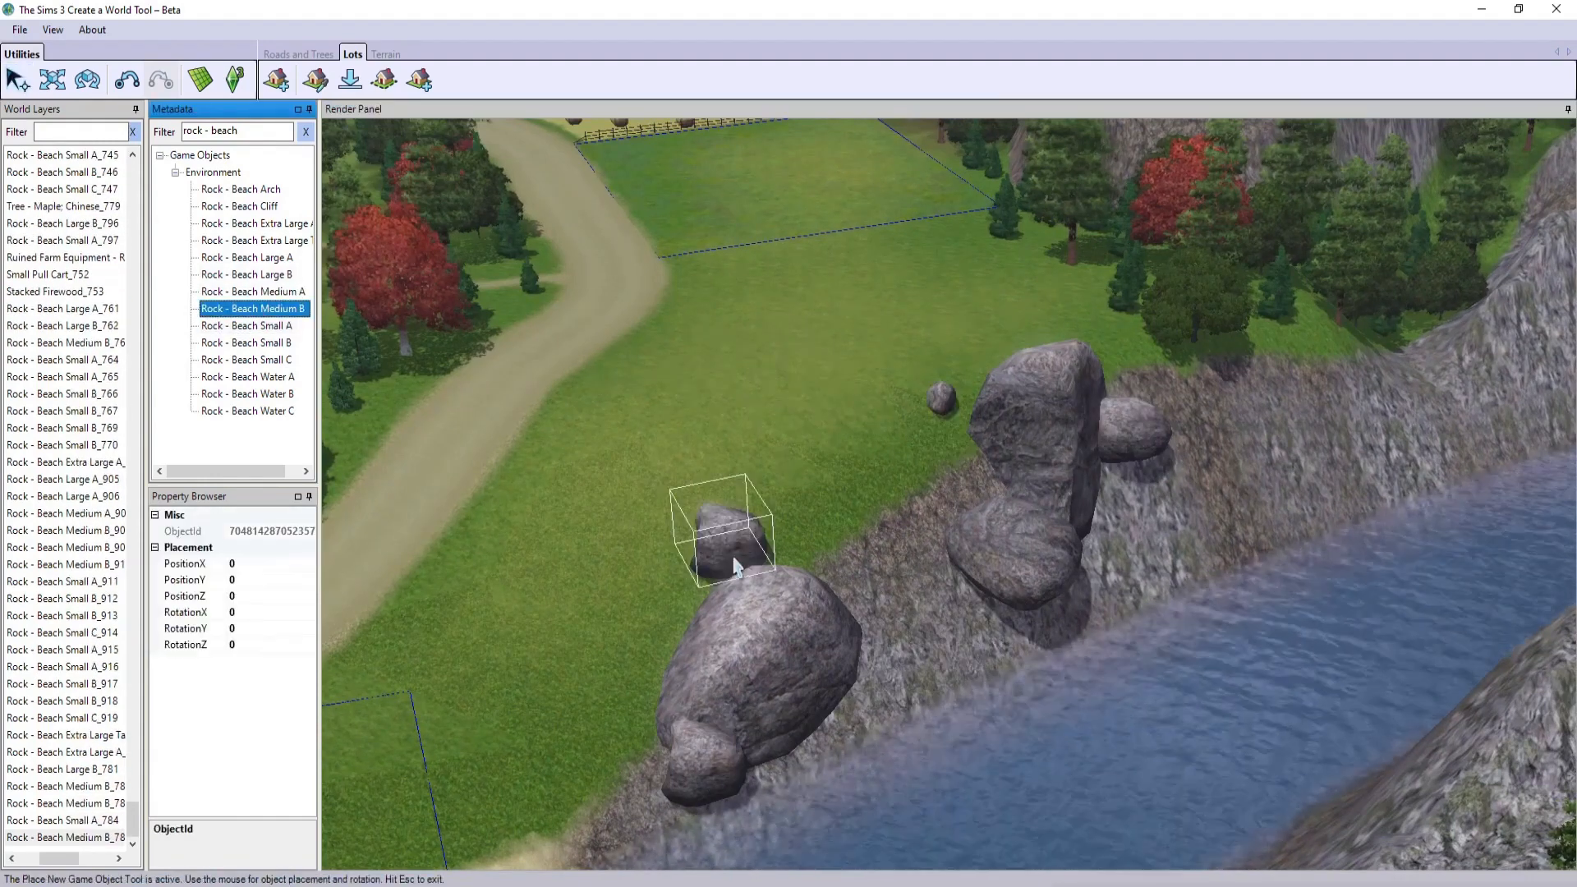
pyautogui.press('Escape')
# - Move the medium rocks beside the extra large tall rock so they nestle against it on the slope
pyautogui.moveTo(1026, 630); pyautogui.dragTo(1027, 666, button='middle')
pyautogui.click(1130, 604)
pyautogui.moveTo(1127, 634); pyautogui.dragTo(1120, 651)
pyautogui.click(1022, 559)
pyautogui.moveTo(1077, 591); pyautogui.dragTo(1191, 526, button='middle')
pyautogui.click(1219, 450)
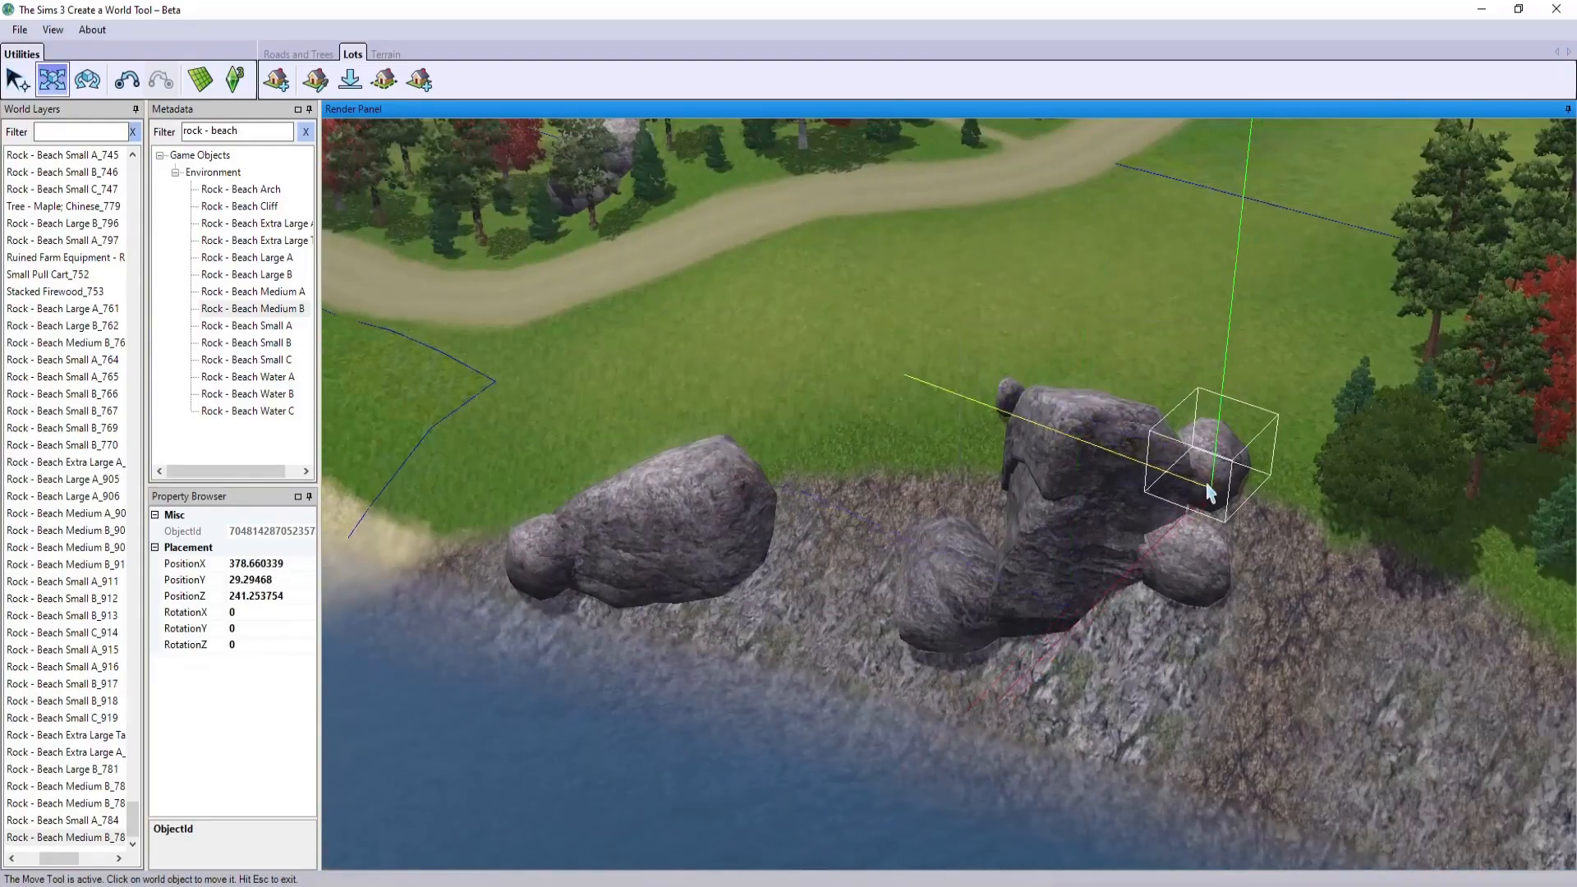
pyautogui.moveTo(1208, 486); pyautogui.dragTo(1215, 470)
# - Tuck the medium rock against the rounded boulder's base and sink the small rock into the grass above the bank
pyautogui.moveTo(1150, 493); pyautogui.dragTo(1063, 534, button='right')
pyautogui.moveTo(1063, 534); pyautogui.dragTo(1014, 647, button='middle')
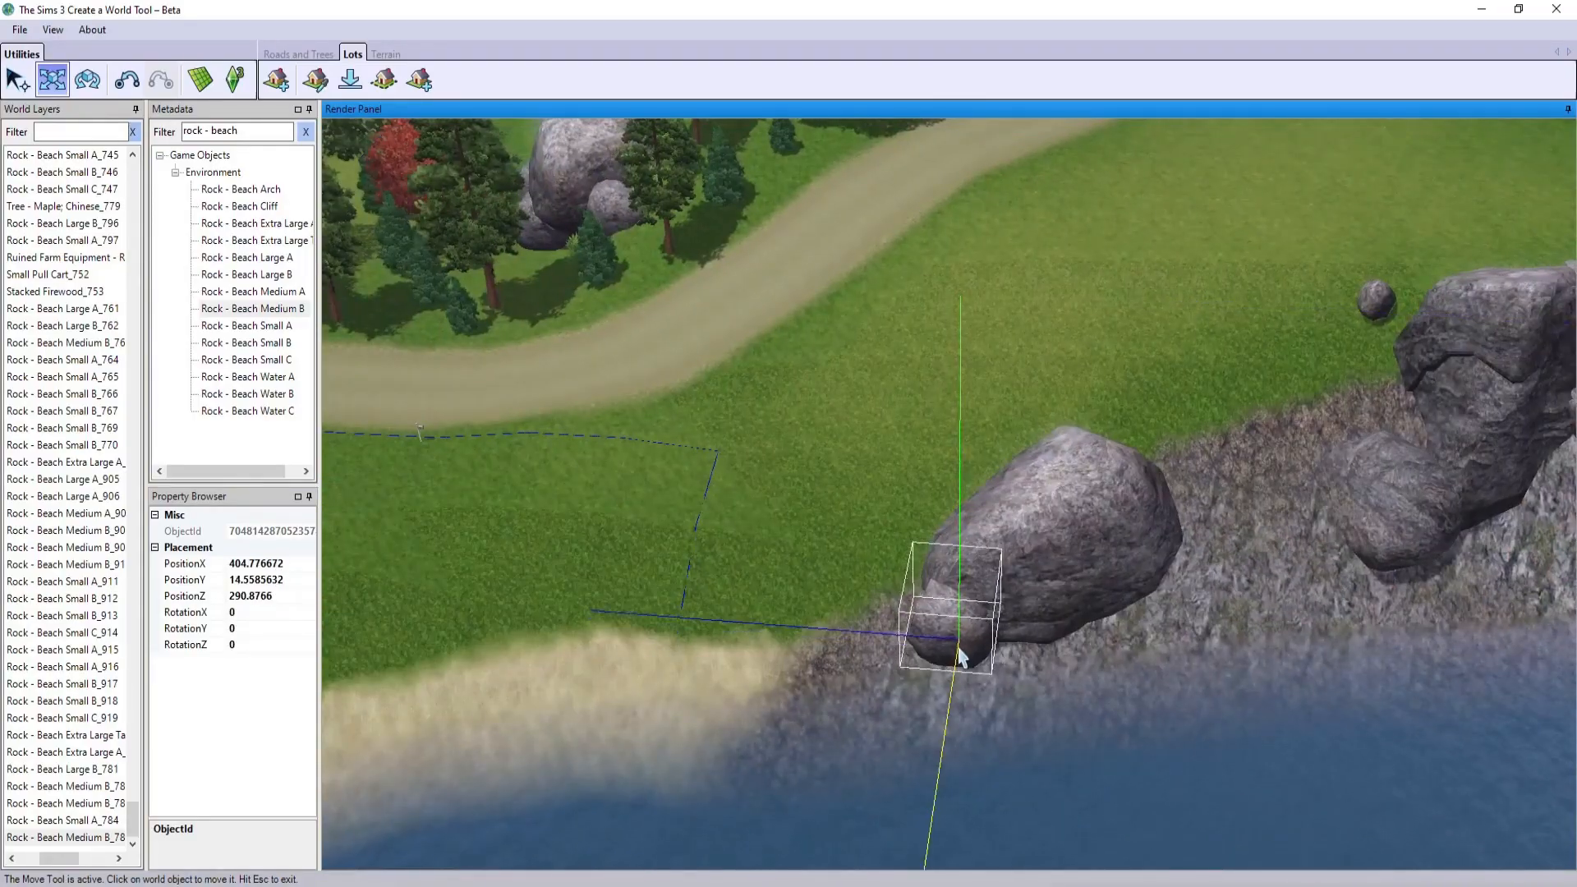
pyautogui.moveTo(961, 657); pyautogui.dragTo(978, 644)
pyautogui.moveTo(977, 644); pyautogui.dragTo(1224, 493, button='right')
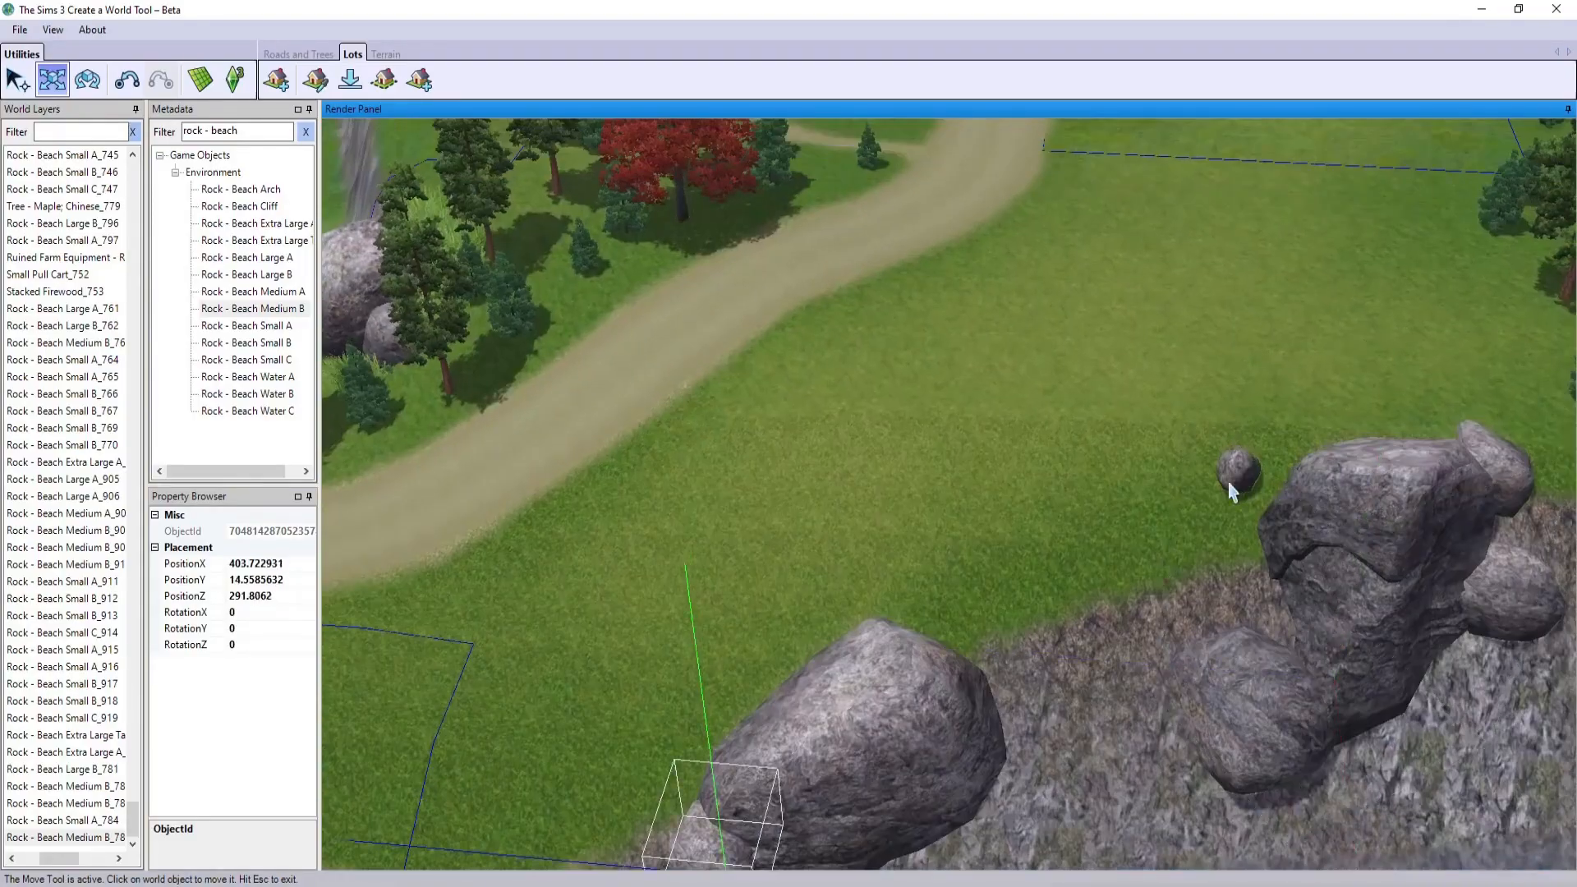
pyautogui.click(1232, 483)
pyautogui.click(97, 821)
pyautogui.moveTo(1239, 470); pyautogui.dragTo(1239, 488)
# - Place a second Rock - Beach Extra Large Tall at the river's edge below the boulder group and rotate it
pyautogui.moveTo(1239, 488); pyautogui.dragTo(873, 539, button='middle')
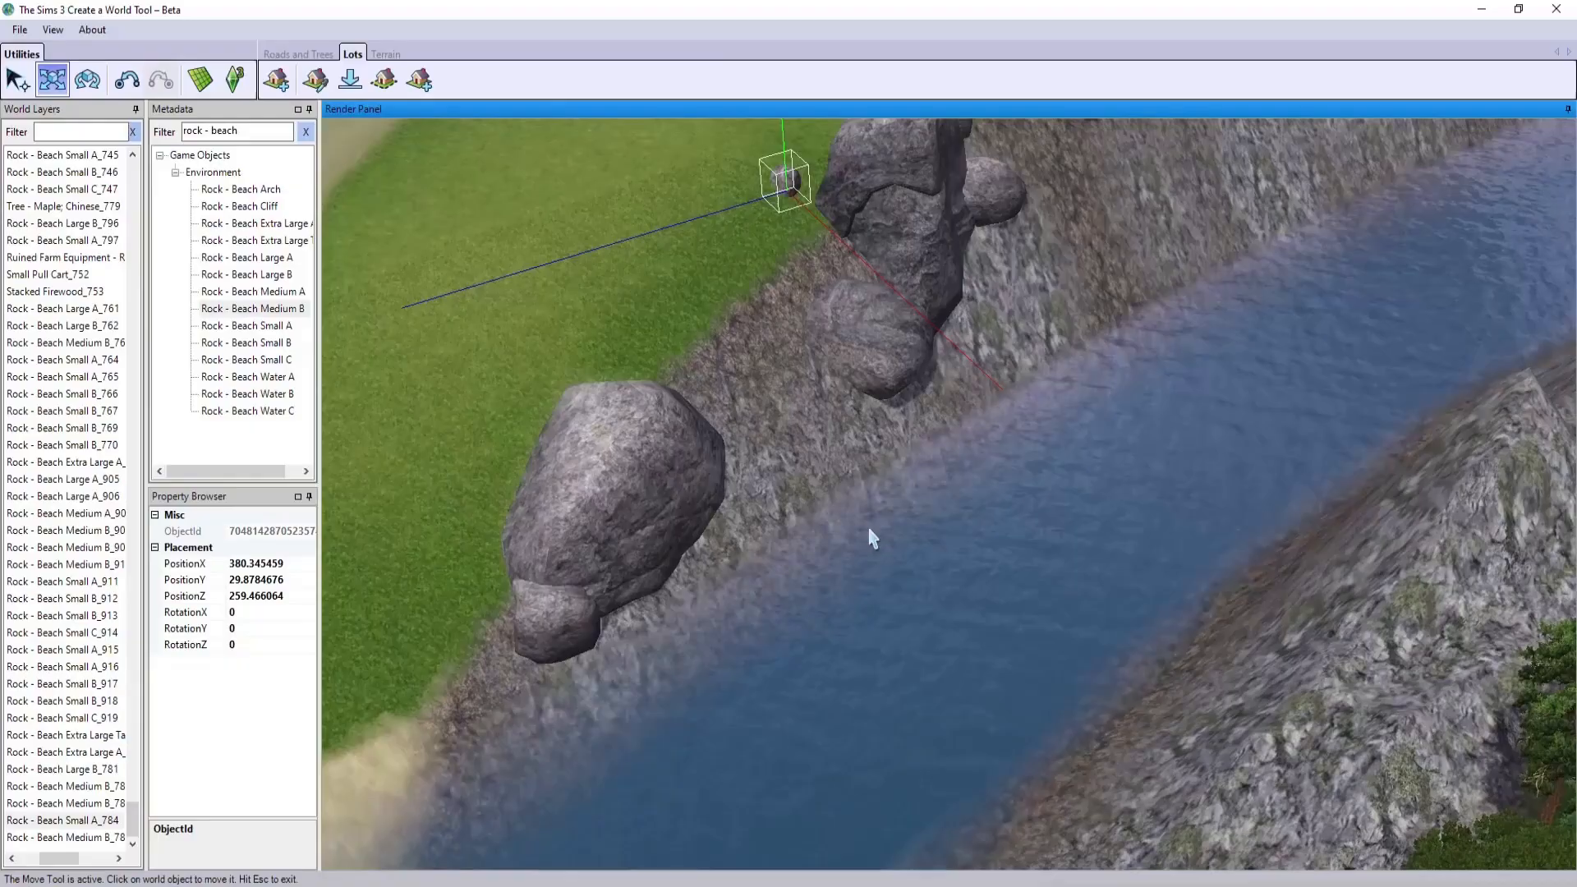
pyautogui.click(246, 240)
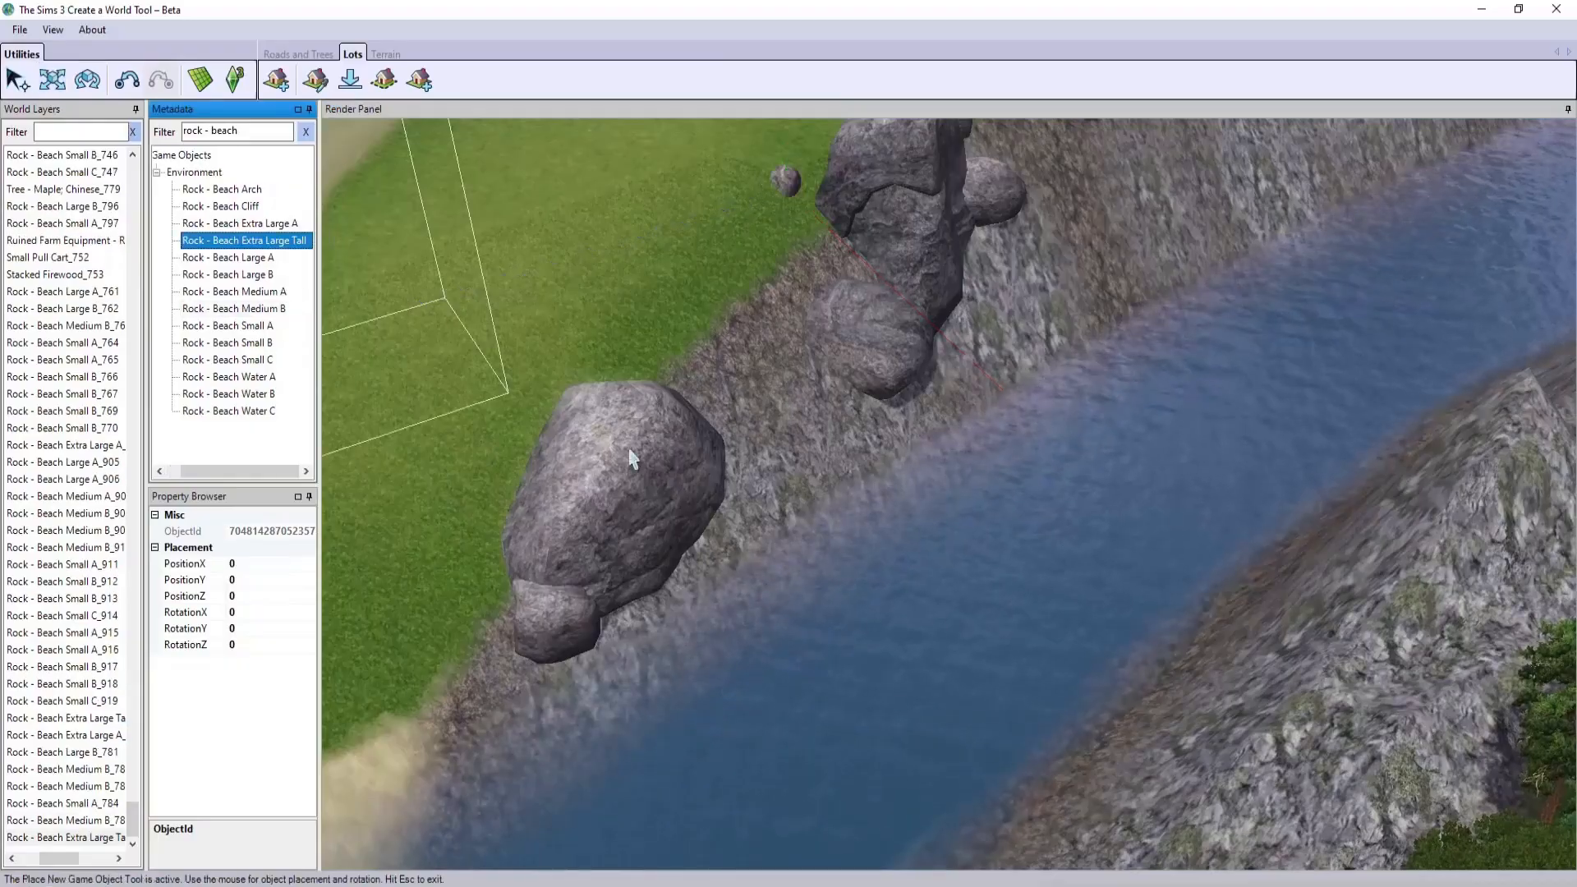
pyautogui.click(834, 555)
pyautogui.moveTo(958, 450); pyautogui.dragTo(886, 517)
# - Show the terrain grid and sculpt the riverbed around the new tall rock's base with a size 3 Flatten Terrain brush
pyautogui.click(200, 79)
pyautogui.click(385, 53)
pyautogui.click(276, 79)
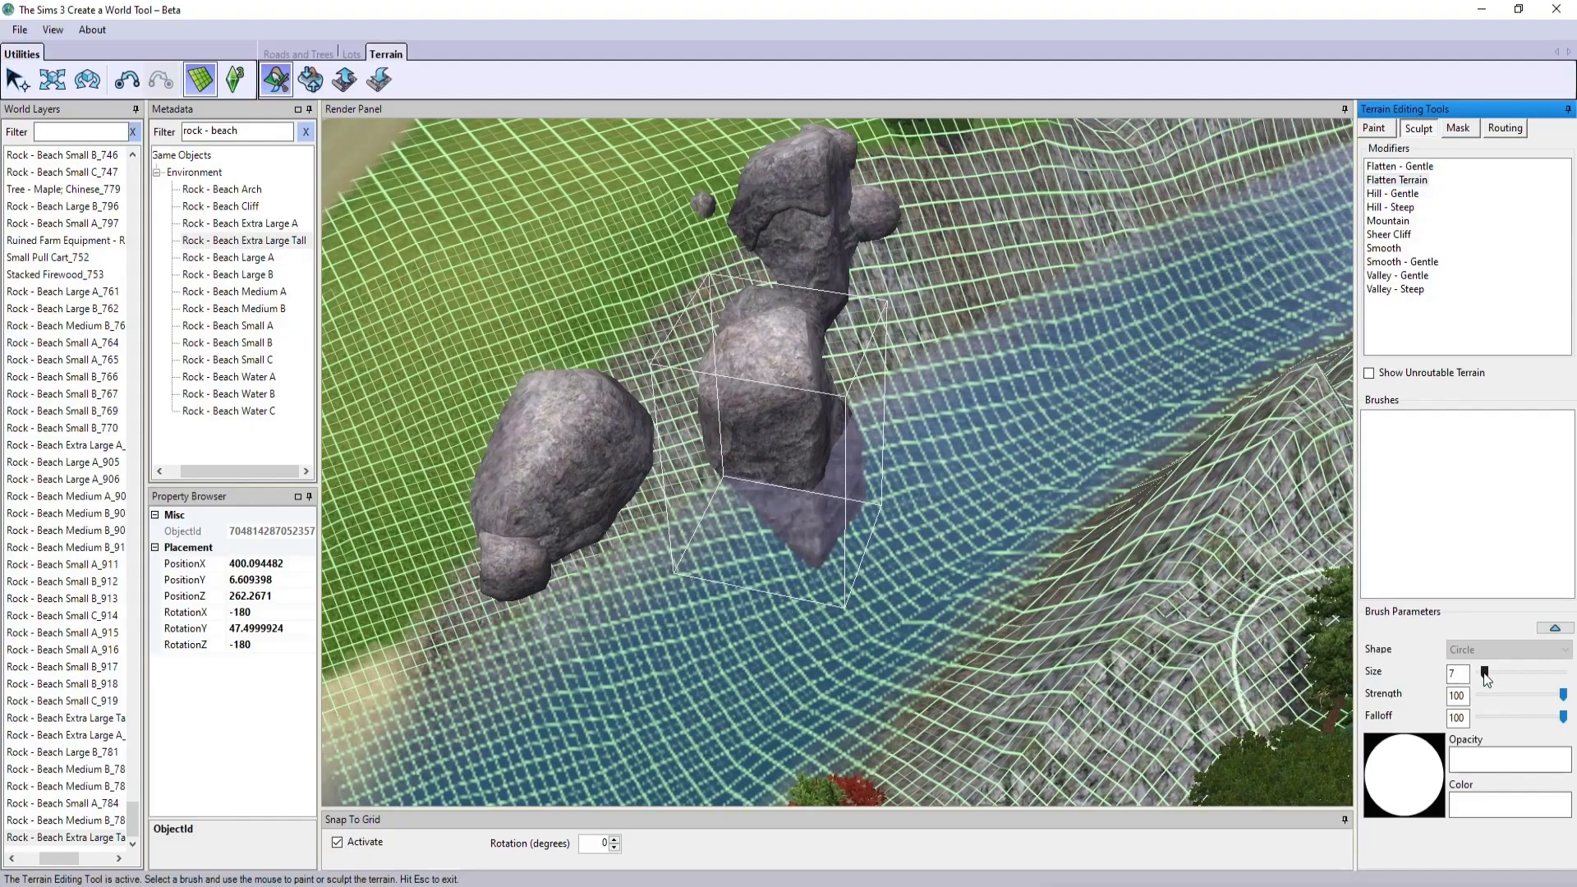
pyautogui.moveTo(1487, 679); pyautogui.dragTo(1482, 679)
pyautogui.moveTo(803, 557); pyautogui.dragTo(875, 513)
pyautogui.moveTo(875, 514); pyautogui.dragTo(805, 567, button='middle')
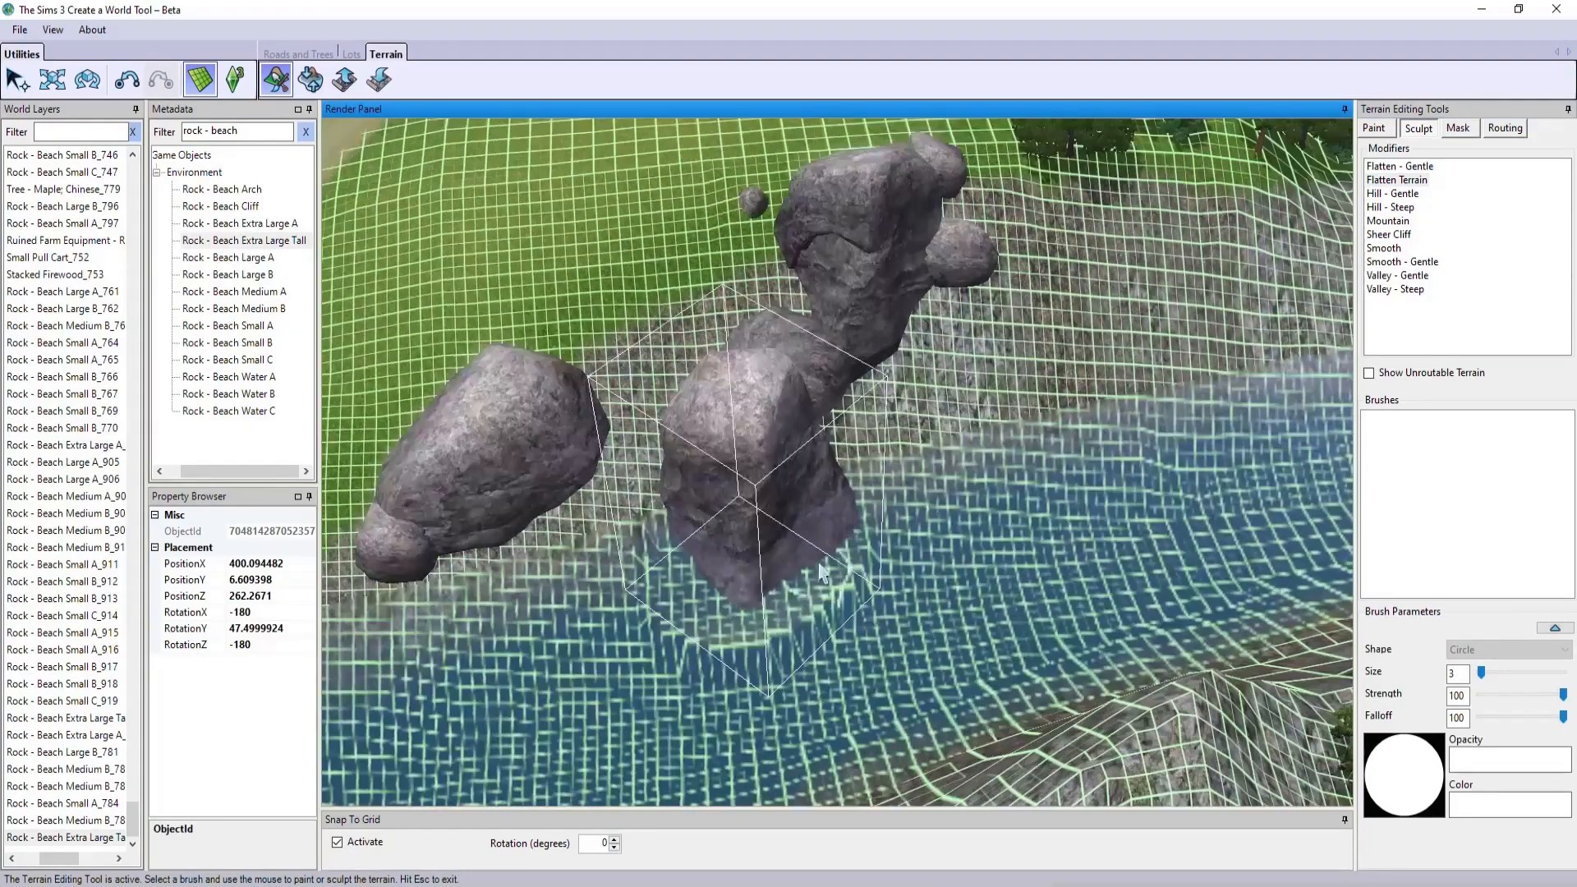
pyautogui.moveTo(822, 616); pyautogui.dragTo(883, 513)
# - Smooth the sculpted terrain at the river's edge and hide the terrain grid
pyautogui.click(1384, 248)
pyautogui.moveTo(665, 658)
pyautogui.mouseDown()
pyautogui.moveTo(909, 521)
pyautogui.moveTo(679, 641)
pyautogui.mouseUp()
pyautogui.click(200, 79)
# - Choose the Layer5 terrain paint for the bank around the tall river rock
pyautogui.moveTo(435, 353)
pyautogui.mouseDown(button='middle')
pyautogui.moveTo(482, 419)
pyautogui.moveTo(534, 411)
pyautogui.mouseUp(button='middle')
pyautogui.click(1374, 129)
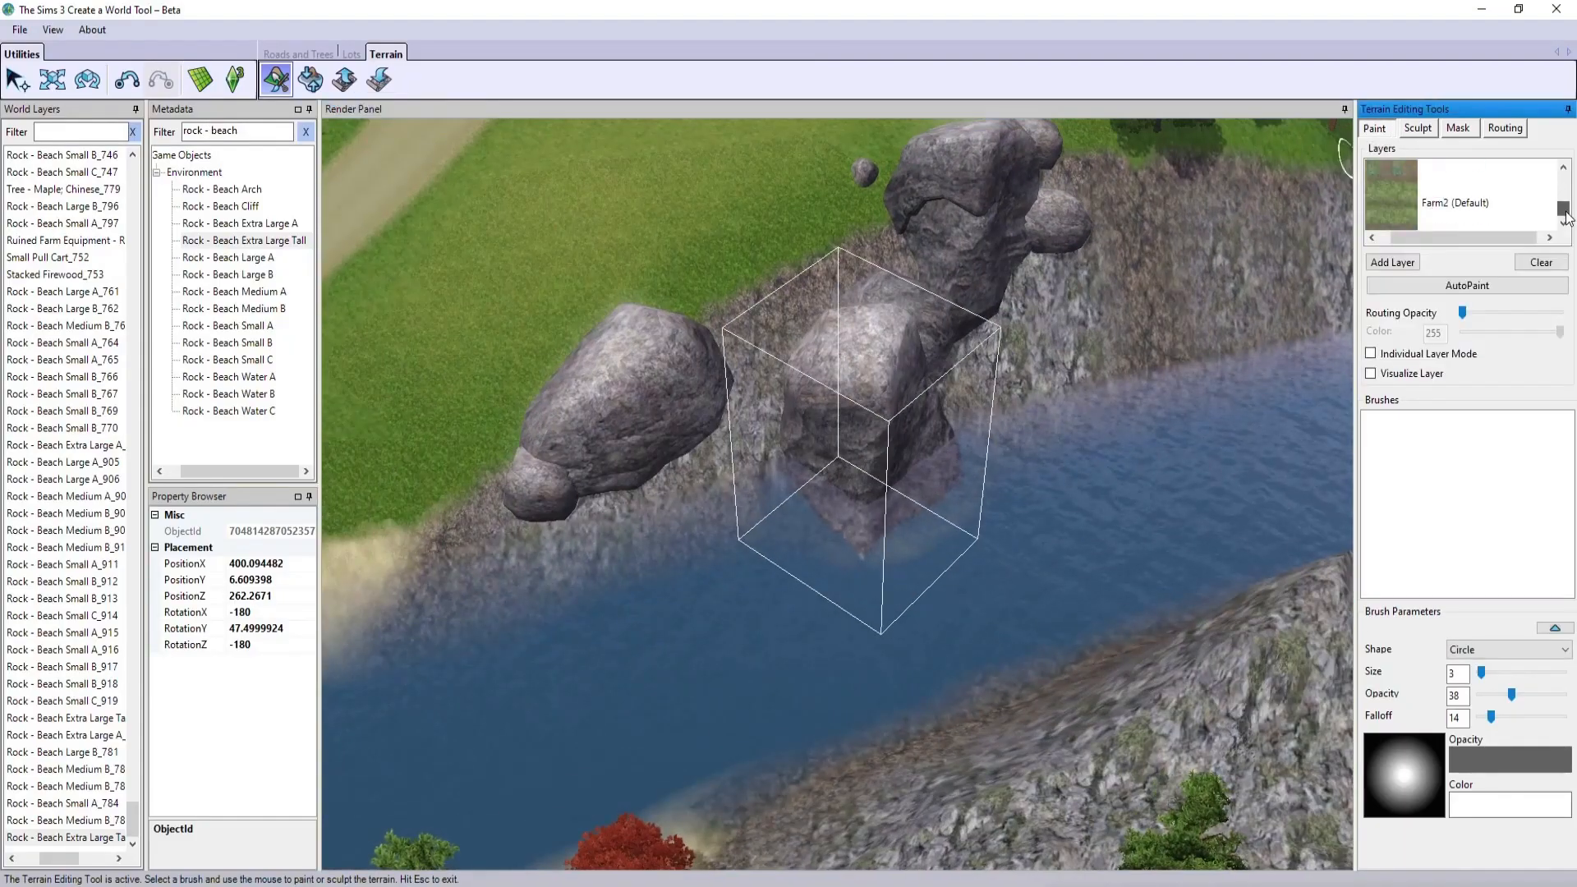
pyautogui.scroll(2, 1183, 591)
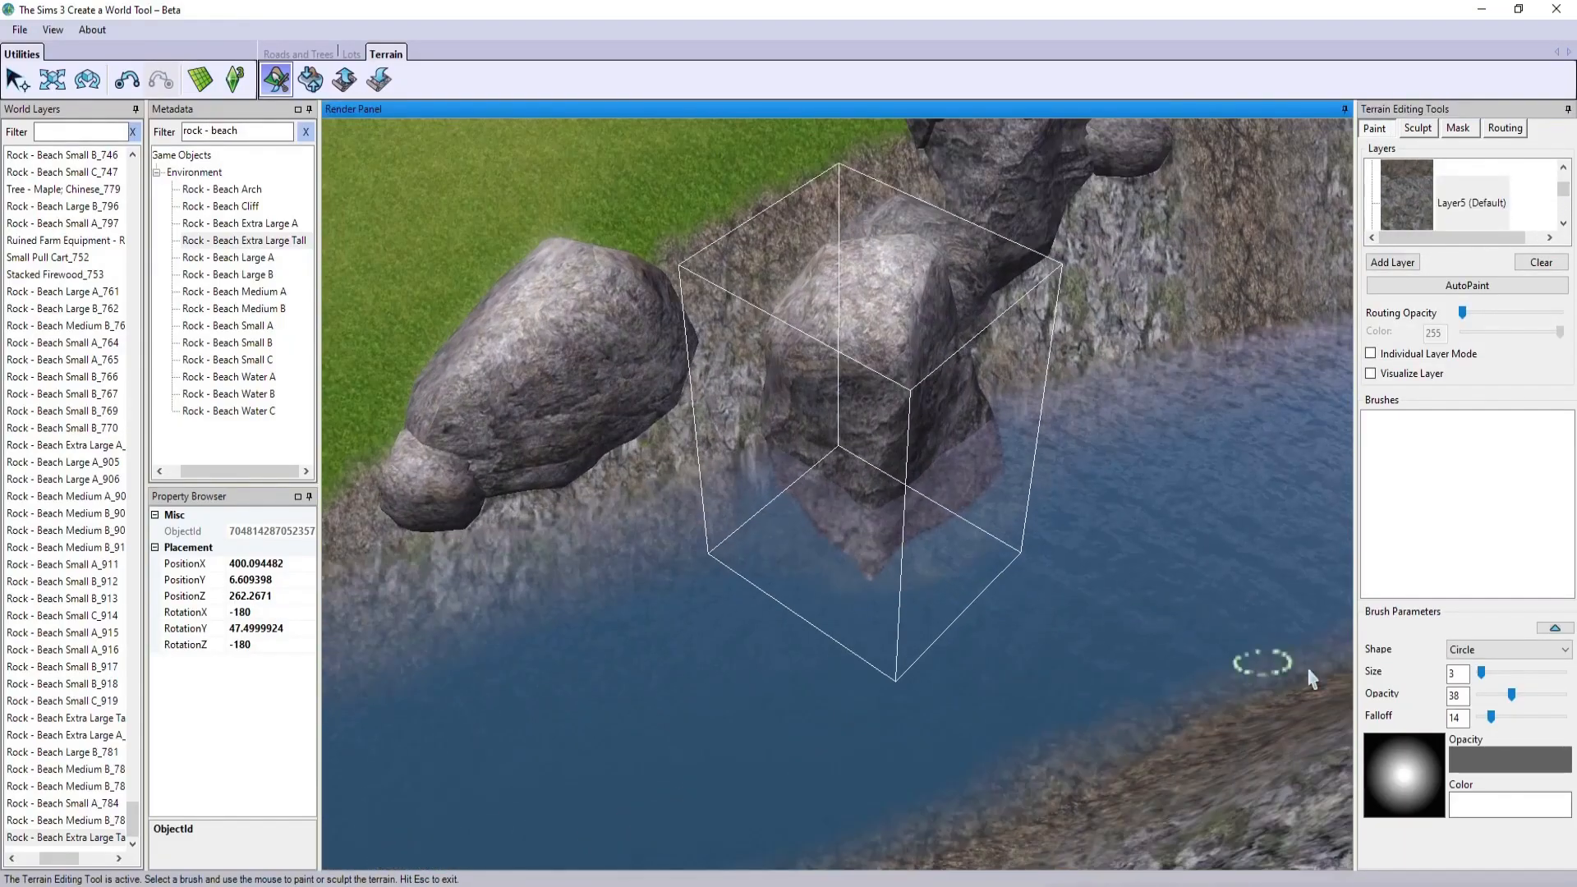
# - Sculpt the riverbed along the foot of the tall river rock again, using the terrain grid as a guide
pyautogui.click(199, 80)
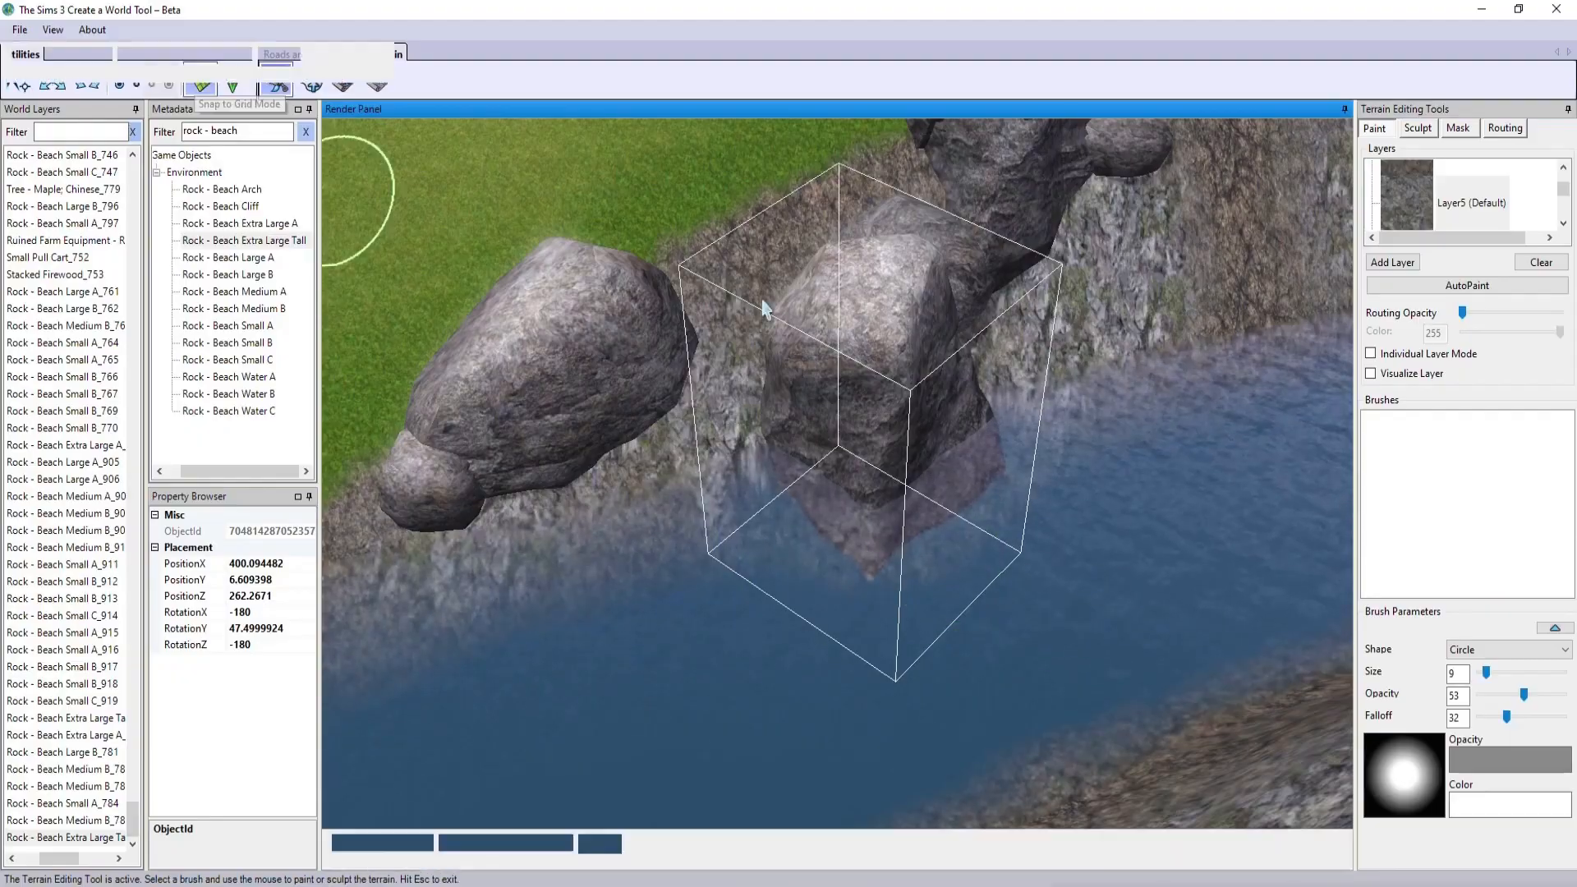
pyautogui.click(1419, 128)
pyautogui.moveTo(886, 544); pyautogui.dragTo(975, 518)
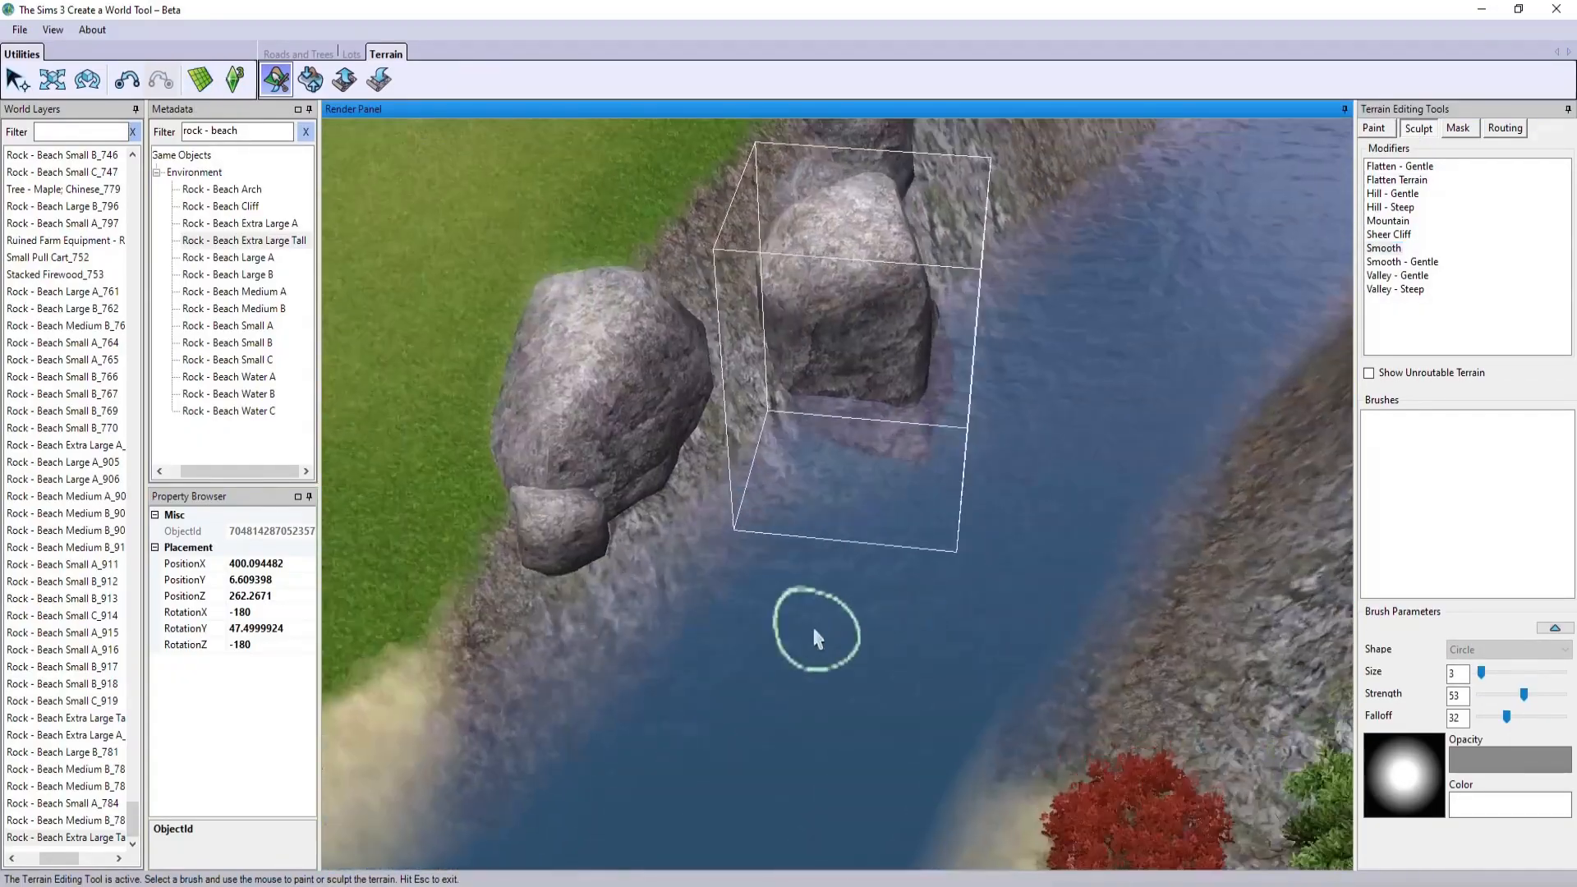
# - Choose the sand_dark_base.dds (Sand 2) terrain paint for the riverbank beside the tall rock and return to selecting objects
pyautogui.moveTo(813, 630); pyautogui.dragTo(1187, 670, button='right')
pyautogui.moveTo(848, 628); pyautogui.dragTo(909, 707, button='middle')
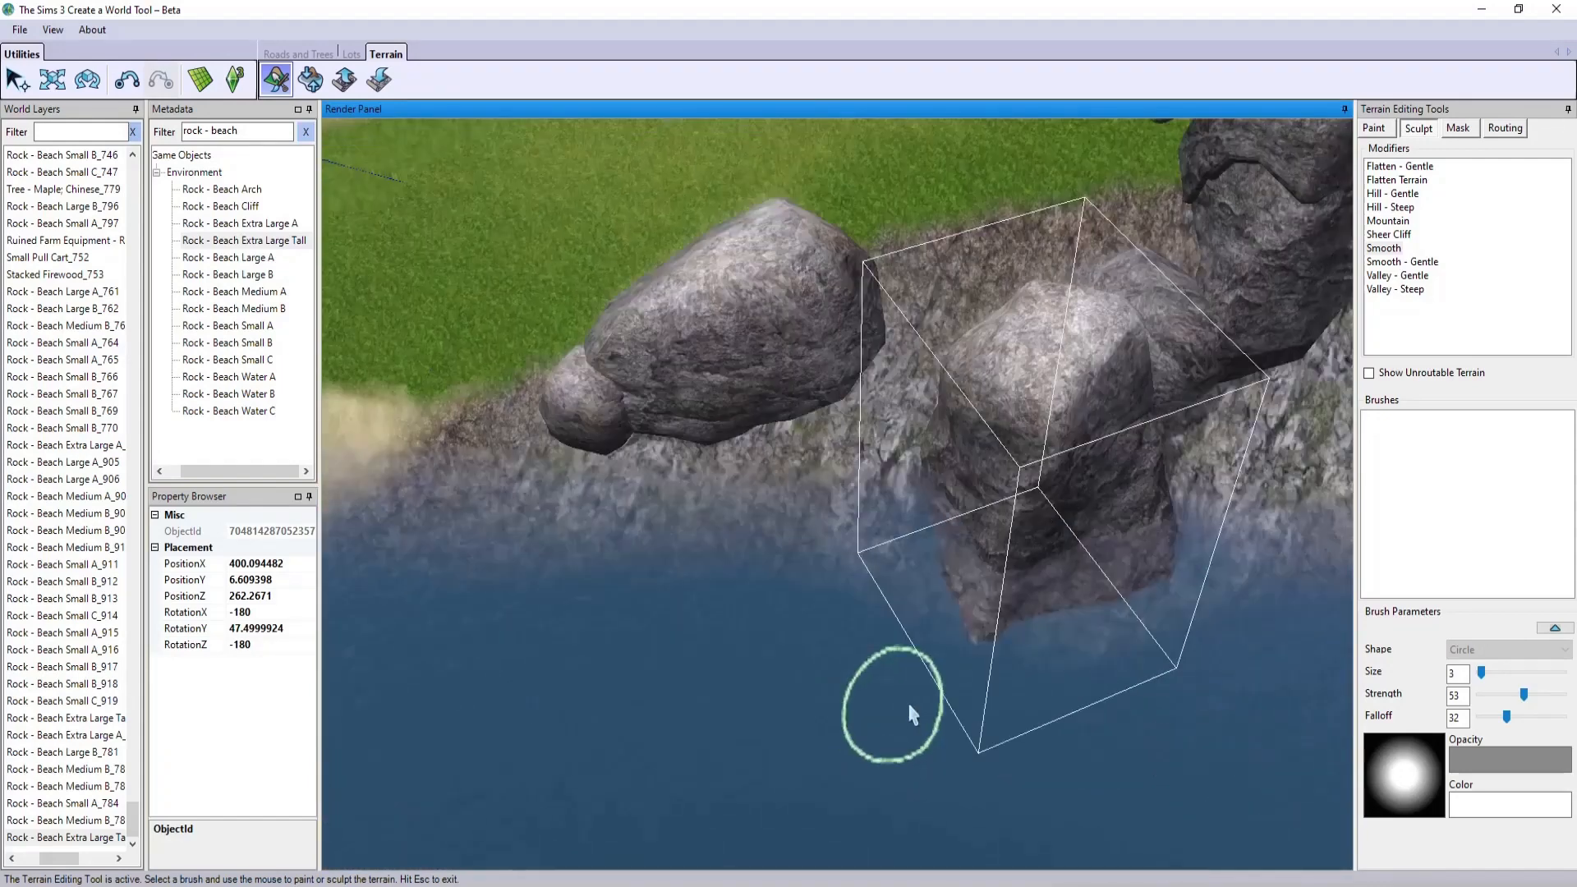
pyautogui.moveTo(908, 706); pyautogui.dragTo(785, 674, button='right')
pyautogui.click(1374, 128)
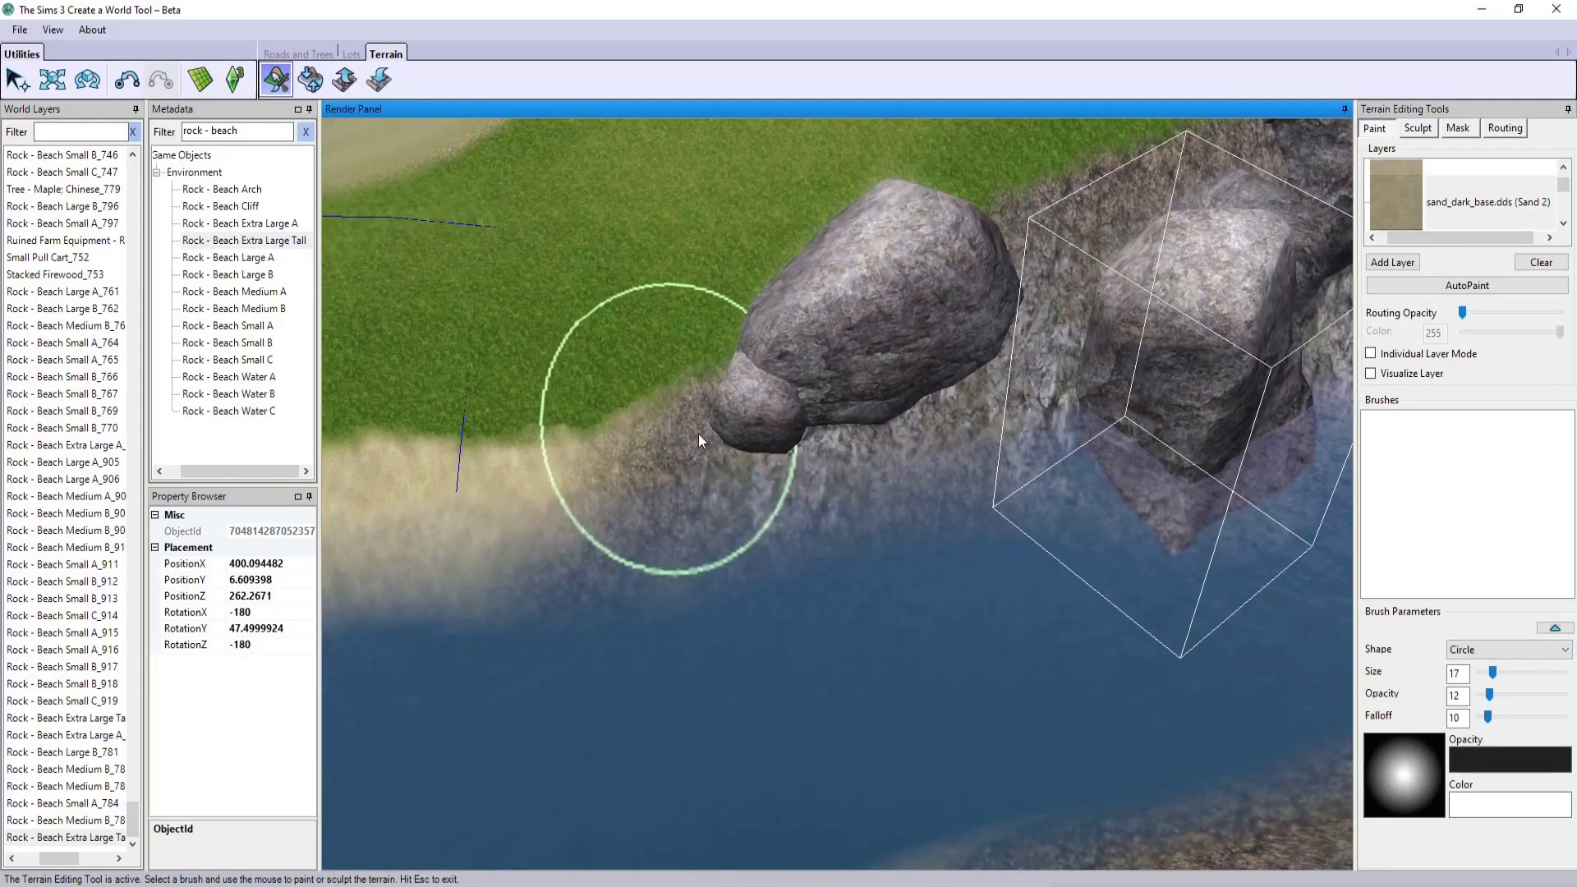
pyautogui.click(17, 80)
# - Place a Rock - Beach Medium B at the water's edge by the tall river rock and settle it into the bank
pyautogui.scroll(-2, 948, 471)
pyautogui.moveTo(948, 471); pyautogui.dragTo(1085, 477, button='middle')
pyautogui.click(252, 314)
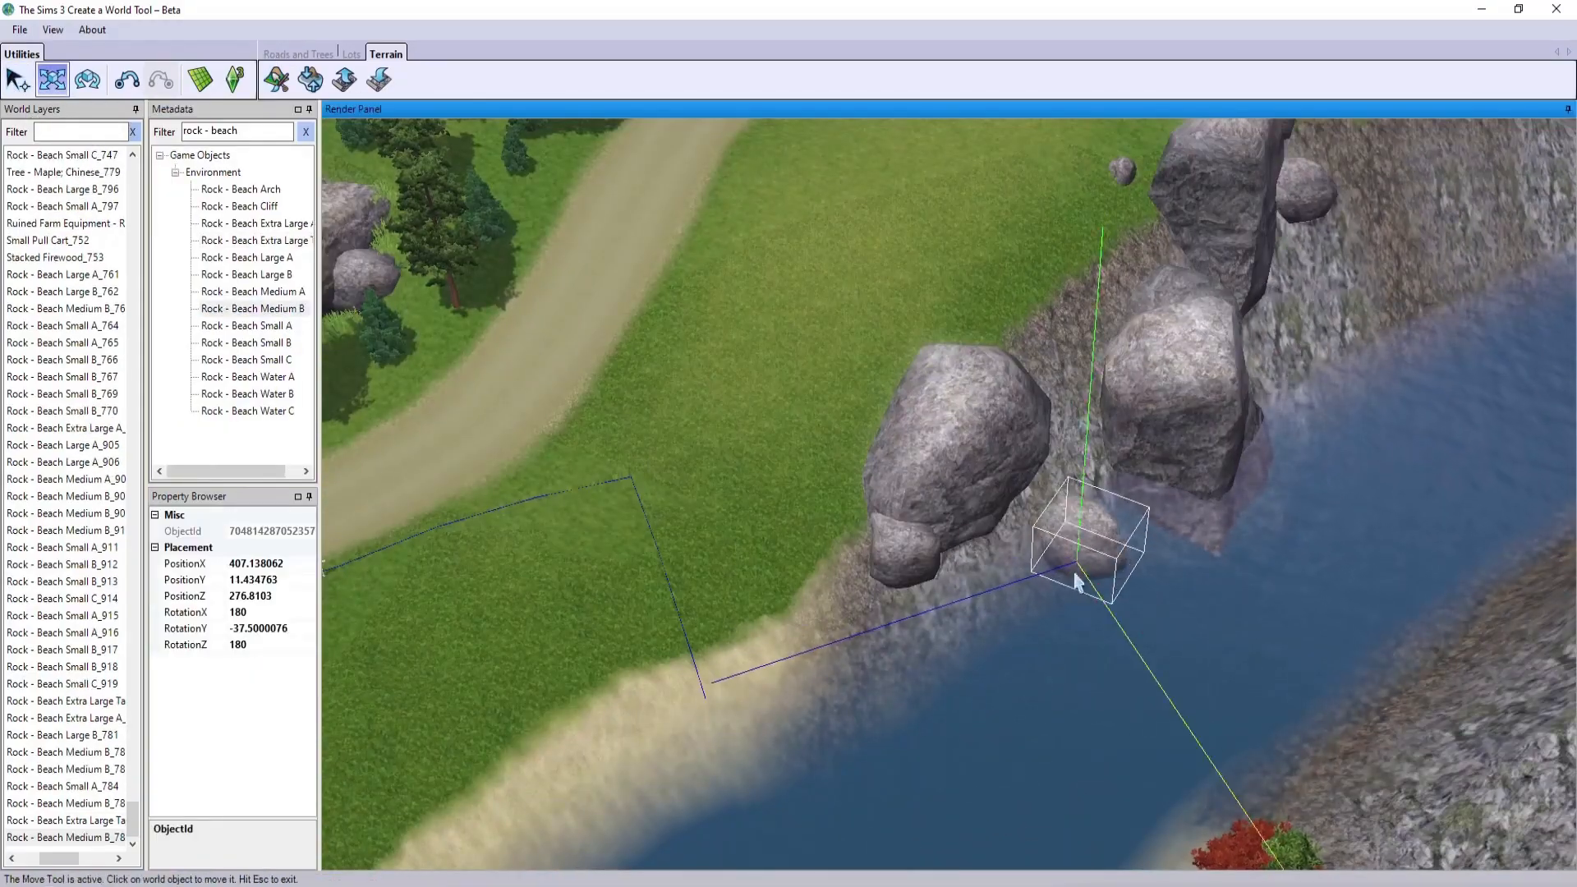
pyautogui.moveTo(1057, 524); pyautogui.dragTo(1057, 536)
pyautogui.moveTo(1056, 535); pyautogui.dragTo(928, 575, button='middle')
# - Place an extra large beach rock against the cliff across the river and sink it into the slope
pyautogui.click(254, 224)
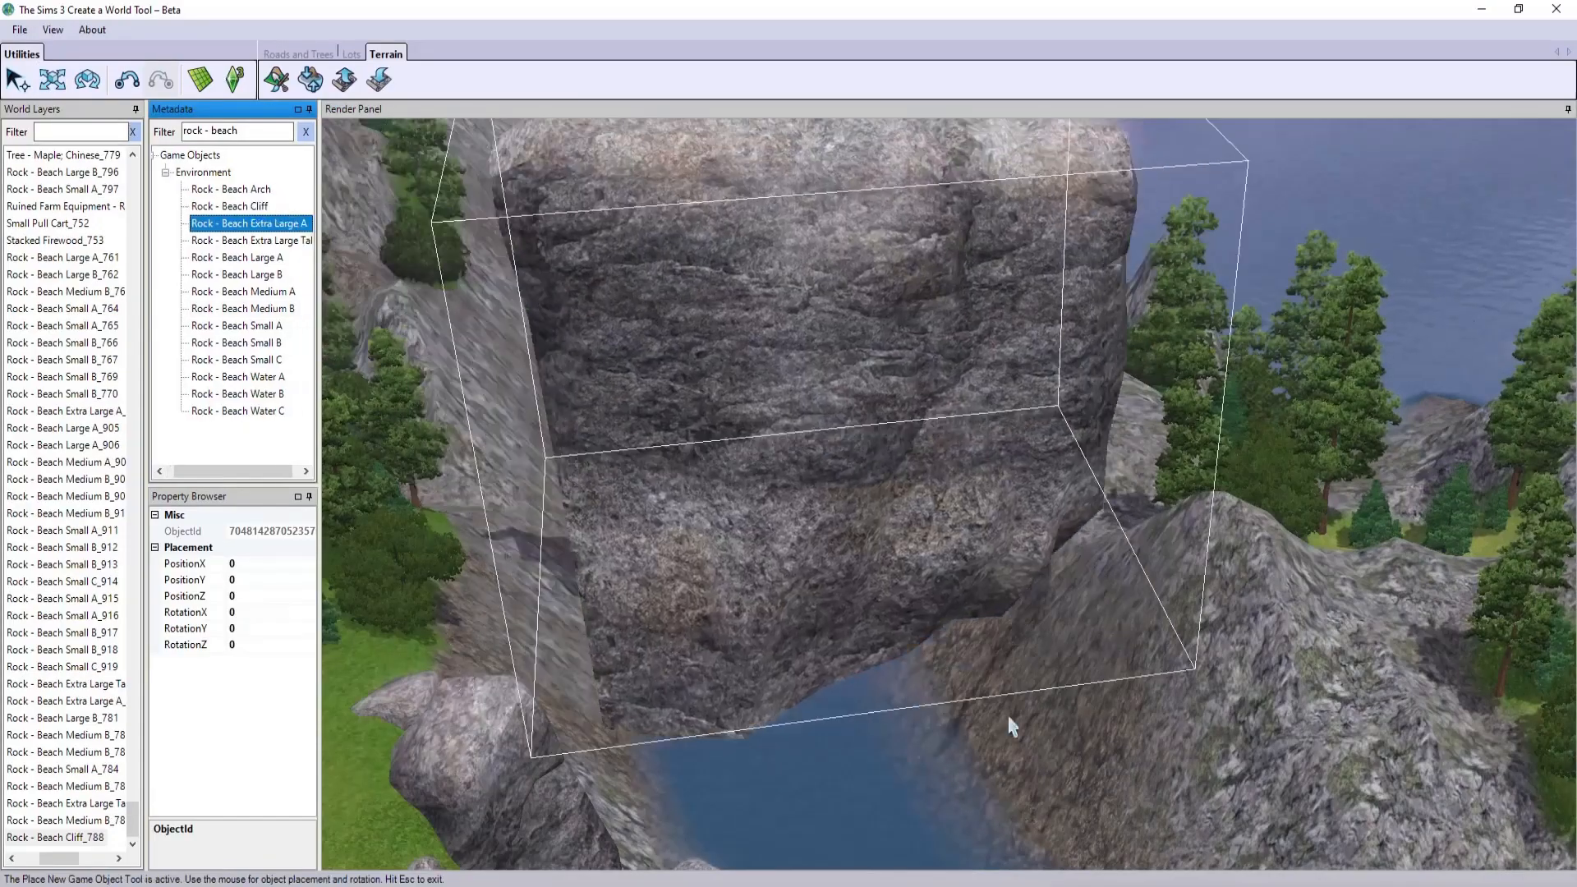
pyautogui.scroll(-4, 1018, 707)
pyautogui.moveTo(1089, 614); pyautogui.dragTo(997, 626)
pyautogui.click(53, 81)
pyautogui.click(1077, 460)
pyautogui.moveTo(1078, 460); pyautogui.dragTo(1064, 616)
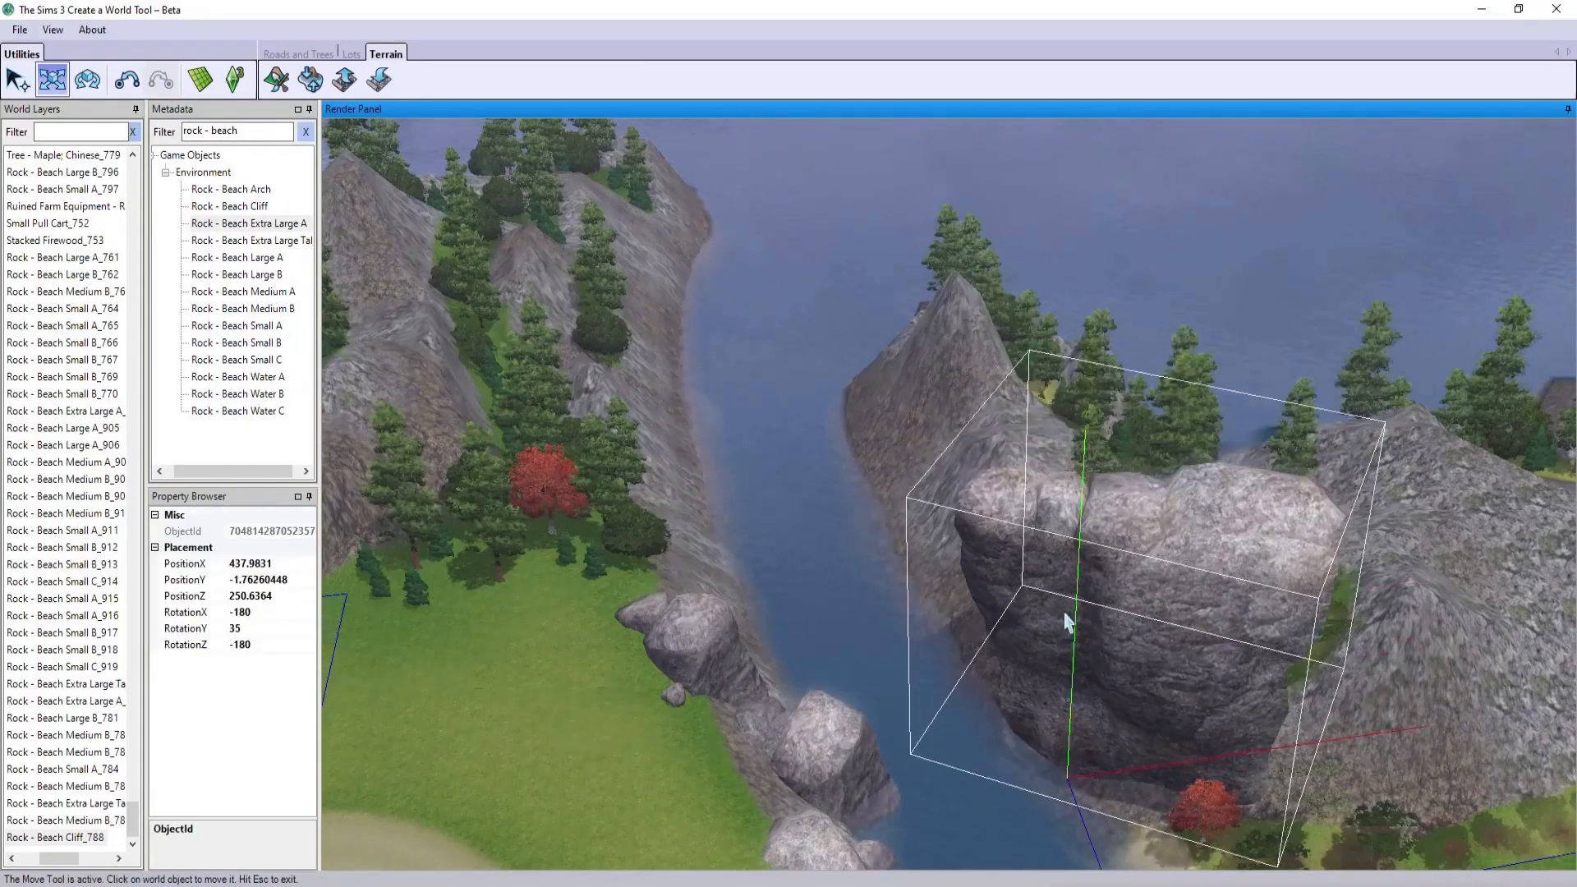
# - Shift the huge rock along the cliff to the river's edge and fine-tune its position and height
pyautogui.moveTo(1076, 818); pyautogui.dragTo(1044, 713)
pyautogui.moveTo(1025, 545); pyautogui.dragTo(975, 631)
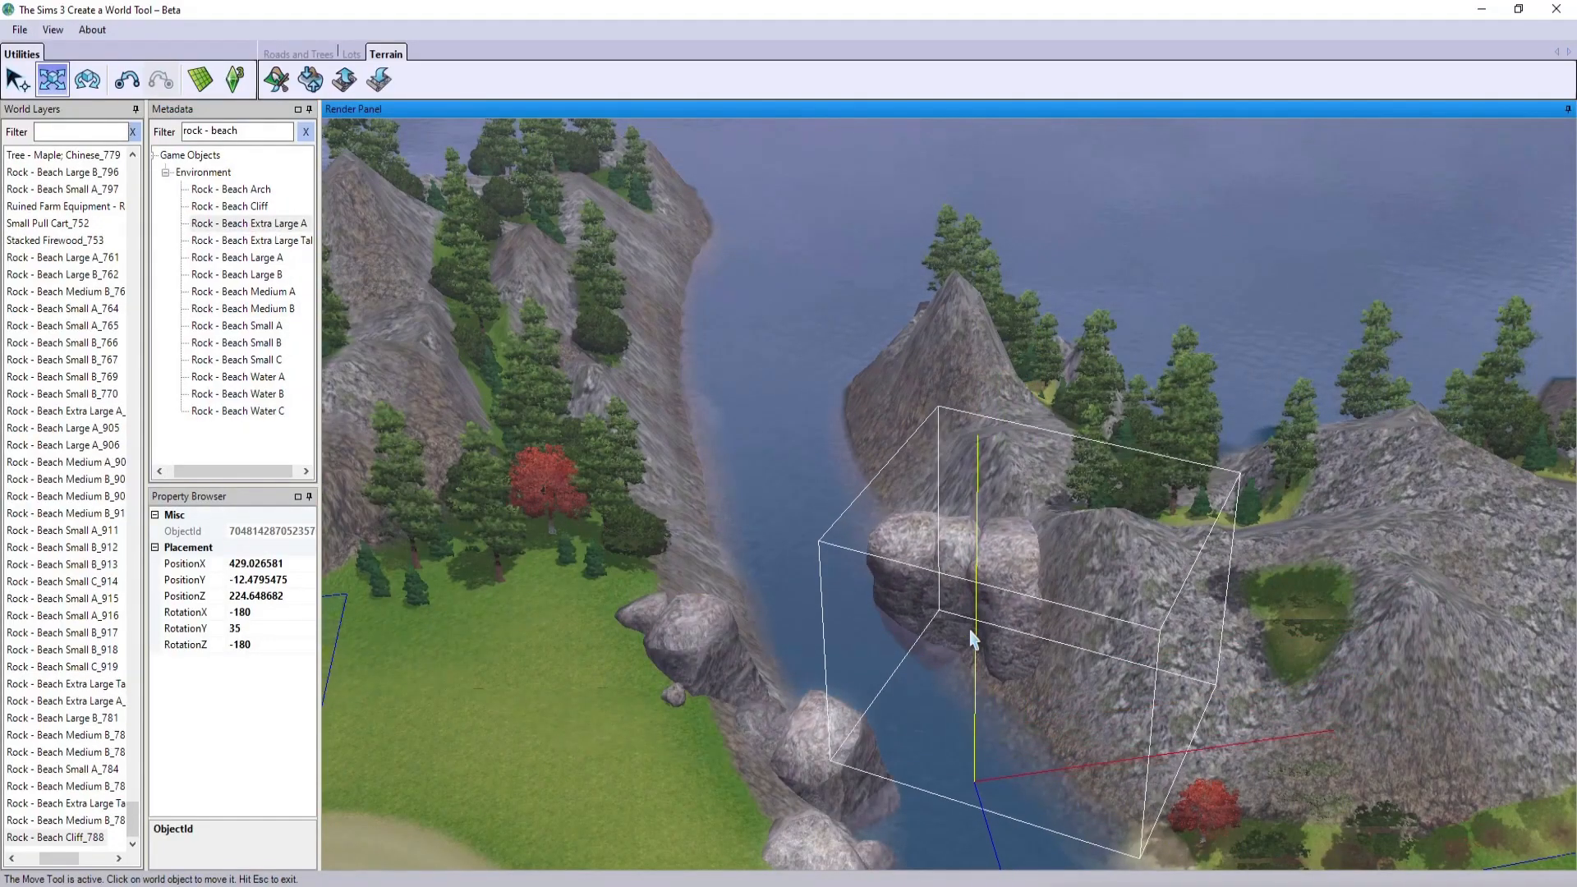
pyautogui.scroll(2, 981, 633)
pyautogui.moveTo(983, 636); pyautogui.dragTo(1033, 654, button='middle')
pyautogui.scroll(-1, 1027, 665)
pyautogui.moveTo(986, 727); pyautogui.dragTo(996, 767)
pyautogui.moveTo(995, 690); pyautogui.dragTo(996, 637)
pyautogui.moveTo(990, 645); pyautogui.dragTo(928, 641, button='middle')
# - Place two Rock - Beach Medium B rocks beside the huge cliff rock and nudge them down into the slope
pyautogui.click(249, 223)
pyautogui.scroll(1, 707, 561)
pyautogui.click(252, 291)
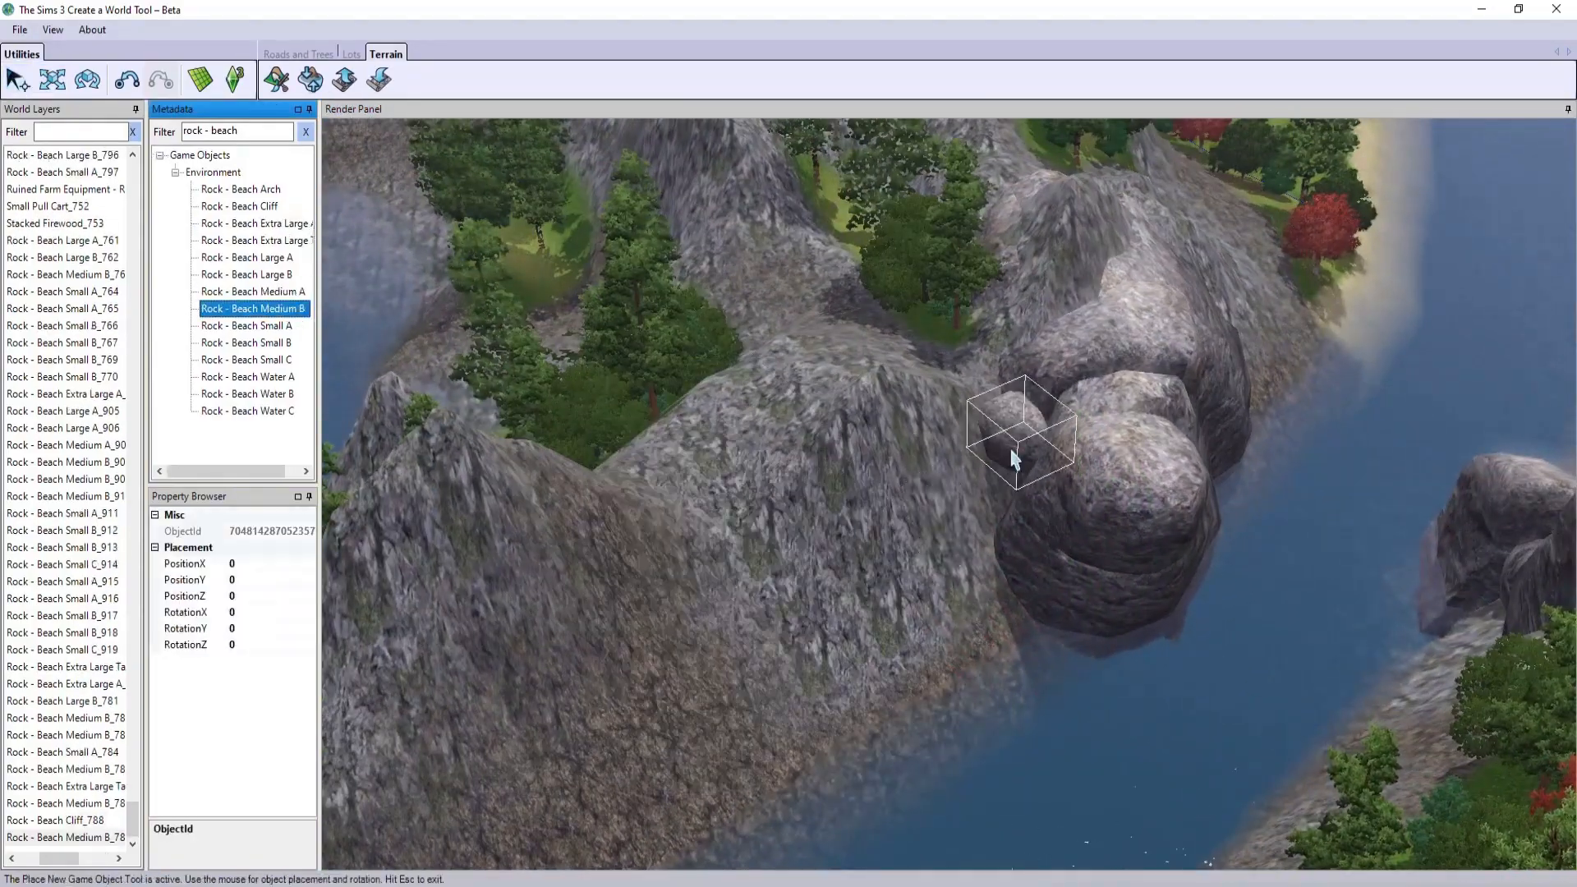
pyautogui.click(1015, 460)
pyautogui.moveTo(1015, 408); pyautogui.dragTo(1017, 433)
pyautogui.click(66, 838)
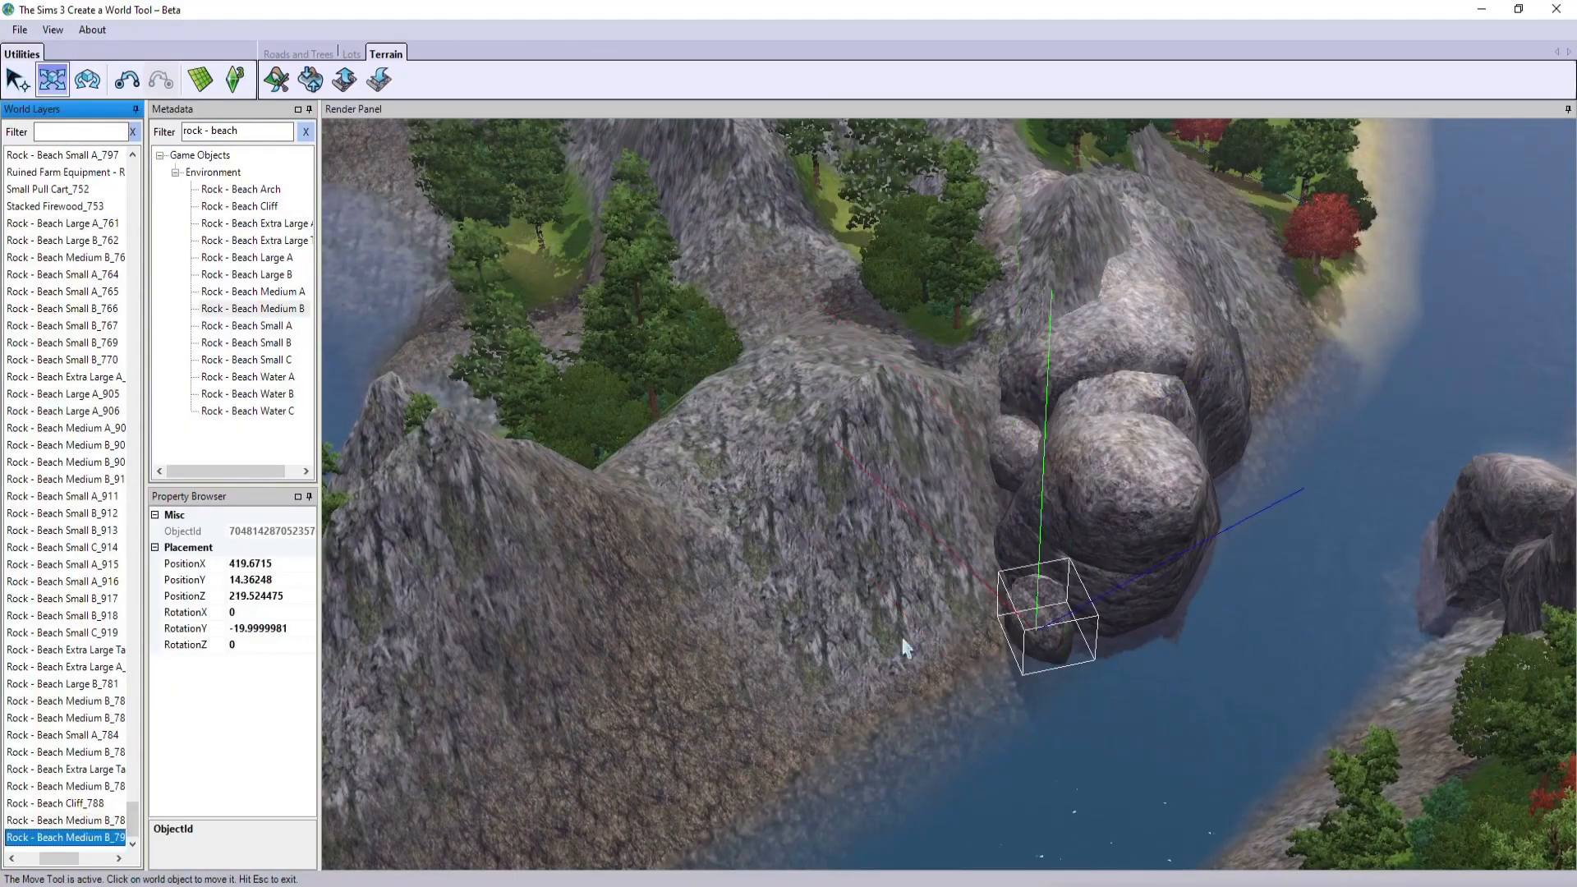
pyautogui.moveTo(1004, 593); pyautogui.dragTo(986, 582)
pyautogui.moveTo(1021, 607); pyautogui.dragTo(1018, 621)
# - Show the terrain grid and sculpt the riverbed at the foot of the huge cliff rock with a size 5 Flatten Terrain brush
pyautogui.moveTo(977, 612); pyautogui.dragTo(657, 534, button='middle')
pyautogui.click(199, 79)
pyautogui.click(277, 80)
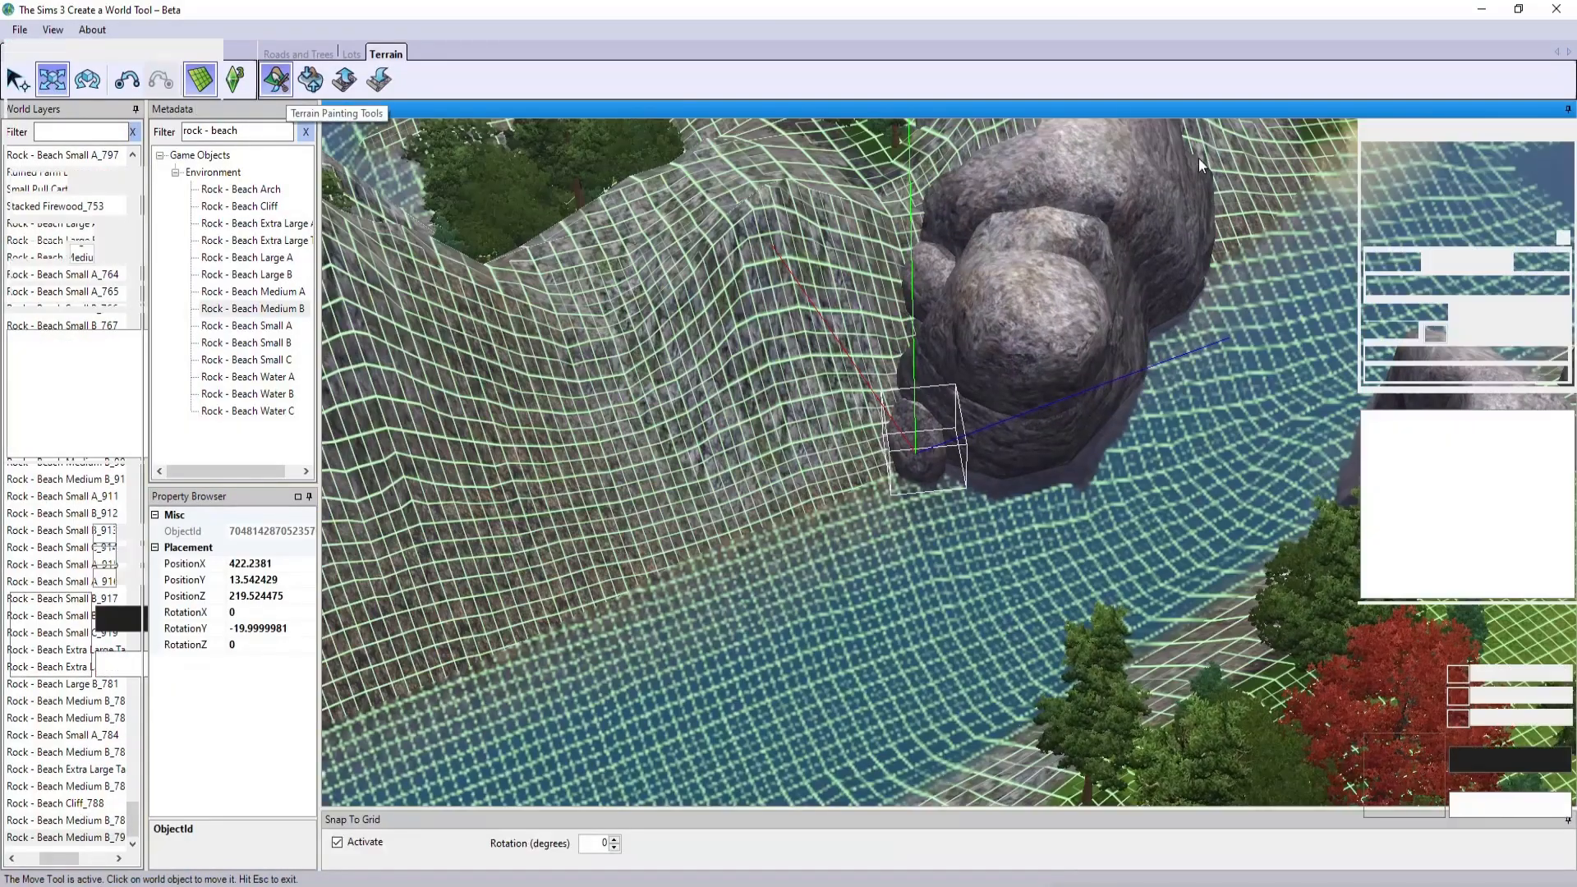
pyautogui.click(1418, 129)
pyautogui.click(1398, 180)
pyautogui.moveTo(1492, 673); pyautogui.dragTo(1488, 673)
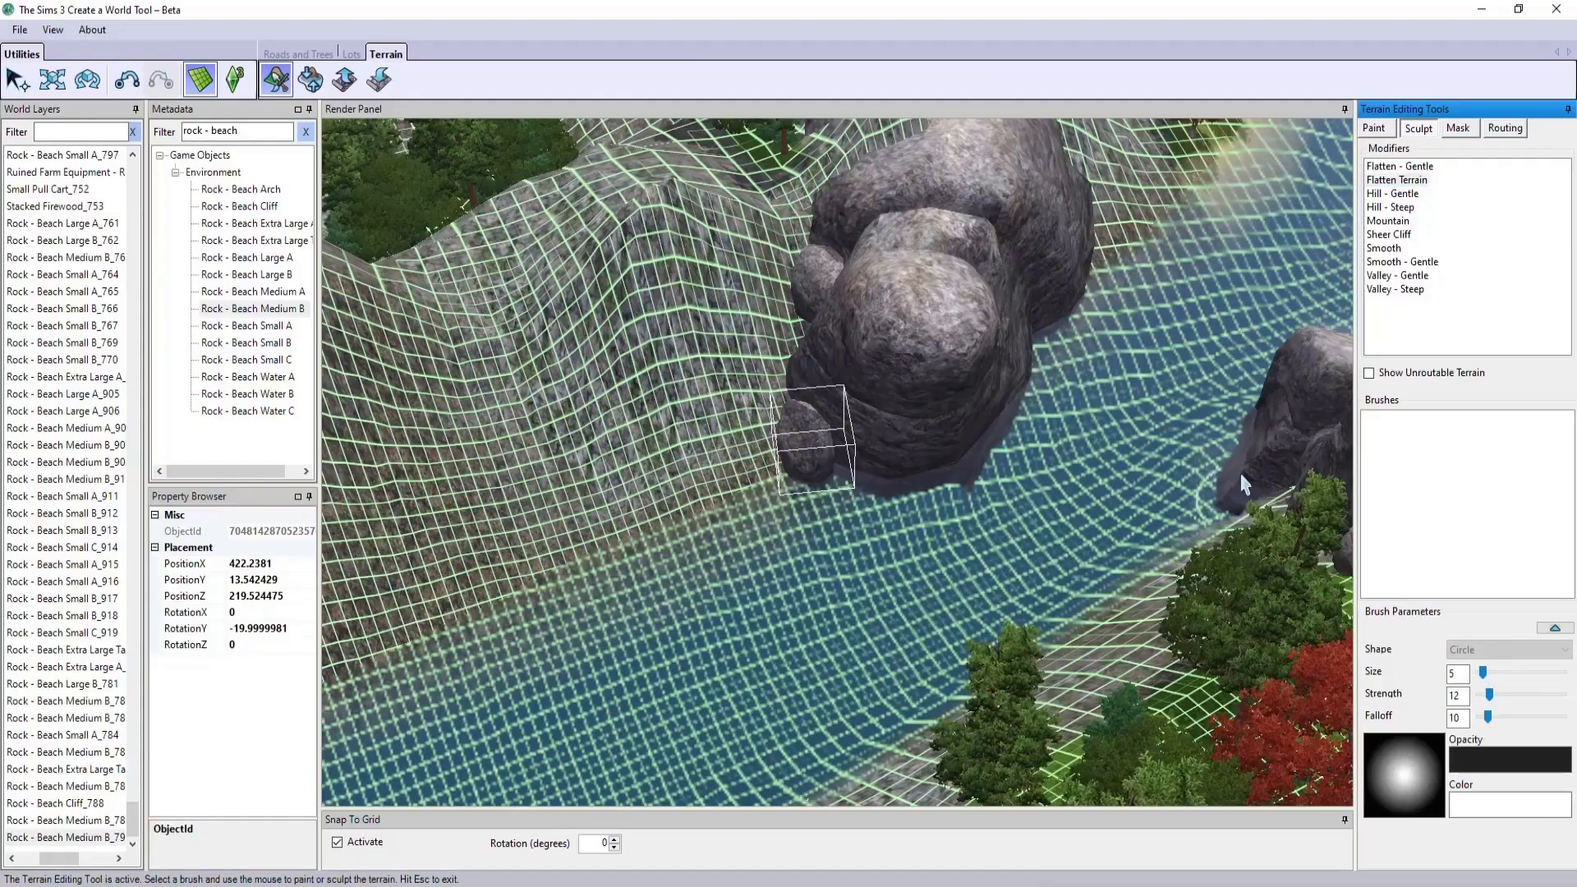
pyautogui.click(818, 495)
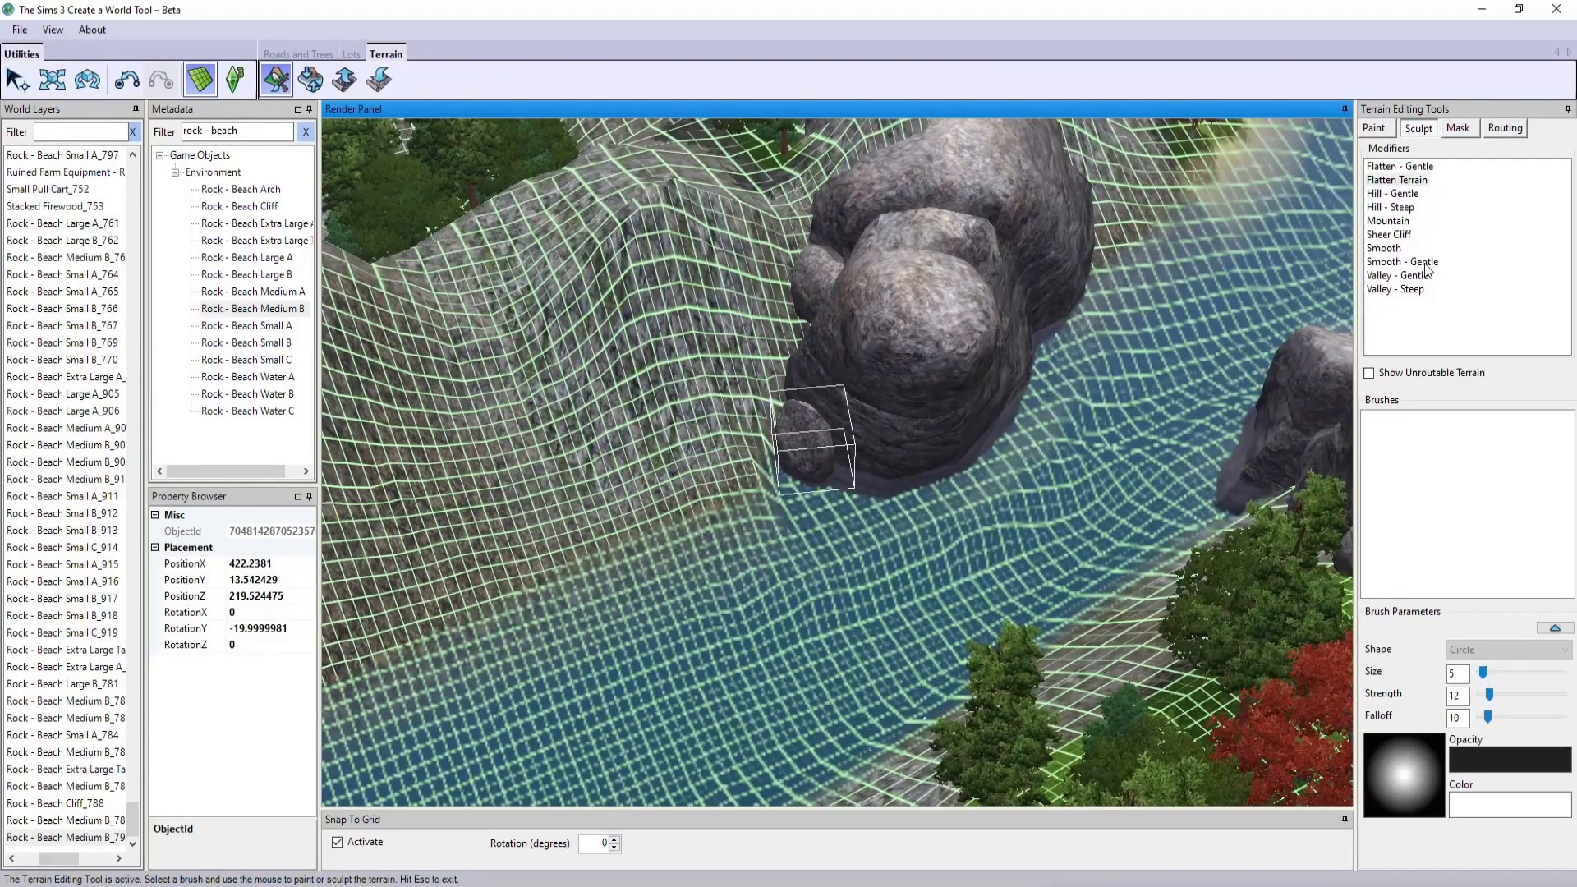
# - Soften the sculpted riverbed with the Smooth - Gentle modifier and hide the terrain grid
pyautogui.click(1419, 262)
pyautogui.moveTo(1159, 468)
pyautogui.mouseDown()
pyautogui.moveTo(1135, 503)
pyautogui.moveTo(1179, 363)
pyautogui.moveTo(795, 645)
pyautogui.mouseUp()
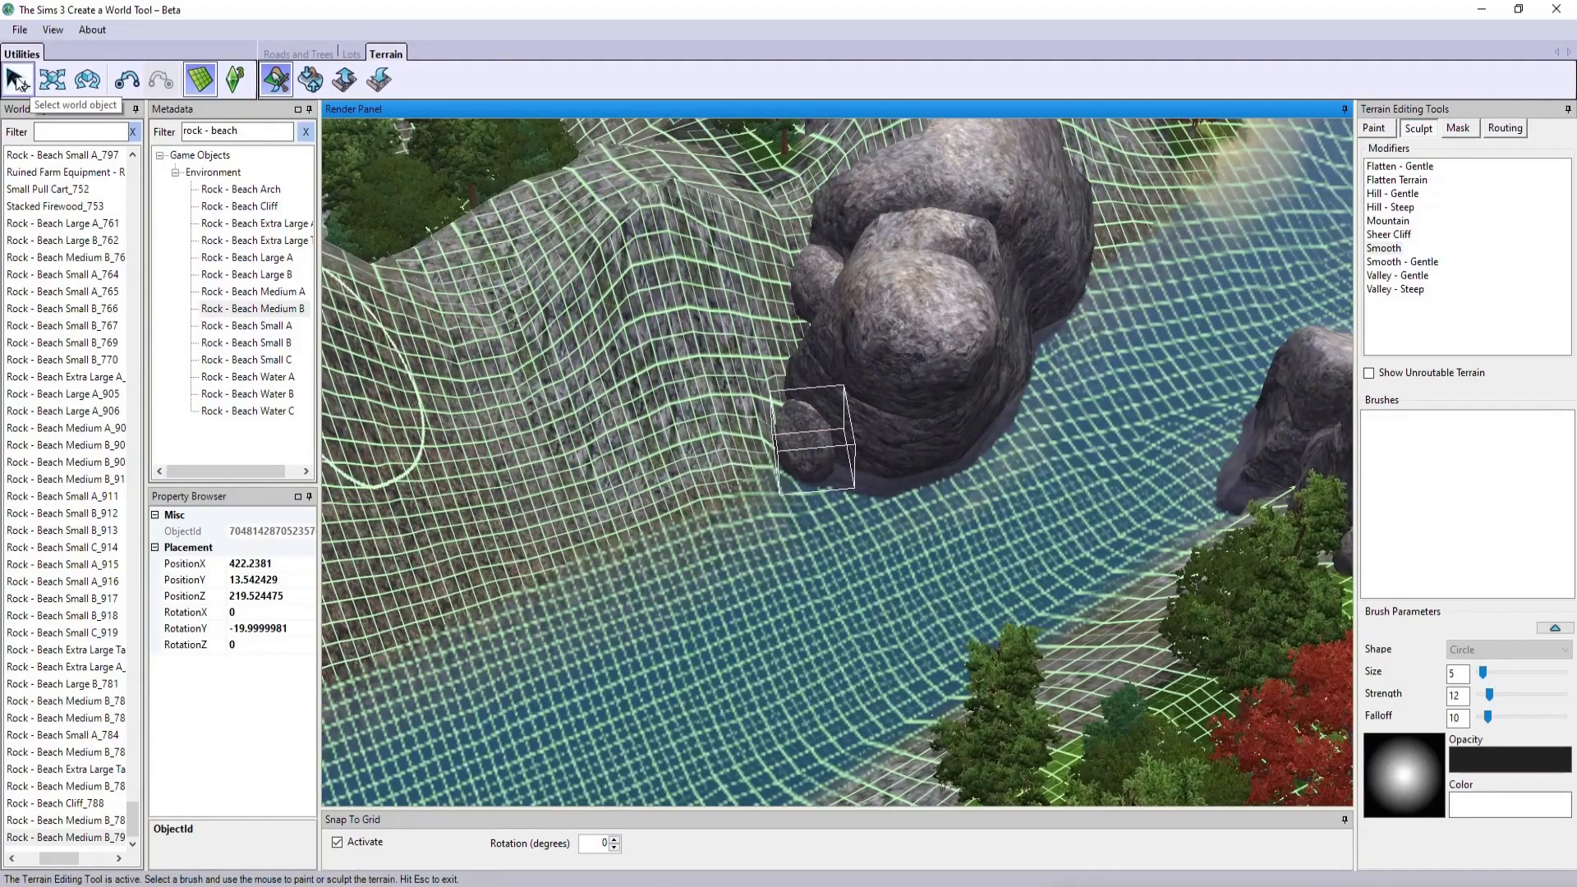
pyautogui.click(200, 80)
# - Choose the Layer4 terrain paint for the bank below the huge cliff rock, with brush size 12 and opacity 21
pyautogui.click(1374, 128)
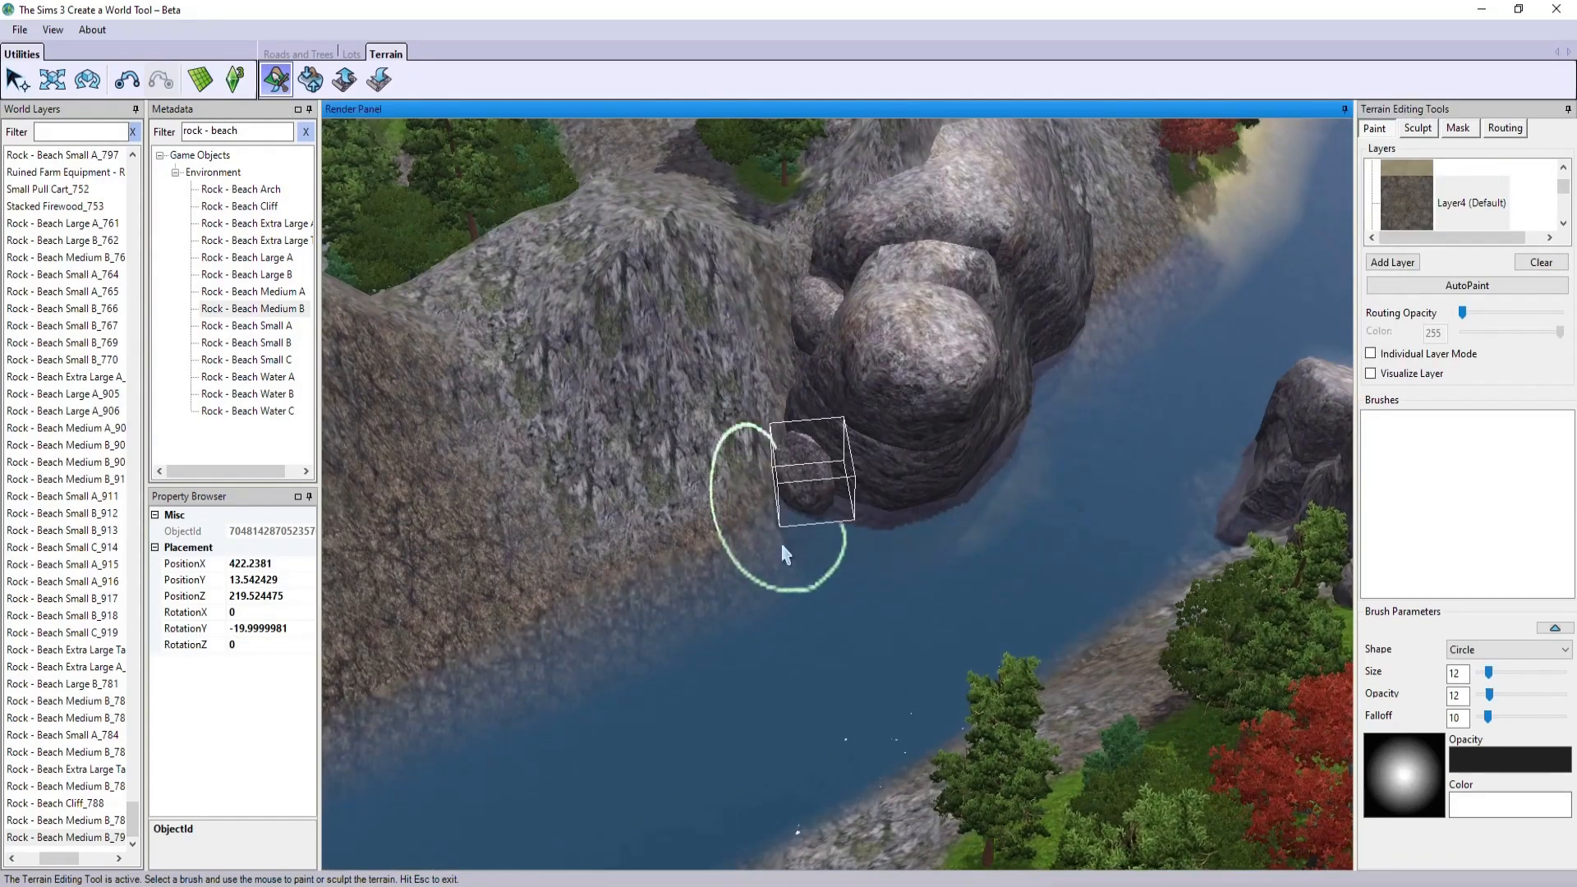
pyautogui.moveTo(837, 575); pyautogui.dragTo(744, 632, button='right')
pyautogui.moveTo(744, 633); pyautogui.dragTo(800, 630, button='middle')
pyautogui.moveTo(800, 630); pyautogui.dragTo(780, 622, button='right')
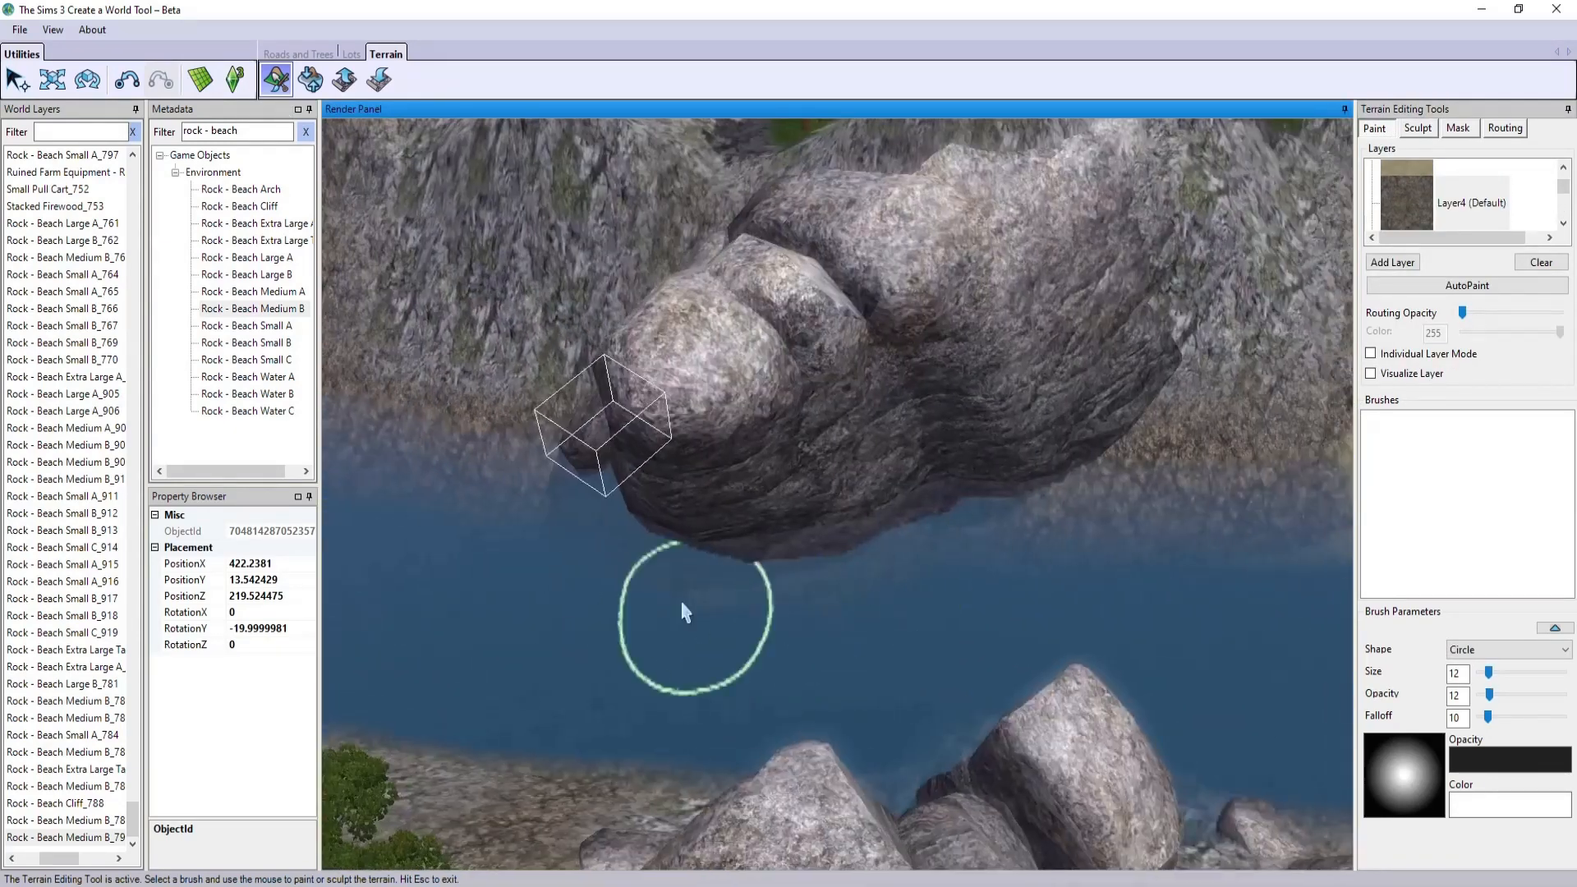
pyautogui.moveTo(908, 550); pyautogui.dragTo(645, 602, button='middle')
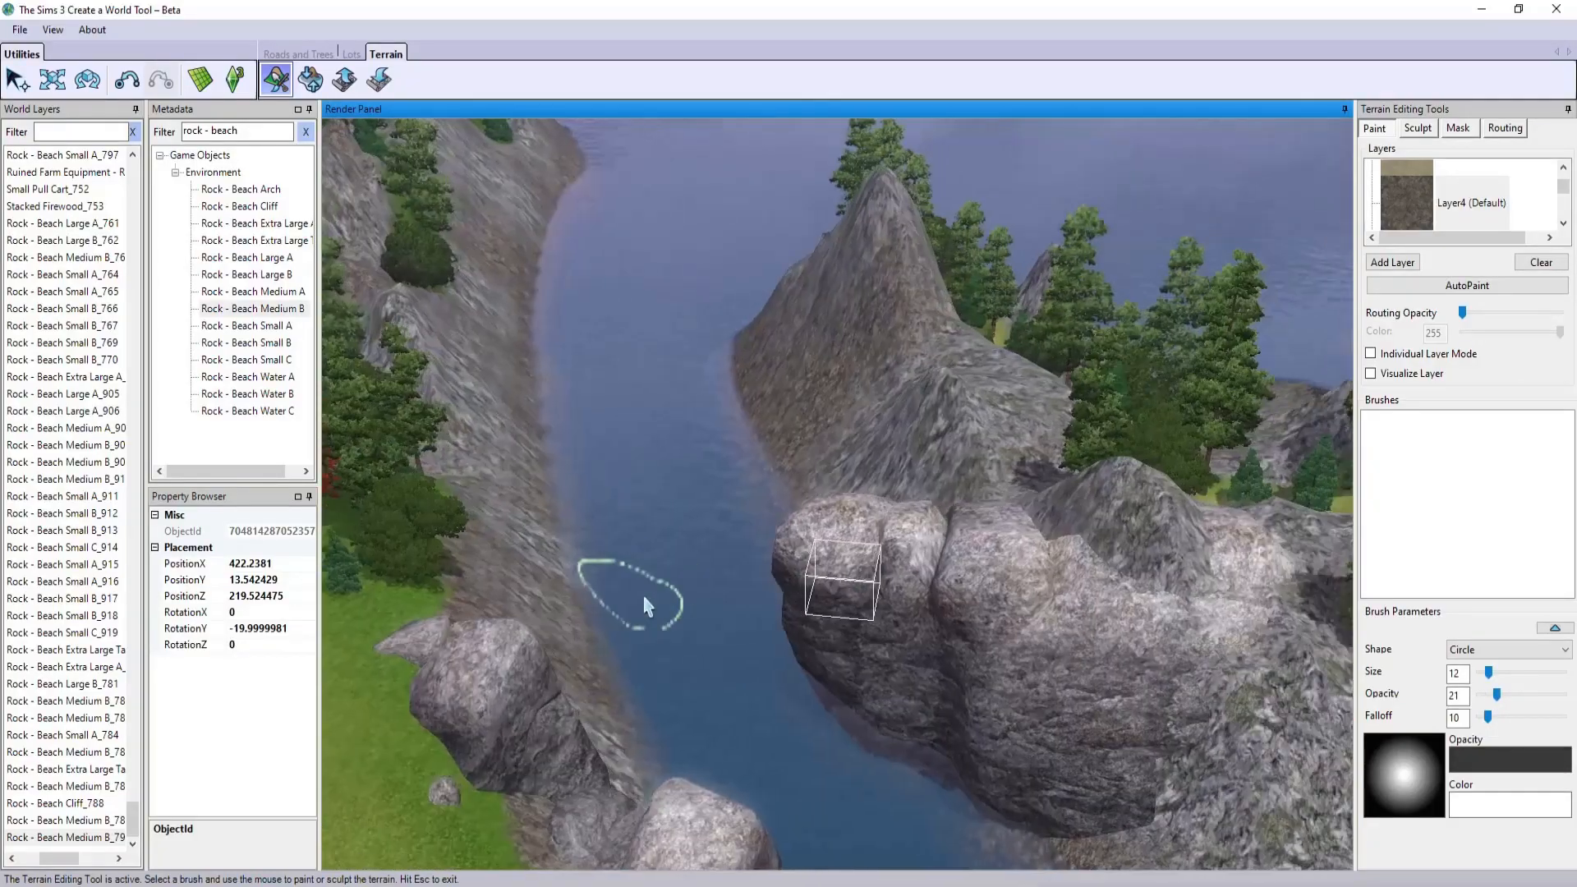
# - Place two Rock - Beach Medium B rocks along the far bank at the base of the huge cliff rock
pyautogui.moveTo(645, 601); pyautogui.dragTo(528, 655, button='right')
pyautogui.moveTo(528, 655); pyautogui.dragTo(485, 592, button='middle')
pyautogui.click(253, 291)
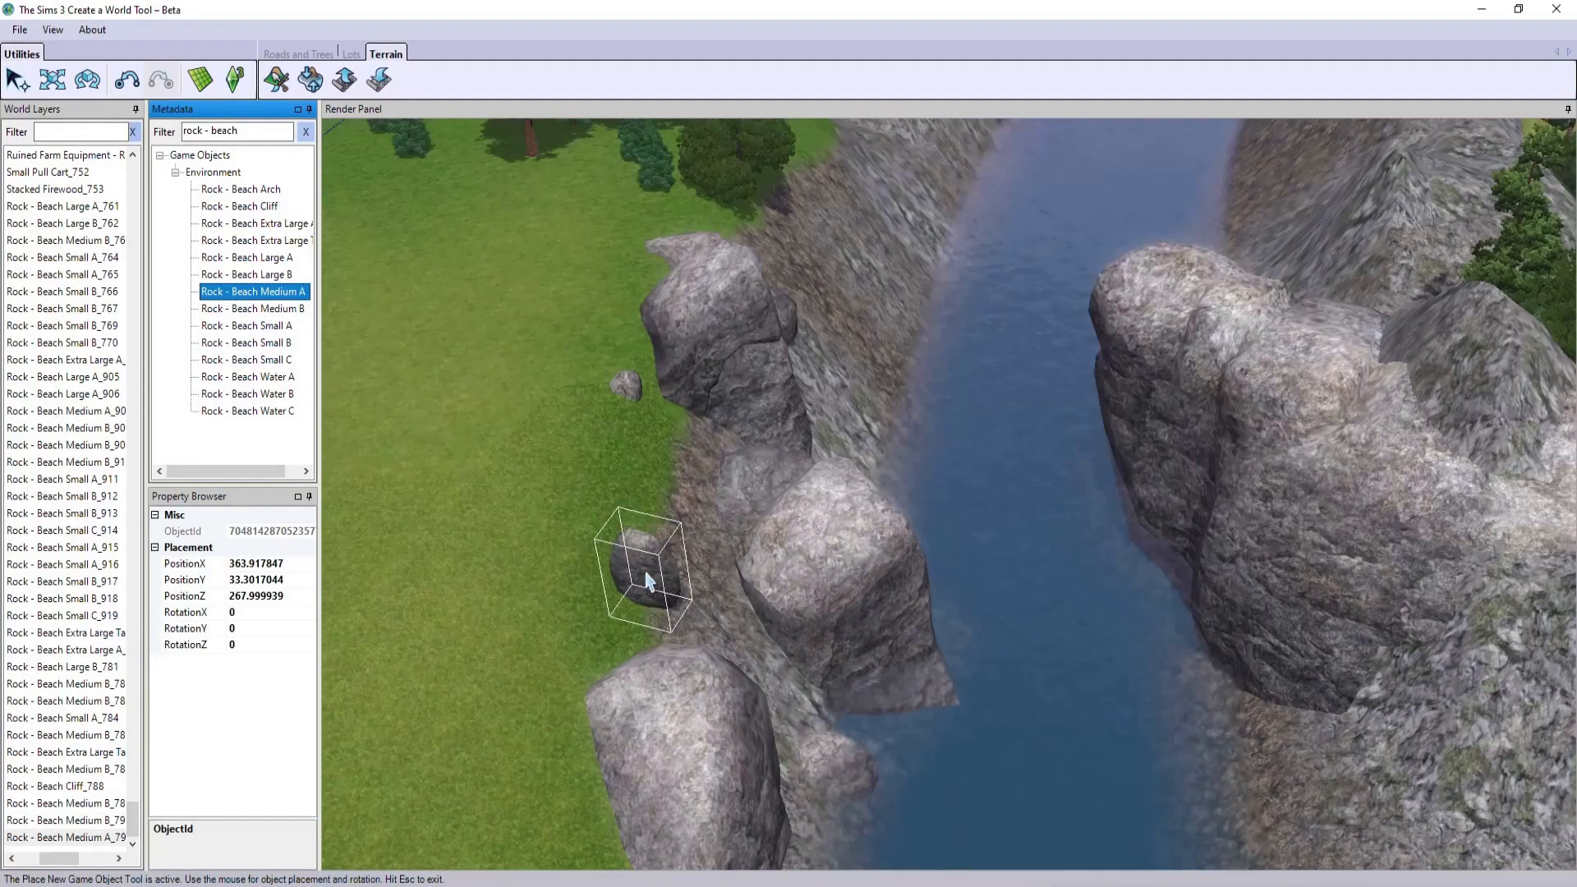
pyautogui.click(248, 310)
pyautogui.click(1211, 705)
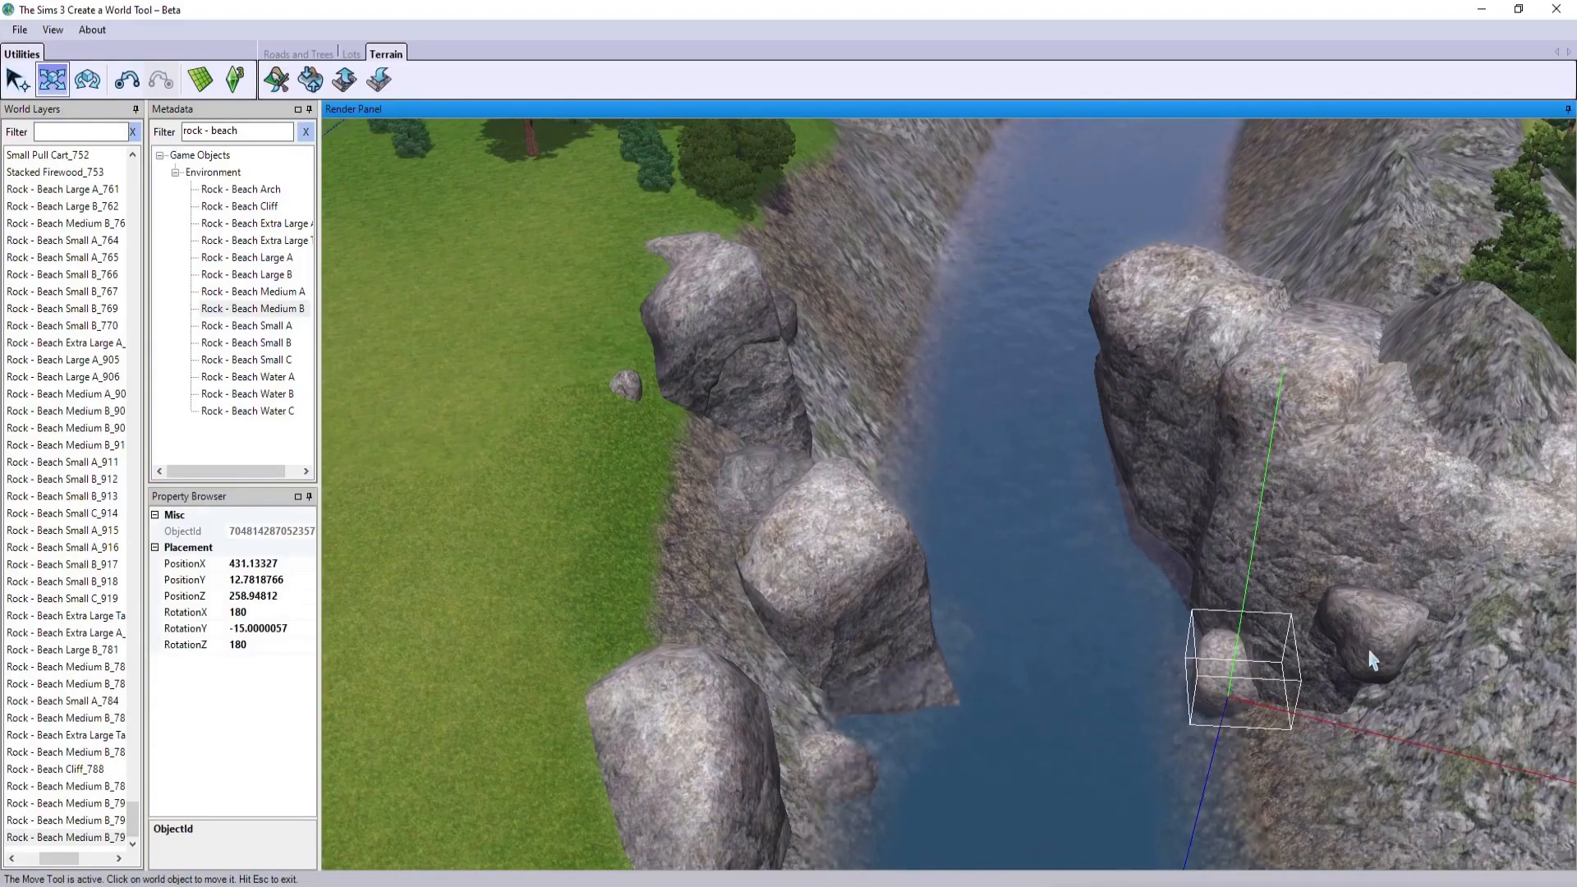
pyautogui.click(1393, 688)
# - Place two Rock - Beach Large B rocks on the grass against the big rock on the near riverbank
pyautogui.moveTo(1361, 711); pyautogui.dragTo(606, 653, button='middle')
pyautogui.click(255, 276)
pyautogui.click(804, 553)
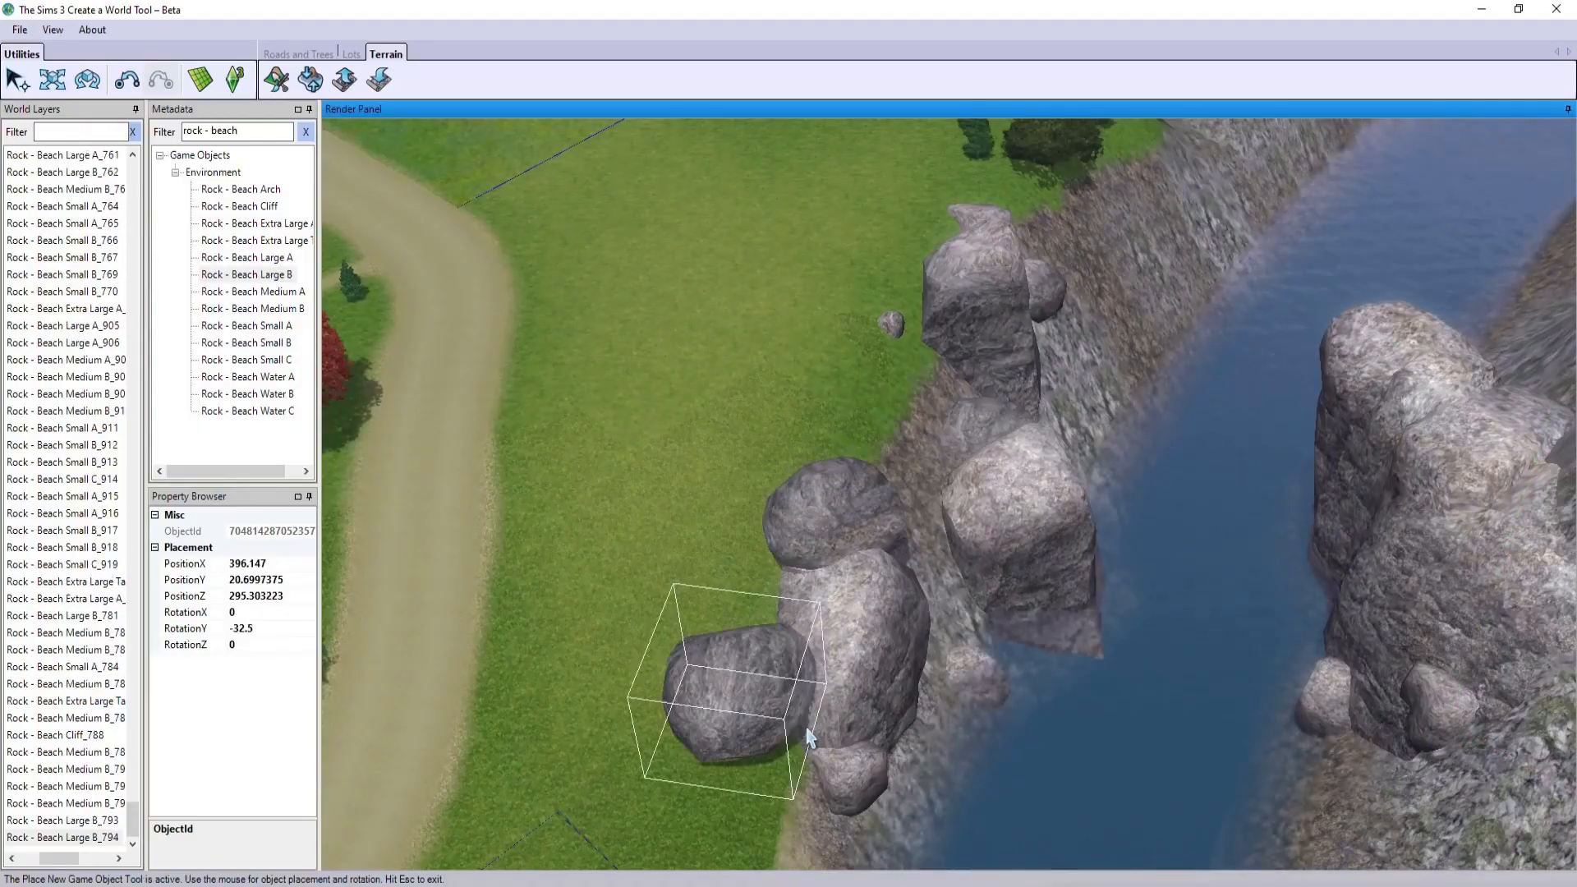
pyautogui.press('Escape')
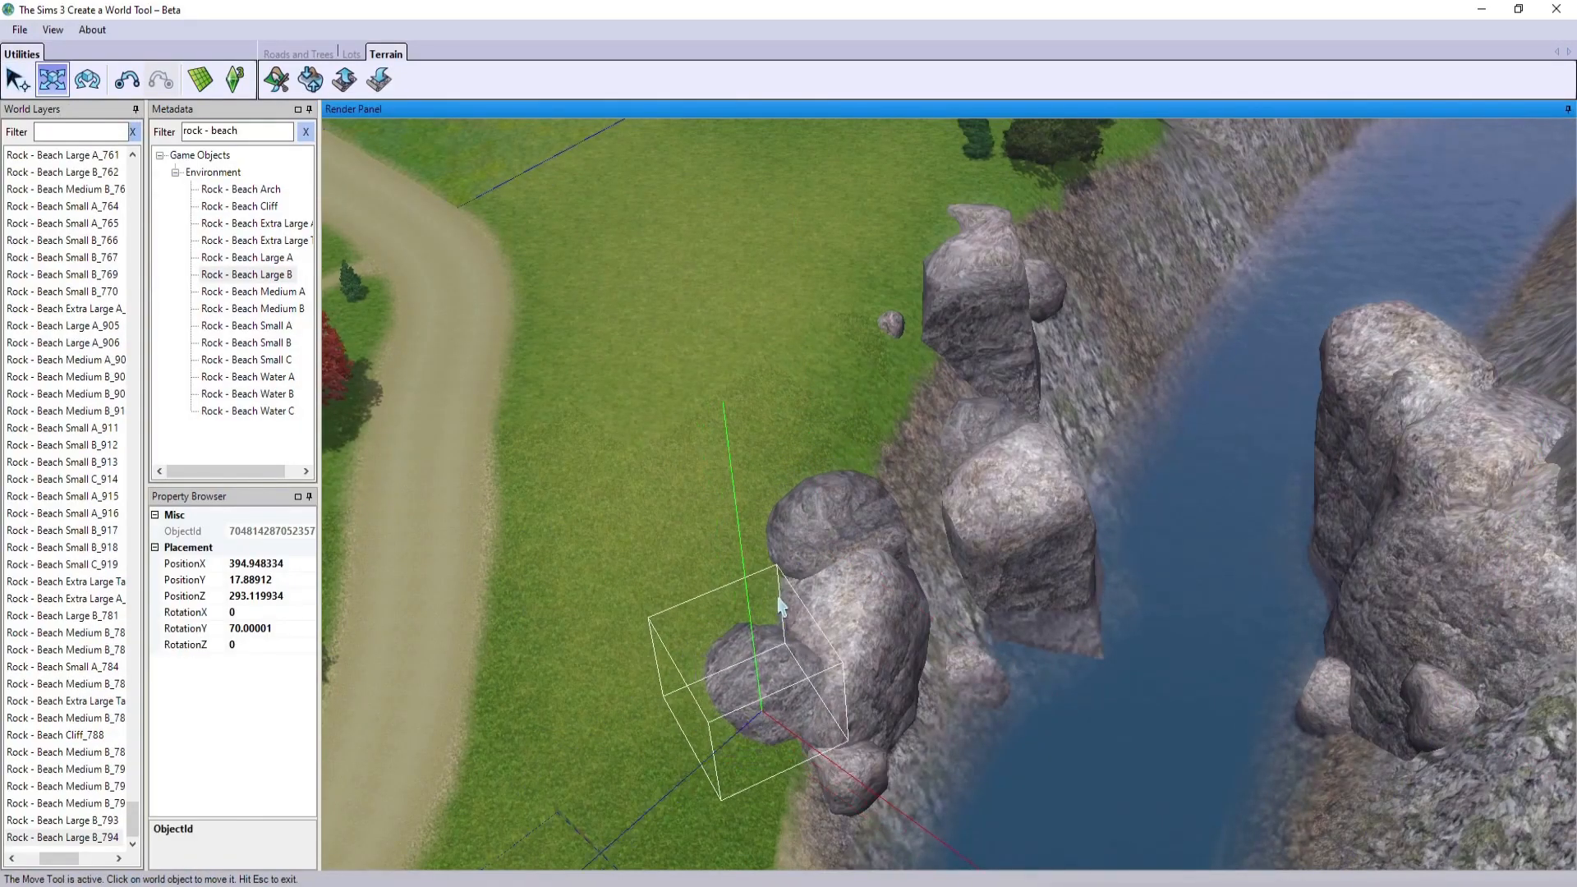
# - Add a Rock - Beach Large A and a Rock - Beach Small B to the rock group at the grassy cliff edge
pyautogui.moveTo(779, 607); pyautogui.dragTo(493, 502, button='middle')
pyautogui.click(246, 257)
pyautogui.click(803, 435)
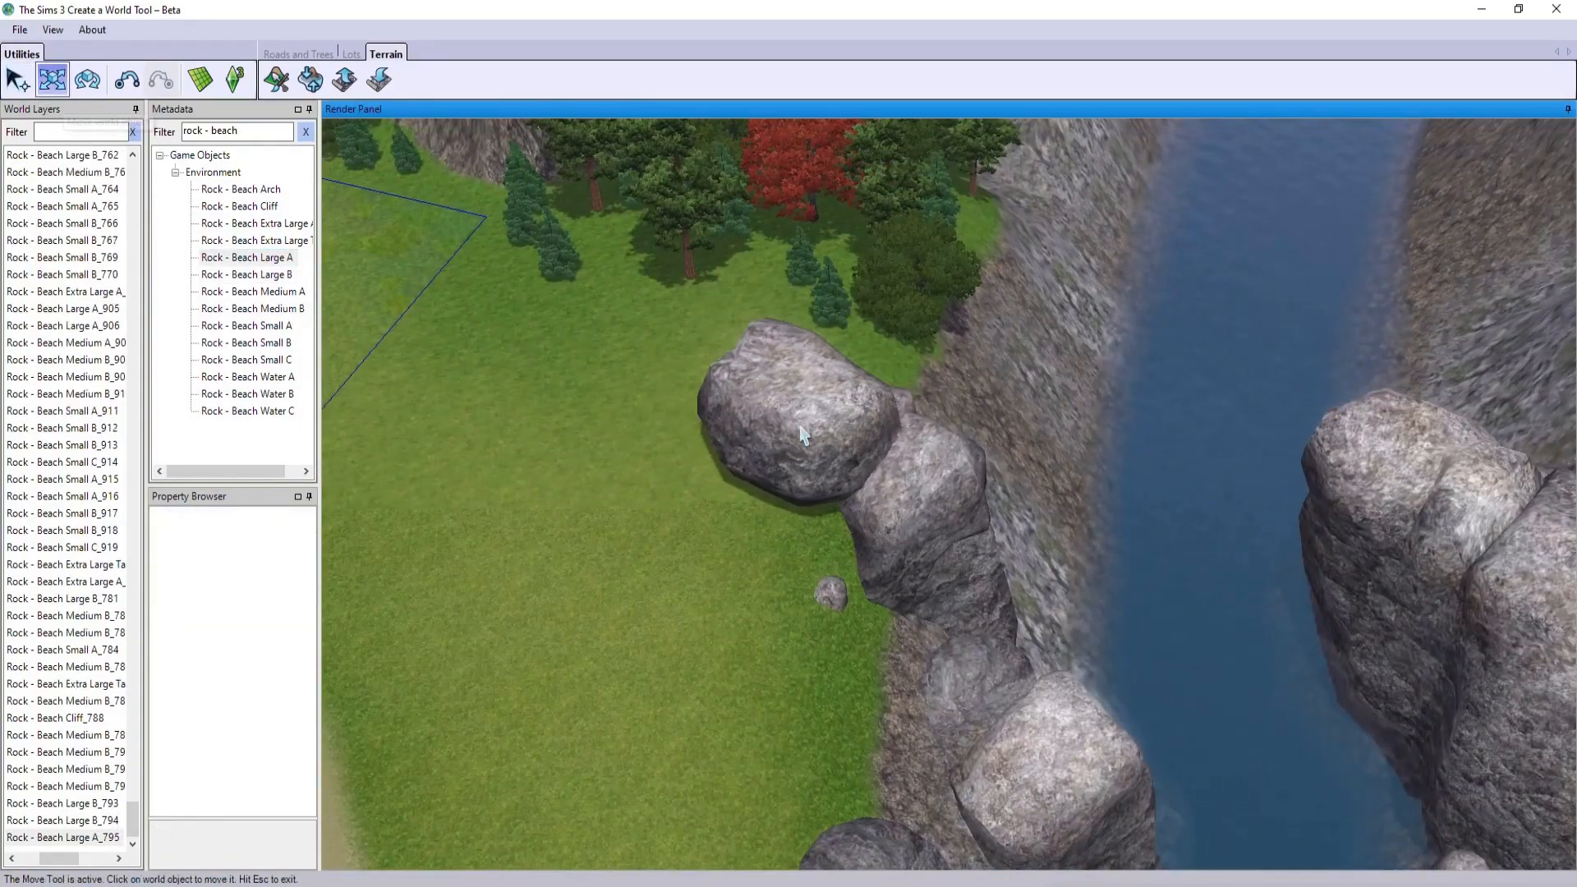
pyautogui.click(274, 347)
pyautogui.click(742, 538)
# - Add a Rock - Beach Small A and a Rock - Beach Medium B to the same group and adjust how the new rocks sit
pyautogui.click(263, 327)
pyautogui.click(824, 539)
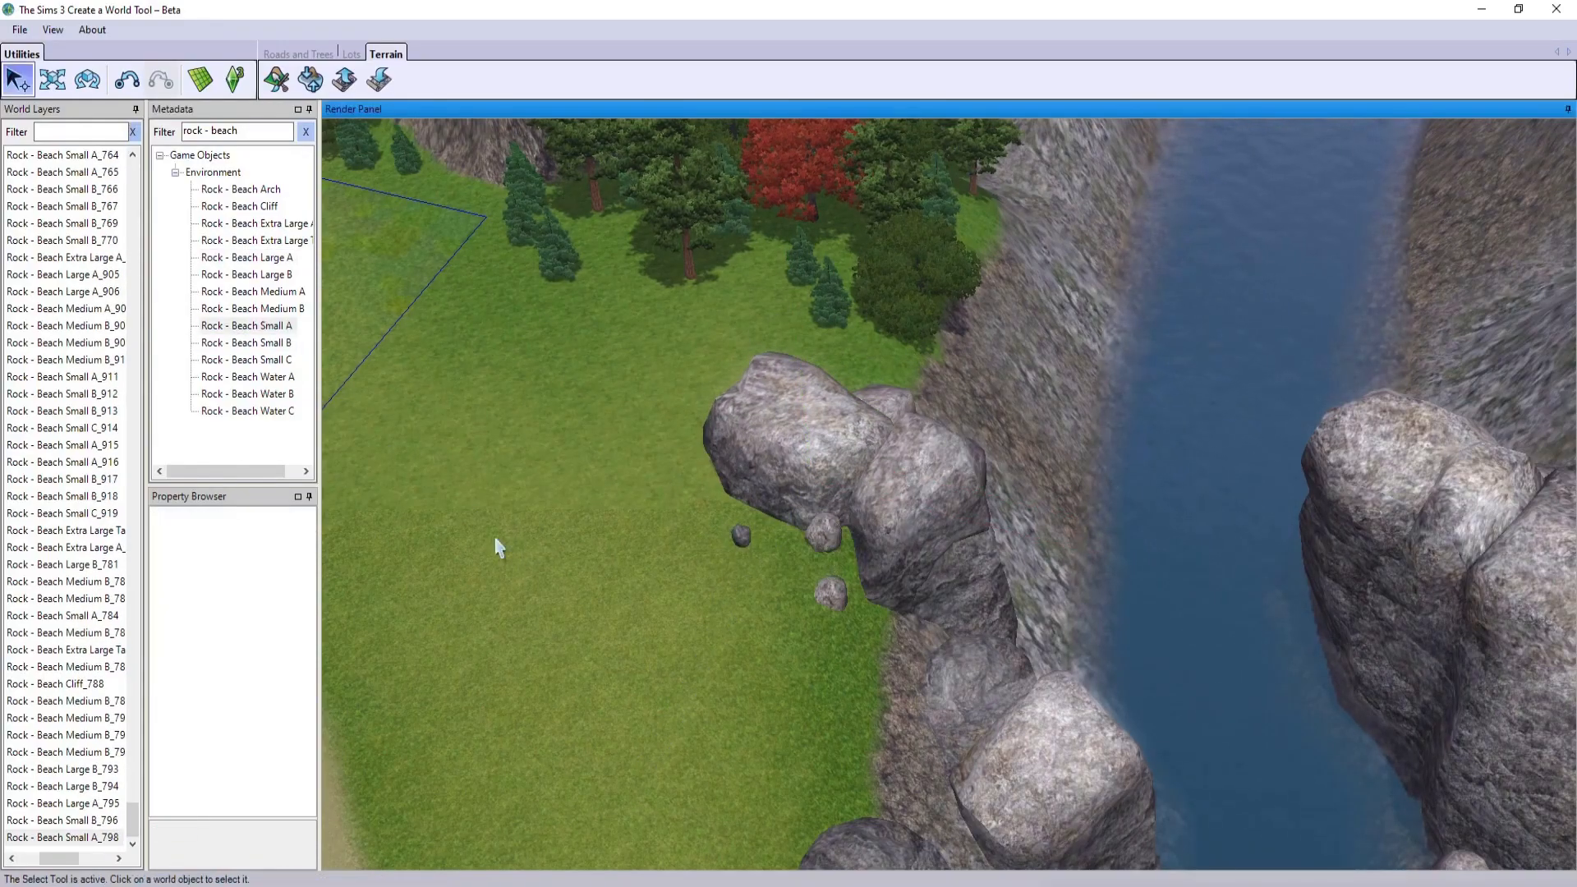
pyautogui.click(263, 306)
pyautogui.click(907, 625)
pyautogui.click(86, 819)
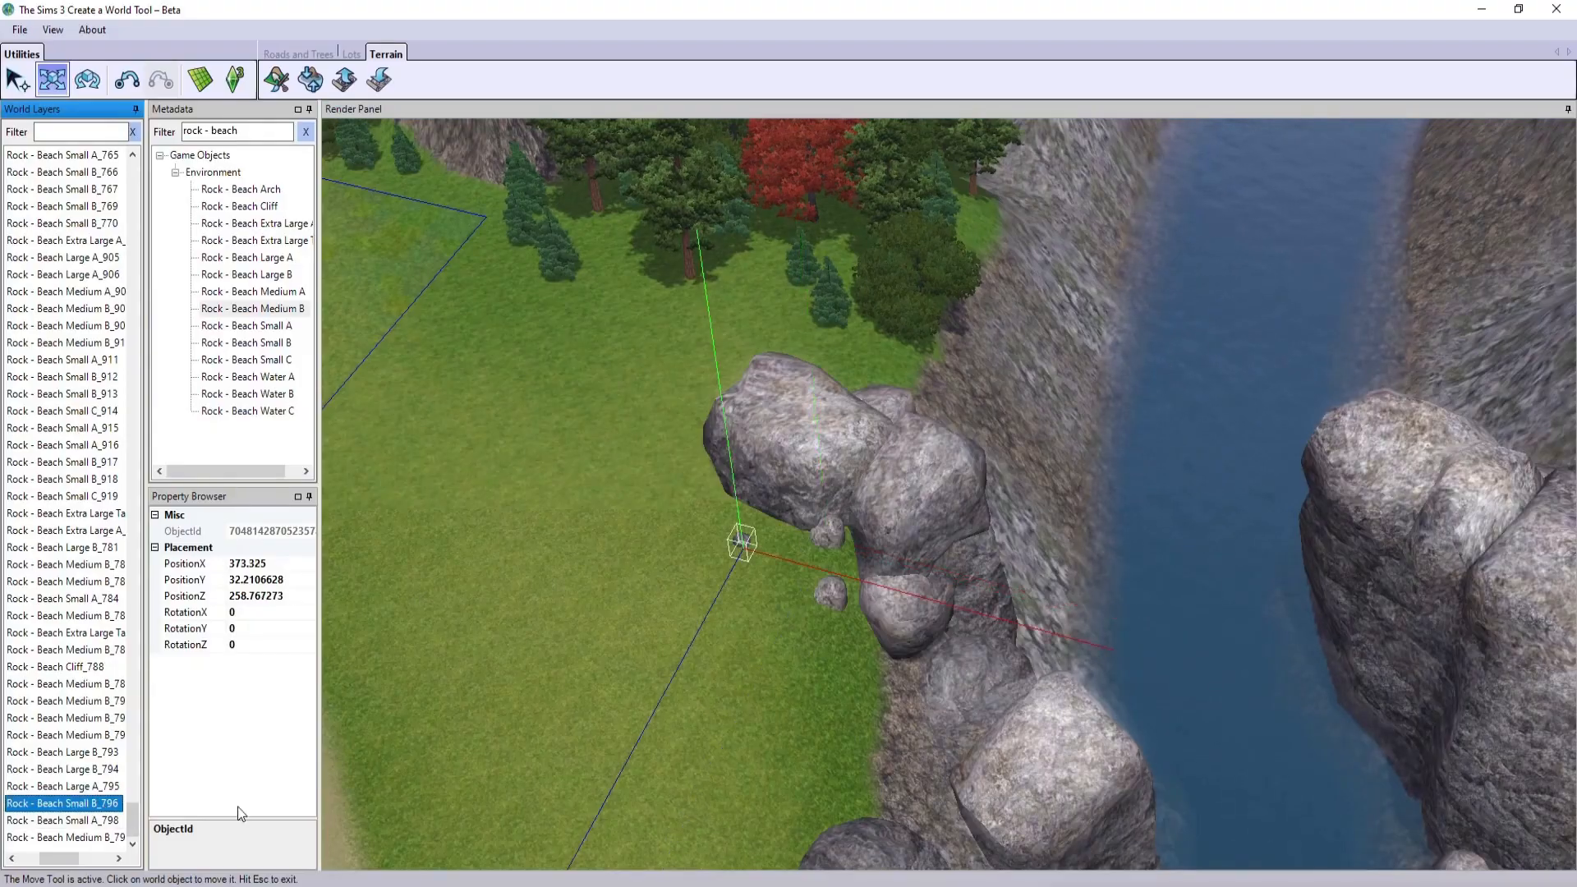
pyautogui.click(97, 837)
# - Place a Rock - Beach Arch spanning the river between the cliffs, then lower and shift it into place
pyautogui.moveTo(742, 630); pyautogui.dragTo(590, 580, button='middle')
pyautogui.scroll(-3, 612, 666)
pyautogui.click(268, 192)
pyautogui.scroll(-3, 847, 574)
pyautogui.click(858, 570)
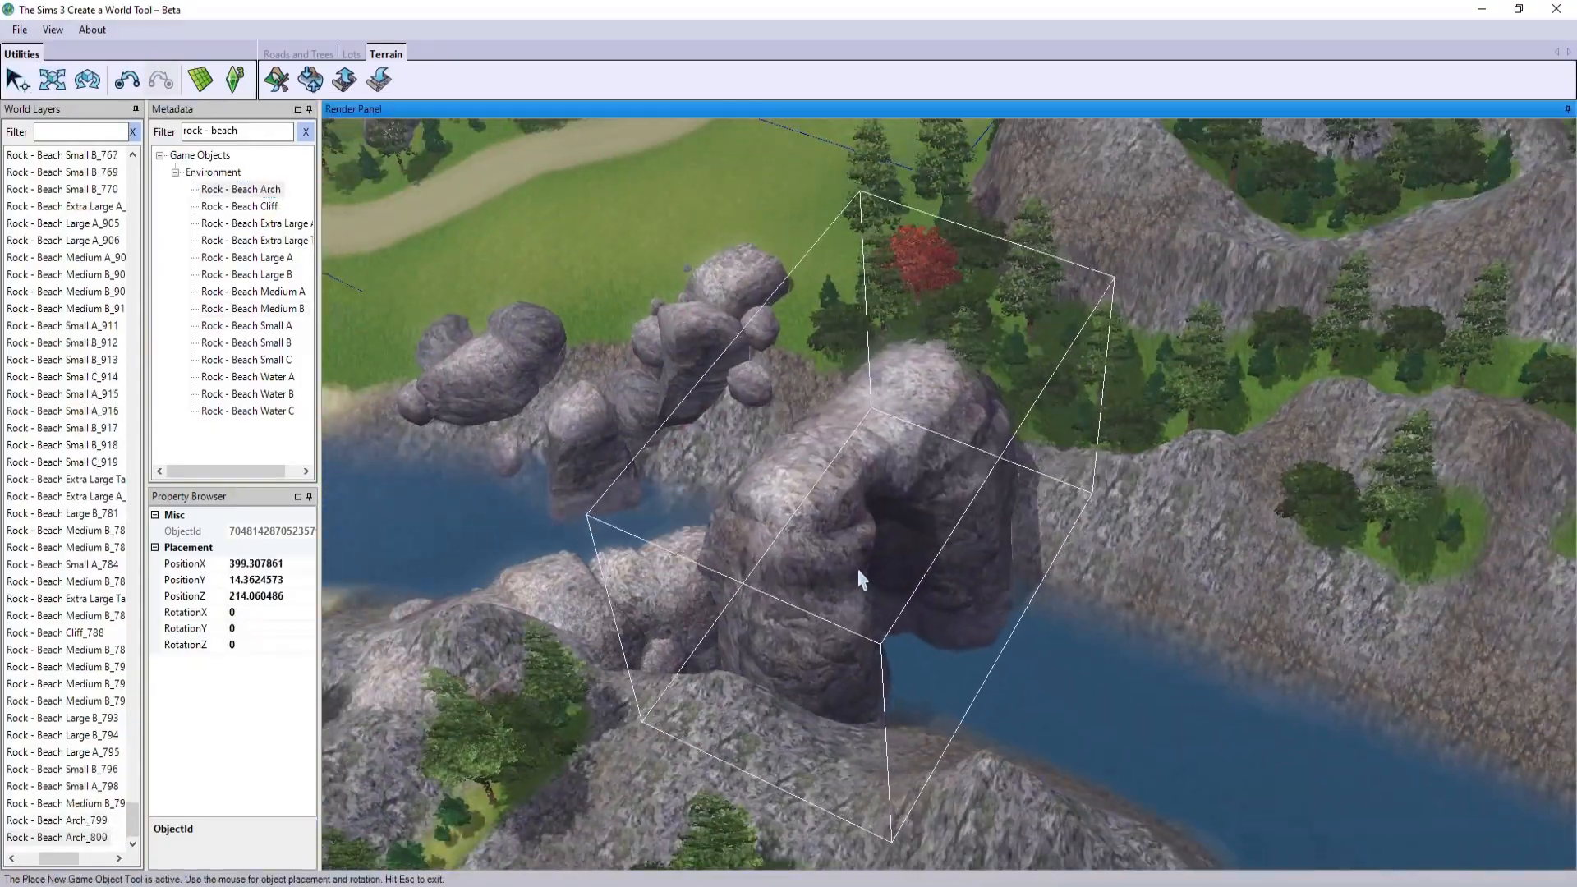
pyautogui.press('Escape')
pyautogui.moveTo(858, 568); pyautogui.dragTo(818, 602, button='middle')
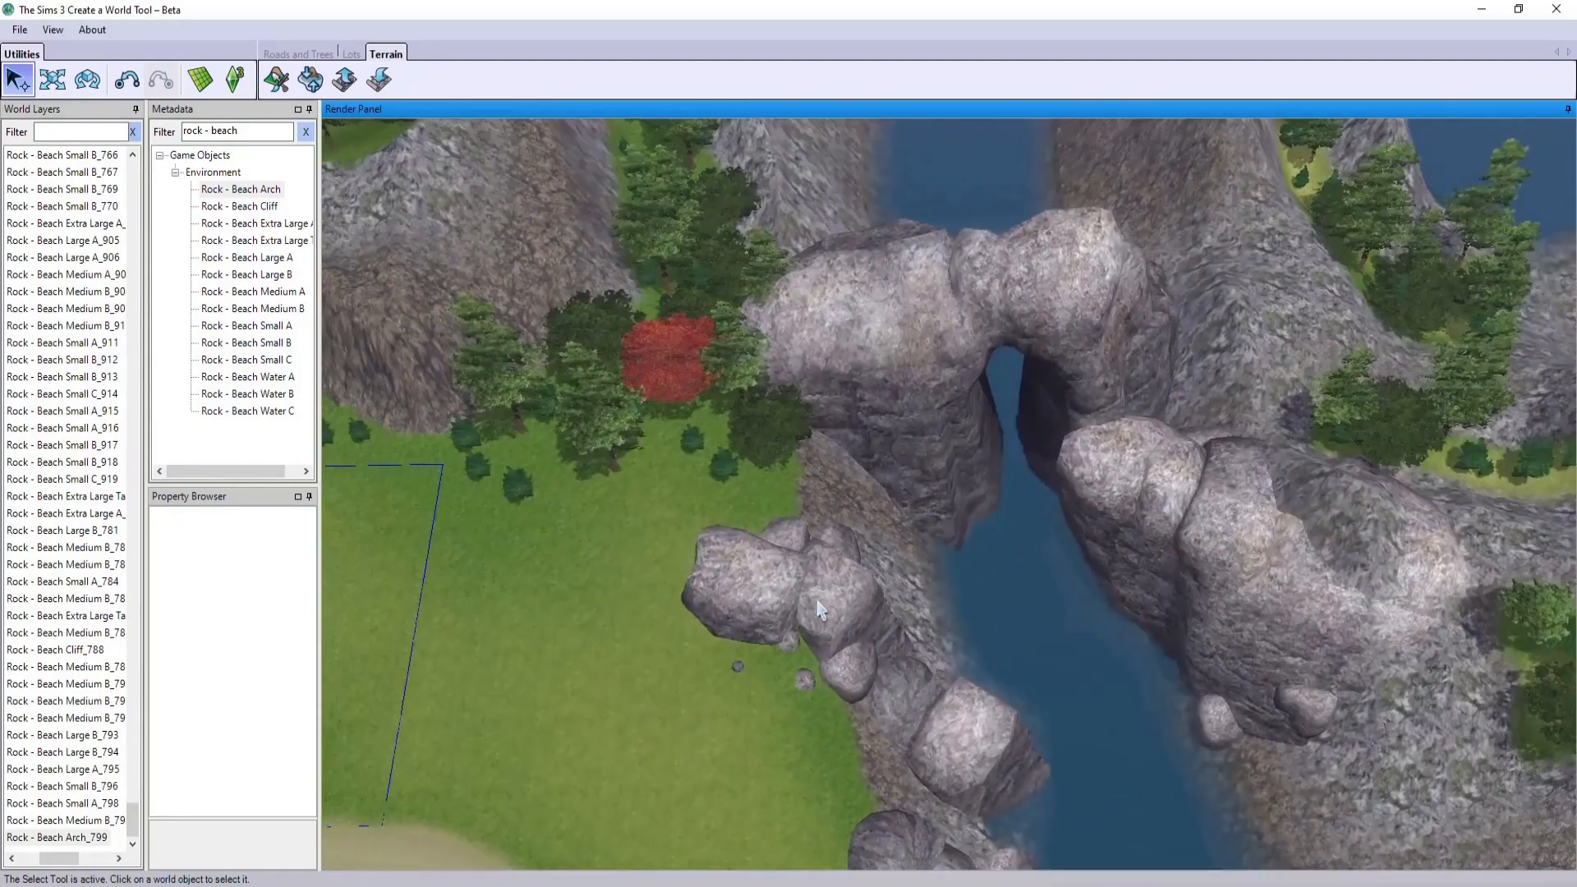
pyautogui.moveTo(957, 300); pyautogui.dragTo(957, 315)
pyautogui.moveTo(960, 456); pyautogui.dragTo(999, 458)
# - Place a Rock - Beach Large A between the arch and the huge cliff rock and sink it into the slope
pyautogui.moveTo(887, 674)
pyautogui.mouseDown(button='middle')
pyautogui.moveTo(866, 694)
pyautogui.moveTo(886, 677)
pyautogui.moveTo(863, 662)
pyautogui.mouseUp(button='middle')
pyautogui.click(246, 257)
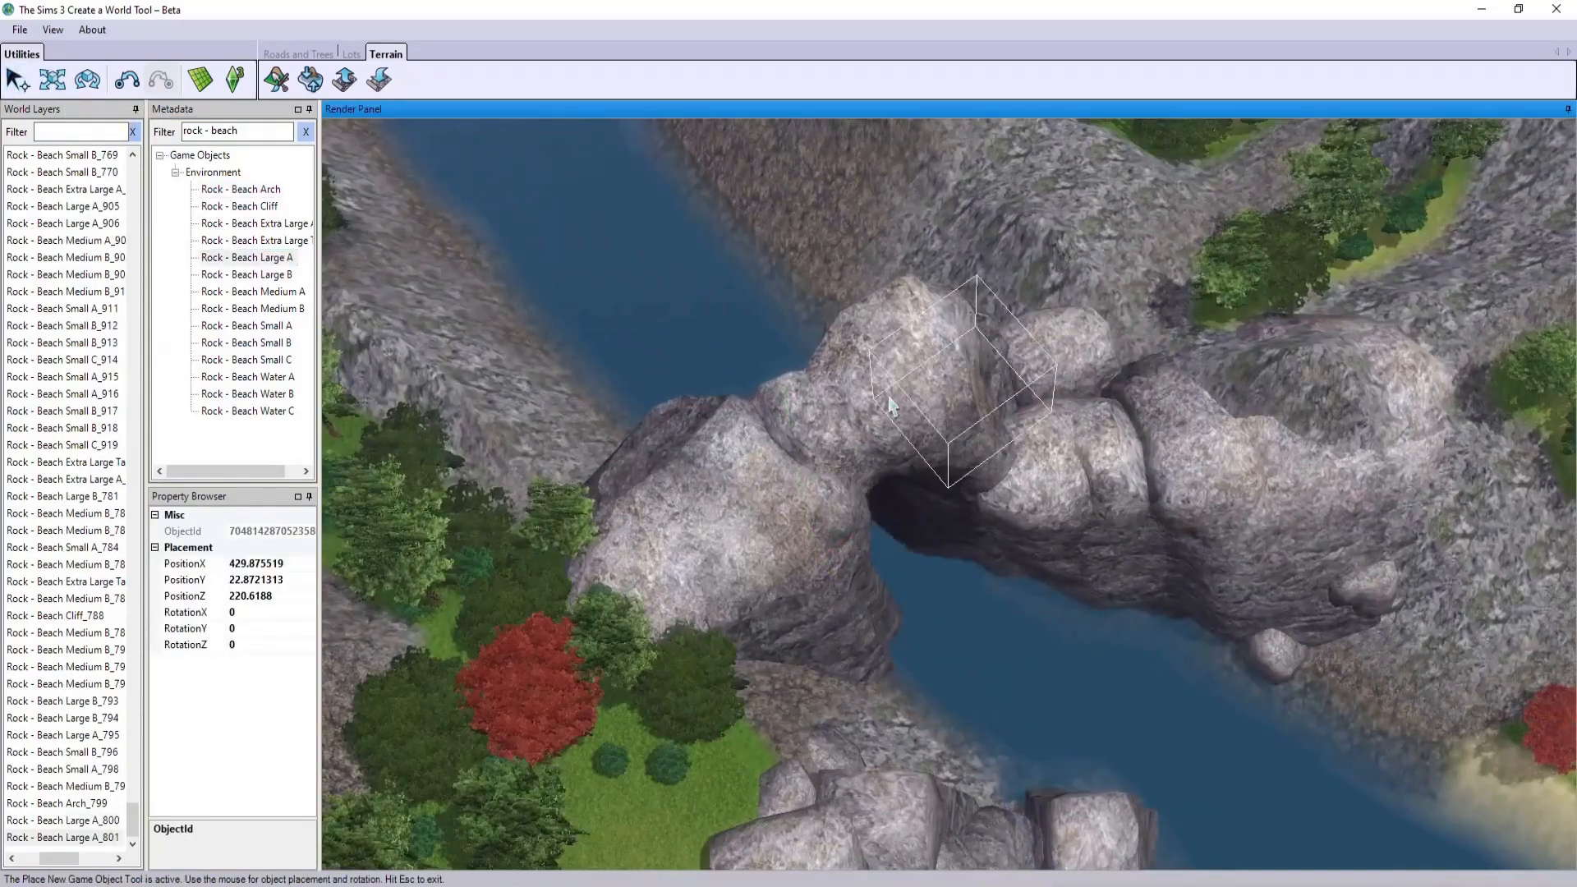
pyautogui.click(80, 820)
pyautogui.moveTo(1059, 310); pyautogui.dragTo(1055, 377)
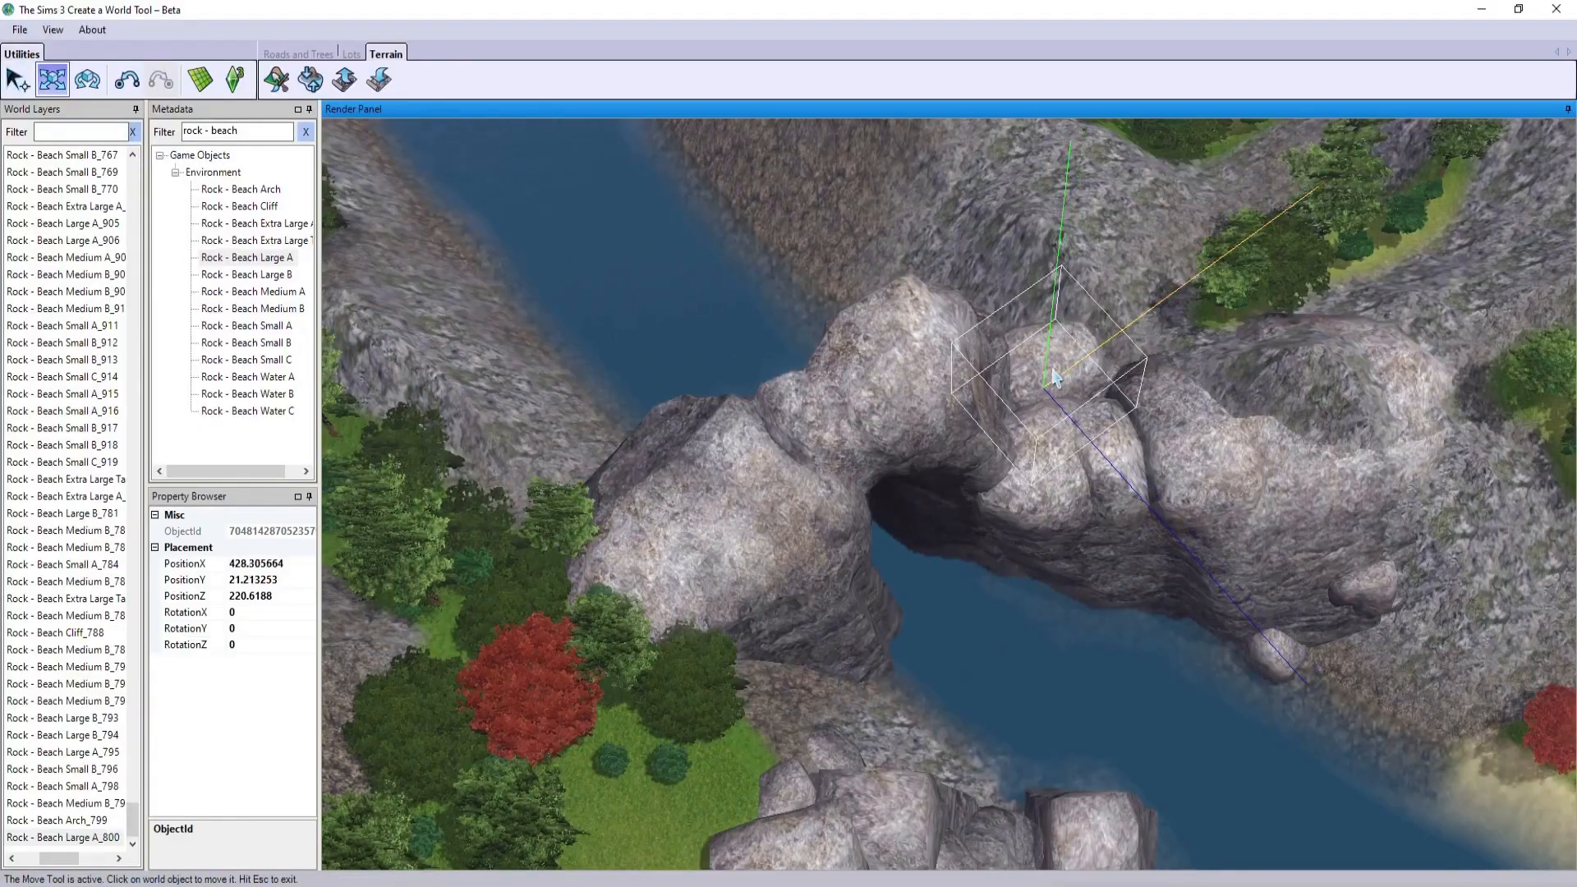
# - Place four Rock - Beach Large B rocks around both ends of the arch and adjust those beside the huge cliff rock
pyautogui.moveTo(910, 420); pyautogui.dragTo(1027, 395, button='middle')
pyautogui.click(273, 274)
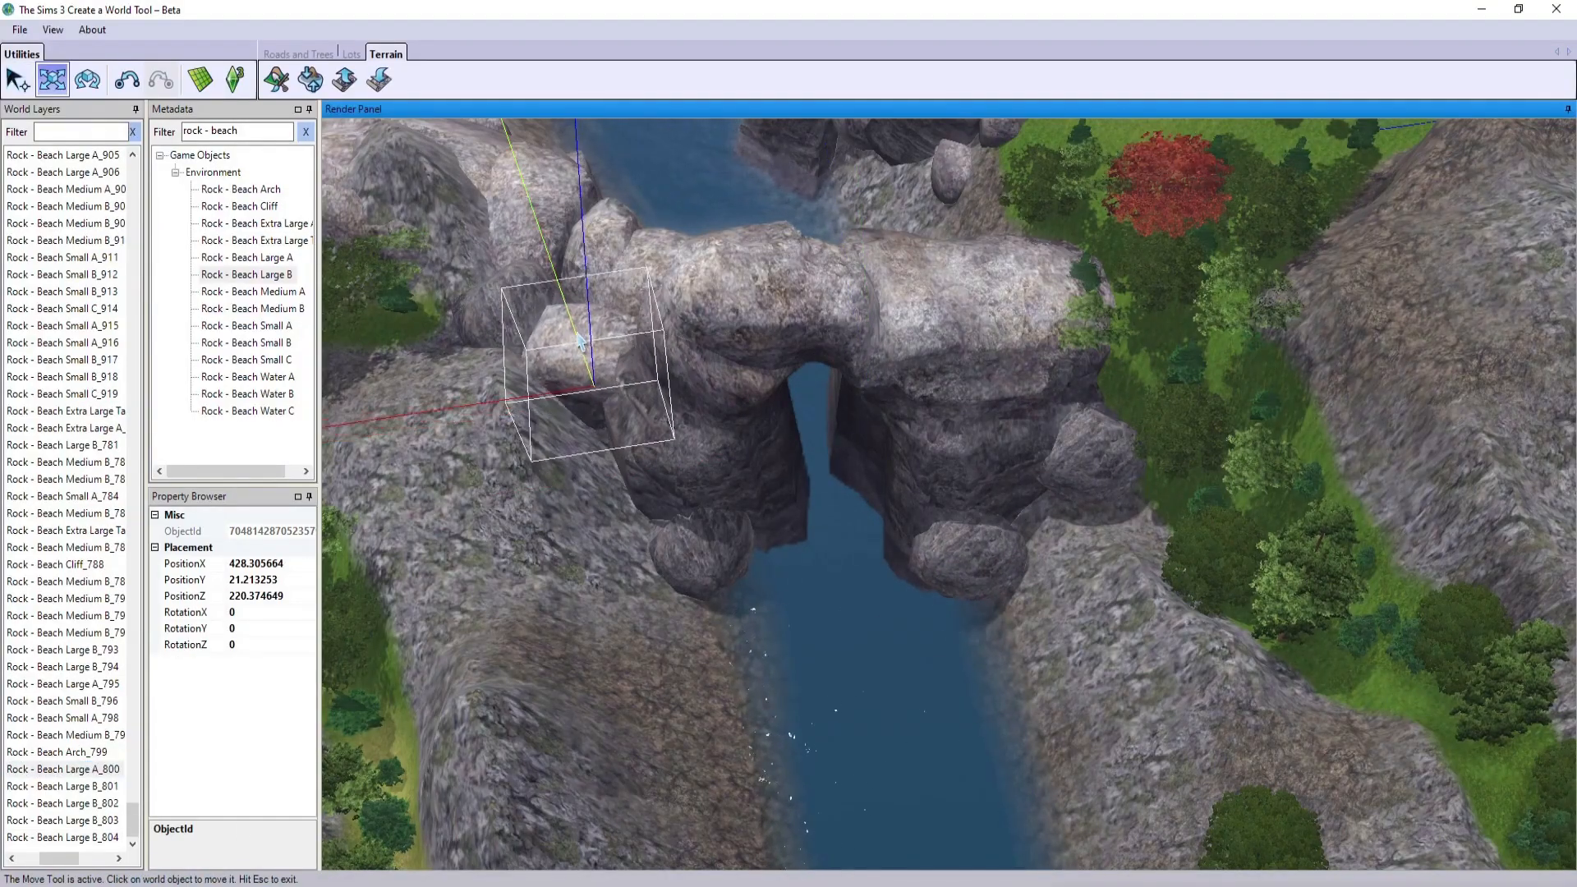
pyautogui.click(99, 789)
pyautogui.click(99, 803)
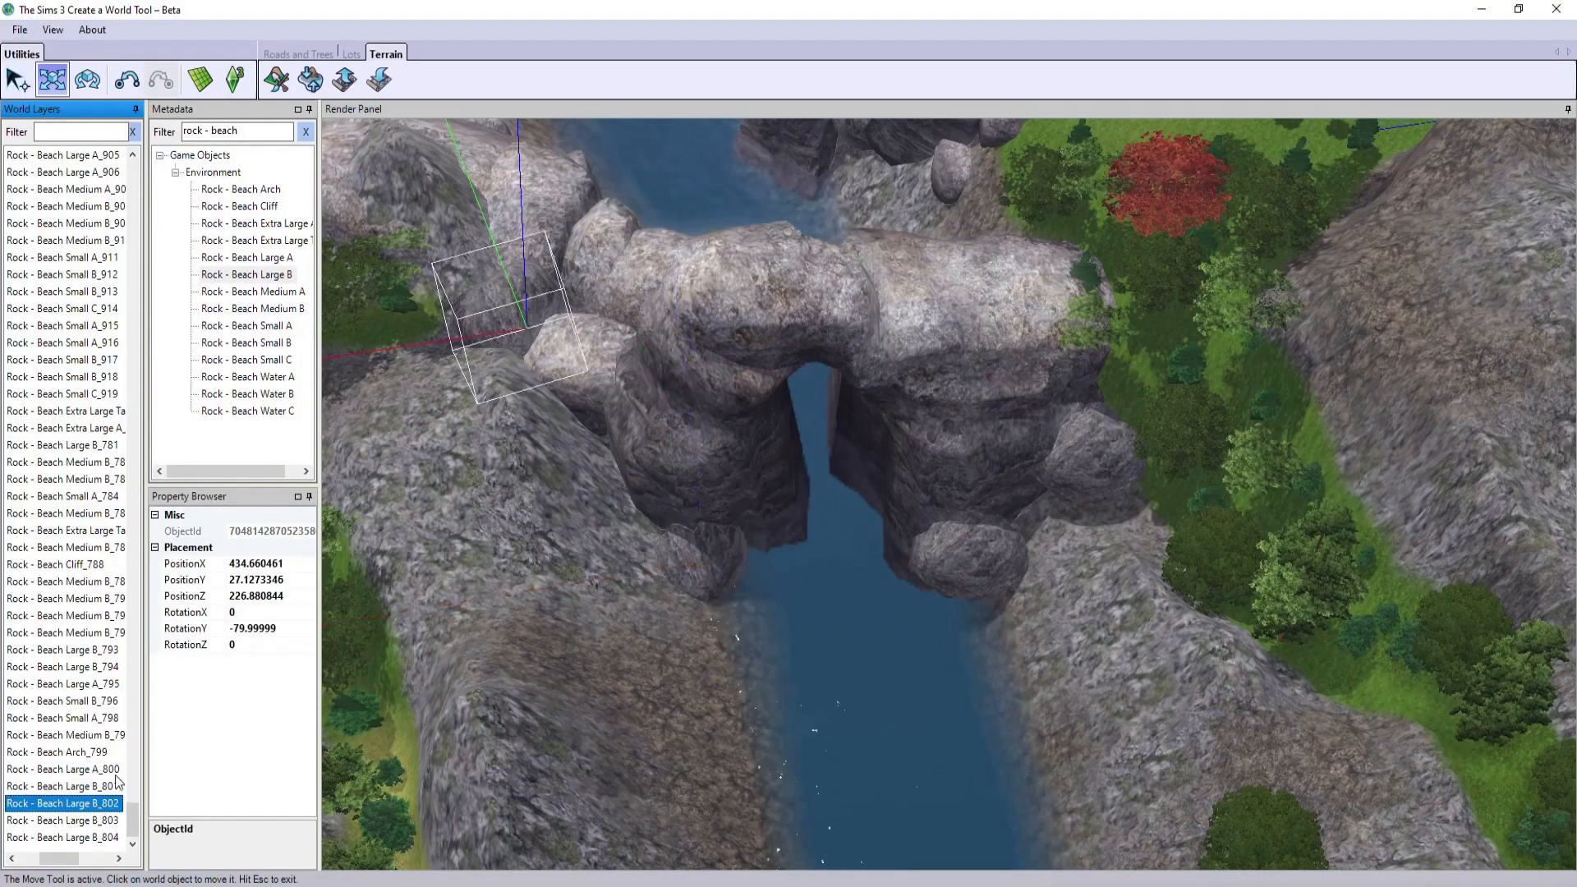
pyautogui.moveTo(508, 322); pyautogui.dragTo(508, 311)
pyautogui.moveTo(508, 312); pyautogui.dragTo(694, 480, button='middle')
pyautogui.moveTo(693, 480); pyautogui.dragTo(698, 493)
pyautogui.moveTo(699, 493); pyautogui.dragTo(696, 565, button='middle')
# - Adjust the height and position of the two large rocks at the arch's tree-side base
pyautogui.click(1122, 455)
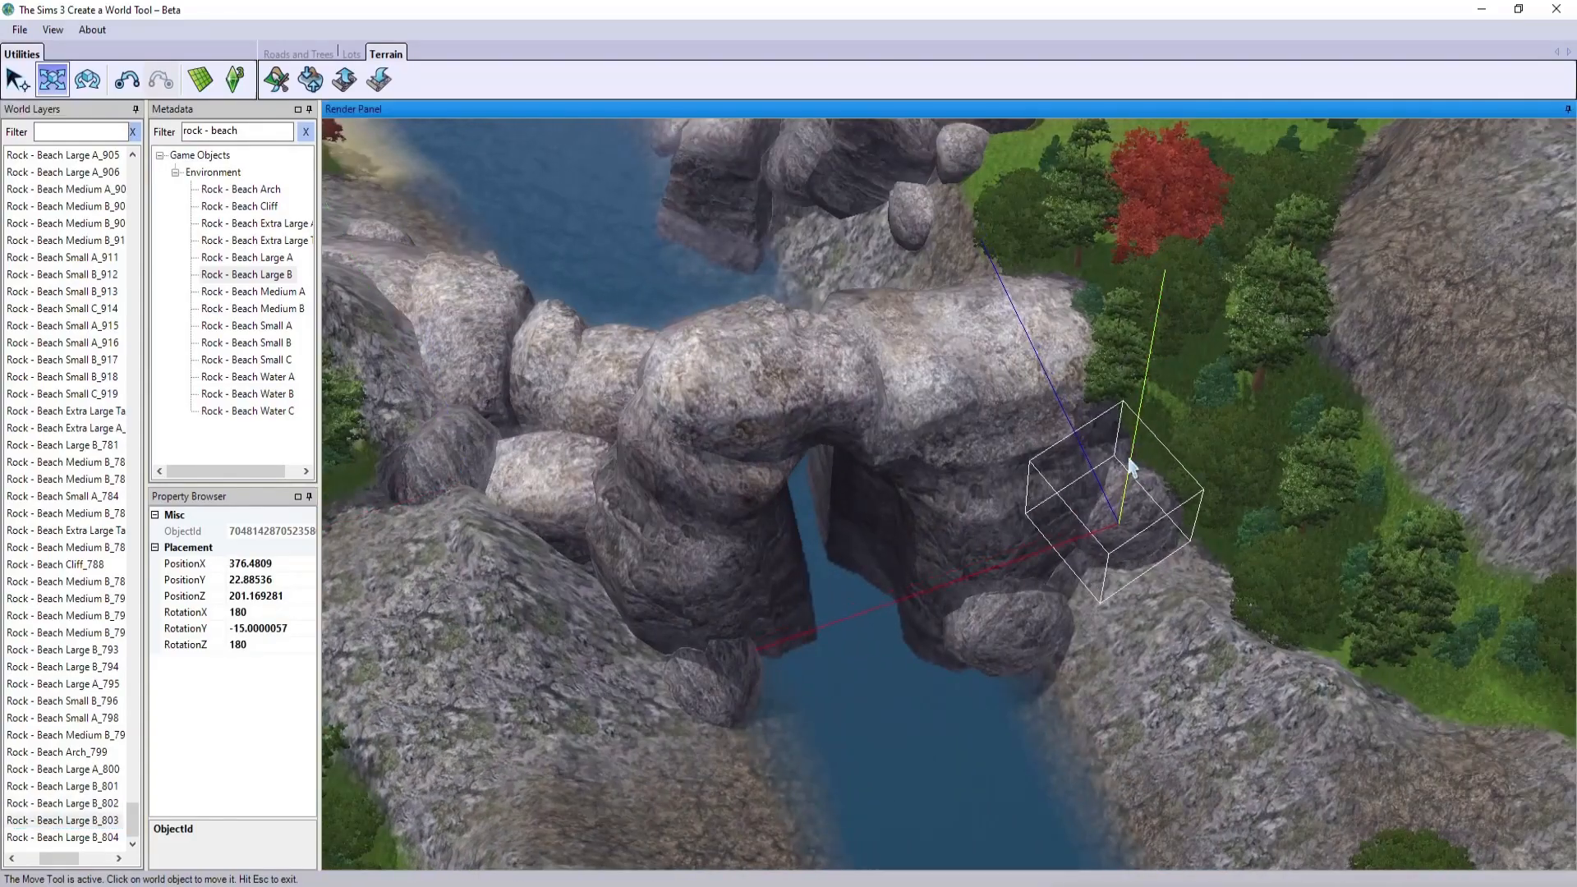
pyautogui.moveTo(1132, 467); pyautogui.dragTo(1013, 644)
pyautogui.moveTo(1014, 644); pyautogui.dragTo(513, 532, button='middle')
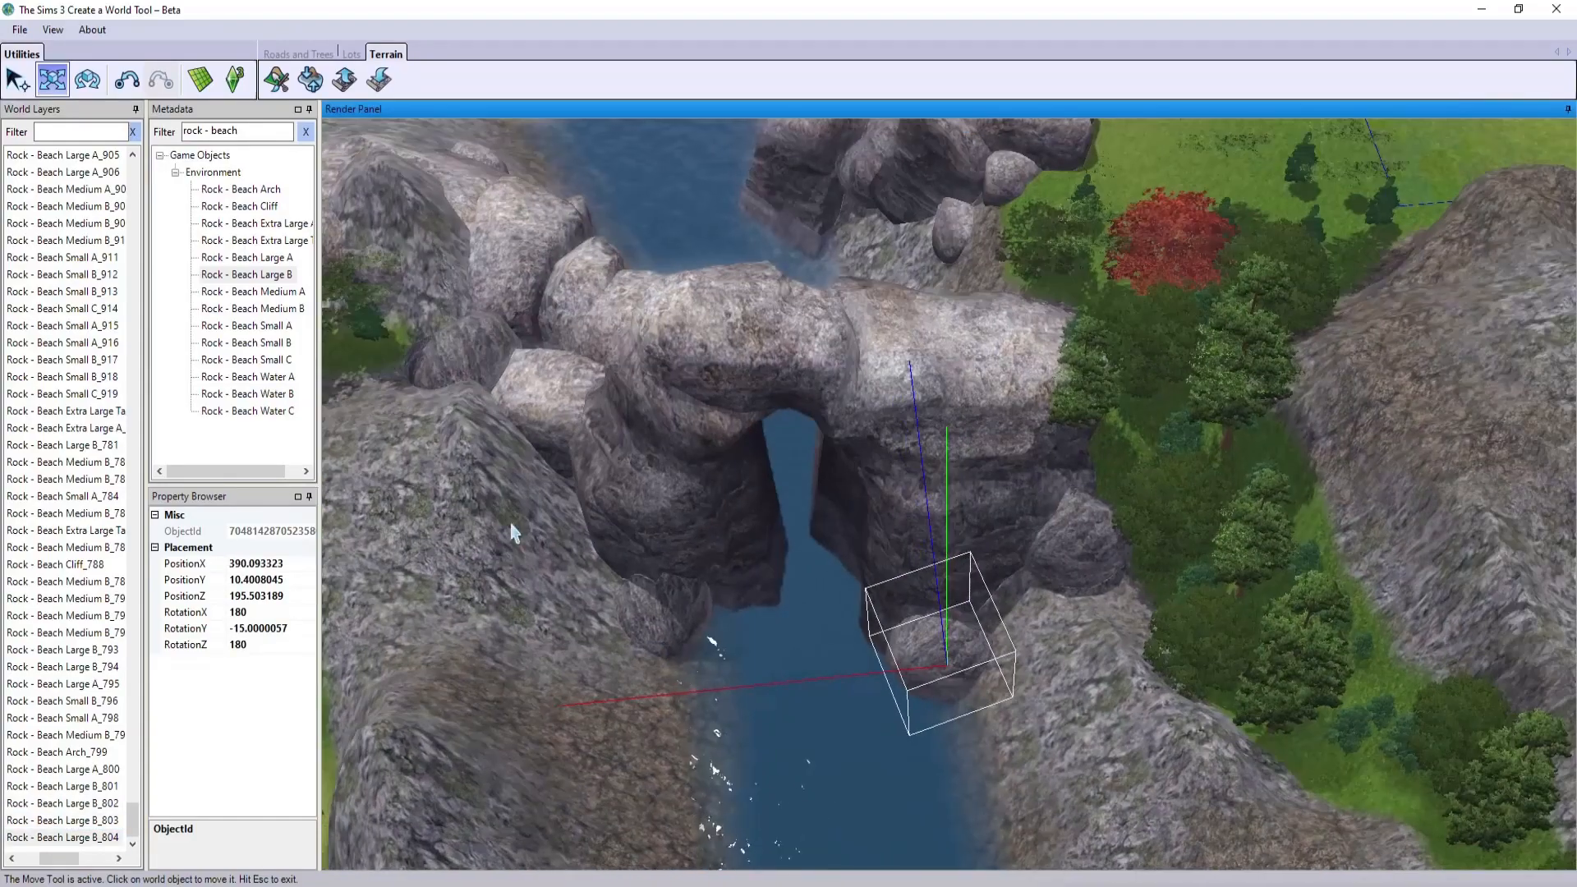
# - Place two Rock - Beach Medium B rocks near the arch, one on each riverbank
pyautogui.click(1132, 612)
pyautogui.moveTo(799, 707); pyautogui.dragTo(852, 591, button='middle')
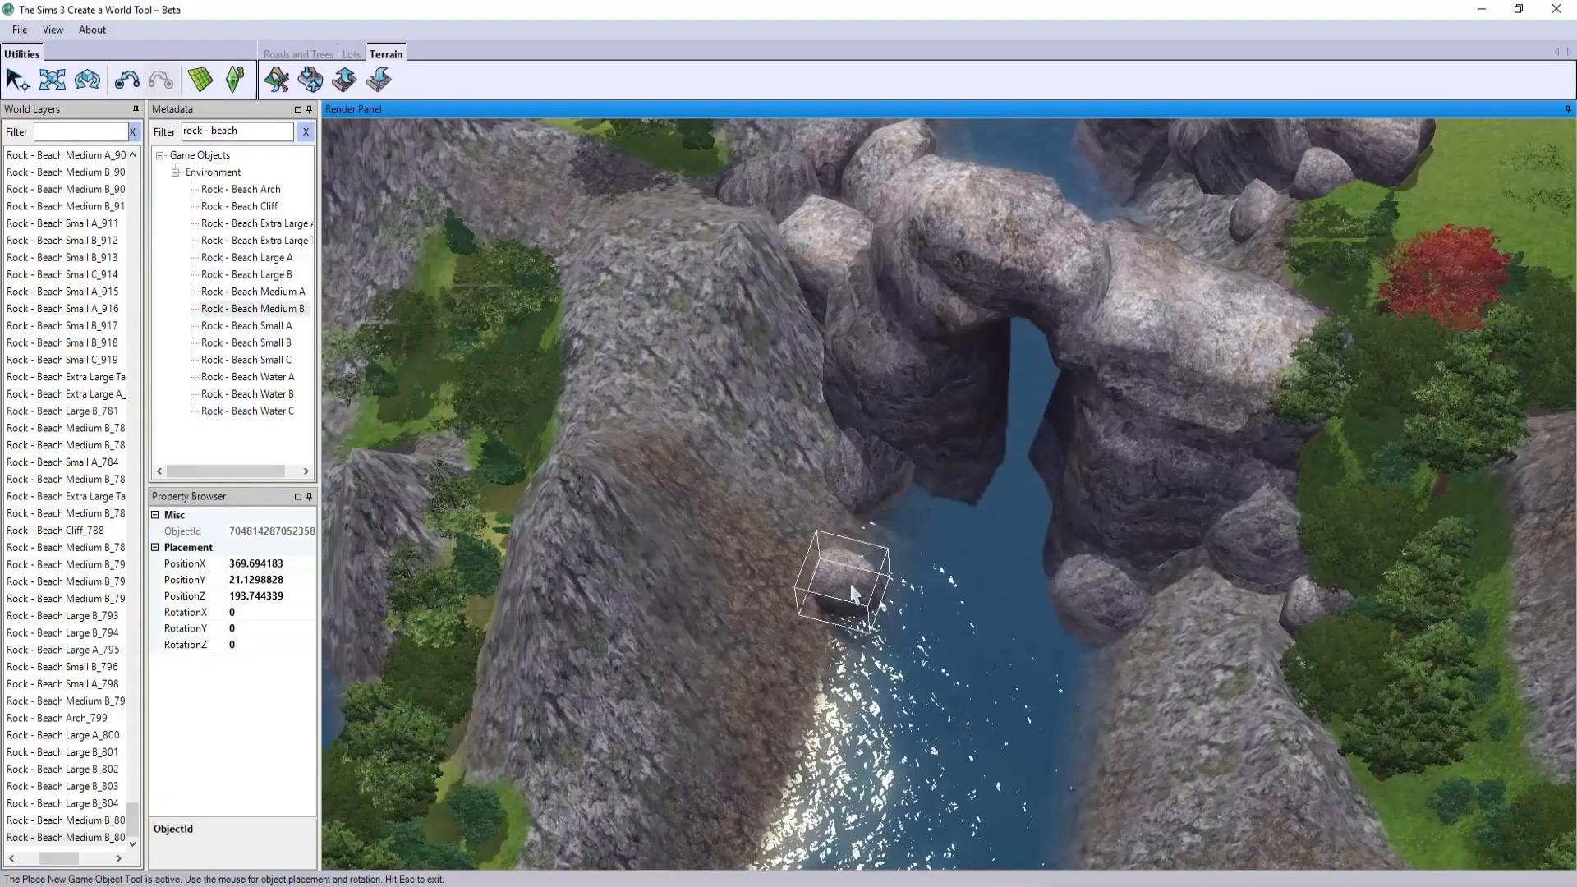
pyautogui.click(870, 548)
pyautogui.press('Escape')
# - Lower both medium rocks near the arch into the terrain and shift the one at the waterline into the bank
pyautogui.click(1316, 598)
pyautogui.moveTo(1148, 633); pyautogui.dragTo(985, 657, button='middle')
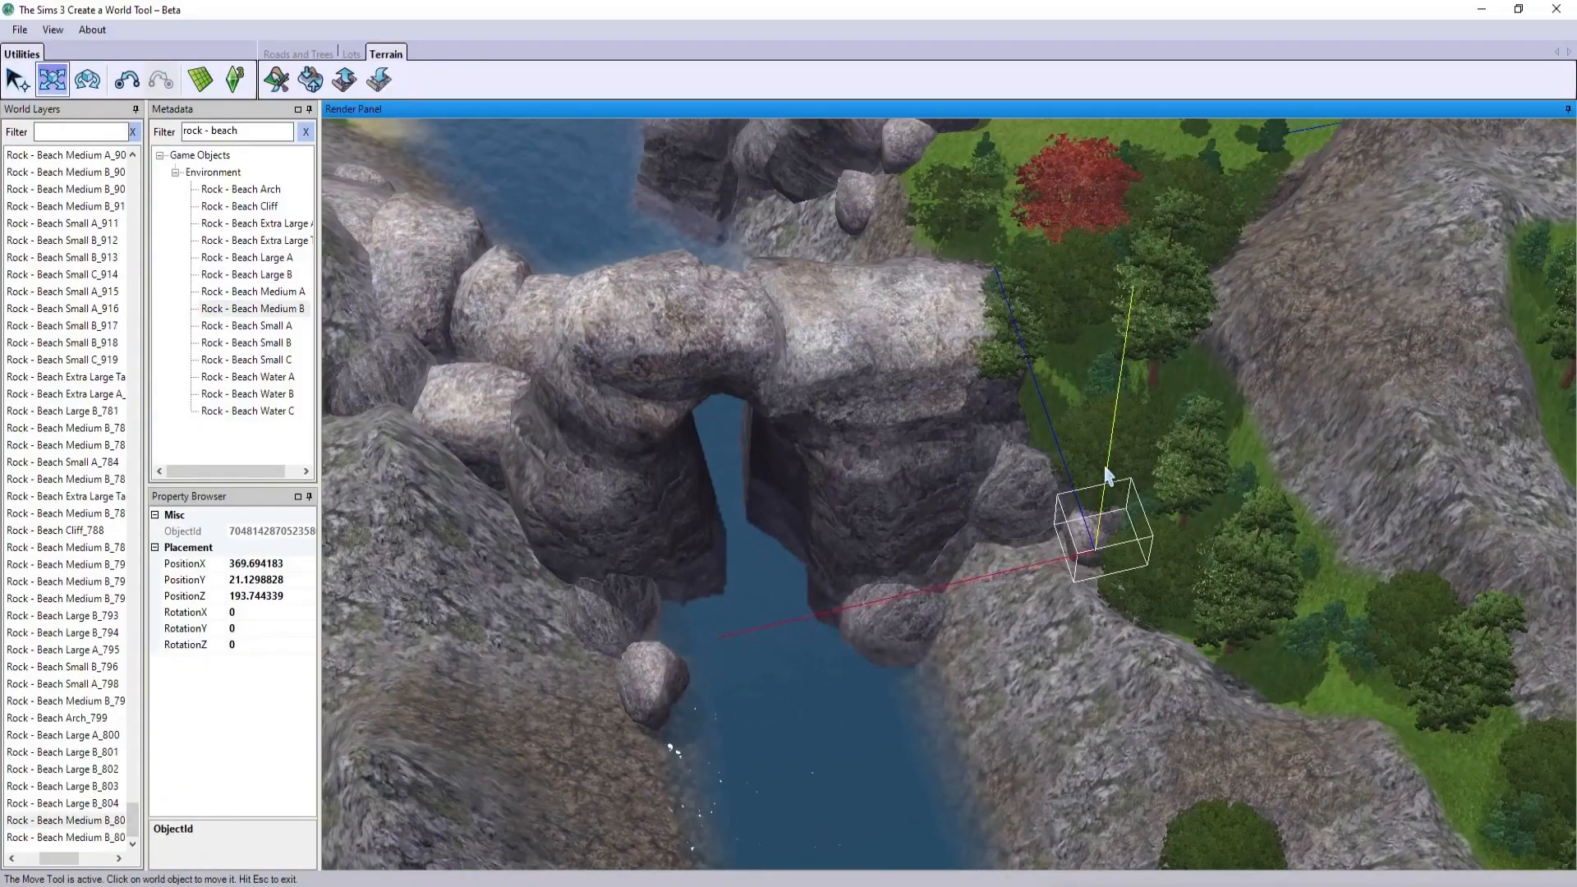
pyautogui.moveTo(1105, 469); pyautogui.dragTo(1103, 483)
pyautogui.click(653, 682)
pyautogui.moveTo(637, 565); pyautogui.dragTo(640, 578)
pyautogui.moveTo(620, 713); pyautogui.dragTo(598, 717)
# - Place two Rock - Beach Extra Large A rocks beyond the arch, one on each side of the river
pyautogui.moveTo(607, 710); pyautogui.dragTo(831, 645, button='middle')
pyautogui.moveTo(830, 645)
pyautogui.mouseDown(button='right')
pyautogui.moveTo(803, 639)
pyautogui.moveTo(855, 639)
pyautogui.mouseUp(button='right')
pyautogui.click(255, 223)
pyautogui.click(1089, 534)
pyautogui.moveTo(961, 575); pyautogui.dragTo(978, 600, button='right')
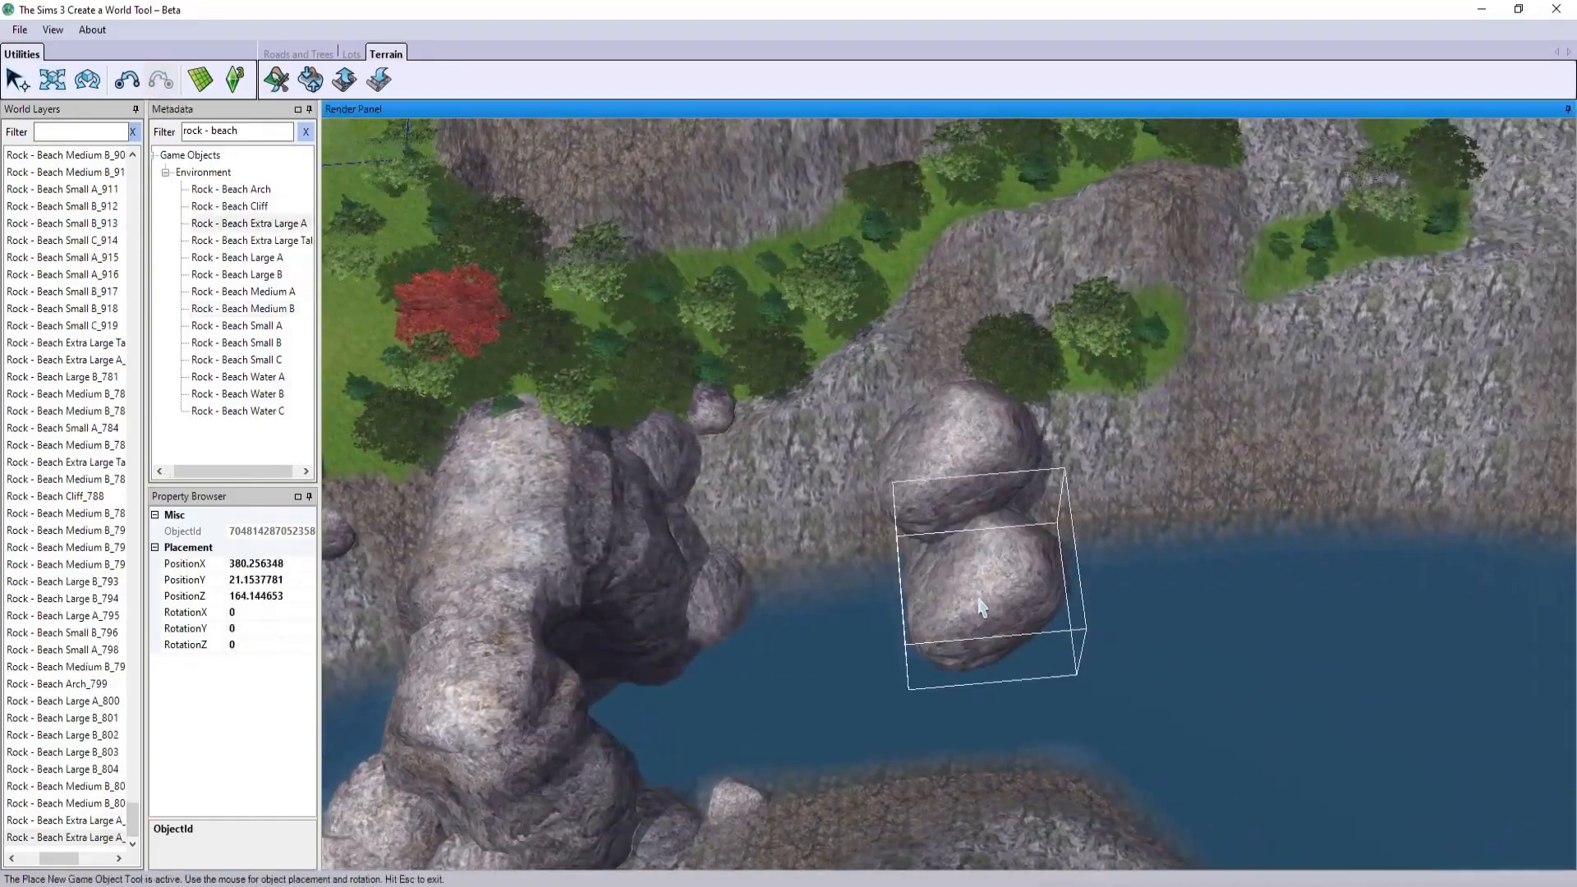
pyautogui.click(902, 823)
pyautogui.press('Escape')
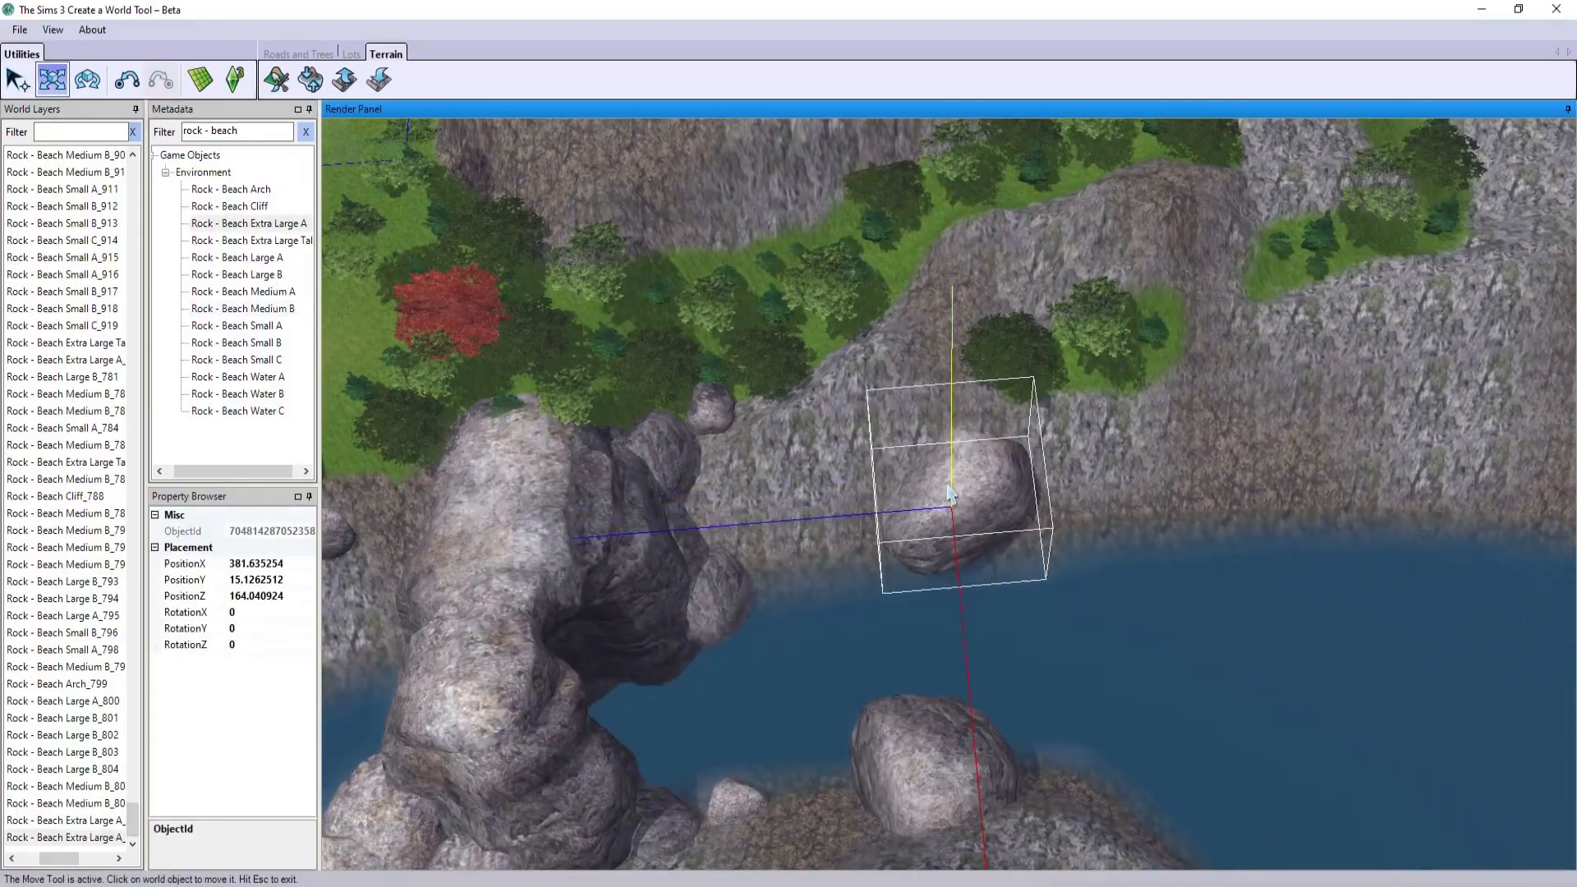
# - Sink both extra large rocks beyond the arch into their riverbanks
pyautogui.moveTo(947, 493); pyautogui.dragTo(949, 511)
pyautogui.moveTo(949, 511); pyautogui.dragTo(878, 643, button='middle')
pyautogui.click(863, 641)
pyautogui.moveTo(797, 542); pyautogui.dragTo(806, 575)
pyautogui.moveTo(805, 575); pyautogui.dragTo(838, 658, button='right')
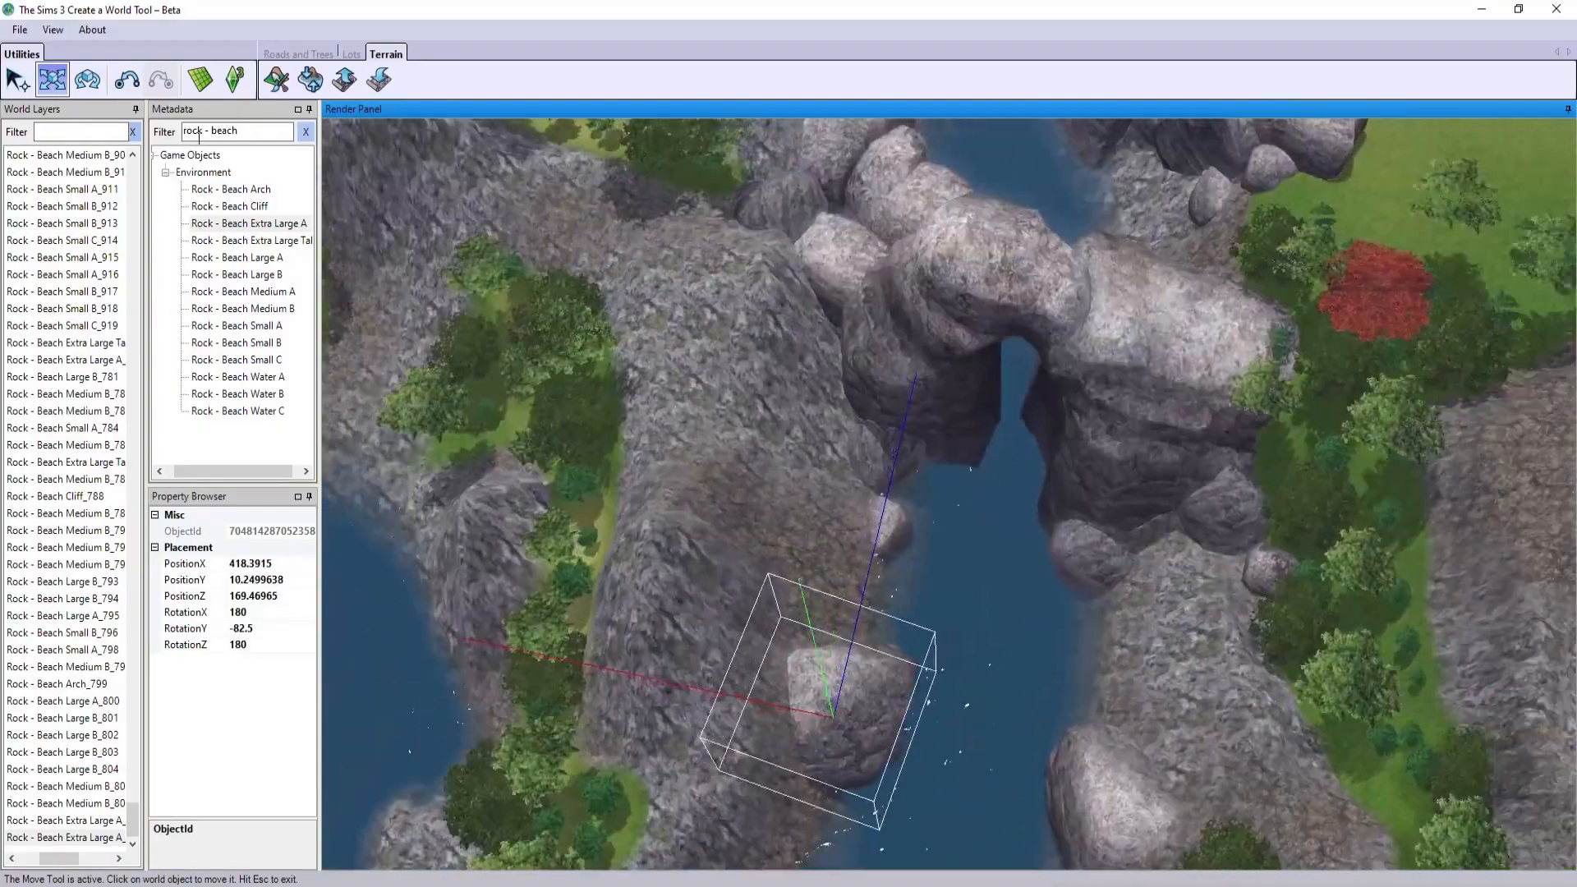
# - Show the terrain grid and flatten the riverbed around the arch with the Flatten Terrain brush at size 7 and strength 21
pyautogui.click(199, 80)
pyautogui.moveTo(936, 536); pyautogui.dragTo(813, 557, button='middle')
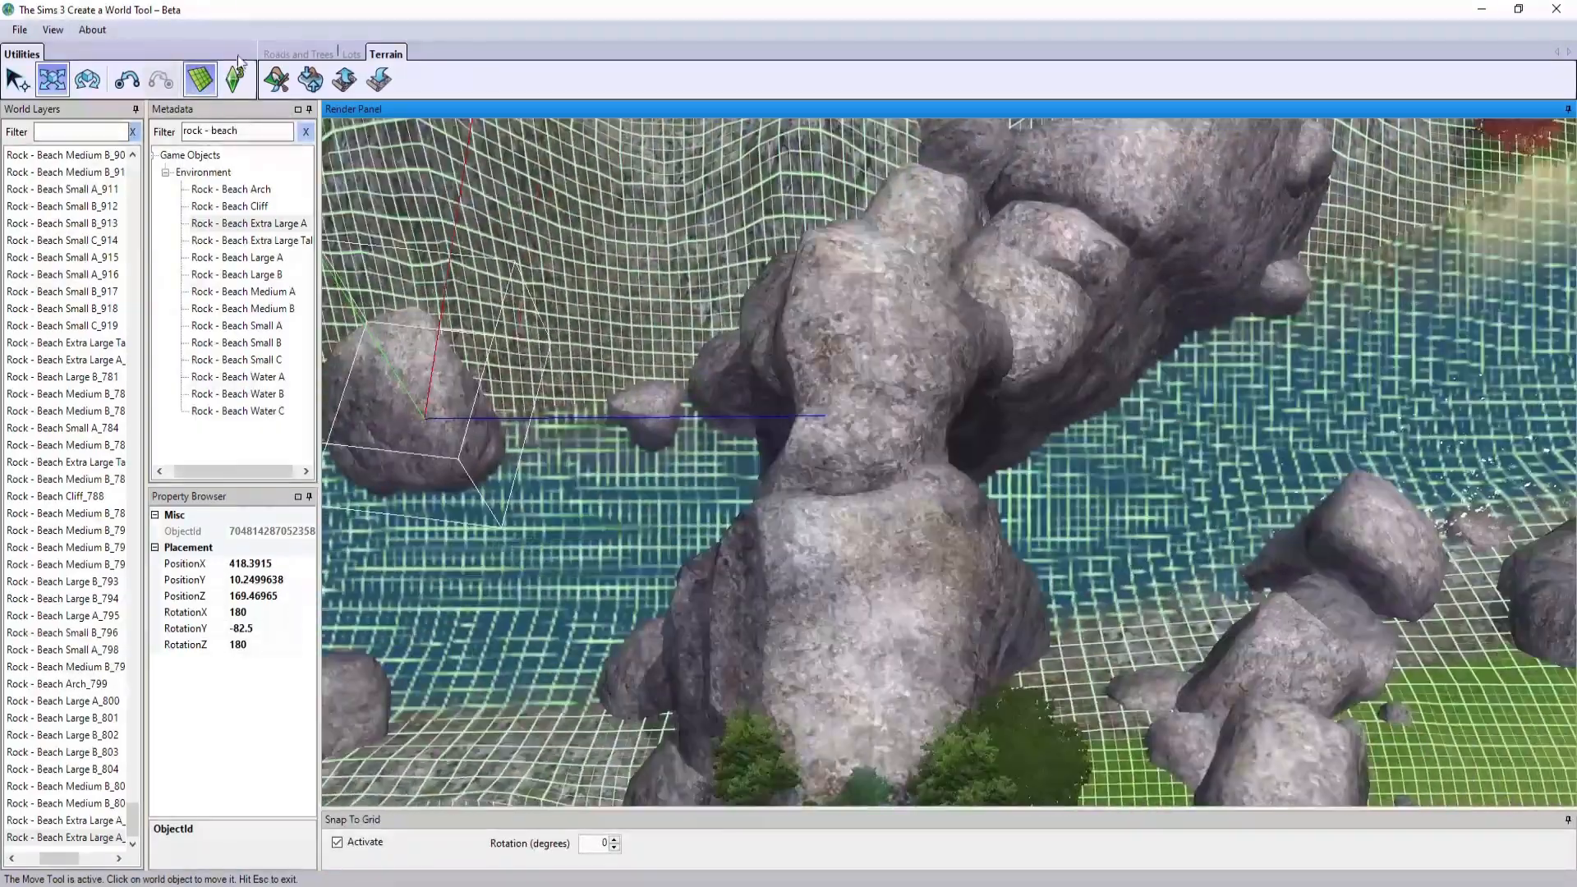
pyautogui.click(276, 80)
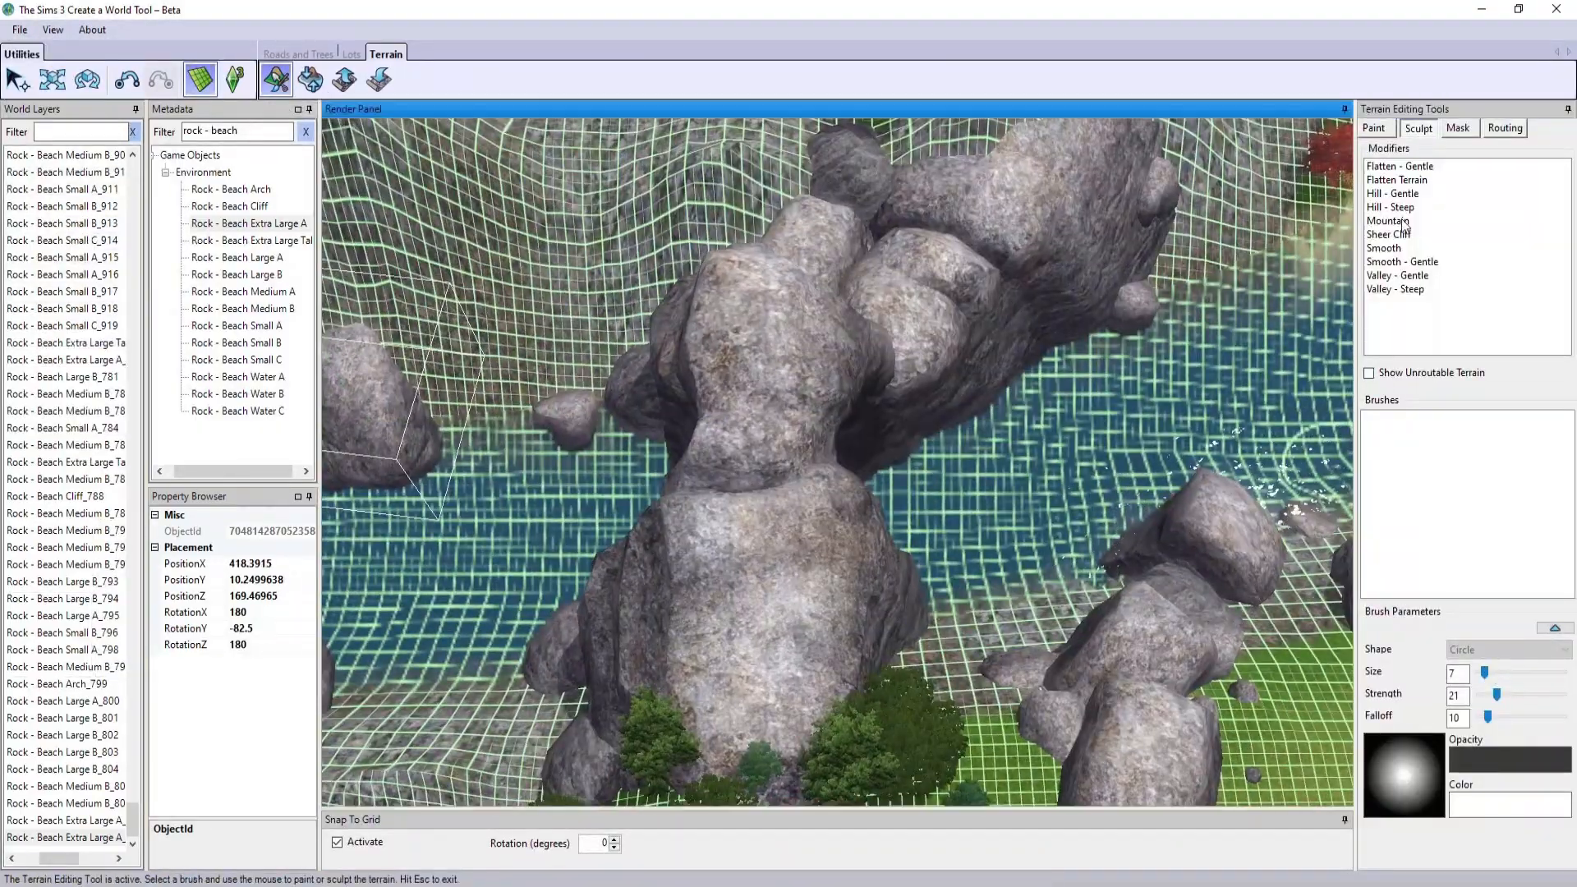
pyautogui.moveTo(462, 635); pyautogui.dragTo(1031, 596, button='middle')
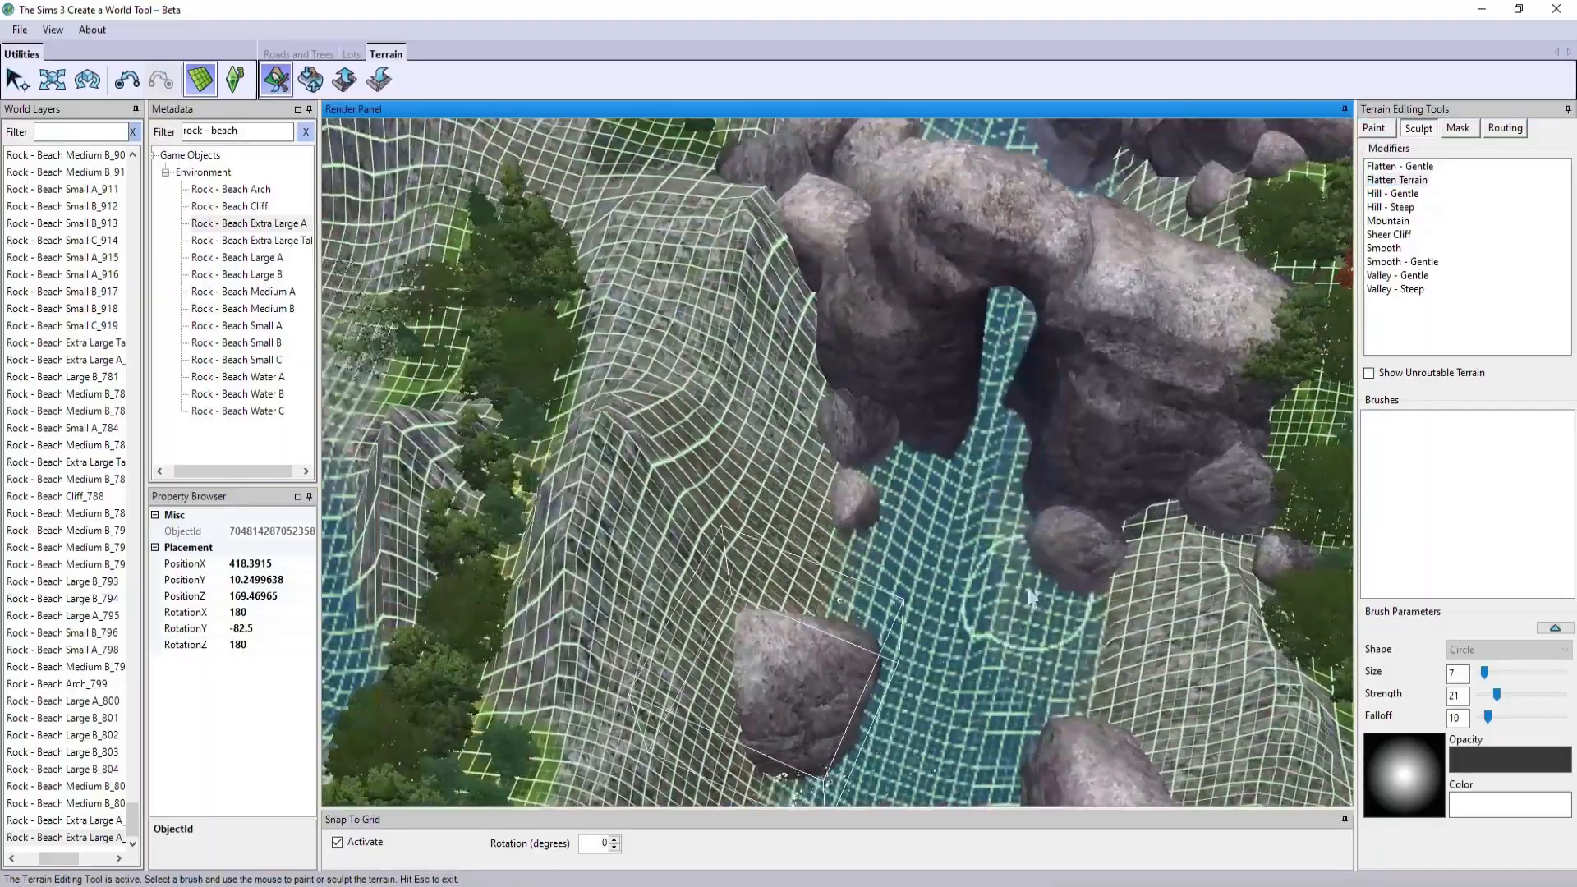
pyautogui.moveTo(934, 689); pyautogui.dragTo(919, 444, button='right')
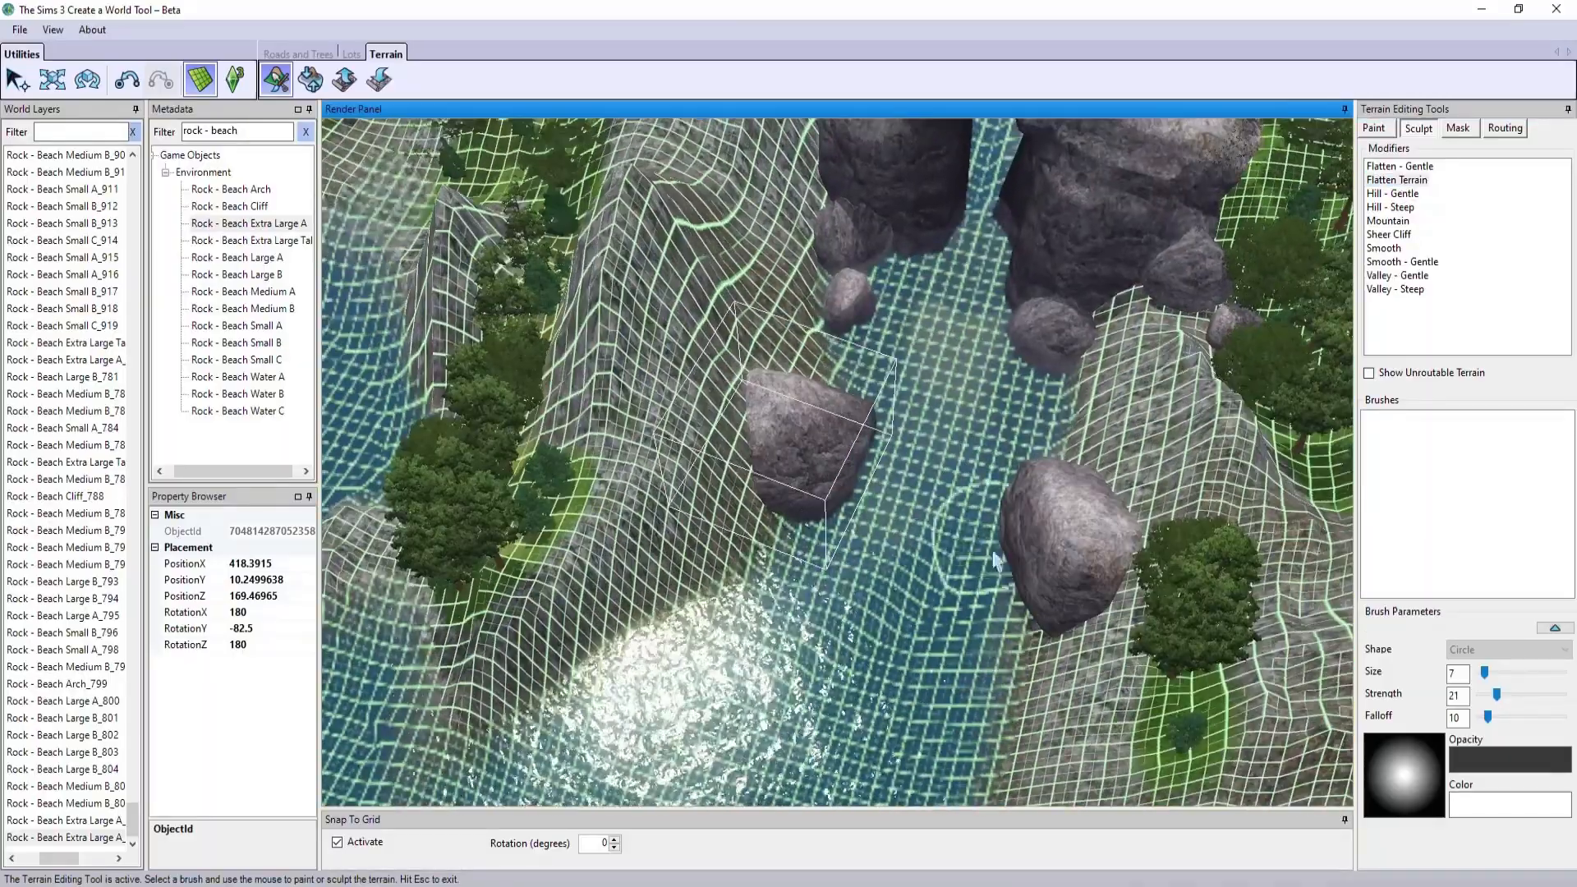
pyautogui.moveTo(928, 575); pyautogui.dragTo(912, 526, button='middle')
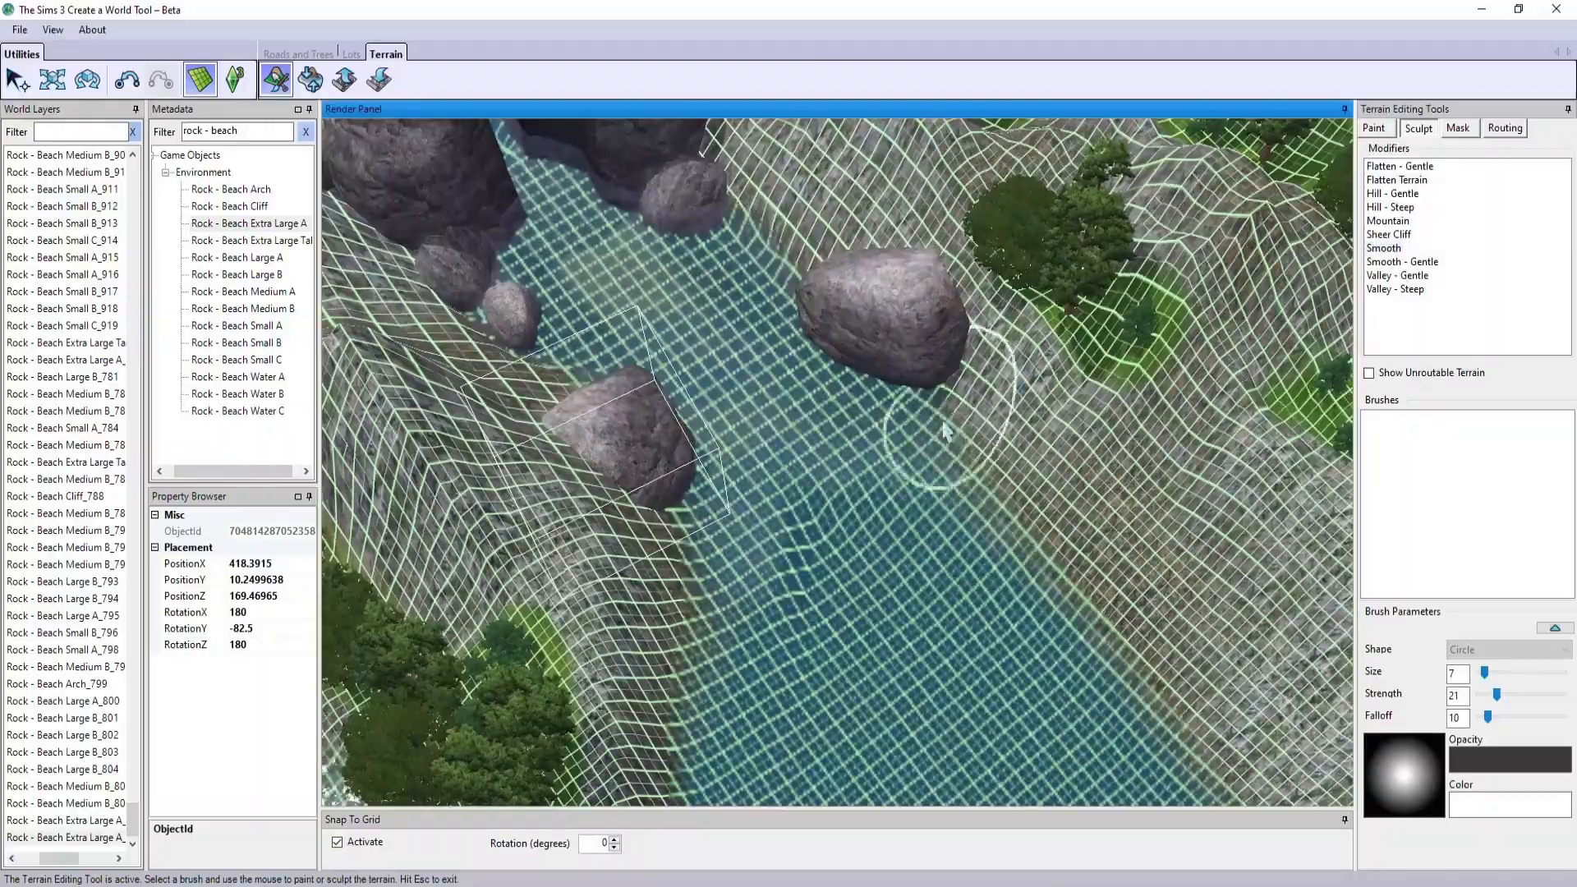
# - Smooth the riverbed and waterline around the extra large rocks and on both sides of the arch
pyautogui.scroll(3, 908, 563)
pyautogui.moveTo(971, 610); pyautogui.dragTo(723, 603, button='middle')
pyautogui.moveTo(1249, 558); pyautogui.dragTo(1098, 686, button='right')
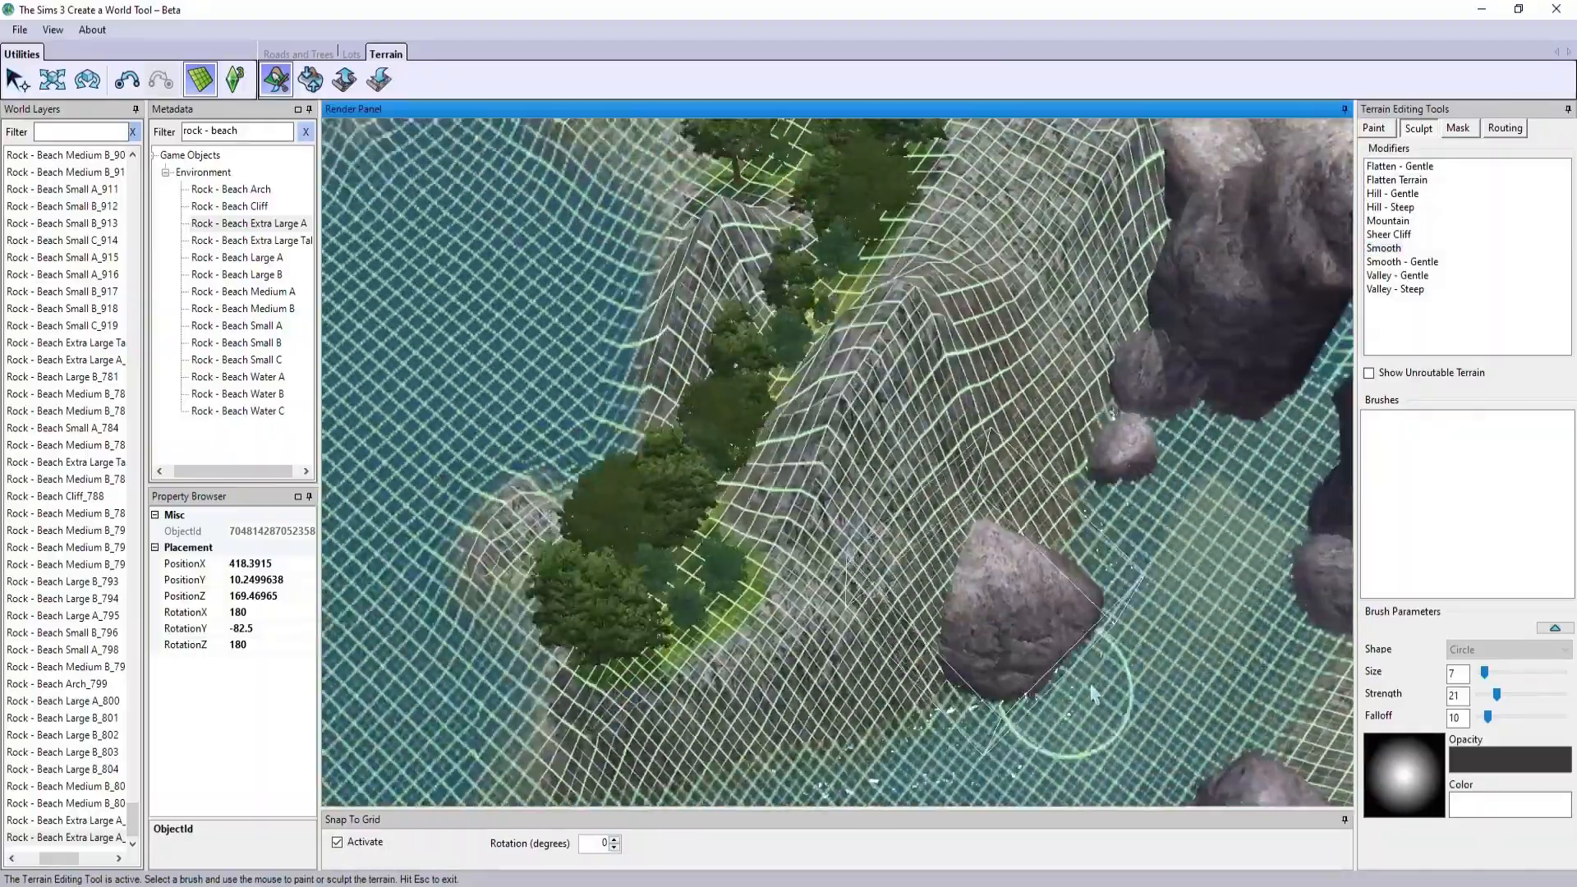
pyautogui.moveTo(1098, 687)
pyautogui.mouseDown(button='middle')
pyautogui.moveTo(1011, 627)
pyautogui.moveTo(914, 680)
pyautogui.mouseUp(button='middle')
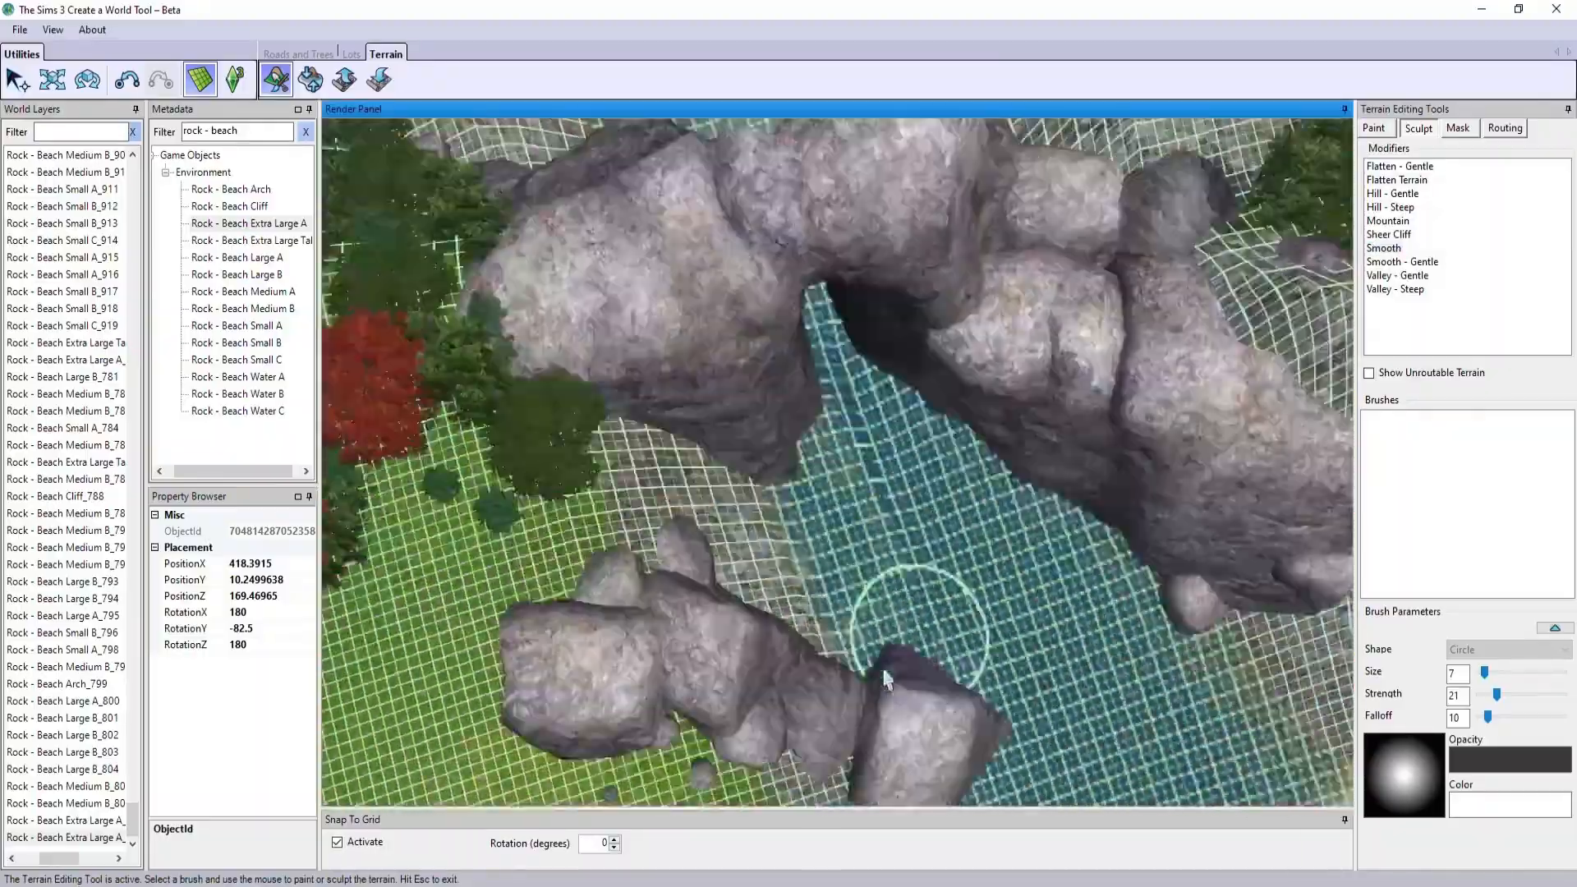
pyautogui.moveTo(932, 620); pyautogui.dragTo(896, 460, button='middle')
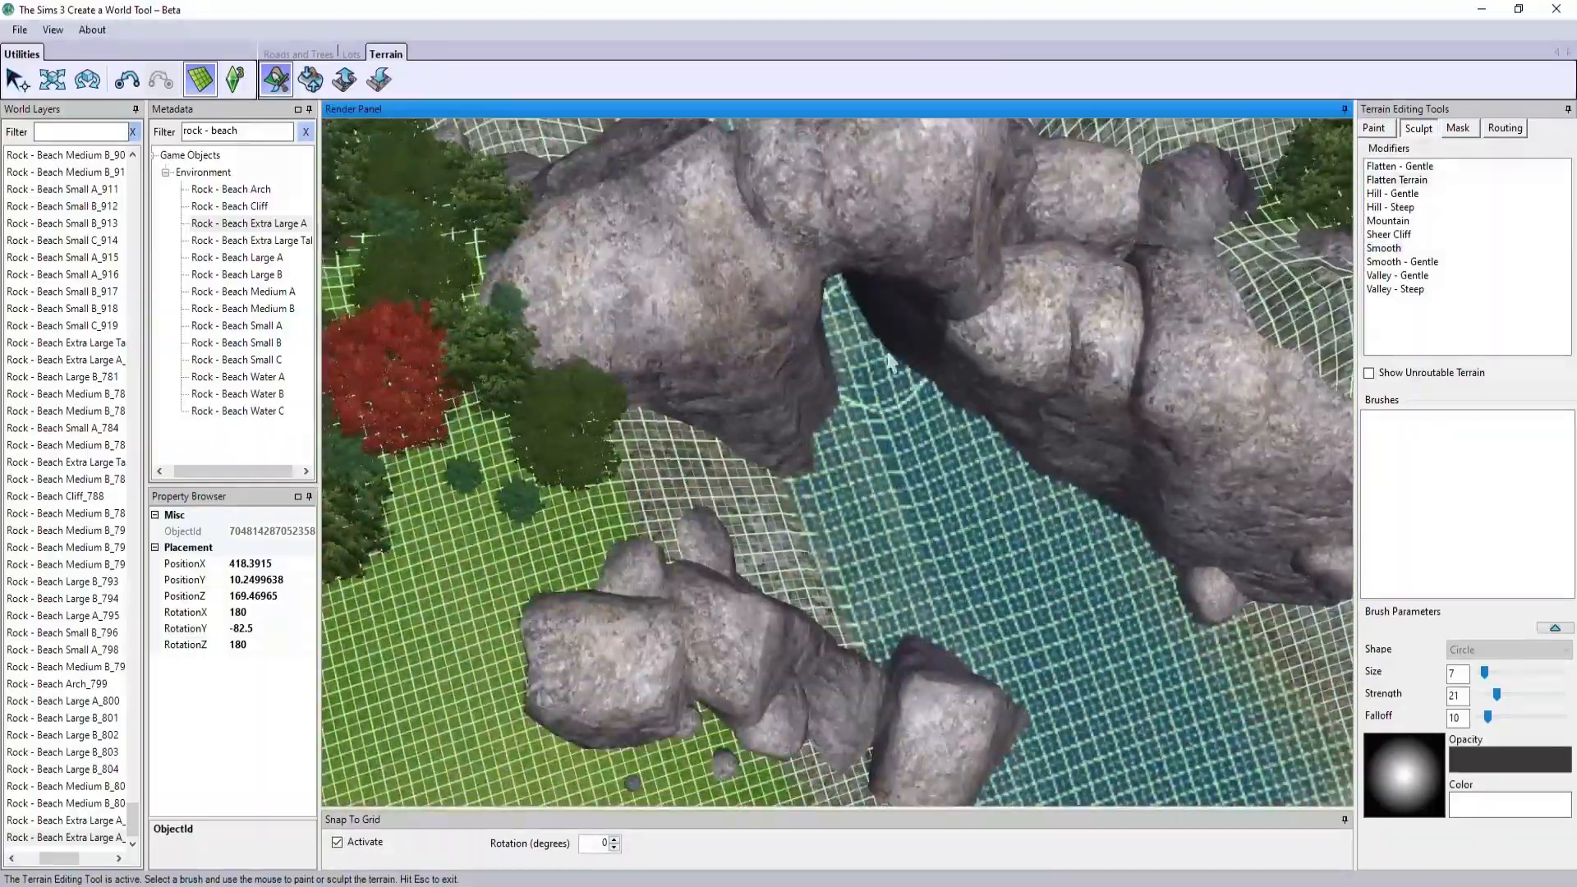
pyautogui.moveTo(977, 493); pyautogui.dragTo(944, 457, button='right')
pyautogui.moveTo(943, 457); pyautogui.dragTo(961, 542, button='middle')
pyautogui.moveTo(712, 500)
pyautogui.mouseDown(button='middle')
pyautogui.moveTo(729, 521)
pyautogui.moveTo(950, 504)
pyautogui.moveTo(890, 634)
pyautogui.moveTo(947, 505)
pyautogui.mouseUp(button='middle')
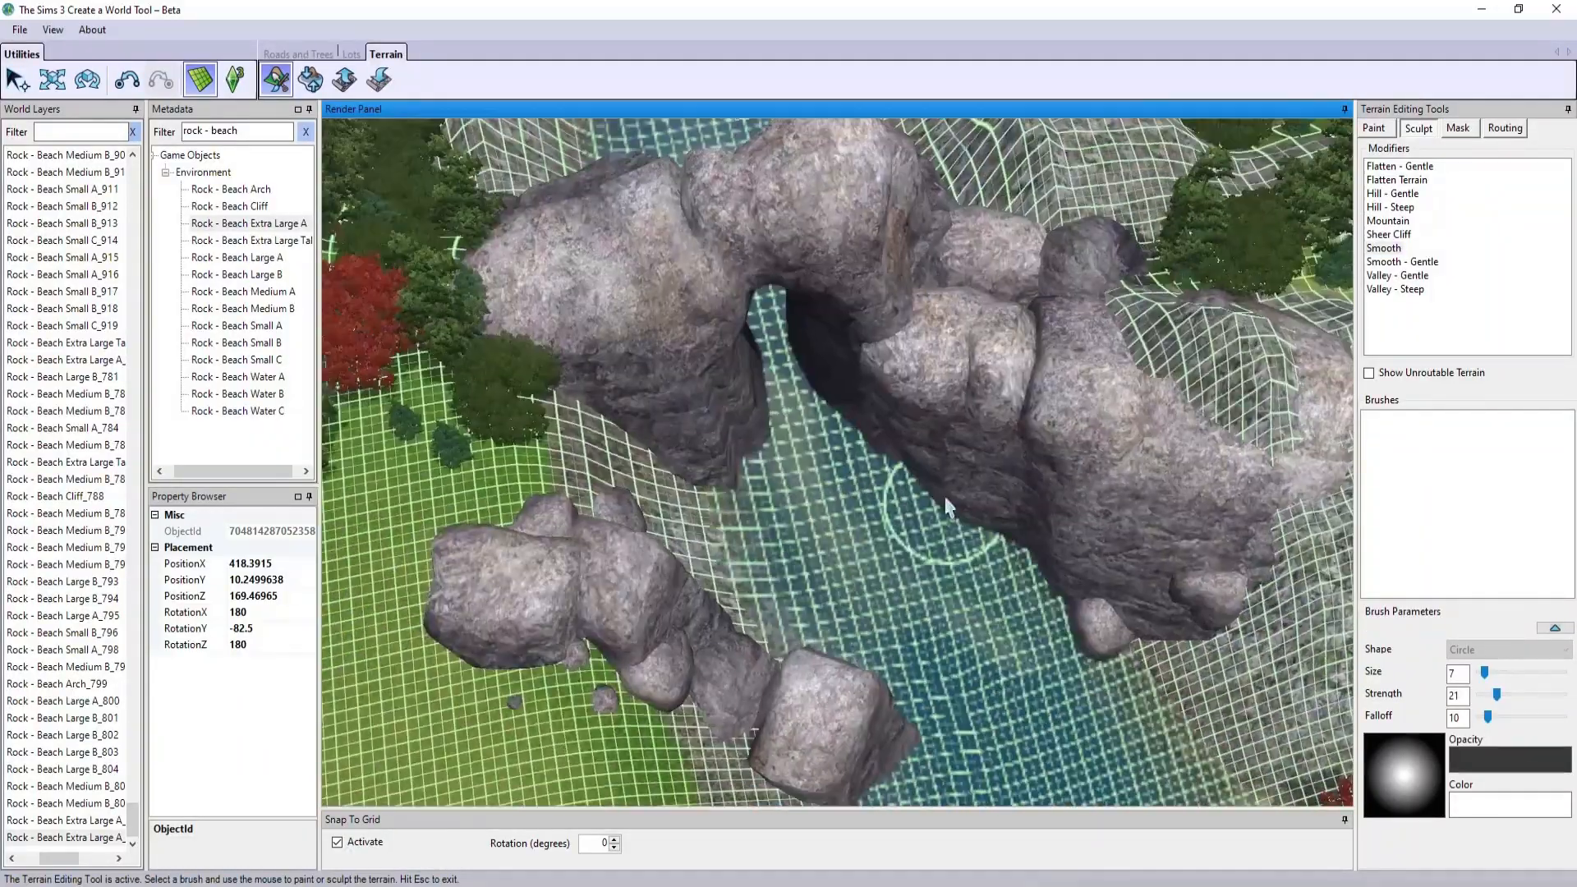
pyautogui.moveTo(867, 599)
pyautogui.mouseDown(button='middle')
pyautogui.moveTo(739, 328)
pyautogui.moveTo(723, 247)
pyautogui.mouseUp(button='middle')
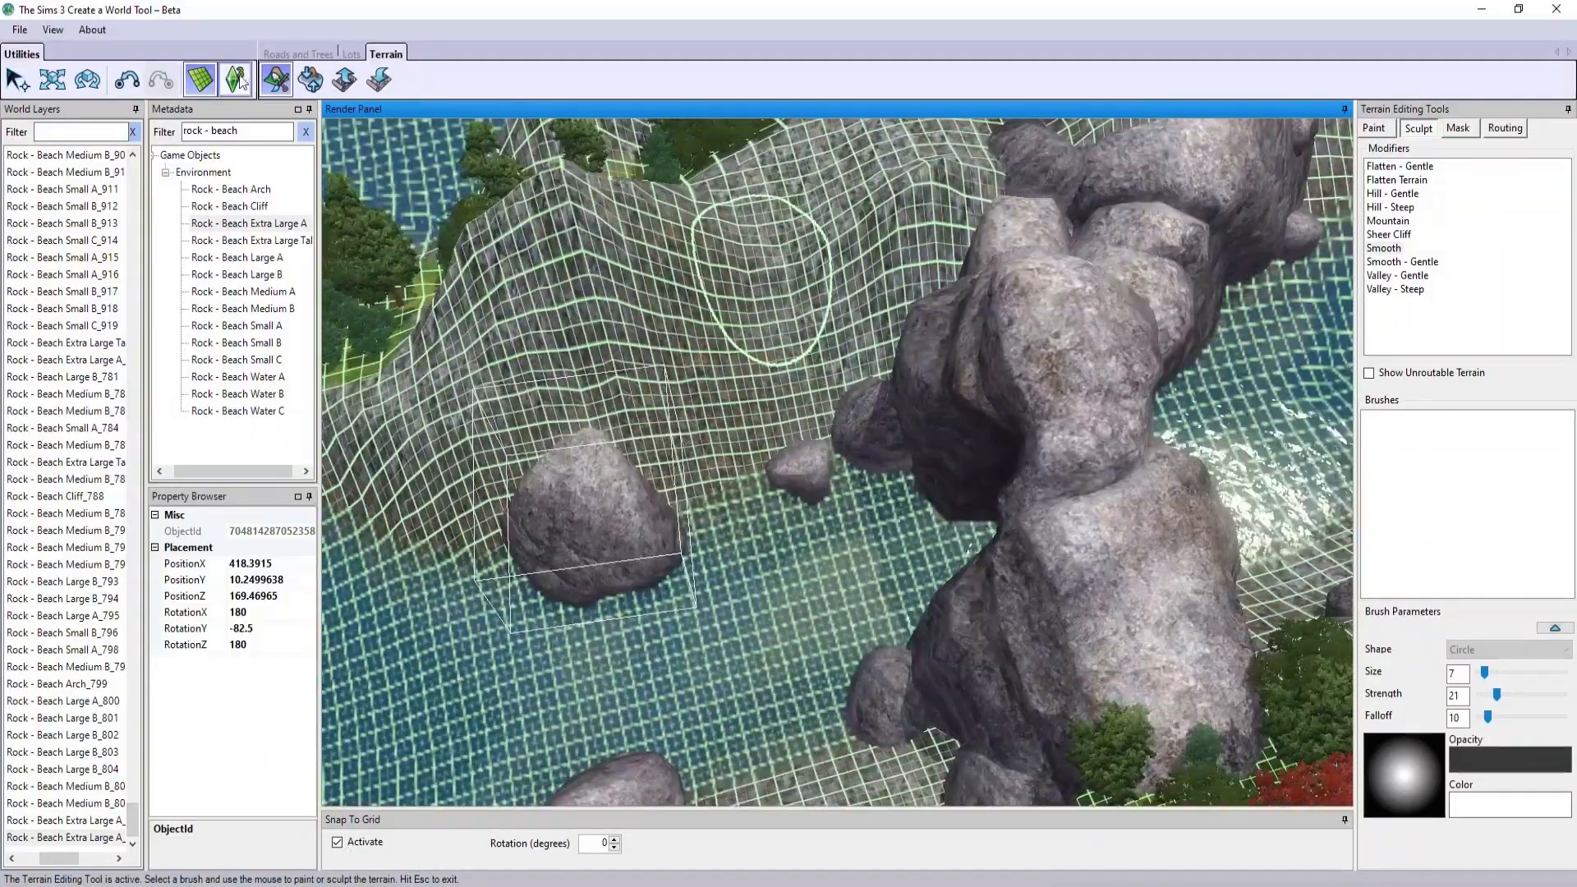
# - Paint Layer4 along the riverbed around the rocks beyond the arch, using a circle brush at size 14 and opacity 25
pyautogui.click(1374, 128)
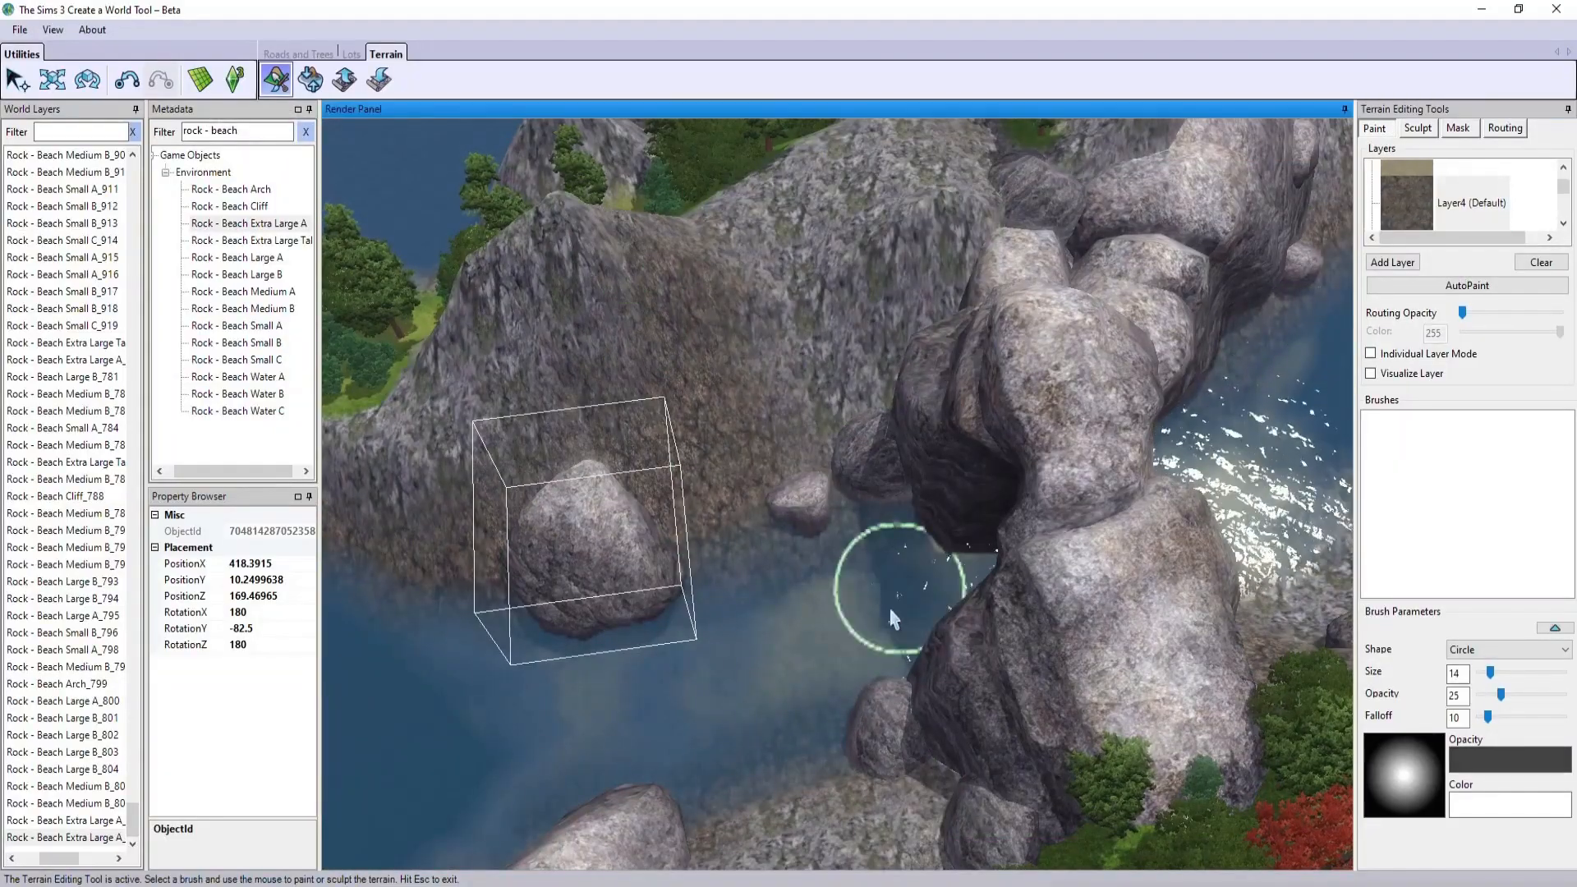
pyautogui.moveTo(604, 690); pyautogui.dragTo(676, 676, button='middle')
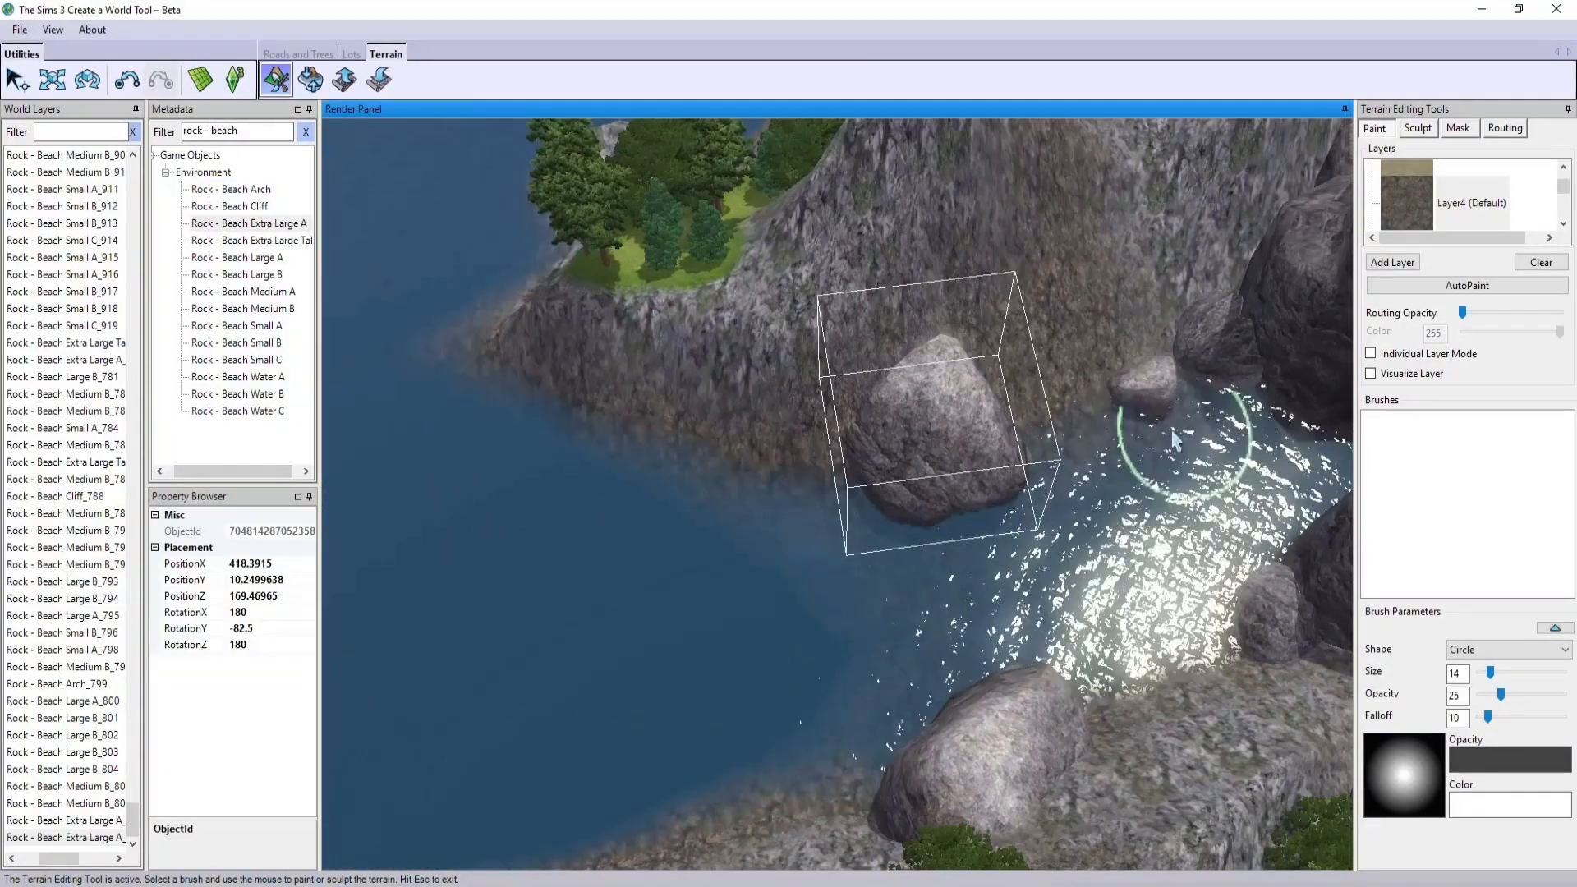
pyautogui.moveTo(1196, 447); pyautogui.dragTo(1042, 593, button='middle')
pyautogui.moveTo(1042, 593); pyautogui.dragTo(1001, 601, button='right')
# - Raise the brush opacity to 38 and paint Layer4 over the river shallows on both sides of the arch
pyautogui.moveTo(1512, 704); pyautogui.dragTo(1516, 704)
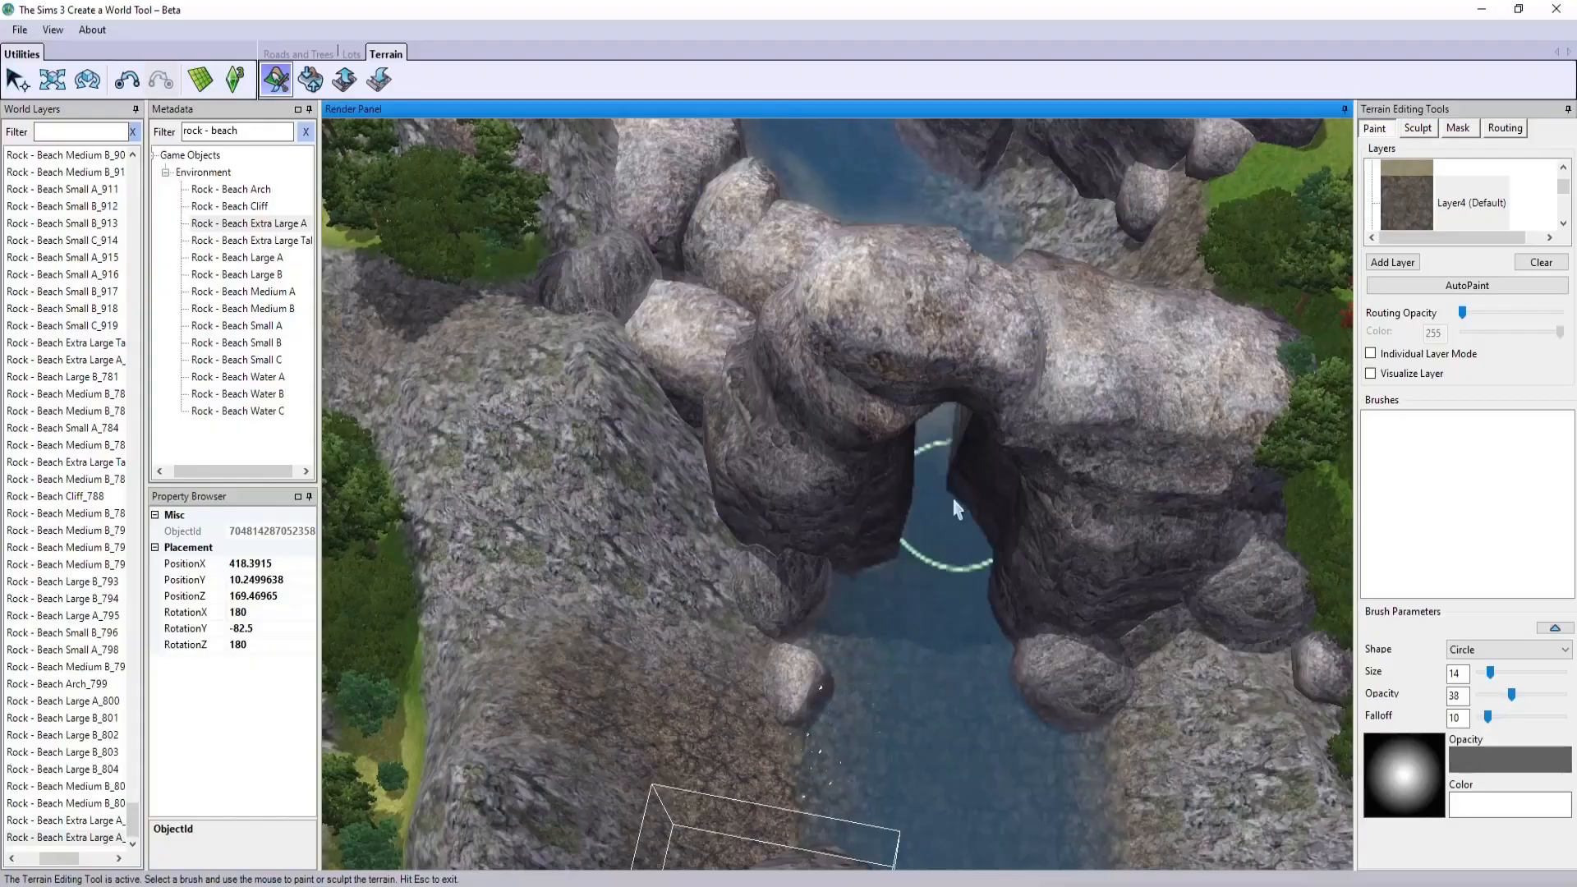
pyautogui.moveTo(925, 727); pyautogui.dragTo(923, 657, button='right')
pyautogui.moveTo(924, 657); pyautogui.dragTo(904, 604, button='middle')
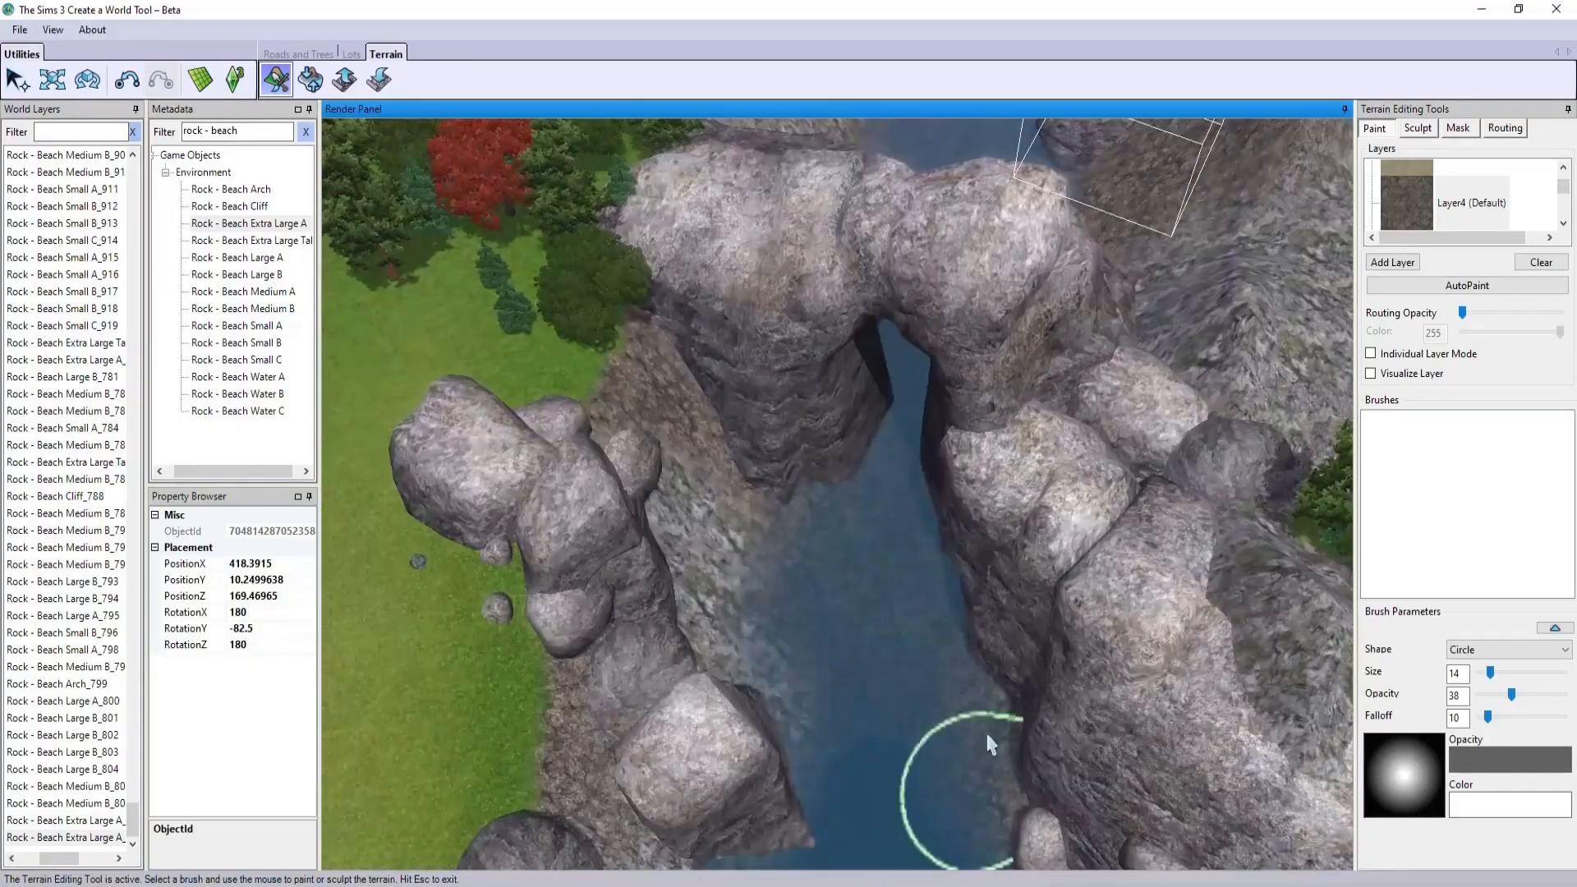
pyautogui.moveTo(988, 740); pyautogui.dragTo(979, 689, button='right')
pyautogui.moveTo(858, 423); pyautogui.dragTo(687, 579, button='right')
pyautogui.moveTo(687, 579); pyautogui.dragTo(955, 514, button='middle')
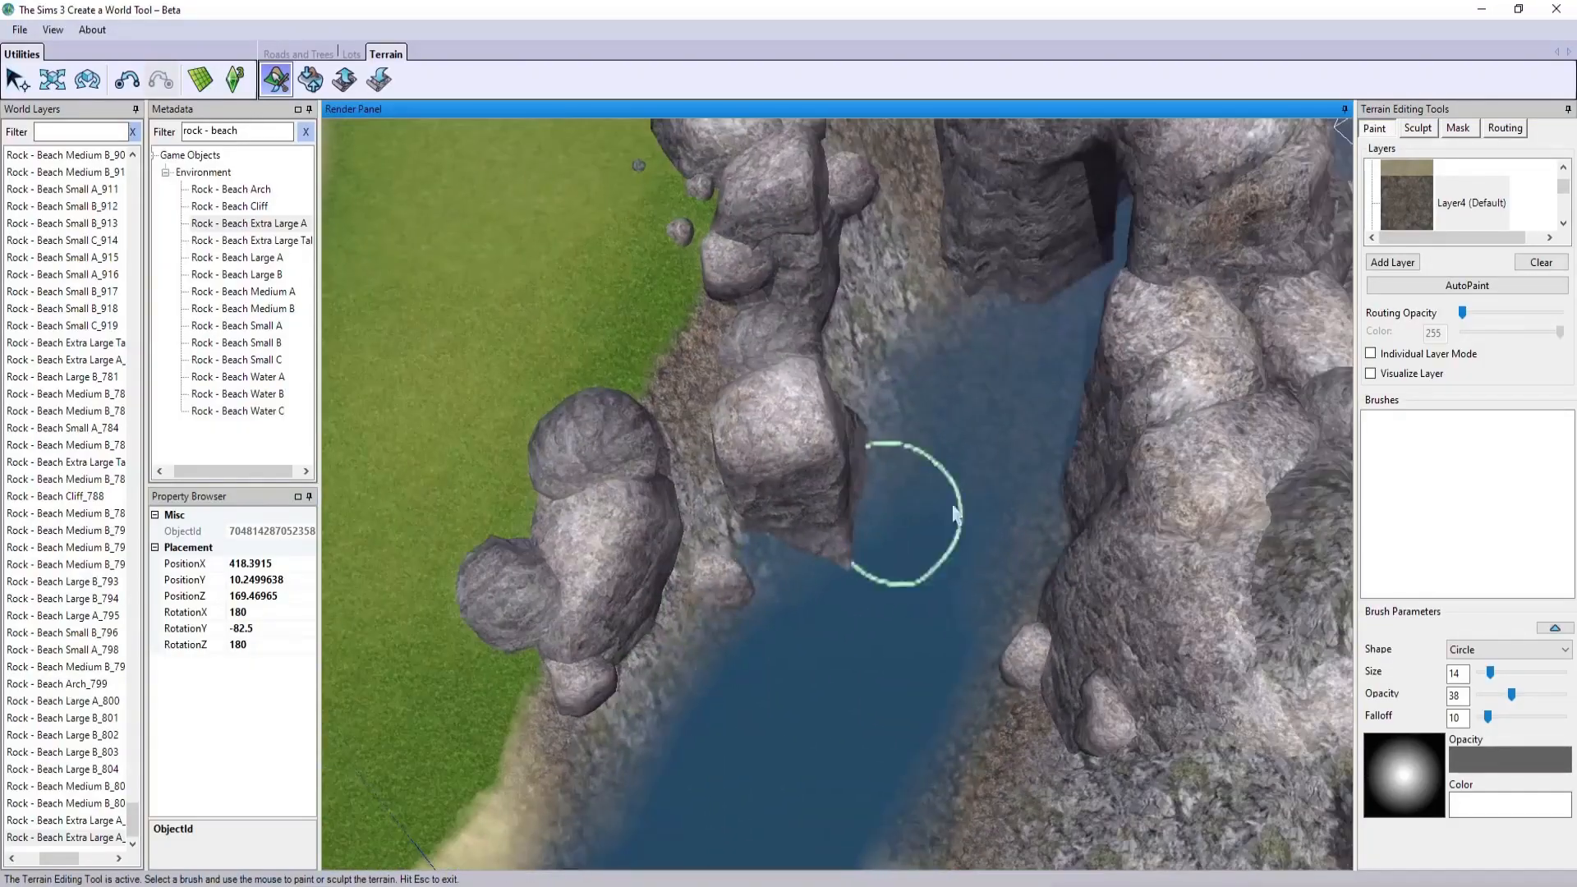
# - Flatten the terrain below the large bank rock's water edge at size 4 and strength 13, and touch it up with Layer4 paint
pyautogui.click(209, 86)
pyautogui.click(1487, 694)
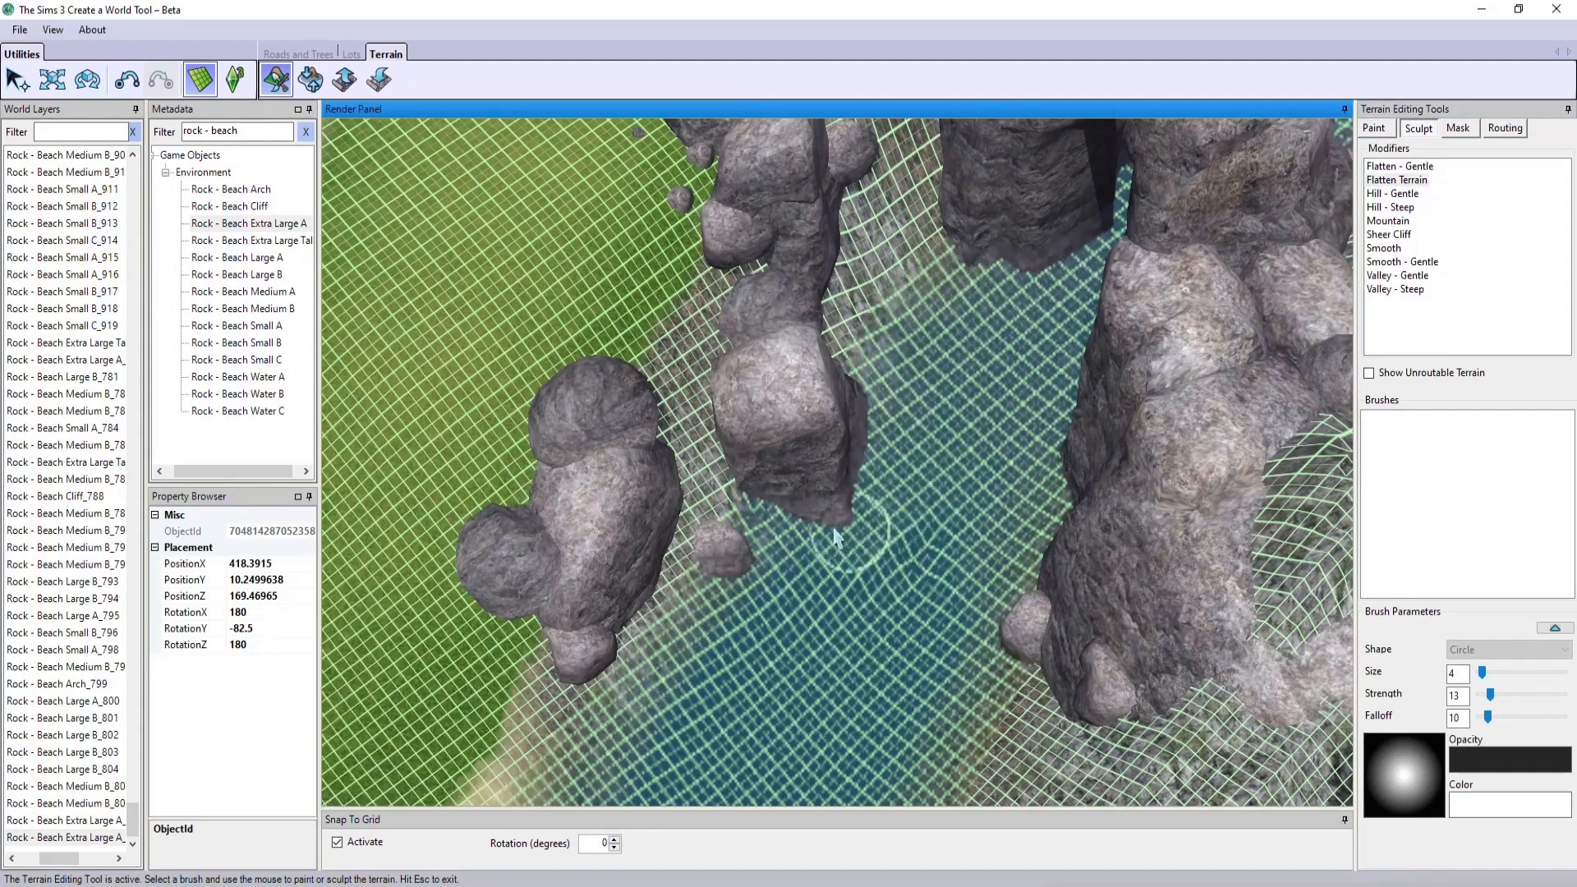
pyautogui.click(1374, 129)
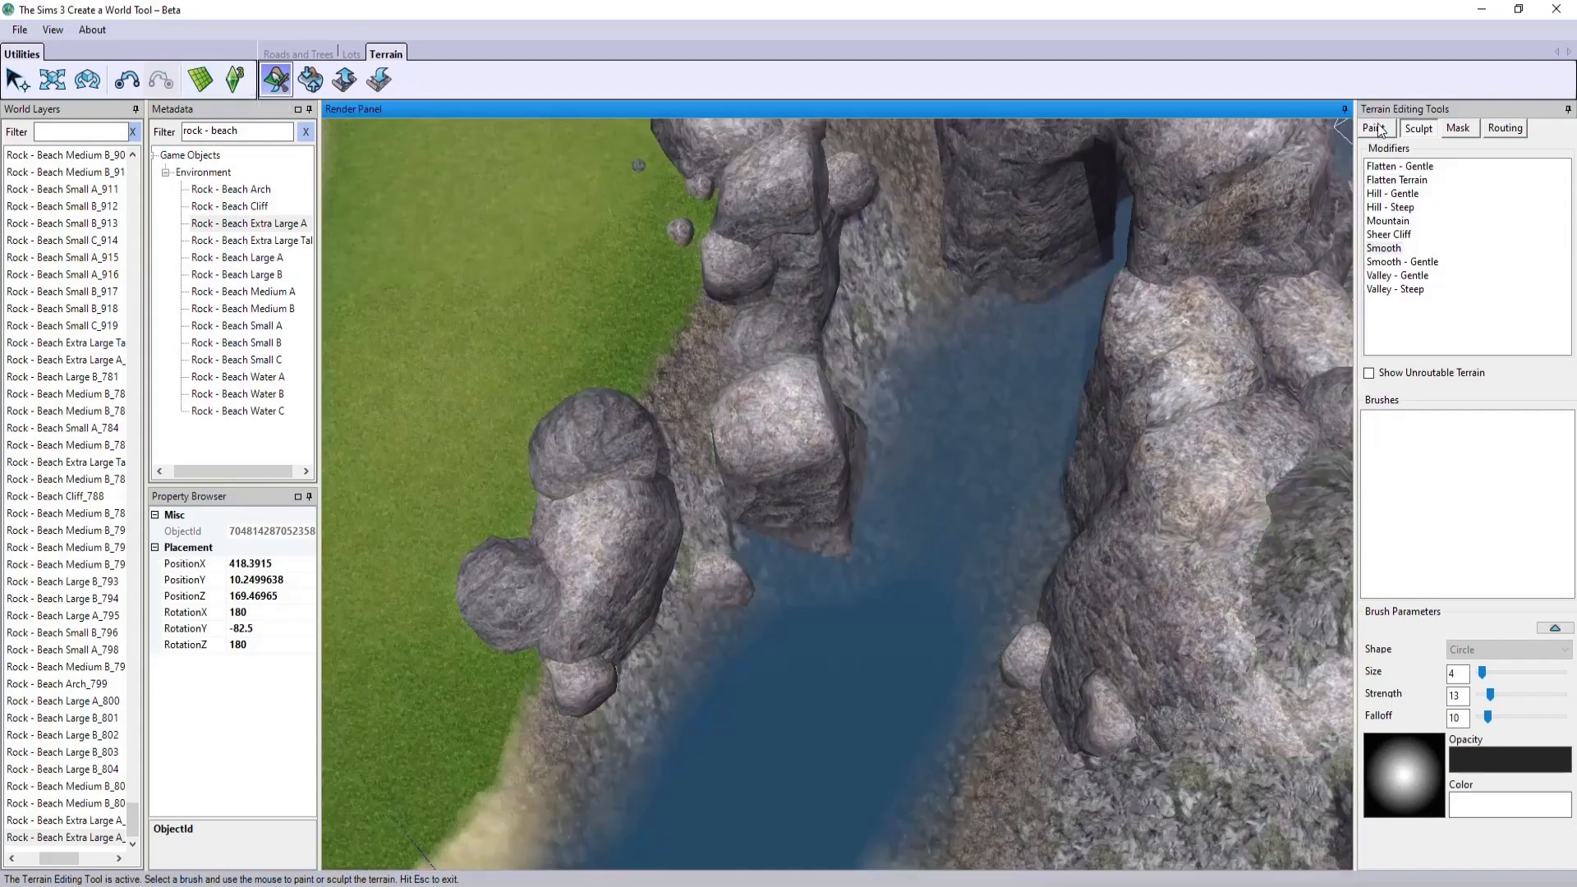
pyautogui.click(1470, 203)
pyautogui.moveTo(1482, 673); pyautogui.dragTo(1489, 673)
pyautogui.moveTo(1491, 695); pyautogui.dragTo(1499, 695)
pyautogui.moveTo(998, 484); pyautogui.dragTo(649, 492, button='middle')
pyautogui.press('Escape')
# - Place a Rock - Beach Medium B and a Rock - Beach Large A on opposite riverbanks between the arch and the extra large rocks
pyautogui.click(263, 290)
pyautogui.press('Escape')
pyautogui.click(257, 309)
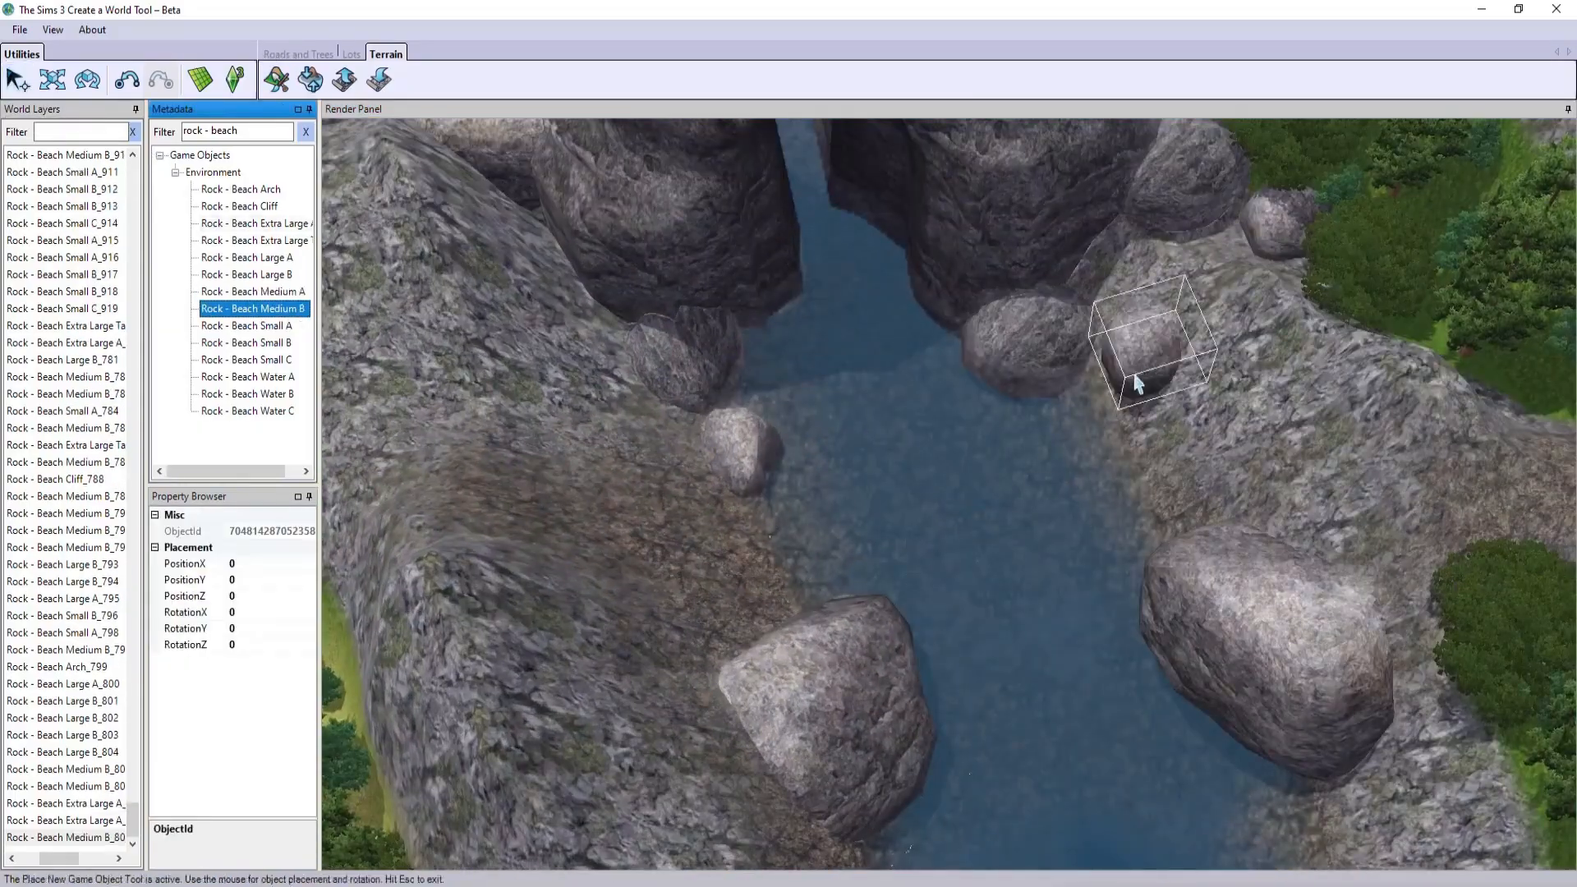
pyautogui.moveTo(1048, 409); pyautogui.dragTo(1003, 431)
pyautogui.press('Escape')
pyautogui.click(254, 258)
pyautogui.click(824, 527)
# - Lower the new medium and large rocks into the riverbanks and shift the large one in beside the extra large rock
pyautogui.press('m')
pyautogui.click(1032, 419)
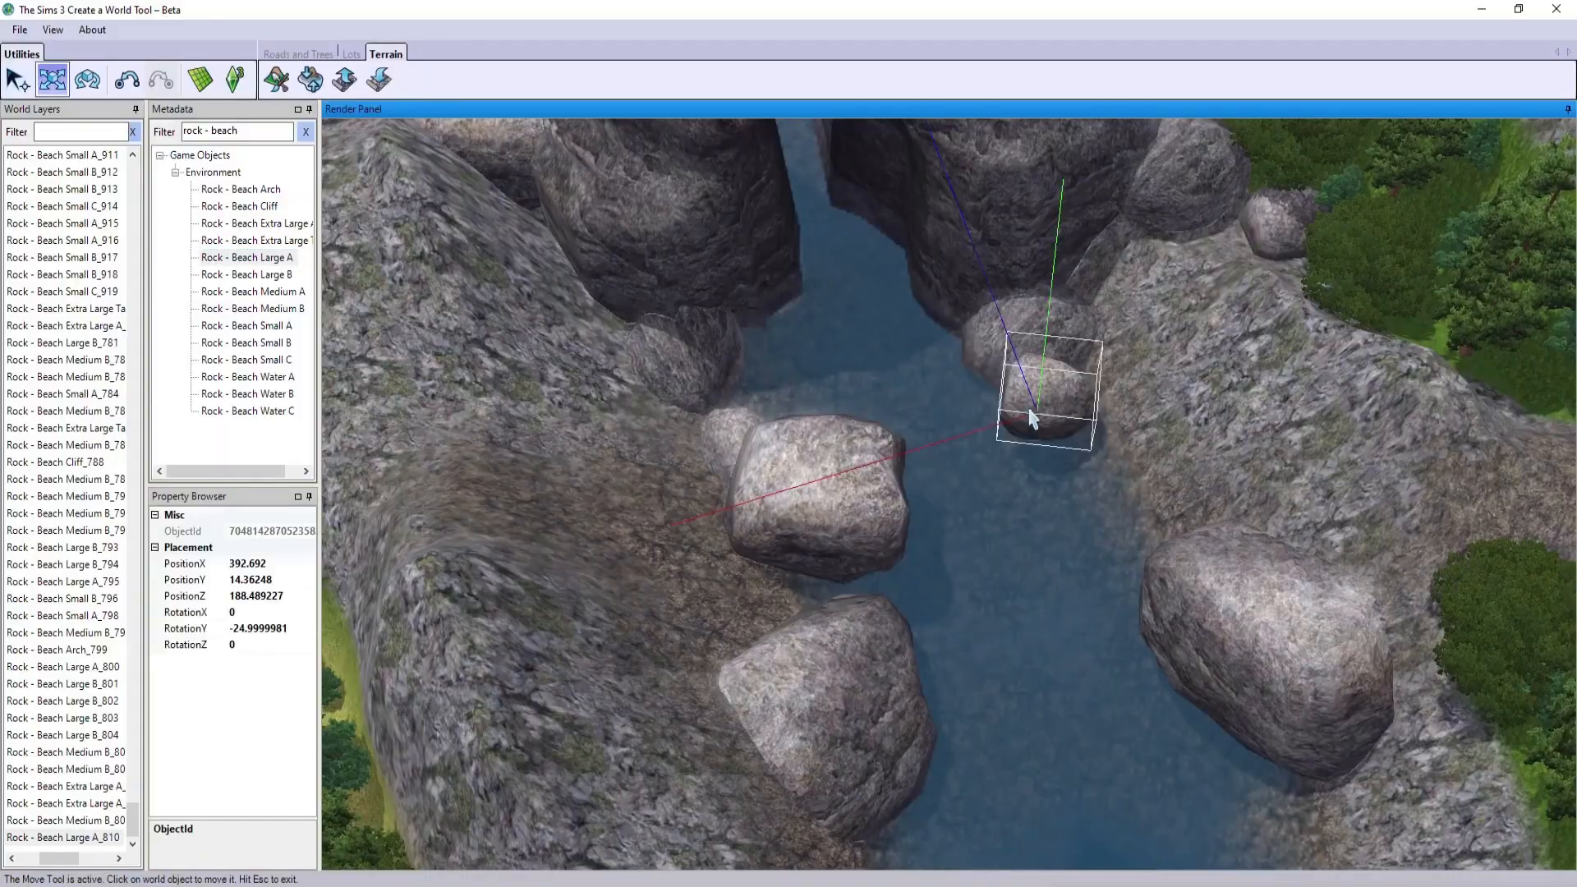
pyautogui.click(863, 474)
pyautogui.moveTo(803, 427); pyautogui.dragTo(807, 460)
pyautogui.moveTo(813, 556); pyautogui.dragTo(753, 567)
pyautogui.moveTo(733, 411); pyautogui.dragTo(729, 400)
pyautogui.moveTo(919, 455)
pyautogui.mouseDown(button='middle')
pyautogui.moveTo(756, 525)
pyautogui.moveTo(922, 466)
pyautogui.mouseUp(button='middle')
pyautogui.moveTo(855, 345); pyautogui.dragTo(856, 374)
# - Place a Rock - Beach Large B in the river near the arch and sink it partly below the water
pyautogui.moveTo(856, 373); pyautogui.dragTo(375, 368, button='middle')
pyautogui.click(248, 275)
pyautogui.click(1024, 613)
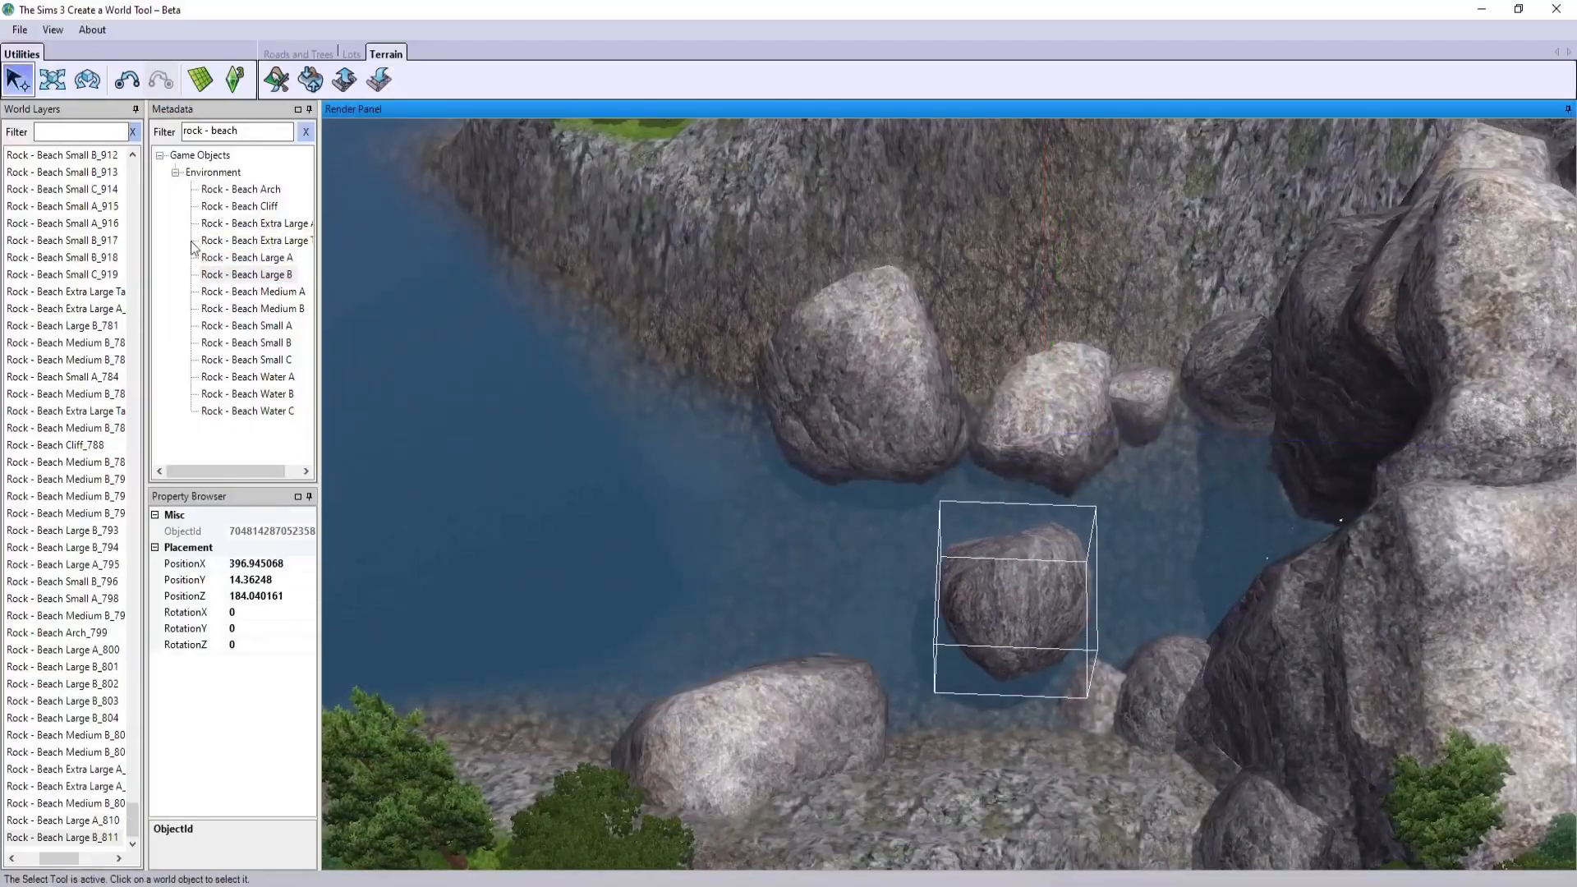
pyautogui.moveTo(1027, 483); pyautogui.dragTo(1044, 501)
pyautogui.moveTo(876, 495); pyautogui.dragTo(992, 524, button='middle')
pyautogui.moveTo(873, 546); pyautogui.dragTo(871, 519)
pyautogui.moveTo(870, 519); pyautogui.dragTo(928, 526, button='middle')
# - Filter the object list by "water", widen the list to read full names, and filter it by "river" instead
pyautogui.scroll(-3, 845, 531)
pyautogui.moveTo(246, 132); pyautogui.dragTo(152, 151)
pyautogui.write('water')
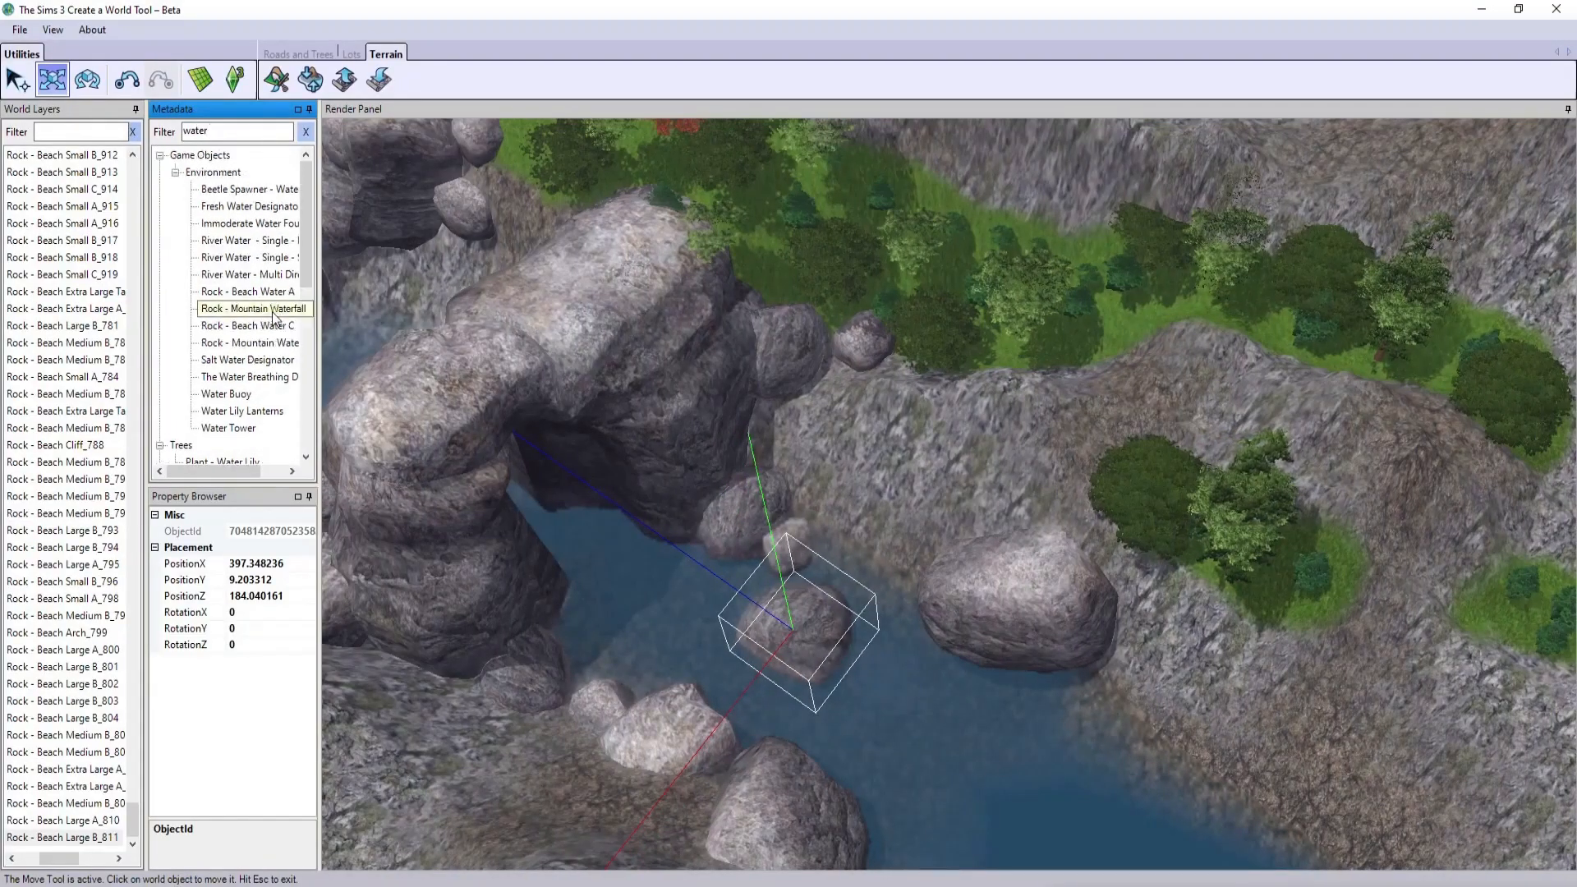
pyautogui.moveTo(148, 227); pyautogui.dragTo(89, 235)
pyautogui.moveTo(261, 235); pyautogui.dragTo(307, 234)
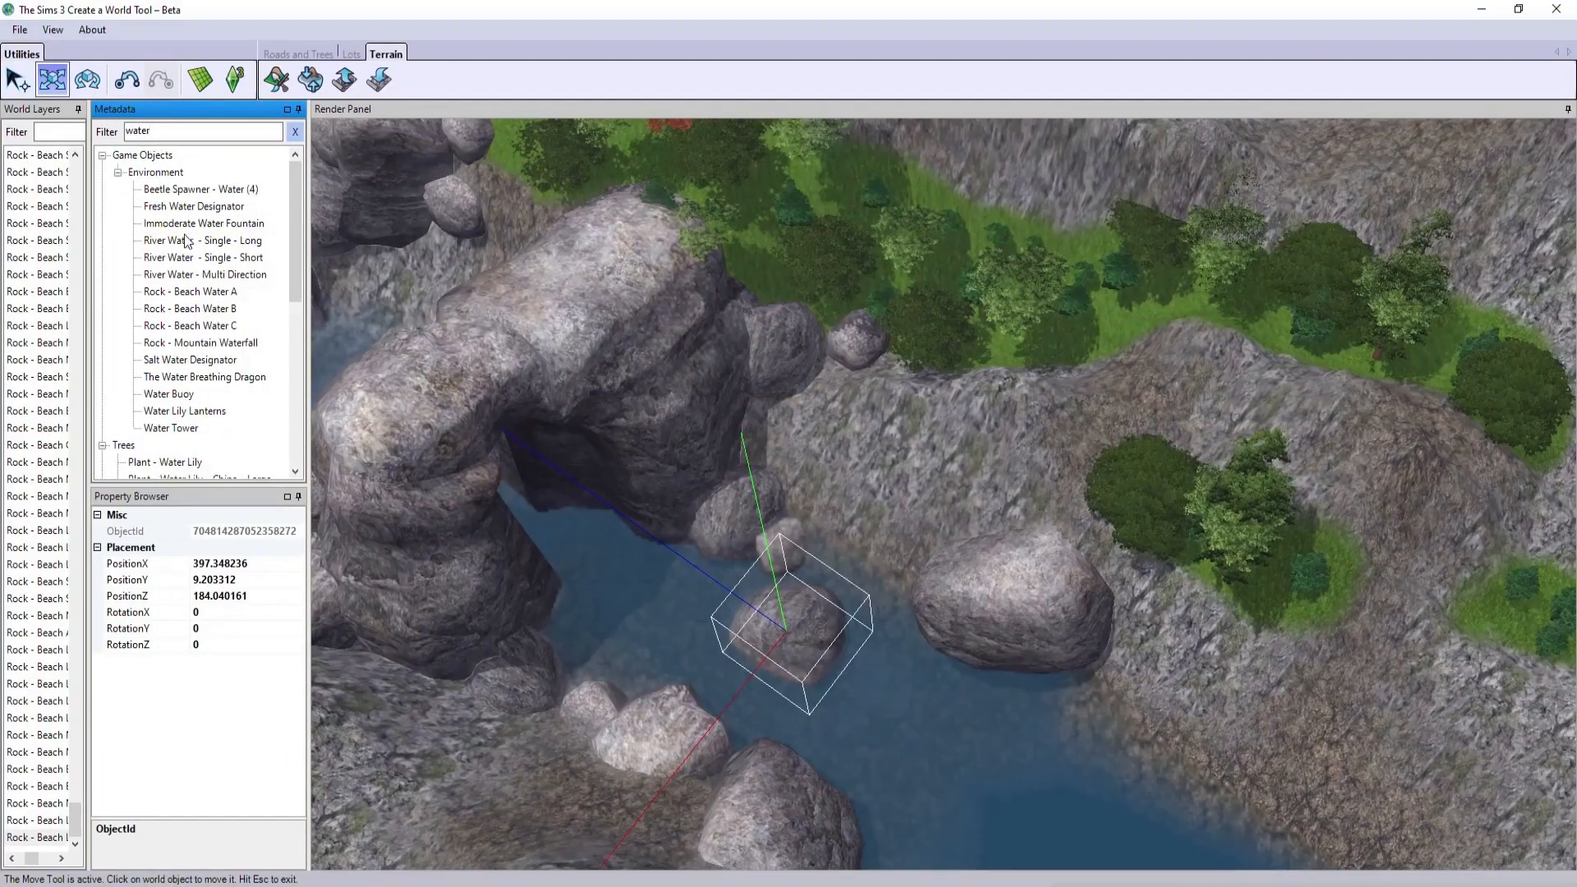
pyautogui.write('river')
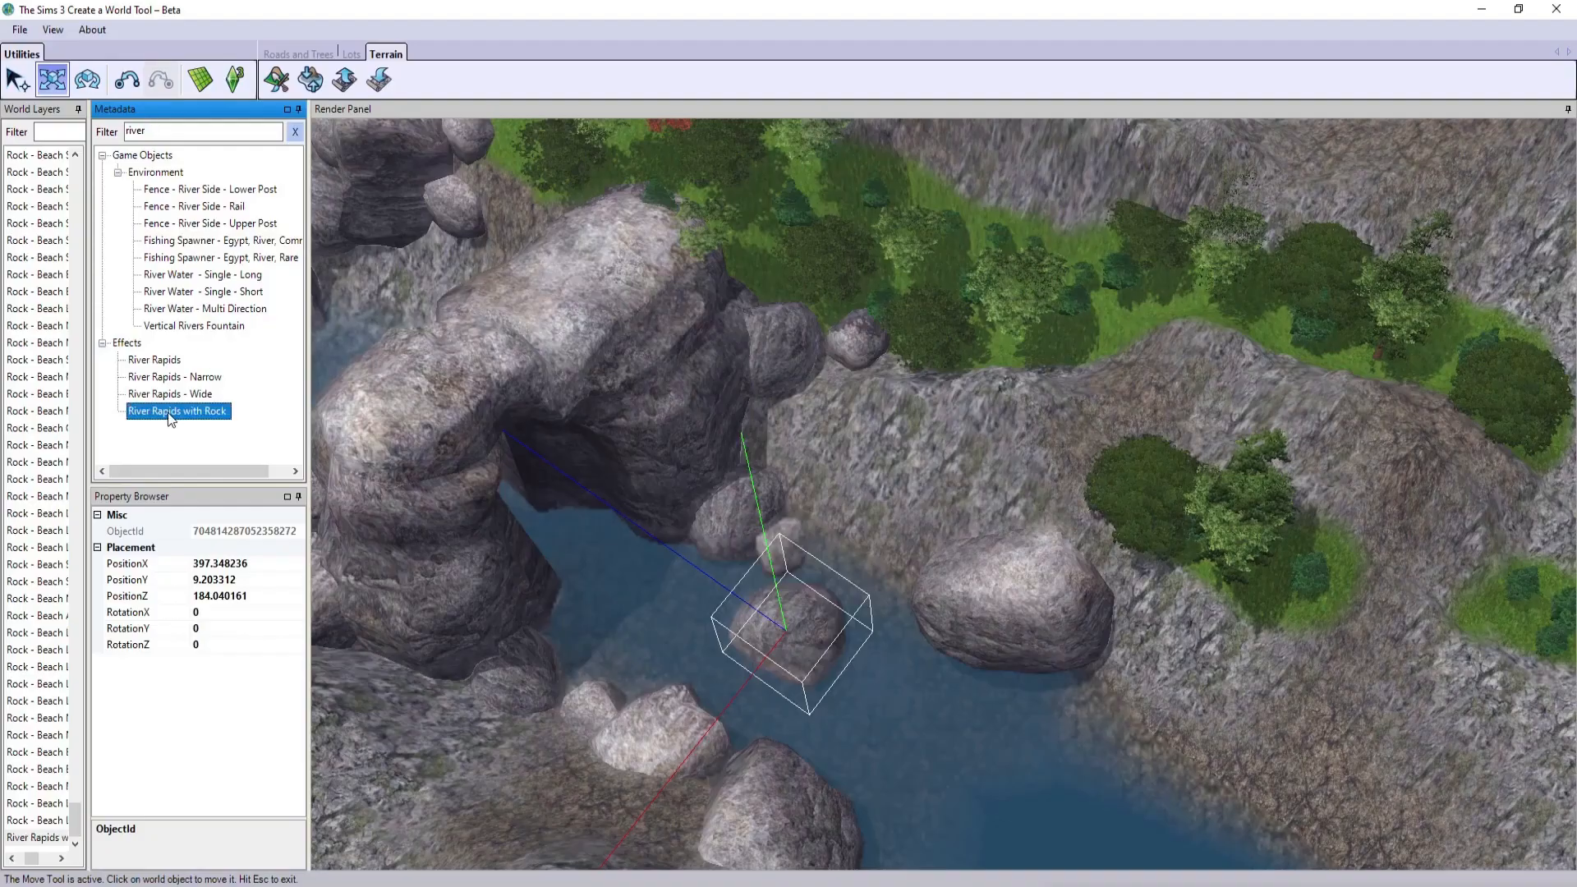
# - Place three River Rapids with Rock effects around the base of the rock standing in the river
pyautogui.moveTo(169, 413); pyautogui.dragTo(592, 628)
pyautogui.scroll(3, 625, 653)
pyautogui.moveTo(638, 664); pyautogui.dragTo(1007, 560, button='right')
pyautogui.moveTo(1023, 534); pyautogui.dragTo(1027, 520, button='middle')
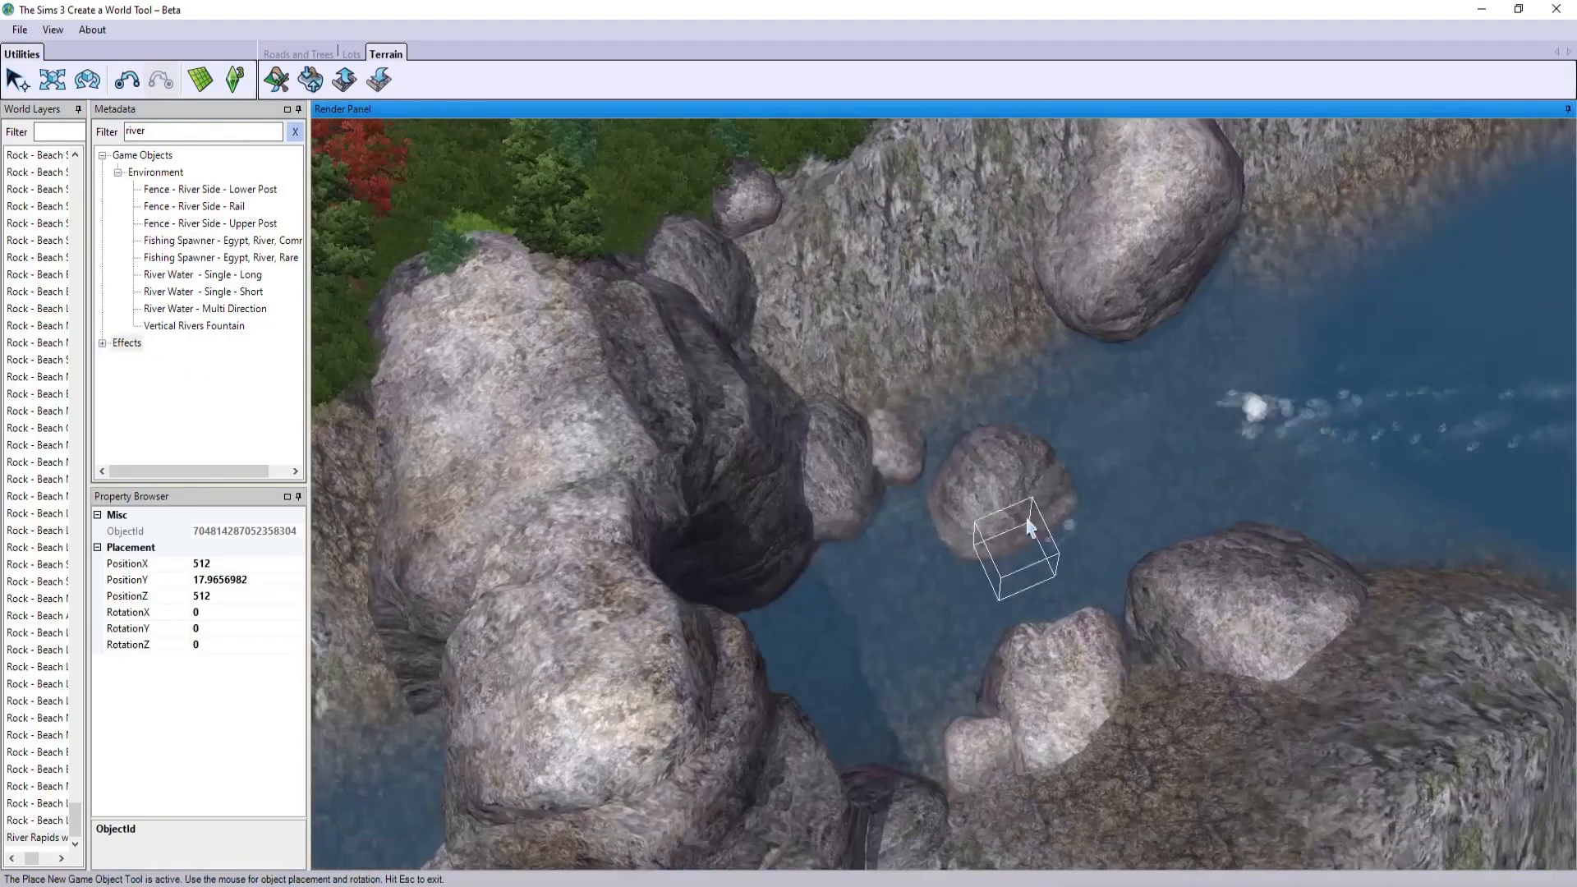
pyautogui.press('Escape')
pyautogui.moveTo(939, 549); pyautogui.dragTo(592, 600, button='middle')
# - Rotate the three rapids effects at the river rock so their foam trails toward the arch
pyautogui.click(87, 81)
pyautogui.click(38, 805)
pyautogui.moveTo(474, 680); pyautogui.dragTo(651, 381)
pyautogui.click(38, 821)
pyautogui.moveTo(491, 838); pyautogui.dragTo(640, 781)
pyautogui.click(60, 837)
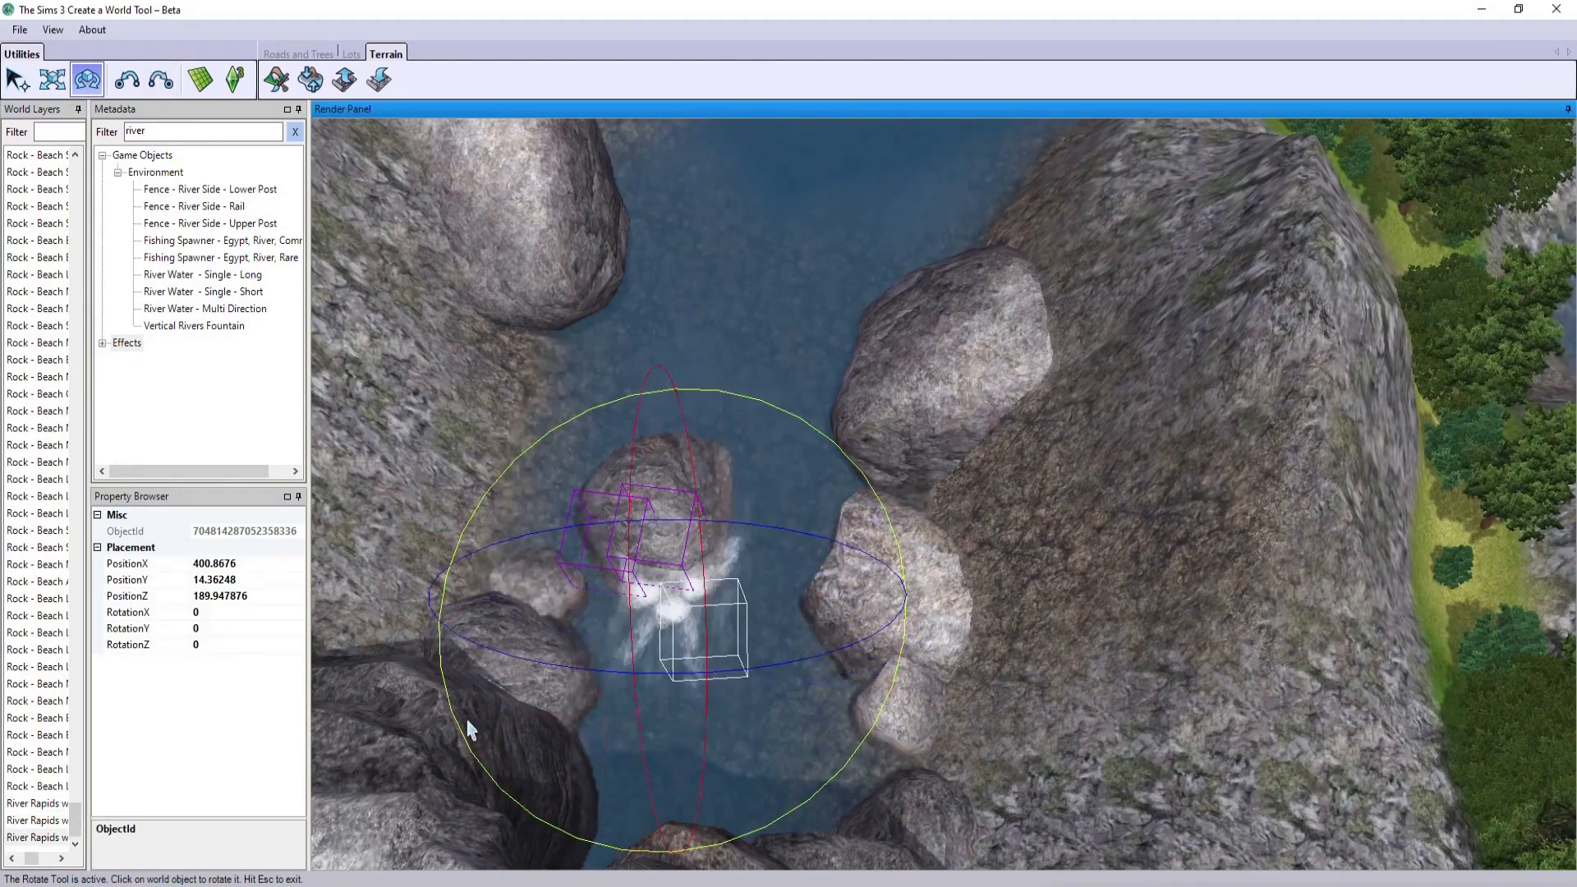
pyautogui.moveTo(467, 720); pyautogui.dragTo(745, 398)
pyautogui.click(446, 699)
pyautogui.click(50, 838)
pyautogui.moveTo(888, 517); pyautogui.dragTo(476, 699)
# - Move the first rapids effect closer to the arch-facing side of the river rock
pyautogui.click(52, 85)
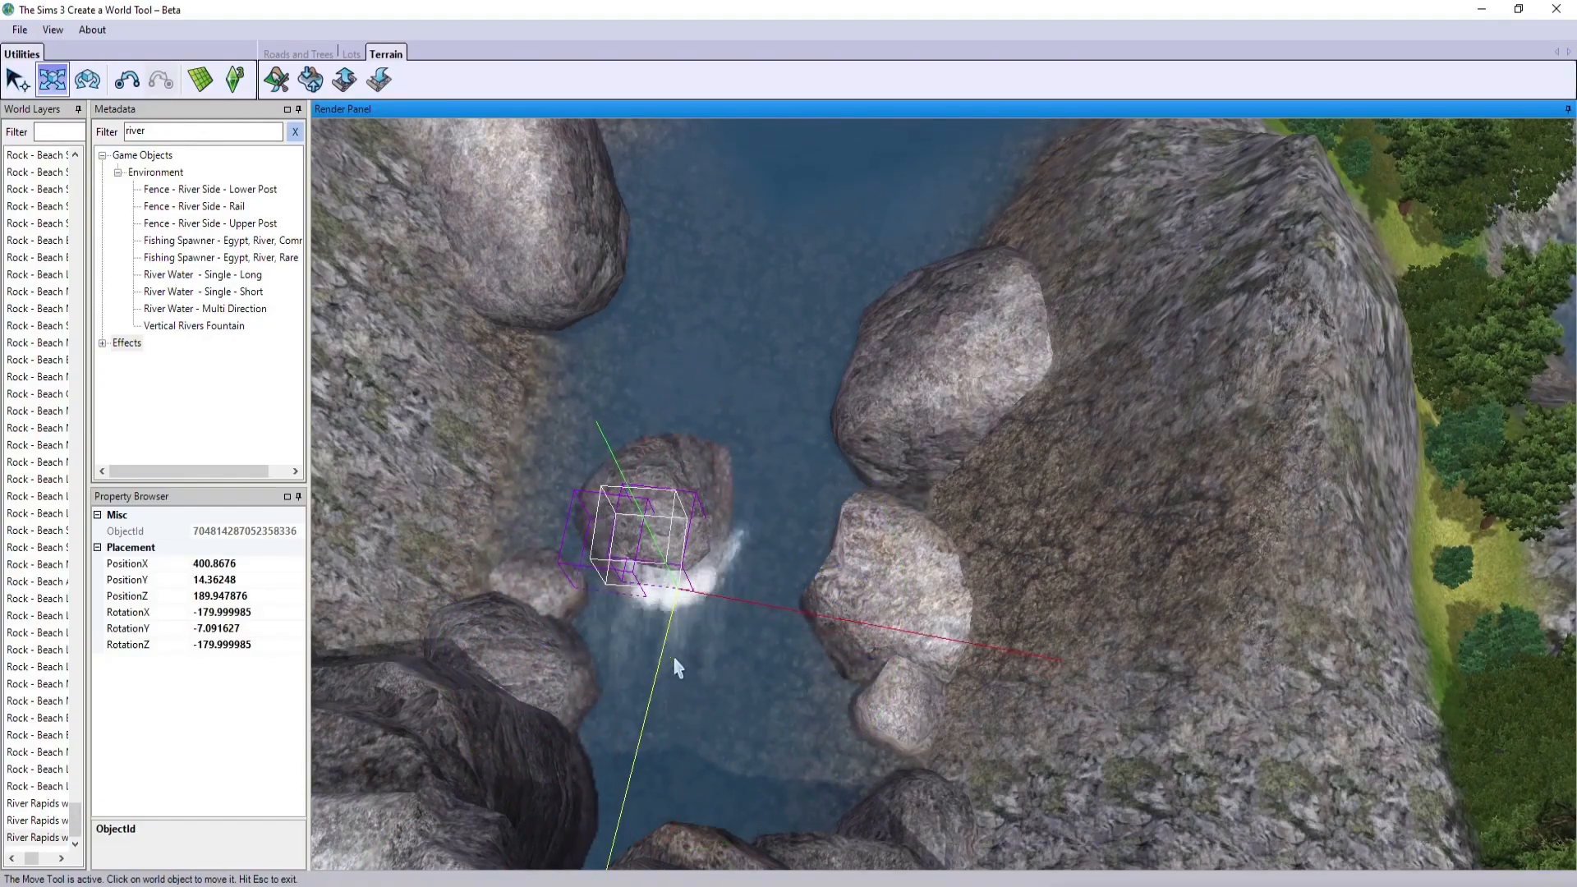
pyautogui.click(36, 803)
pyautogui.moveTo(672, 685); pyautogui.dragTo(679, 655)
# - Place two River Rapids with Rock effects beside the large and small rocks on the opposite bank near the arch
pyautogui.moveTo(629, 542); pyautogui.dragTo(595, 501, button='middle')
pyautogui.click(103, 344)
pyautogui.click(176, 412)
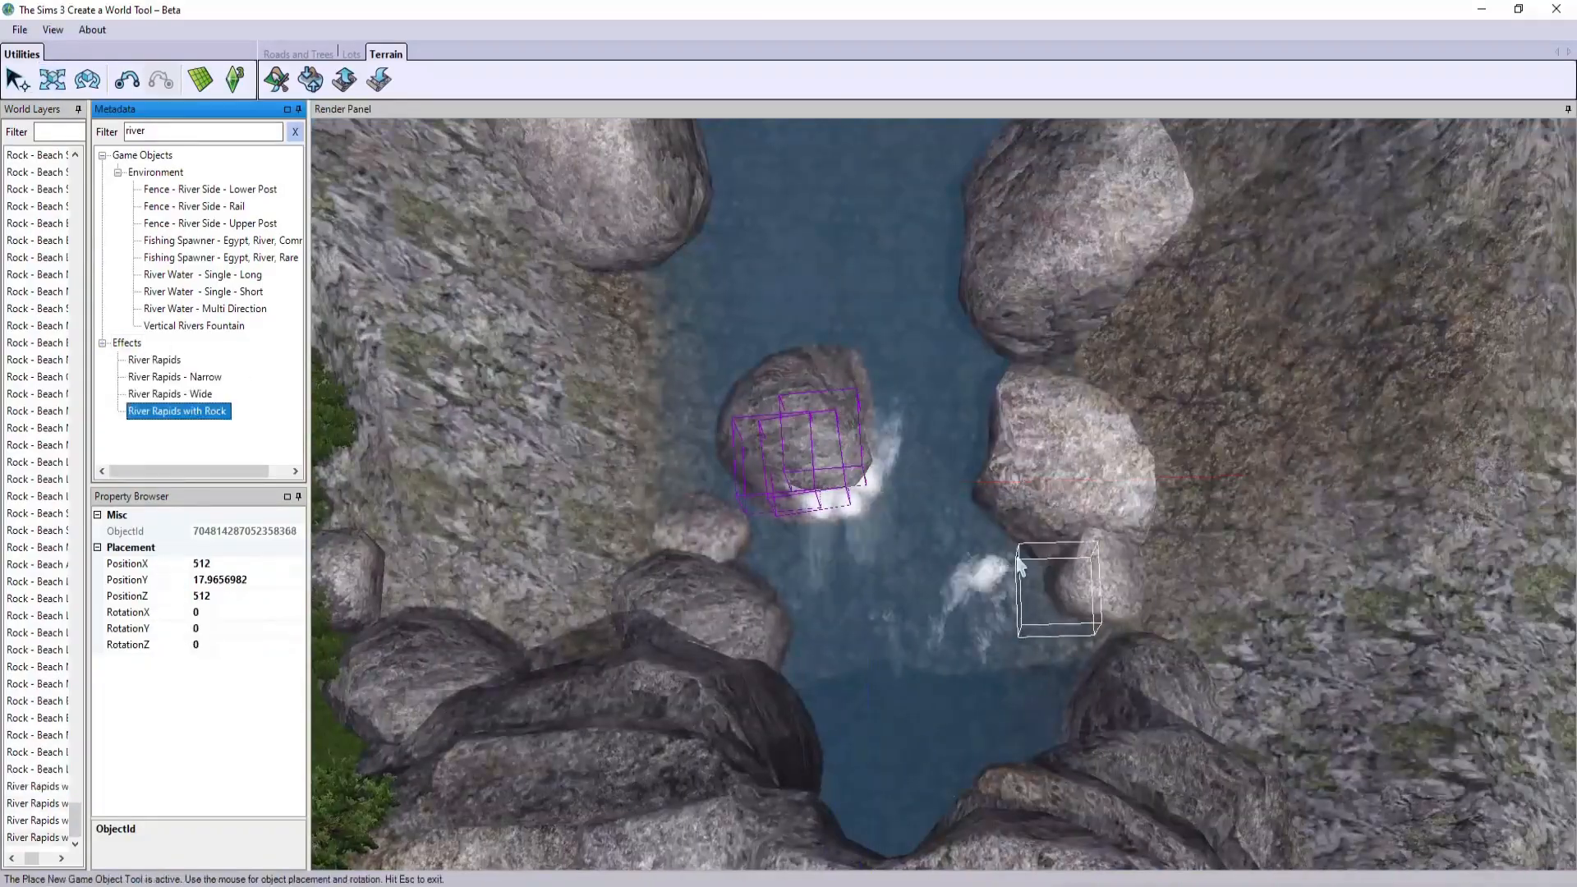
pyautogui.click(1054, 565)
pyautogui.click(975, 503)
pyautogui.press('Escape')
# - Rotate the two bank-side rapids effects so their foam follows the river's flow toward the arch
pyautogui.click(87, 79)
pyautogui.click(1006, 534)
pyautogui.click(40, 821)
pyautogui.moveTo(821, 589); pyautogui.dragTo(879, 692)
pyautogui.click(39, 837)
pyautogui.moveTo(747, 538); pyautogui.dragTo(825, 633)
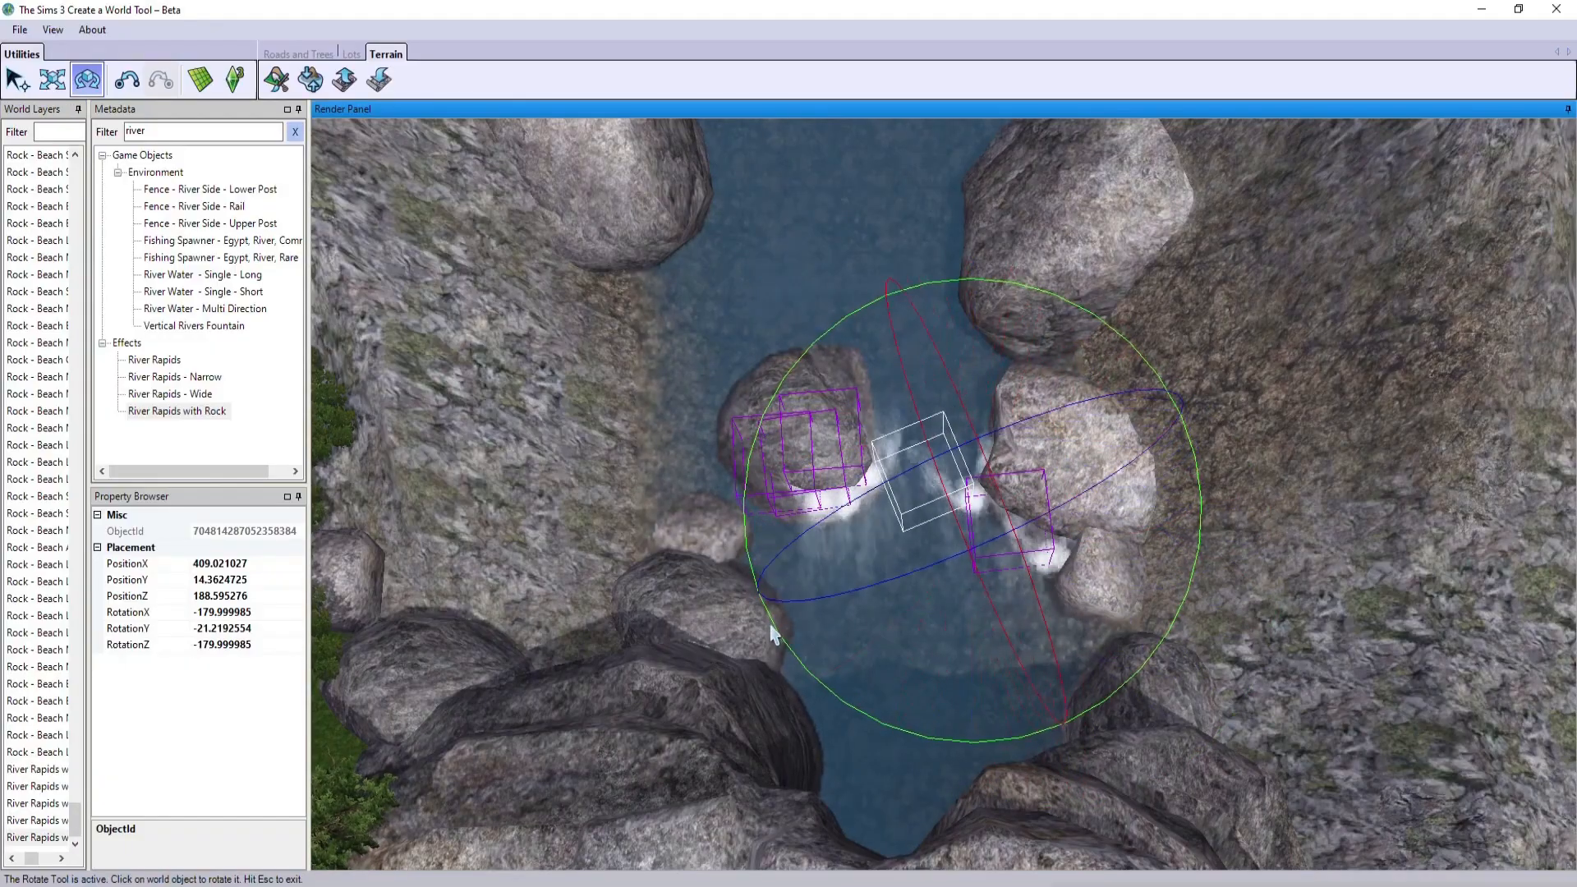
pyautogui.moveTo(989, 281); pyautogui.dragTo(1011, 284)
# - Move both bank-side rapids effects tight against the large and small rocks at the waterline
pyautogui.click(58, 82)
pyautogui.moveTo(1019, 506); pyautogui.dragTo(1034, 507)
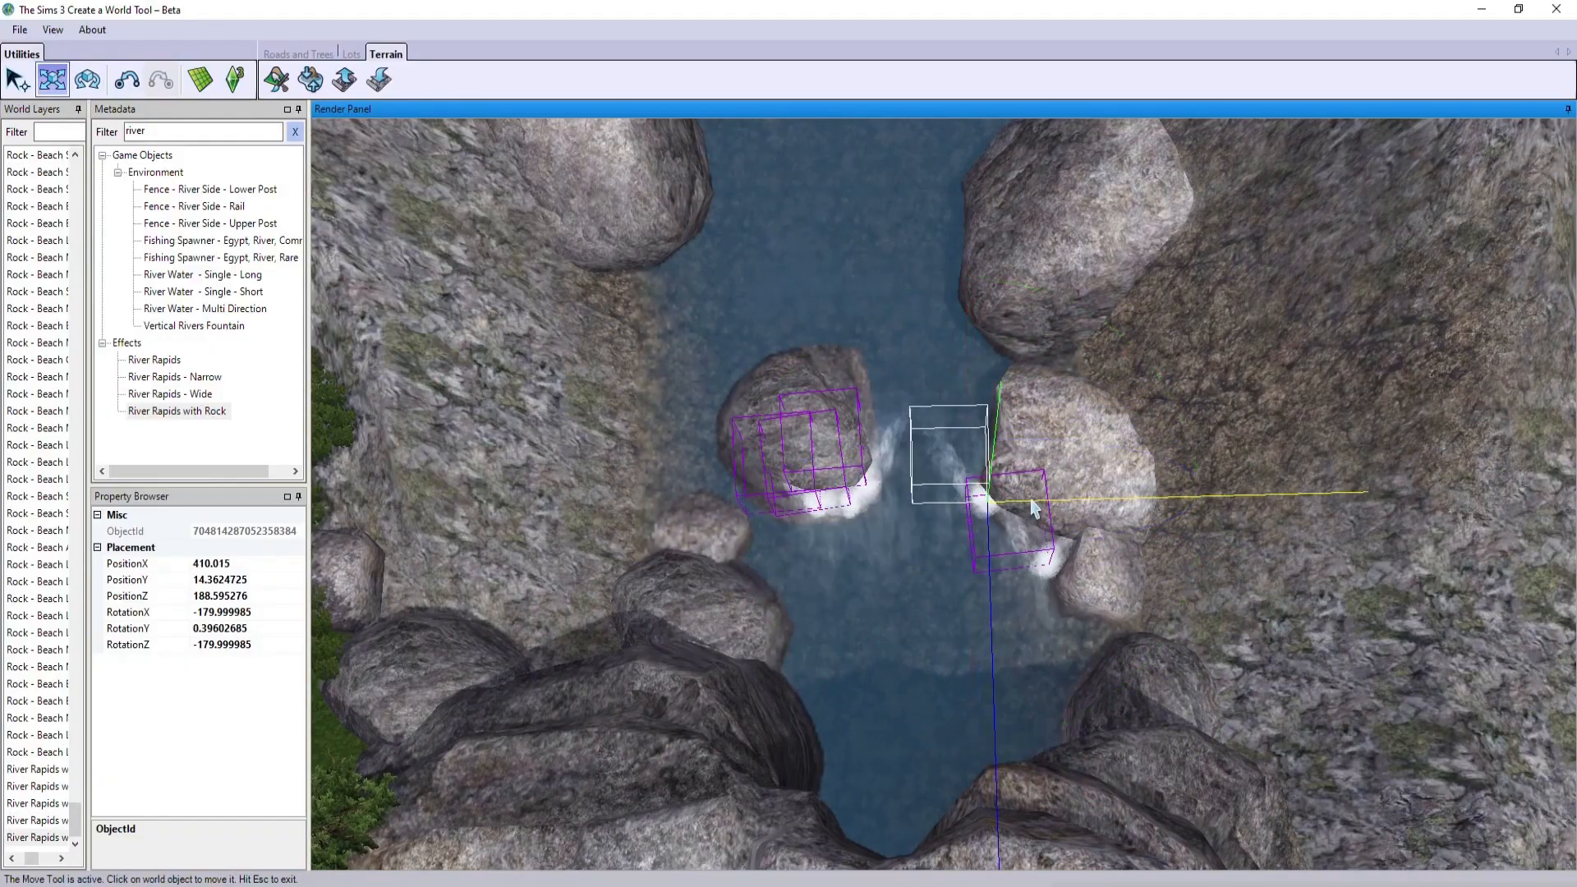
pyautogui.click(1015, 538)
pyautogui.moveTo(1058, 629); pyautogui.dragTo(1054, 608)
# - Place River Rapids with Rock effects past the arch, three at the large bank rock and one at the small rock opposite
pyautogui.moveTo(875, 562); pyautogui.dragTo(825, 567, button='middle')
pyautogui.click(177, 411)
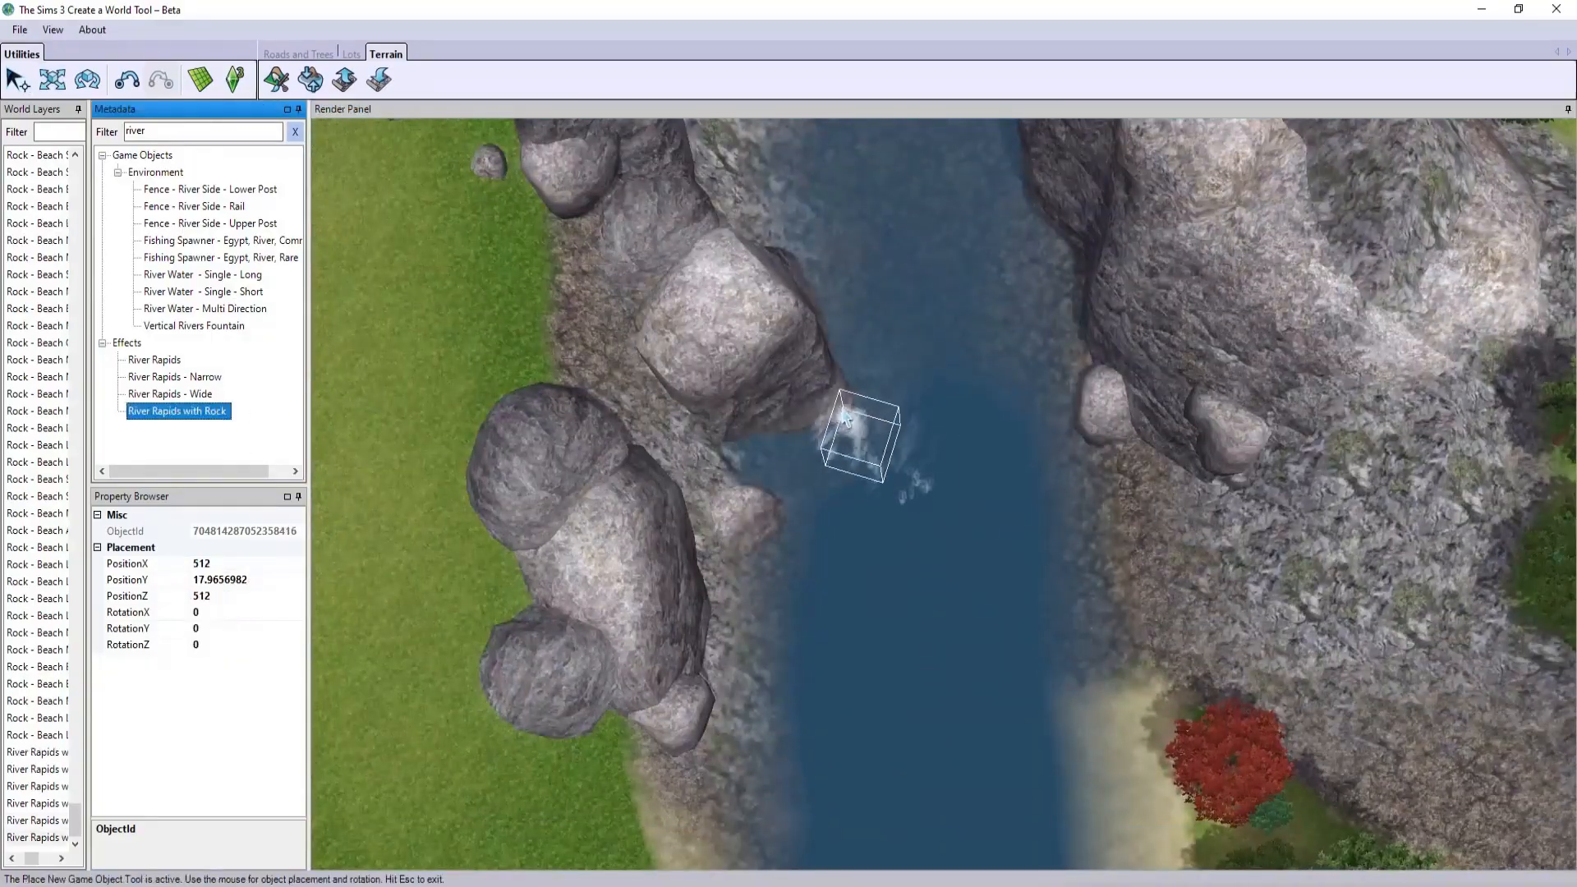
pyautogui.click(845, 412)
# - Rotate the four rapids effects past the arch so their foam trails downstream from the rocks
pyautogui.click(87, 80)
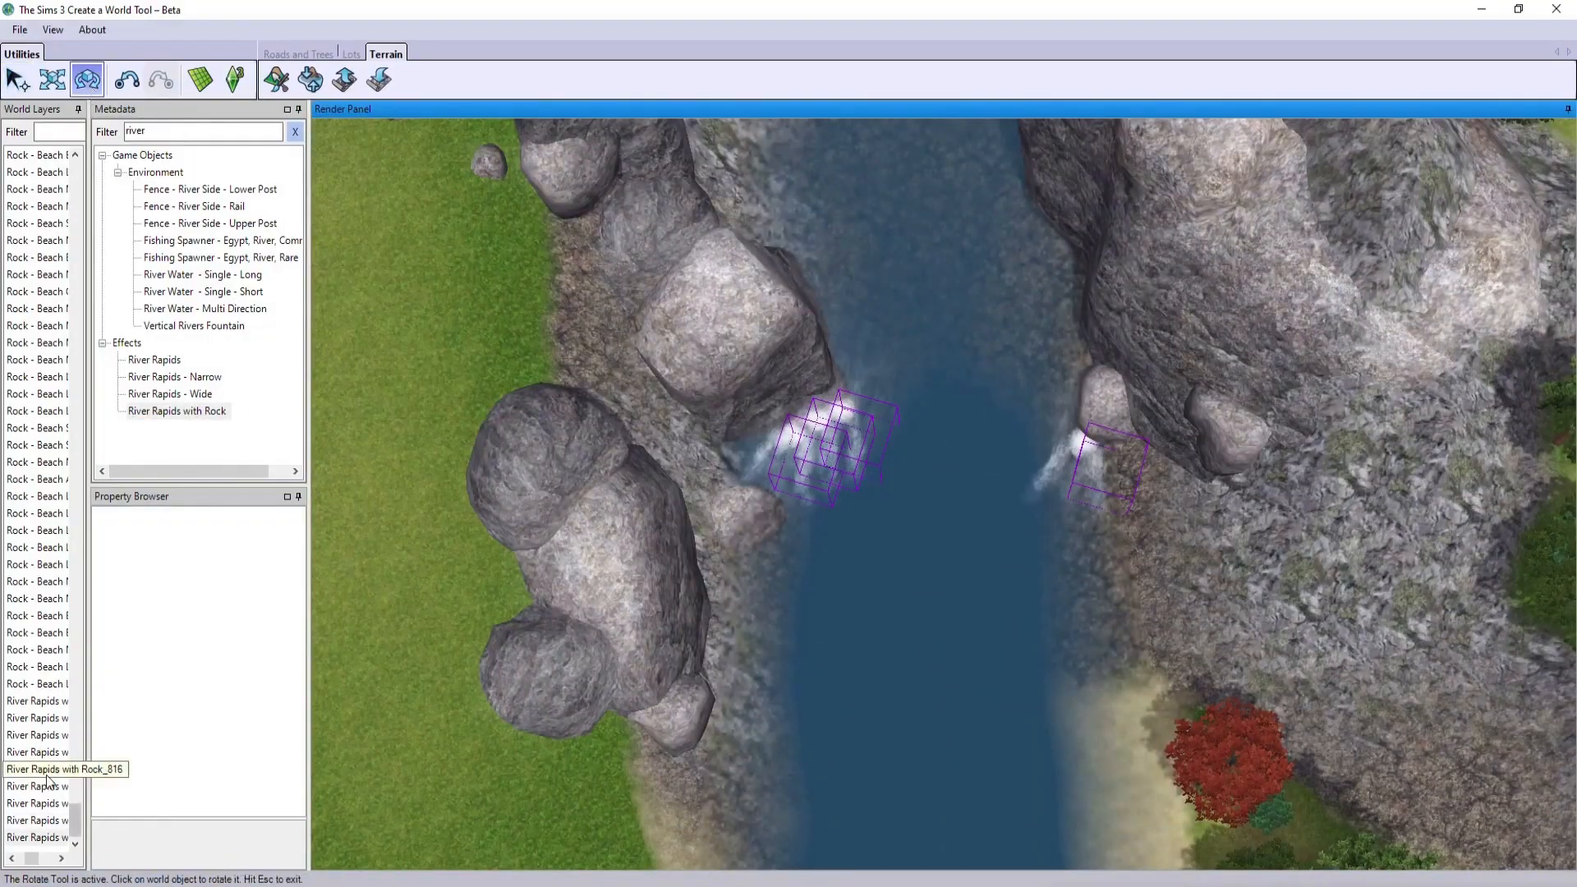
pyautogui.click(40, 786)
pyautogui.moveTo(938, 585); pyautogui.dragTo(936, 587)
pyautogui.click(40, 804)
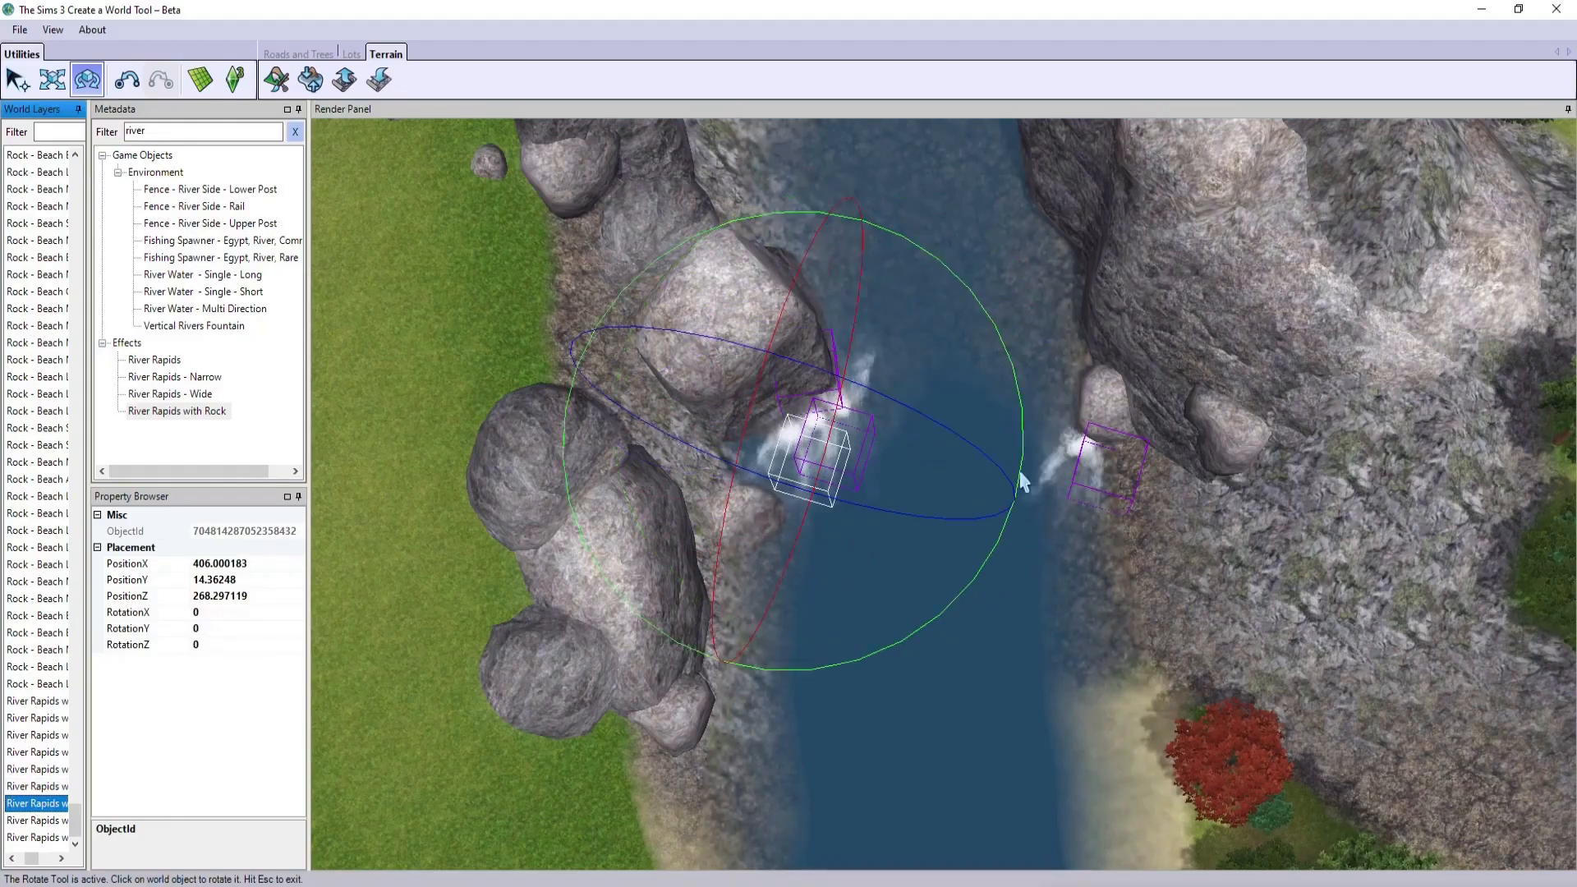
pyautogui.moveTo(1021, 473); pyautogui.dragTo(944, 550)
pyautogui.click(39, 820)
pyautogui.moveTo(1045, 412); pyautogui.dragTo(1007, 491)
pyautogui.click(39, 838)
pyautogui.moveTo(861, 503); pyautogui.dragTo(867, 558)
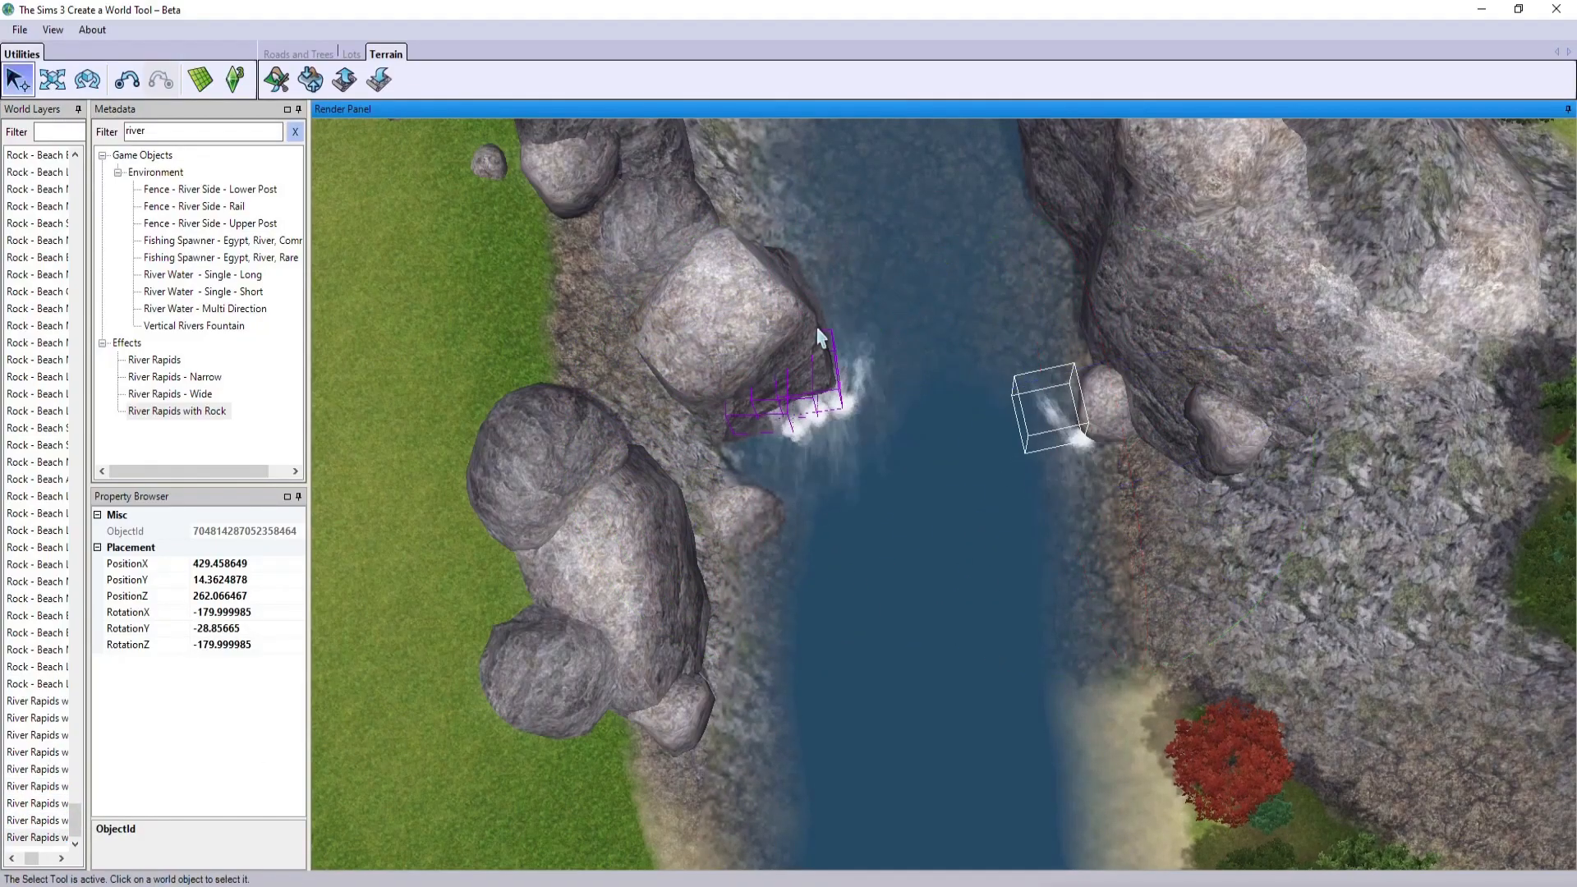
# - Reposition the rapids effects past the arch so they sit tight against the large bank rock and the small rock opposite
pyautogui.click(829, 456)
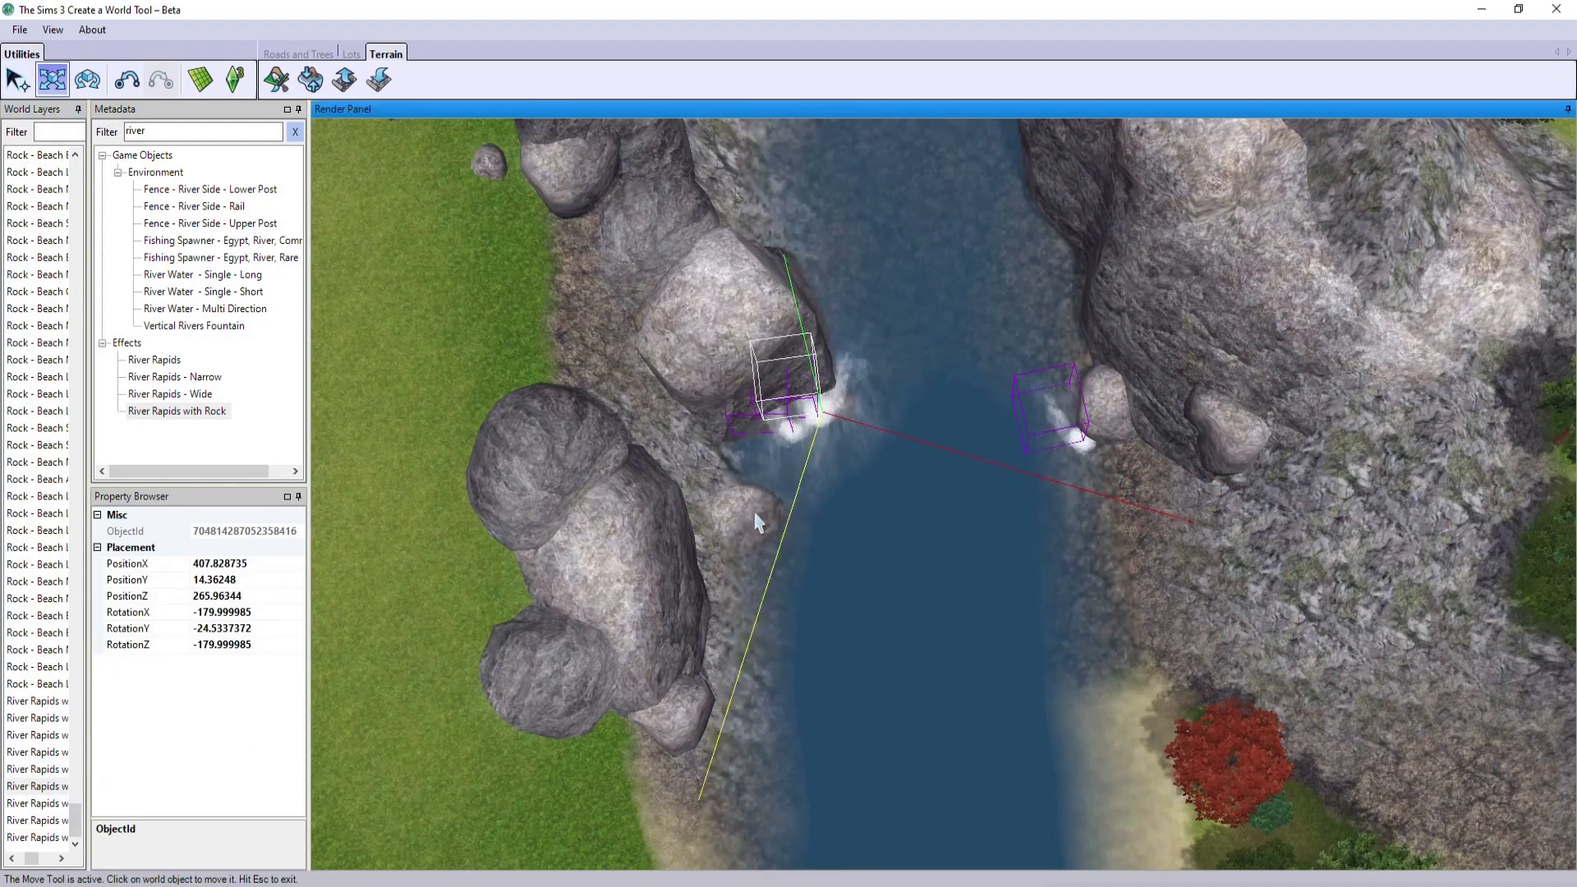
pyautogui.click(781, 421)
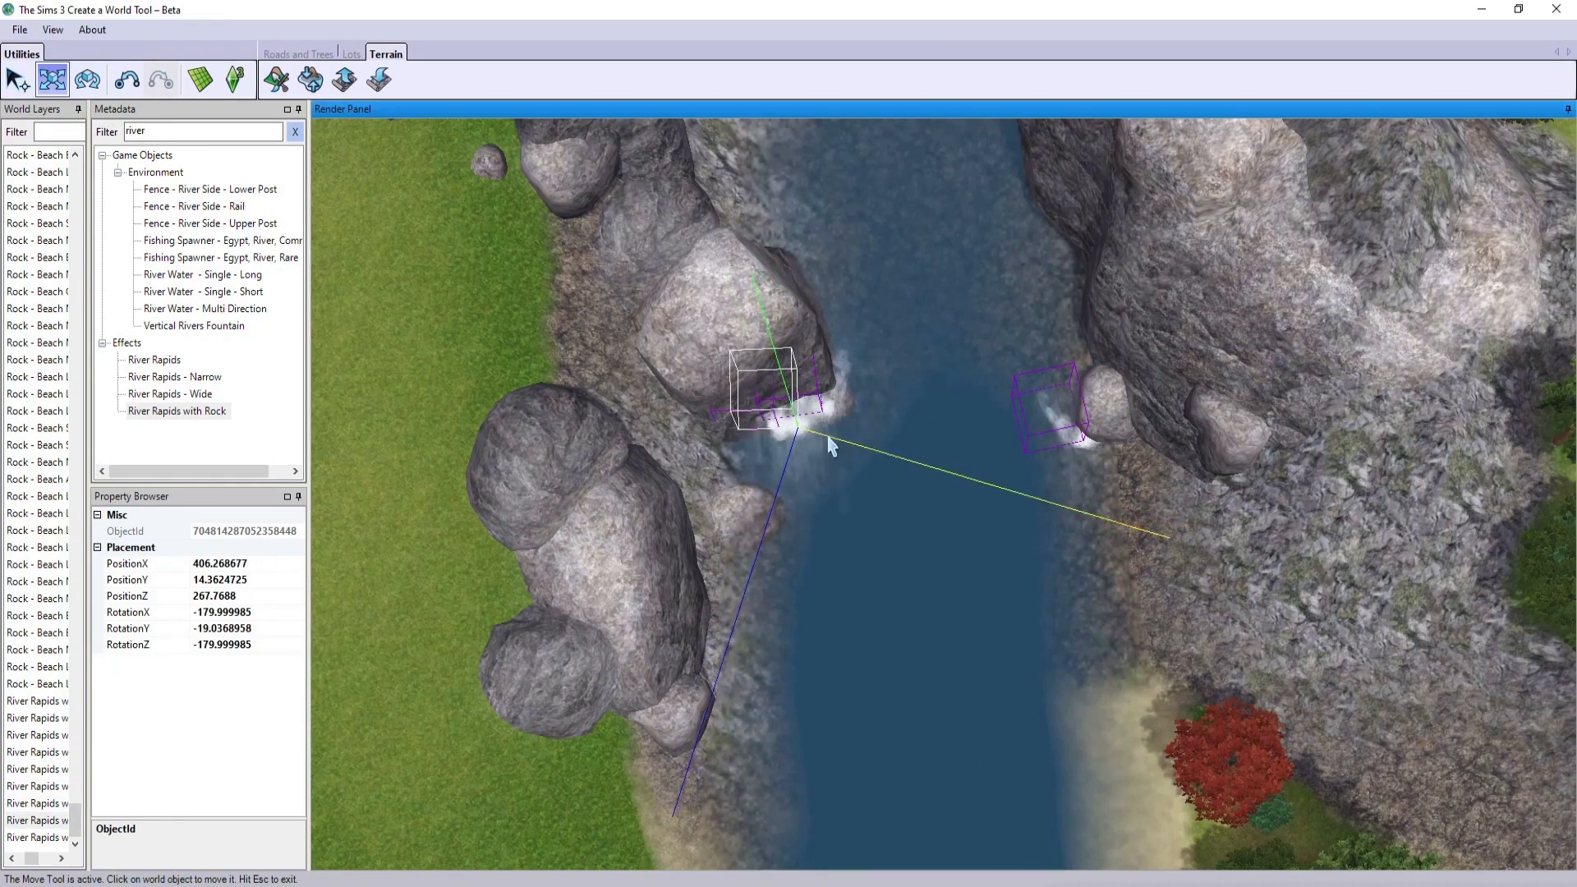
pyautogui.click(39, 838)
pyautogui.moveTo(1125, 455); pyautogui.dragTo(1137, 460)
pyautogui.scroll(-1, 783, 463)
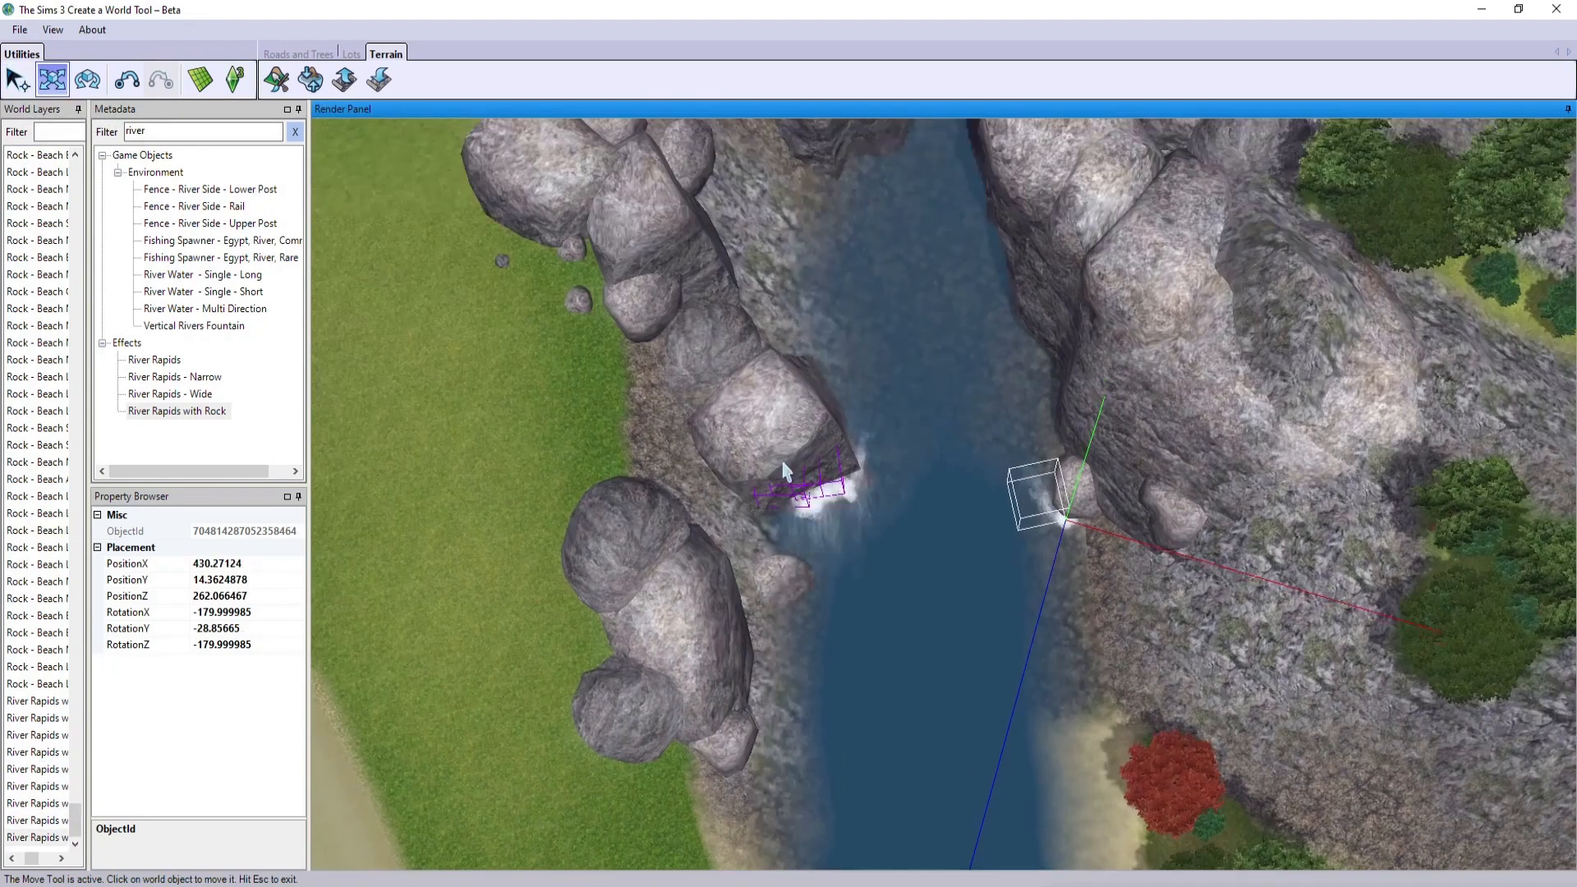
# - Try a plain River Rapids effect in the open water just downstream of the bank rocks
pyautogui.click(184, 393)
pyautogui.click(154, 360)
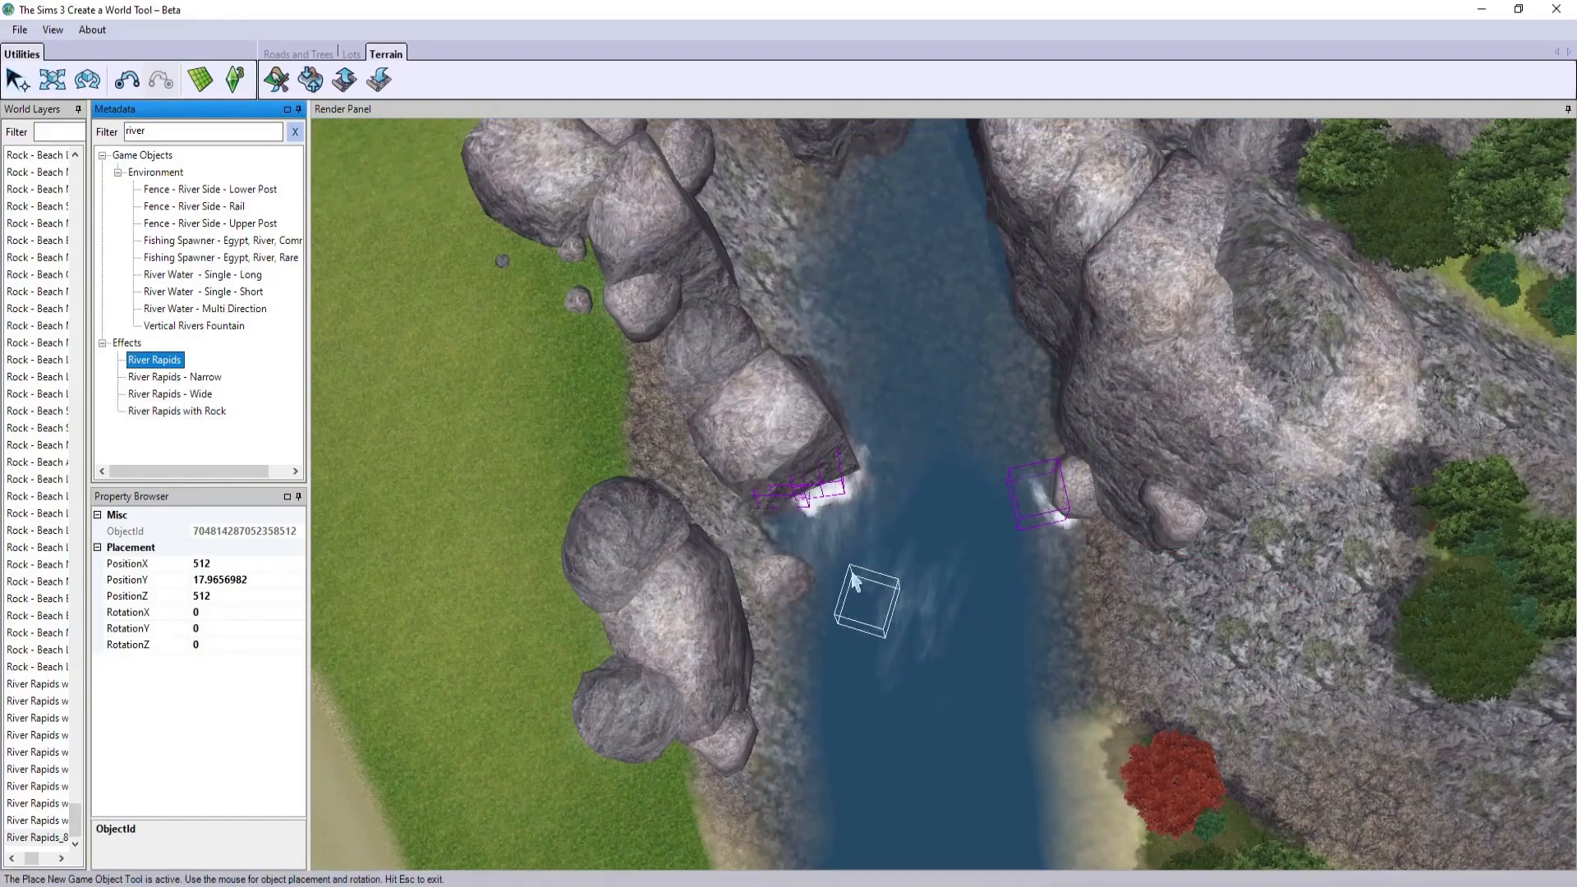
pyautogui.press('Down')
pyautogui.press('Down')
pyautogui.press('Down')
pyautogui.scroll(-2, 863, 571)
pyautogui.click(881, 530)
pyautogui.click(970, 482)
pyautogui.press('Down')
pyautogui.press('Up')
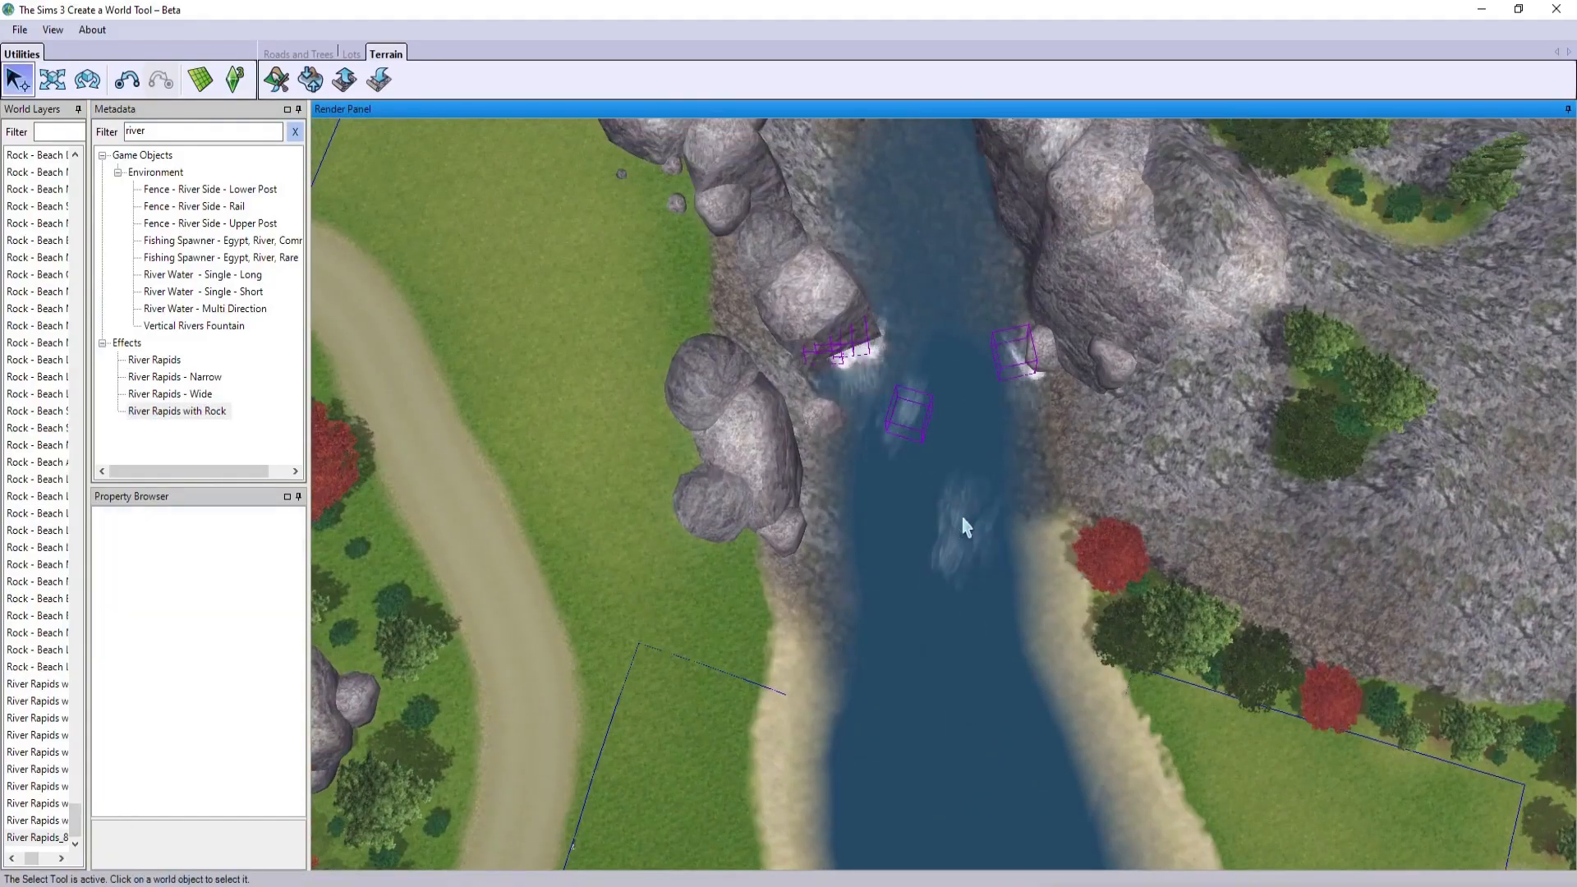
# - Place River Rapids - Wide effects mid-river, spaced downstream from the bank rocks through the sandy-banked stretch
pyautogui.press('Up')
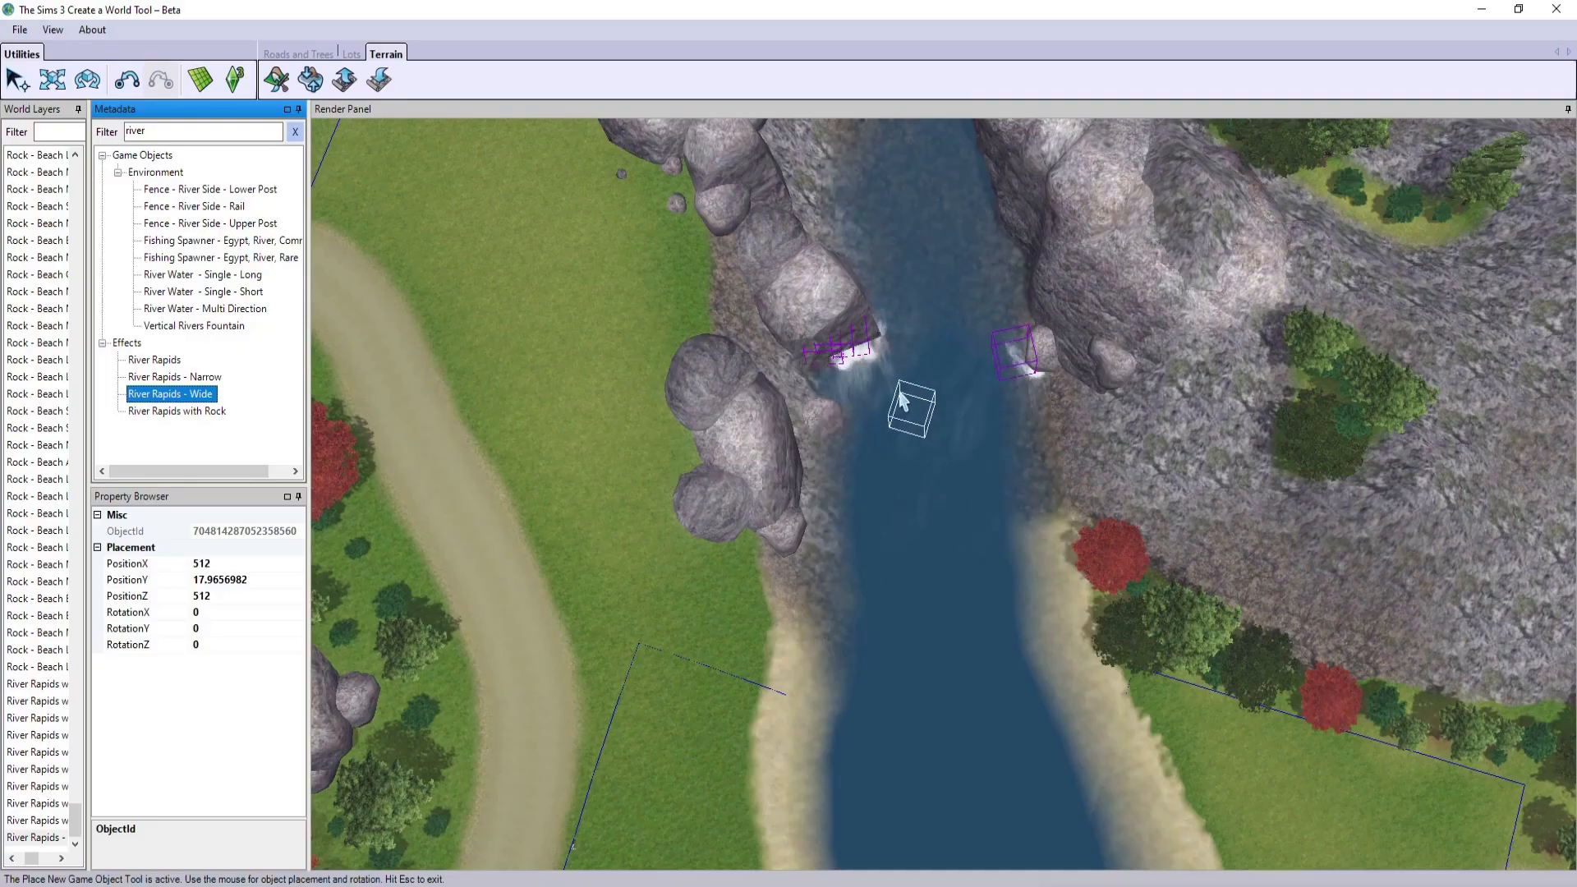
pyautogui.click(907, 402)
pyautogui.press('Down')
pyautogui.scroll(1, 926, 408)
pyautogui.click(933, 407)
pyautogui.press('Down')
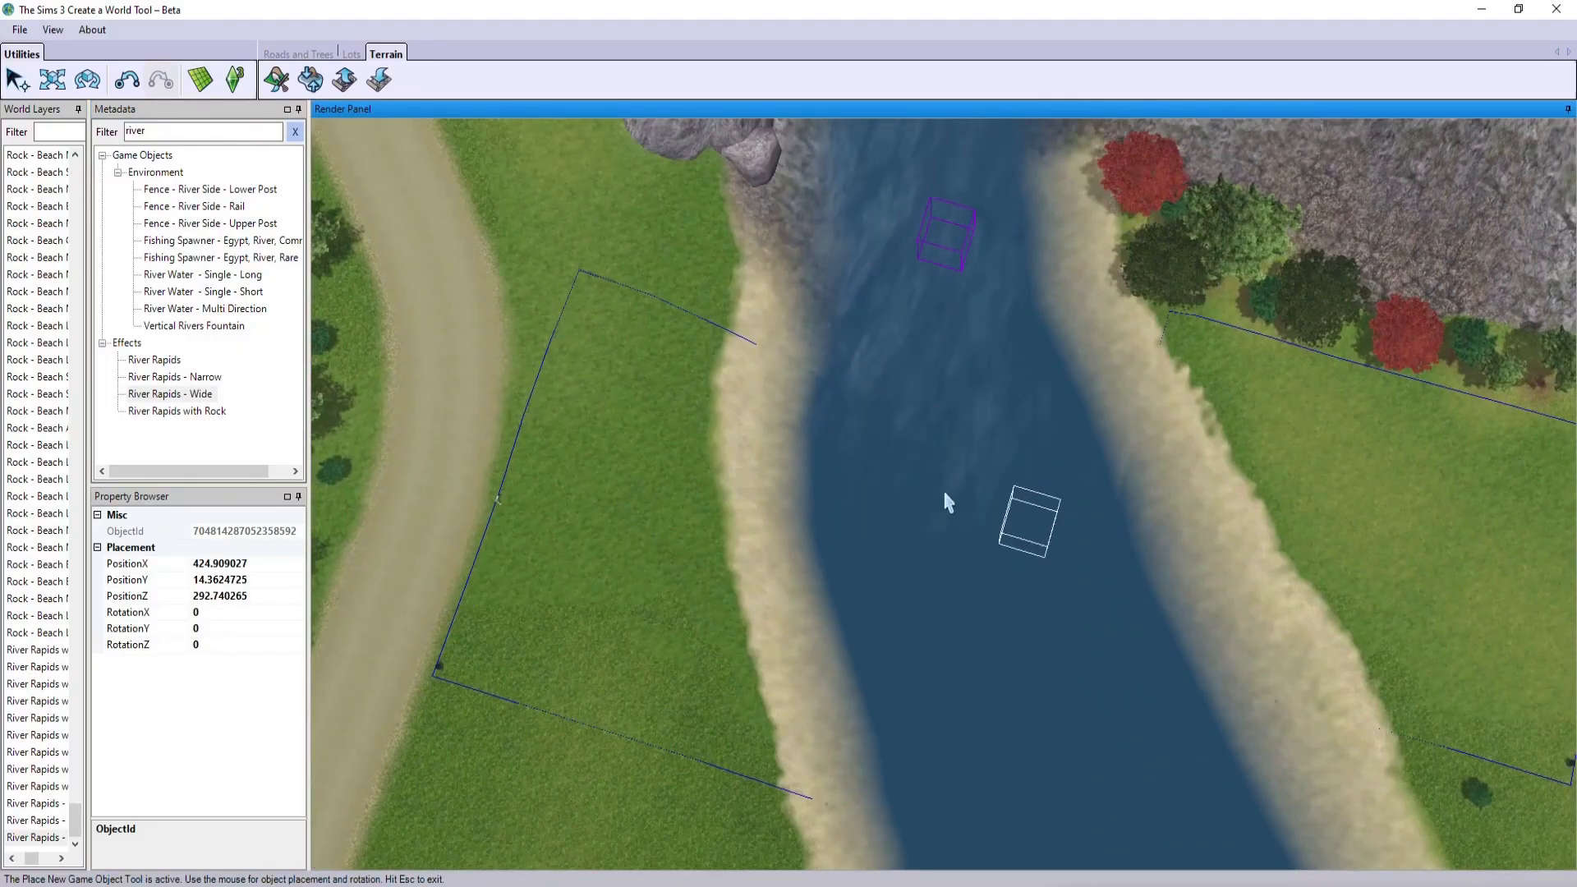
pyautogui.click(948, 427)
pyautogui.press('Down')
pyautogui.click(1004, 479)
pyautogui.press('Down')
pyautogui.click(974, 462)
pyautogui.press('Down')
pyautogui.click(1007, 497)
# - Continue placing River Rapids - Wide effects across the widening river and down to the stone bridge
pyautogui.press('Down')
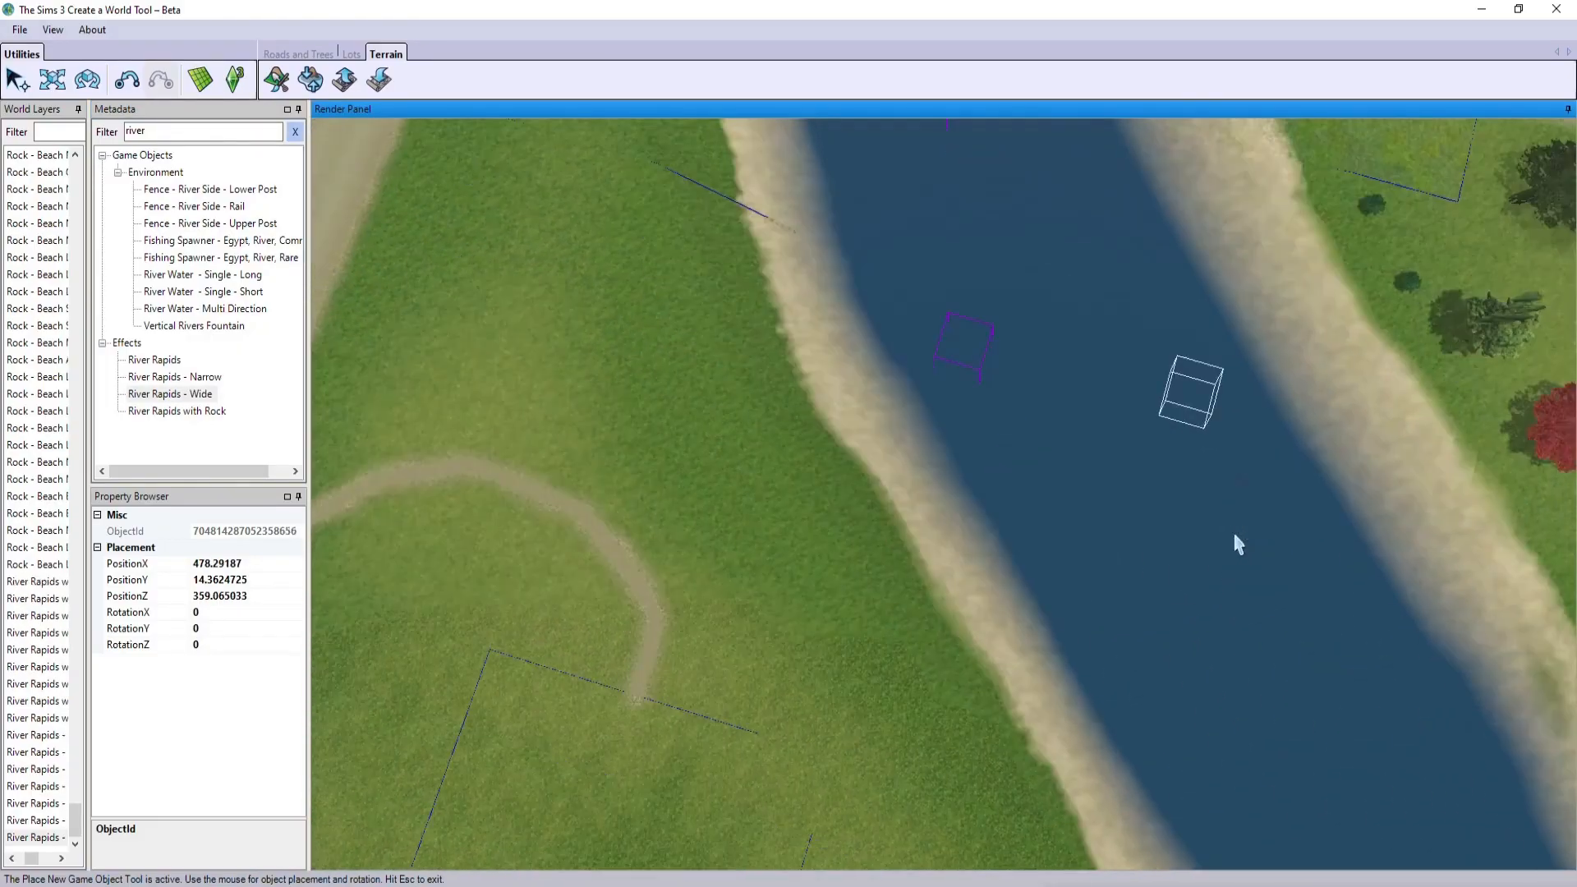
pyautogui.press('Down')
pyautogui.click(920, 590)
pyautogui.click(1136, 653)
pyautogui.press('Down')
pyautogui.click(1036, 569)
pyautogui.click(873, 700)
pyautogui.press('Down')
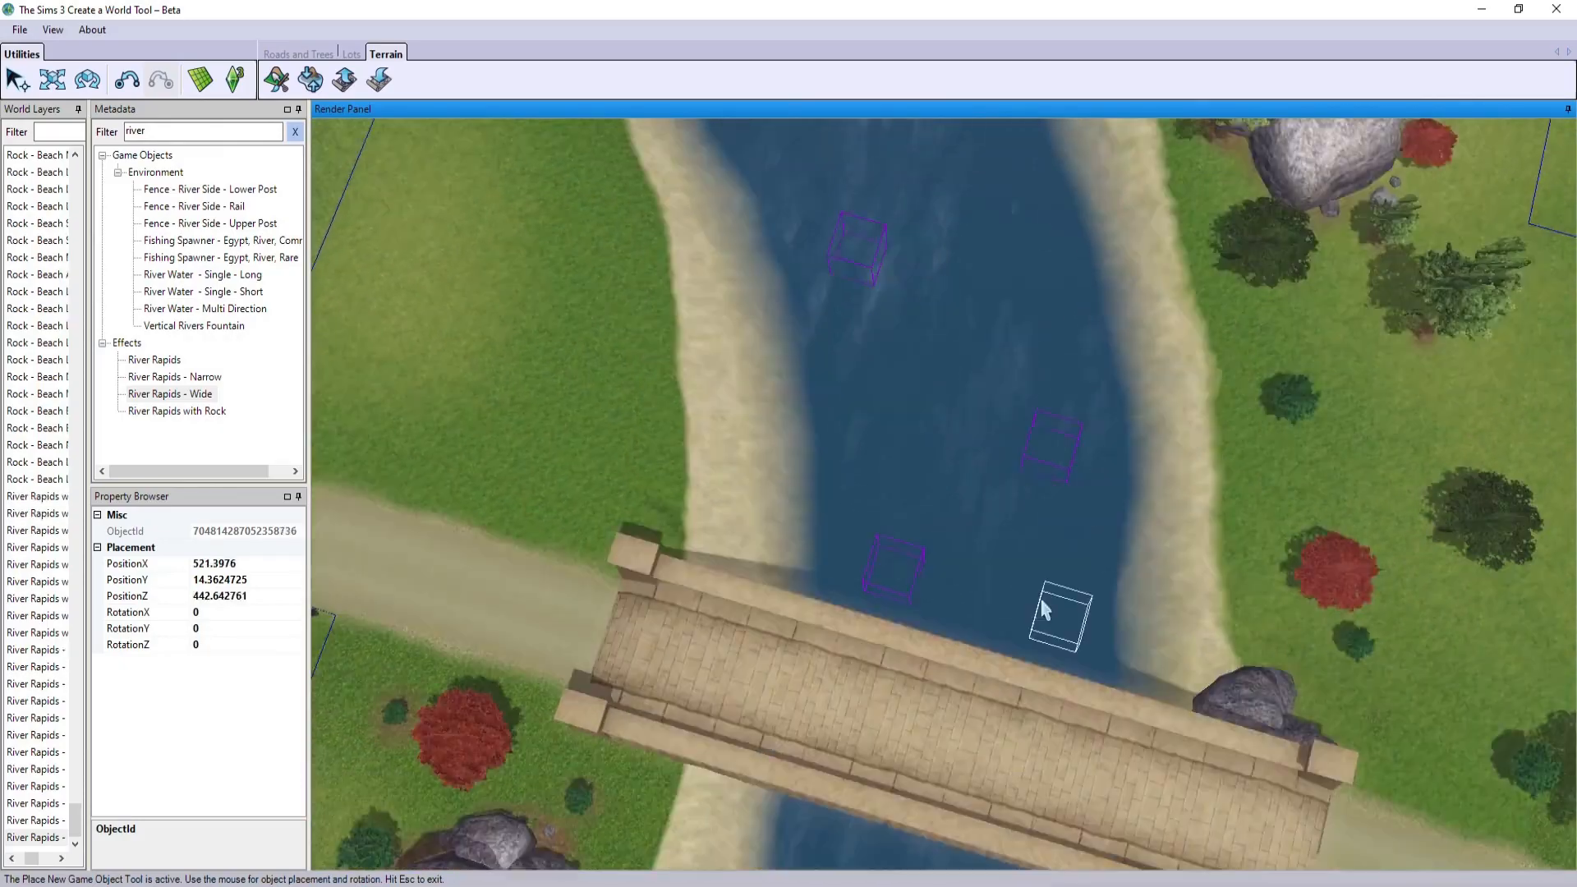
pyautogui.press('Up')
pyautogui.scroll(1, 933, 521)
pyautogui.press('Down')
pyautogui.press('Escape')
# - Rotate the first wide rapids effect below the bank rocks to follow the river's flow, and adjust its position
pyautogui.click(48, 672)
pyautogui.press('Up')
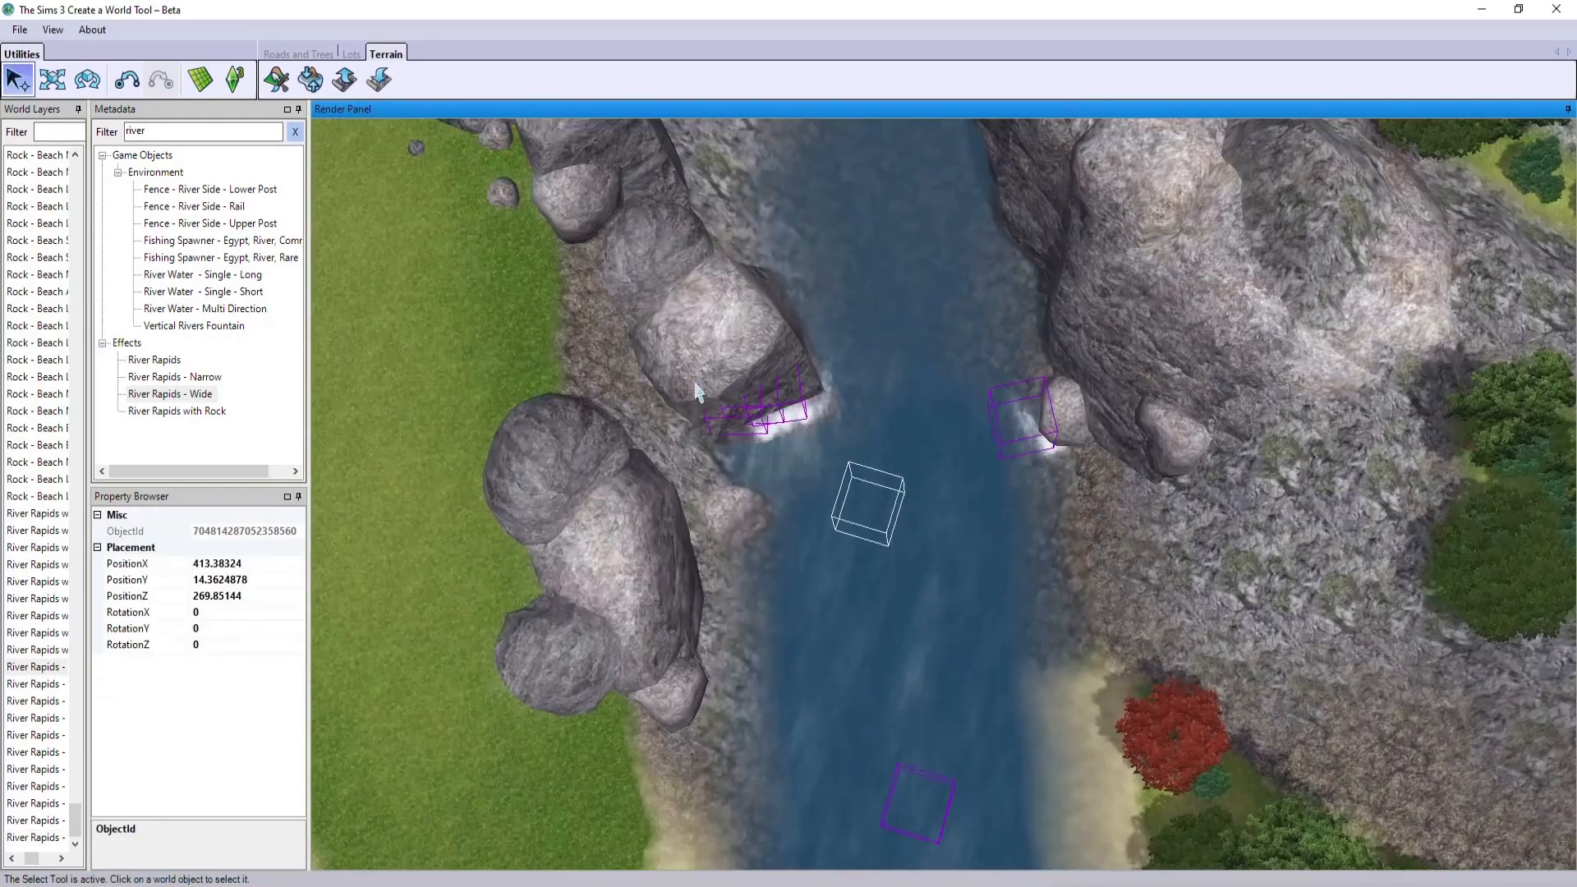
pyautogui.click(87, 79)
pyautogui.moveTo(1042, 355); pyautogui.dragTo(1033, 472)
pyautogui.press('Down')
pyautogui.click(52, 80)
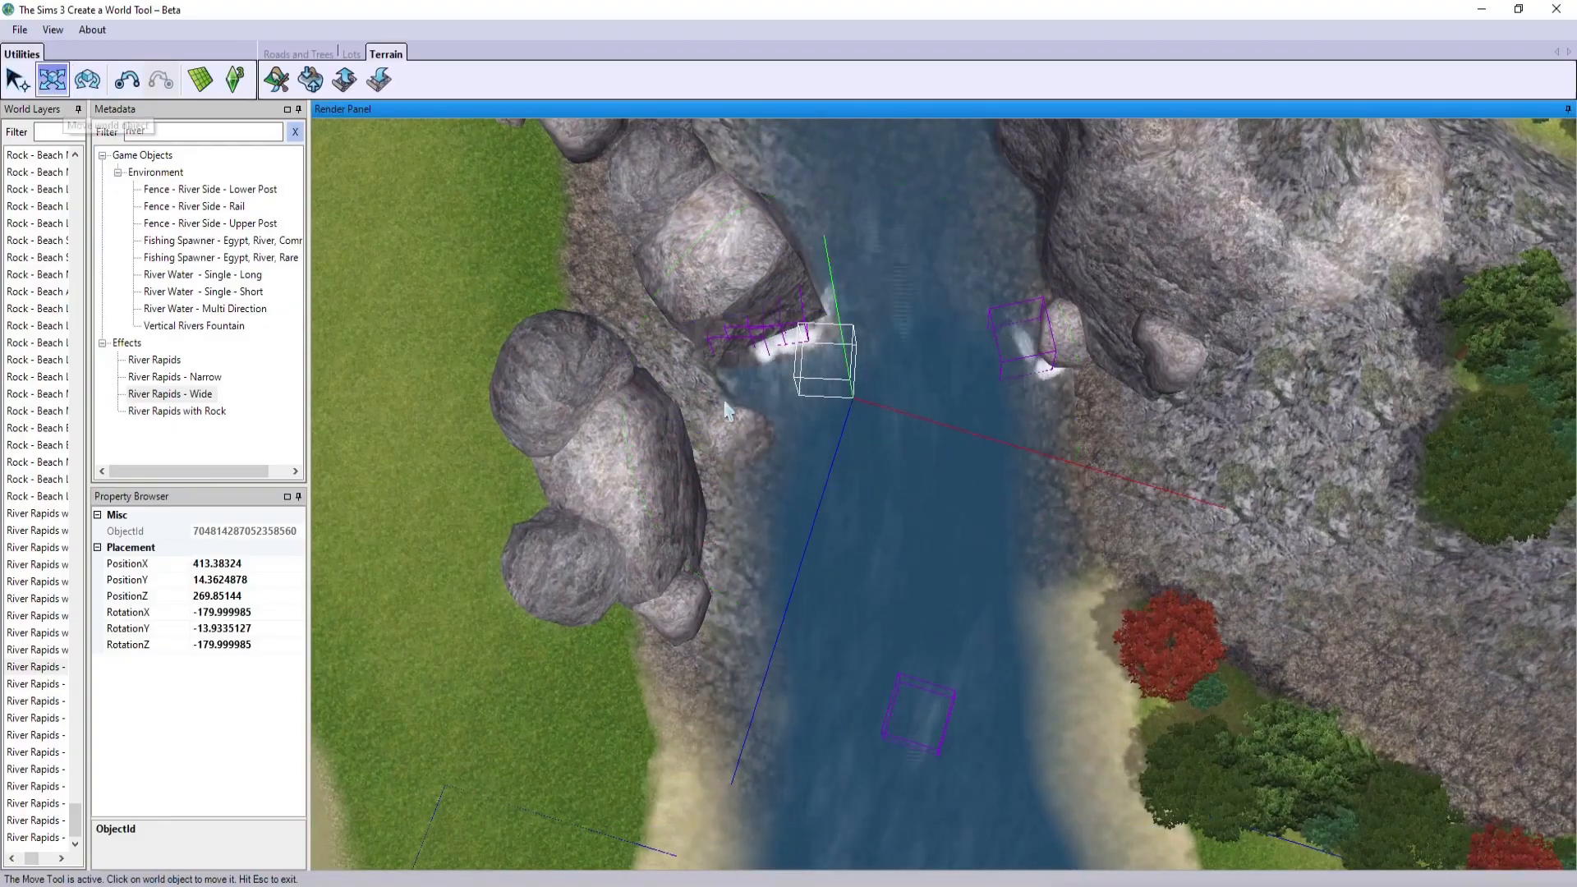
# - Rotate the second and third wide rapids effects so their foam lines up with the river's course
pyautogui.press('Down')
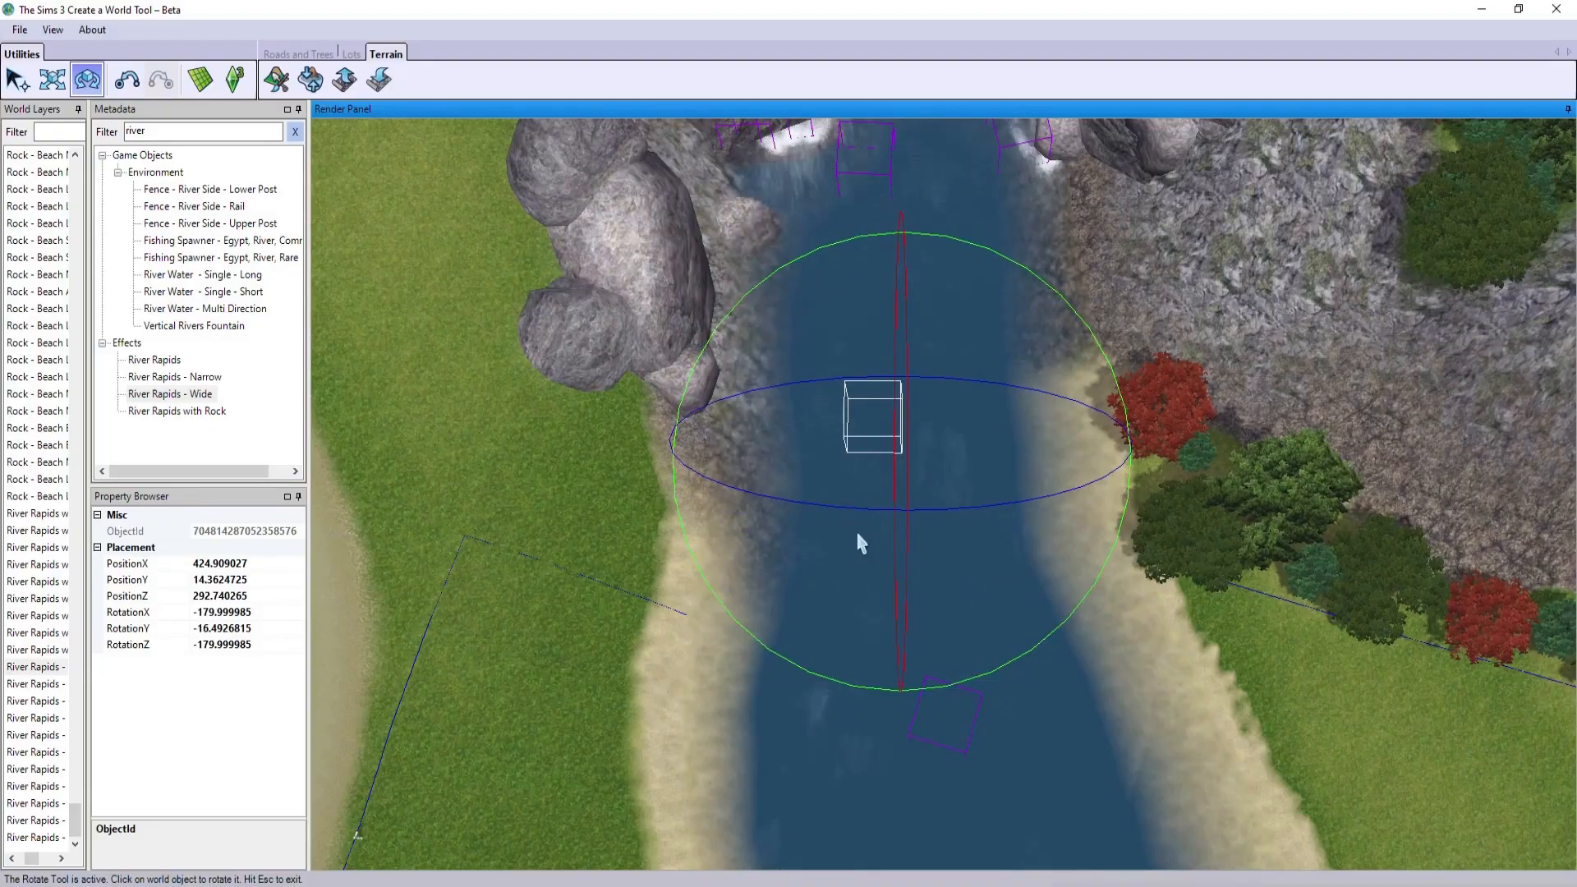
pyautogui.moveTo(856, 531); pyautogui.dragTo(904, 653, button='right')
pyautogui.click(861, 630)
pyautogui.click(62, 701)
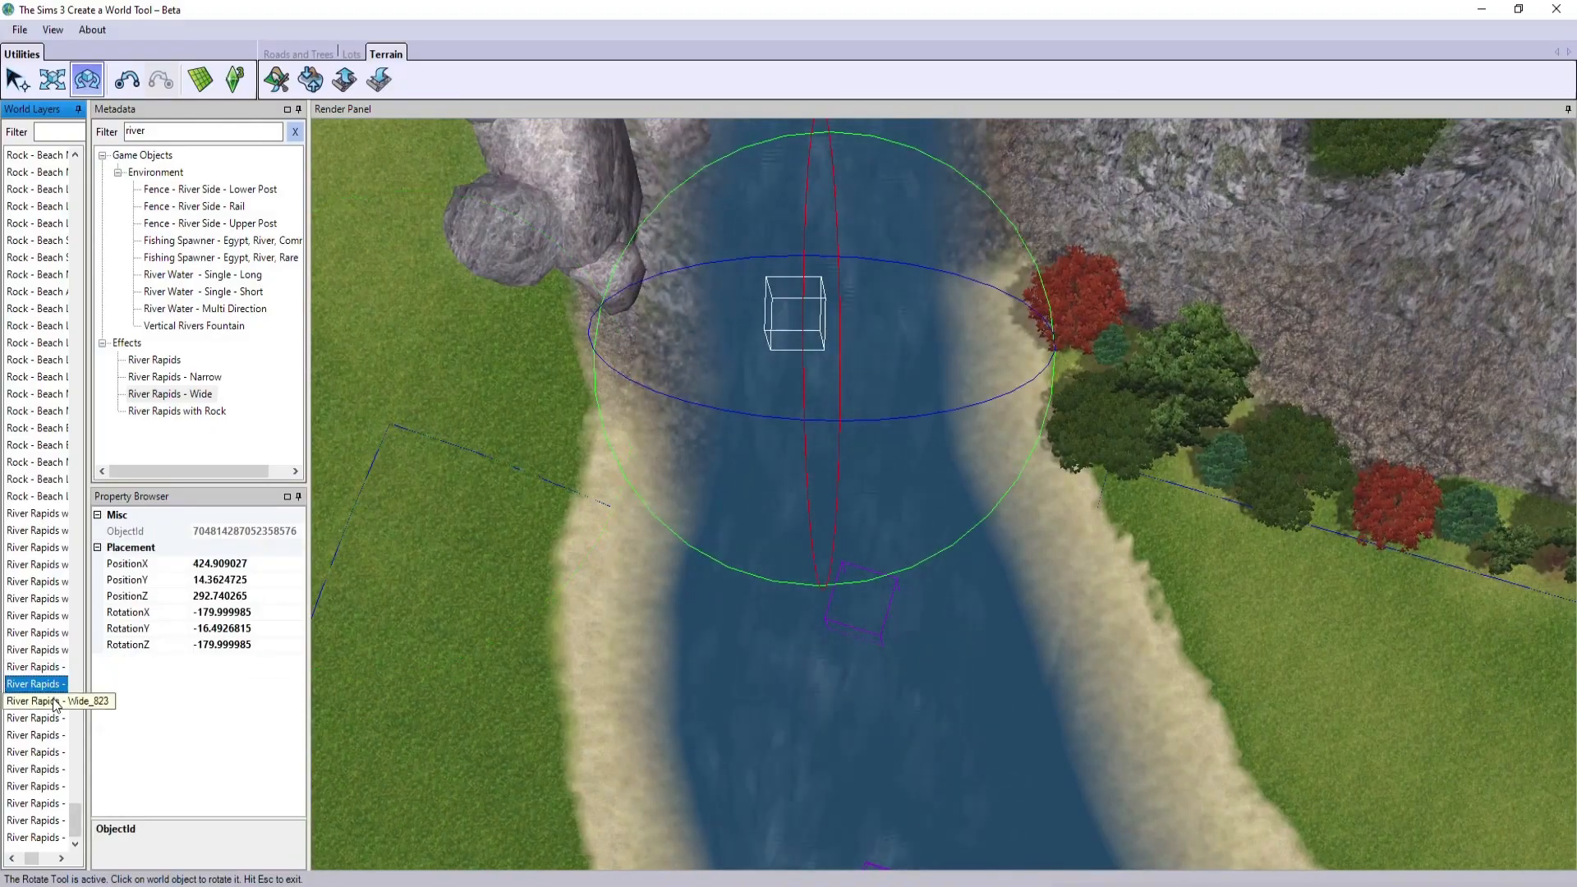
pyautogui.press('Down')
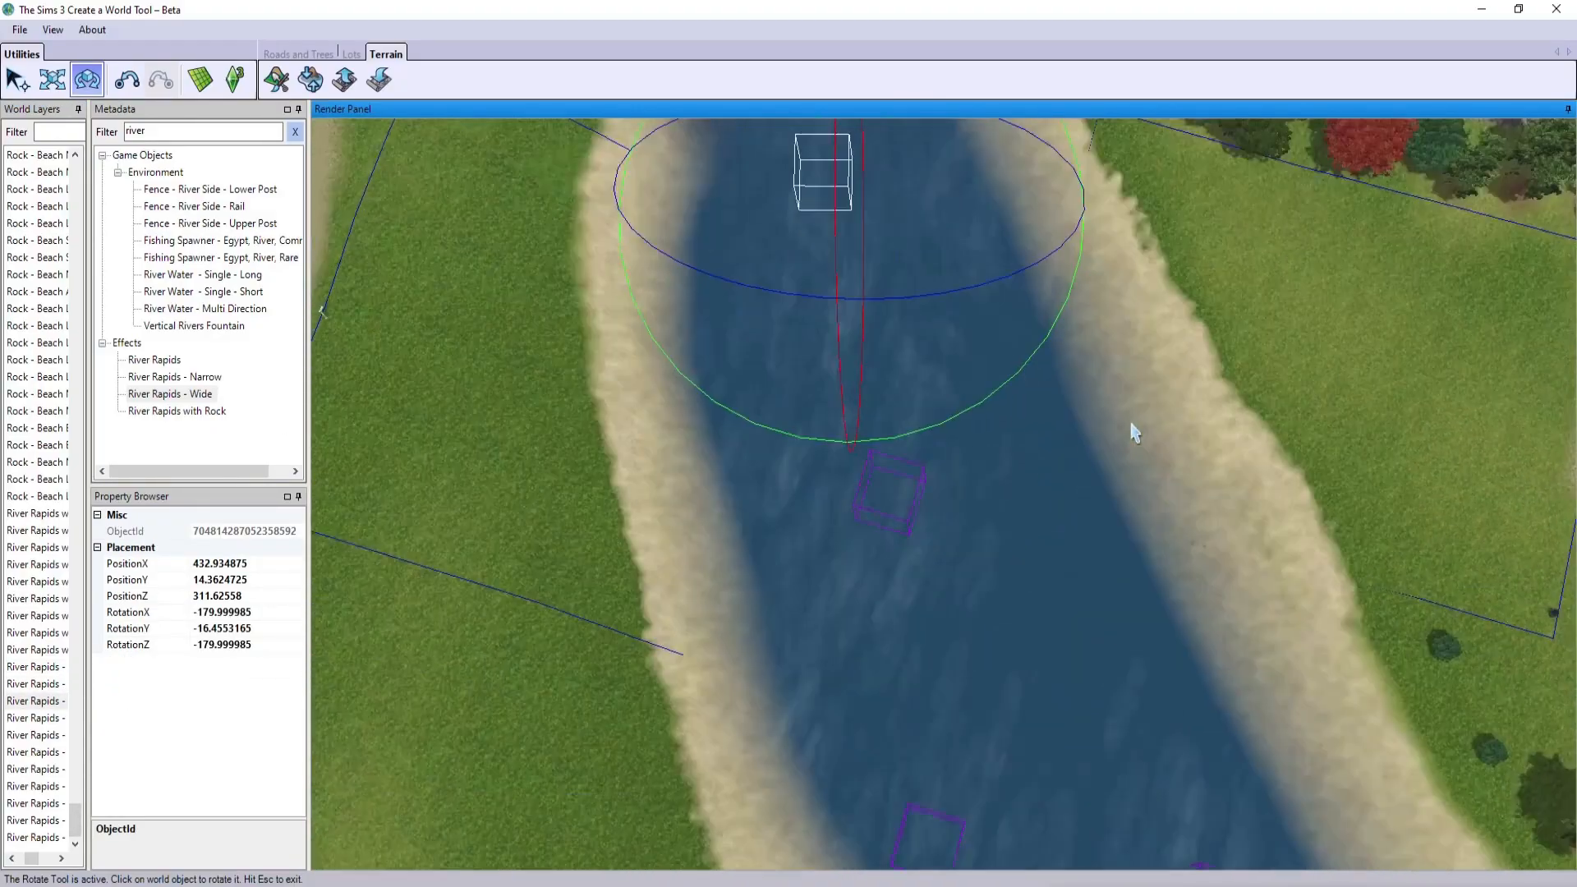
# - Rotate and reposition the remaining wide rapids effects downstream to follow the river's bend
pyautogui.press('m')
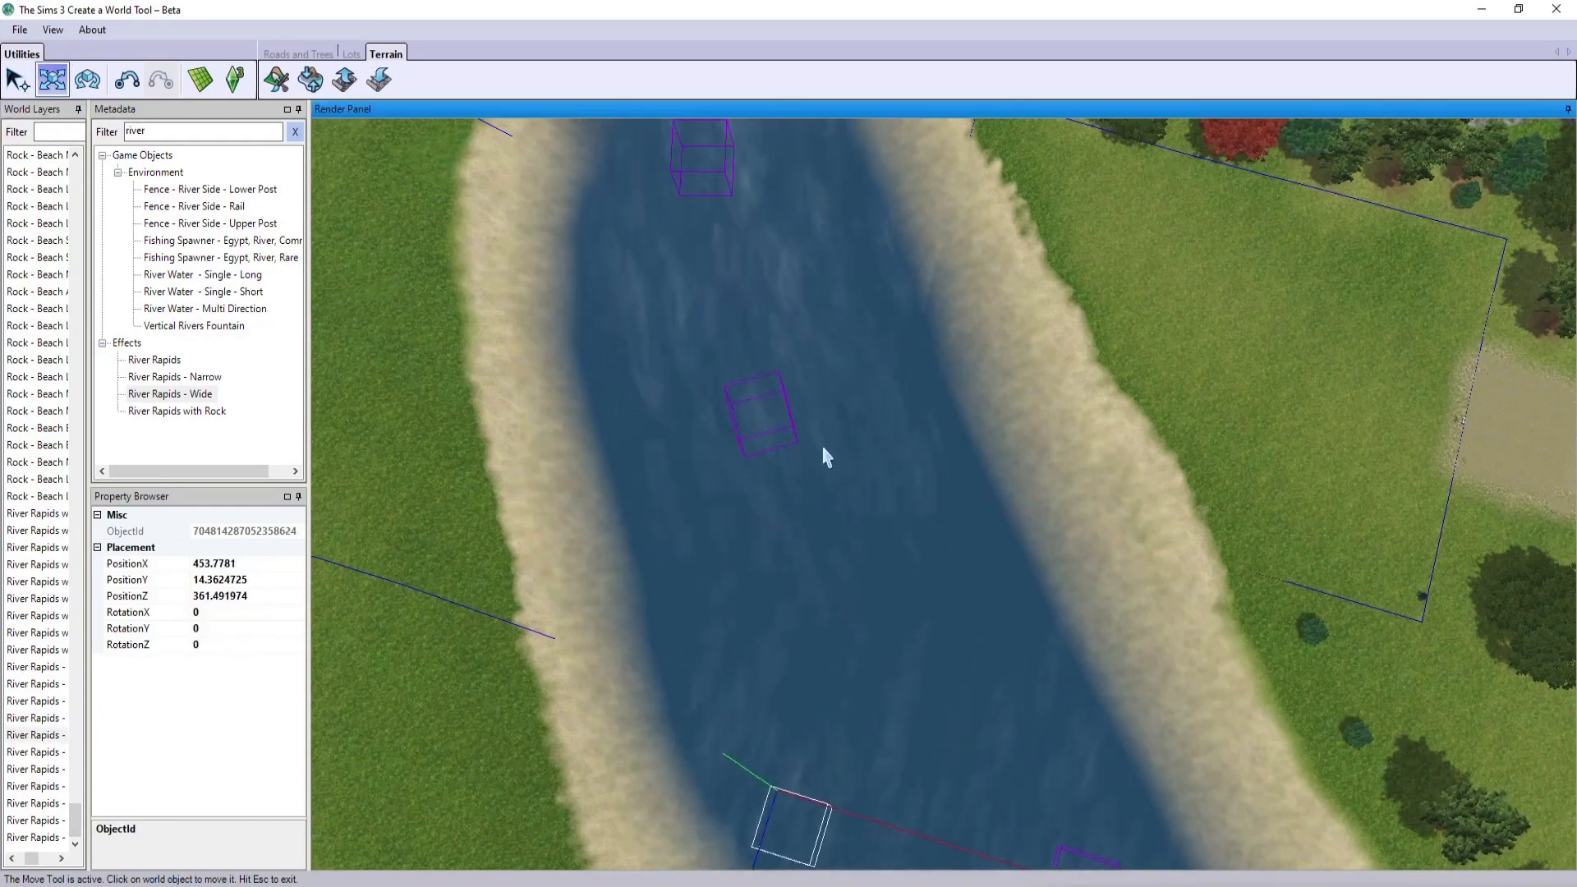
pyautogui.press('Down')
pyautogui.press('r')
pyautogui.press('Down')
pyautogui.press('m')
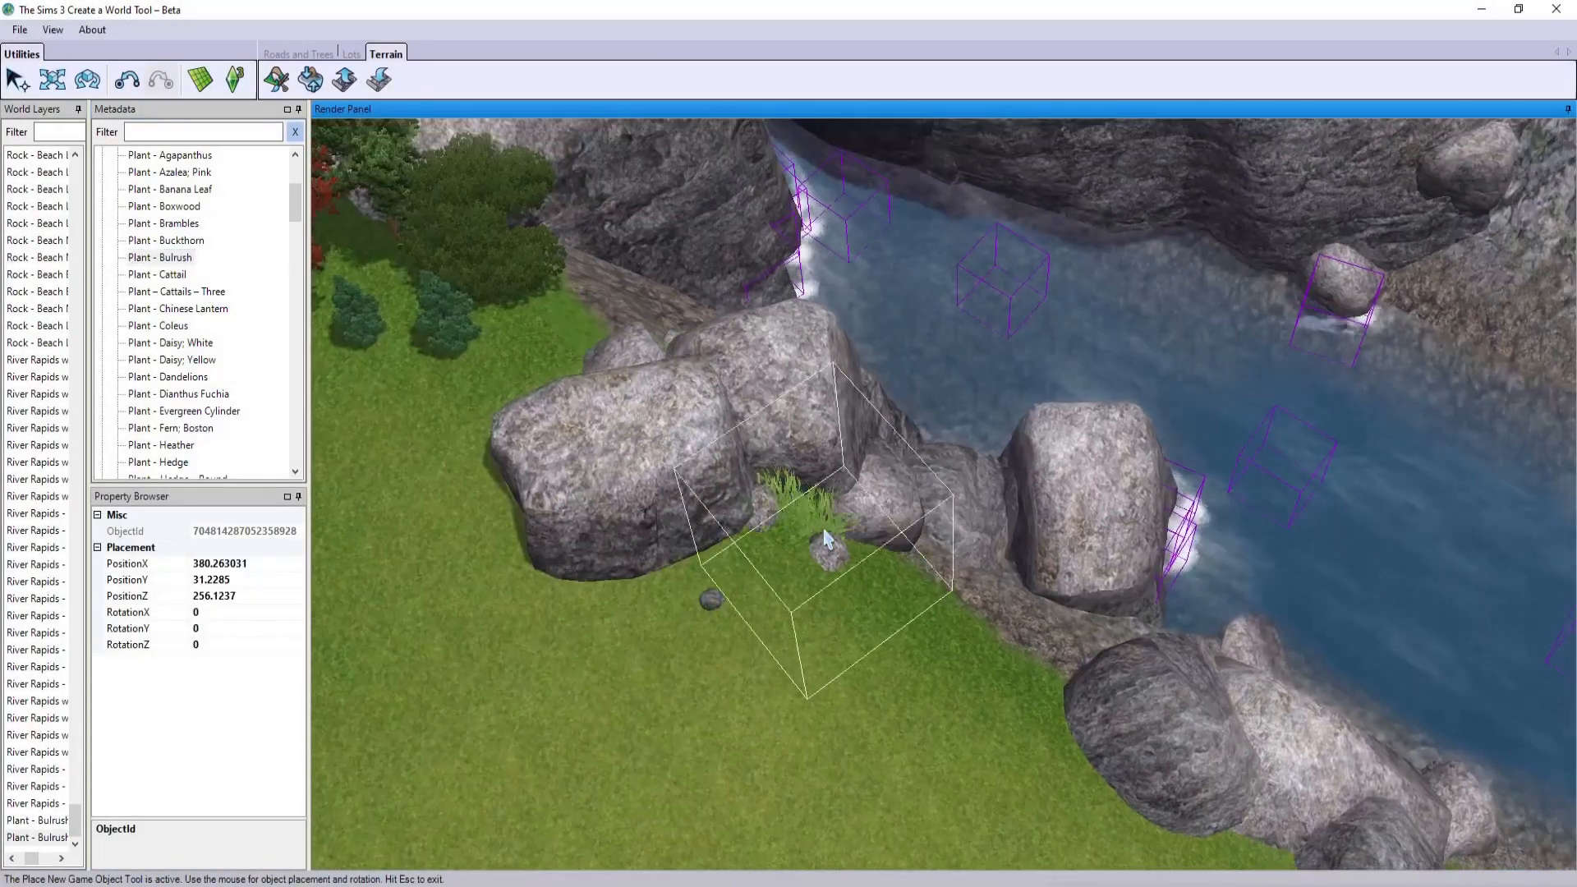
# - Plant bulrushes around the base of the large rocks on the grassy bank beside the arch
pyautogui.click(521, 502)
pyautogui.moveTo(574, 597); pyautogui.dragTo(728, 624, button='middle')
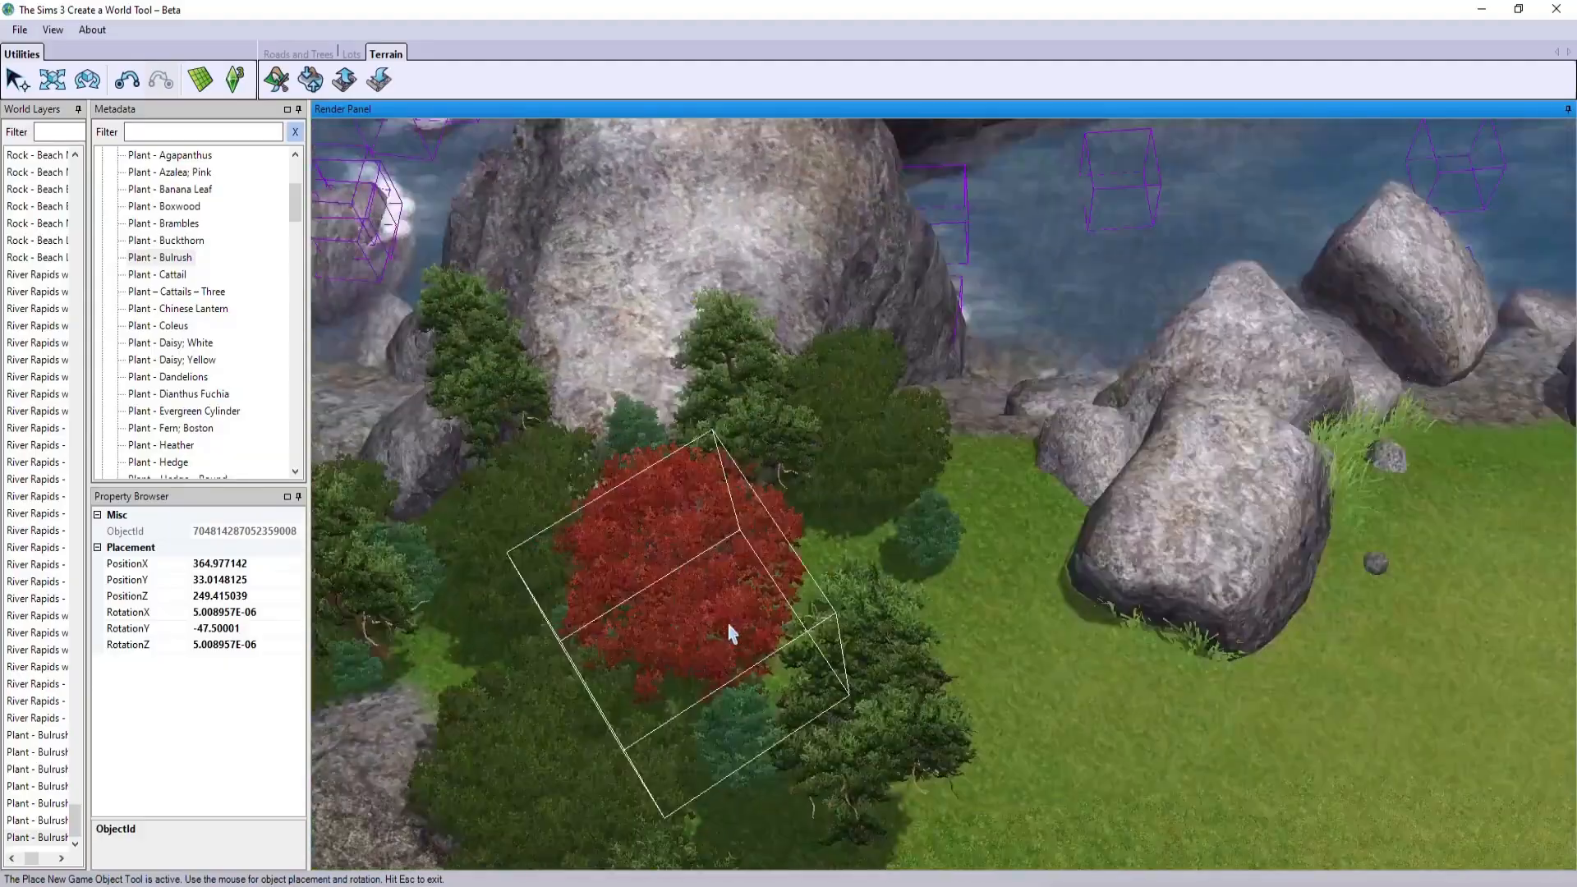
pyautogui.click(1032, 616)
pyautogui.click(1146, 713)
# - Plant bulrushes around the dark round boulders downstream and in the gap behind the large bank rock
pyautogui.click(842, 667)
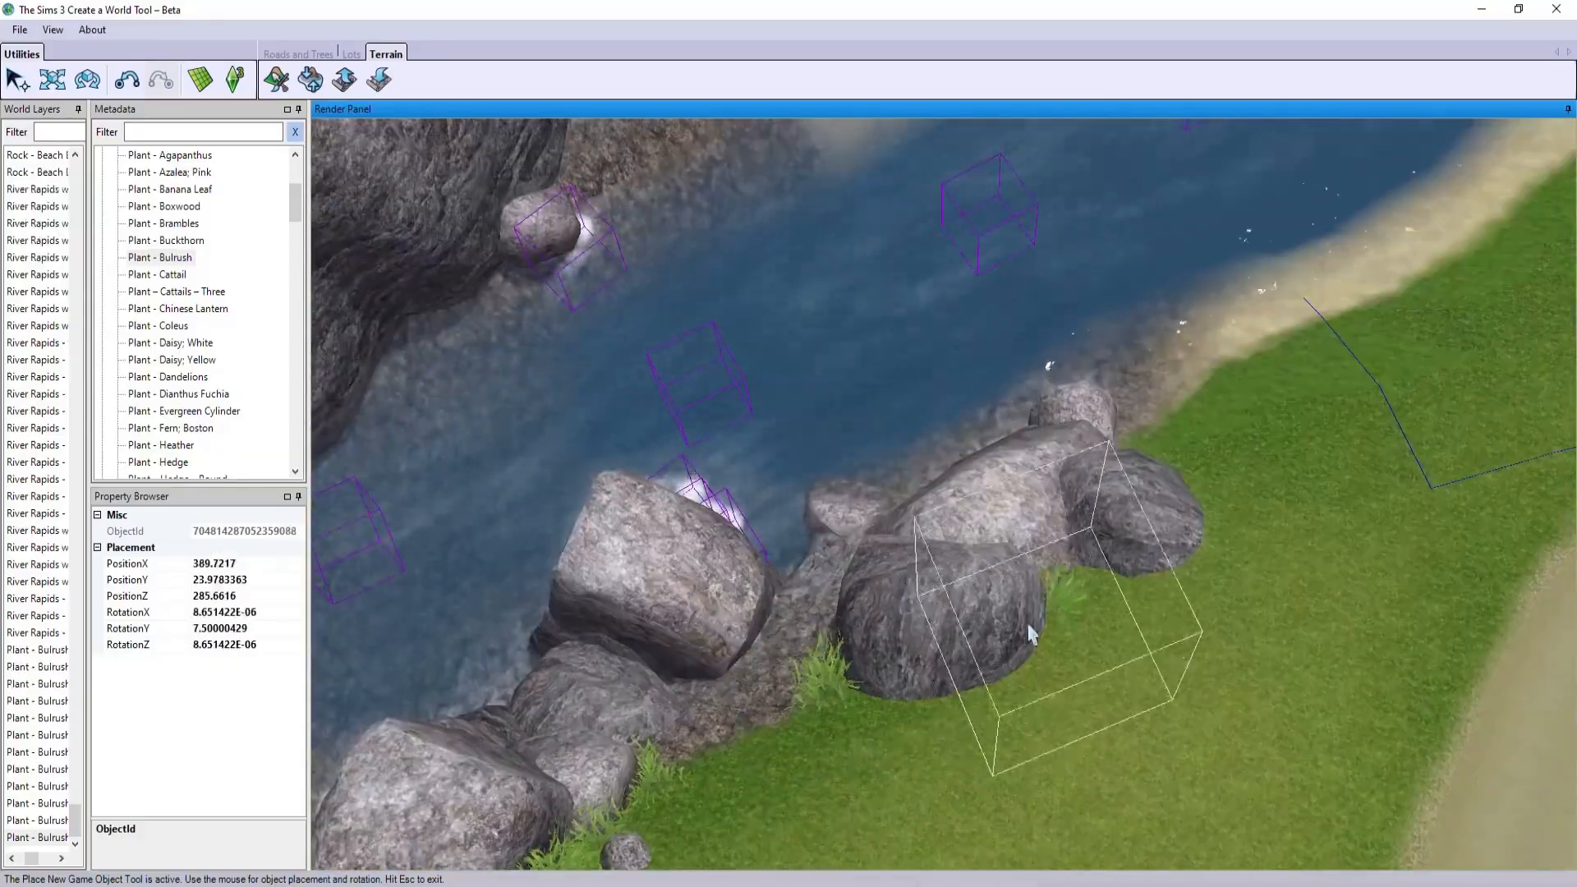
pyautogui.click(1077, 568)
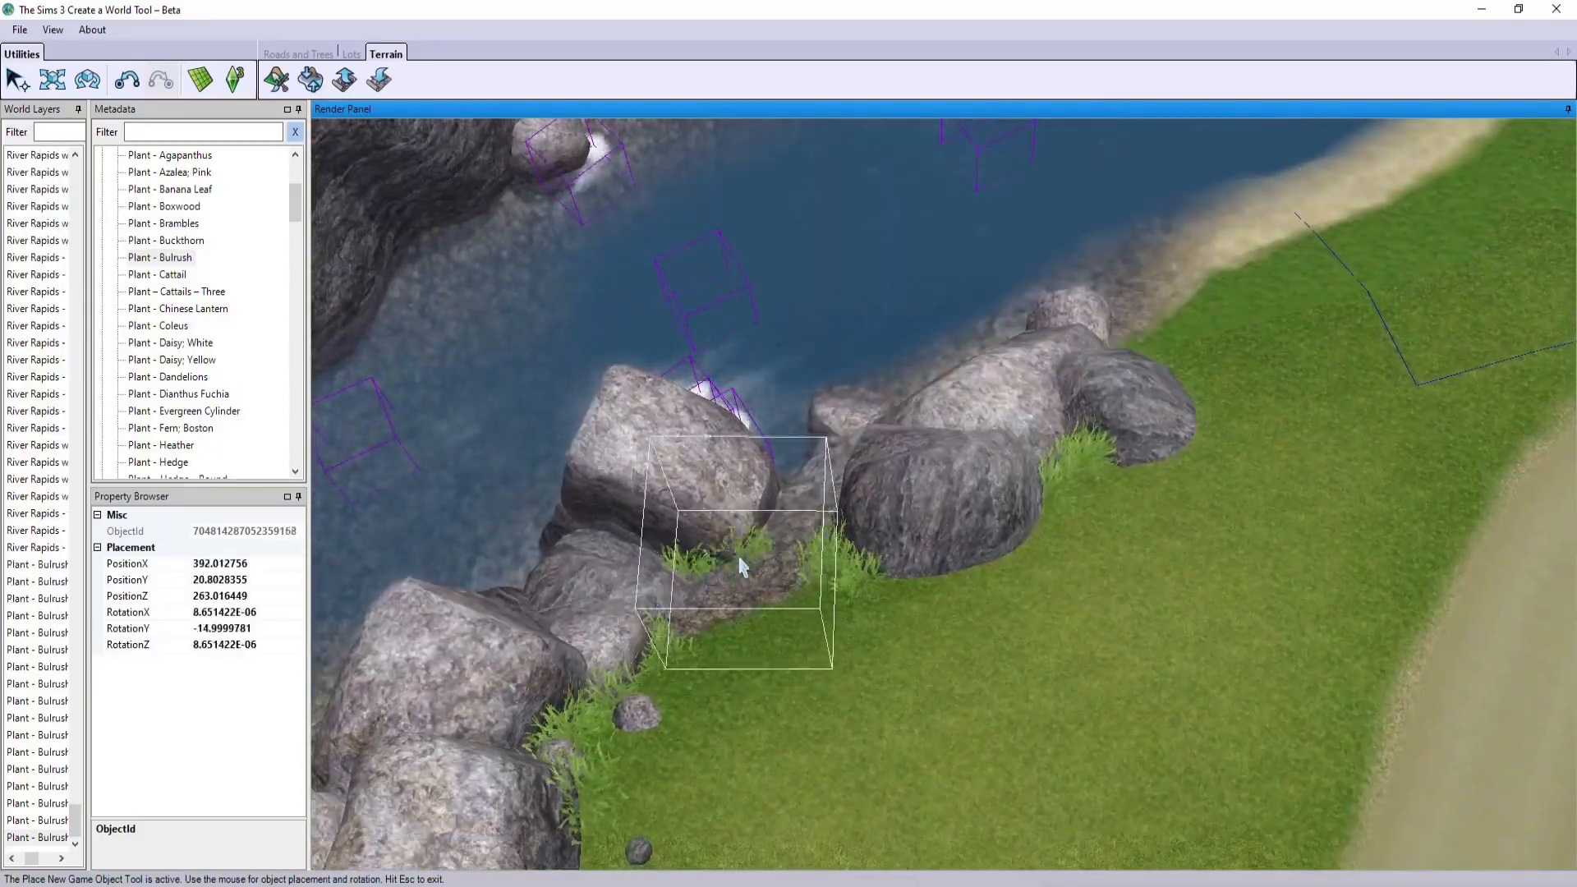
pyautogui.click(713, 574)
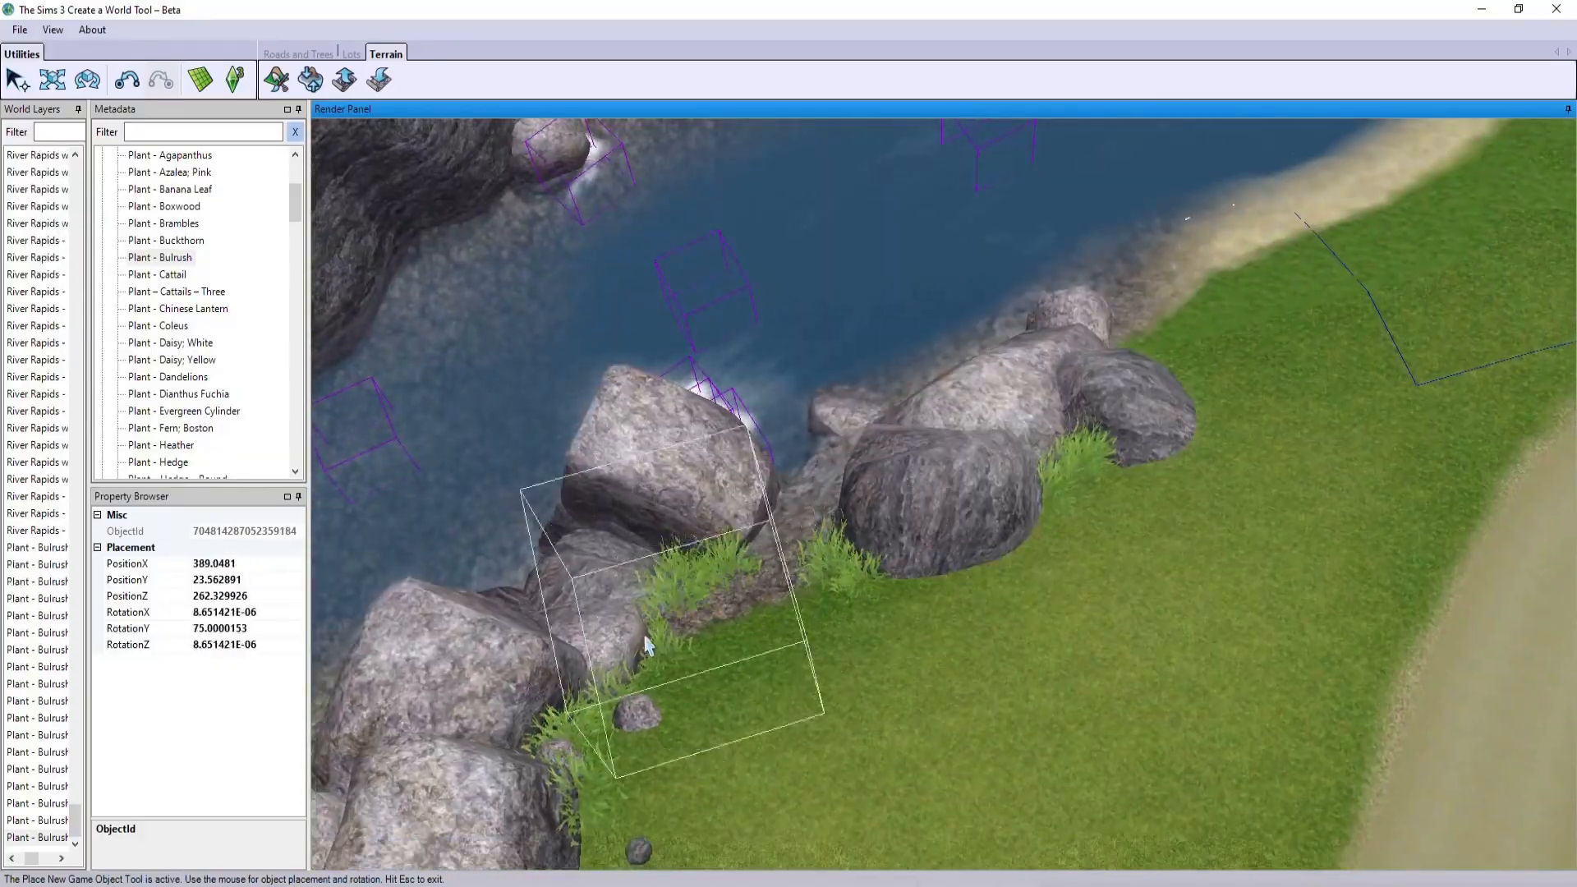
pyautogui.click(644, 646)
# - Plant bulrushes behind the upper rock group and along the cliff edge where the arch's rocks meet the trees
pyautogui.moveTo(644, 646); pyautogui.dragTo(462, 612, button='middle')
pyautogui.moveTo(462, 612); pyautogui.dragTo(758, 560, button='right')
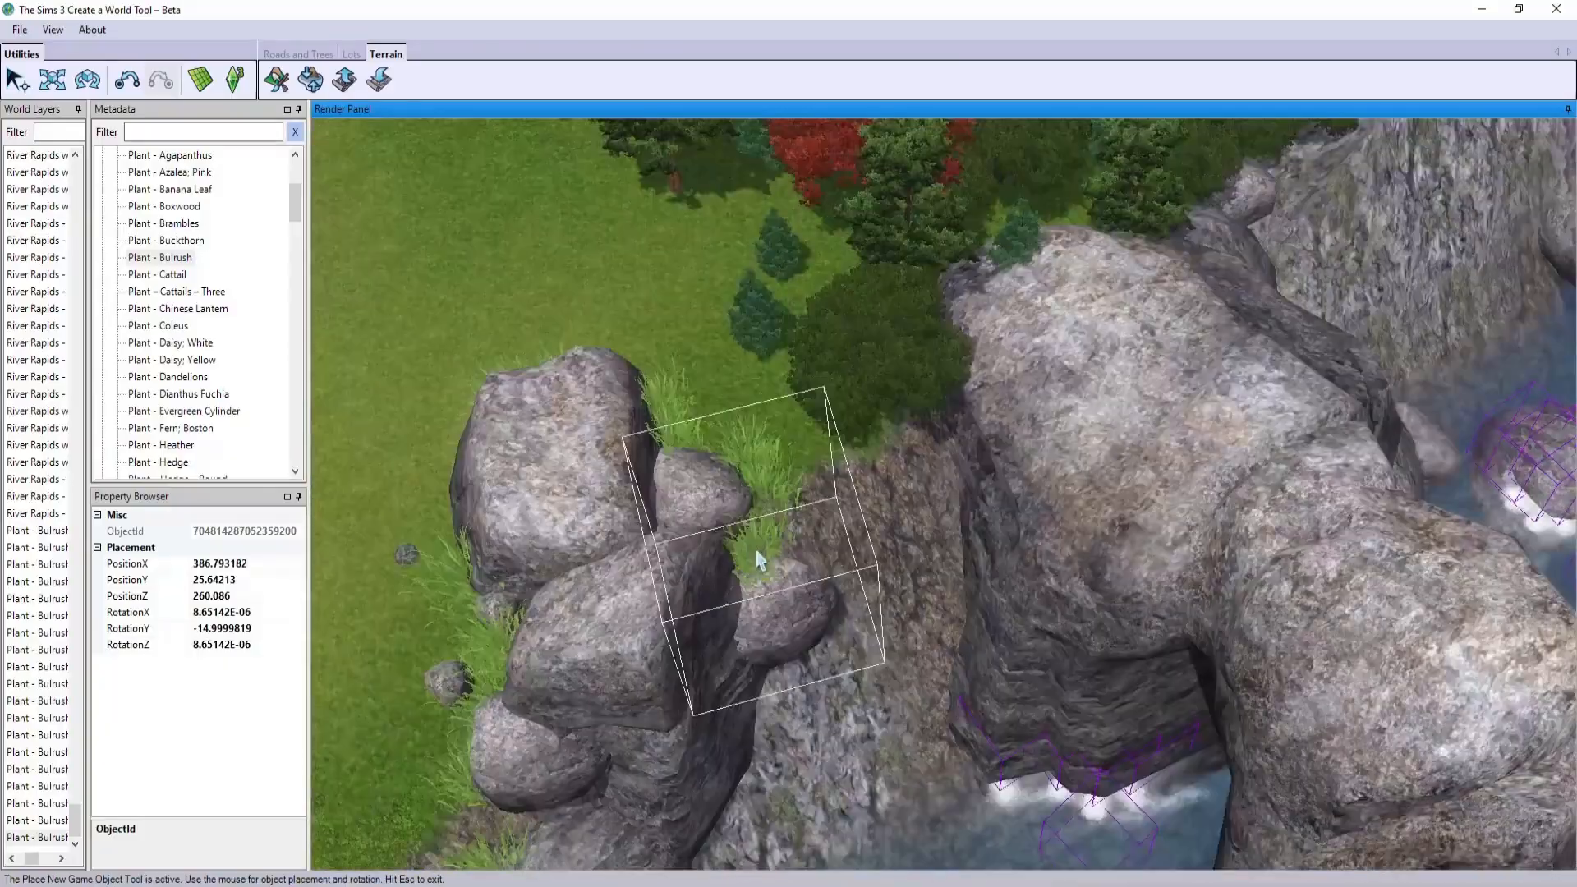
pyautogui.click(883, 441)
pyautogui.moveTo(882, 442); pyautogui.dragTo(739, 587, button='right')
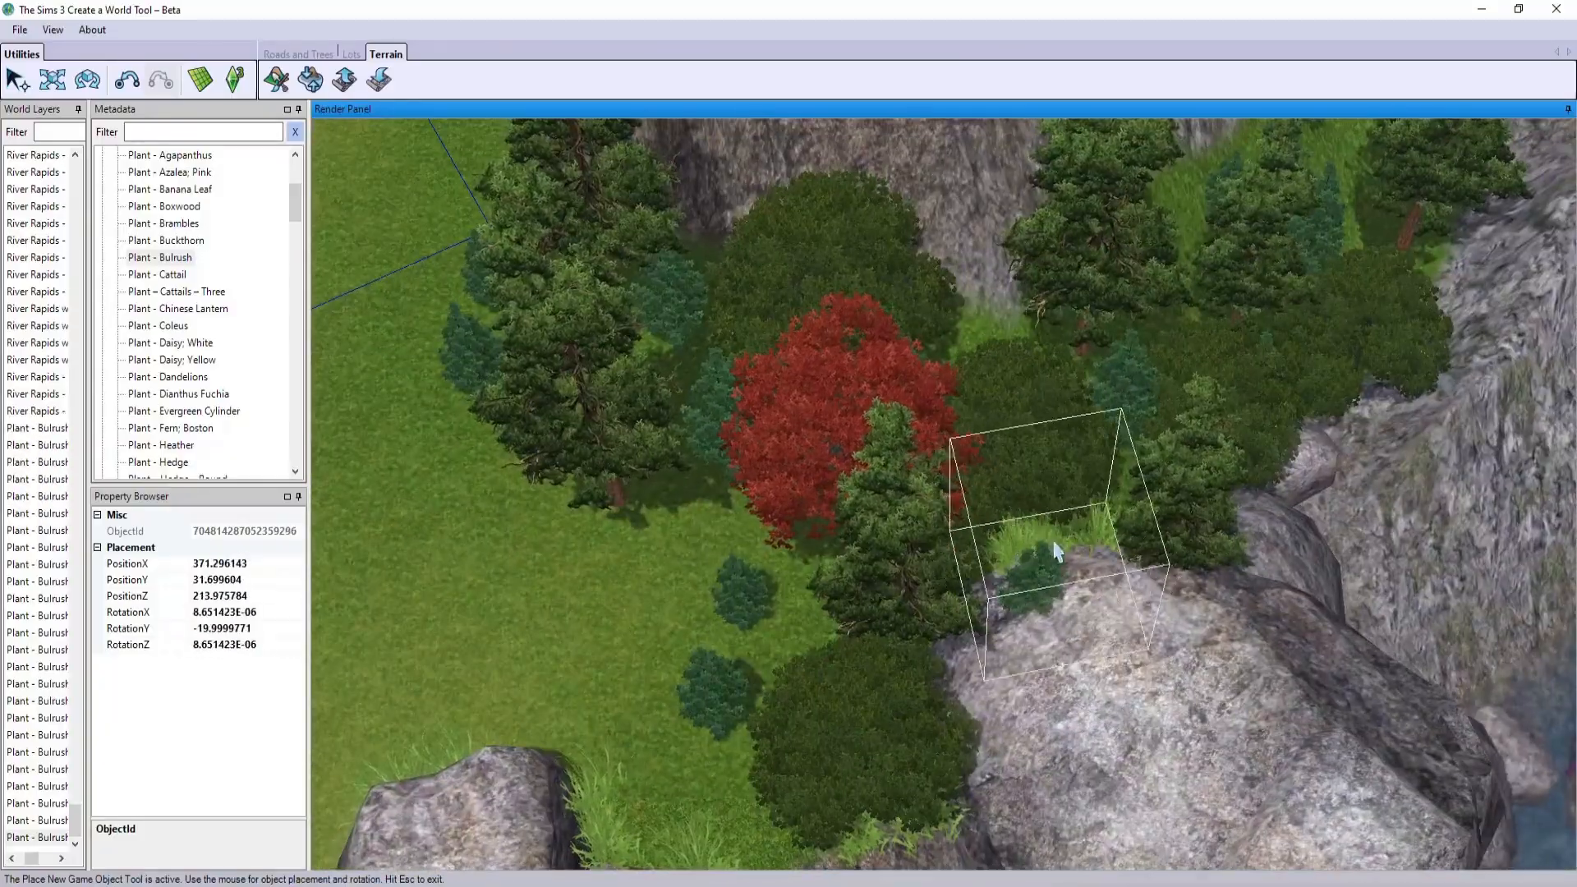
pyautogui.click(1055, 551)
pyautogui.moveTo(739, 587); pyautogui.dragTo(1016, 593, button='middle')
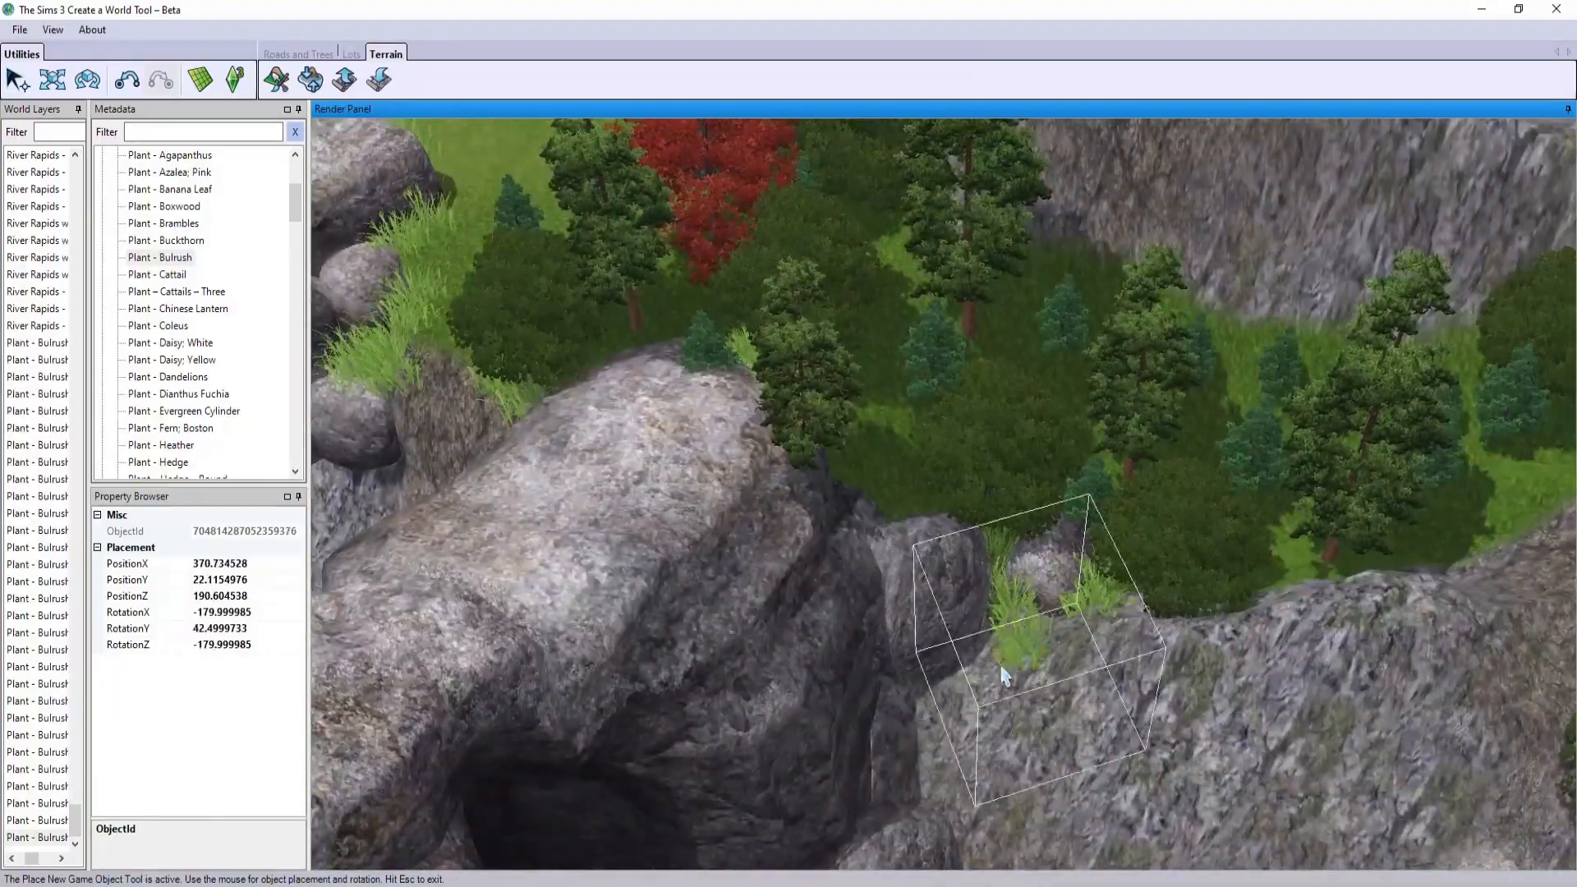
pyautogui.click(938, 695)
# - Plant bulrushes on the opposite cliff, where the arch's rocks meet the dark bush and pines
pyautogui.moveTo(938, 696); pyautogui.dragTo(518, 651, button='right')
pyautogui.moveTo(518, 651); pyautogui.dragTo(1151, 694, button='middle')
pyautogui.moveTo(1151, 693); pyautogui.dragTo(816, 669, button='right')
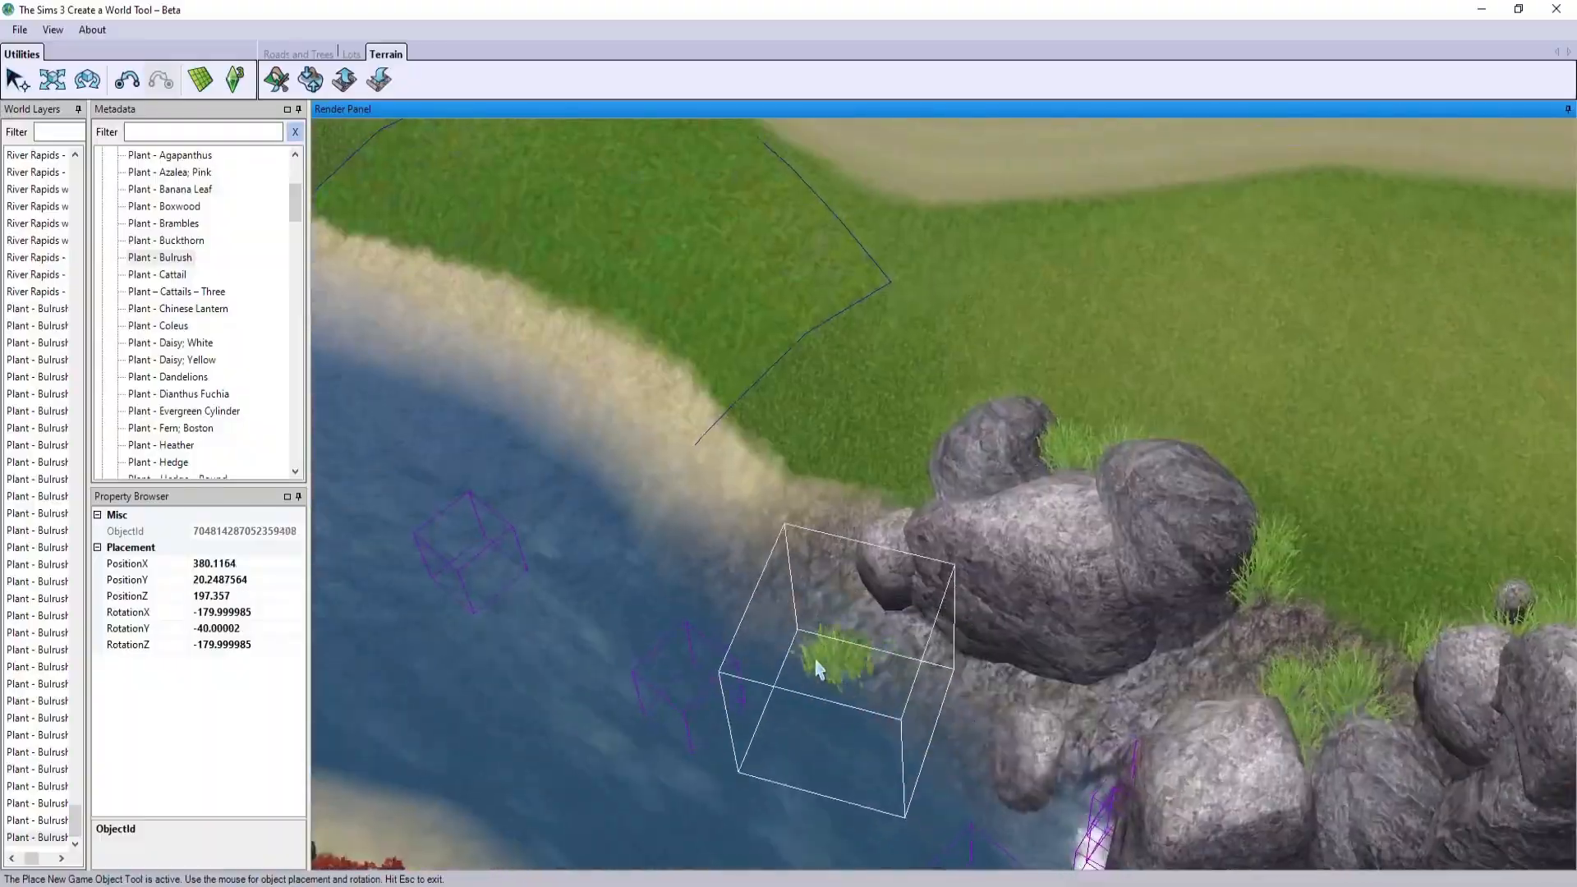
pyautogui.moveTo(817, 669); pyautogui.dragTo(768, 704, button='middle')
pyautogui.click(777, 727)
pyautogui.moveTo(769, 704)
pyautogui.mouseDown(button='right')
pyautogui.moveTo(764, 603)
pyautogui.moveTo(940, 661)
pyautogui.moveTo(780, 694)
pyautogui.mouseUp(button='right')
pyautogui.click(970, 657)
pyautogui.click(866, 569)
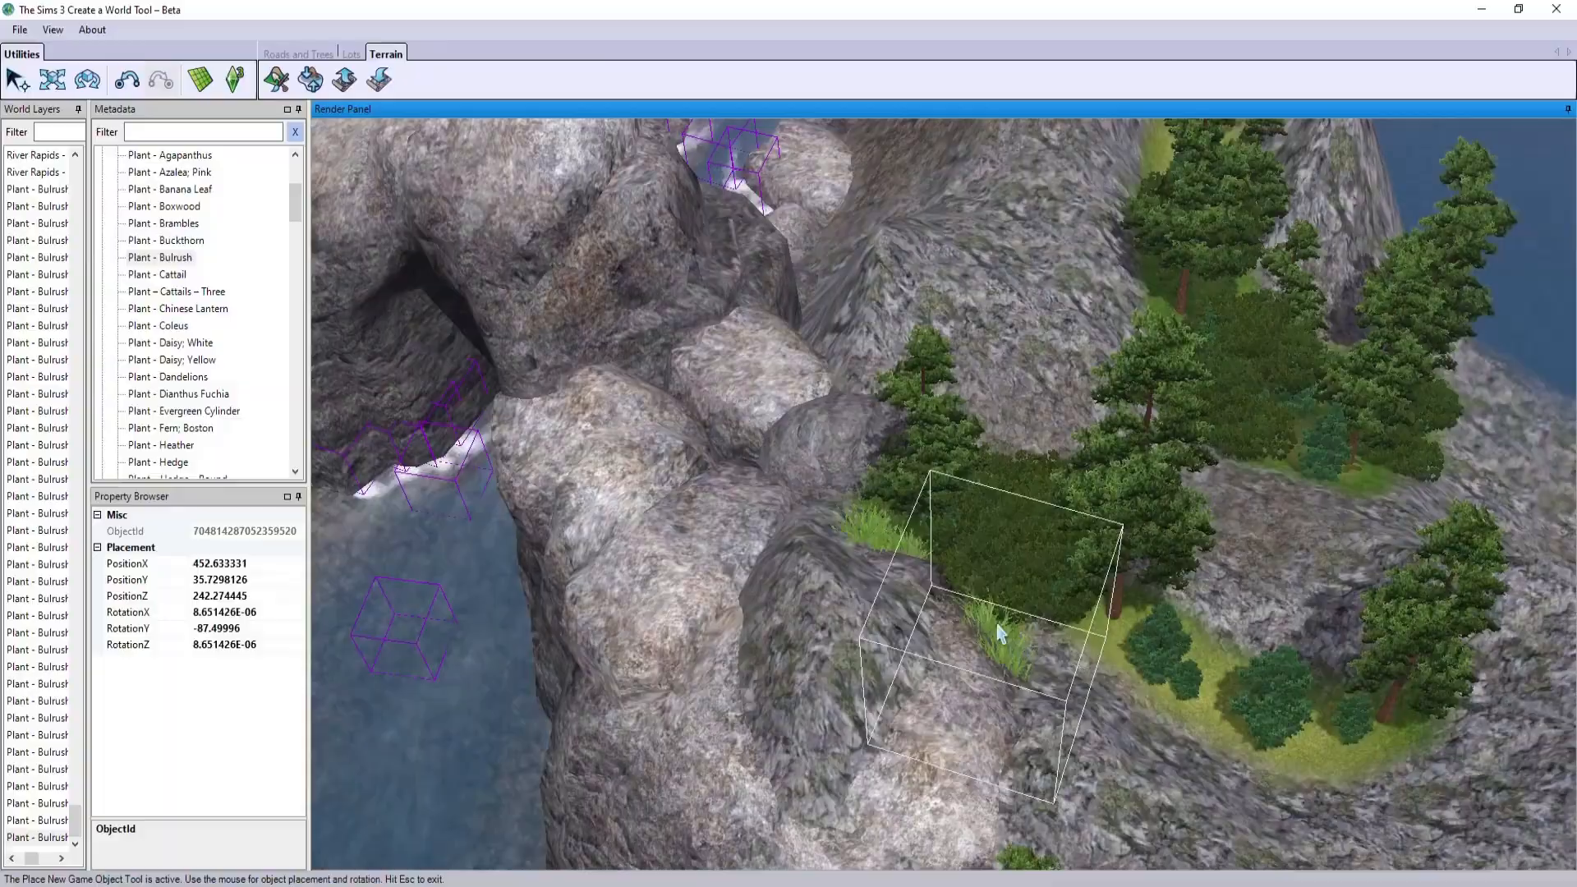
pyautogui.click(997, 631)
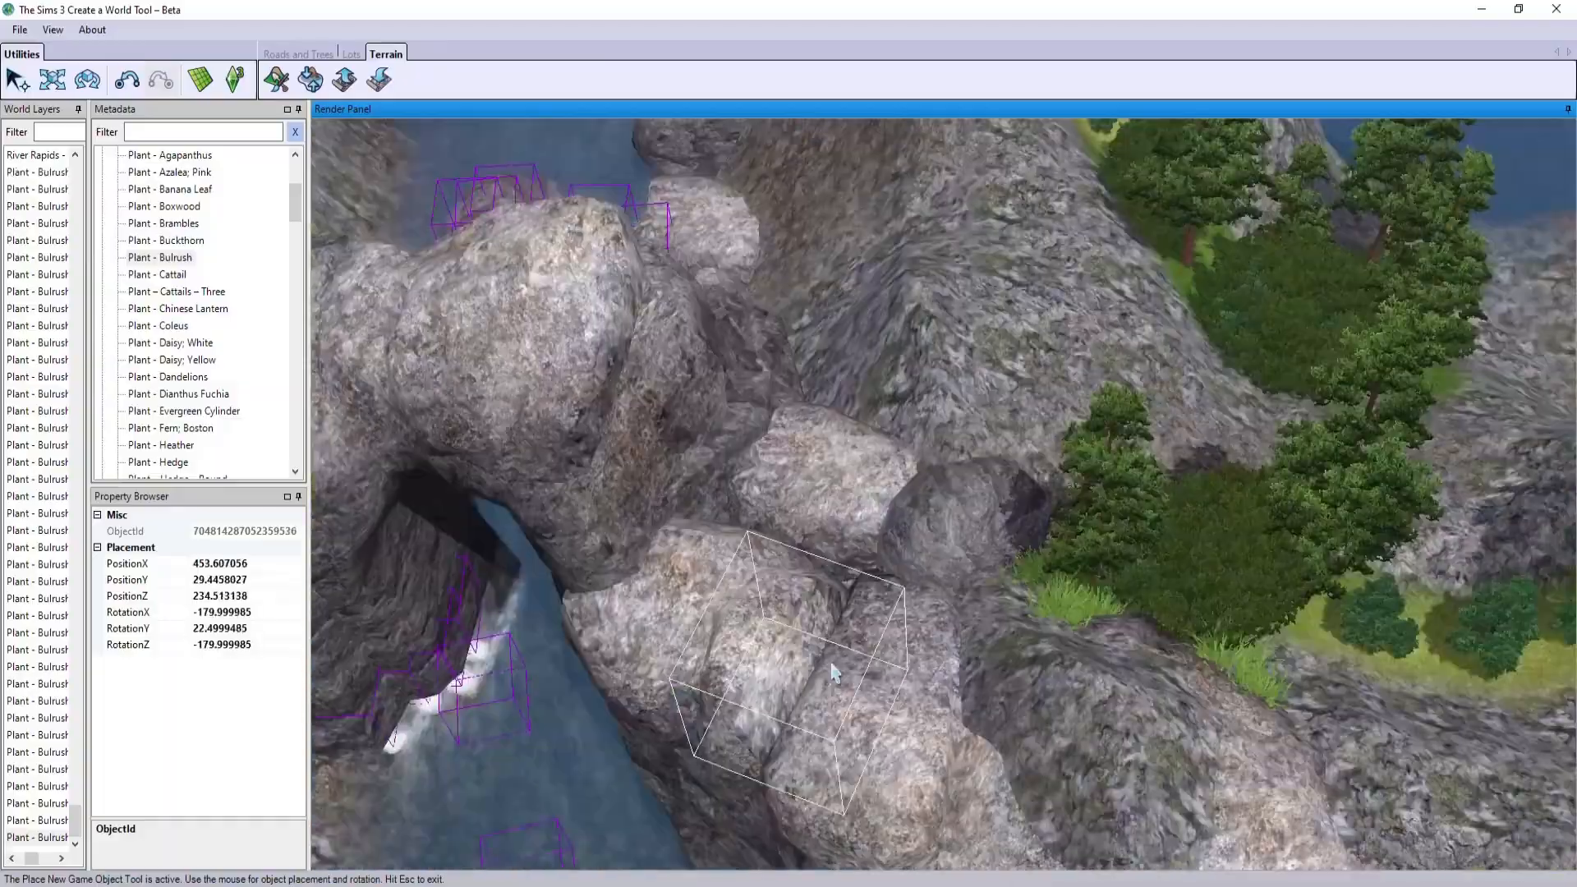
# - Plant bulrushes around the rocky mound below the pines and behind the neighbouring boulder on the opposite cliff
pyautogui.moveTo(780, 694); pyautogui.dragTo(1147, 680, button='middle')
pyautogui.moveTo(1147, 680); pyautogui.dragTo(896, 676, button='right')
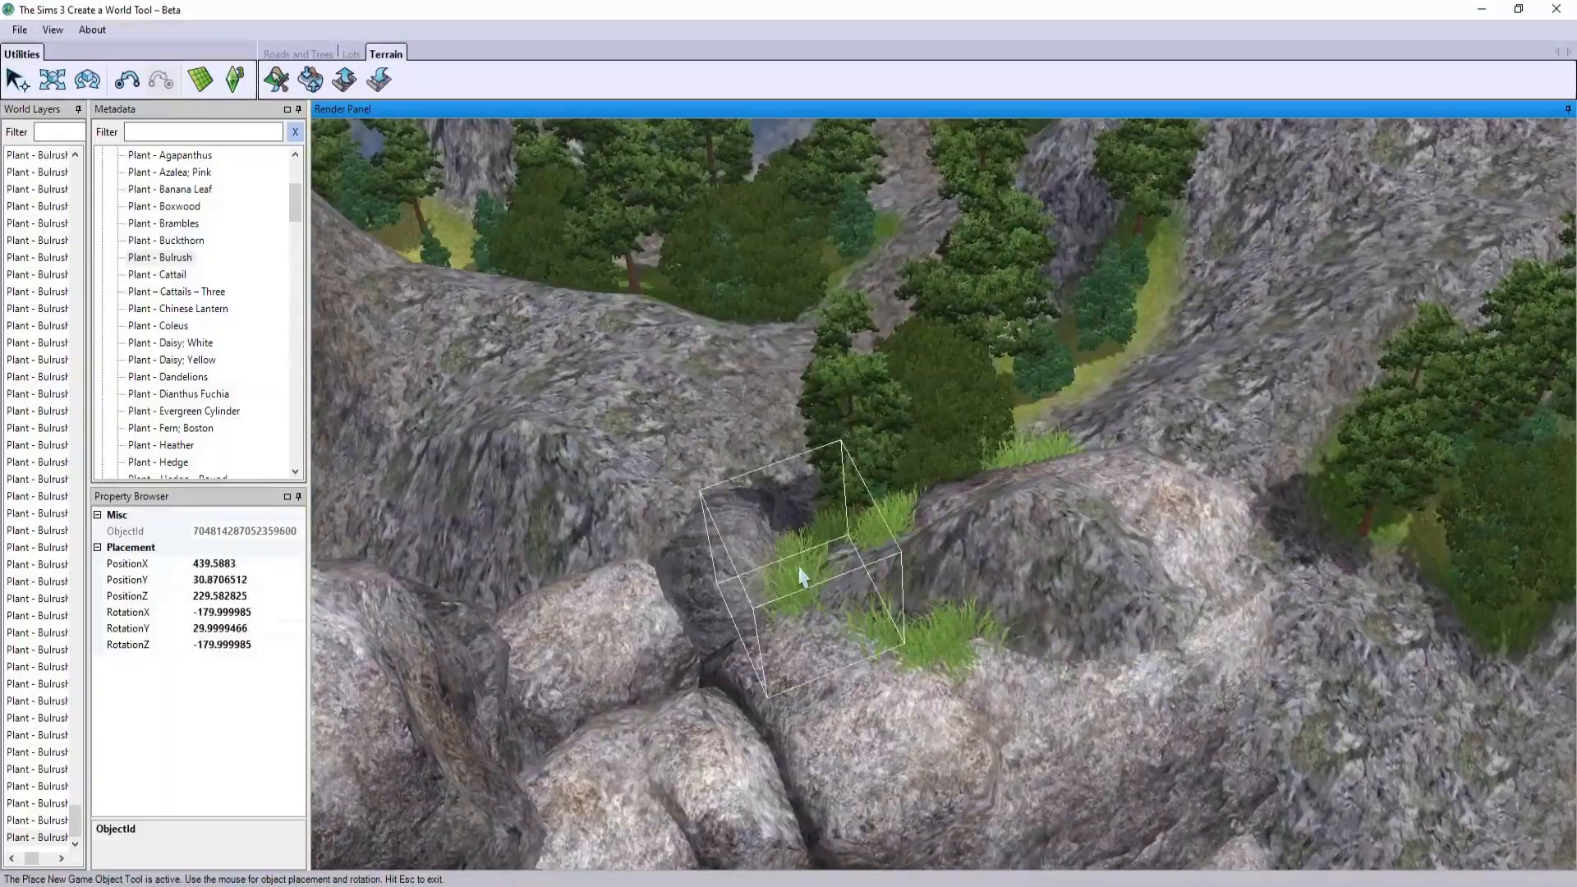
pyautogui.click(802, 577)
pyautogui.moveTo(803, 578); pyautogui.dragTo(1177, 596, button='right')
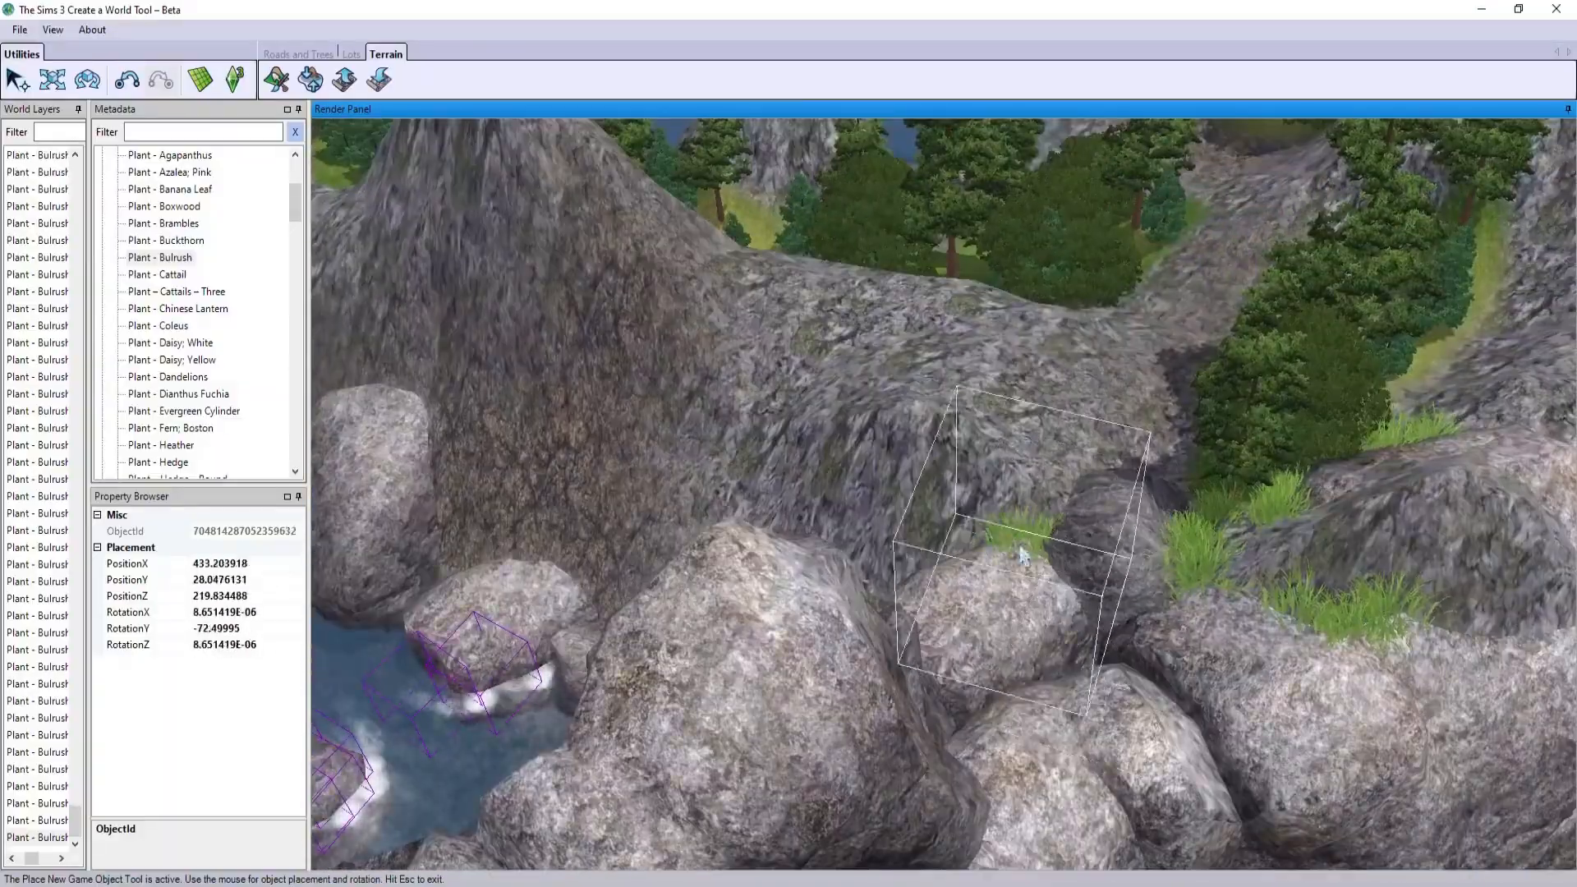
pyautogui.click(1024, 557)
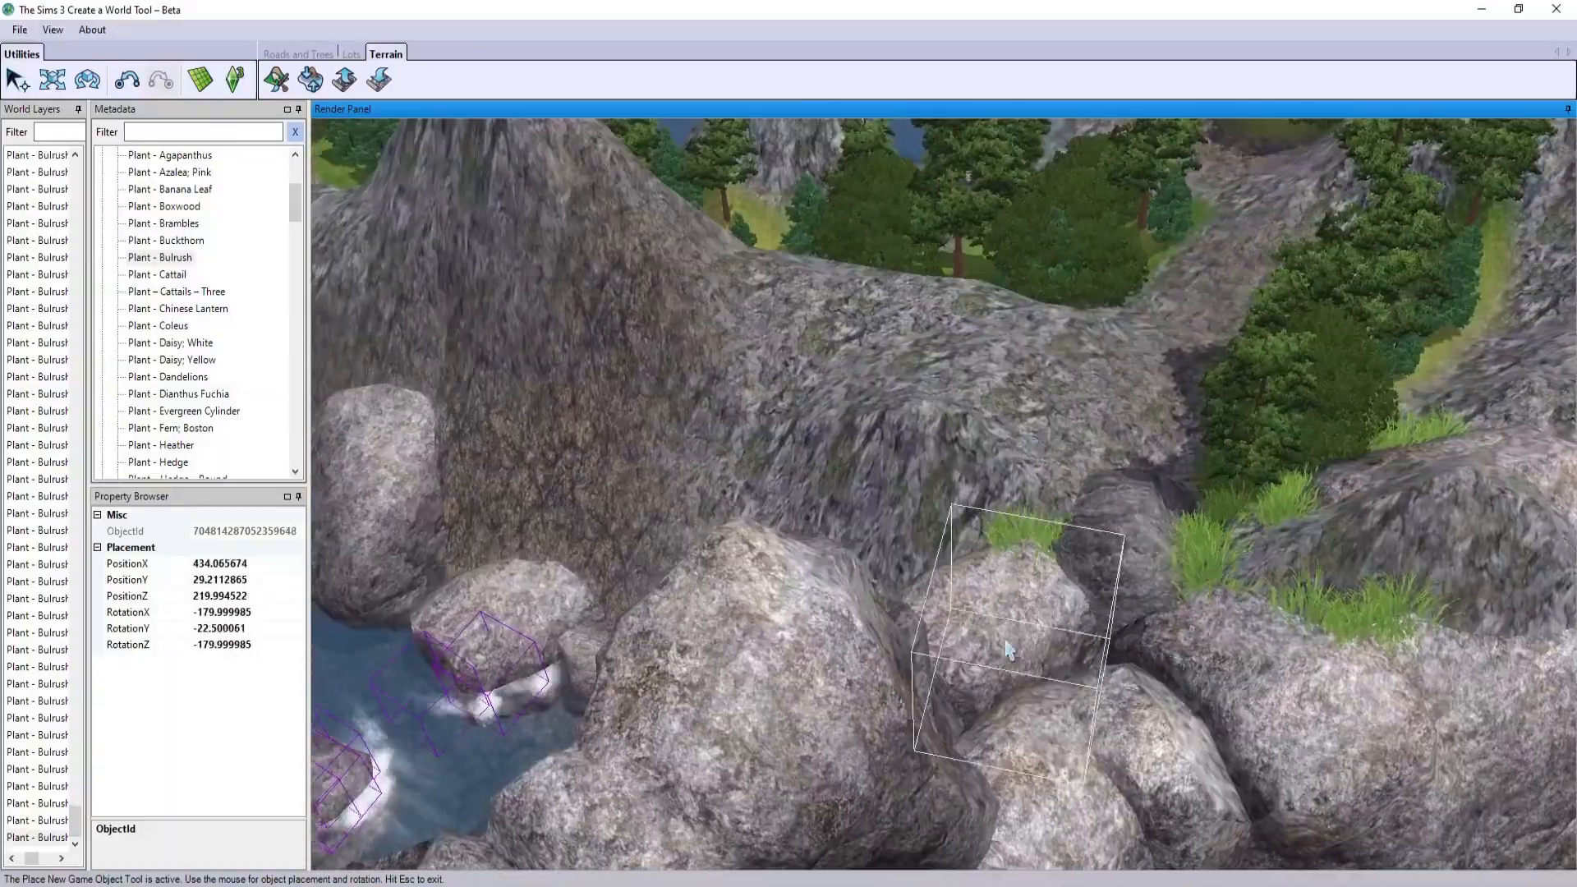
# - Plant bulrushes down the seam between the arch and the steep cliff to the rocks at the waterline
pyautogui.moveTo(1042, 600); pyautogui.dragTo(1190, 548, button='middle')
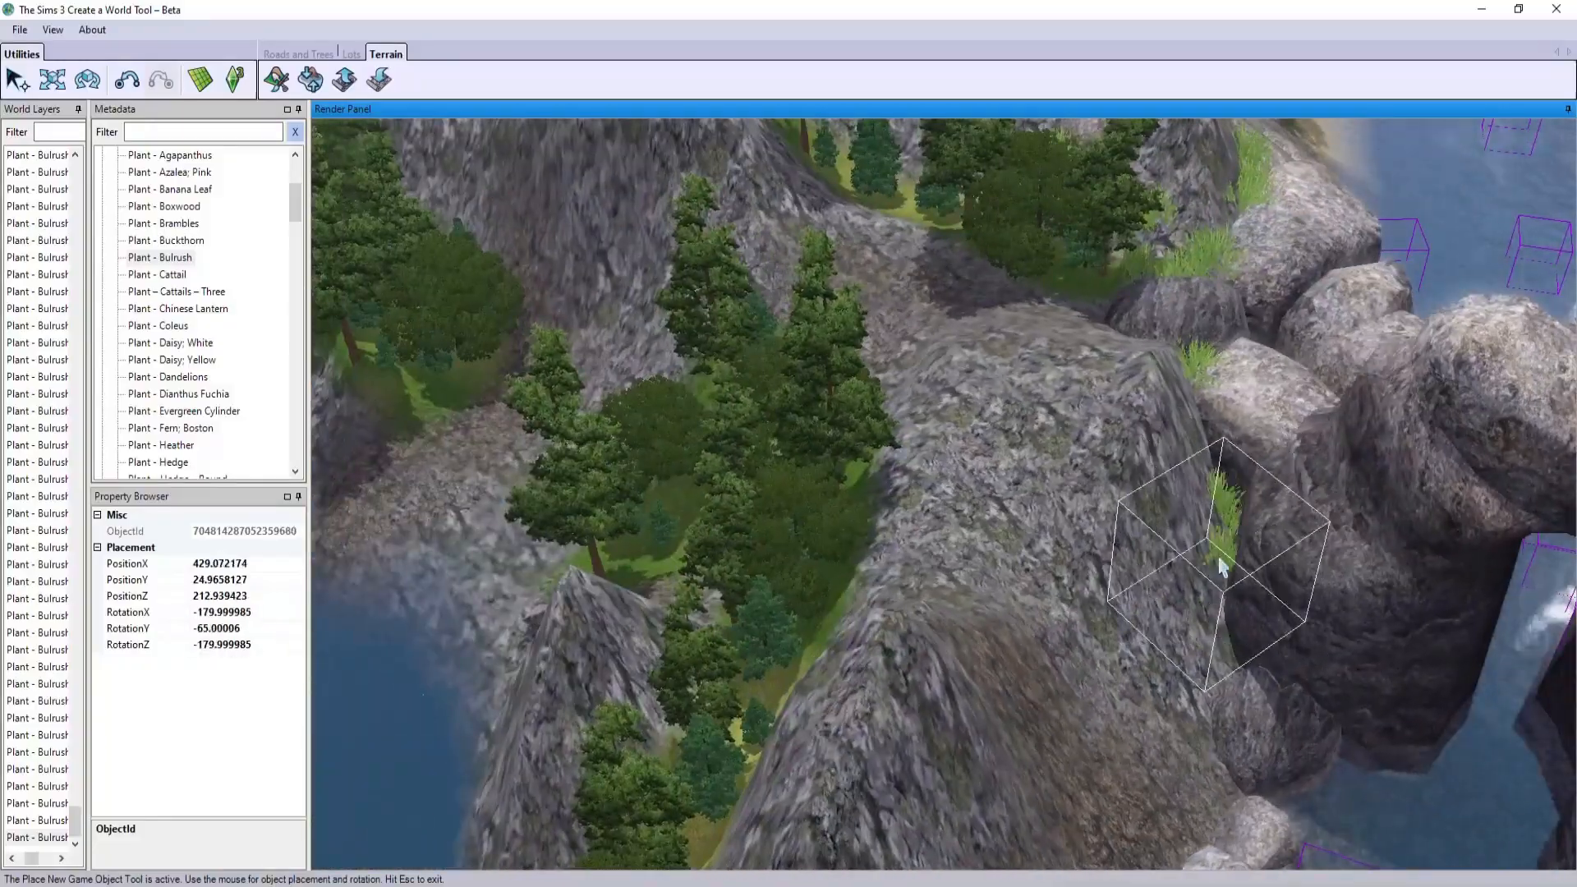
pyautogui.click(1217, 661)
pyautogui.moveTo(1183, 661); pyautogui.dragTo(1076, 552, button='middle')
pyautogui.click(1077, 549)
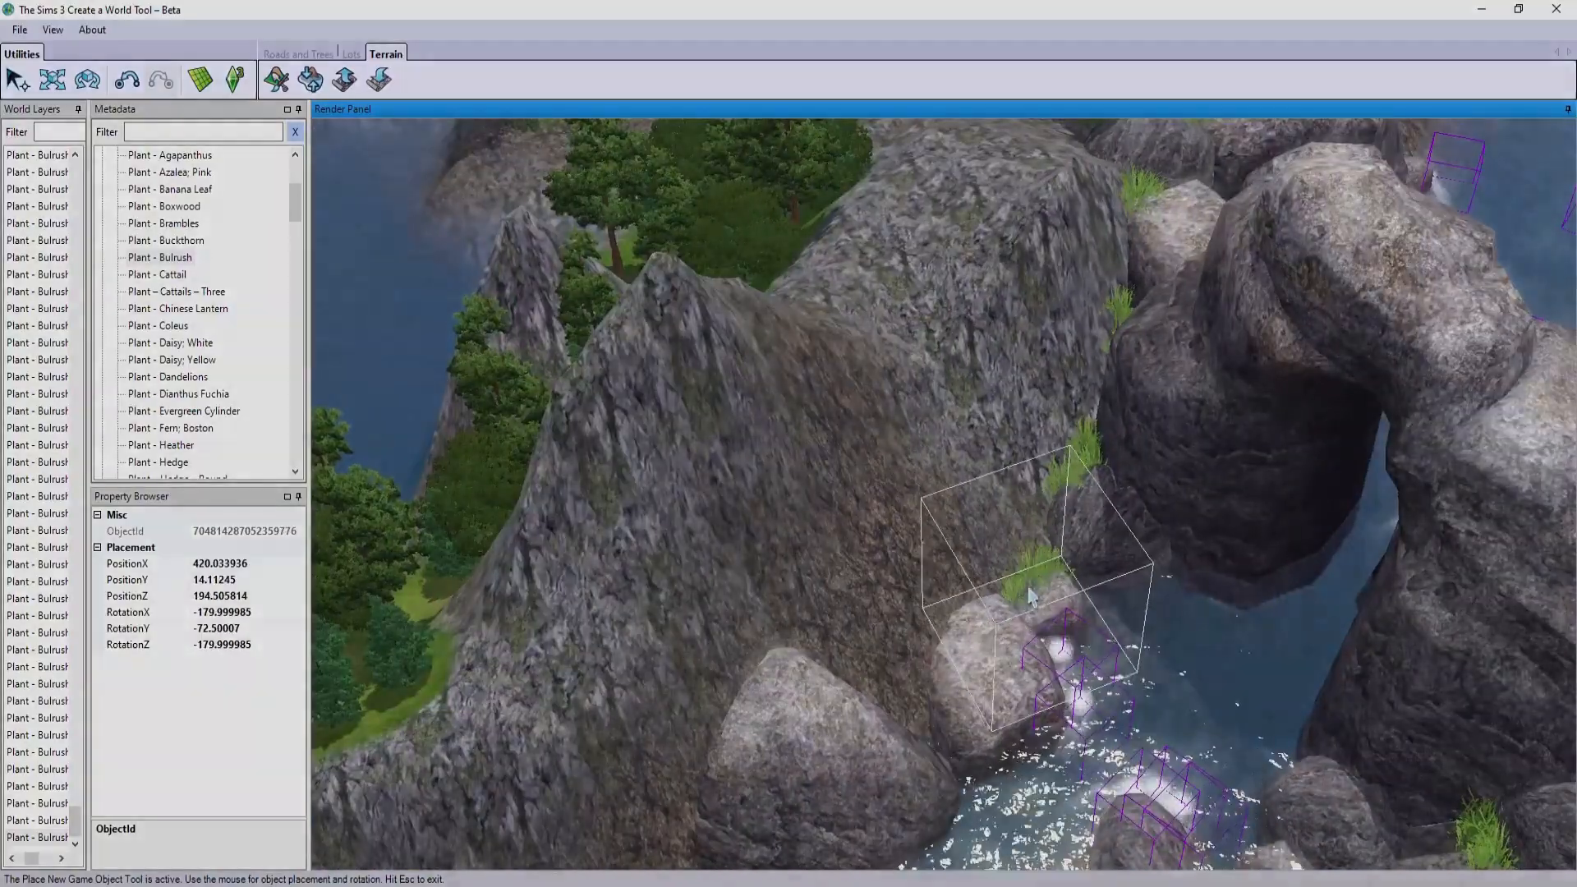
pyautogui.click(1037, 572)
pyautogui.moveTo(1037, 572); pyautogui.dragTo(878, 693, button='middle')
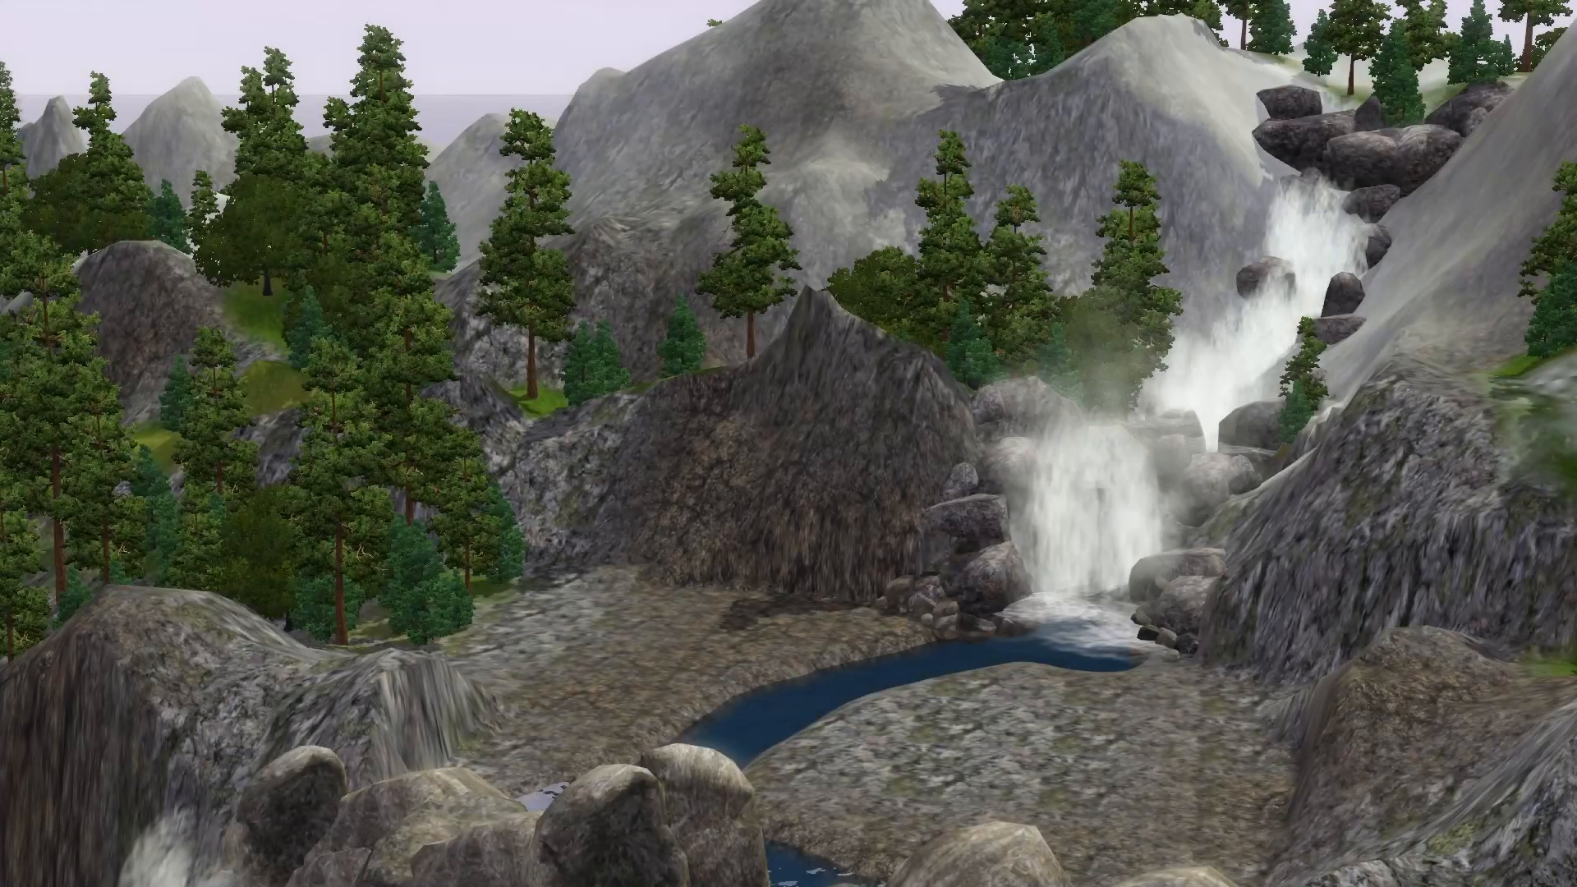